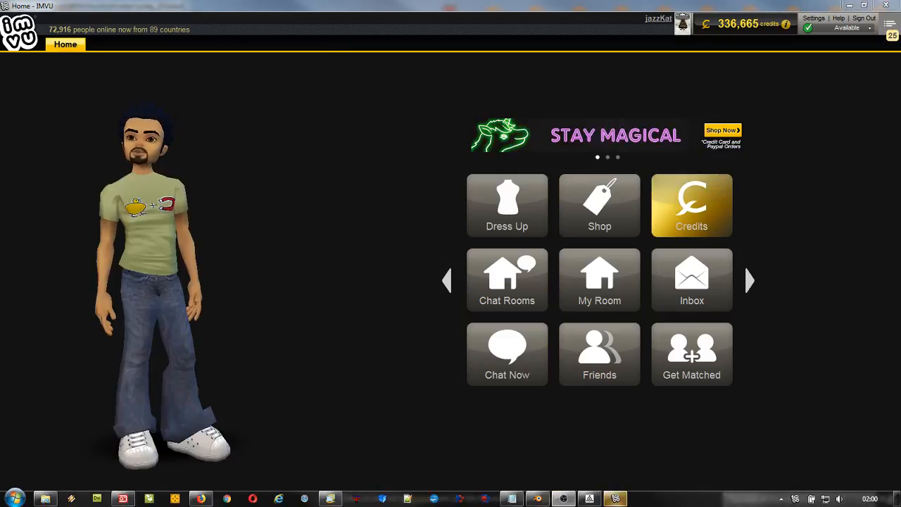
Switch to Blender and examine the robot turkey model and the nodes around its feet from several angles
{"action": "left_click", "coordinate": [537, 498]}
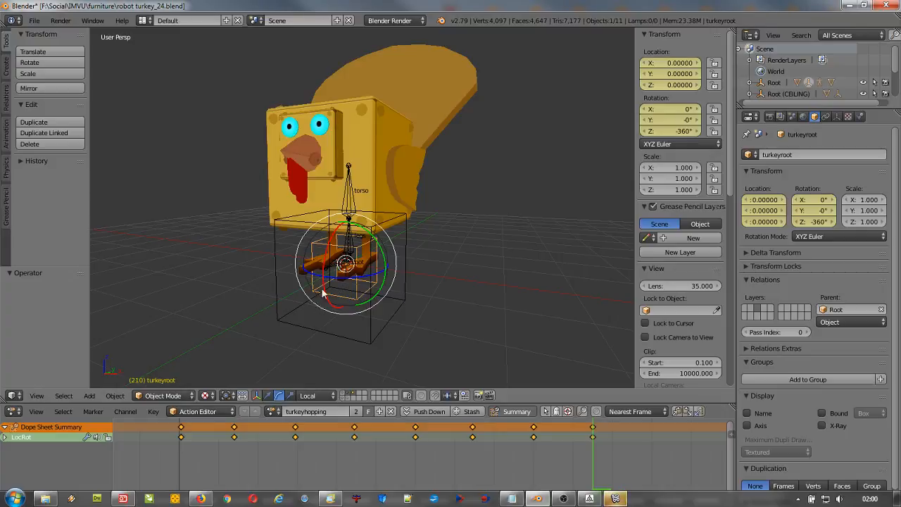
{"action": "middle_click_drag", "start_coordinate": [322, 306], "coordinate": [321, 281]}
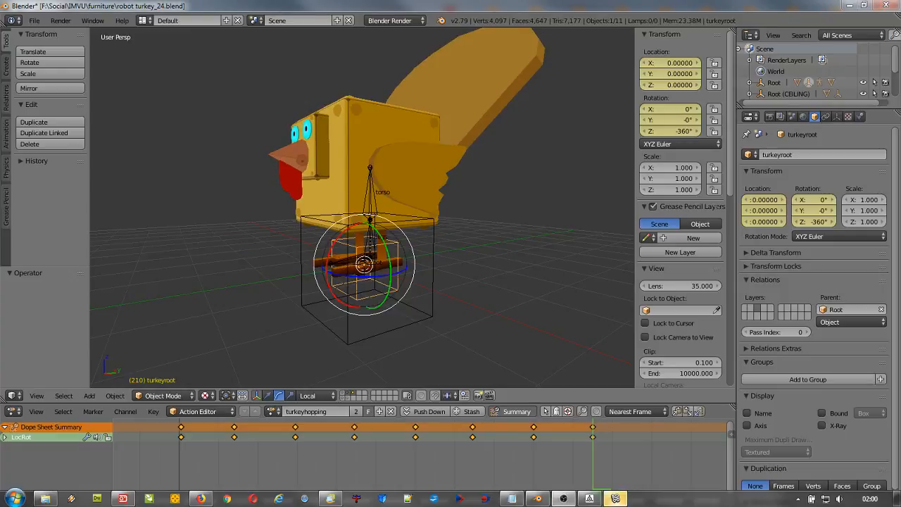
{"action": "mouse_move", "coordinate": [278, 266]}
{"action": "middle_mouse_down"}
{"action": "mouse_move", "coordinate": [284, 277]}
{"action": "mouse_move", "coordinate": [272, 276]}
{"action": "middle_mouse_up"}
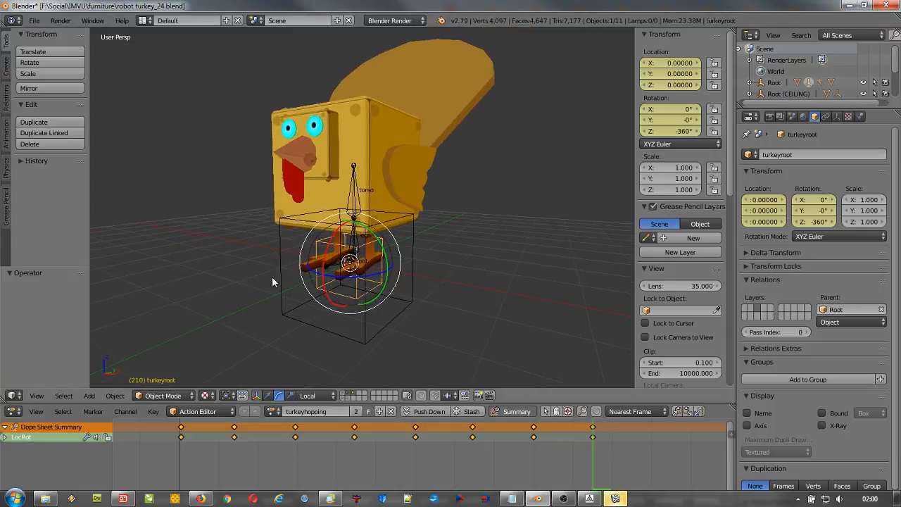
{"action": "scroll", "coordinate": [272, 281], "scroll_direction": "up", "scroll_amount": 3}
{"action": "scroll", "coordinate": [272, 281], "scroll_direction": "down", "scroll_amount": 2}
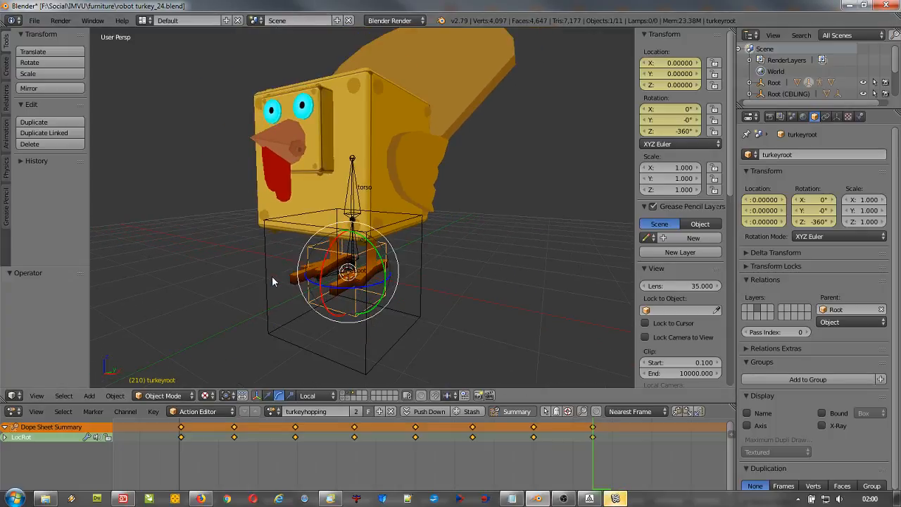
Select the large Root node around the turkey's feet and change the viewport to solid shading
{"action": "right_click", "coordinate": [386, 353]}
{"action": "scroll", "coordinate": [353, 311], "scroll_direction": "up", "scroll_amount": 1}
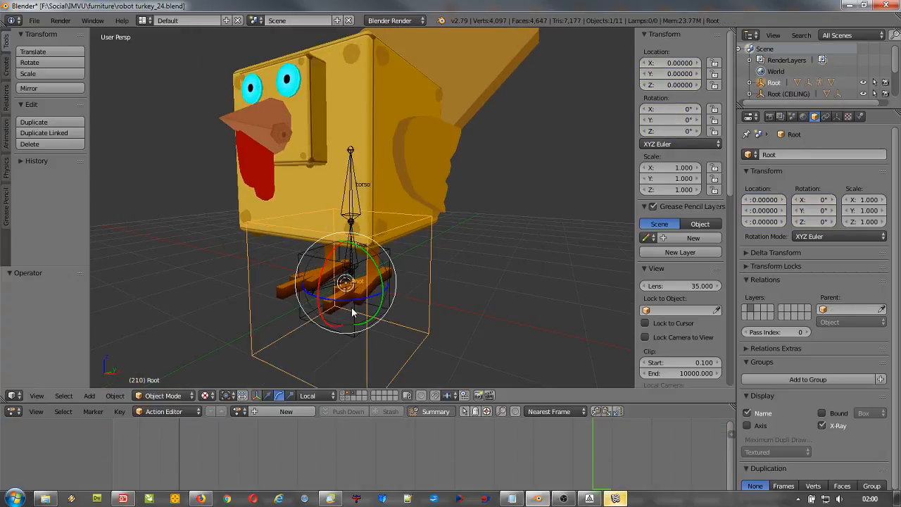
{"action": "middle_click_drag", "start_coordinate": [354, 312], "coordinate": [334, 302]}
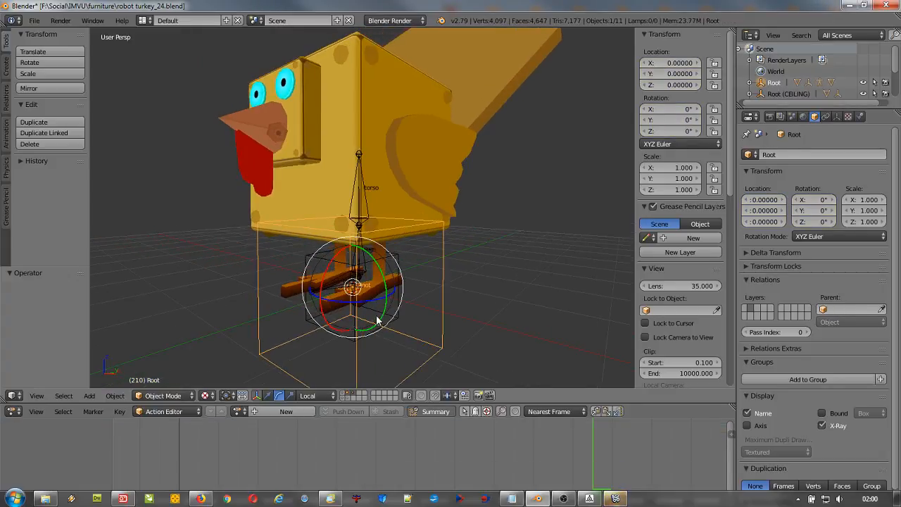
{"action": "key", "text": "z"}
{"action": "key", "text": "z"}
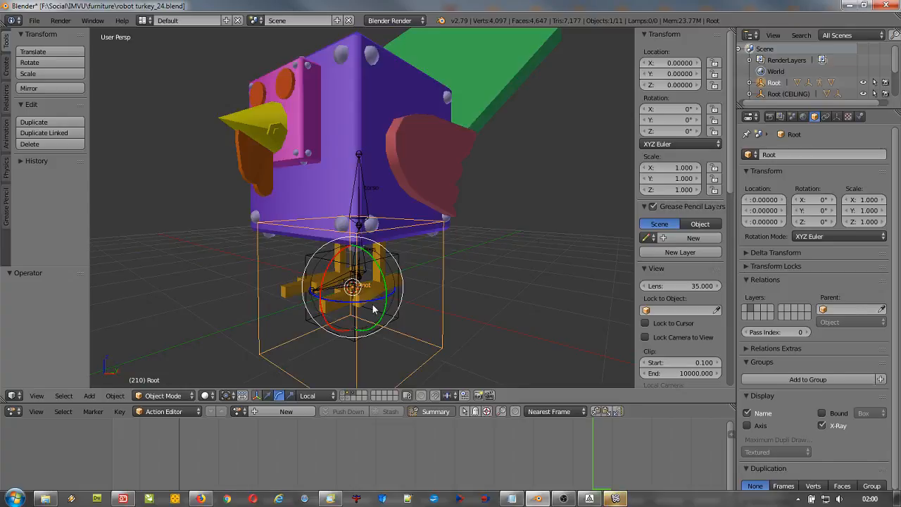
Select the small turkeyroot node inside the Root box and try moving it with the turkey attached
{"action": "right_click", "coordinate": [373, 308]}
{"action": "scroll", "coordinate": [357, 314], "scroll_direction": "up", "scroll_amount": 5}
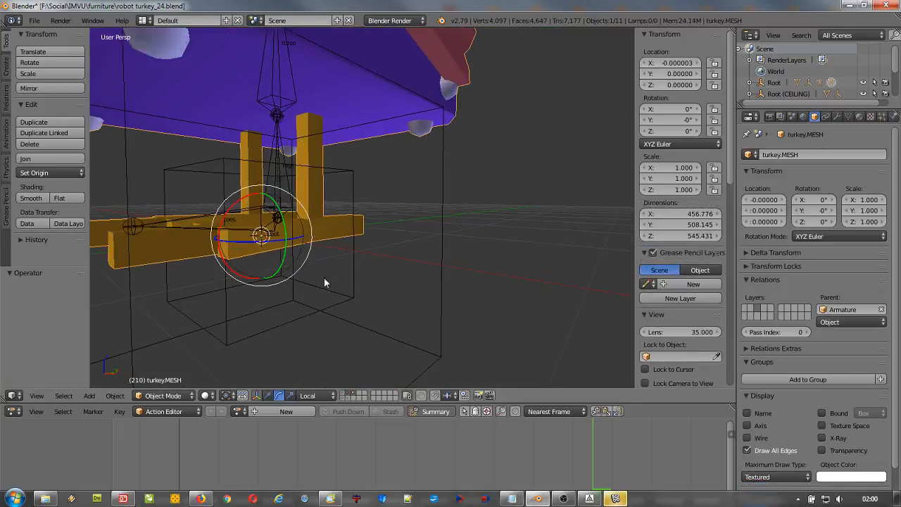
{"action": "right_click", "coordinate": [327, 249]}
{"action": "scroll", "coordinate": [331, 304], "scroll_direction": "down", "scroll_amount": 3}
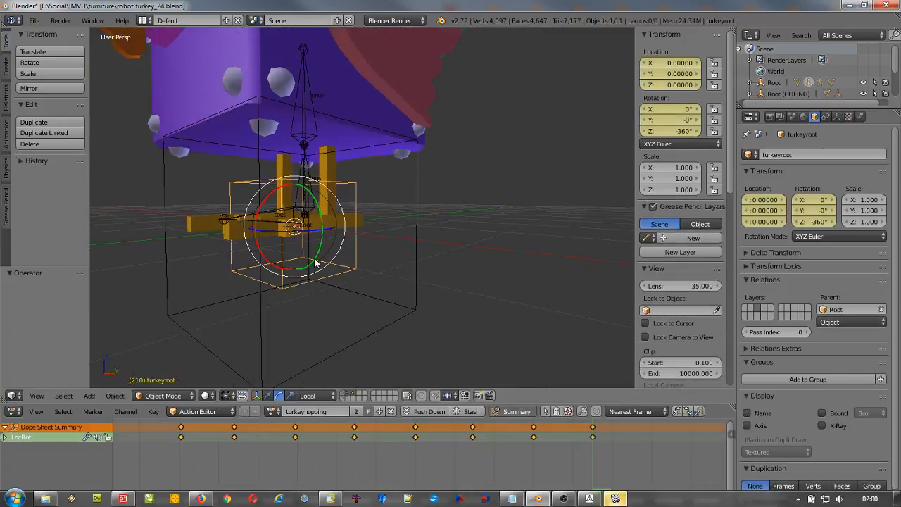
{"action": "key", "text": "g"}
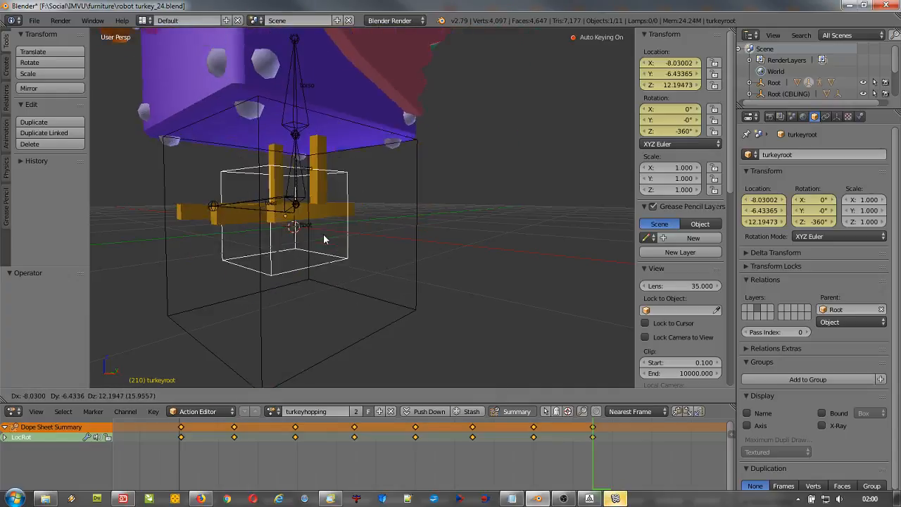
{"action": "right_click", "coordinate": [308, 237]}
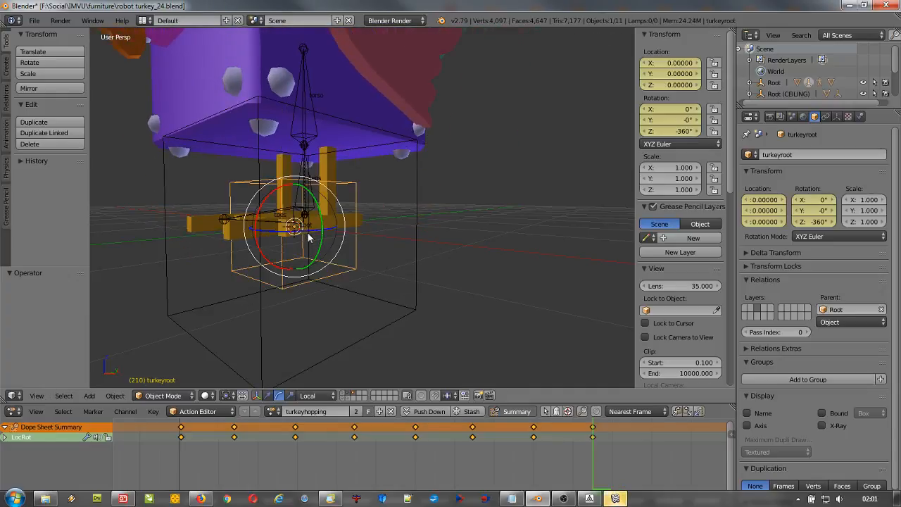
Inspect the Armature's action, and try moving the turkey.MESH object by itself
{"action": "right_click", "coordinate": [310, 174]}
{"action": "middle_click_drag", "start_coordinate": [310, 175], "coordinate": [320, 235], "text": "shift"}
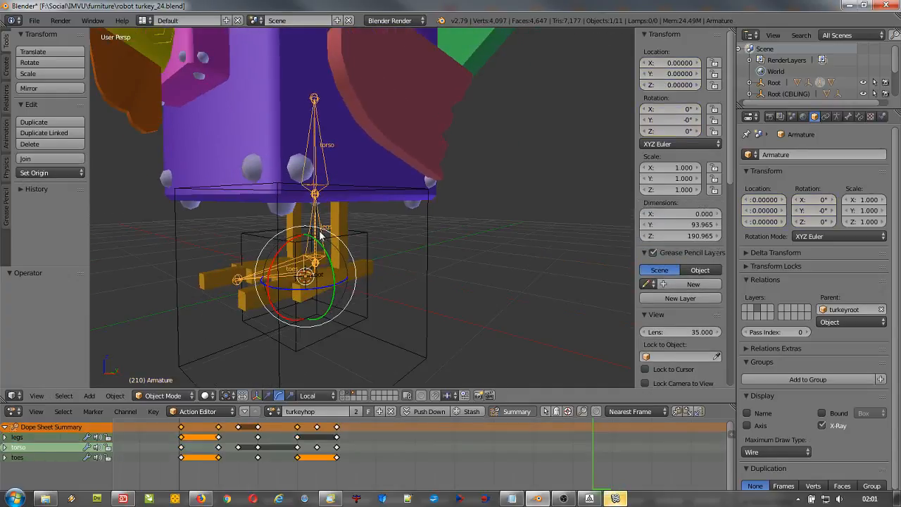
{"action": "right_click", "coordinate": [297, 164]}
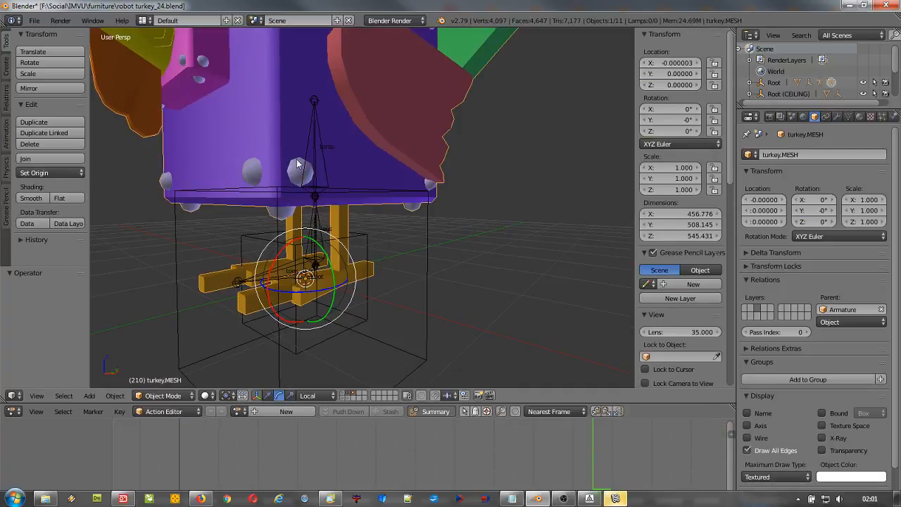
{"action": "key", "text": "g"}
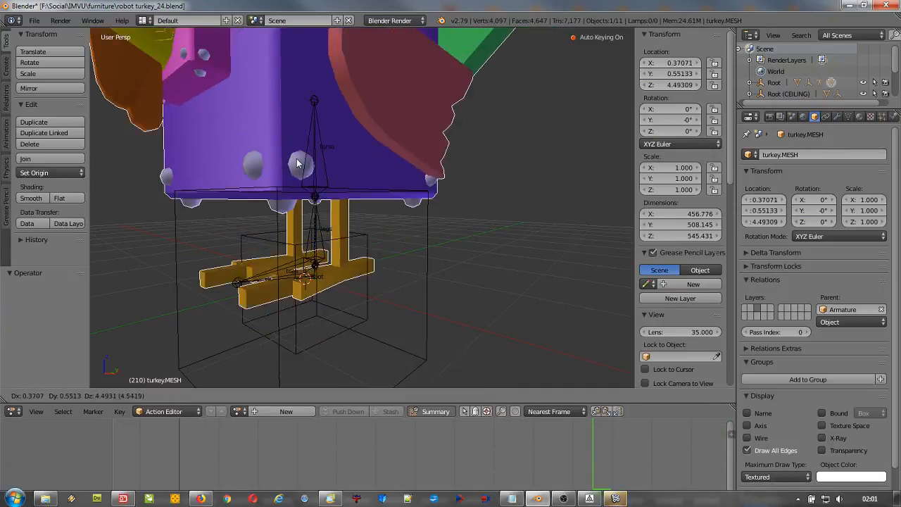
{"action": "key", "text": "Escape"}
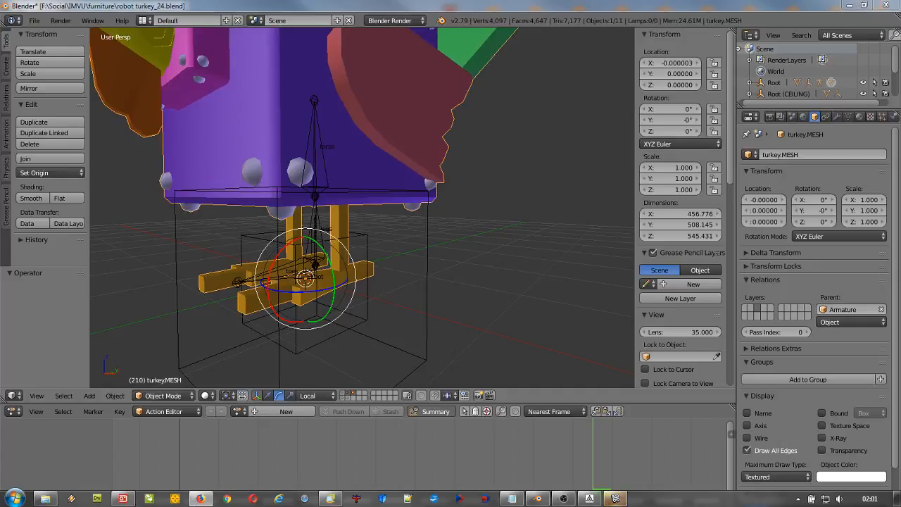
Select the turkey's armature, enter Pose Mode and select all of its bones
{"action": "left_click", "coordinate": [401, 10]}
{"action": "middle_click_drag", "start_coordinate": [363, 261], "coordinate": [356, 261]}
{"action": "scroll", "coordinate": [355, 263], "scroll_direction": "down", "scroll_amount": 2}
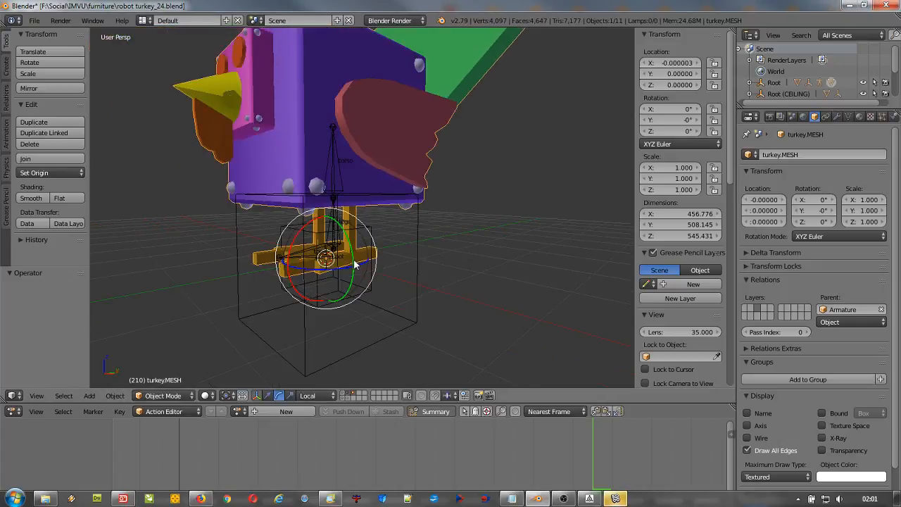
{"action": "right_click", "coordinate": [333, 171]}
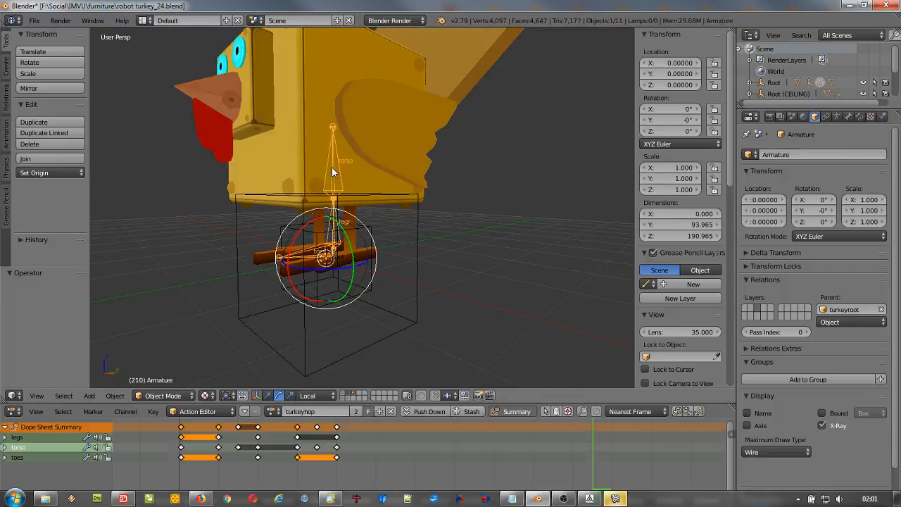
{"action": "key", "text": "ctrl+Tab"}
{"action": "key", "text": "a"}
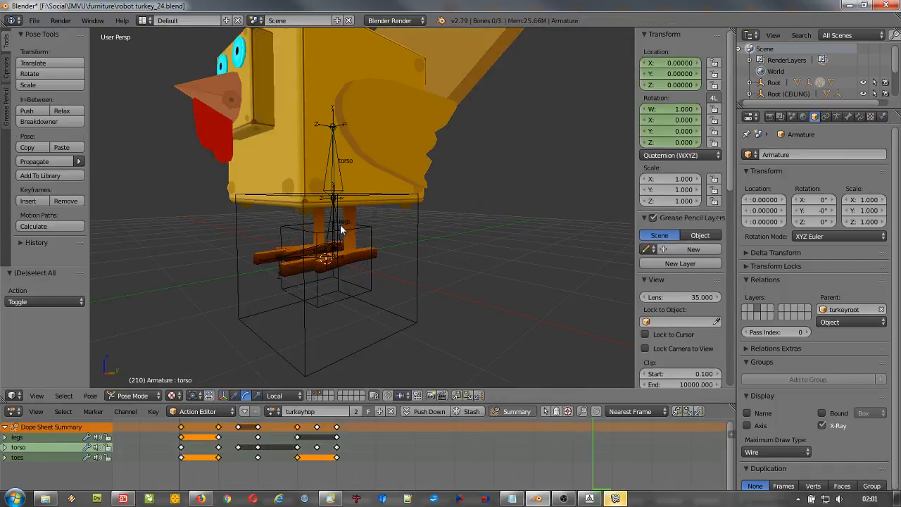
{"action": "key", "text": "a"}
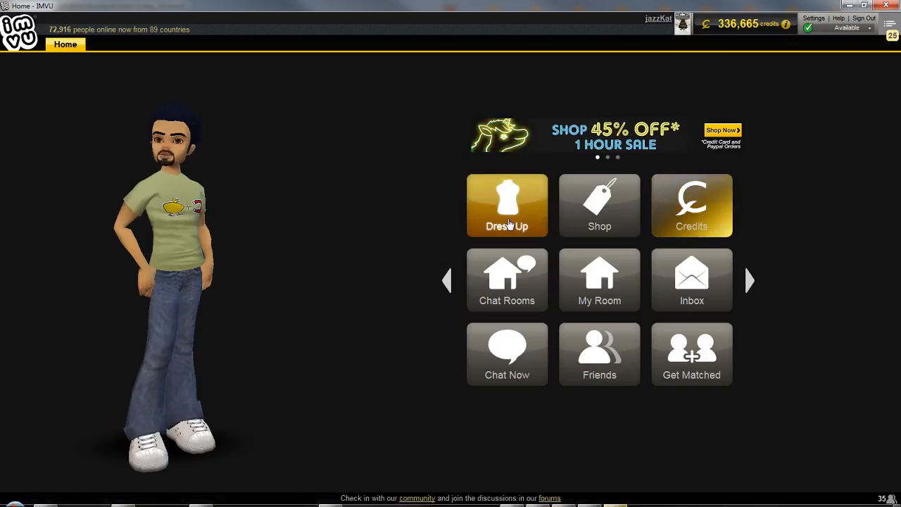
Switch to IMVU and open the local project fbx turkey static.chkn from the Create page
{"action": "left_click", "coordinate": [448, 282]}
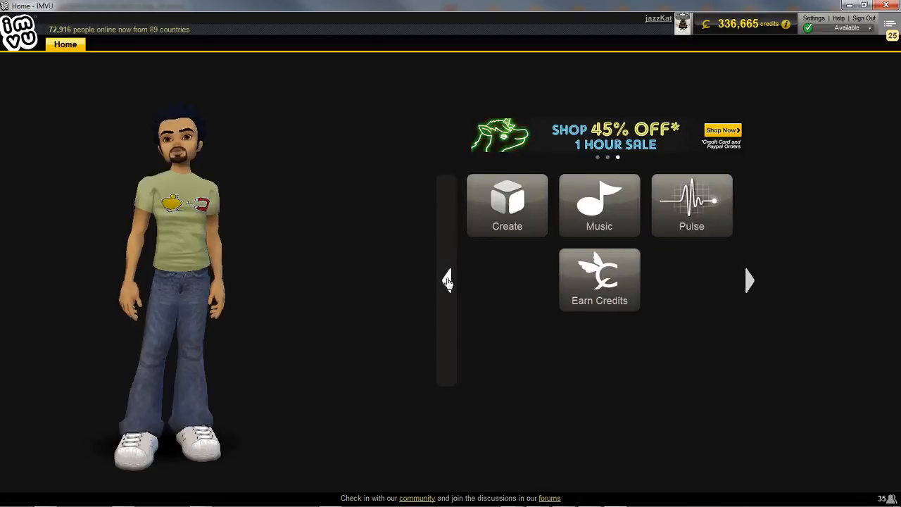
{"action": "left_click", "coordinate": [489, 209]}
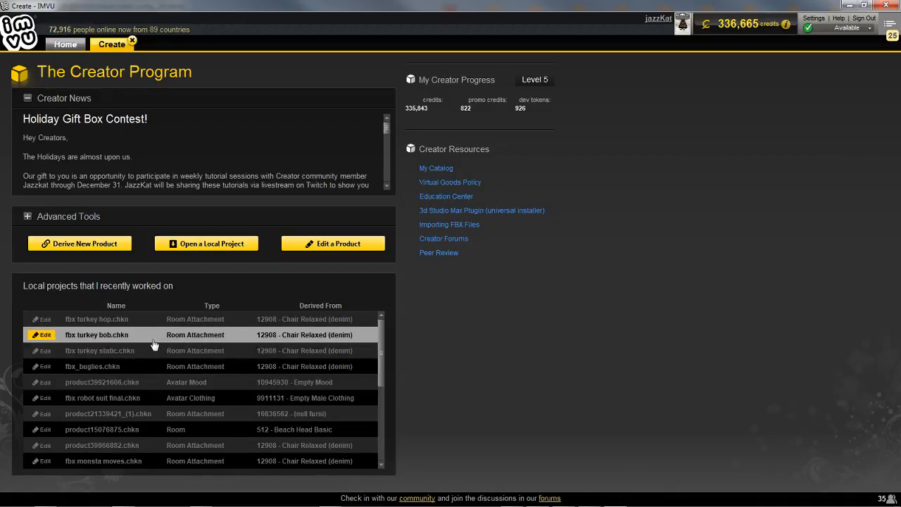
{"action": "double_click", "coordinate": [99, 352]}
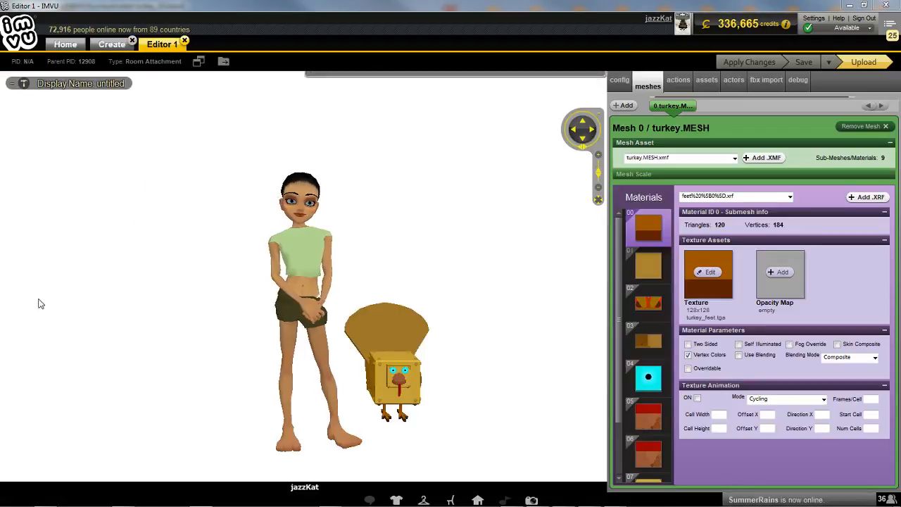
Rotate and zoom the preview to view the static turkey beside the avatar at an angle
{"action": "scroll", "coordinate": [466, 367], "scroll_direction": "down", "scroll_amount": 3}
{"action": "left_click_drag", "start_coordinate": [467, 367], "coordinate": [336, 356]}
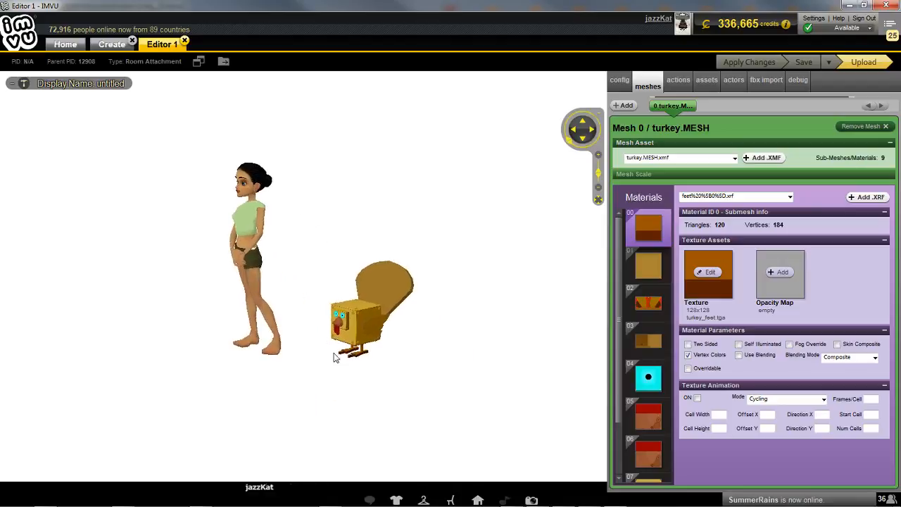
{"action": "scroll", "coordinate": [332, 362], "scroll_direction": "up", "scroll_amount": 5}
{"action": "scroll", "coordinate": [328, 355], "scroll_direction": "down", "scroll_amount": 2}
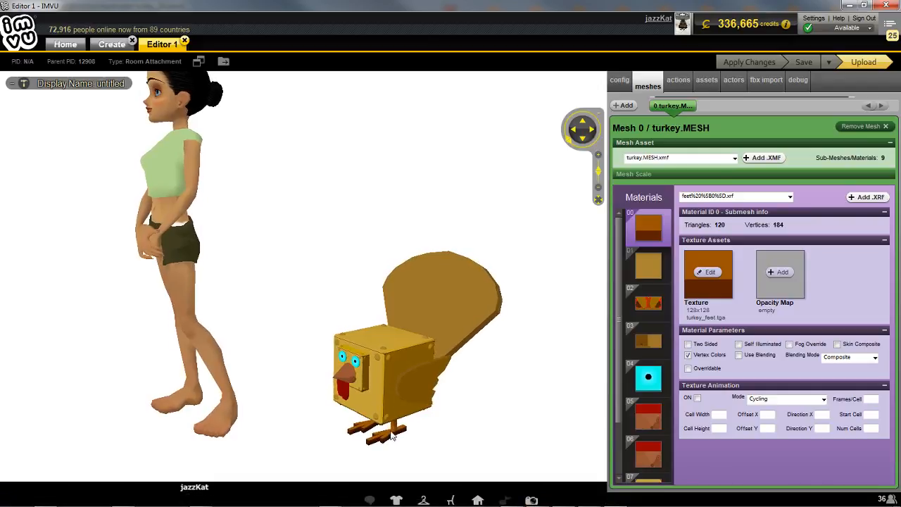
Check the available skeleton files in the product's configuration, keeping RootNode%2FRoot.xsf
{"action": "left_click", "coordinate": [618, 81]}
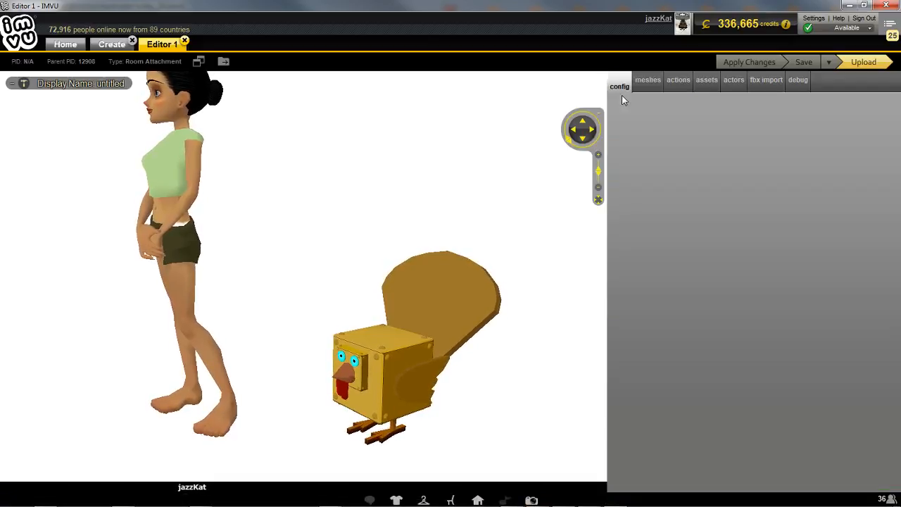
{"action": "left_click", "coordinate": [642, 124]}
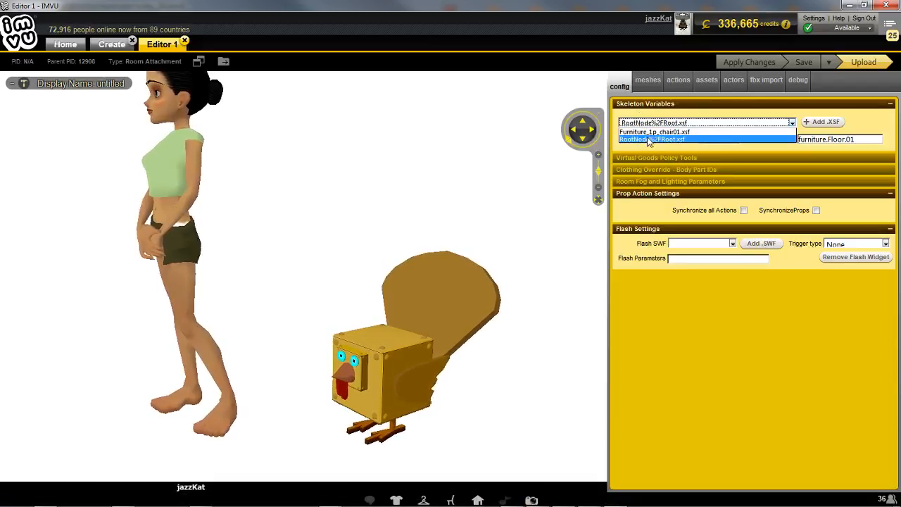
{"action": "left_click", "coordinate": [386, 262]}
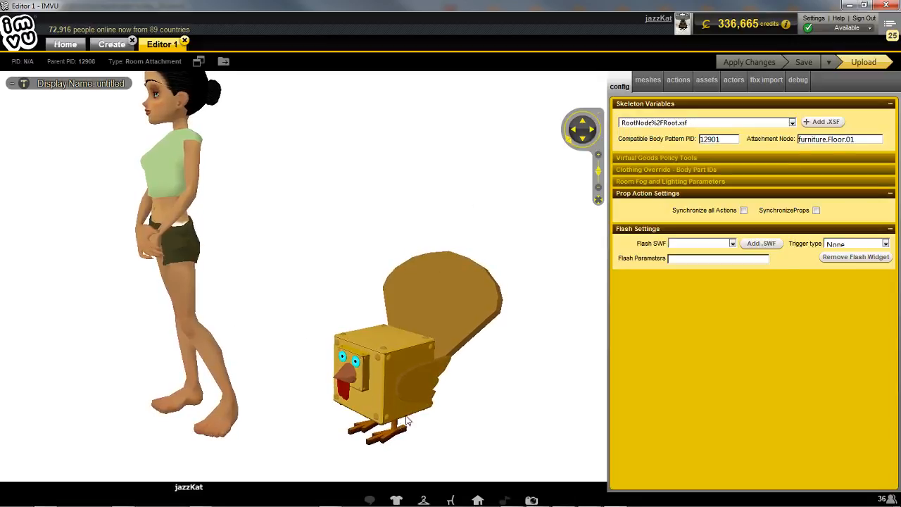
Switch to Blender and select the turkey mesh together with the large Root node
{"action": "left_click", "coordinate": [538, 500]}
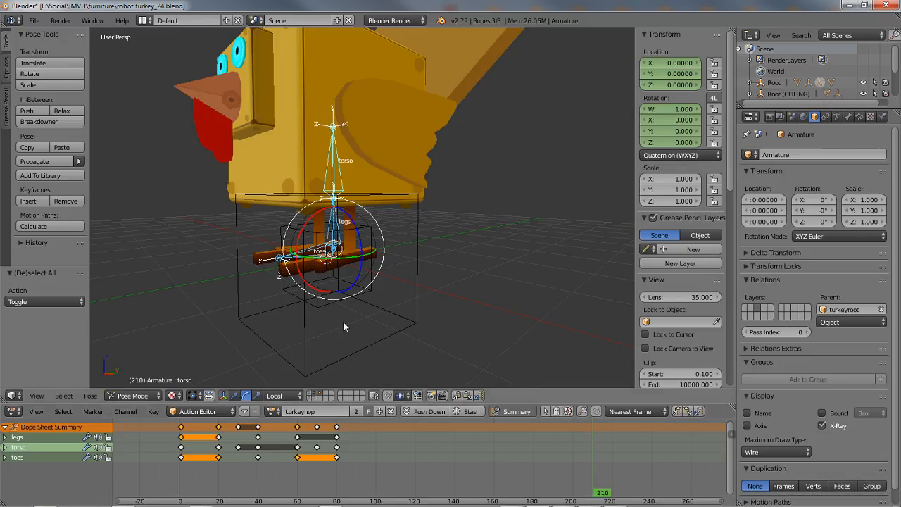
{"action": "middle_click_drag", "start_coordinate": [340, 153], "coordinate": [380, 171]}
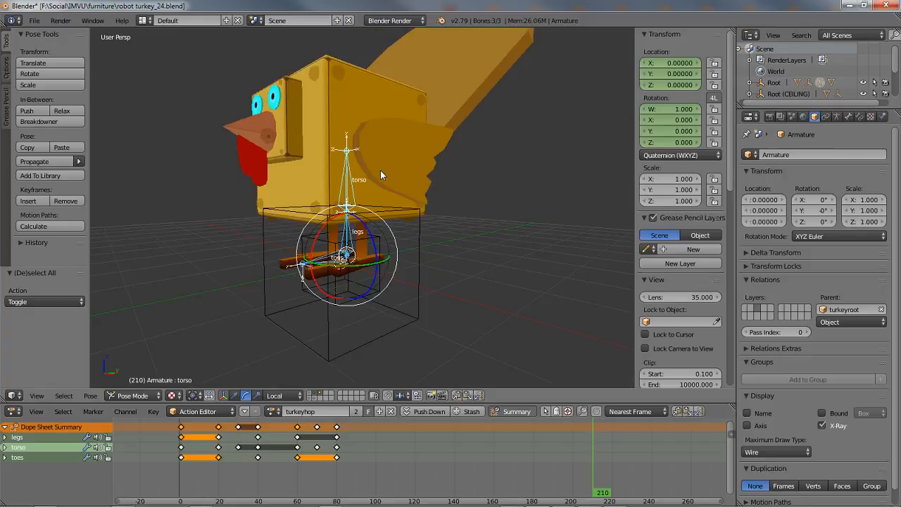
{"action": "right_click", "coordinate": [372, 130]}
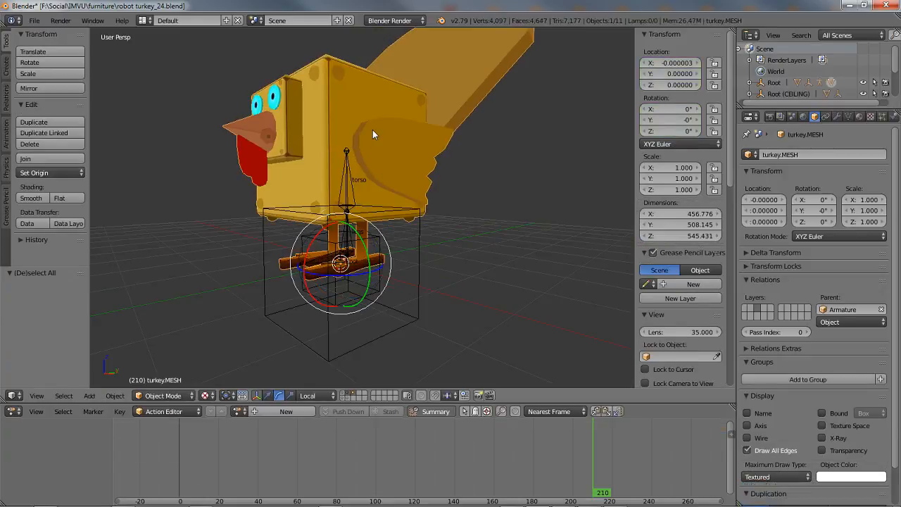
{"action": "right_click", "coordinate": [393, 337], "text": "shift"}
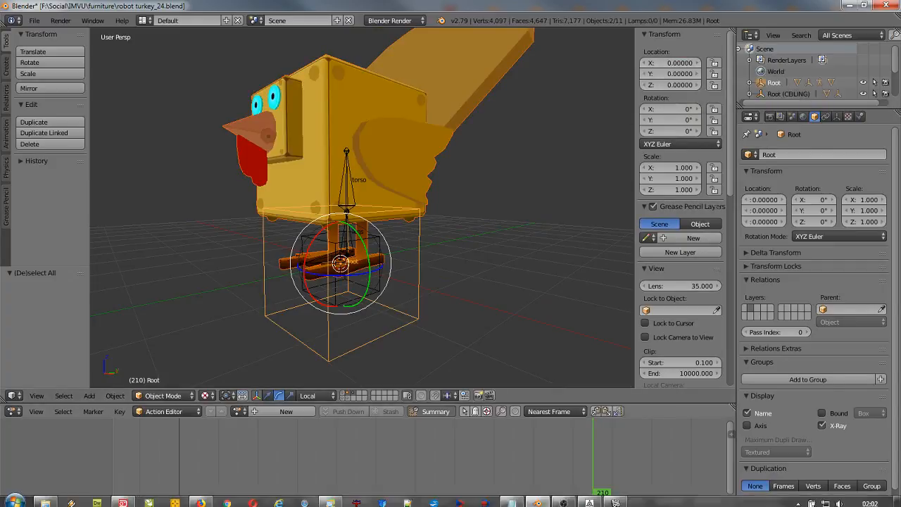
Switch back to IMVU and open the local project fbx turkey bob.chkn from the Create page
{"action": "left_click", "coordinate": [616, 499]}
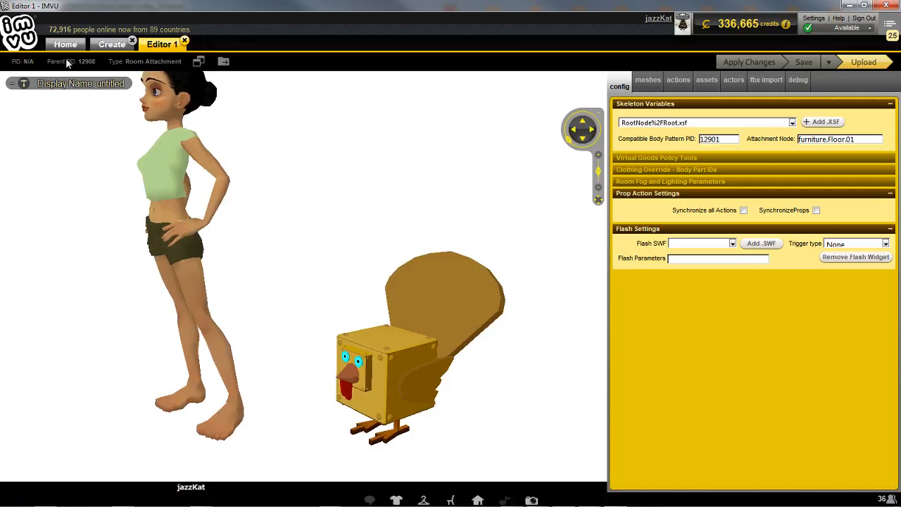
{"action": "left_click", "coordinate": [109, 45]}
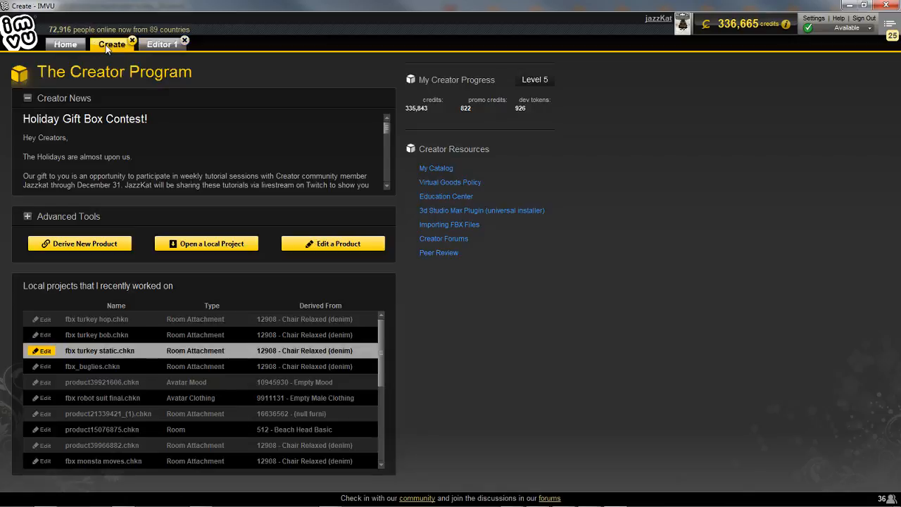
{"action": "double_click", "coordinate": [77, 339]}
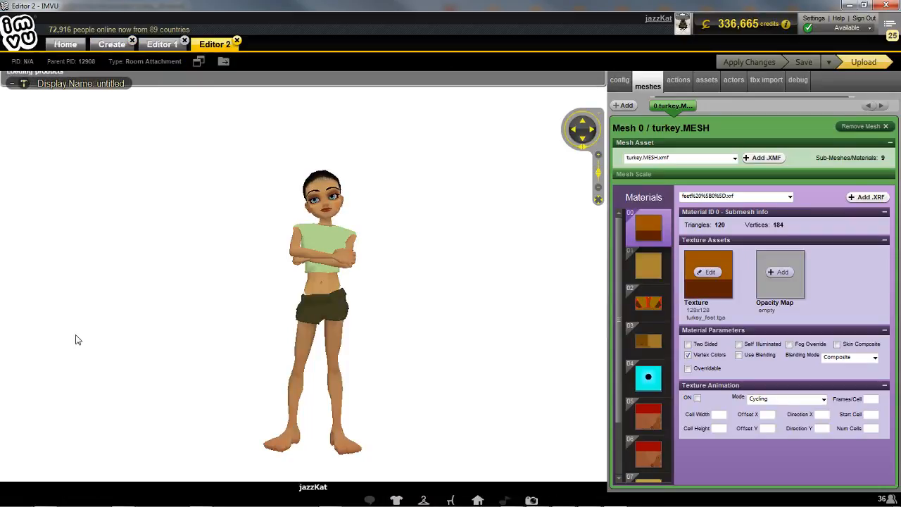
Adjust the preview to view the turkey of the bob project beside the avatar
{"action": "scroll", "coordinate": [206, 348], "scroll_direction": "down", "scroll_amount": 3}
{"action": "left_click_drag", "start_coordinate": [205, 350], "coordinate": [197, 346]}
{"action": "scroll", "coordinate": [198, 347], "scroll_direction": "up", "scroll_amount": 3}
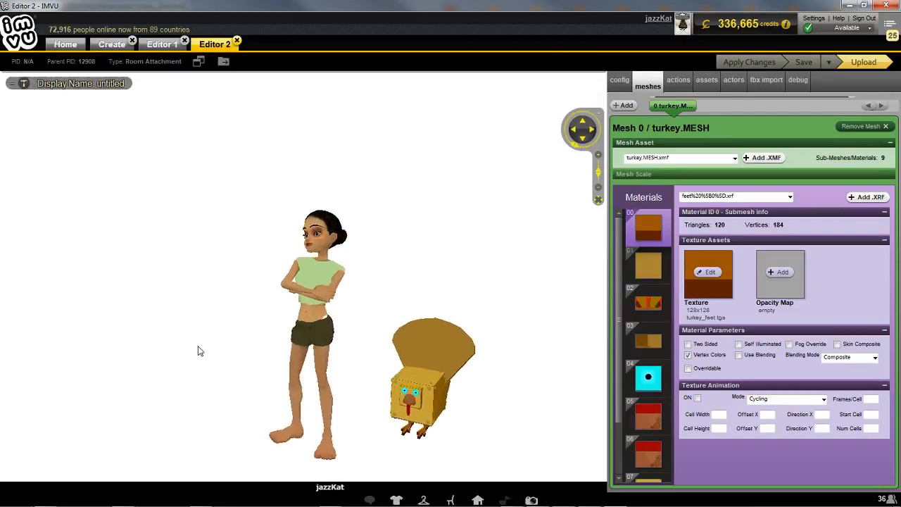
Take a closer look at the bobbing turkey and display the settings of its turkeybob action
{"action": "right_click_drag", "start_coordinate": [235, 370], "coordinate": [201, 333]}
{"action": "left_click_drag", "start_coordinate": [472, 345], "coordinate": [451, 344]}
{"action": "scroll", "coordinate": [451, 339], "scroll_direction": "up", "scroll_amount": 3}
{"action": "right_click_drag", "start_coordinate": [443, 345], "coordinate": [422, 316]}
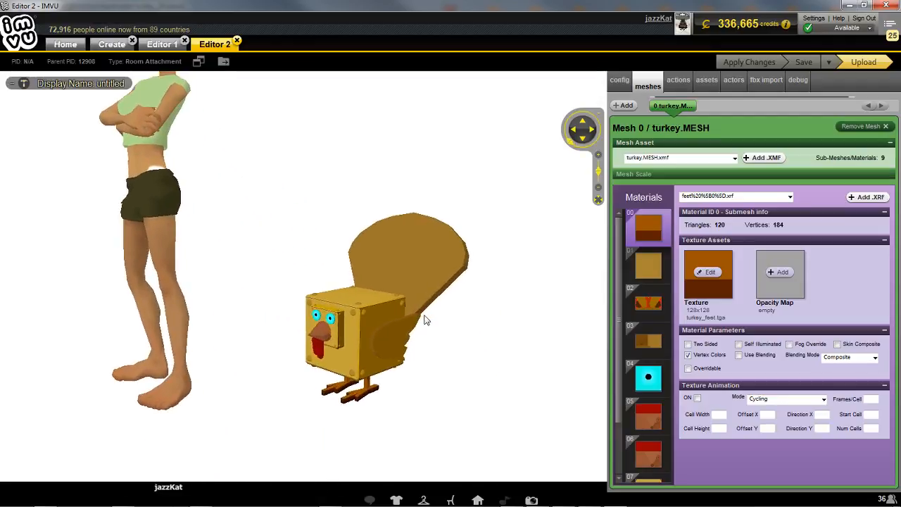
{"action": "left_click", "coordinate": [677, 82]}
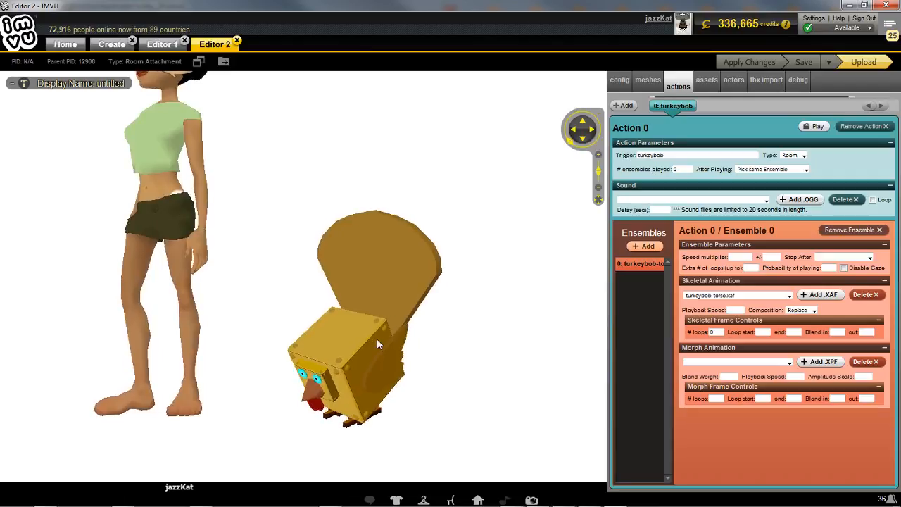
Switch to Blender and select all the armature's bones together with the large Root node
{"action": "left_click", "coordinate": [548, 501]}
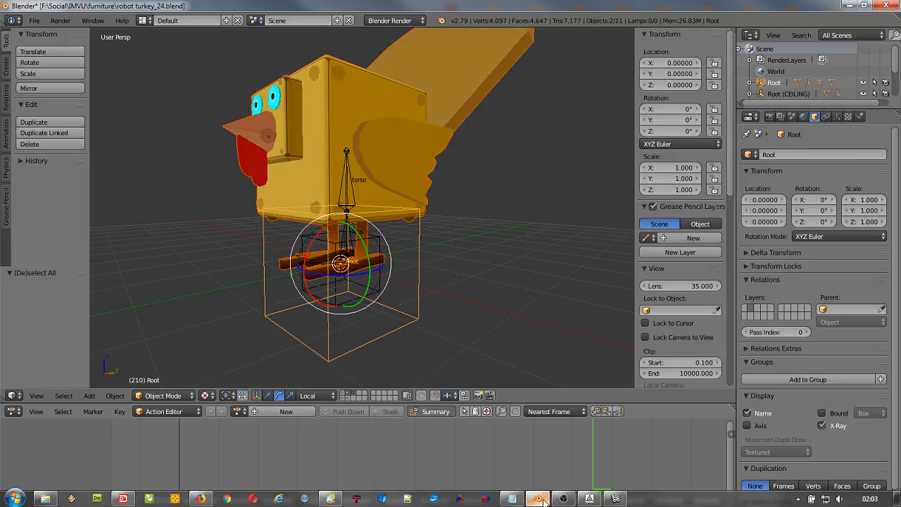
{"action": "right_click", "coordinate": [368, 111]}
{"action": "right_click", "coordinate": [347, 187]}
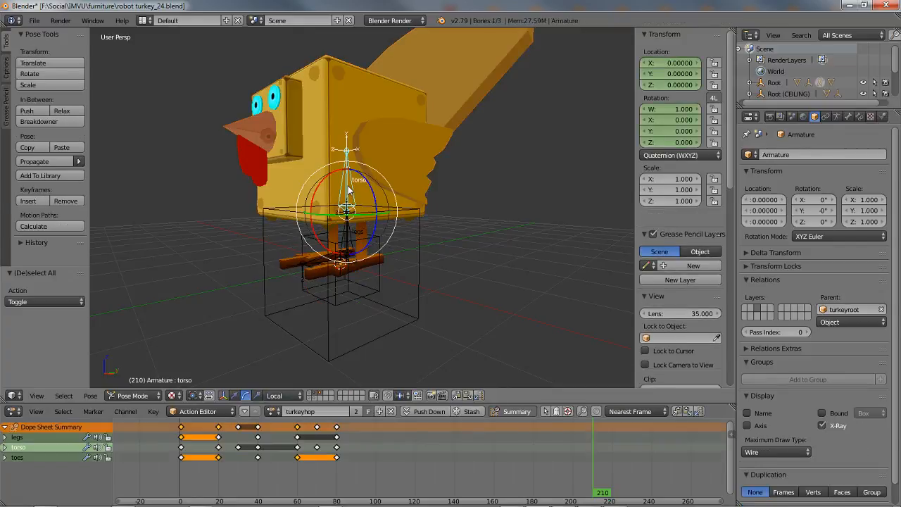
{"action": "key", "text": "a"}
{"action": "key", "text": "a"}
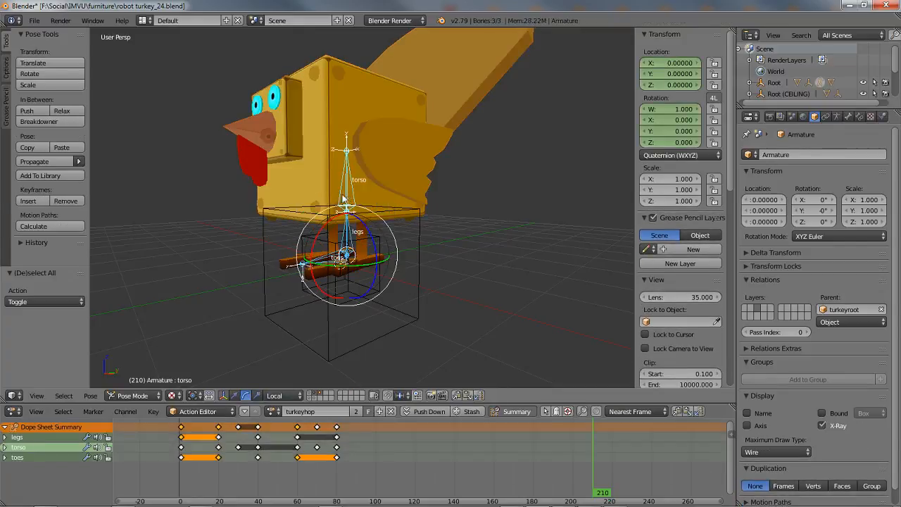
{"action": "right_click", "coordinate": [406, 323]}
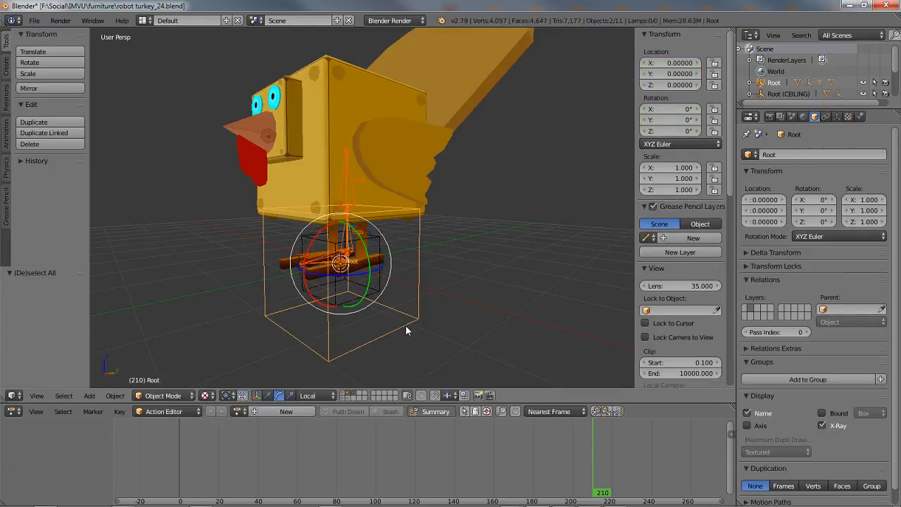
Select only the large Root node and try moving it freely, cancelling the move
{"action": "right_click", "coordinate": [400, 328]}
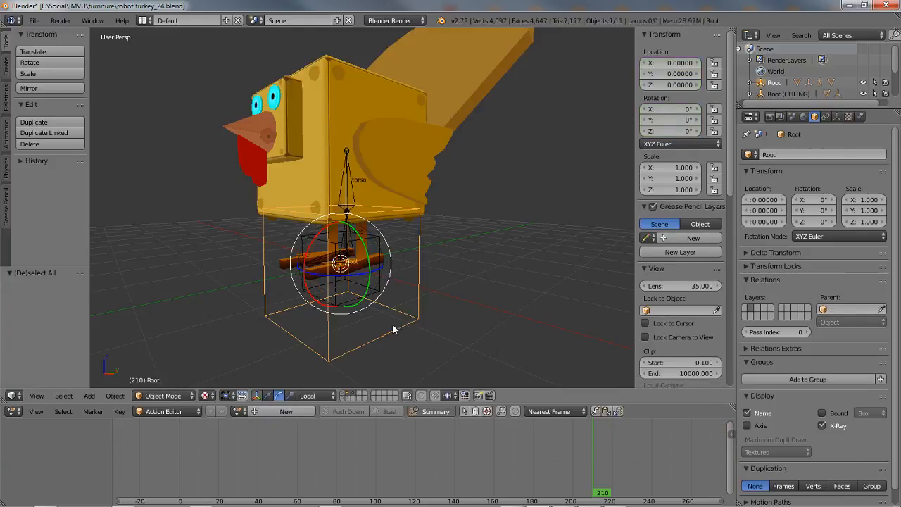
{"action": "key", "text": "g"}
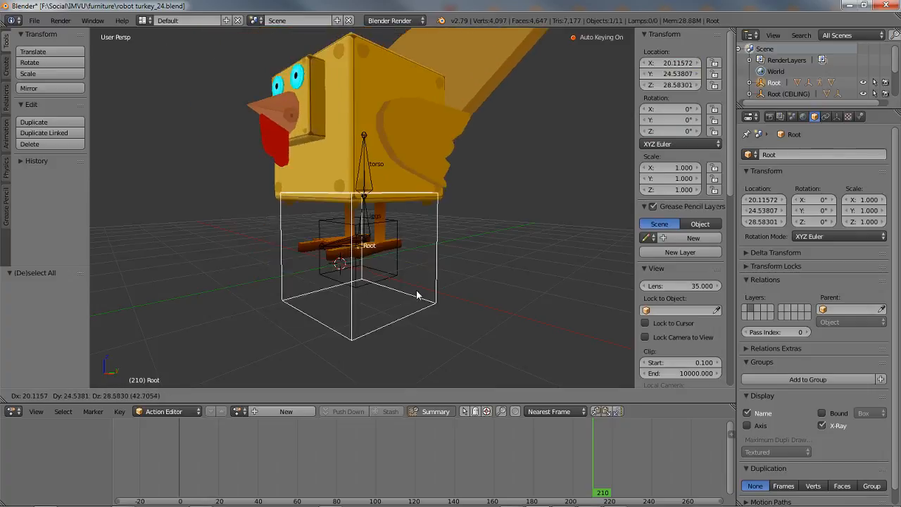
{"action": "key", "text": "Escape"}
Select the armature's torso bone in Pose Mode and go to frame 1 of the turkeyhop action
{"action": "right_click", "coordinate": [353, 189]}
{"action": "key", "text": "ctrl+Tab"}
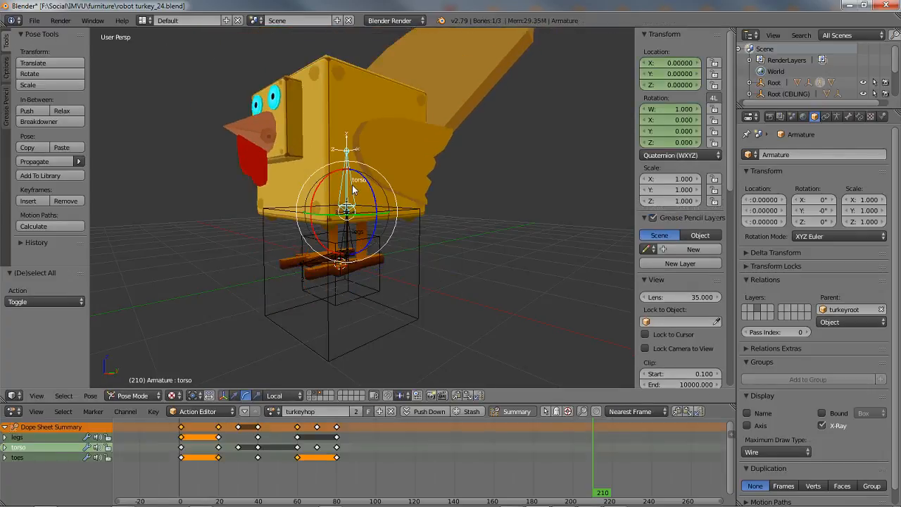
{"action": "key", "text": "shift+Left"}
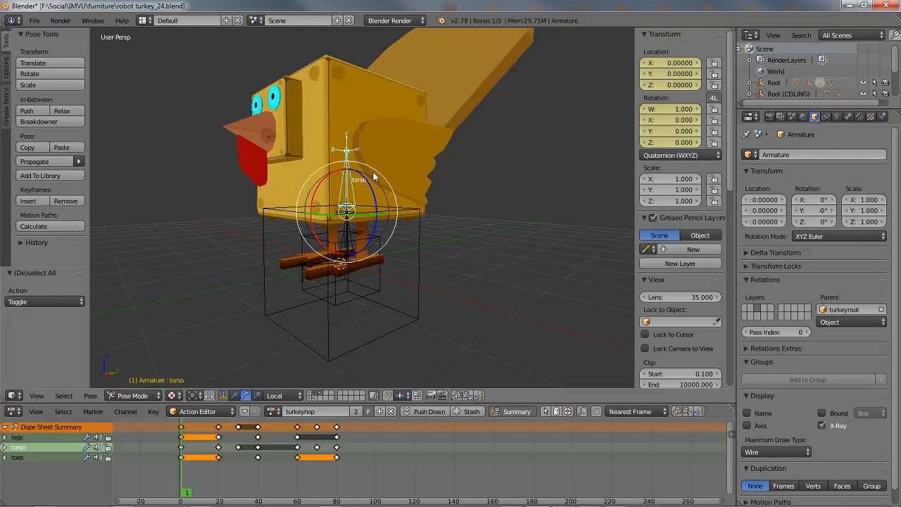
{"action": "middle_click_drag", "start_coordinate": [422, 179], "coordinate": [429, 217]}
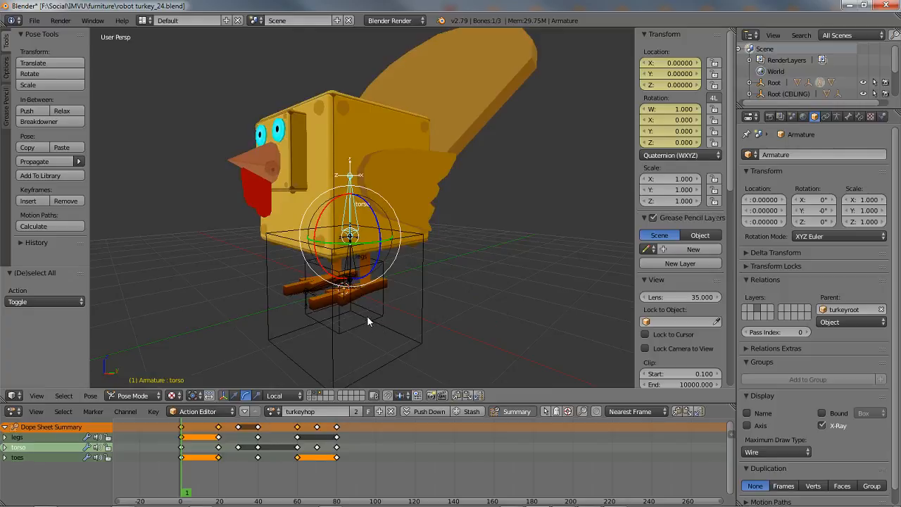
Inspect the turkey mesh, the smaller turkeyroot node and the armature's bones in turn, using the translate manipulator
{"action": "right_click", "coordinate": [457, 71]}
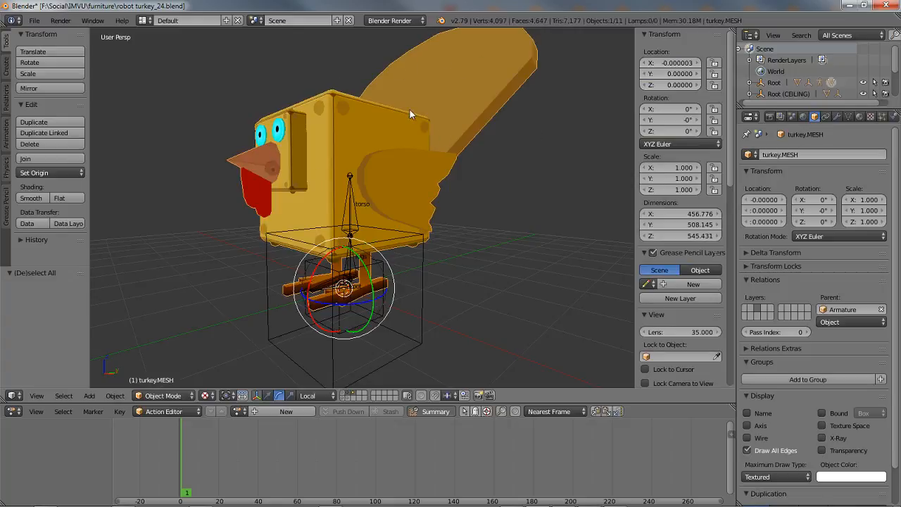
{"action": "right_click", "coordinate": [380, 317]}
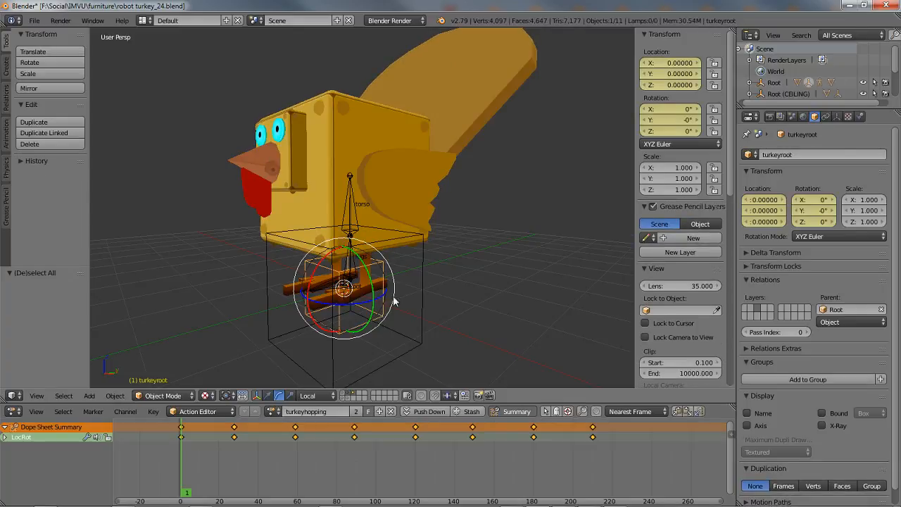
{"action": "left_click", "coordinate": [268, 396]}
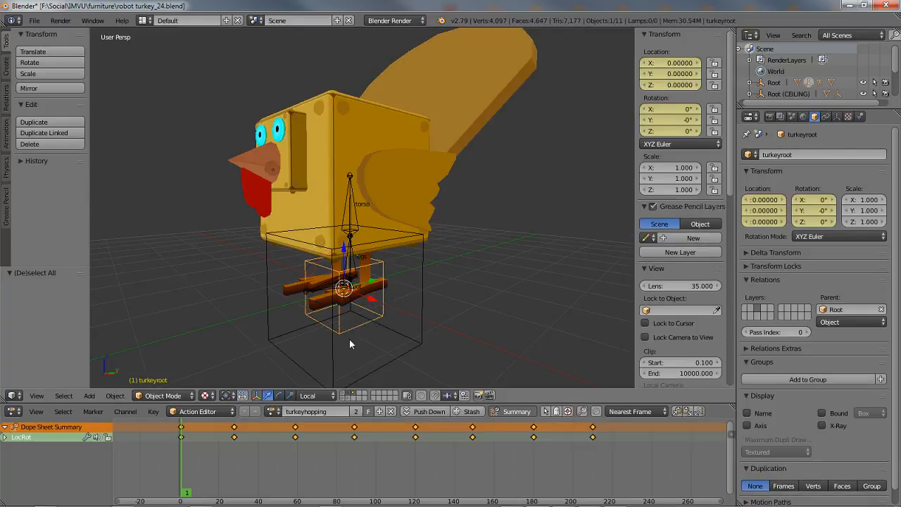
{"action": "right_click", "coordinate": [350, 199]}
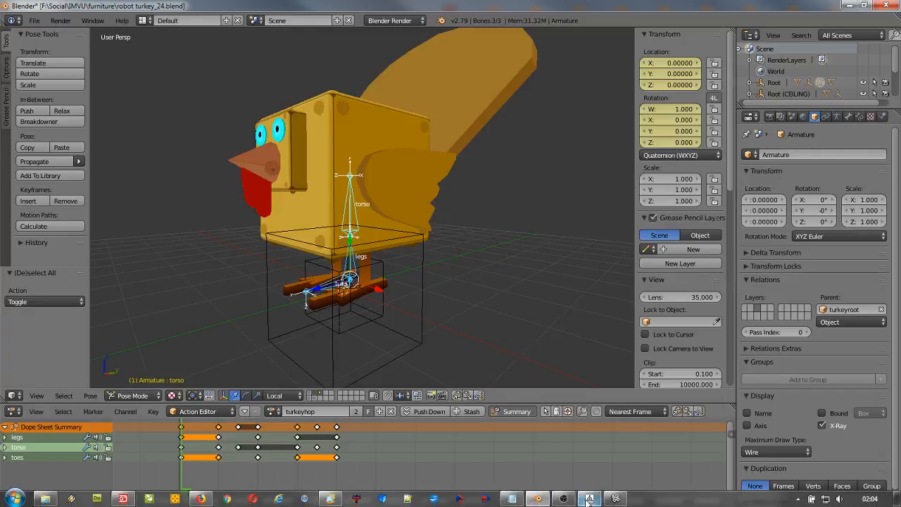
Switch back to IMVU and open the local project fbx turkey hop.chkn from the Create page
{"action": "left_click", "coordinate": [616, 500]}
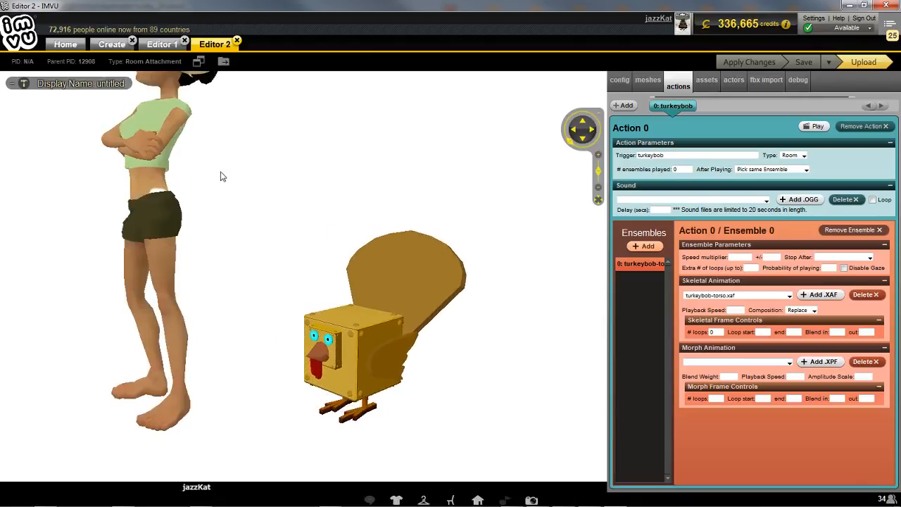
{"action": "left_click", "coordinate": [110, 44]}
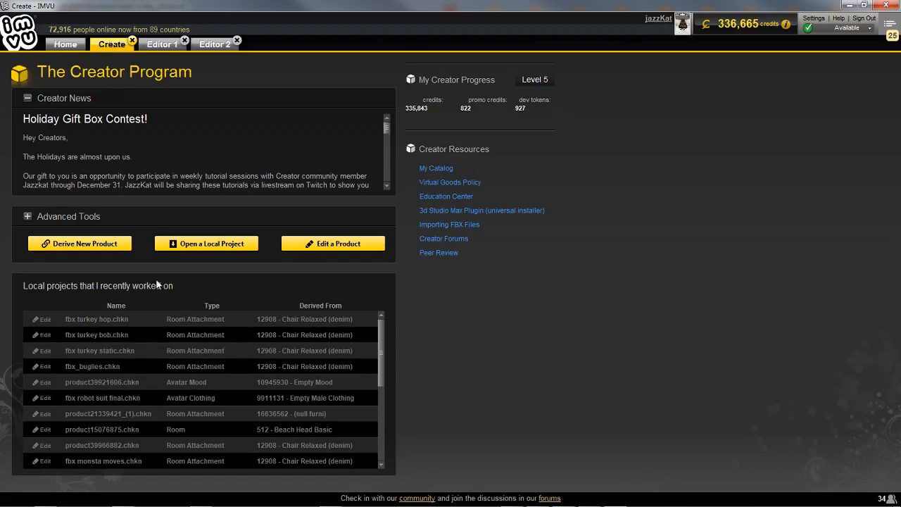
{"action": "double_click", "coordinate": [79, 320]}
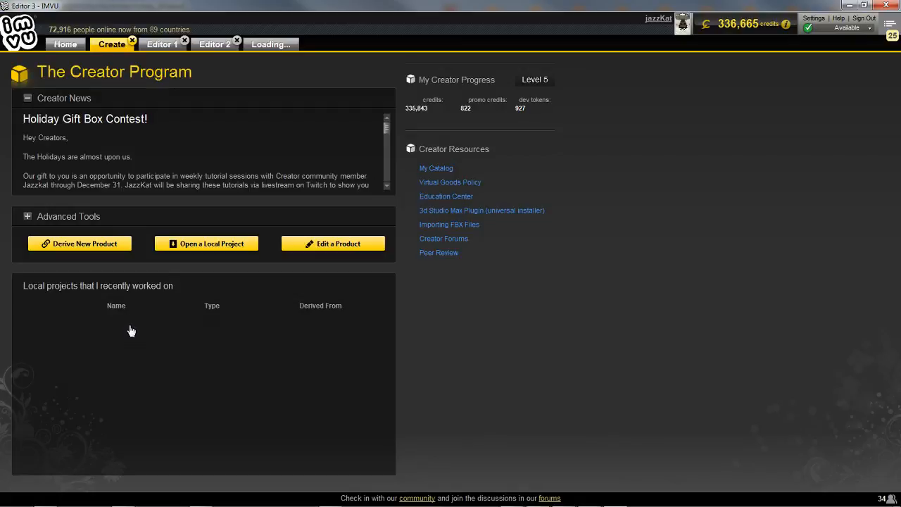
{"action": "scroll", "coordinate": [392, 364], "scroll_direction": "down", "scroll_amount": 2}
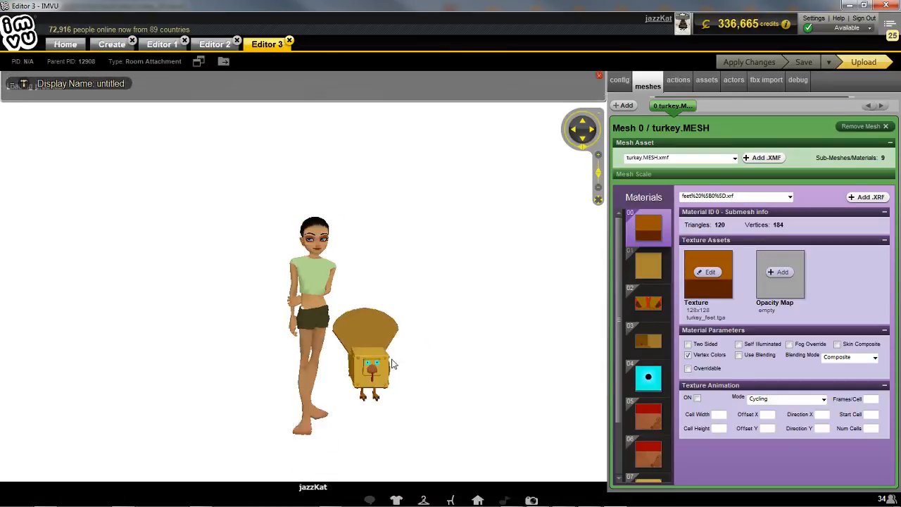
{"action": "left_click_drag", "start_coordinate": [392, 364], "coordinate": [301, 357]}
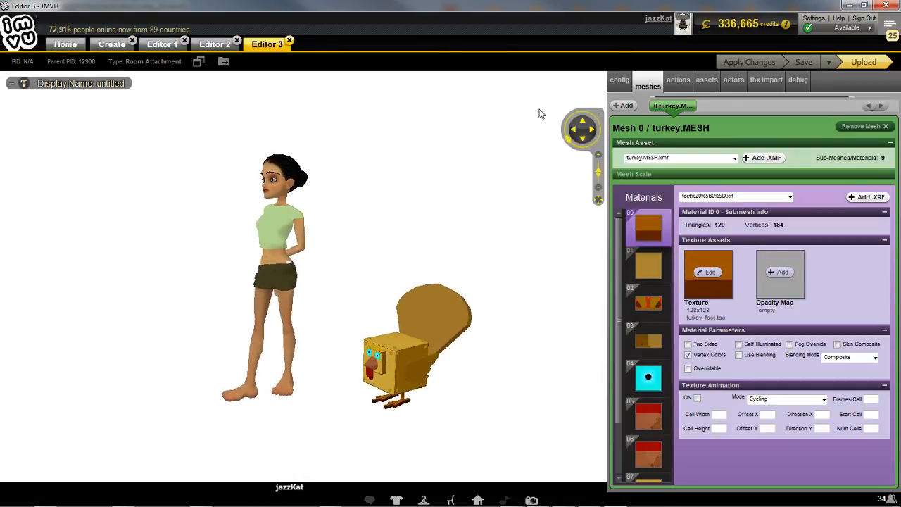
Review the hop project's skeleton files, keeping RootNode%2FRoot.xsf, as well as its mesh and its turkeymove action
{"action": "left_click", "coordinate": [621, 81]}
{"action": "left_click", "coordinate": [640, 124]}
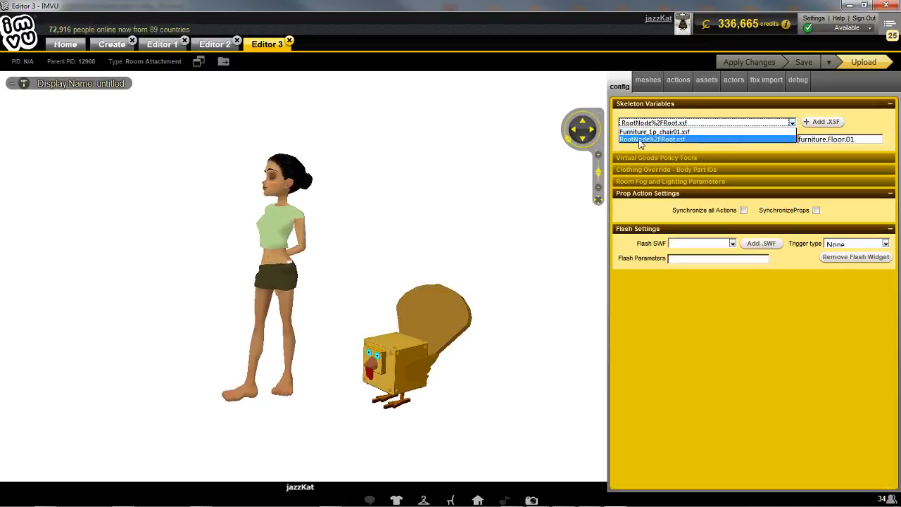
{"action": "left_click", "coordinate": [635, 140]}
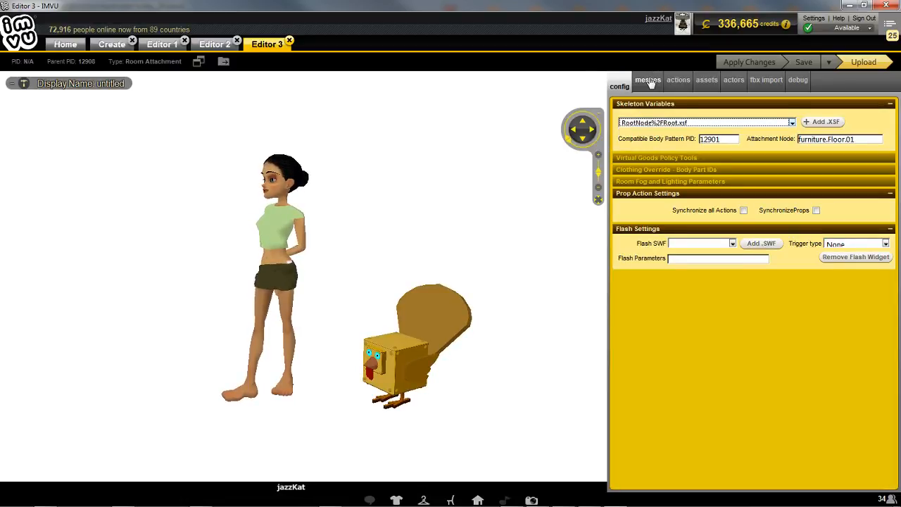
{"action": "left_click", "coordinate": [647, 83]}
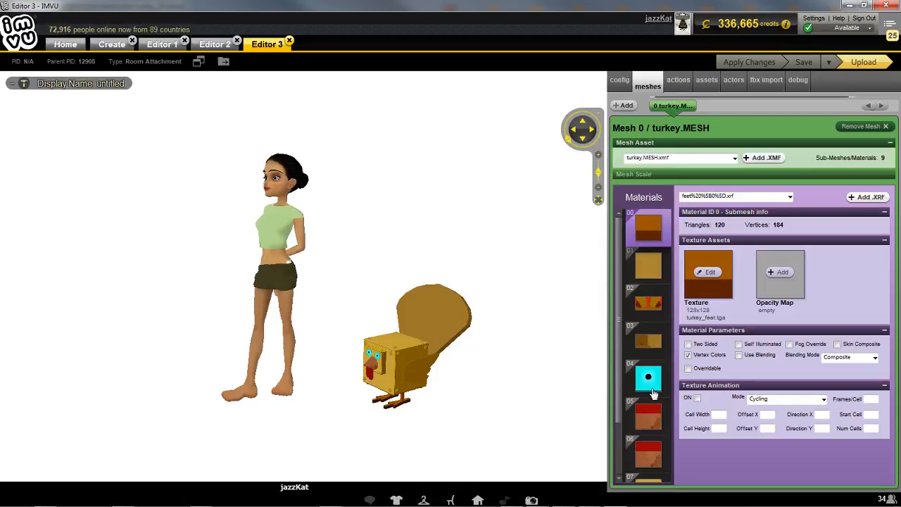
{"action": "left_click", "coordinate": [678, 82]}
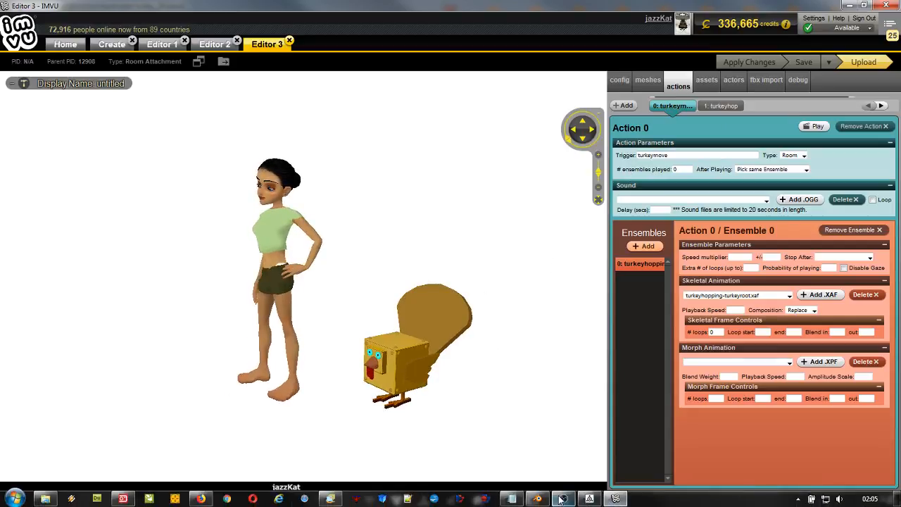
Switch to Blender and select the large Root node, the turkeyroot node and the armature with all its bones
{"action": "left_click", "coordinate": [538, 499]}
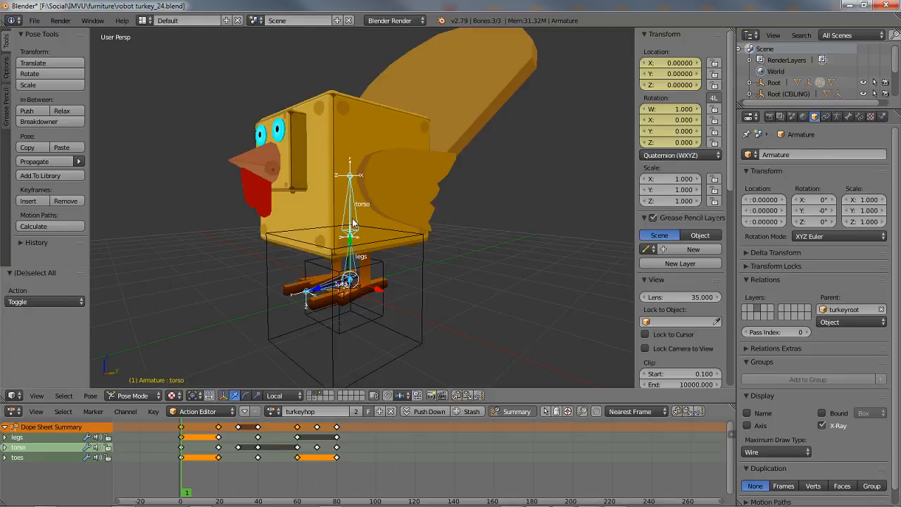
{"action": "right_click", "coordinate": [407, 350]}
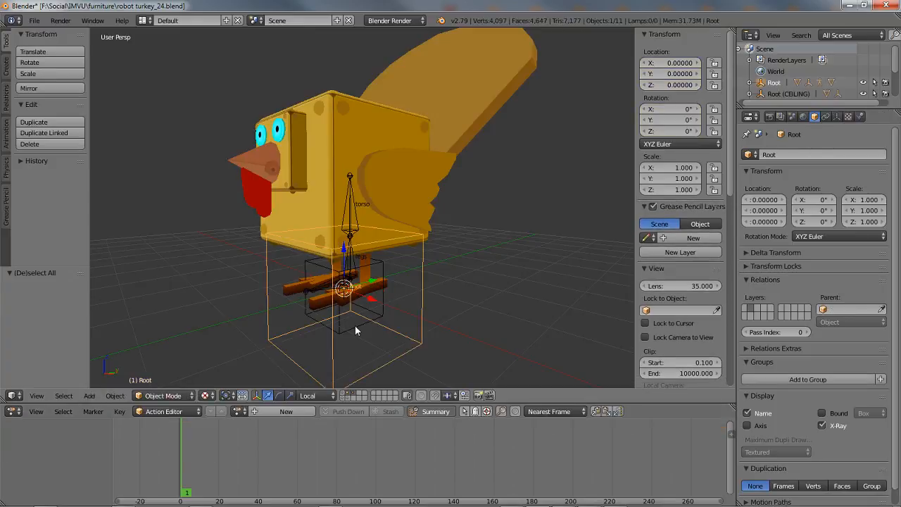
{"action": "right_click", "coordinate": [356, 215]}
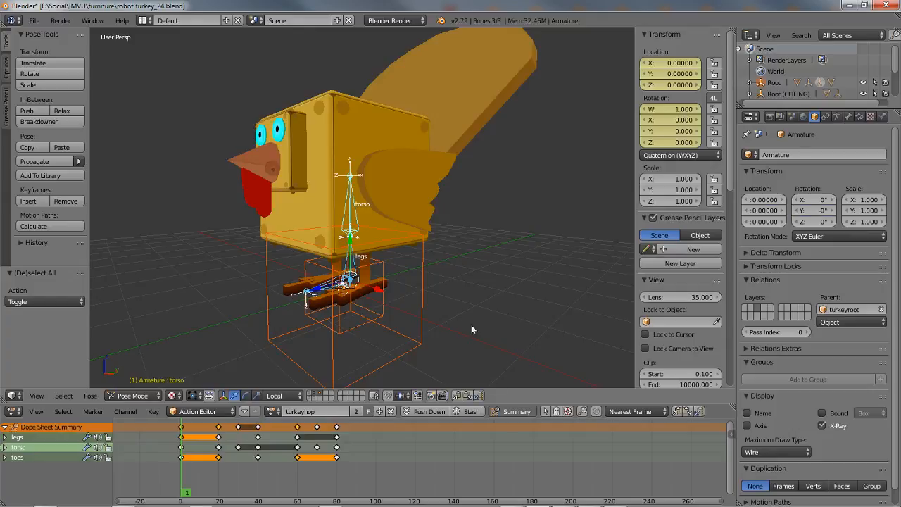
{"action": "mouse_move", "coordinate": [518, 504]}
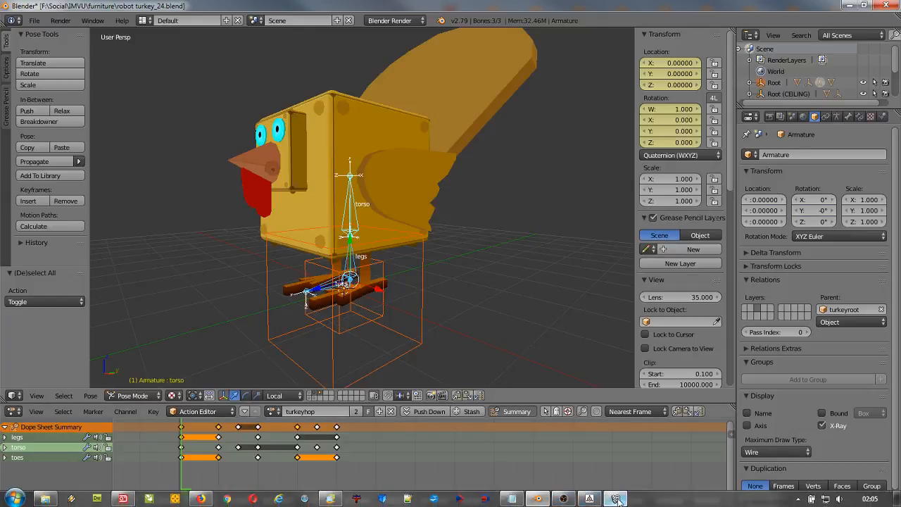
Switch back to IMVU, play the turkeymove action through its chat trigger, and display the turkeyhop action's settings
{"action": "left_click", "coordinate": [588, 499]}
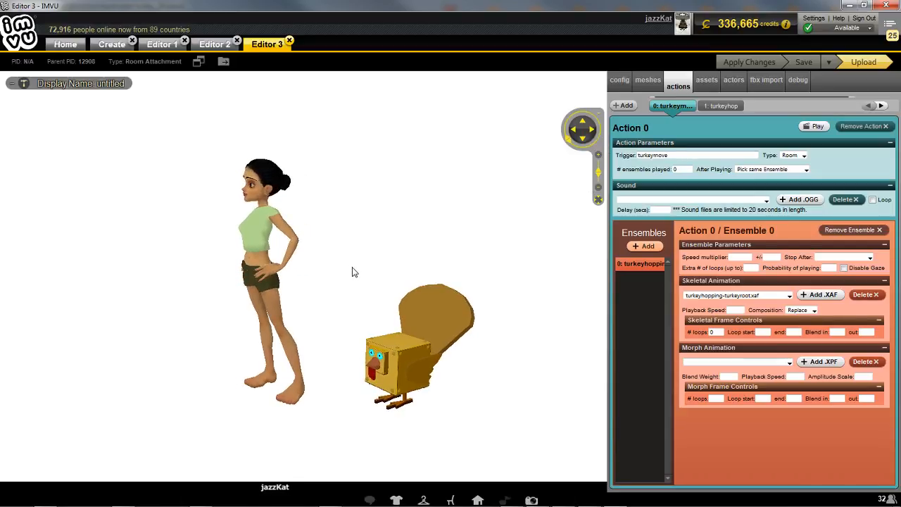
{"action": "type", "text": "turke"}
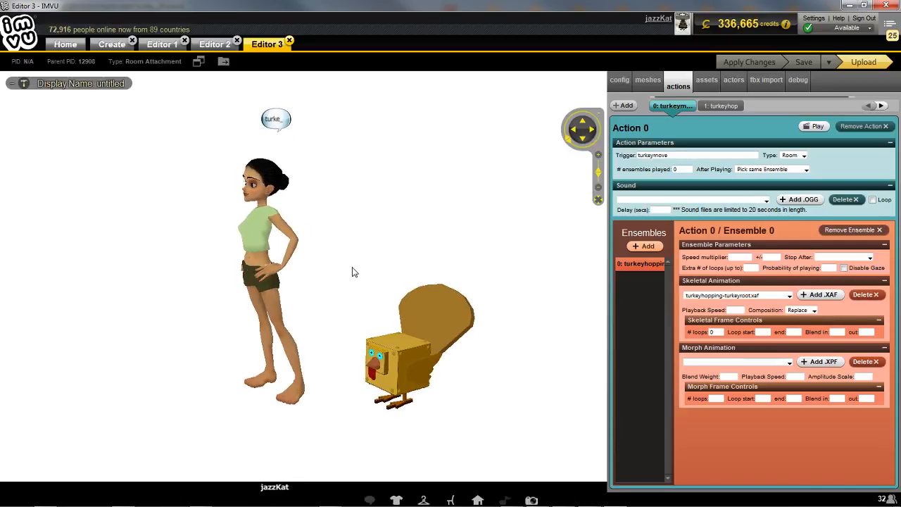
{"action": "type", "text": "ymove"}
{"action": "key", "text": "Return"}
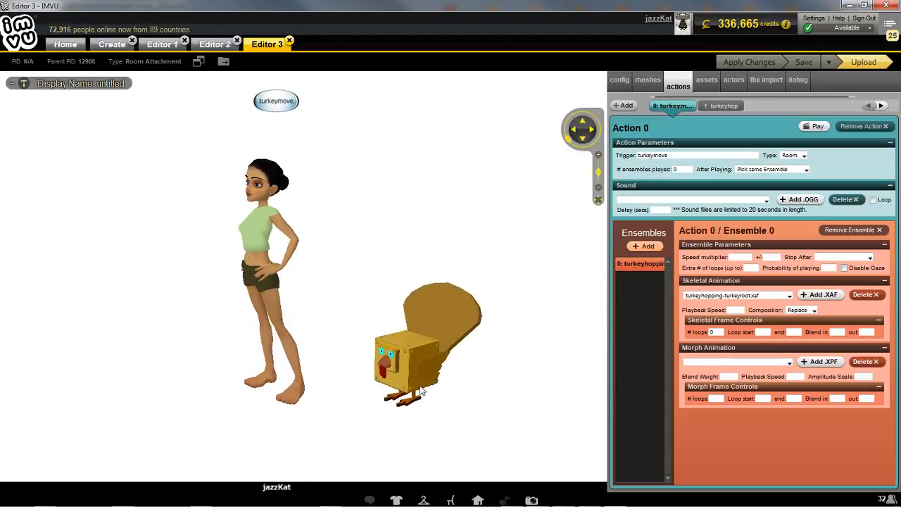
{"action": "left_click", "coordinate": [720, 106]}
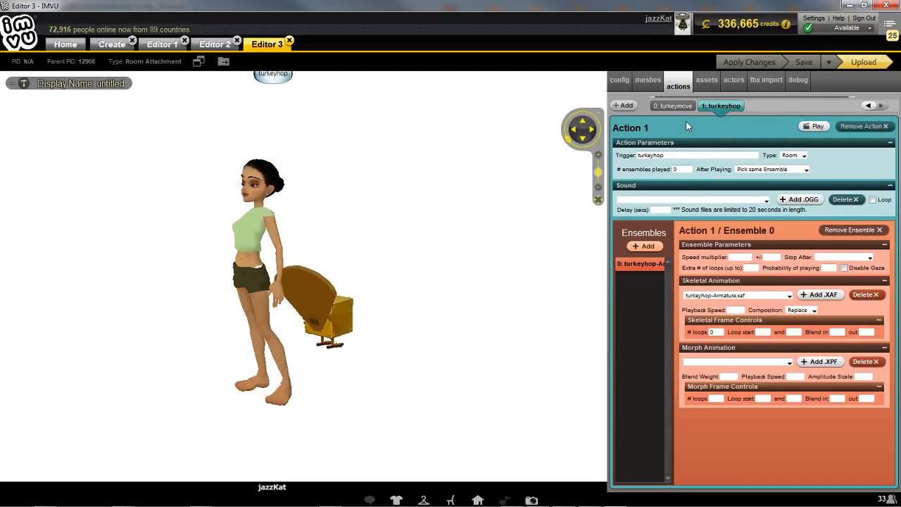
Close the turkey hop and turkey bob projects and return to the project in Editor 1
{"action": "left_click", "coordinate": [290, 43]}
{"action": "left_click", "coordinate": [220, 45]}
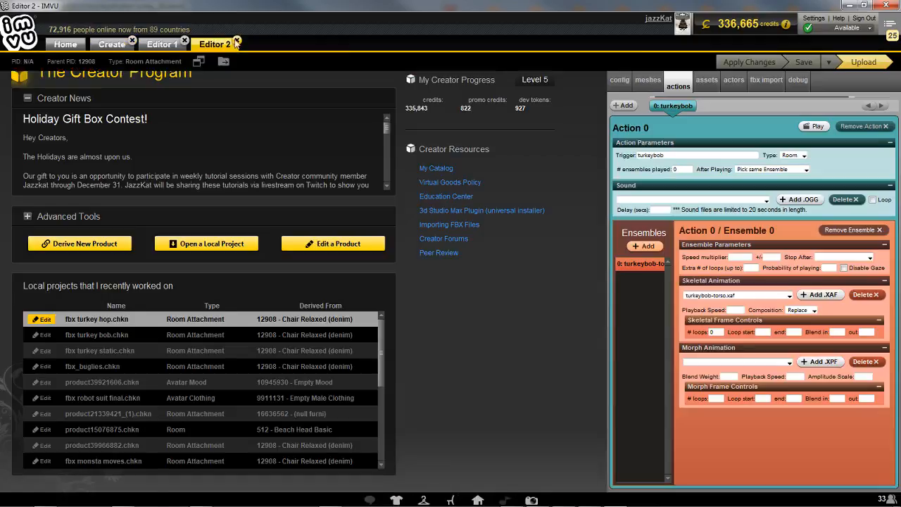
{"action": "left_click", "coordinate": [236, 40]}
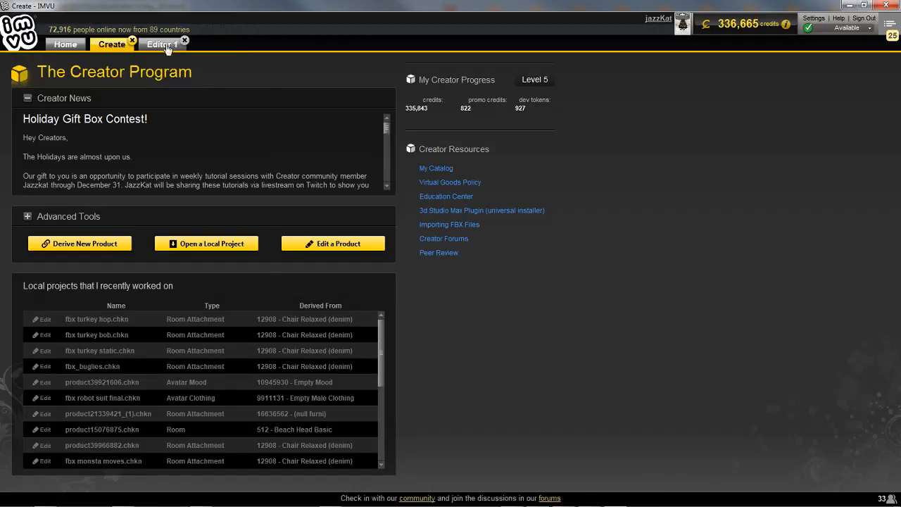
{"action": "left_click", "coordinate": [164, 45]}
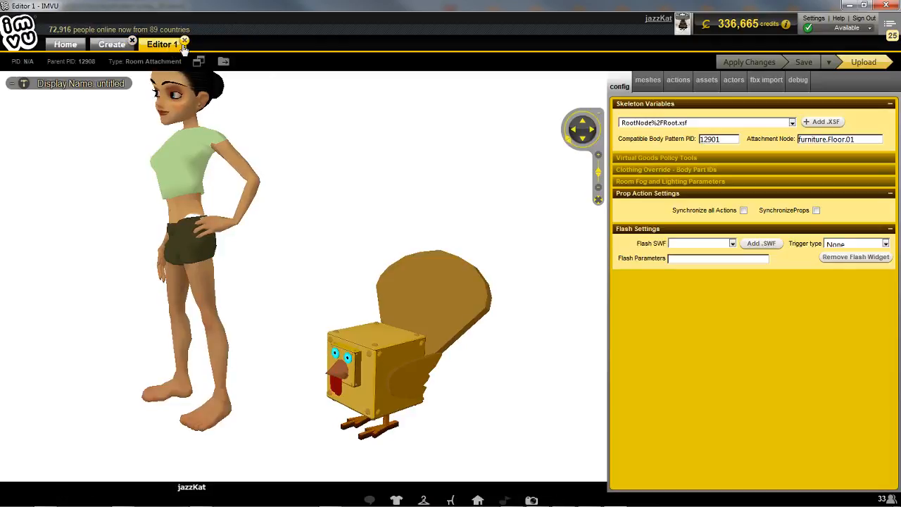
Close the remaining turkey project in Editor 1 and switch to Blender
{"action": "left_click", "coordinate": [183, 42]}
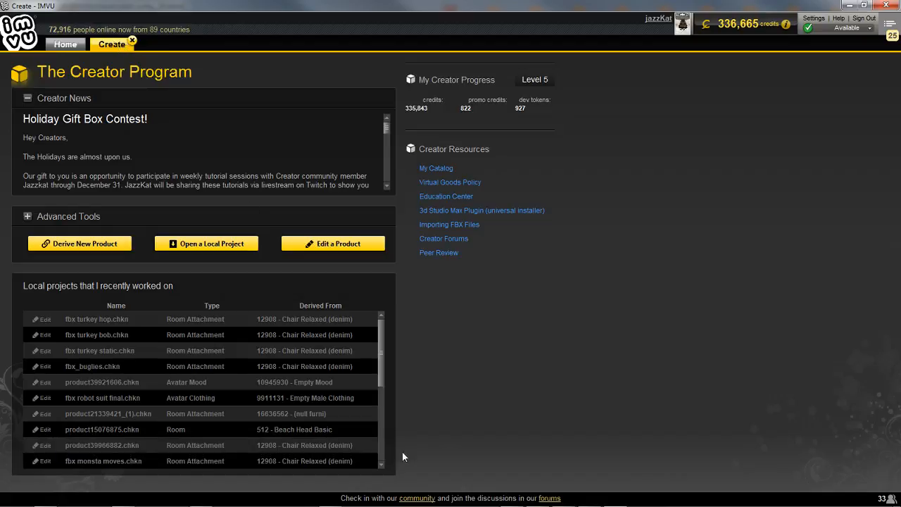
{"action": "left_click", "coordinate": [535, 497]}
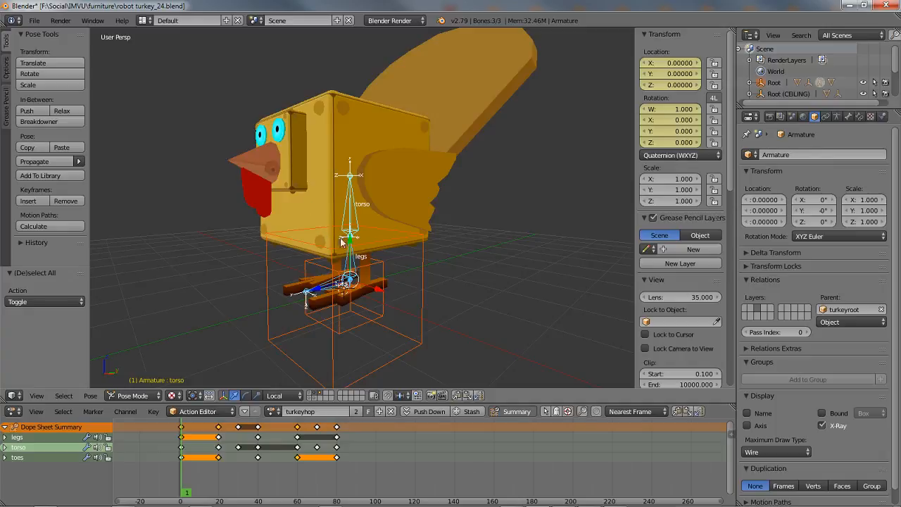
Put the turkey's armature into Edit Mode and select all of its bones
{"action": "middle_click_drag", "start_coordinate": [354, 267], "coordinate": [322, 259]}
{"action": "scroll", "coordinate": [356, 277], "scroll_direction": "up", "scroll_amount": 2}
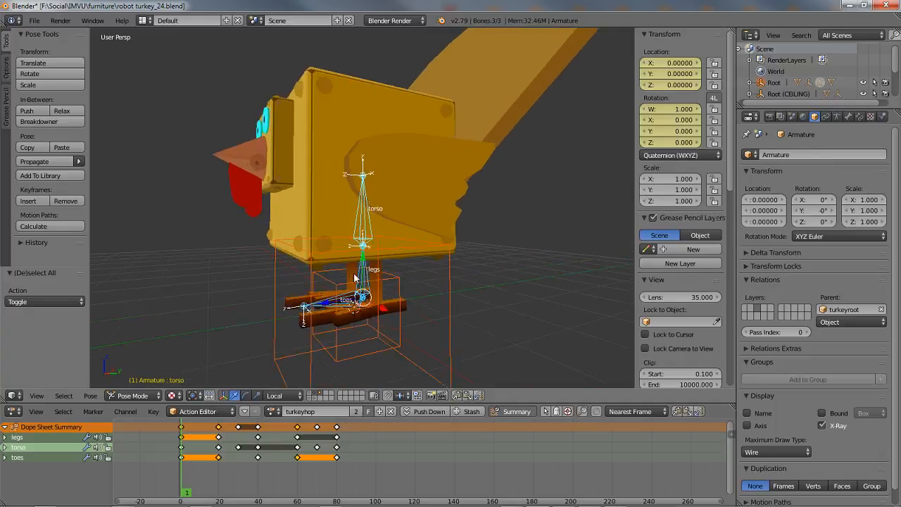
{"action": "middle_click_drag", "start_coordinate": [364, 307], "coordinate": [335, 268], "text": "shift"}
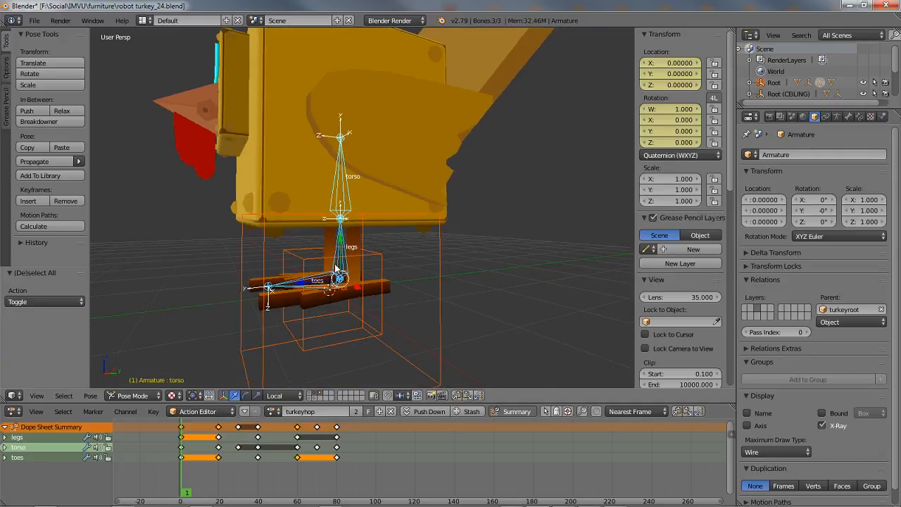
{"action": "right_click", "coordinate": [292, 285]}
{"action": "key", "text": "Tab"}
{"action": "key", "text": "a"}
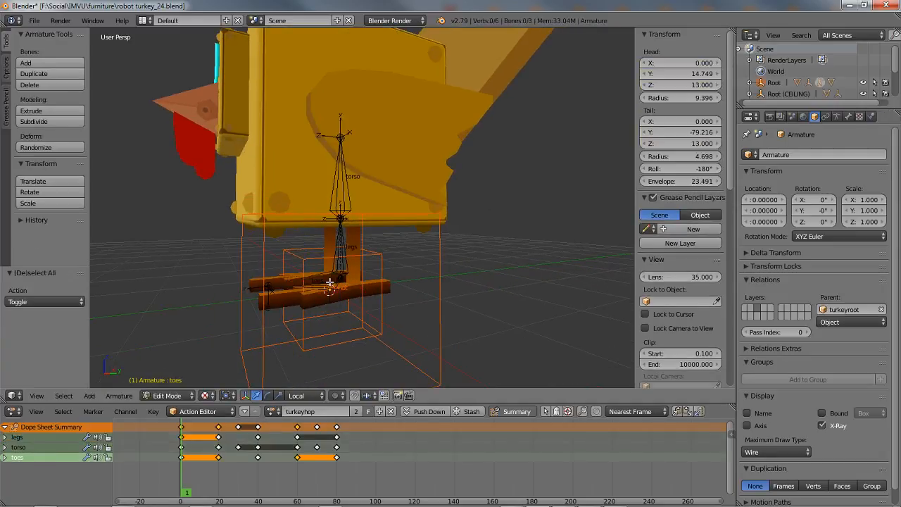
{"action": "key", "text": "a"}
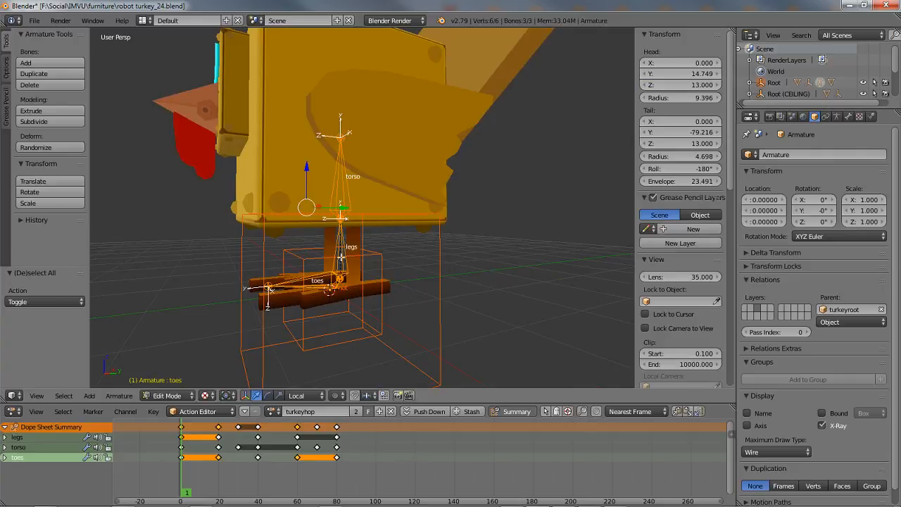
Select only the legs bone of the armature in Edit Mode
{"action": "scroll", "coordinate": [328, 219], "scroll_direction": "down", "scroll_amount": 2}
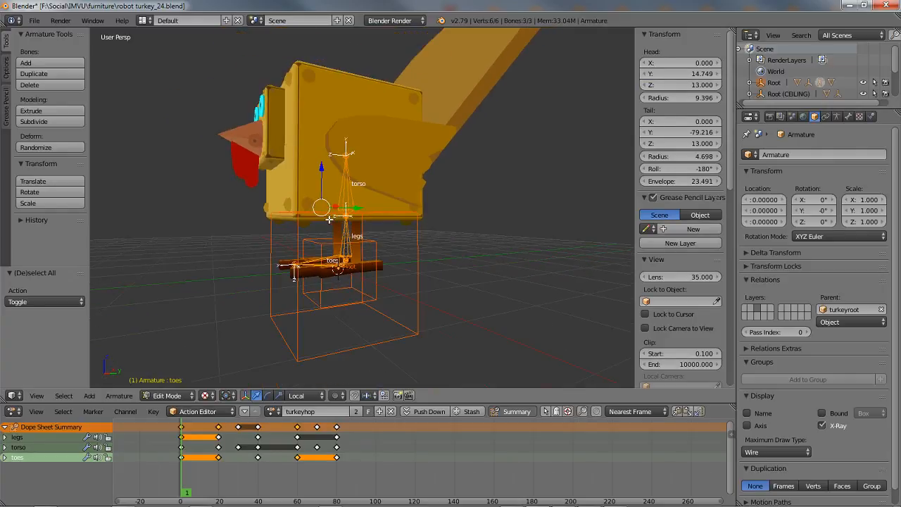
{"action": "middle_click_drag", "start_coordinate": [362, 132], "coordinate": [355, 161], "text": "shift"}
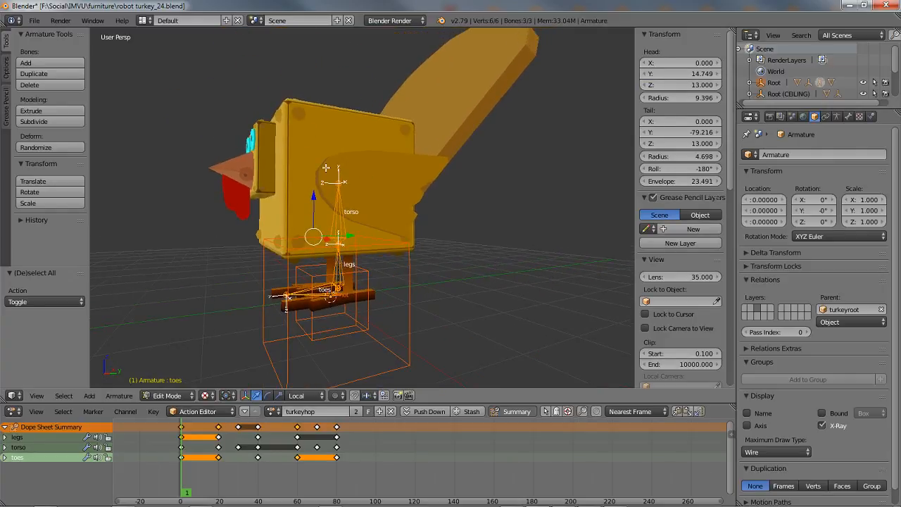
{"action": "right_click", "coordinate": [337, 269]}
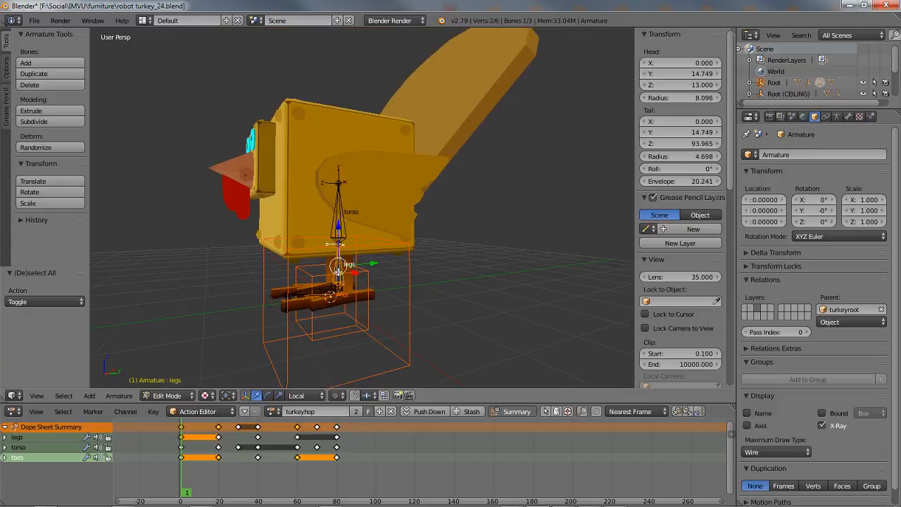
{"action": "scroll", "coordinate": [338, 270], "scroll_direction": "up", "scroll_amount": 2}
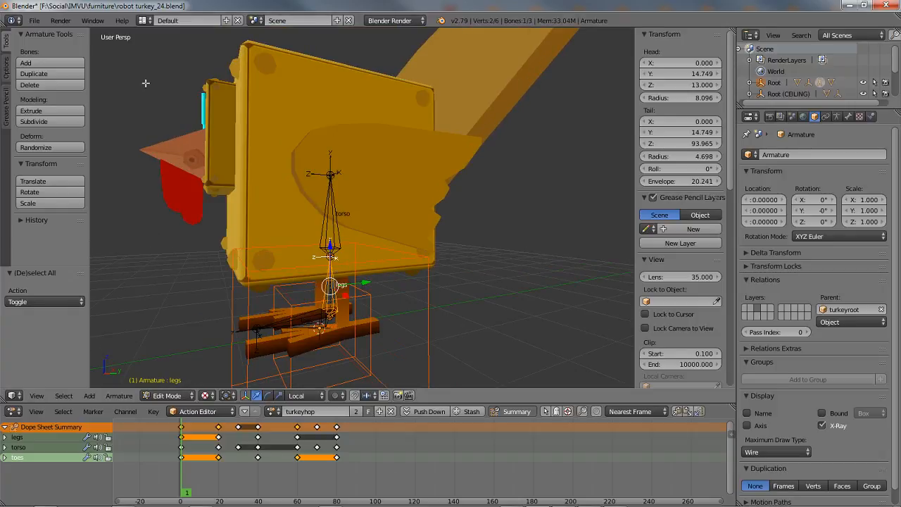
Change the interface theme to the Blender 2 4+ Live preset in the user preferences and close the preferences
{"action": "left_click", "coordinate": [34, 21]}
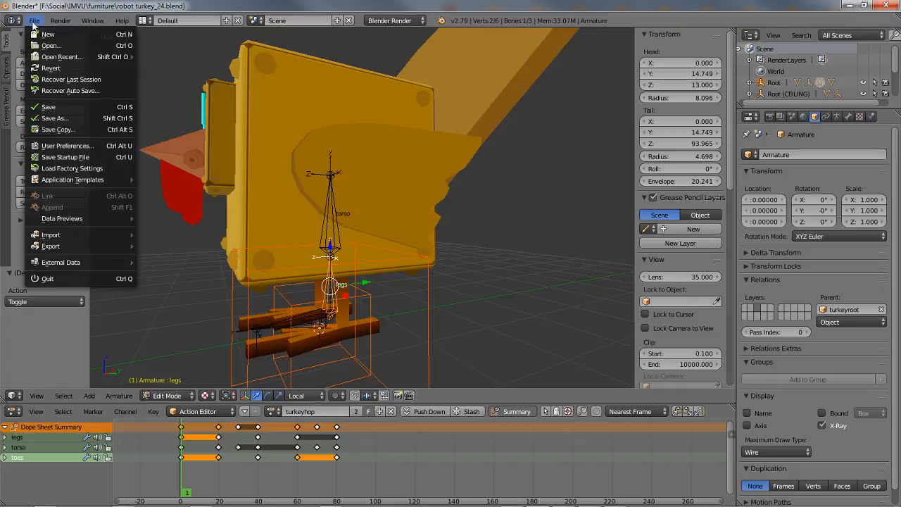
{"action": "left_click", "coordinate": [51, 145]}
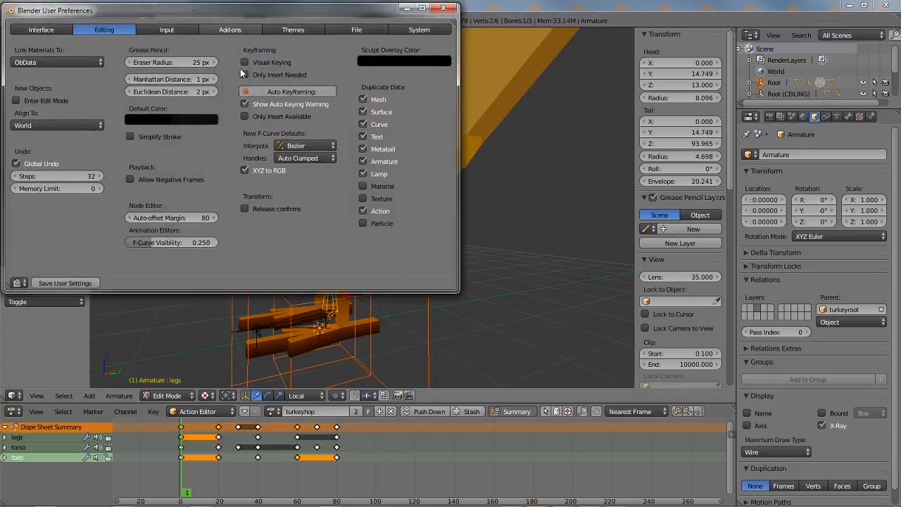
{"action": "left_click_drag", "start_coordinate": [194, 11], "coordinate": [256, 97]}
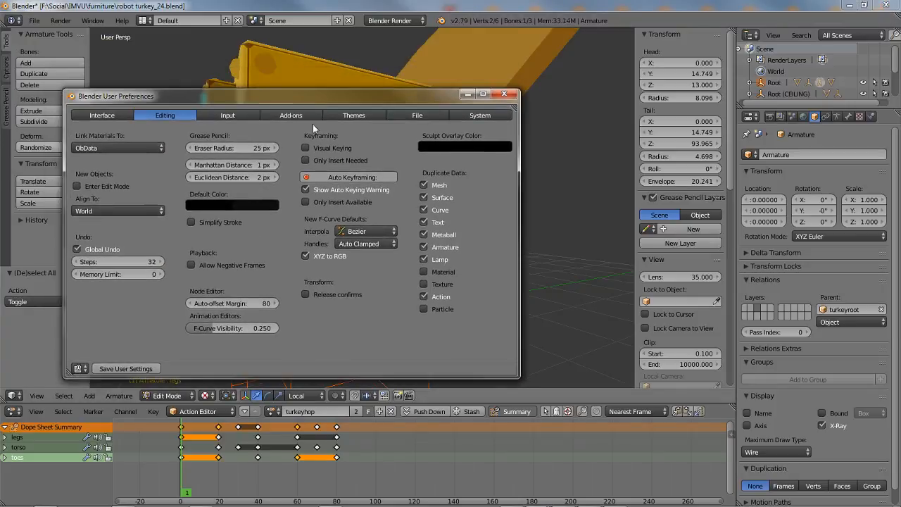
{"action": "left_click", "coordinate": [349, 117]}
{"action": "left_click", "coordinate": [100, 146]}
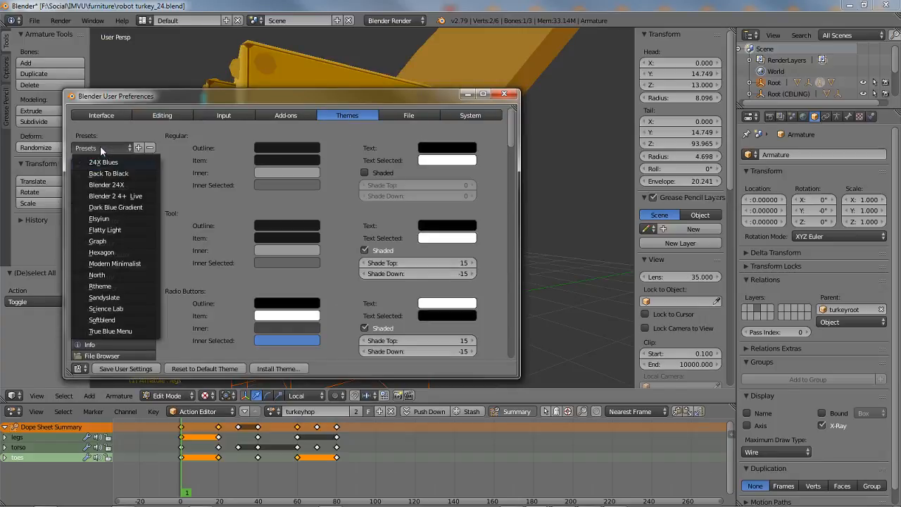
{"action": "left_click", "coordinate": [132, 196]}
{"action": "left_click", "coordinate": [504, 96]}
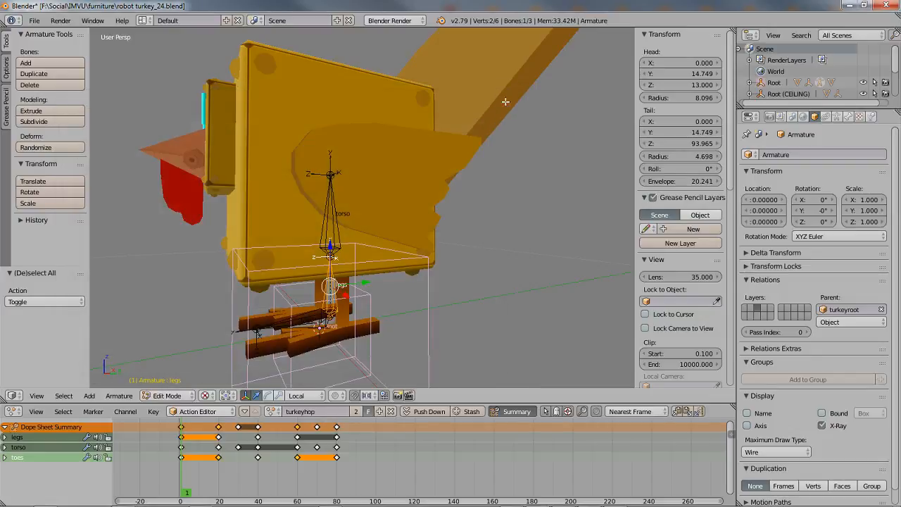
Turn the viewport's grid floor off and back on
{"action": "middle_click_drag", "start_coordinate": [328, 240], "coordinate": [321, 285]}
{"action": "scroll", "coordinate": [358, 259], "scroll_direction": "down", "scroll_amount": 5}
{"action": "scroll", "coordinate": [357, 261], "scroll_direction": "down", "scroll_amount": 1}
{"action": "scroll", "coordinate": [355, 266], "scroll_direction": "up", "scroll_amount": 3}
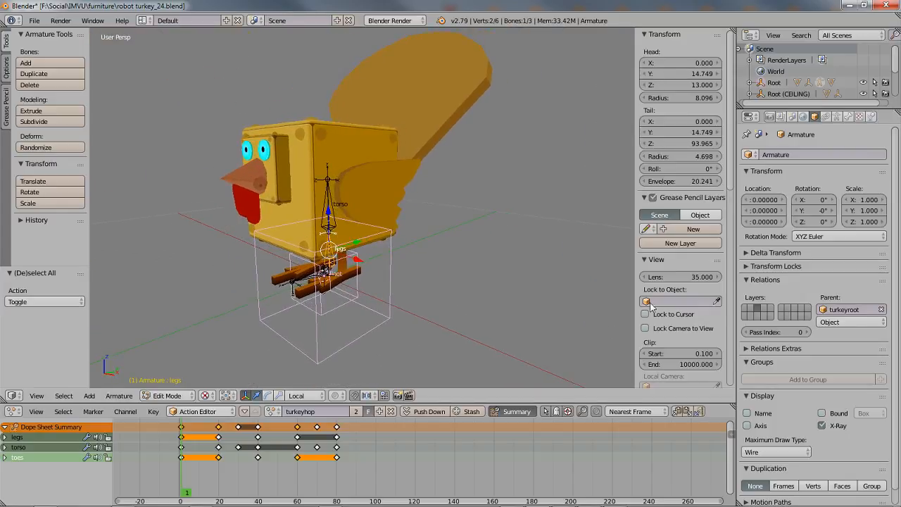
{"action": "scroll", "coordinate": [731, 225], "scroll_direction": "down", "scroll_amount": 12}
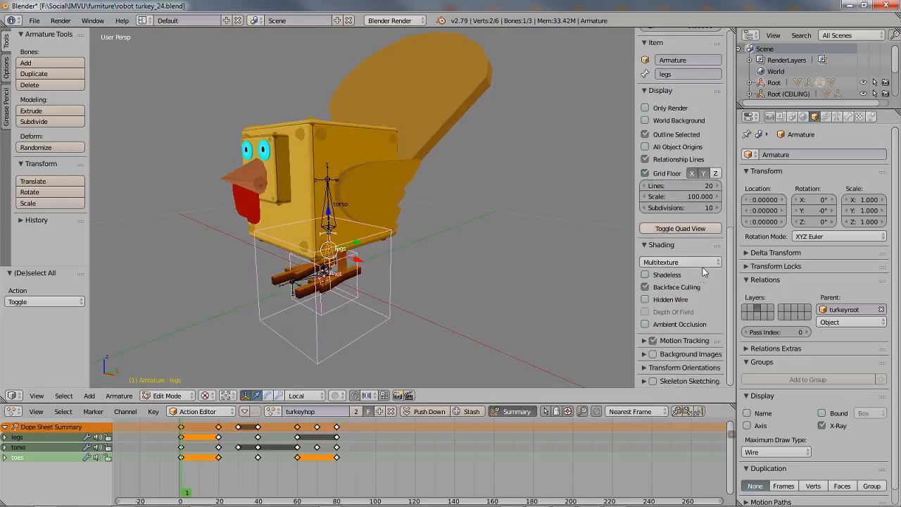
{"action": "left_click", "coordinate": [646, 173]}
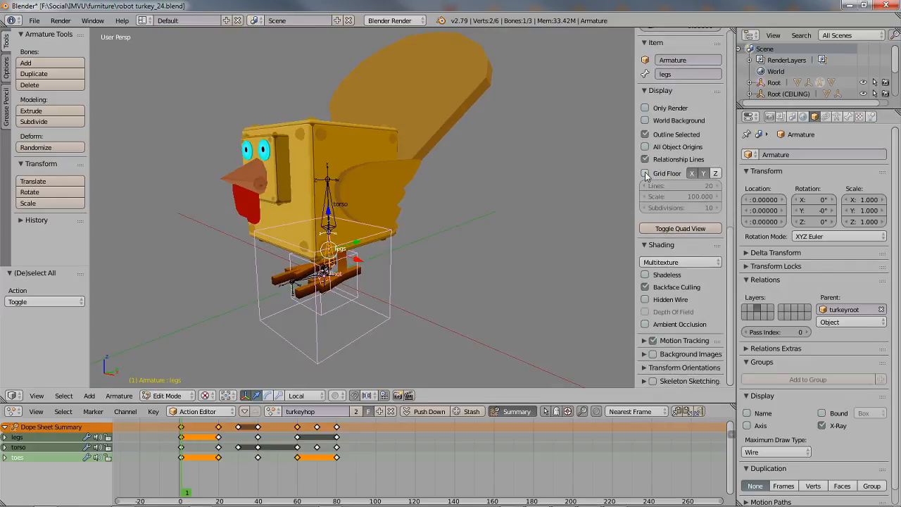
{"action": "left_click", "coordinate": [646, 173]}
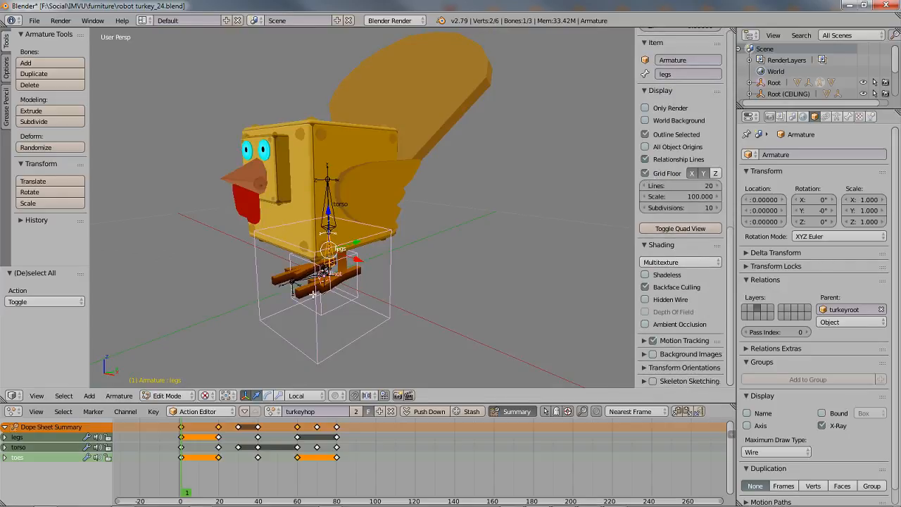
Switch the armature to Pose Mode and try moving the legs bone with the turkey mesh, cancelling the move
{"action": "middle_click_drag", "start_coordinate": [314, 295], "coordinate": [301, 275]}
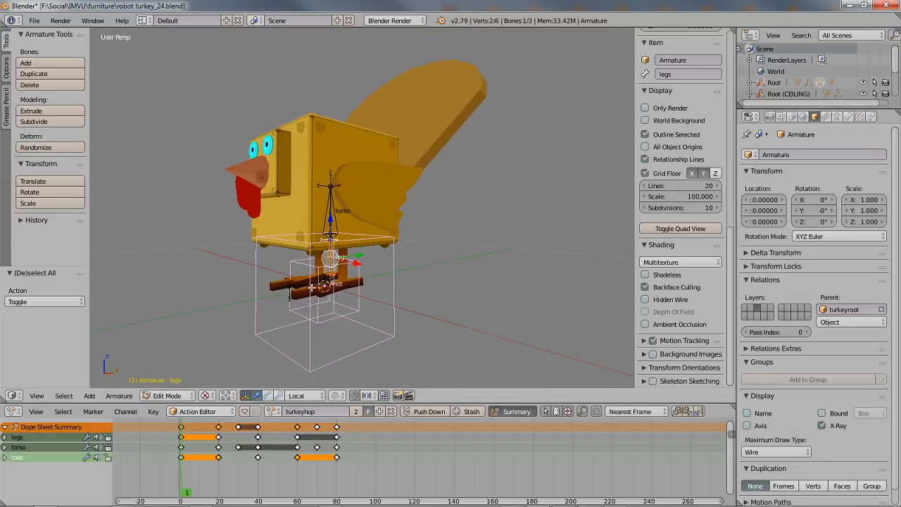
{"action": "scroll", "coordinate": [310, 287], "scroll_direction": "up", "scroll_amount": 3}
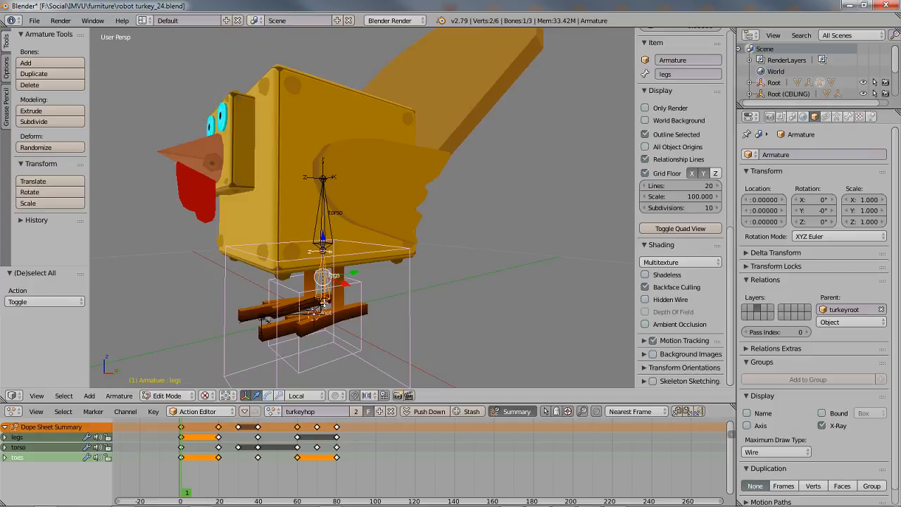
{"action": "key", "text": "ctrl+Tab"}
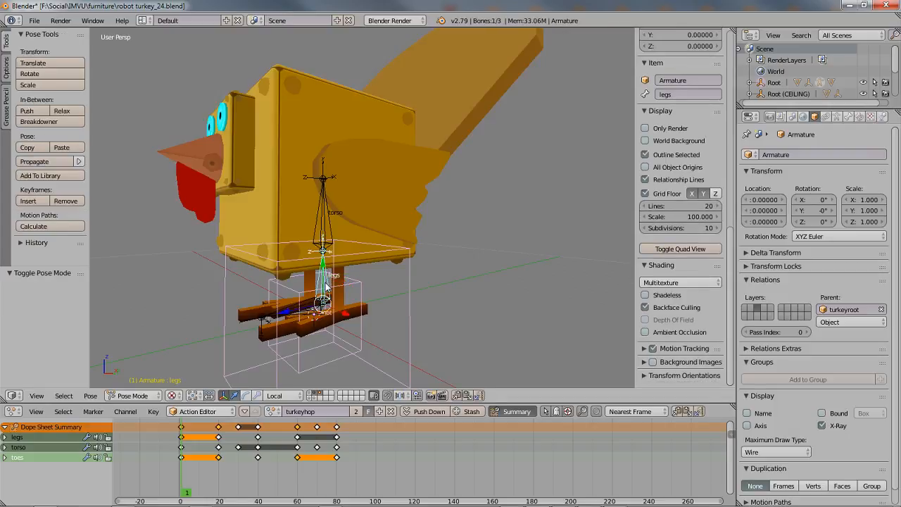
{"action": "right_click", "coordinate": [326, 285]}
{"action": "key", "text": "g"}
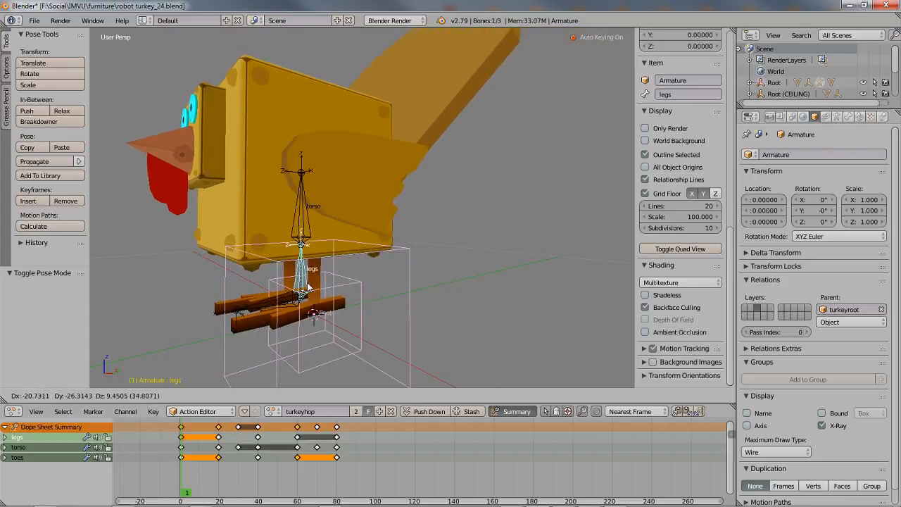
{"action": "right_click", "coordinate": [325, 290]}
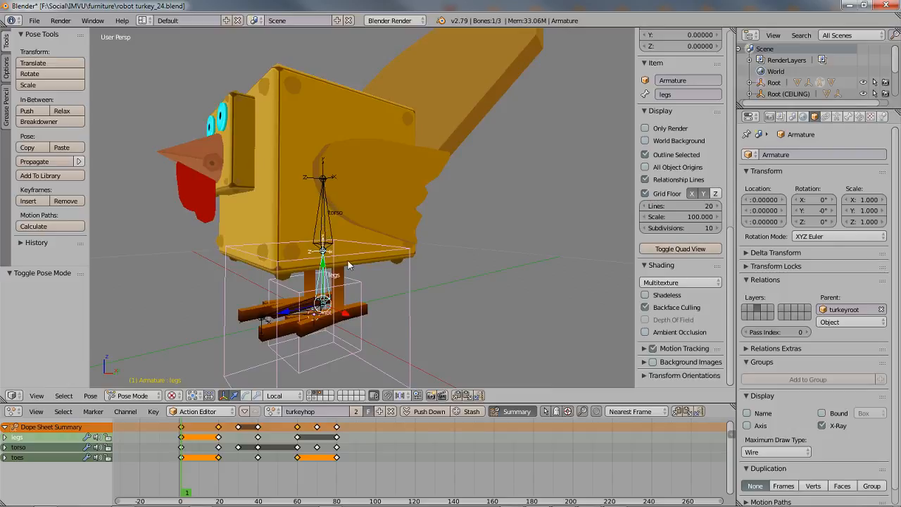
Select all bones in Pose Mode and examine from several sides how they sit inside the turkey's body, legs and toes
{"action": "mouse_move", "coordinate": [348, 260]}
{"action": "middle_mouse_down"}
{"action": "mouse_move", "coordinate": [294, 259]}
{"action": "mouse_move", "coordinate": [354, 255]}
{"action": "mouse_move", "coordinate": [338, 261]}
{"action": "middle_mouse_up"}
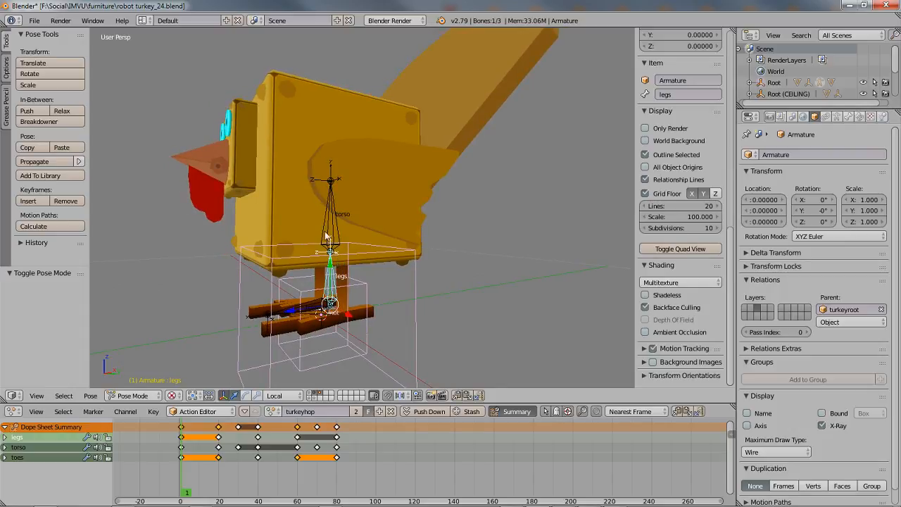
{"action": "key", "text": "a"}
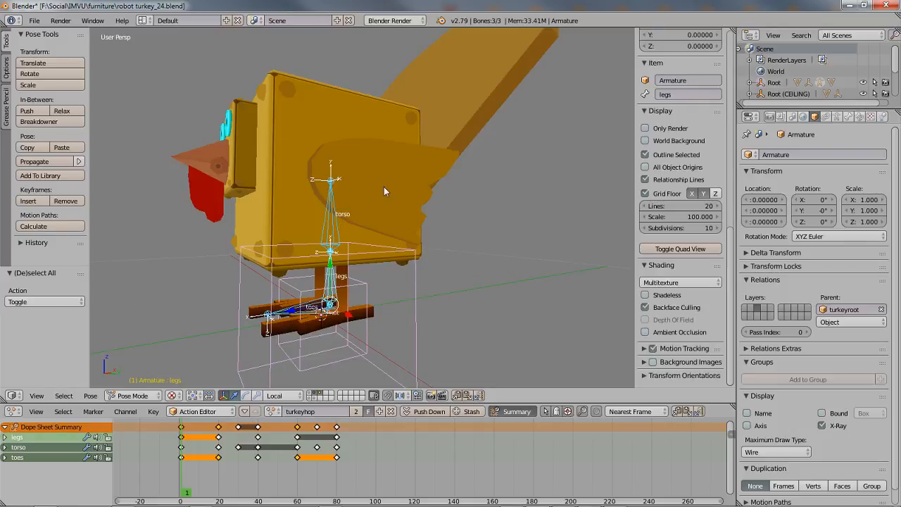
{"action": "middle_click_drag", "start_coordinate": [383, 187], "coordinate": [384, 207]}
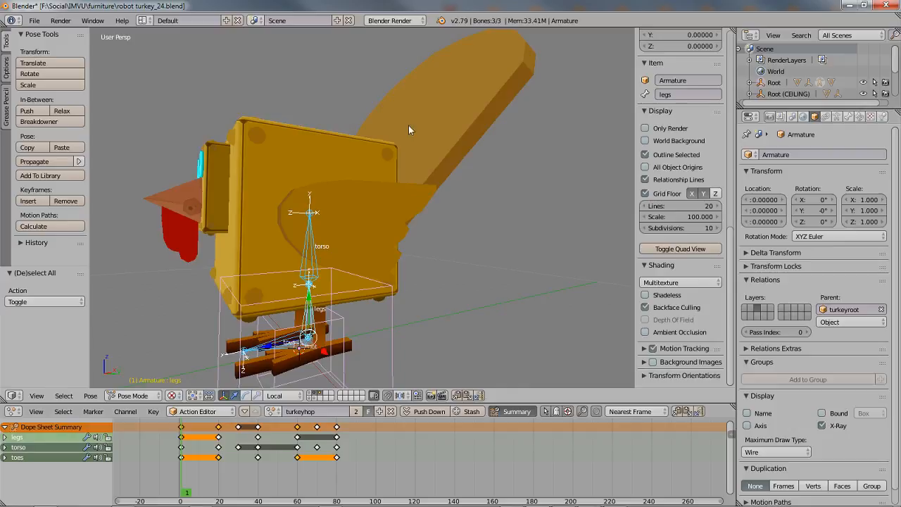
{"action": "middle_click_drag", "start_coordinate": [368, 186], "coordinate": [322, 258]}
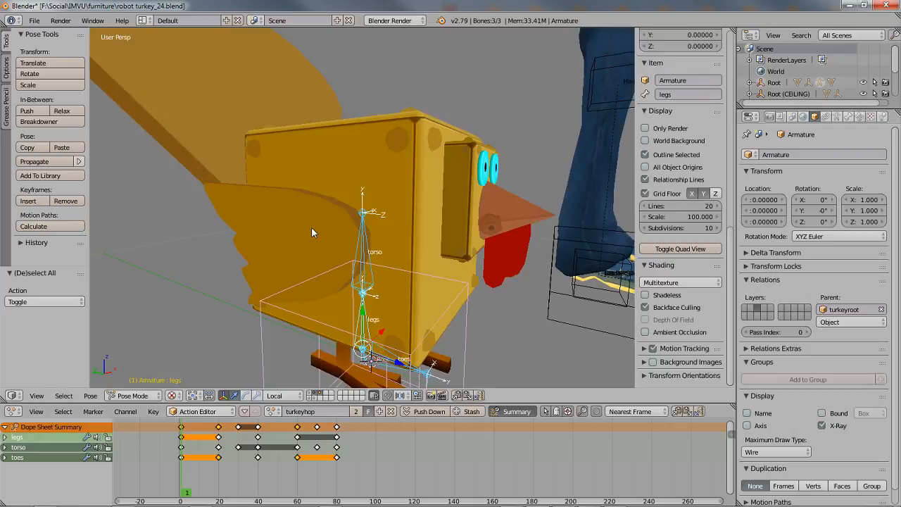
{"action": "middle_click_drag", "start_coordinate": [279, 246], "coordinate": [403, 217]}
{"action": "middle_click_drag", "start_coordinate": [310, 237], "coordinate": [360, 239]}
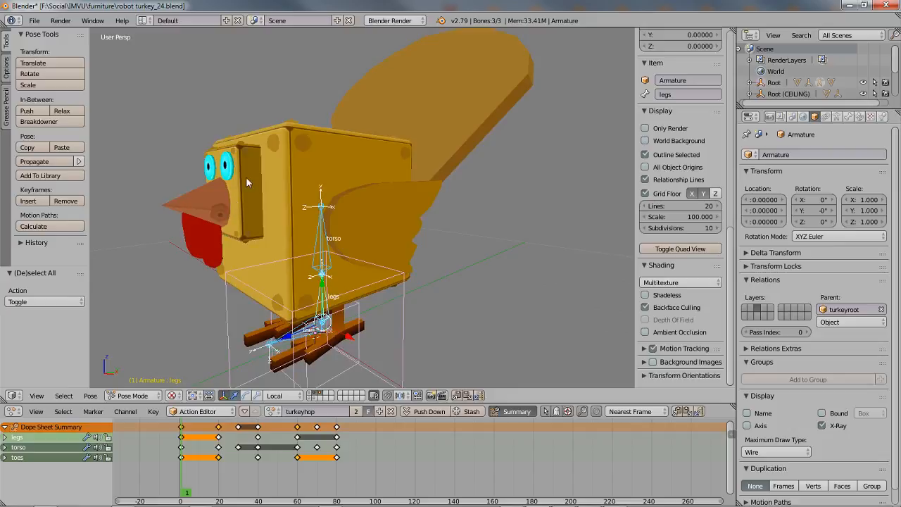
{"action": "middle_click_drag", "start_coordinate": [240, 182], "coordinate": [334, 261]}
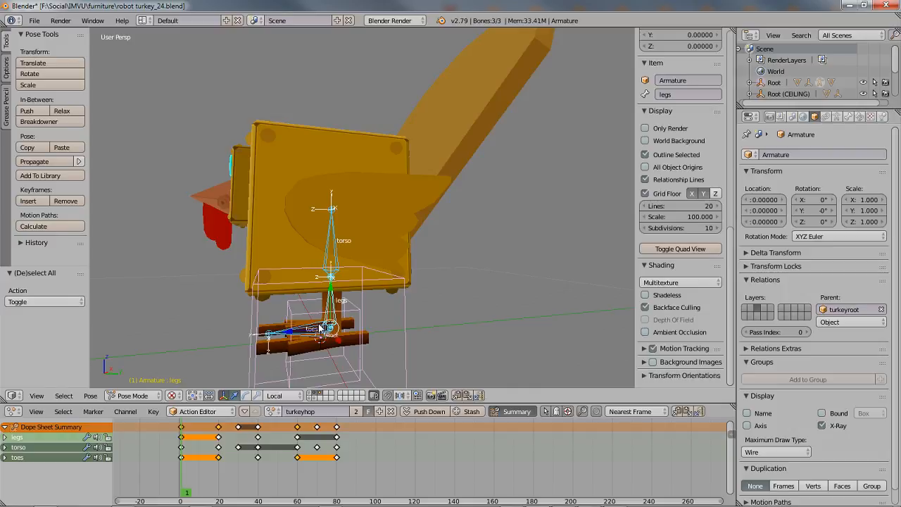
{"action": "middle_click_drag", "start_coordinate": [321, 291], "coordinate": [336, 281]}
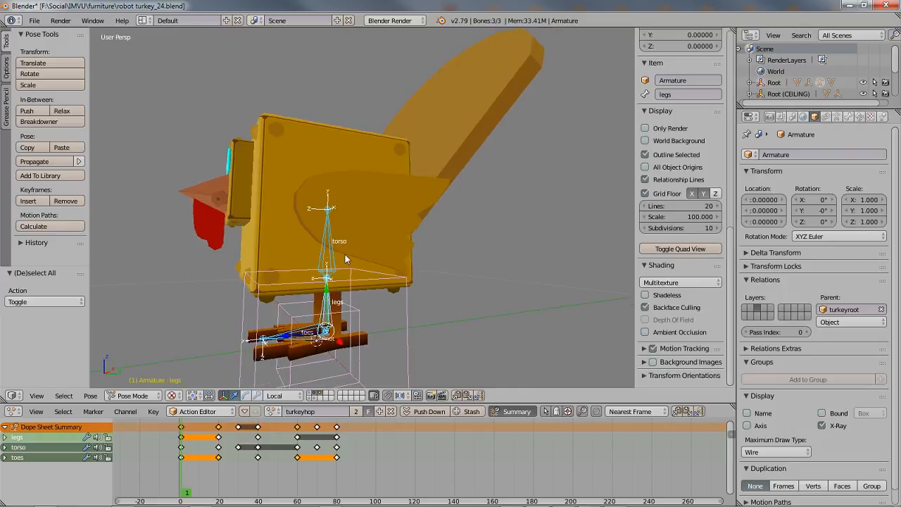
Return the armature to Object Mode and show the turkey beside the avatar in the front orthographic view
{"action": "key", "text": "ctrl+Tab"}
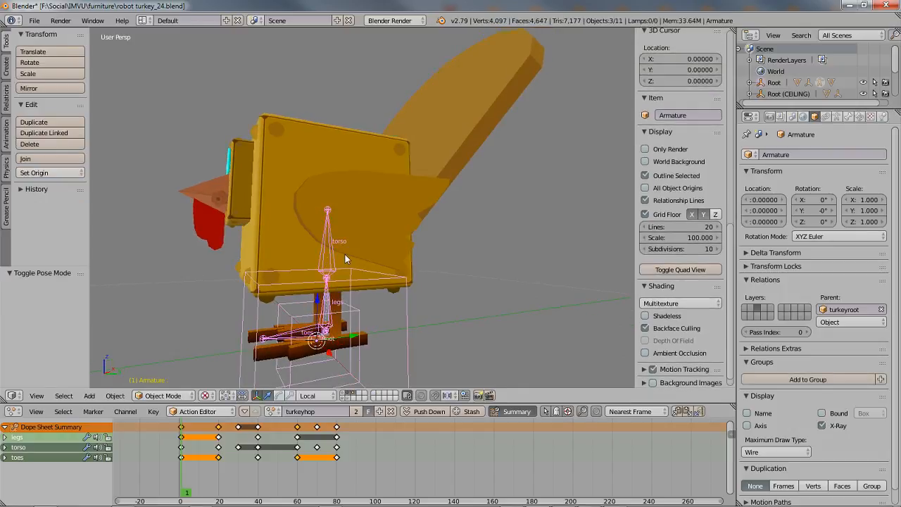
{"action": "key", "text": "KP_1"}
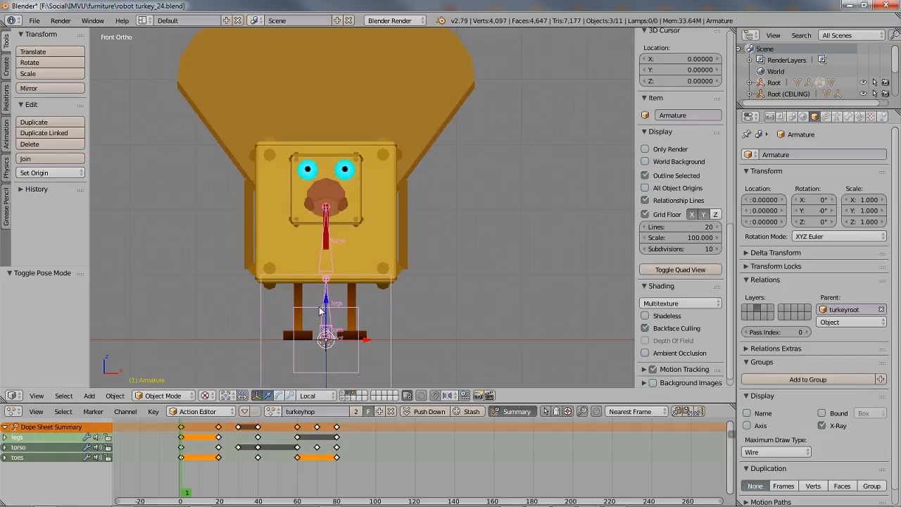
{"action": "middle_click_drag", "start_coordinate": [321, 310], "coordinate": [323, 262], "text": "shift"}
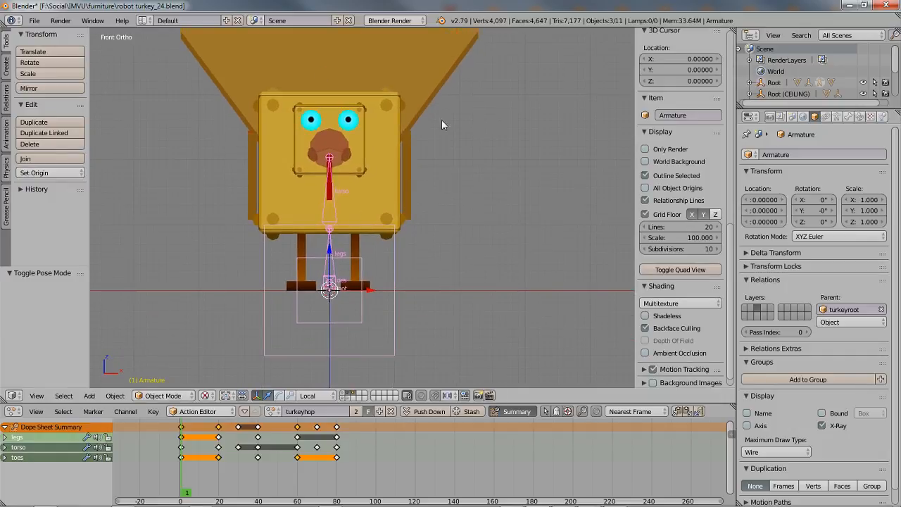
{"action": "scroll", "coordinate": [443, 285], "scroll_direction": "down", "scroll_amount": 5}
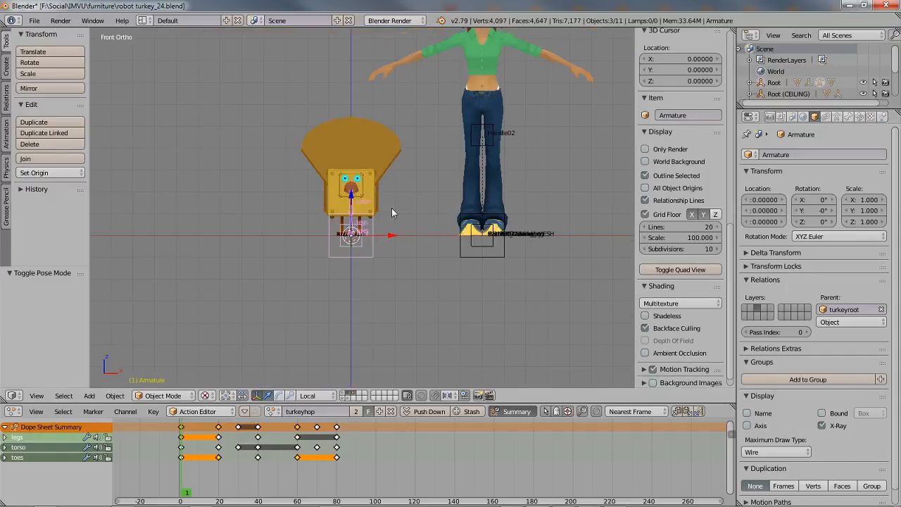
Move the avatar with its nodes and mesh objects to layer 3, and display only layer 3
{"action": "middle_click_drag", "start_coordinate": [391, 208], "coordinate": [339, 279], "text": "shift"}
{"action": "key", "text": "a"}
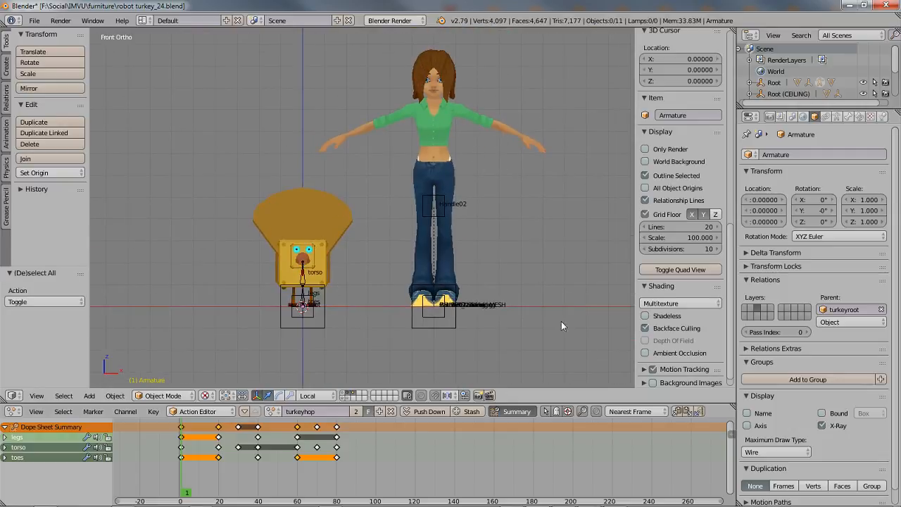
{"action": "mouse_move", "coordinate": [562, 344]}
{"action": "left_mouse_down", "text": "ctrl"}
{"action": "mouse_move", "coordinate": [416, 343]}
{"action": "mouse_move", "coordinate": [360, 132]}
{"action": "mouse_move", "coordinate": [422, 39]}
{"action": "mouse_move", "coordinate": [502, 58]}
{"action": "mouse_move", "coordinate": [534, 232]}
{"action": "mouse_move", "coordinate": [498, 141]}
{"action": "left_mouse_up", "text": "ctrl"}
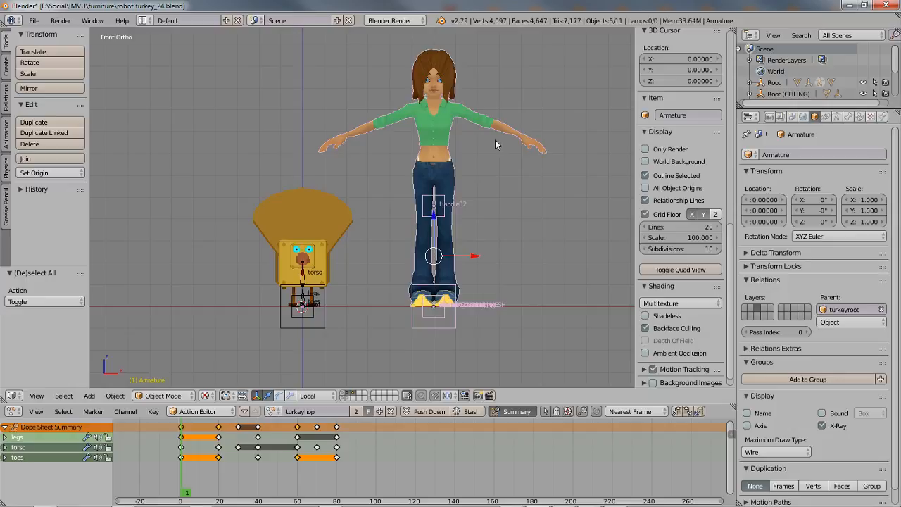
{"action": "key", "text": "m"}
{"action": "left_click", "coordinate": [600, 163]}
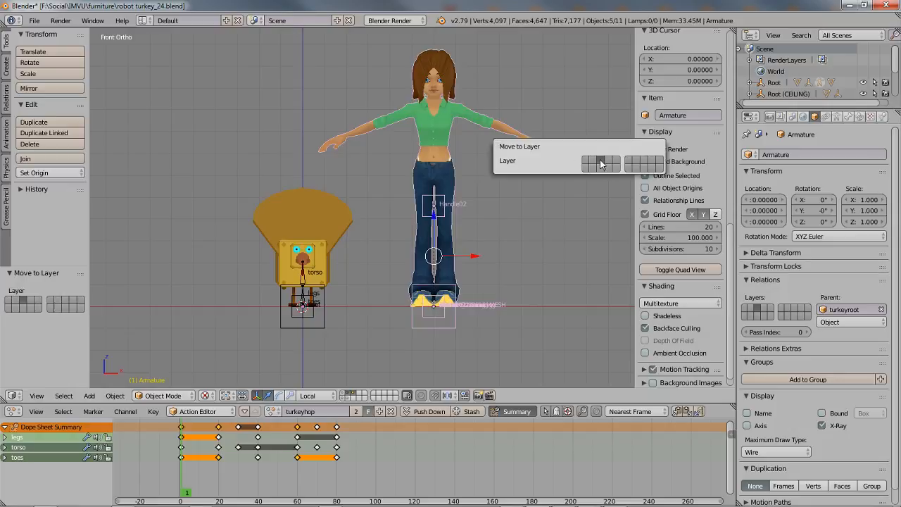
{"action": "left_click", "coordinate": [348, 392]}
{"action": "left_click", "coordinate": [354, 398]}
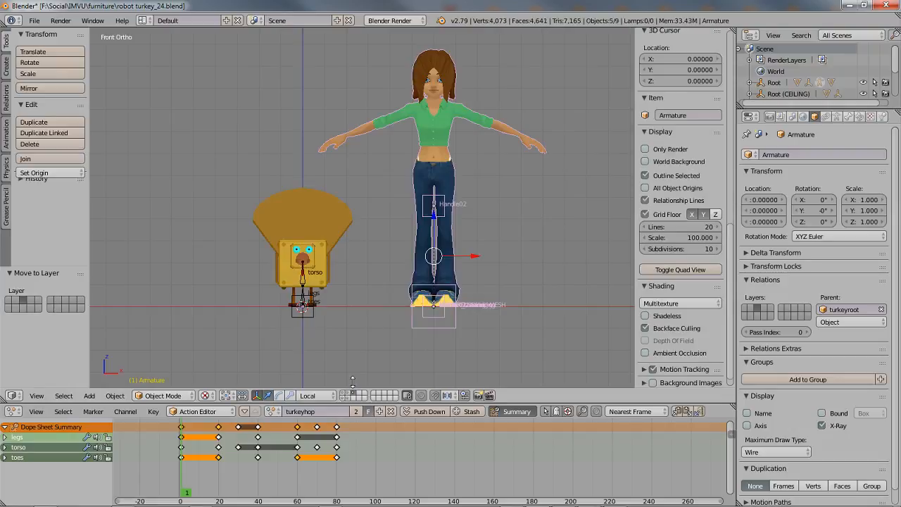
Move the turkey mesh, its armature and its turkeyroot node to layer 2, and display only layer 2
{"action": "mouse_move", "coordinate": [254, 170]}
{"action": "left_mouse_down", "text": "ctrl"}
{"action": "mouse_move", "coordinate": [297, 350]}
{"action": "mouse_move", "coordinate": [373, 274]}
{"action": "left_mouse_up", "text": "ctrl"}
{"action": "key", "text": "a"}
{"action": "mouse_move", "coordinate": [263, 178]}
{"action": "left_mouse_down", "text": "ctrl"}
{"action": "mouse_move", "coordinate": [274, 345]}
{"action": "mouse_move", "coordinate": [372, 222]}
{"action": "mouse_move", "coordinate": [357, 182]}
{"action": "left_mouse_up", "text": "ctrl"}
{"action": "key", "text": "m"}
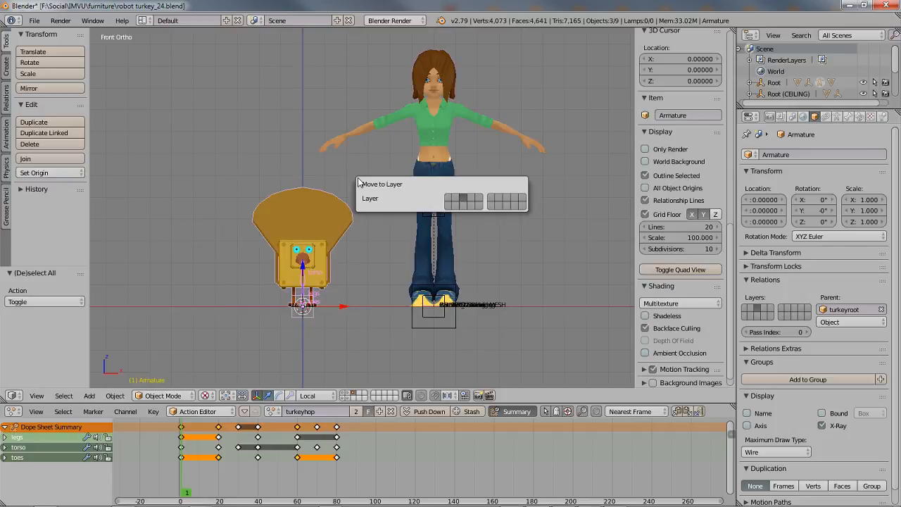
{"action": "left_click", "coordinate": [456, 203]}
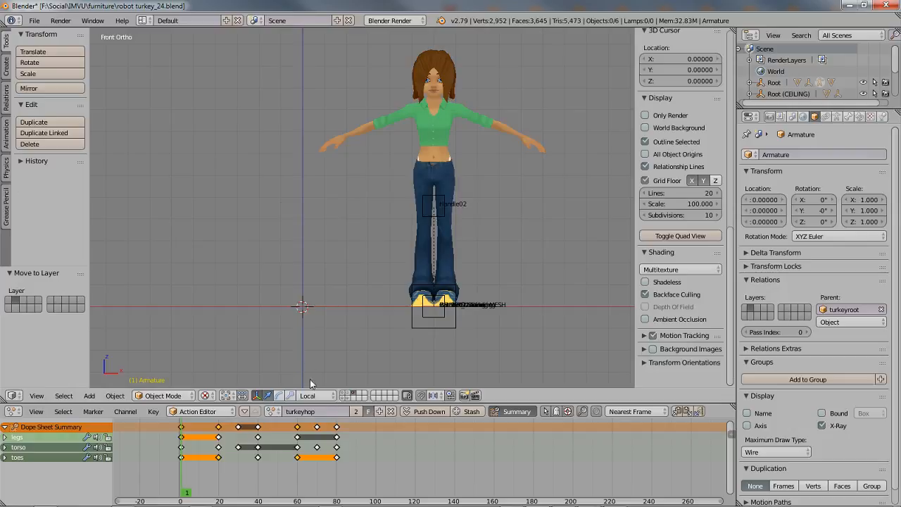
{"action": "left_click", "coordinate": [348, 395]}
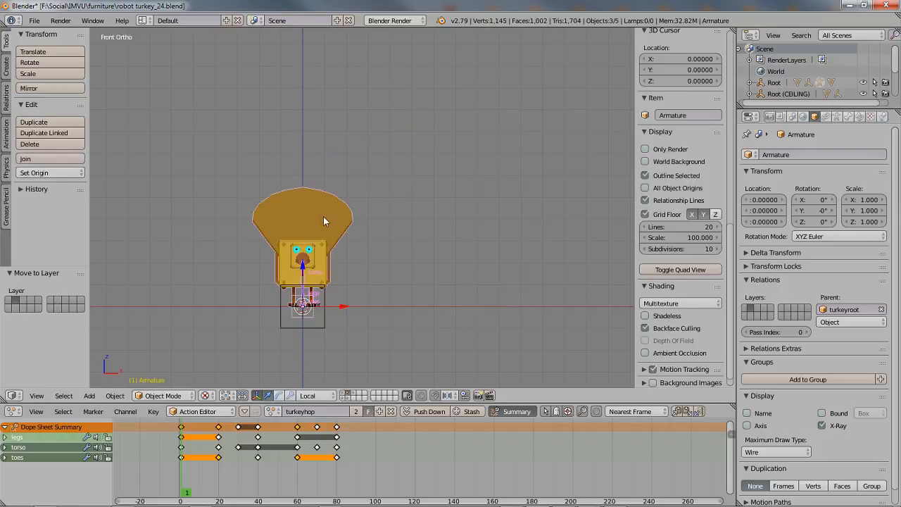
Select all the turkey's objects with Root active and clear their parents with Clear and Keep Transformation, working in perspective view
{"action": "key", "text": "KP_5"}
{"action": "middle_click_drag", "start_coordinate": [351, 265], "coordinate": [304, 199]}
{"action": "scroll", "coordinate": [304, 199], "scroll_direction": "up", "scroll_amount": 2}
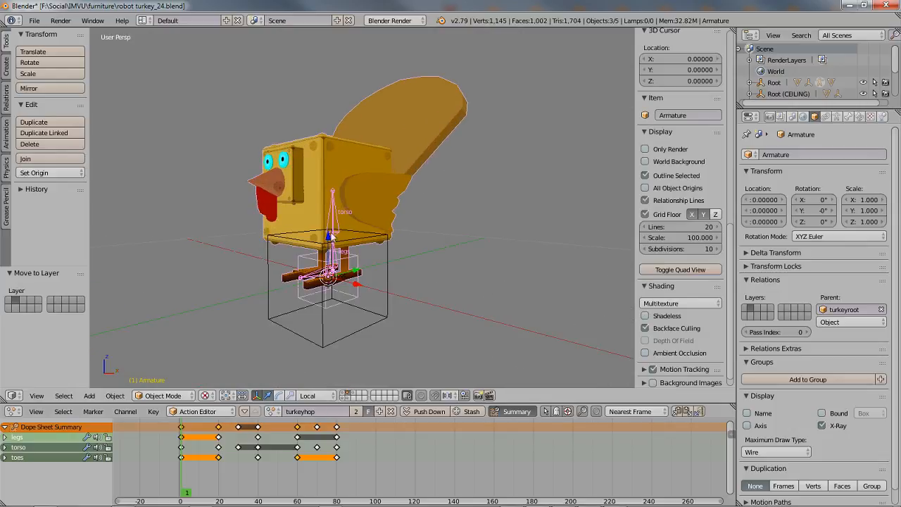
{"action": "scroll", "coordinate": [360, 262], "scroll_direction": "up", "scroll_amount": 1}
{"action": "middle_click_drag", "start_coordinate": [251, 274], "coordinate": [292, 245], "text": "shift"}
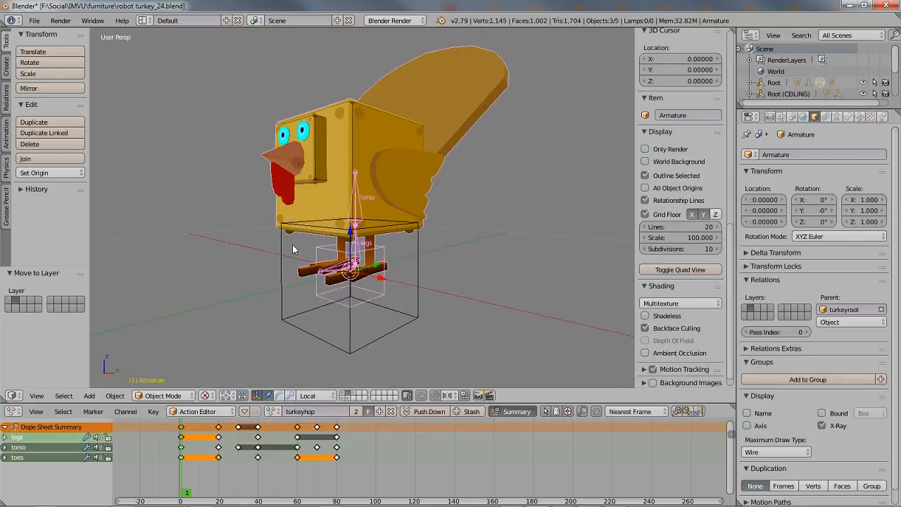
{"action": "key", "text": "a"}
{"action": "key", "text": "a"}
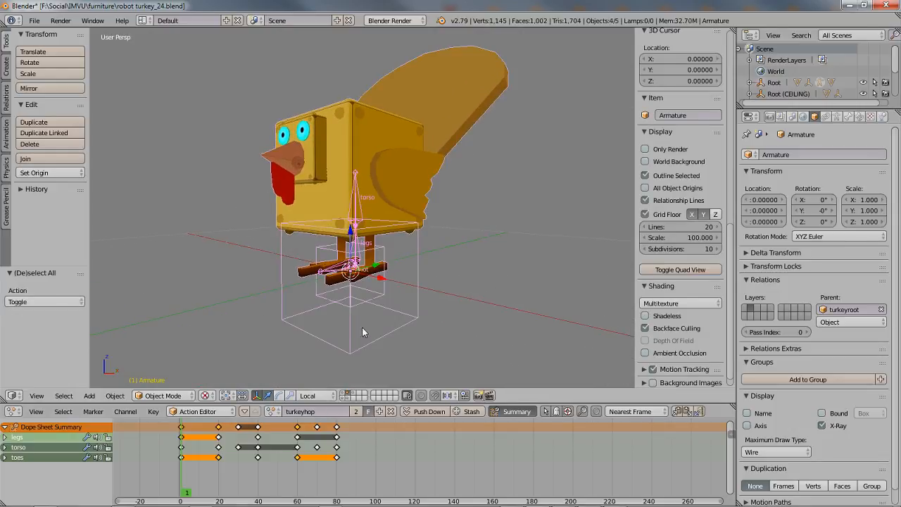
{"action": "right_click", "coordinate": [381, 339], "text": "shift"}
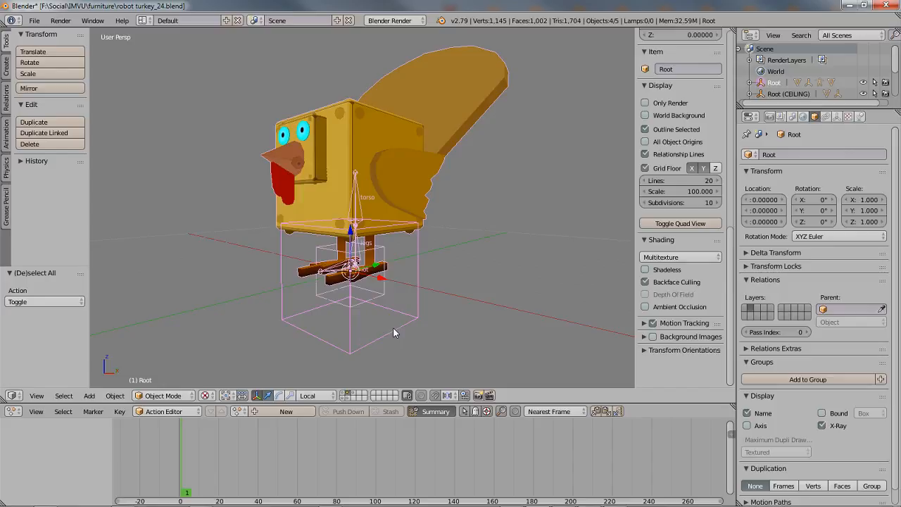
{"action": "key", "text": "alt+p"}
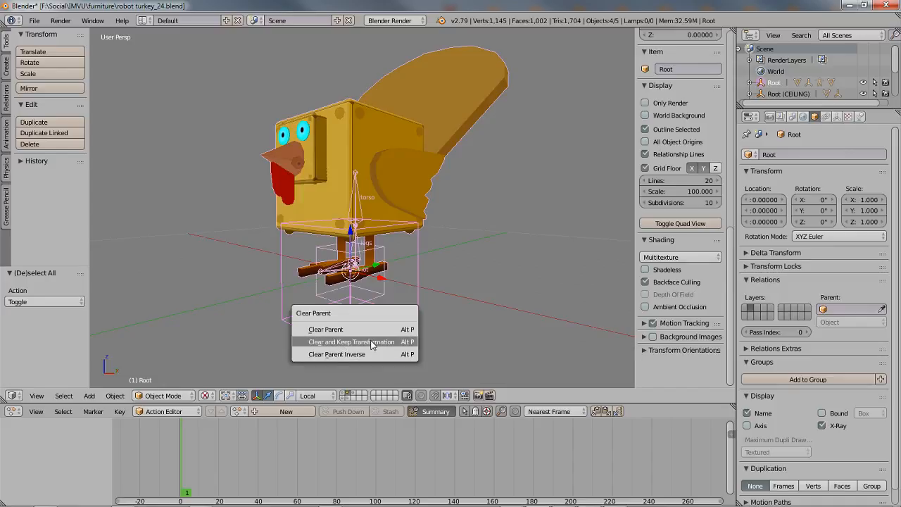
{"action": "left_click", "coordinate": [371, 342]}
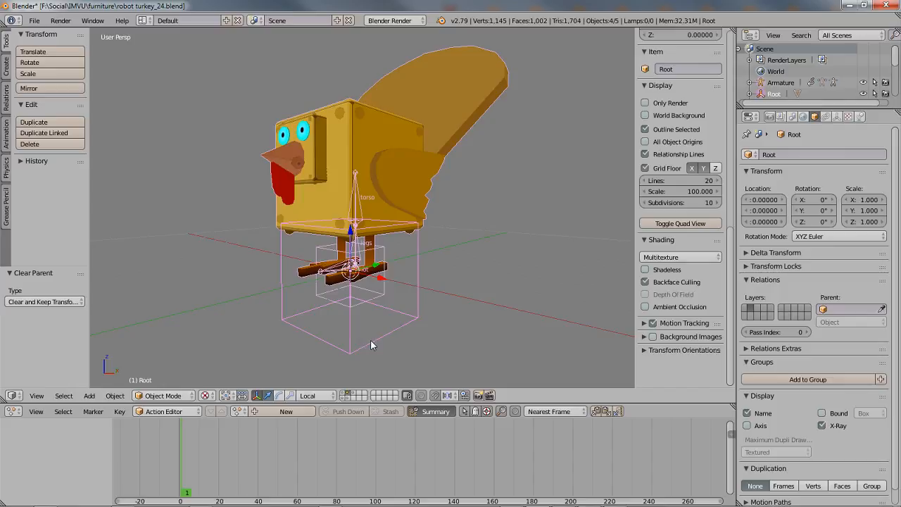
{"action": "left_click", "coordinate": [111, 397]}
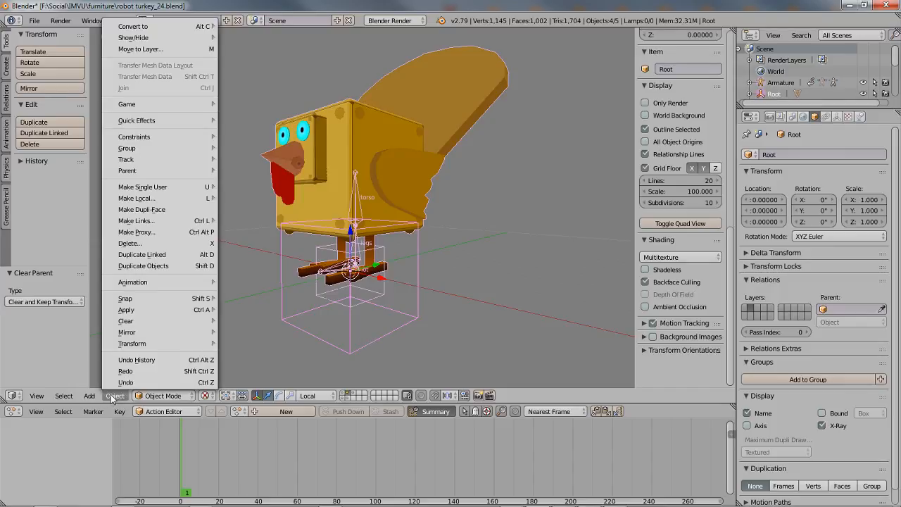
{"action": "mouse_move", "coordinate": [150, 301]}
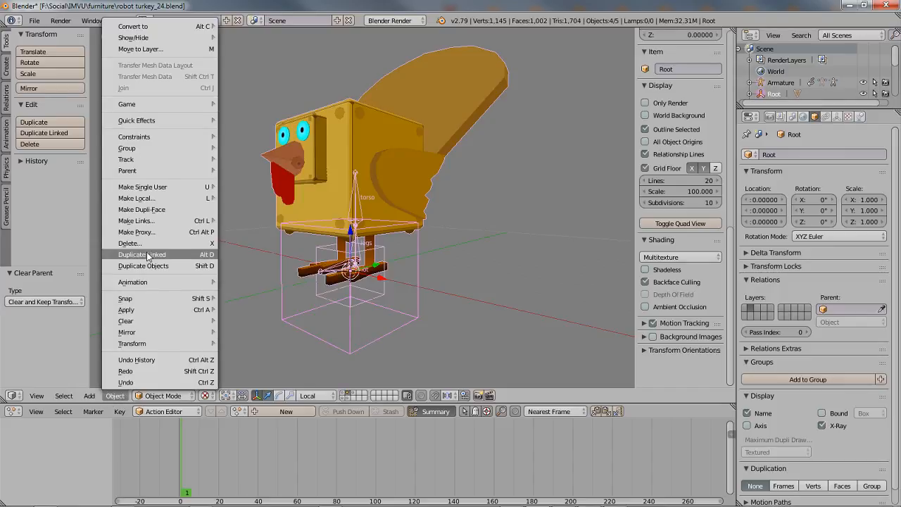
{"action": "mouse_move", "coordinate": [150, 169]}
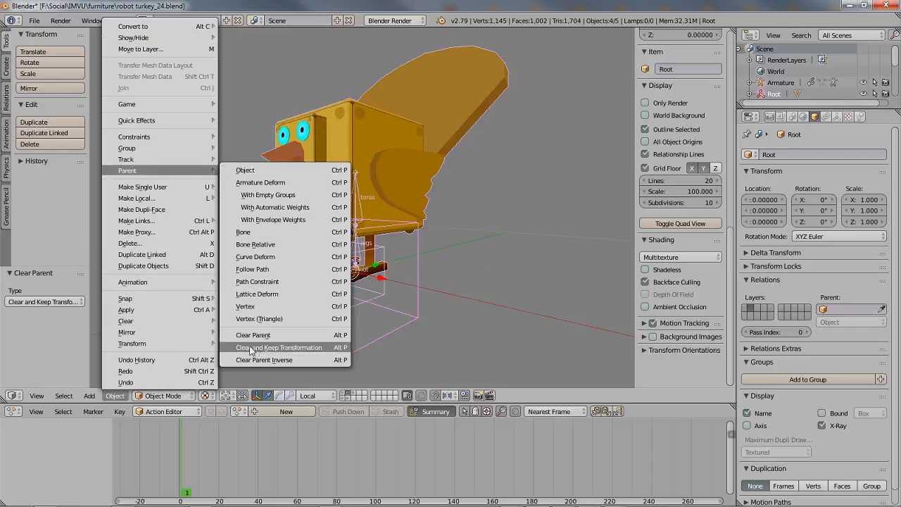
{"action": "left_click", "coordinate": [303, 348]}
Move the turkey mesh 300 units along its local X axis away from the armature, and return it to its starting position
{"action": "right_click", "coordinate": [410, 180]}
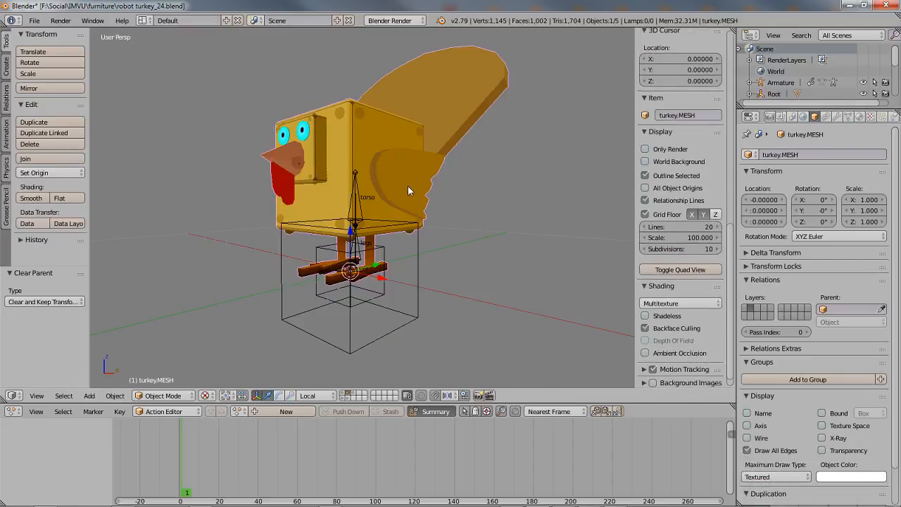
{"action": "middle_click_drag", "start_coordinate": [382, 282], "coordinate": [373, 284]}
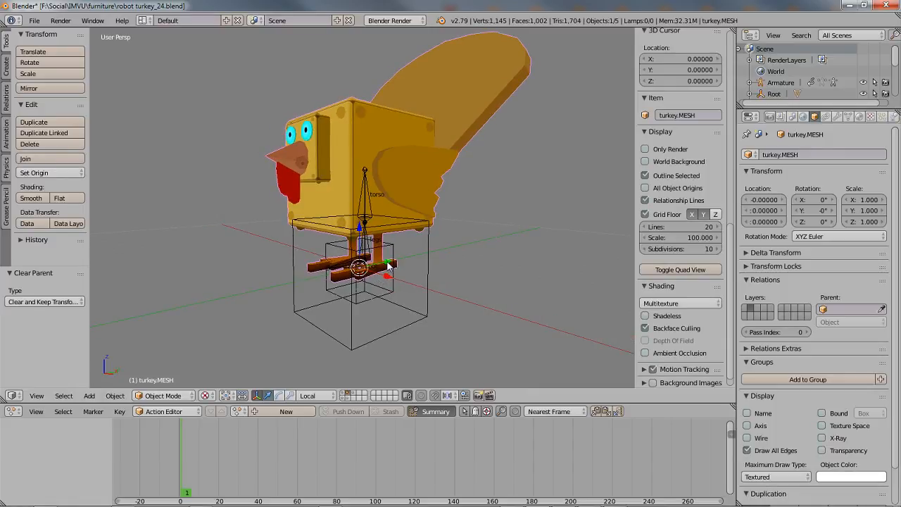
{"action": "left_click_drag", "start_coordinate": [386, 280], "coordinate": [522, 350]}
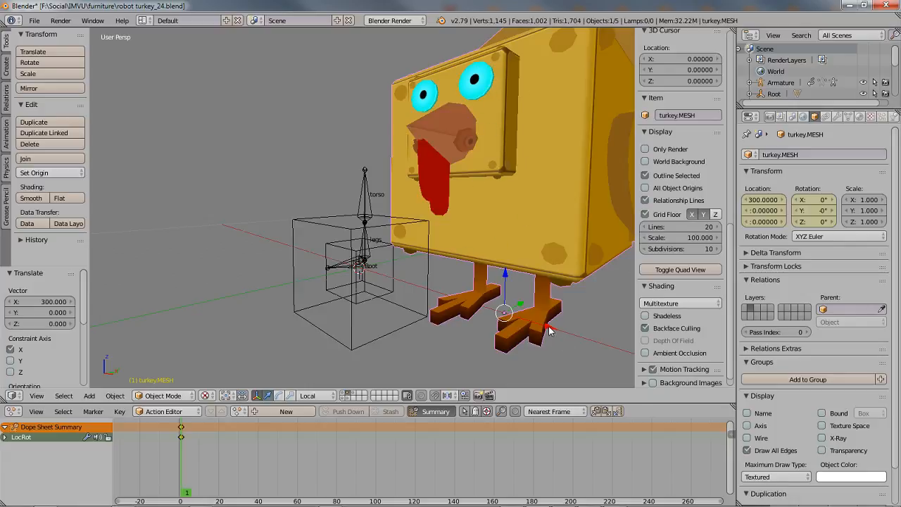
{"action": "left_click_drag", "start_coordinate": [549, 330], "coordinate": [406, 275]}
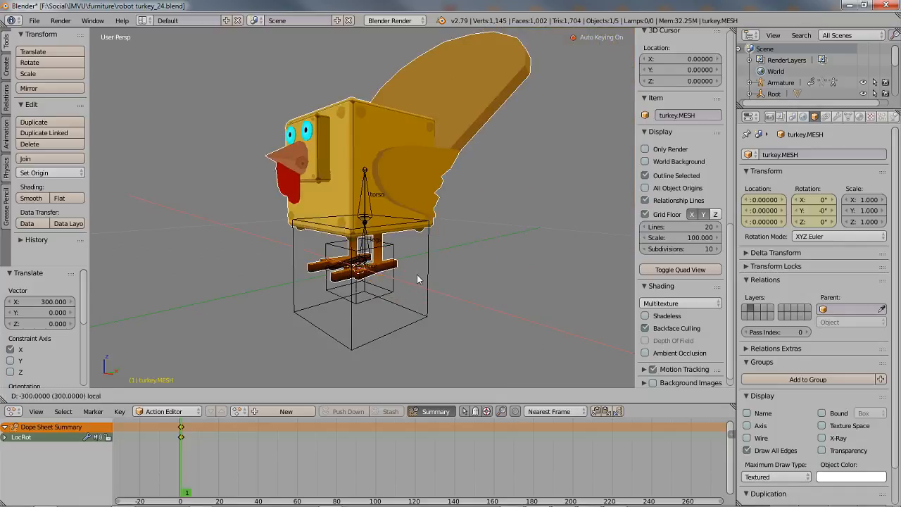
Examine how the armature's torso, legs and toes bones line up with the turkey mesh in perspective, front and right orthographic views
{"action": "mouse_move", "coordinate": [324, 237]}
{"action": "middle_mouse_down"}
{"action": "mouse_move", "coordinate": [417, 242]}
{"action": "mouse_move", "coordinate": [336, 236]}
{"action": "middle_mouse_up"}
{"action": "scroll", "coordinate": [336, 236], "scroll_direction": "up", "scroll_amount": 2}
{"action": "right_click", "coordinate": [359, 204]}
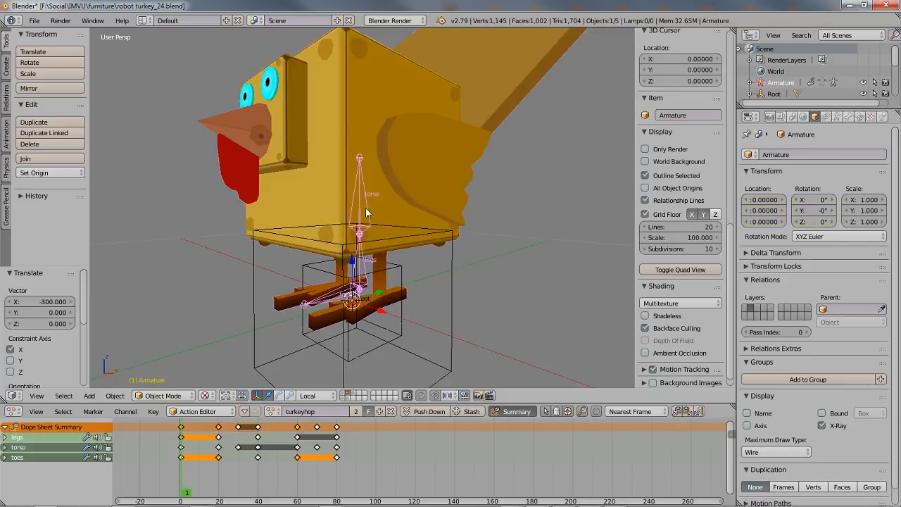
{"action": "middle_click_drag", "start_coordinate": [443, 247], "coordinate": [404, 255]}
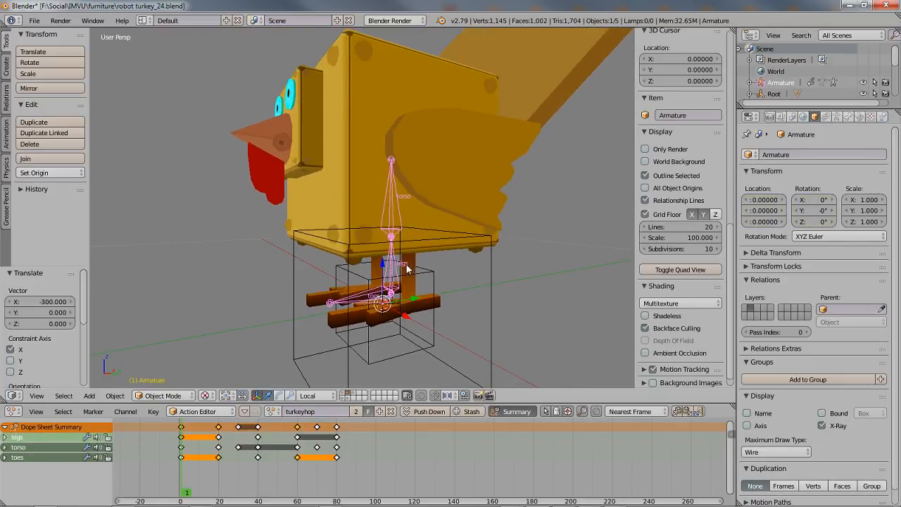
{"action": "key", "text": "KP_1"}
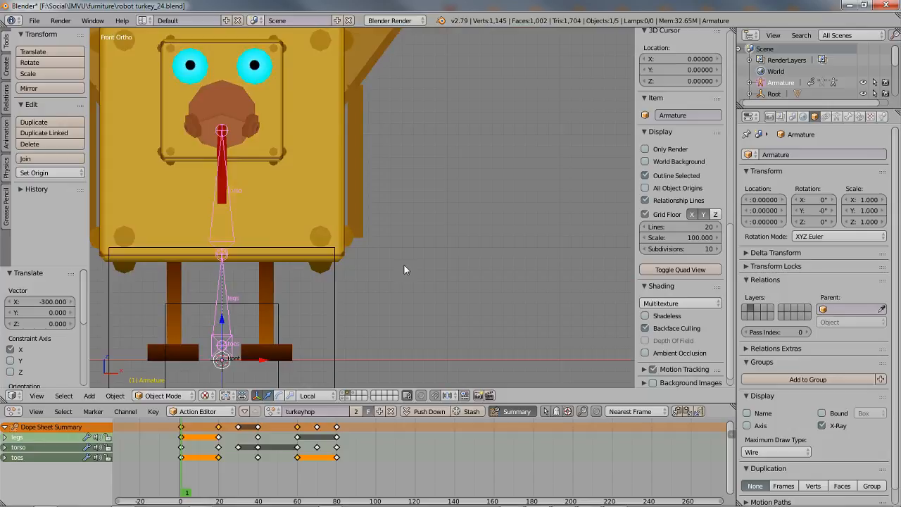
{"action": "key", "text": "KP_3"}
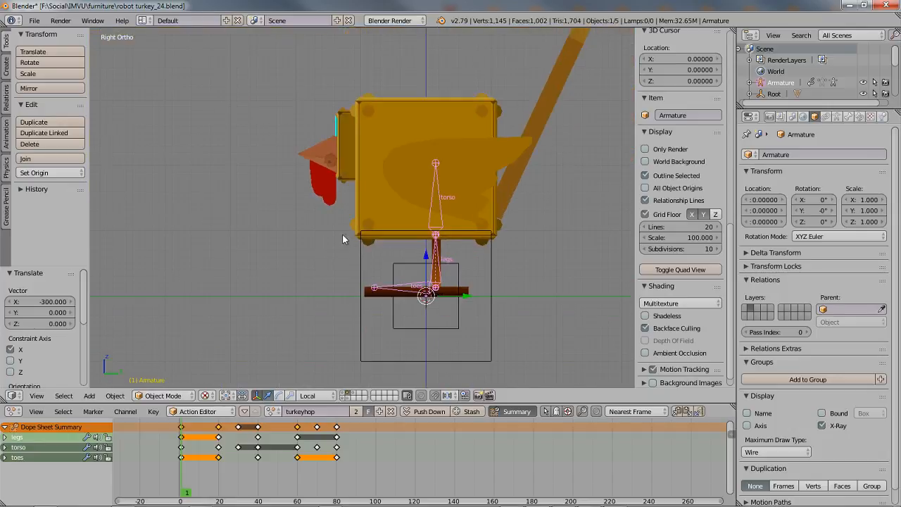
{"action": "middle_click_drag", "start_coordinate": [420, 170], "coordinate": [348, 218], "text": "shift"}
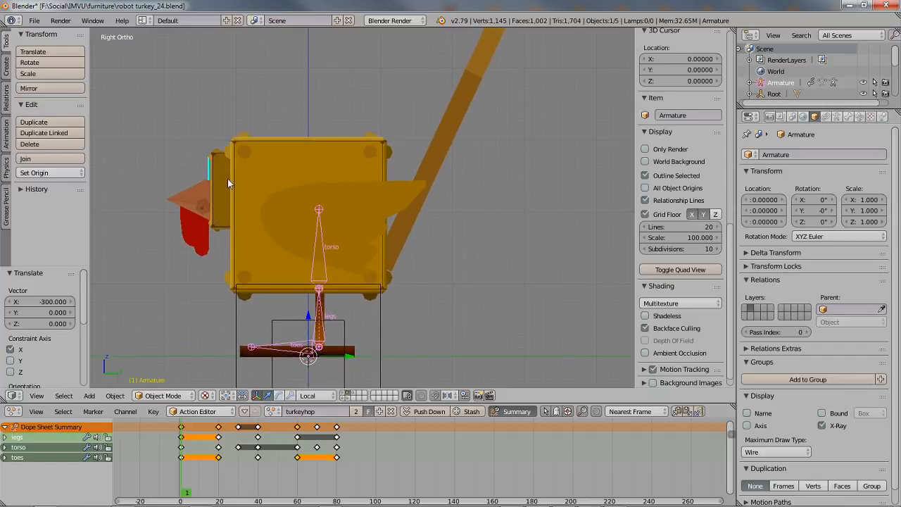
{"action": "right_click", "coordinate": [266, 146]}
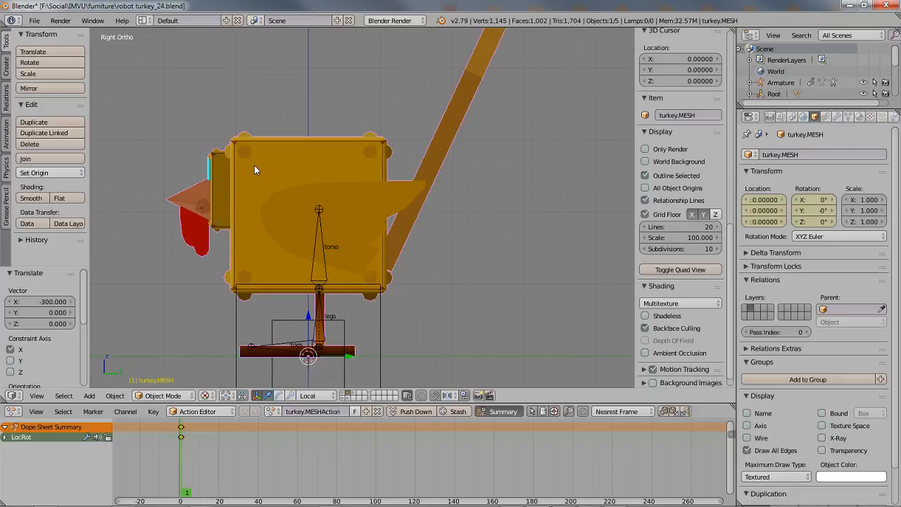
{"action": "right_click", "coordinate": [321, 245]}
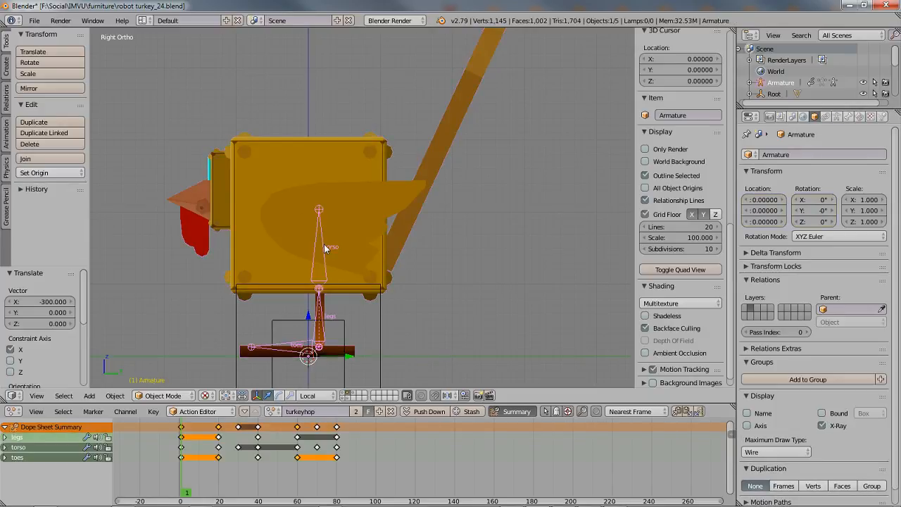
{"action": "middle_click_drag", "start_coordinate": [368, 187], "coordinate": [353, 215], "text": "shift"}
Open the turkey mesh in Edit Mode with wireframe shading and add a new vertex group after torso, legs and toes
{"action": "right_click", "coordinate": [452, 119]}
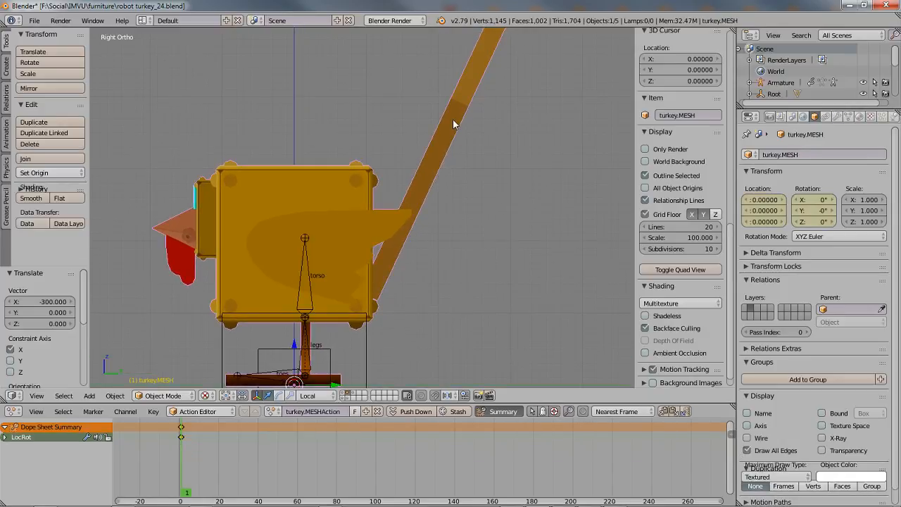
{"action": "key", "text": "Tab"}
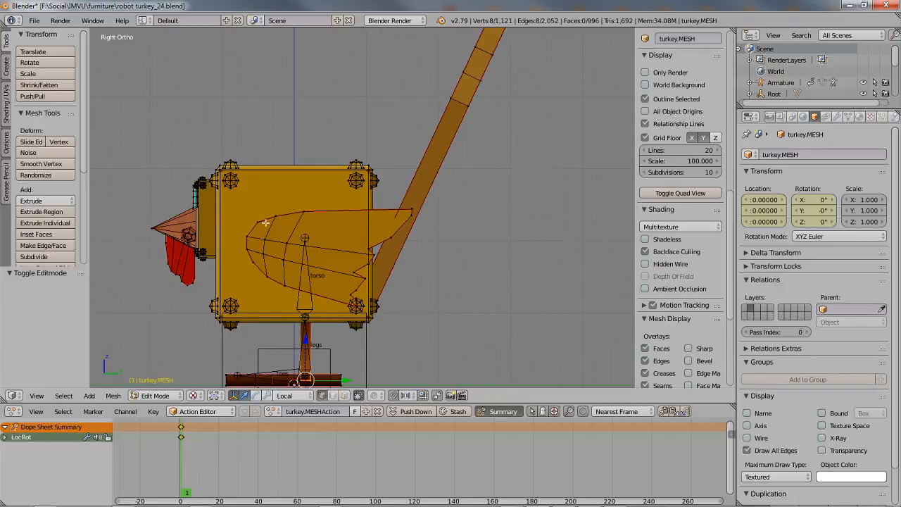
{"action": "left_click", "coordinate": [155, 395]}
{"action": "key", "text": "z"}
{"action": "middle_click_drag", "start_coordinate": [395, 167], "coordinate": [386, 218], "text": "shift"}
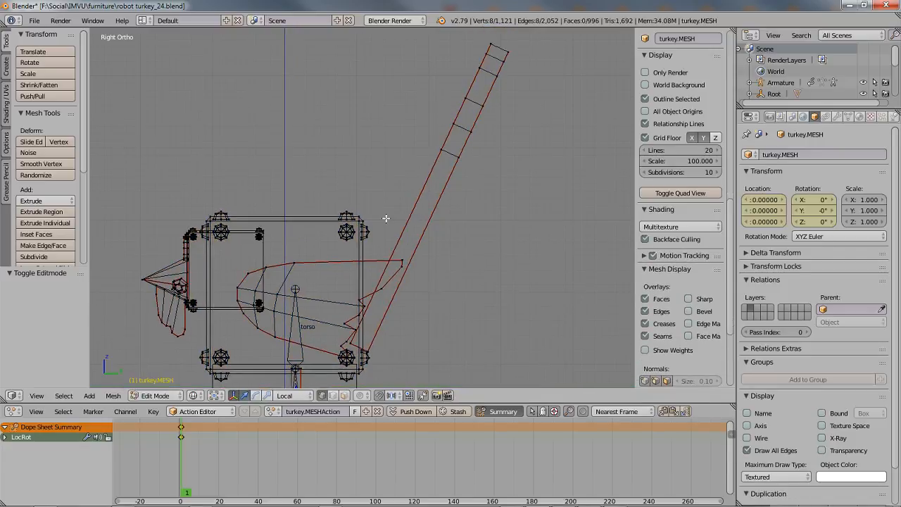
{"action": "left_click", "coordinate": [848, 117]}
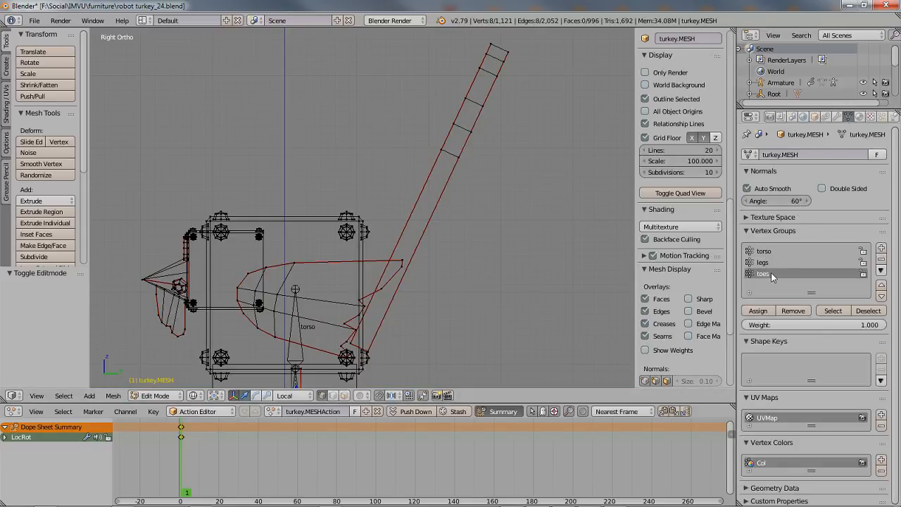
{"action": "left_click", "coordinate": [881, 249]}
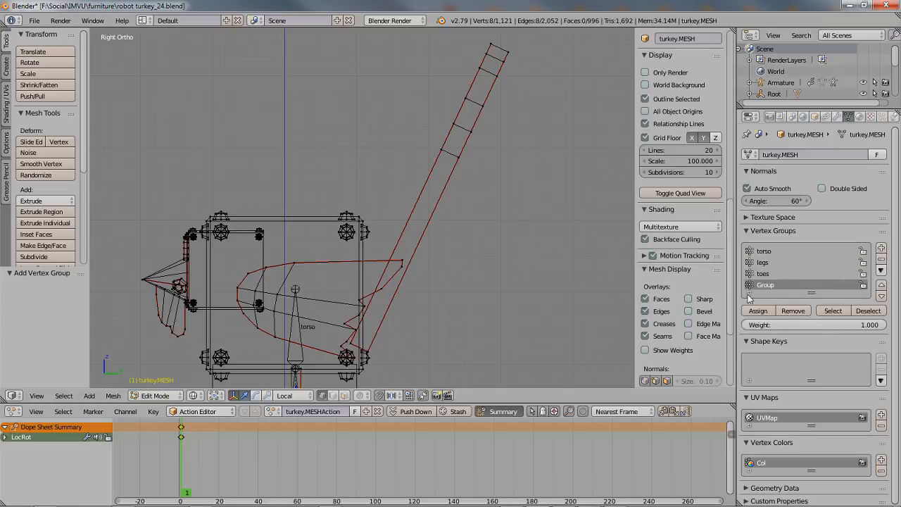
Clear the vertex selection and lasso-select the upper section of the turkey's tail in the right orthographic view
{"action": "key", "text": "a"}
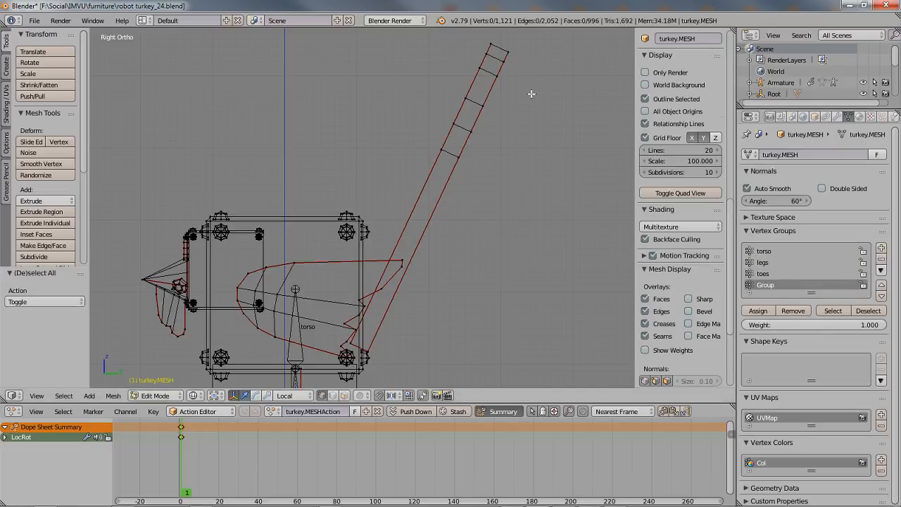
{"action": "middle_click_drag", "start_coordinate": [386, 300], "coordinate": [380, 204], "text": "shift"}
{"action": "scroll", "coordinate": [380, 204], "scroll_direction": "down", "scroll_amount": 2}
{"action": "scroll", "coordinate": [380, 204], "scroll_direction": "down", "scroll_amount": 1}
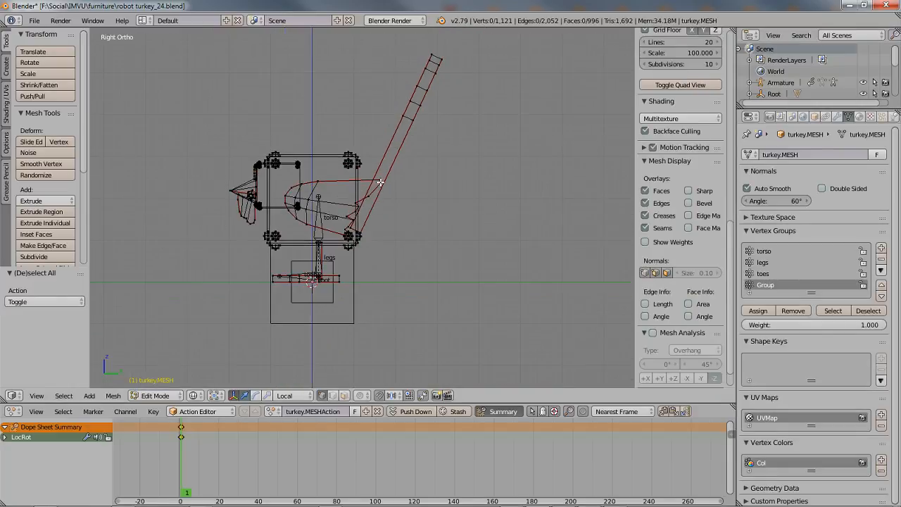
{"action": "key", "text": "a"}
{"action": "key", "text": "a"}
{"action": "middle_click_drag", "start_coordinate": [414, 121], "coordinate": [415, 223], "text": "shift"}
{"action": "scroll", "coordinate": [415, 225], "scroll_direction": "up", "scroll_amount": 2}
{"action": "mouse_move", "coordinate": [487, 123]}
{"action": "left_mouse_down", "text": "ctrl"}
{"action": "mouse_move", "coordinate": [390, 211]}
{"action": "mouse_move", "coordinate": [503, 207]}
{"action": "mouse_move", "coordinate": [499, 124]}
{"action": "left_mouse_up", "text": "ctrl"}
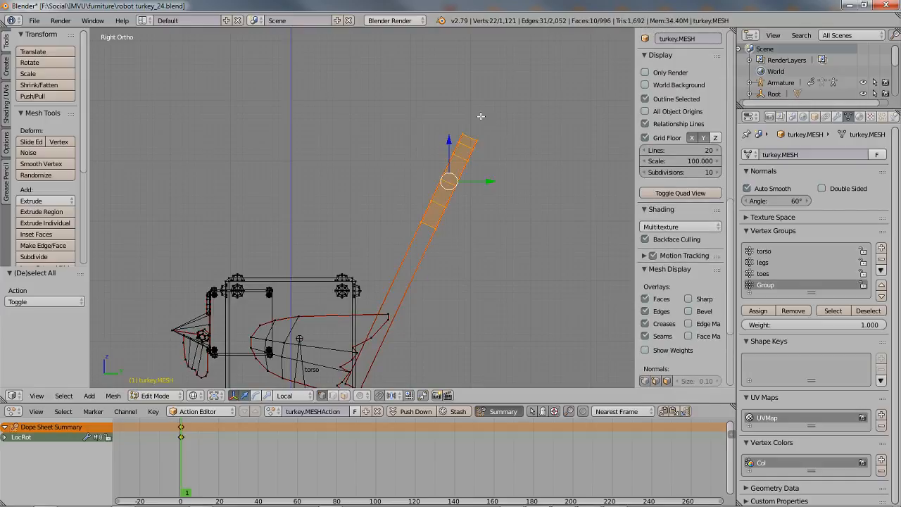
Assign the selected upper tail vertices to the new vertex group, and test the group by deselecting and reselecting its members
{"action": "mouse_move", "coordinate": [416, 161]}
{"action": "left_mouse_down", "text": "ctrl"}
{"action": "mouse_move", "coordinate": [423, 102]}
{"action": "mouse_move", "coordinate": [454, 264]}
{"action": "mouse_move", "coordinate": [517, 141]}
{"action": "mouse_move", "coordinate": [489, 118]}
{"action": "left_mouse_up", "text": "ctrl"}
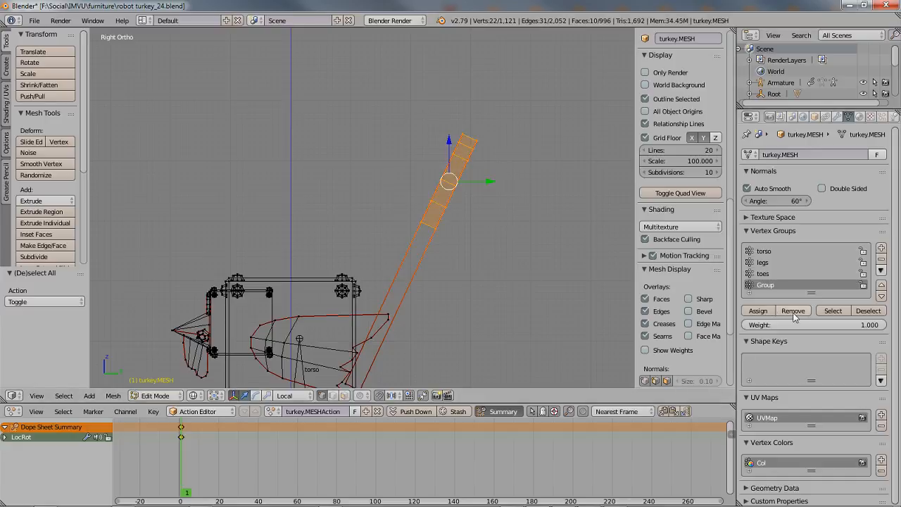
{"action": "left_click", "coordinate": [759, 311]}
{"action": "middle_click_drag", "start_coordinate": [424, 302], "coordinate": [417, 271], "text": "shift"}
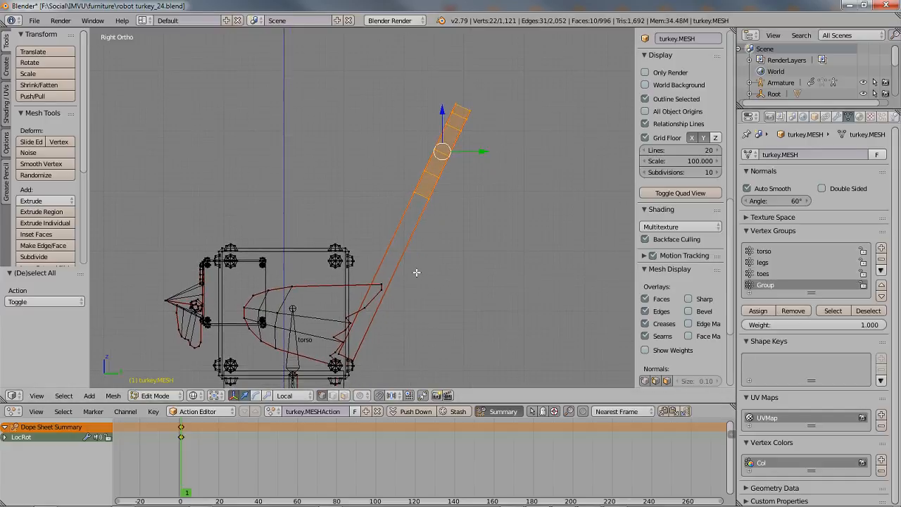
{"action": "left_click", "coordinate": [867, 311]}
{"action": "left_click", "coordinate": [835, 312]}
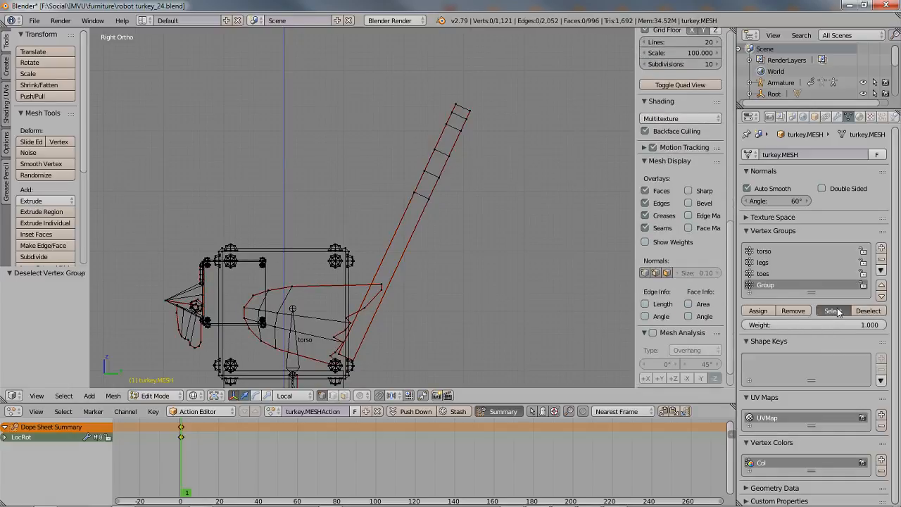
{"action": "left_click", "coordinate": [867, 311]}
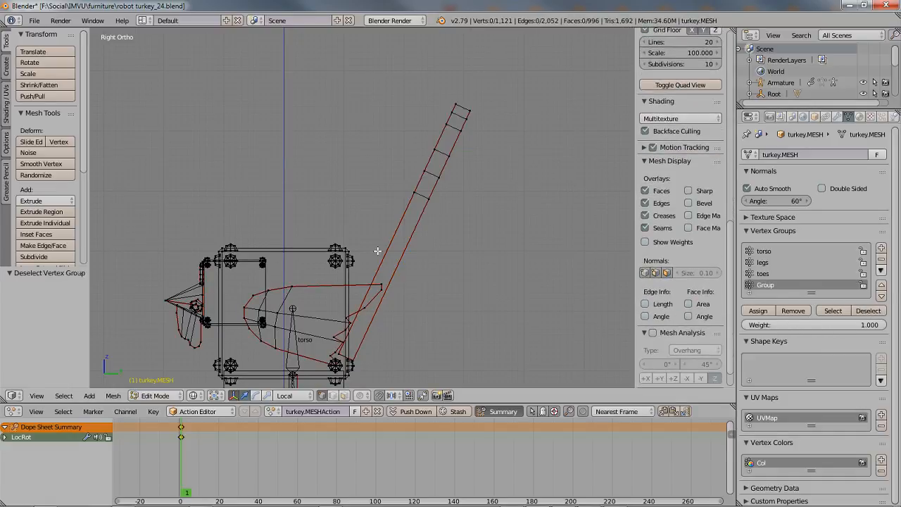
Switch to face selection and select the whole tail, including its rim face loop and both large side faces
{"action": "left_click", "coordinate": [332, 397]}
{"action": "left_click", "coordinate": [331, 398]}
{"action": "left_click", "coordinate": [323, 397]}
{"action": "left_click", "coordinate": [343, 396]}
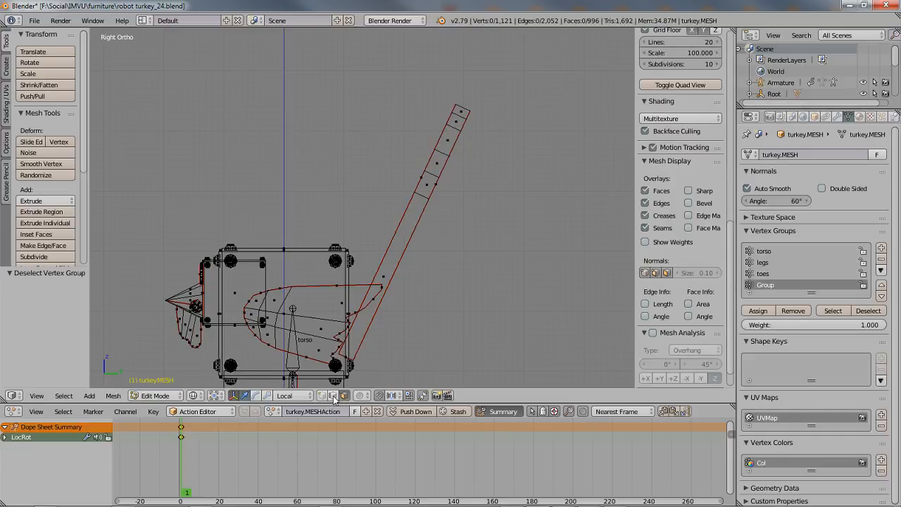
{"action": "scroll", "coordinate": [372, 292], "scroll_direction": "up", "scroll_amount": 4}
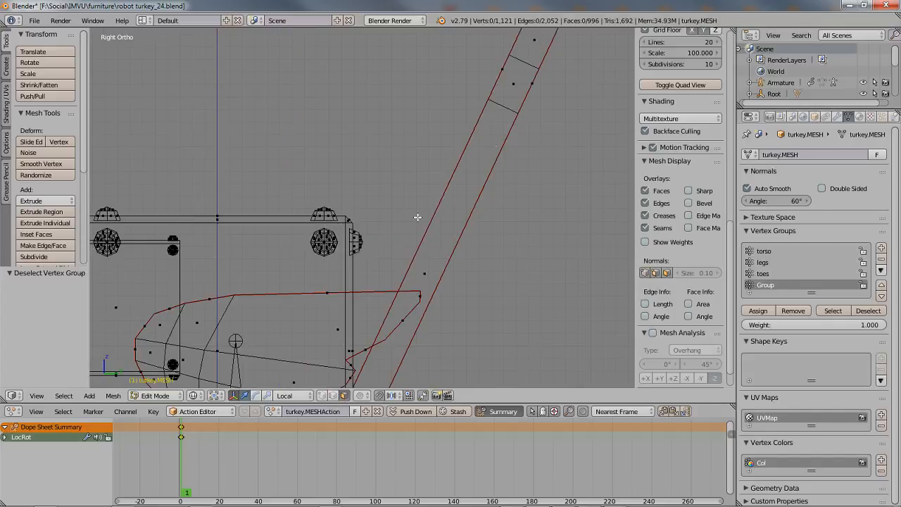
{"action": "key", "text": "l"}
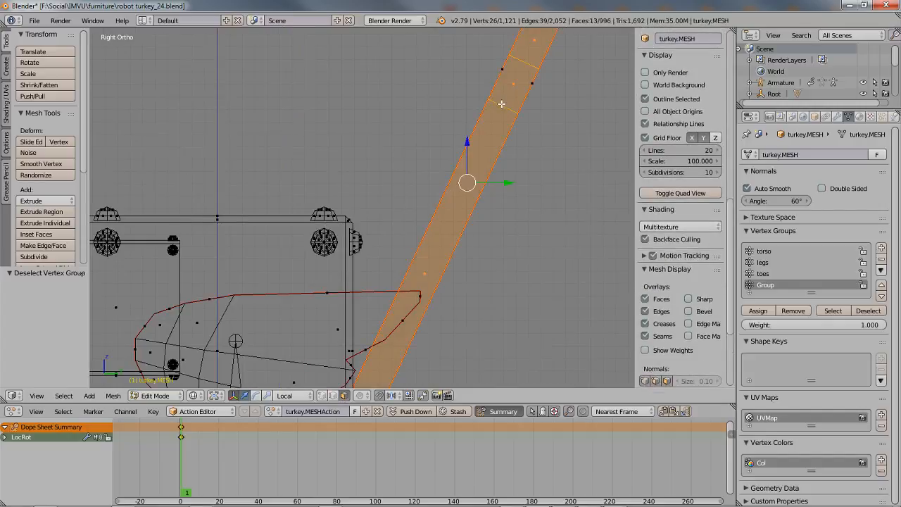
{"action": "middle_click_drag", "start_coordinate": [501, 103], "coordinate": [511, 149]}
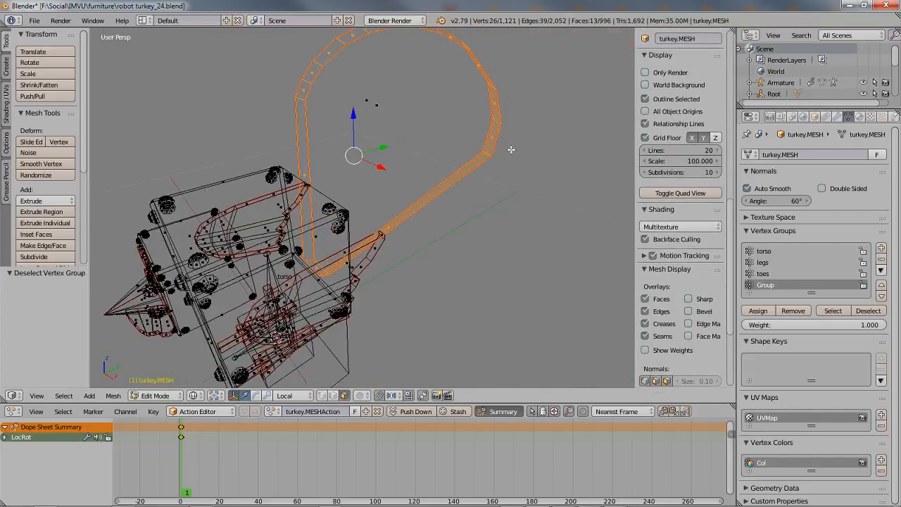
{"action": "right_click", "coordinate": [364, 98], "text": "shift"}
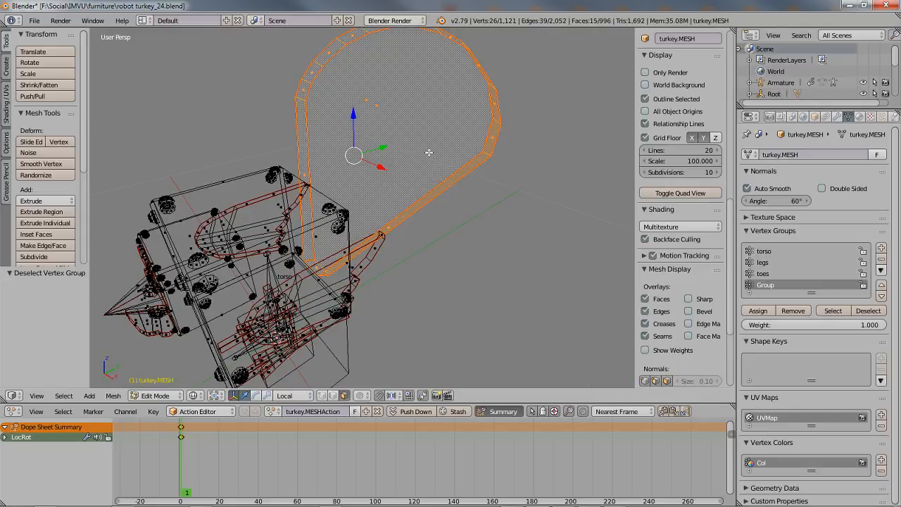
Select the face loop around the tail's rim again and set the viewport to solid shading
{"action": "key", "text": "z"}
{"action": "mouse_move", "coordinate": [490, 235]}
{"action": "middle_mouse_down"}
{"action": "mouse_move", "coordinate": [398, 217]}
{"action": "mouse_move", "coordinate": [401, 245]}
{"action": "mouse_move", "coordinate": [420, 245]}
{"action": "mouse_move", "coordinate": [420, 288]}
{"action": "mouse_move", "coordinate": [474, 255]}
{"action": "middle_mouse_up"}
{"action": "key", "text": "z"}
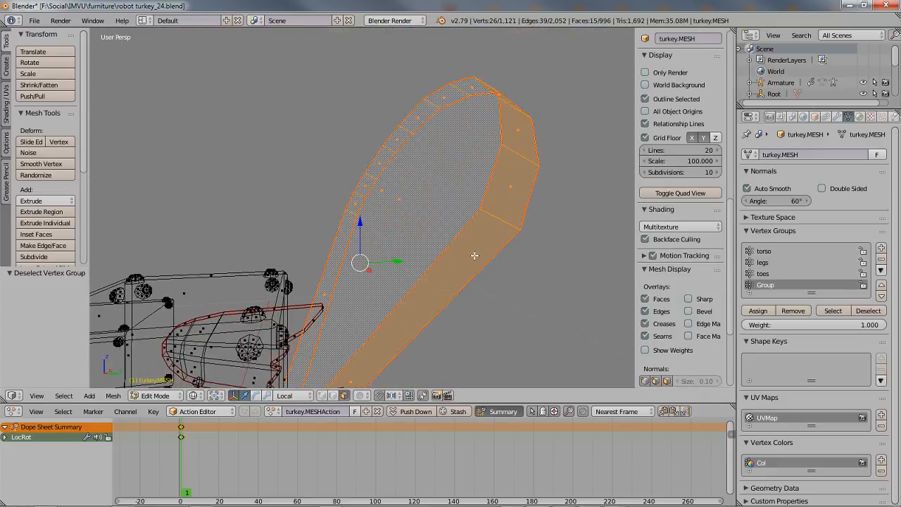
{"action": "right_click", "coordinate": [504, 219], "text": "shift"}
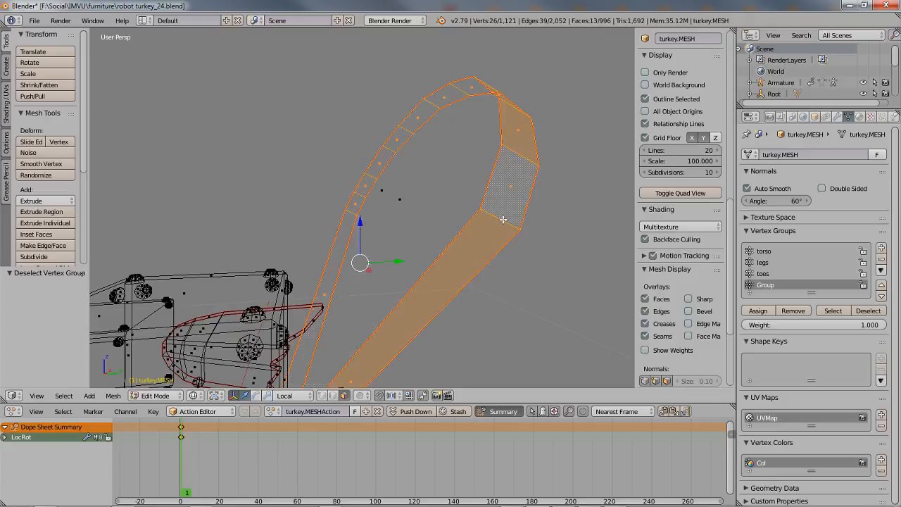
{"action": "key", "text": "z"}
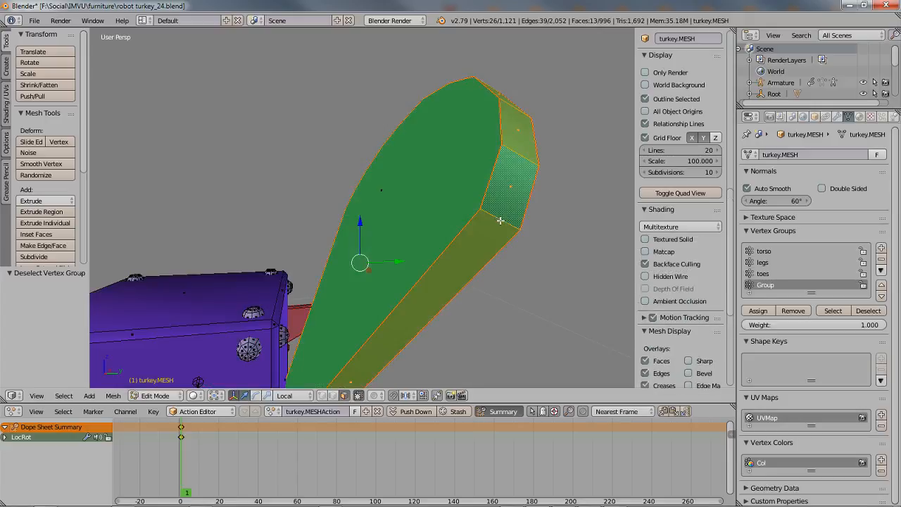
Select individual faces on the tail's rim one after another
{"action": "right_click", "coordinate": [500, 227]}
{"action": "right_click", "coordinate": [505, 174]}
{"action": "right_click", "coordinate": [519, 130]}
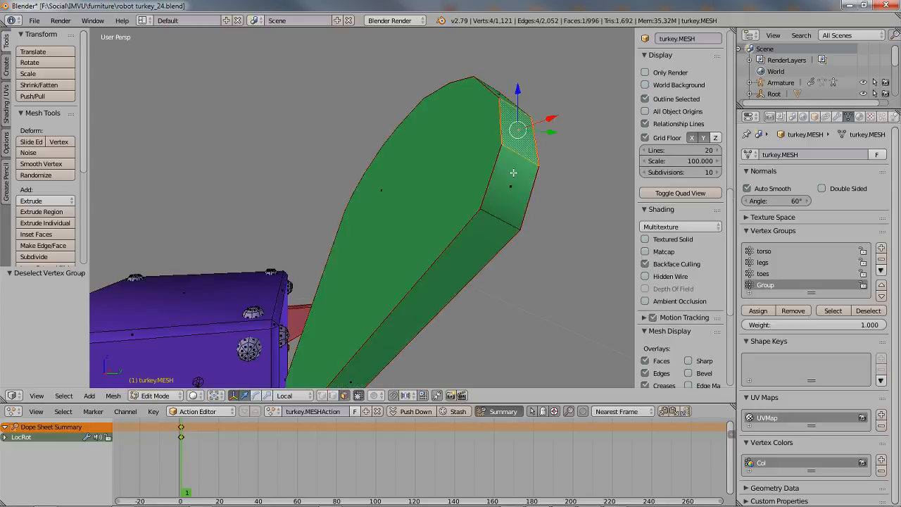
{"action": "right_click", "coordinate": [512, 173]}
{"action": "right_click", "coordinate": [487, 243]}
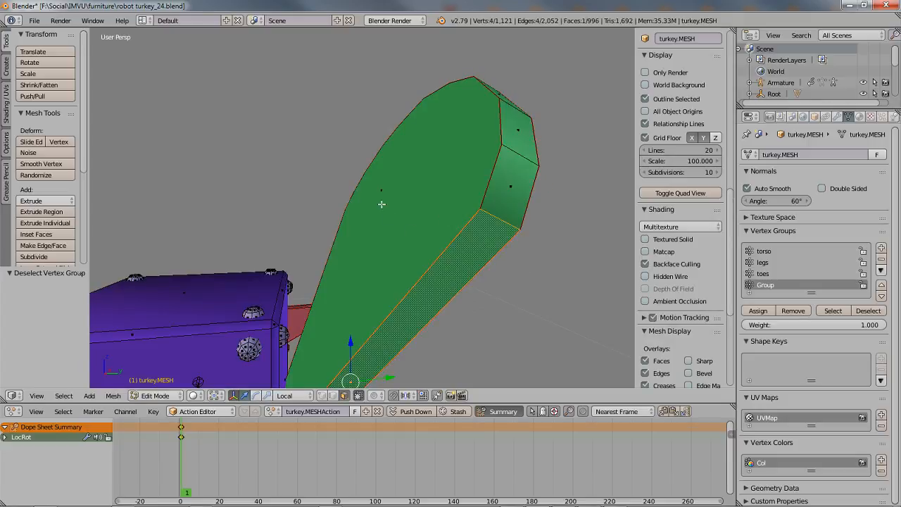
Select the tail's complete rim face loop together with its large front and back faces
{"action": "right_click", "coordinate": [396, 231], "text": "shift"}
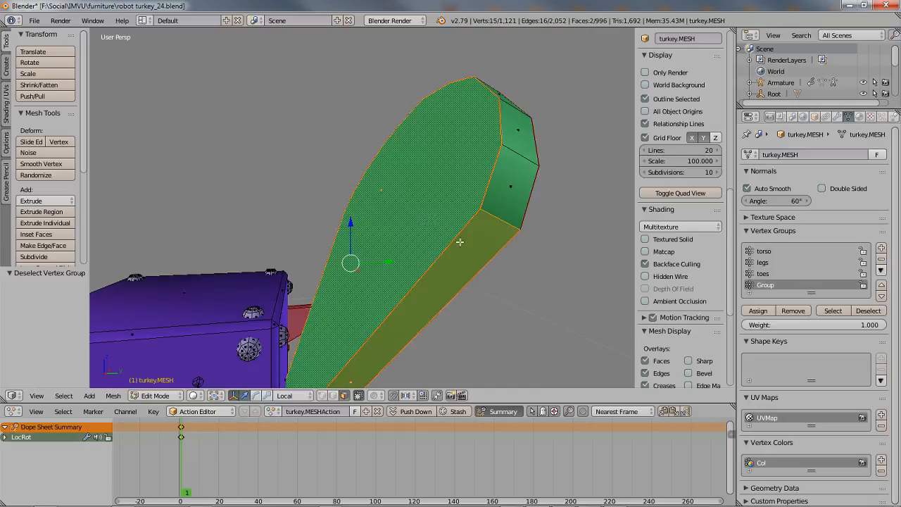
{"action": "right_click", "coordinate": [499, 218], "text": "alt+shift"}
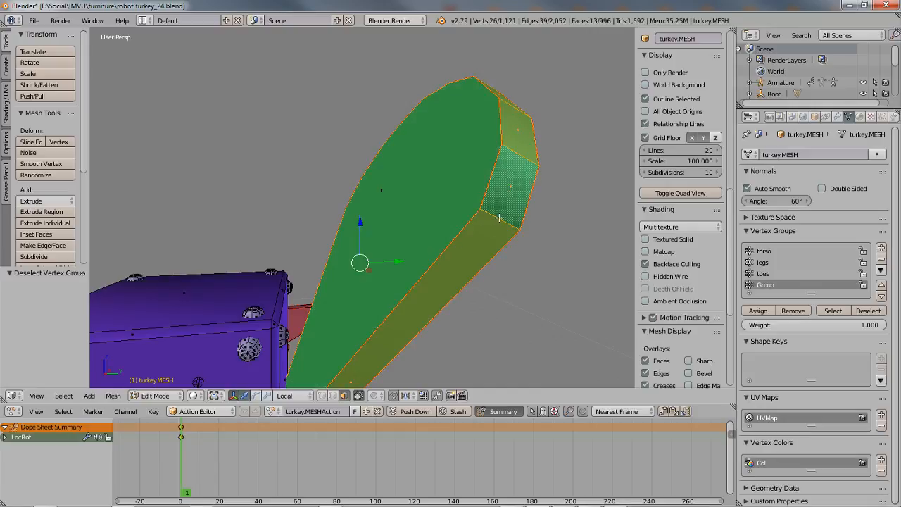
{"action": "middle_click_drag", "start_coordinate": [525, 179], "coordinate": [502, 187]}
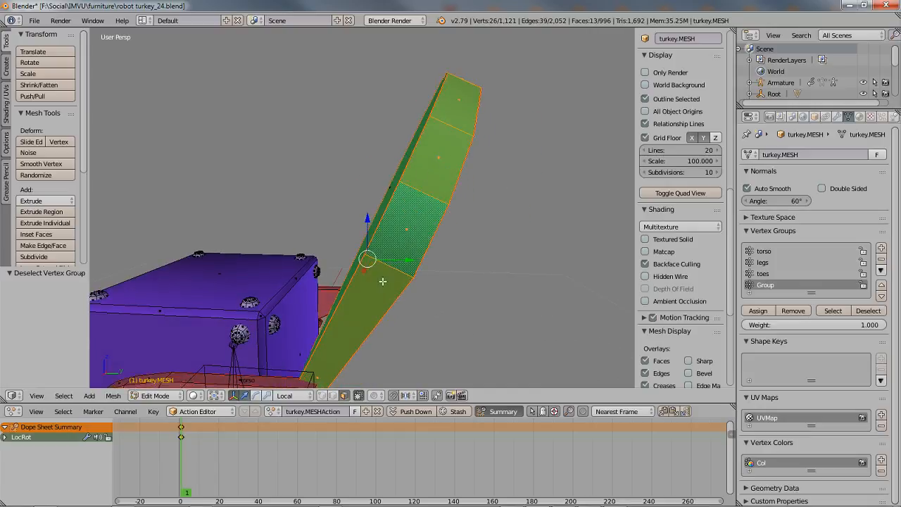
{"action": "middle_click_drag", "start_coordinate": [382, 281], "coordinate": [412, 254]}
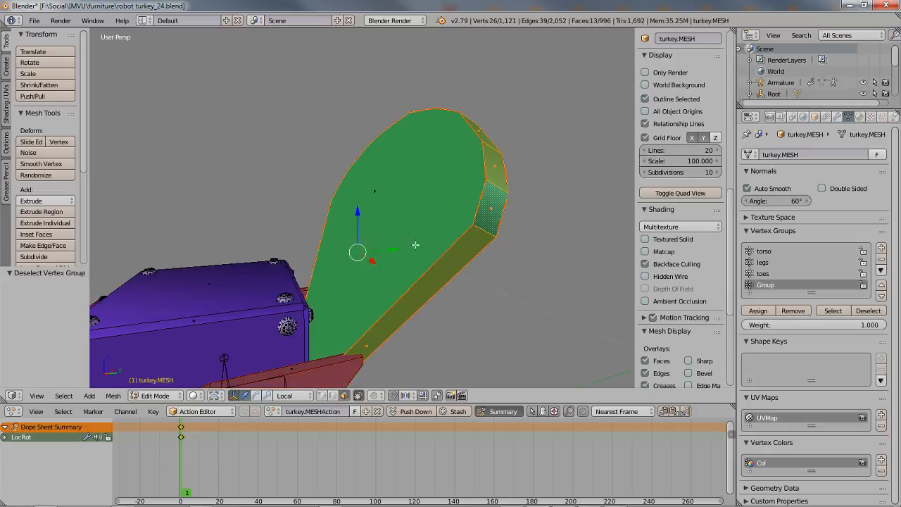
{"action": "right_click", "coordinate": [381, 214], "text": "shift"}
{"action": "middle_click_drag", "start_coordinate": [478, 259], "coordinate": [402, 244]}
{"action": "right_click", "coordinate": [366, 192], "text": "shift"}
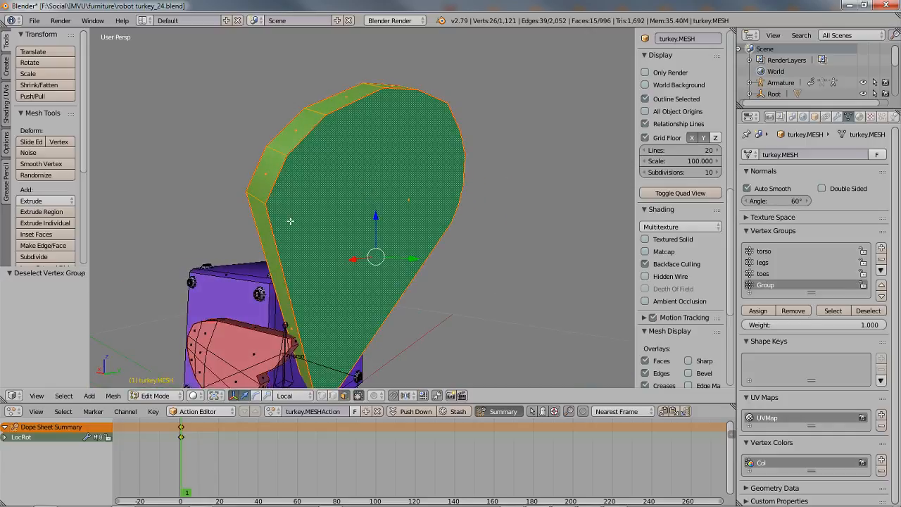
{"action": "middle_click_drag", "start_coordinate": [290, 221], "coordinate": [340, 206]}
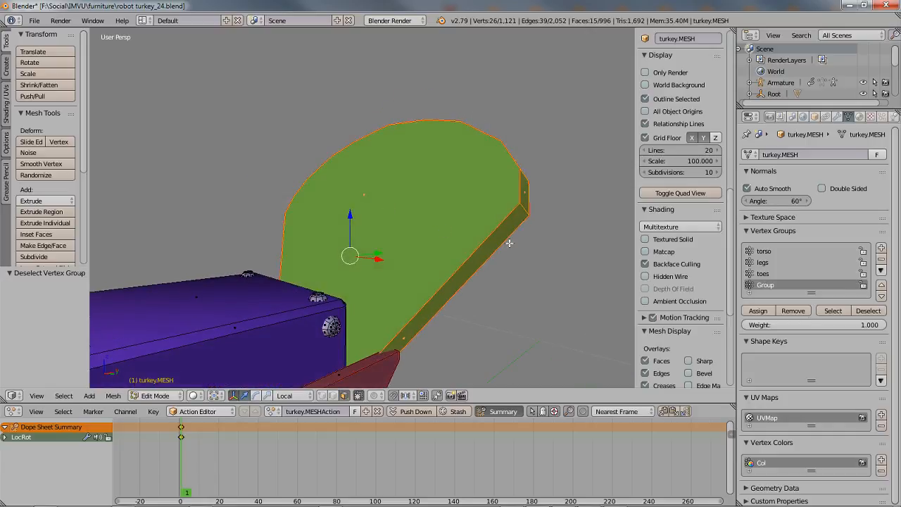
{"action": "middle_click_drag", "start_coordinate": [508, 243], "coordinate": [485, 256]}
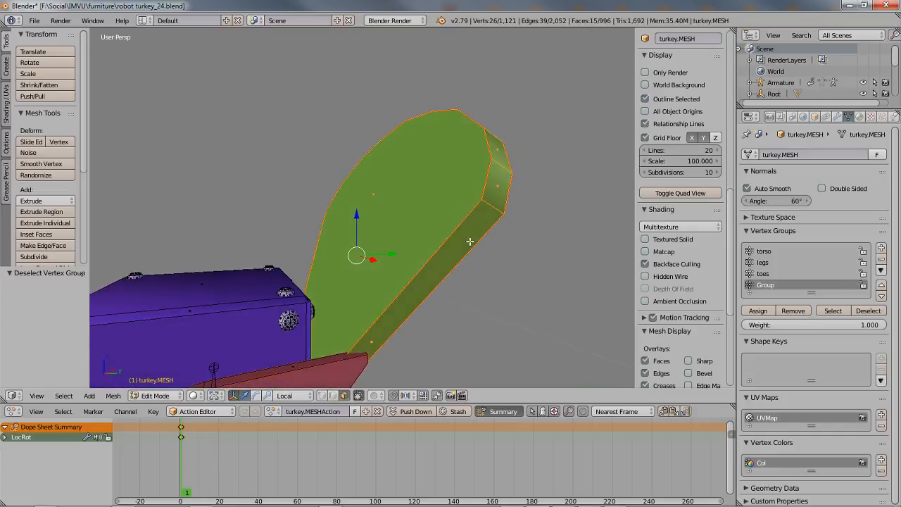
Assign the selected tail faces to the new vertex group, test it by deselecting and reselecting, and leave them deselected
{"action": "left_click", "coordinate": [760, 312]}
{"action": "left_click", "coordinate": [868, 310]}
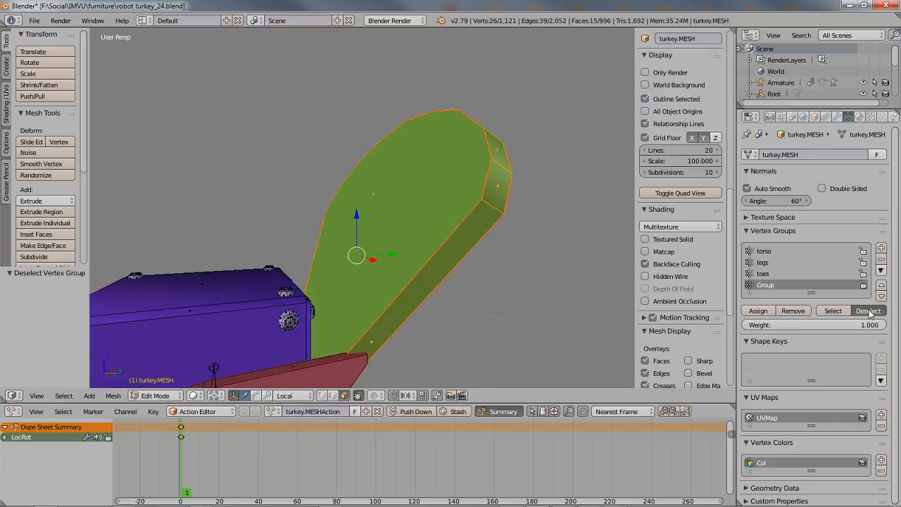
{"action": "left_click", "coordinate": [833, 310]}
{"action": "left_click", "coordinate": [868, 311]}
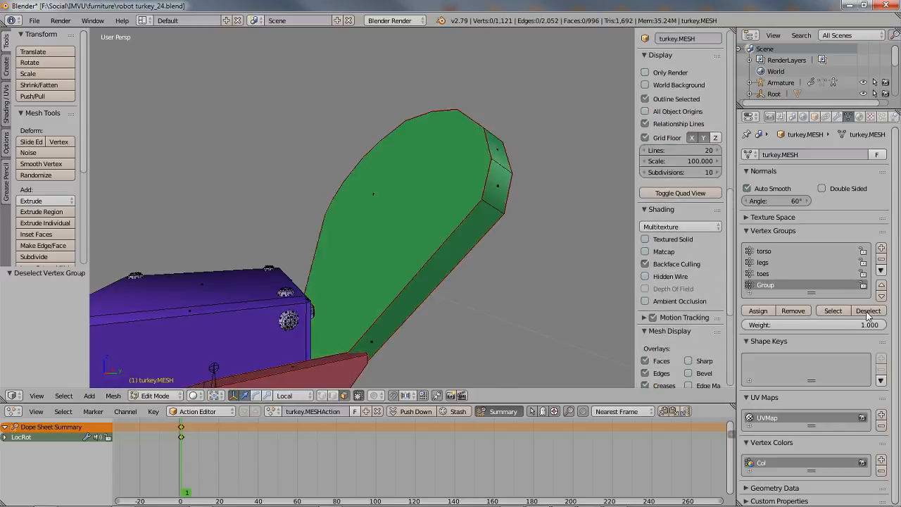
Rename the new vertex group as tail
{"action": "double_click", "coordinate": [771, 285]}
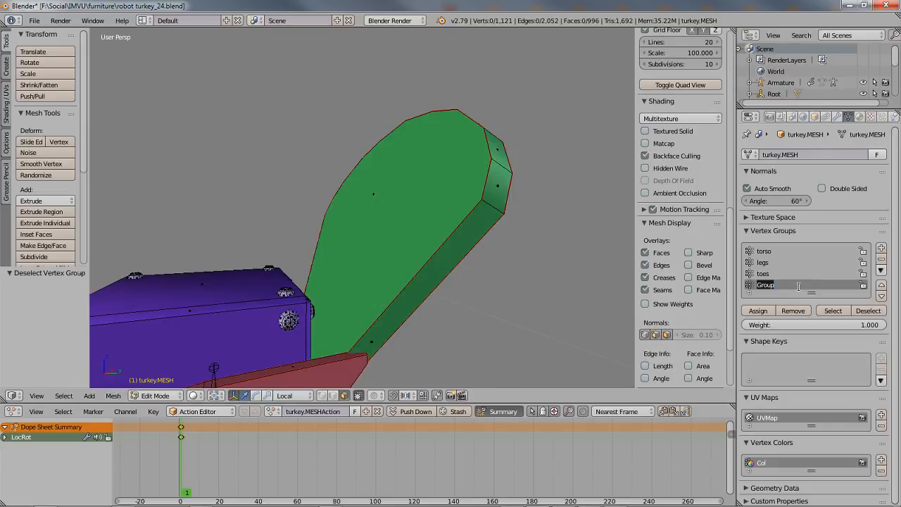
{"action": "type", "text": "tail"}
{"action": "key", "text": "Return"}
{"action": "middle_click_drag", "start_coordinate": [485, 244], "coordinate": [453, 248]}
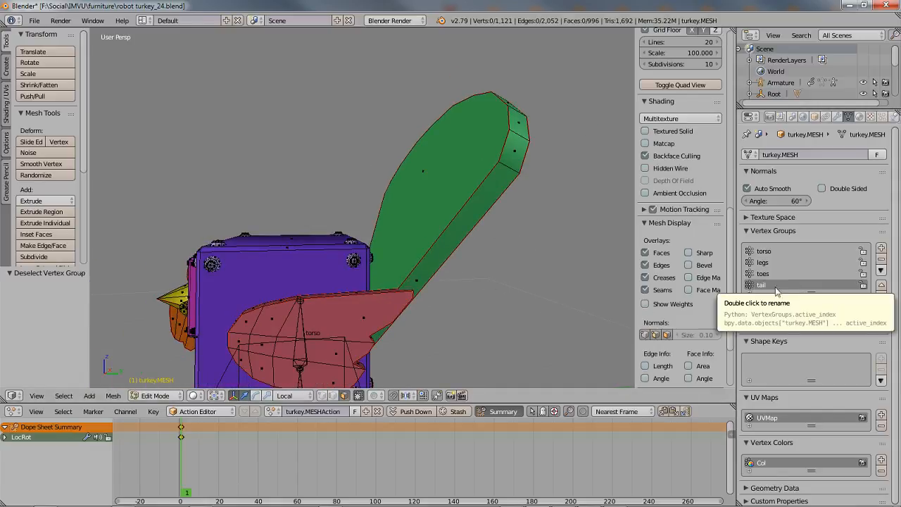
Select the torso vertex group's members to check which parts it covers, and clear the selection
{"action": "left_click", "coordinate": [763, 251]}
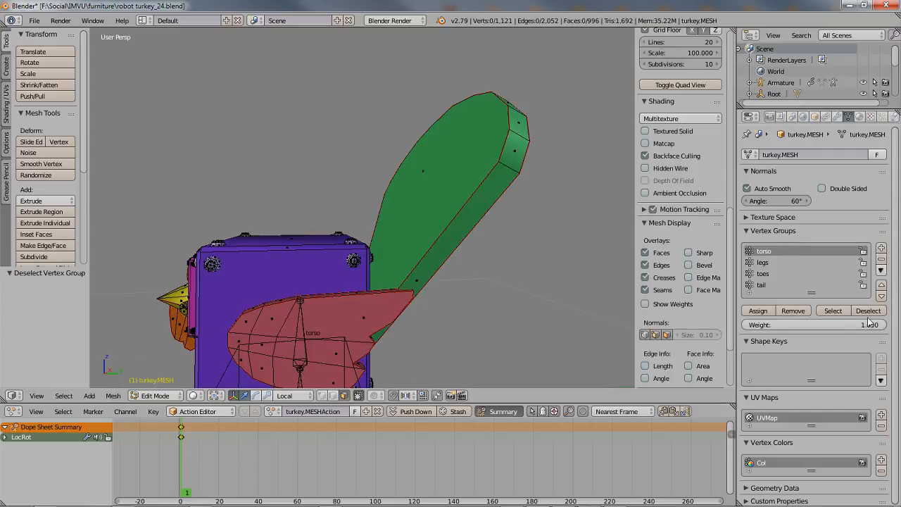
{"action": "left_click", "coordinate": [832, 311]}
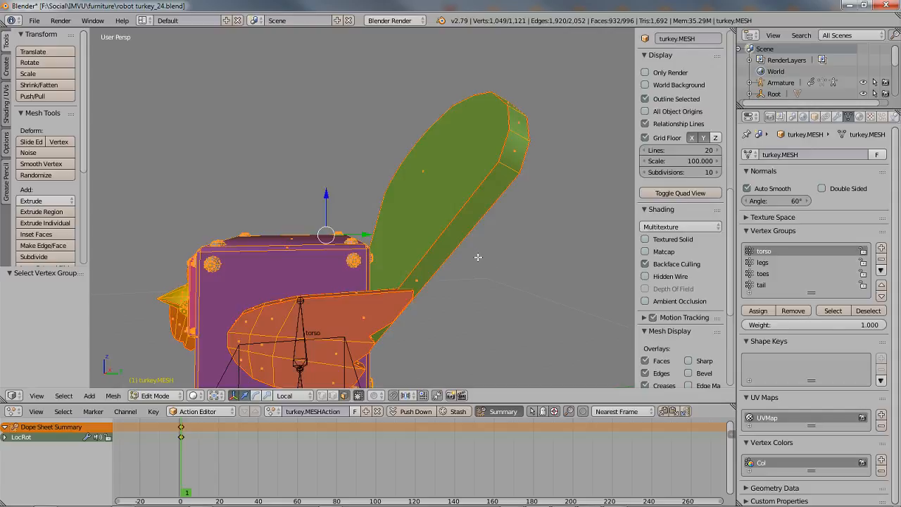
{"action": "key", "text": "a"}
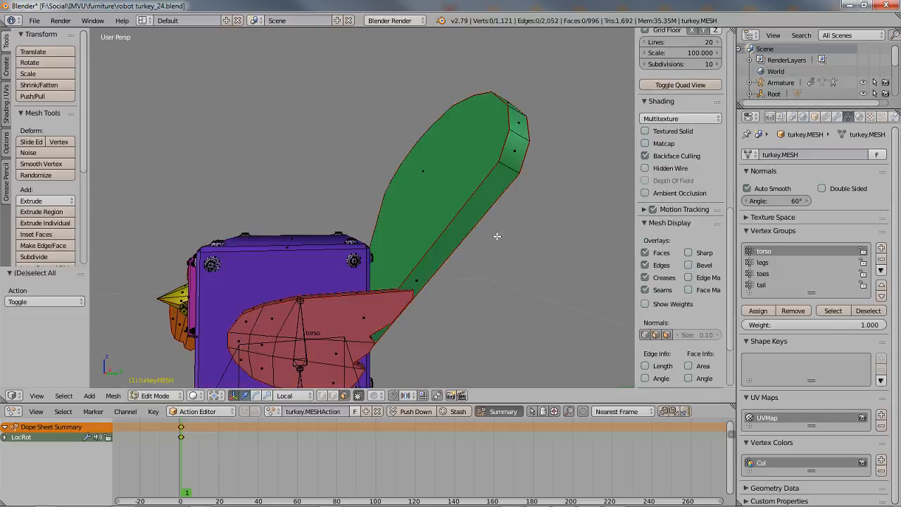
Select the tail vertex group's members in wireframe shading and remove them from the torso vertex group
{"action": "left_click", "coordinate": [762, 285]}
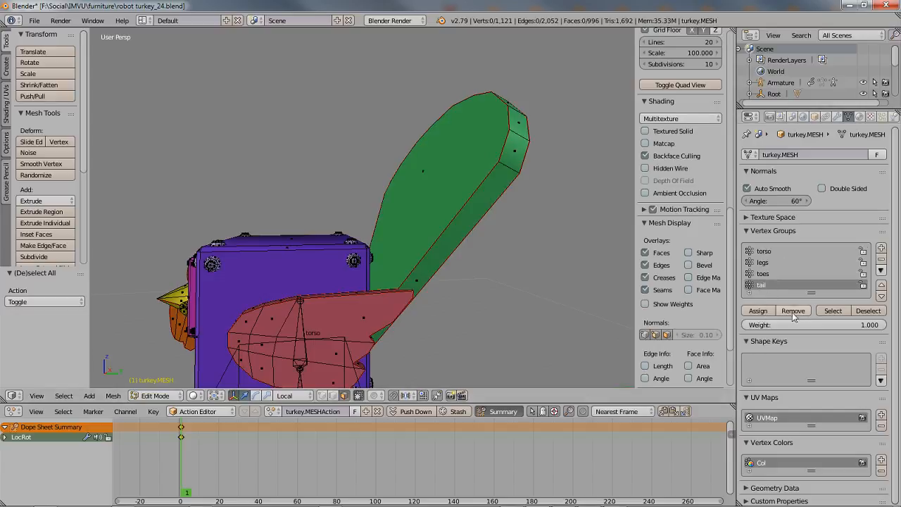
{"action": "left_click", "coordinate": [833, 311]}
{"action": "key", "text": "z"}
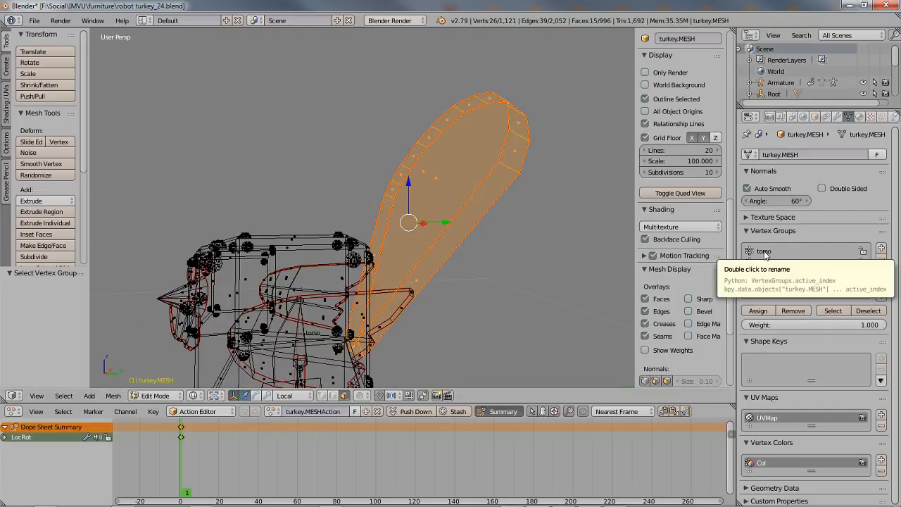
{"action": "left_click", "coordinate": [765, 254]}
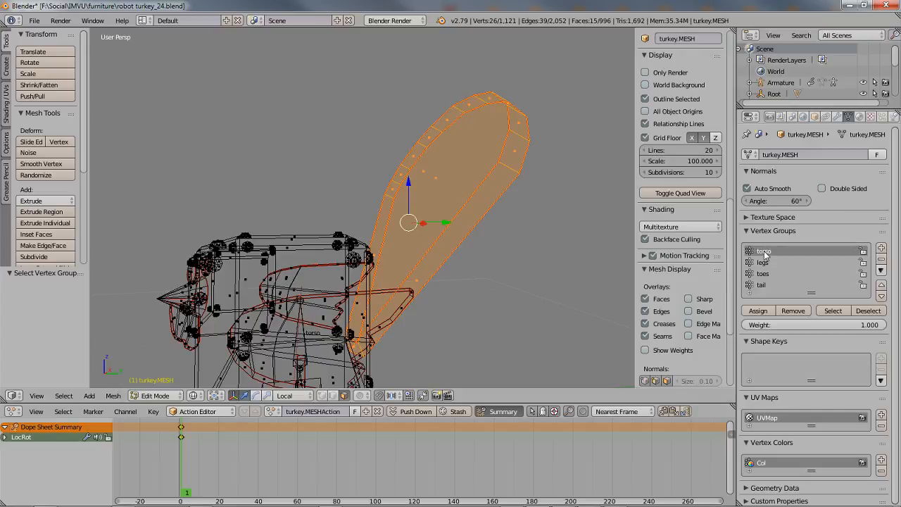
{"action": "left_click", "coordinate": [792, 311]}
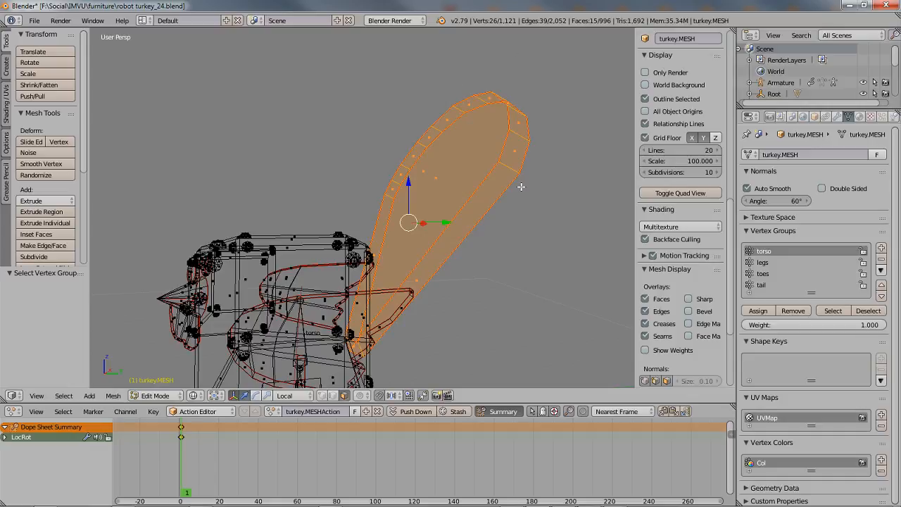
Check the torso vertex group by deselecting everything and selecting only that group's members
{"action": "left_click", "coordinate": [833, 311]}
{"action": "left_click", "coordinate": [869, 310]}
{"action": "key", "text": "a"}
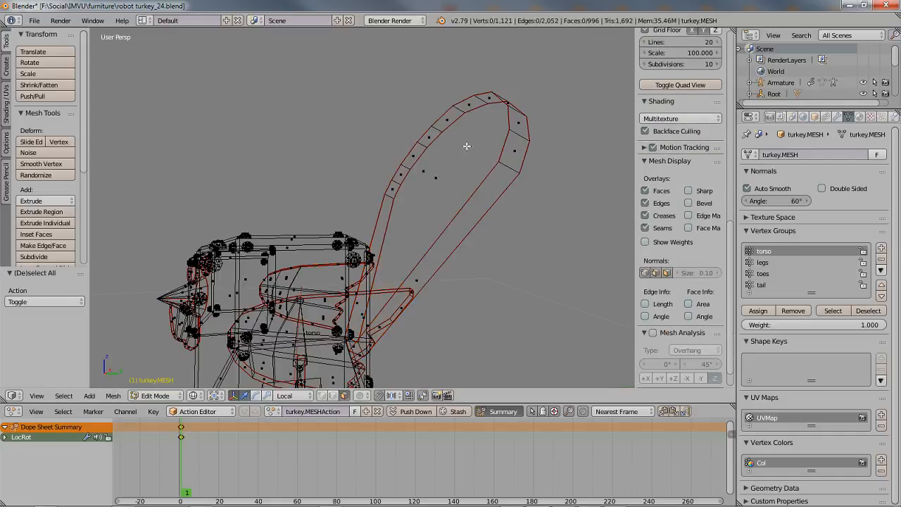
{"action": "left_click", "coordinate": [834, 311]}
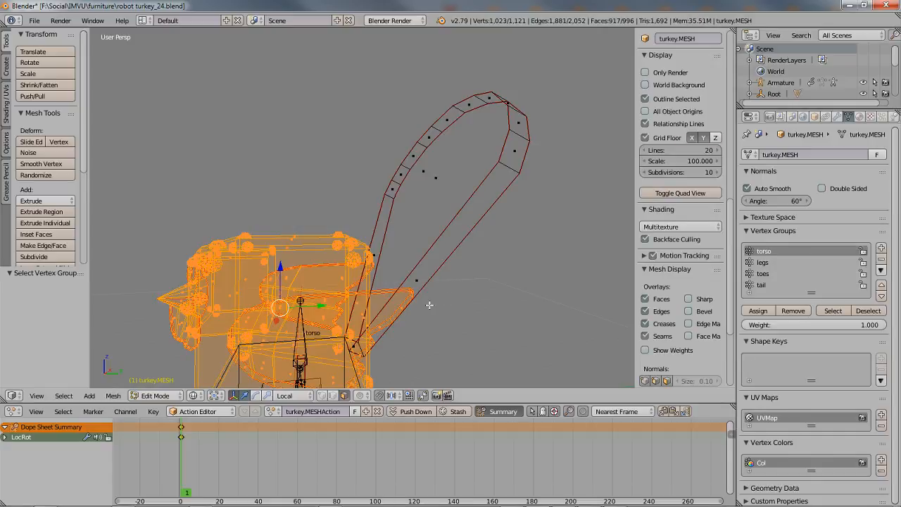
{"action": "middle_click_drag", "start_coordinate": [429, 304], "coordinate": [437, 241]}
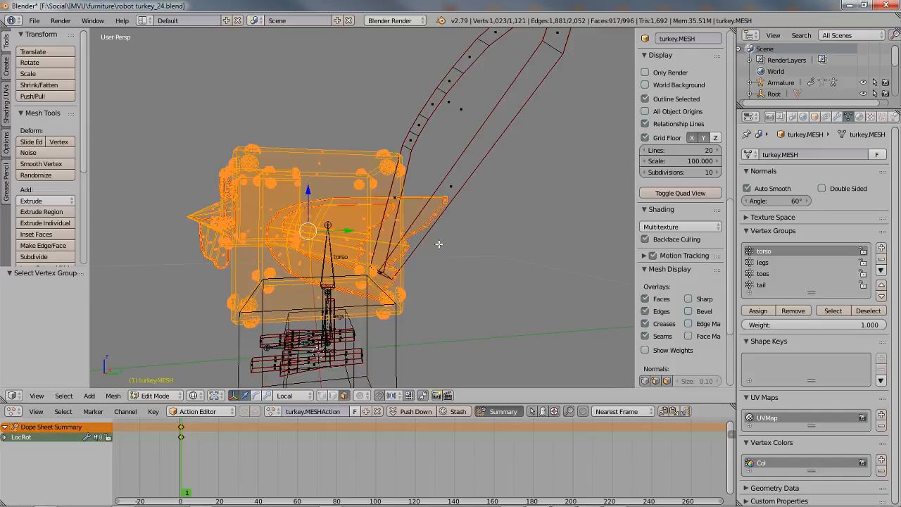
Clear the selection and lasso-select the head block with its eyes, beak and wattle in a wireframe side view
{"action": "middle_click_drag", "start_coordinate": [367, 222], "coordinate": [475, 212]}
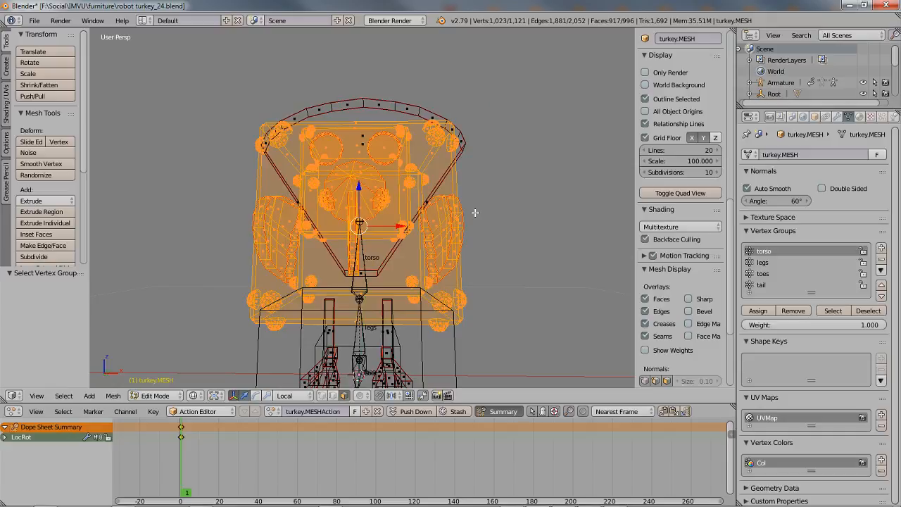
{"action": "mouse_move", "coordinate": [473, 204]}
{"action": "middle_mouse_down"}
{"action": "mouse_move", "coordinate": [479, 218]}
{"action": "mouse_move", "coordinate": [416, 245]}
{"action": "mouse_move", "coordinate": [311, 242]}
{"action": "mouse_move", "coordinate": [316, 232]}
{"action": "mouse_move", "coordinate": [352, 236]}
{"action": "middle_mouse_up"}
{"action": "key", "text": "z"}
{"action": "scroll", "coordinate": [352, 236], "scroll_direction": "up", "scroll_amount": 4}
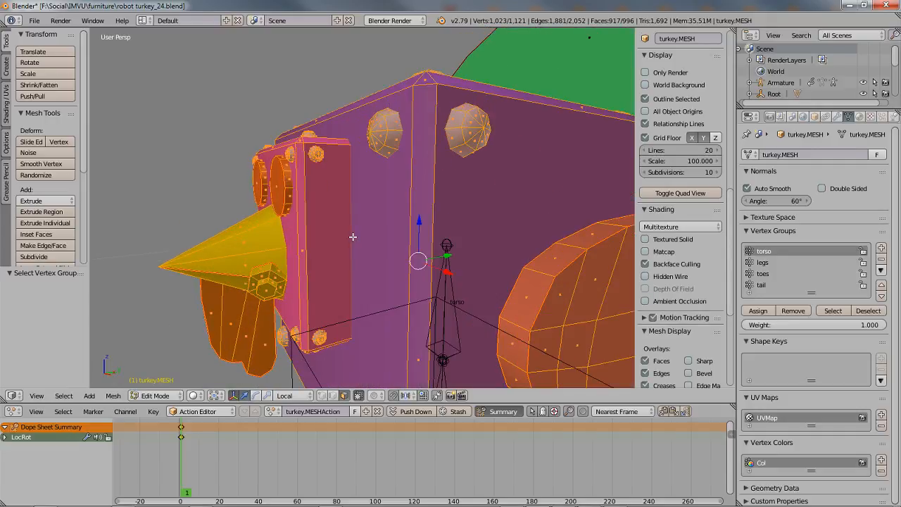
{"action": "key", "text": "KP_1"}
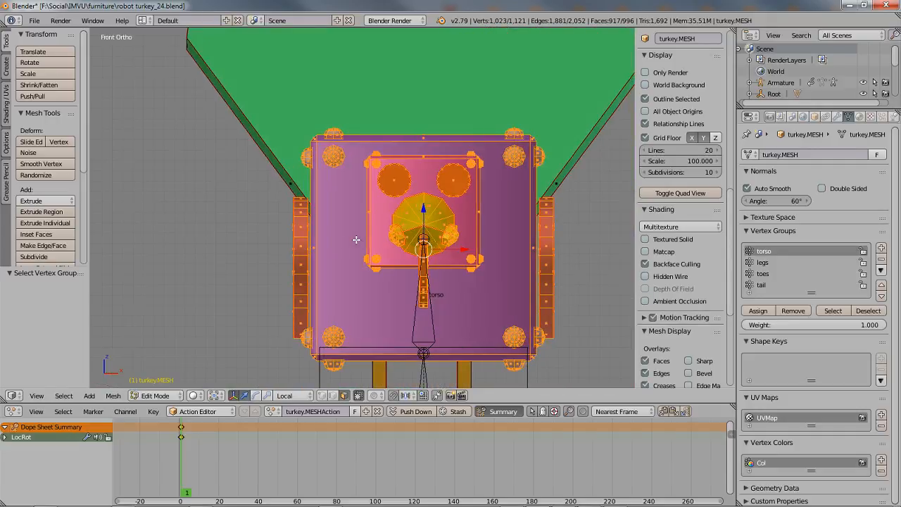
{"action": "key", "text": "KP_3"}
{"action": "key", "text": "z"}
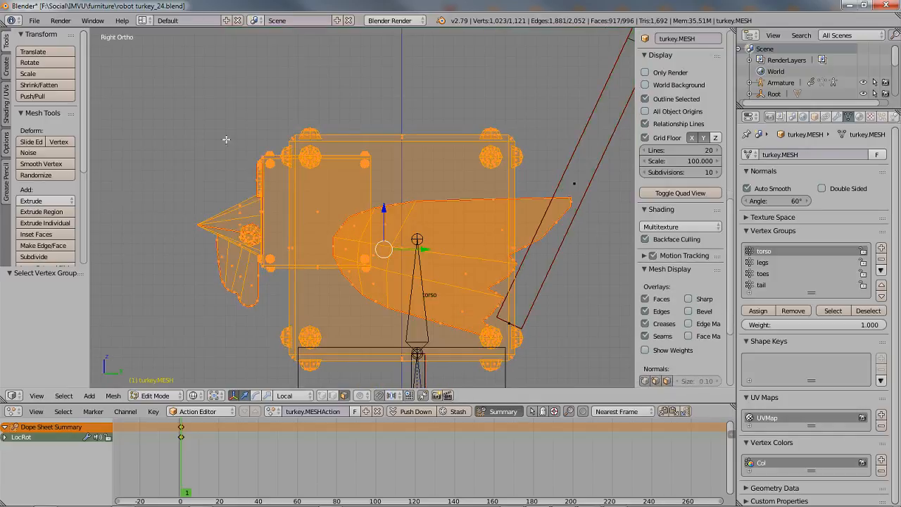
{"action": "scroll", "coordinate": [295, 231], "scroll_direction": "up", "scroll_amount": 2}
{"action": "middle_click_drag", "start_coordinate": [328, 258], "coordinate": [333, 249], "text": "shift"}
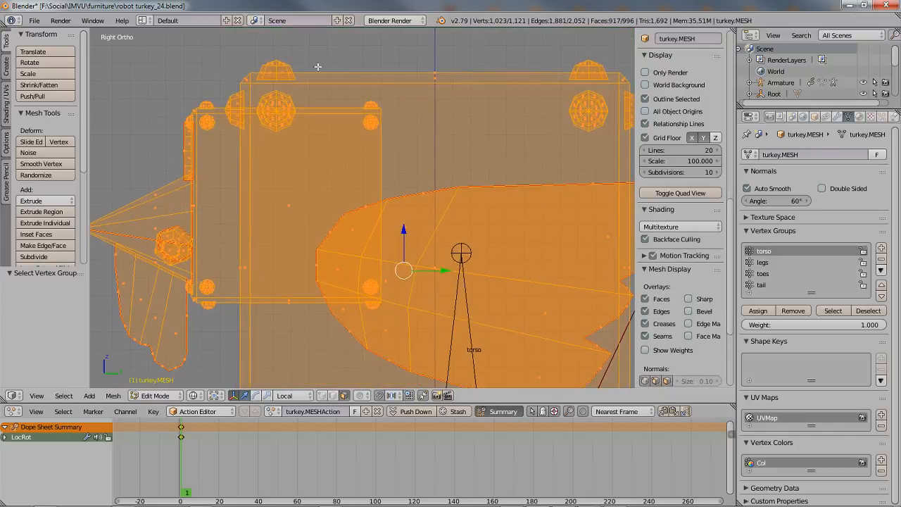
{"action": "middle_click_drag", "start_coordinate": [191, 219], "coordinate": [232, 219], "text": "shift"}
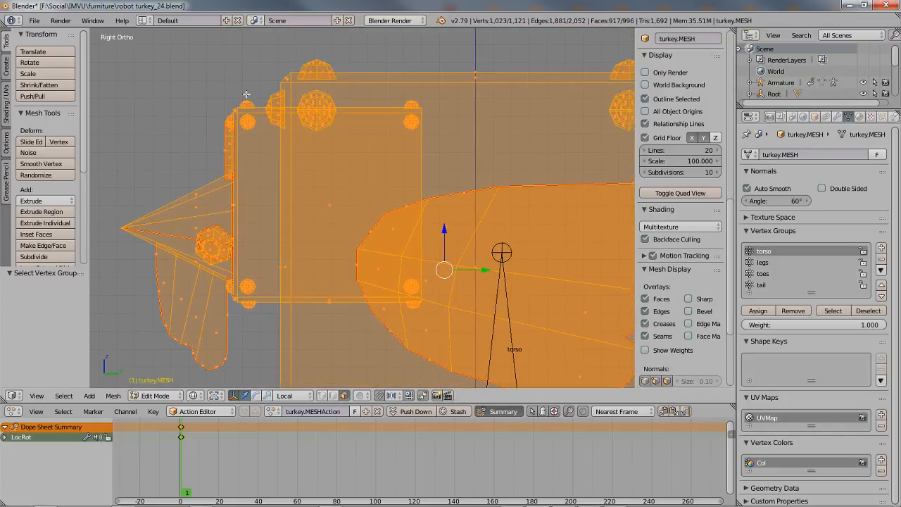
{"action": "key", "text": "a"}
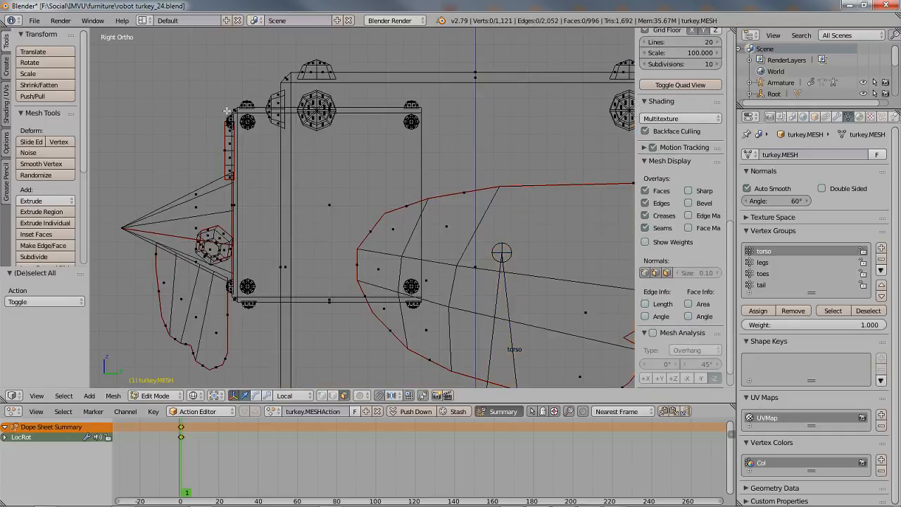
{"action": "mouse_move", "coordinate": [191, 85]}
{"action": "left_mouse_down", "text": "ctrl"}
{"action": "mouse_move", "coordinate": [99, 196]}
{"action": "mouse_move", "coordinate": [123, 320]}
{"action": "mouse_move", "coordinate": [183, 371]}
{"action": "mouse_move", "coordinate": [257, 374]}
{"action": "mouse_move", "coordinate": [306, 332]}
{"action": "mouse_move", "coordinate": [350, 321]}
{"action": "mouse_move", "coordinate": [365, 187]}
{"action": "mouse_move", "coordinate": [426, 159]}
{"action": "mouse_move", "coordinate": [442, 119]}
{"action": "mouse_move", "coordinate": [396, 94]}
{"action": "mouse_move", "coordinate": [329, 104]}
{"action": "mouse_move", "coordinate": [306, 165]}
{"action": "mouse_move", "coordinate": [268, 139]}
{"action": "mouse_move", "coordinate": [262, 116]}
{"action": "mouse_move", "coordinate": [227, 78]}
{"action": "mouse_move", "coordinate": [231, 93]}
{"action": "left_mouse_up", "text": "ctrl"}
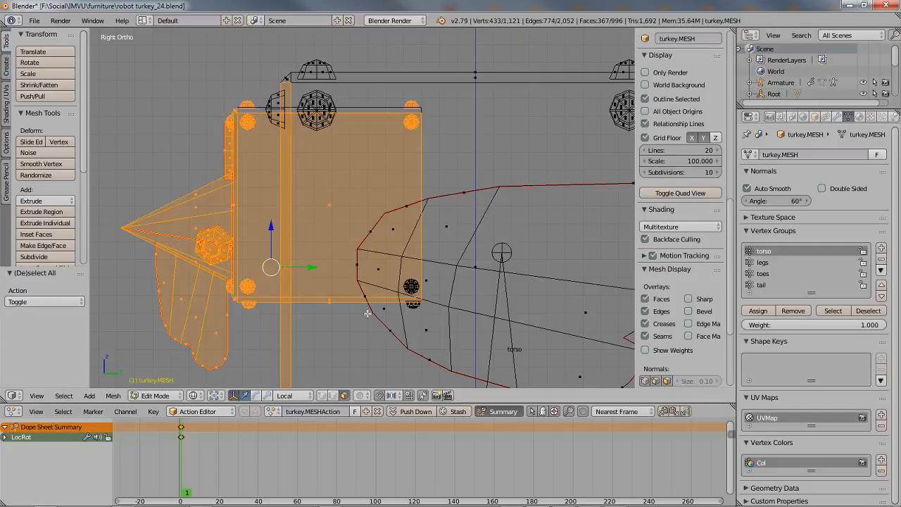
Add a new vertex group named head
{"action": "left_click", "coordinate": [881, 250]}
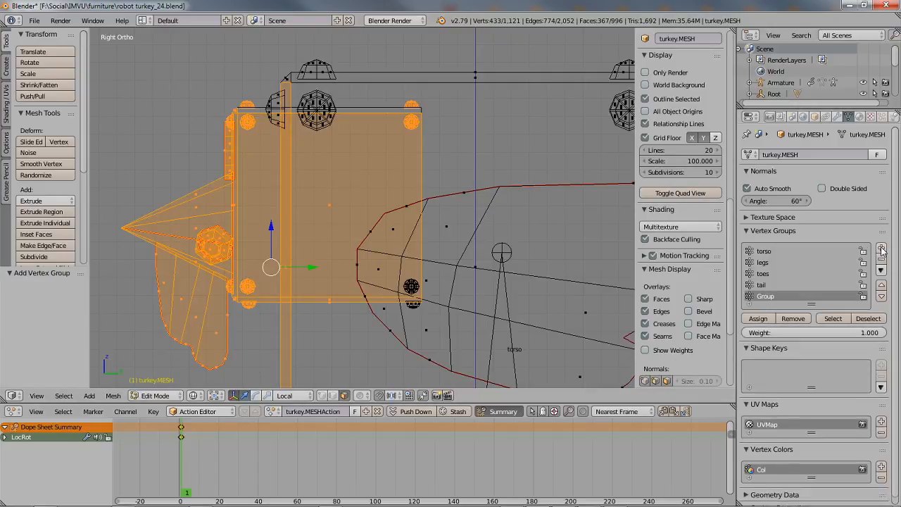
{"action": "double_click", "coordinate": [766, 297]}
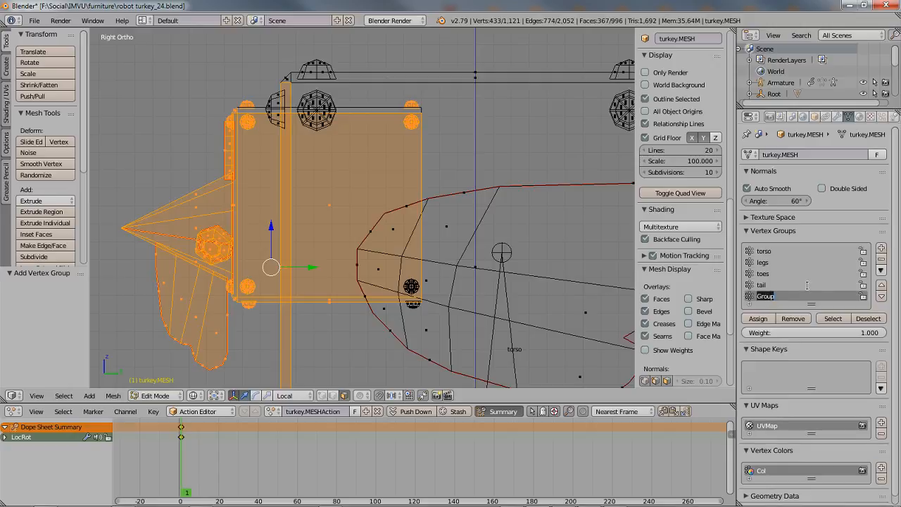
{"action": "type", "text": "head"}
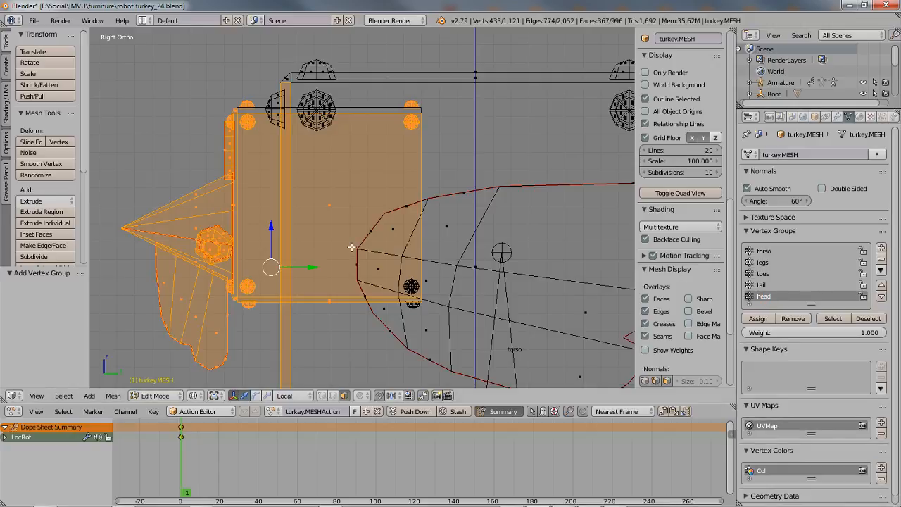
Switch to solid shading and take the torso's front face and its two vertical edge strips out of the selection
{"action": "key", "text": "KP_5"}
{"action": "middle_click_drag", "start_coordinate": [351, 247], "coordinate": [454, 234]}
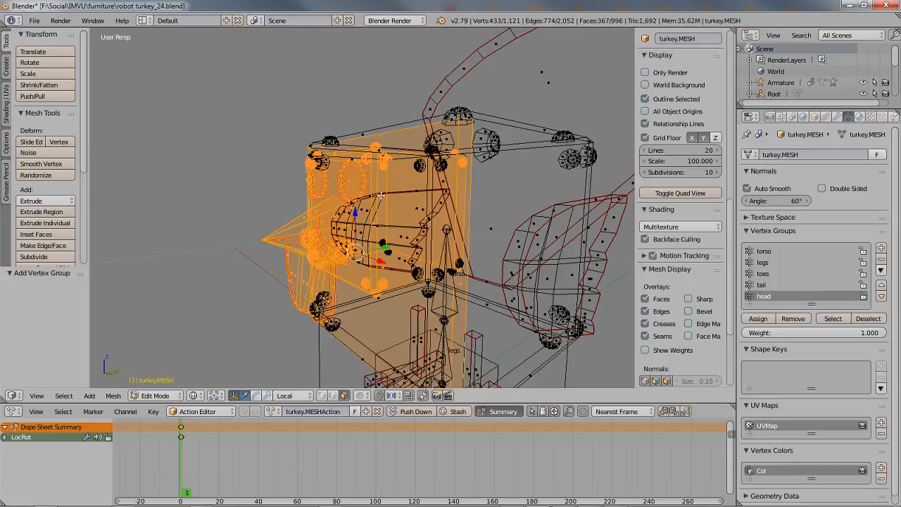
{"action": "key", "text": "z"}
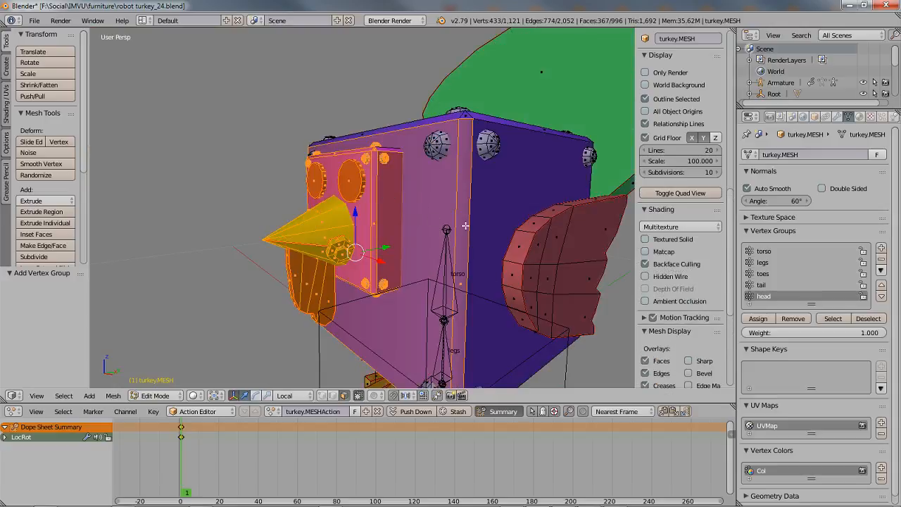
{"action": "right_click", "coordinate": [465, 227], "text": "shift"}
{"action": "right_click", "coordinate": [436, 232], "text": "shift"}
{"action": "middle_click_drag", "start_coordinate": [322, 261], "coordinate": [448, 263]}
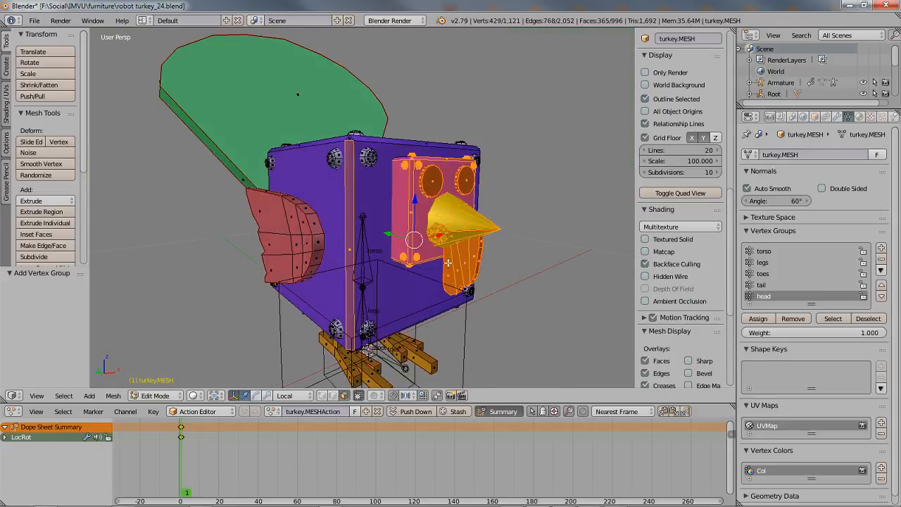
{"action": "right_click", "coordinate": [351, 230], "text": "shift"}
{"action": "middle_click_drag", "start_coordinate": [404, 222], "coordinate": [319, 221]}
{"action": "scroll", "coordinate": [368, 236], "scroll_direction": "up", "scroll_amount": 3}
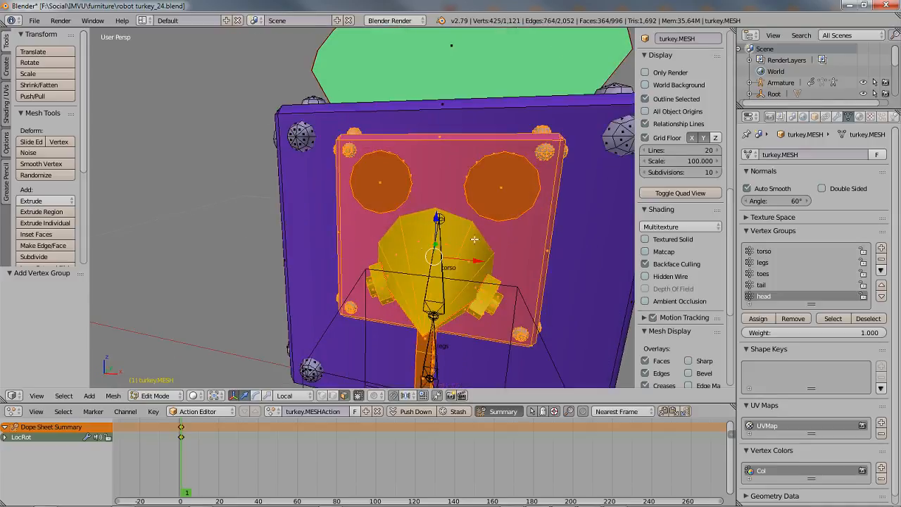
Add the missing narrow edge faces of the head block to the selection
{"action": "middle_click_drag", "start_coordinate": [476, 239], "coordinate": [392, 251]}
{"action": "right_click", "coordinate": [343, 257], "text": "shift"}
{"action": "right_click", "coordinate": [343, 258], "text": "shift"}
{"action": "scroll", "coordinate": [344, 258], "scroll_direction": "down", "scroll_amount": 3}
{"action": "scroll", "coordinate": [478, 181], "scroll_direction": "up", "scroll_amount": 3}
{"action": "right_click", "coordinate": [391, 231], "text": "shift"}
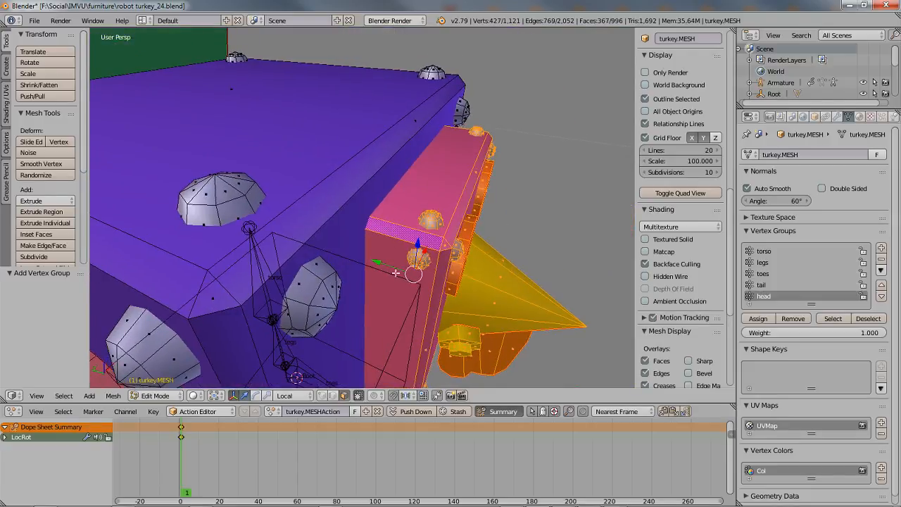
Lasso the unselected rivets at the head block's lower rear corners on both sides into the selection in wireframe shading
{"action": "middle_click_drag", "start_coordinate": [374, 310], "coordinate": [372, 225]}
{"action": "middle_click_drag", "start_coordinate": [398, 286], "coordinate": [371, 166]}
{"action": "mouse_move", "coordinate": [386, 231]}
{"action": "middle_mouse_down"}
{"action": "mouse_move", "coordinate": [390, 221]}
{"action": "mouse_move", "coordinate": [400, 229]}
{"action": "middle_mouse_up"}
{"action": "key", "text": "z"}
{"action": "middle_click_drag", "start_coordinate": [331, 225], "coordinate": [413, 246]}
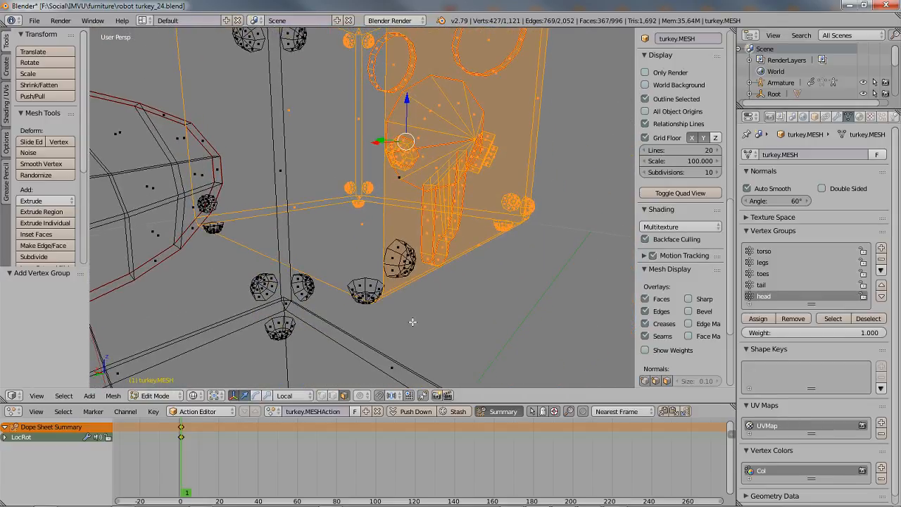
{"action": "mouse_move", "coordinate": [411, 321]}
{"action": "left_mouse_down", "text": "ctrl"}
{"action": "mouse_move", "coordinate": [439, 273]}
{"action": "mouse_move", "coordinate": [373, 231]}
{"action": "mouse_move", "coordinate": [336, 295]}
{"action": "mouse_move", "coordinate": [347, 318]}
{"action": "left_mouse_up", "text": "ctrl"}
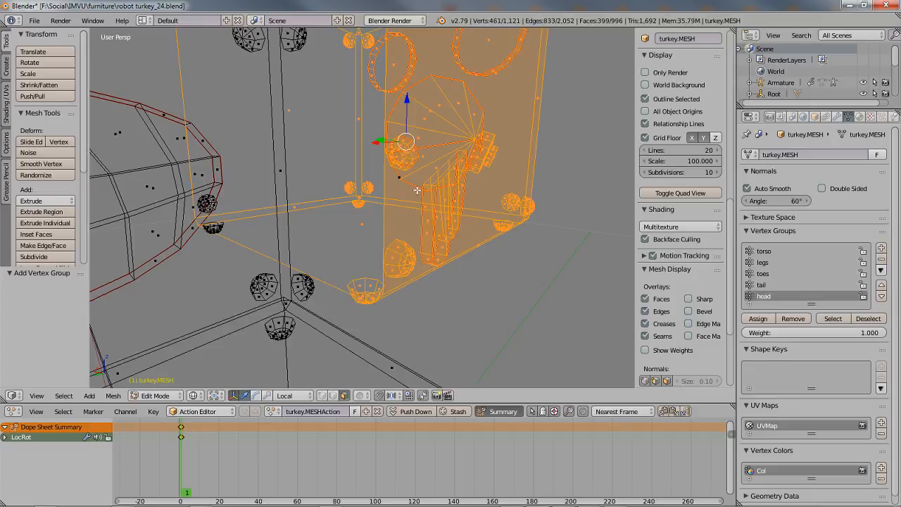
{"action": "middle_click_drag", "start_coordinate": [385, 182], "coordinate": [496, 190]}
{"action": "mouse_move", "coordinate": [277, 304]}
{"action": "left_mouse_down", "text": "ctrl"}
{"action": "mouse_move", "coordinate": [303, 325]}
{"action": "mouse_move", "coordinate": [373, 300]}
{"action": "mouse_move", "coordinate": [342, 241]}
{"action": "mouse_move", "coordinate": [284, 248]}
{"action": "left_mouse_up", "text": "ctrl"}
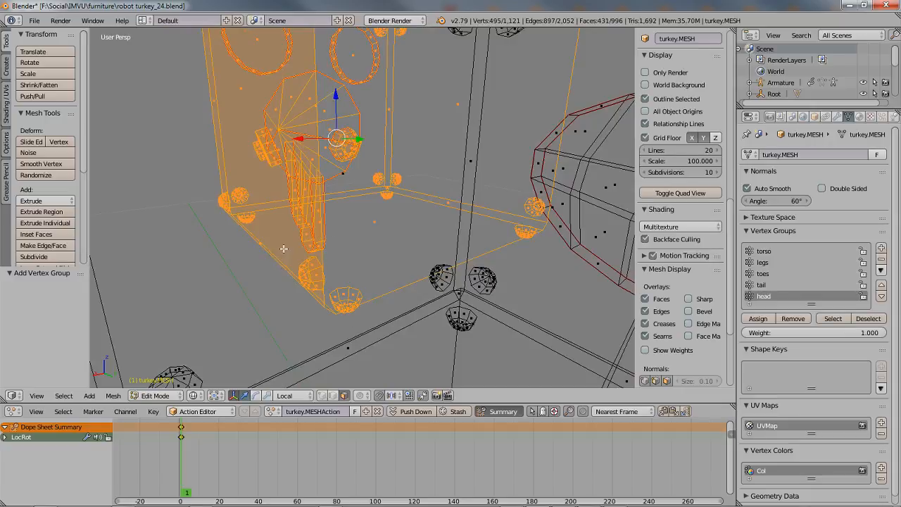
Try moving the selected head geometry away from the torso to check that the selection is complete
{"action": "mouse_move", "coordinate": [285, 248]}
{"action": "middle_mouse_down"}
{"action": "mouse_move", "coordinate": [295, 248]}
{"action": "mouse_move", "coordinate": [347, 188]}
{"action": "mouse_move", "coordinate": [356, 199]}
{"action": "middle_mouse_up"}
{"action": "middle_click_drag", "start_coordinate": [489, 150], "coordinate": [428, 222]}
{"action": "key", "text": "g"}
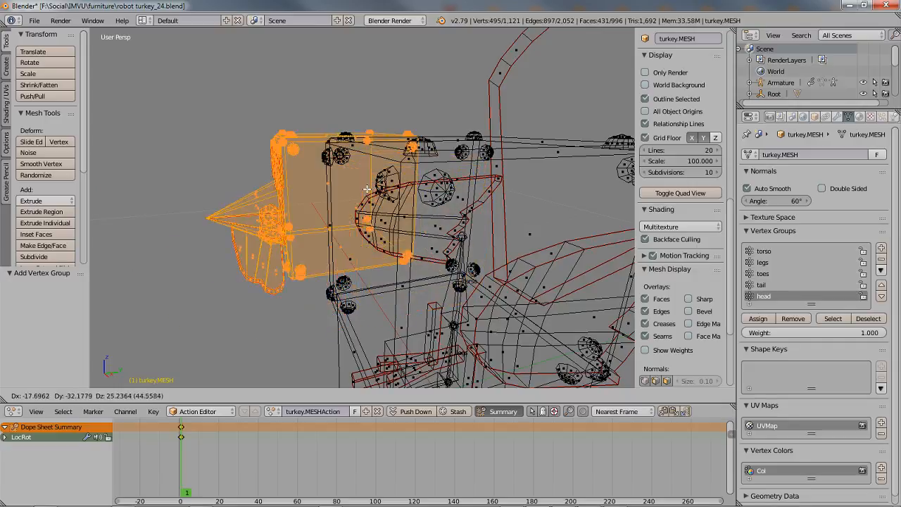
{"action": "left_click", "coordinate": [388, 222]}
Assign the selected geometry to the head vertex group and check it by selecting and deselecting the group's members
{"action": "middle_click_drag", "start_coordinate": [380, 226], "coordinate": [333, 248]}
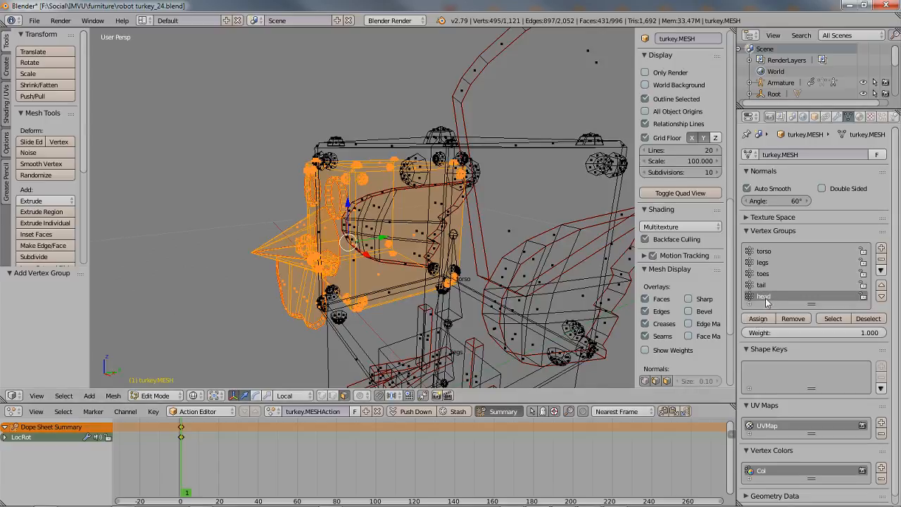
{"action": "left_click", "coordinate": [759, 319]}
{"action": "left_click", "coordinate": [865, 318]}
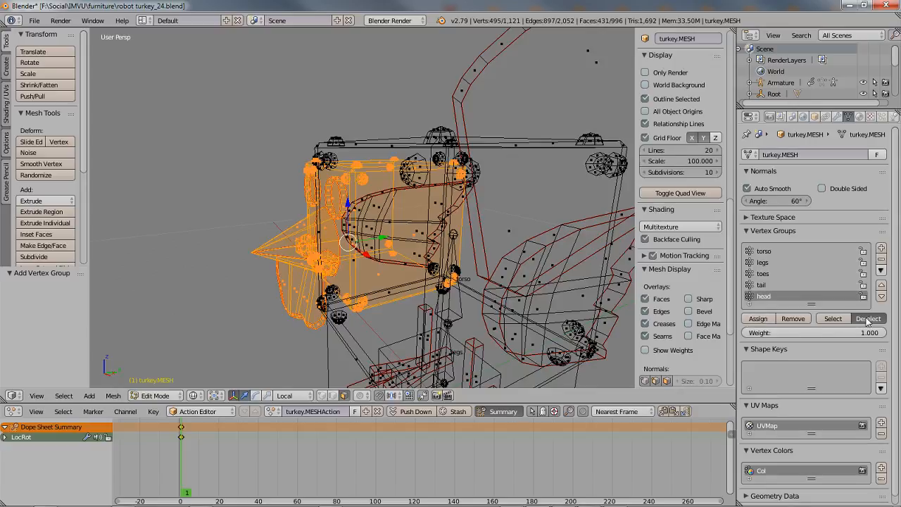
{"action": "left_click", "coordinate": [832, 319]}
{"action": "left_click", "coordinate": [866, 318]}
Select the torso vertex group's members to check whether they still include the head, and clear the selection
{"action": "left_click", "coordinate": [767, 251]}
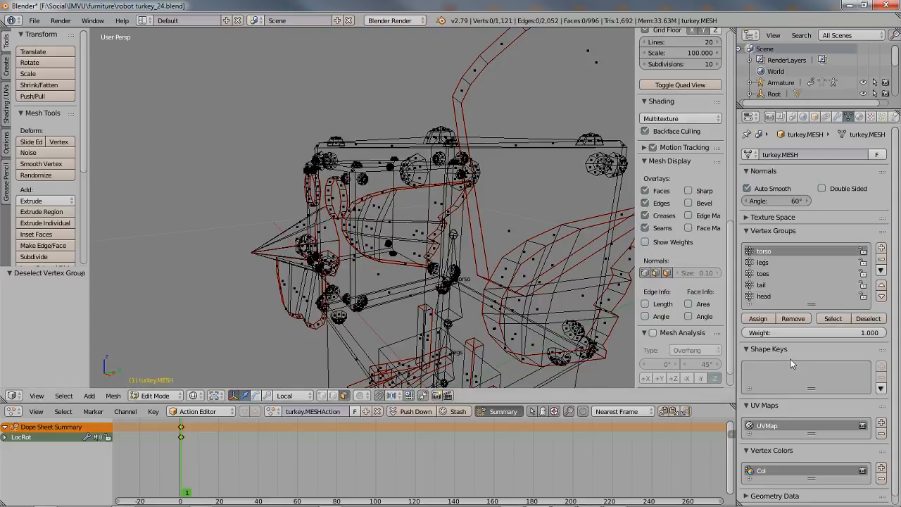
{"action": "left_click", "coordinate": [833, 319]}
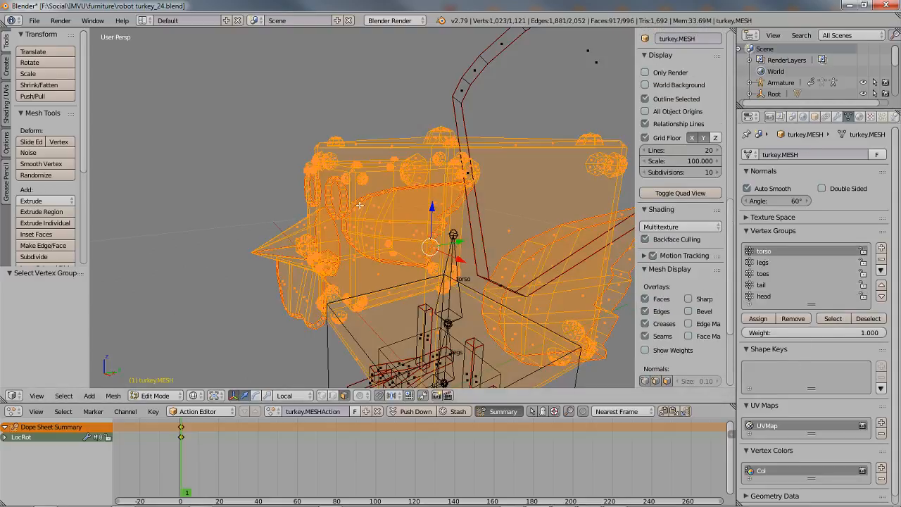
{"action": "middle_click_drag", "start_coordinate": [411, 240], "coordinate": [370, 222]}
{"action": "middle_click_drag", "start_coordinate": [452, 272], "coordinate": [434, 258], "text": "shift"}
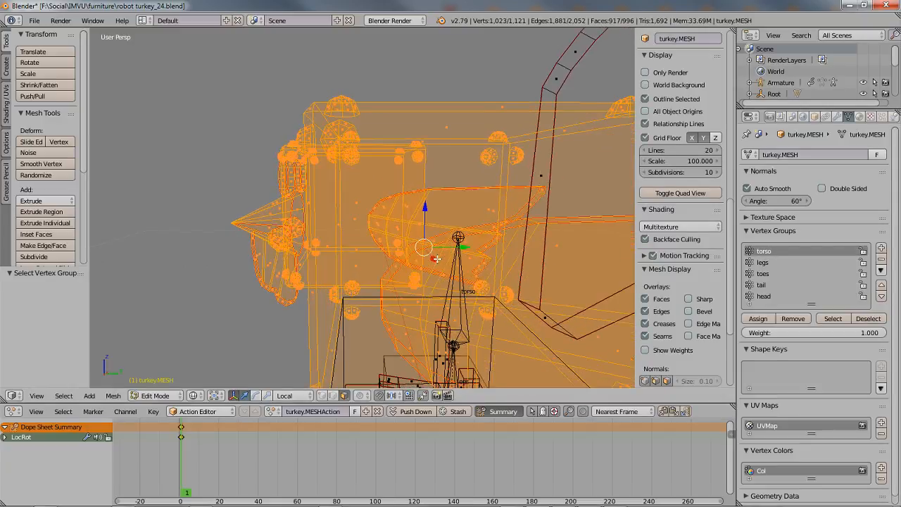
{"action": "key", "text": "a"}
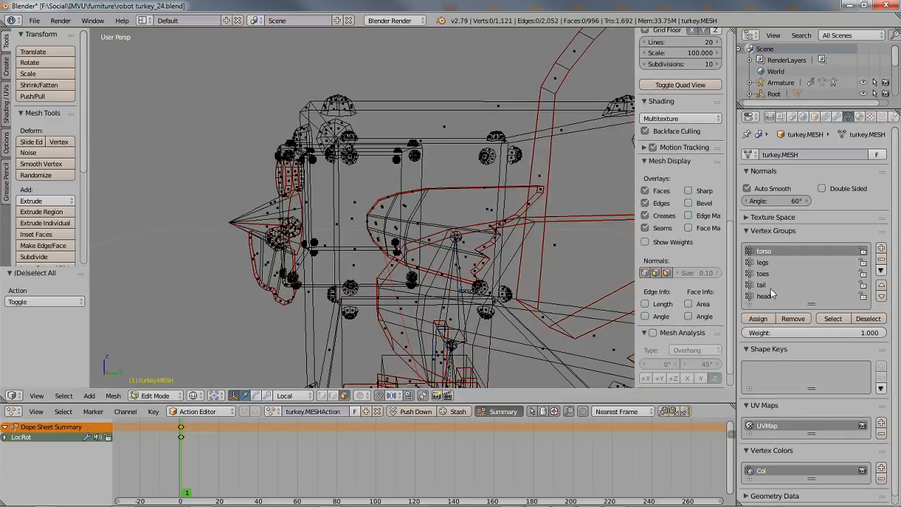
Select the head vertex group's members and remove them from the torso vertex group, enlarging the group list
{"action": "left_click", "coordinate": [761, 297]}
{"action": "left_click", "coordinate": [832, 319]}
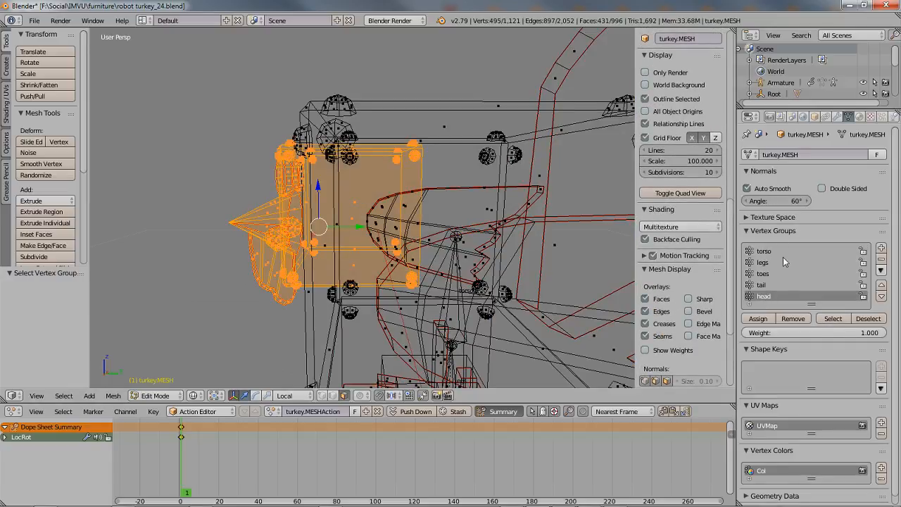
{"action": "left_click_drag", "start_coordinate": [811, 305], "coordinate": [811, 323]}
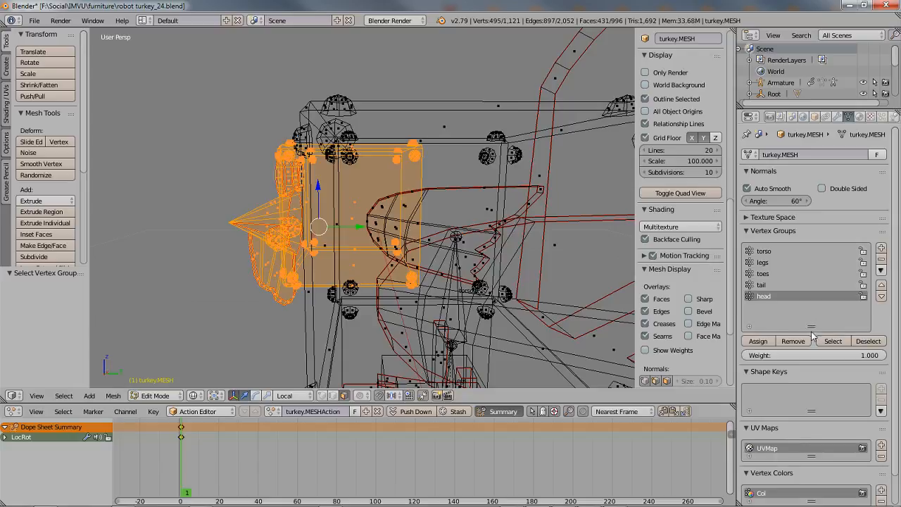
{"action": "left_click", "coordinate": [765, 251]}
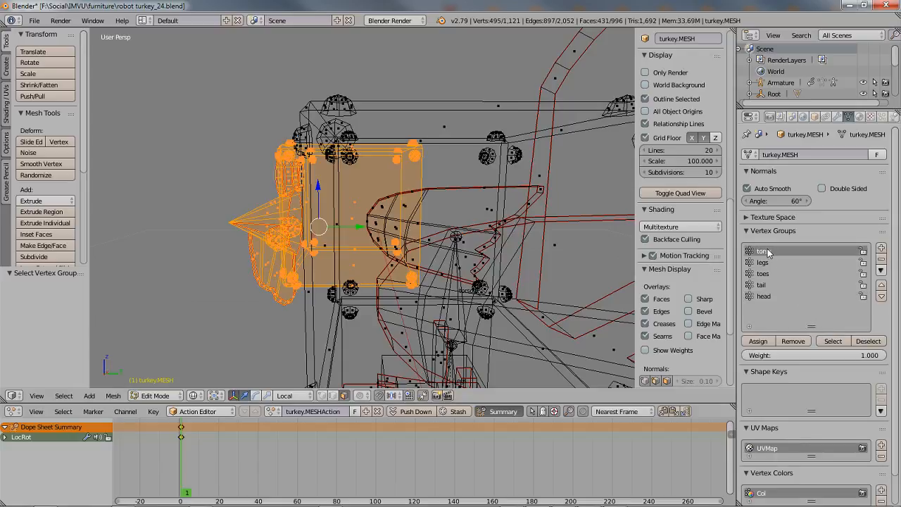
{"action": "left_click", "coordinate": [792, 341]}
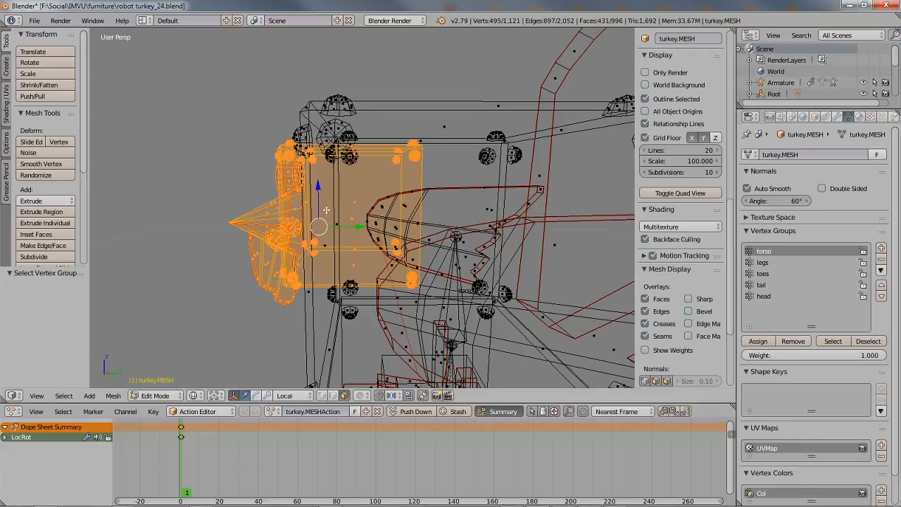
Clear the selection and select only the torso vertex group's members to check that the head is excluded
{"action": "key", "text": "a"}
{"action": "scroll", "coordinate": [679, 211], "scroll_direction": "down", "scroll_amount": 4}
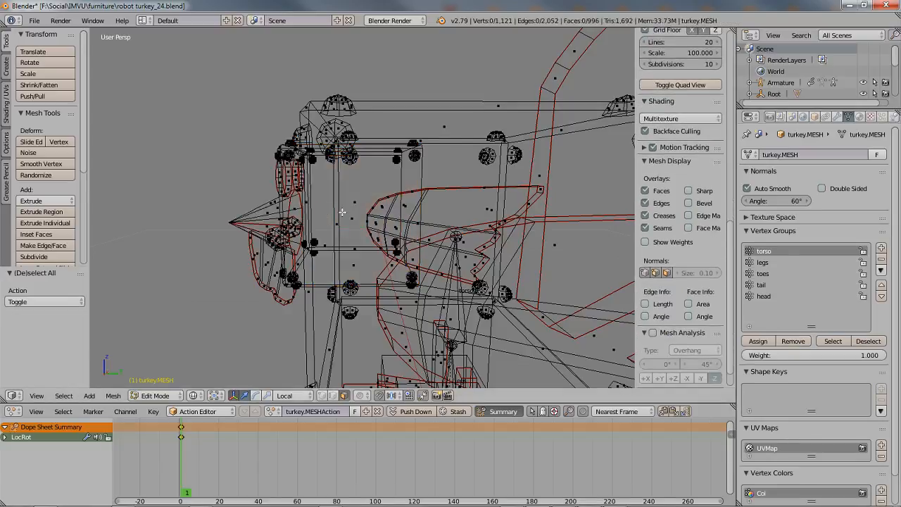
{"action": "left_click", "coordinate": [832, 341]}
{"action": "scroll", "coordinate": [411, 270], "scroll_direction": "down", "scroll_amount": 3}
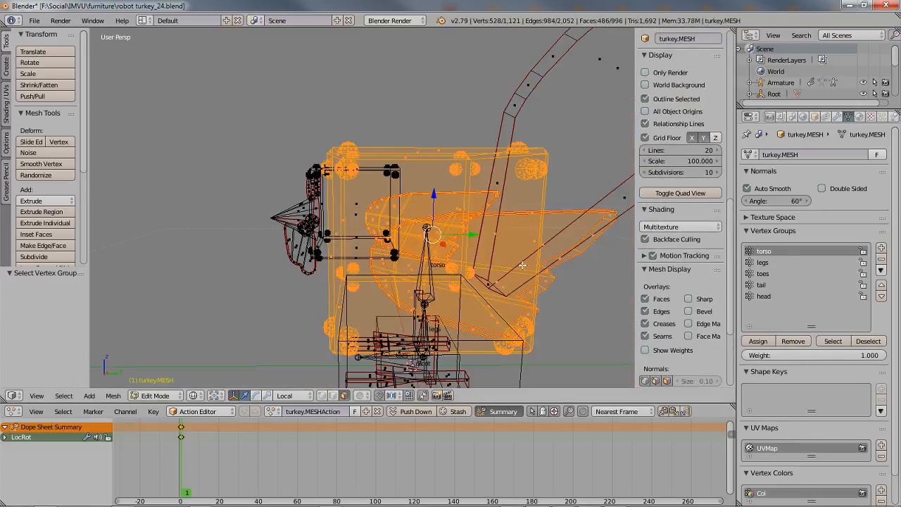
Add a new vertex group to the turkey mesh and name it wings
{"action": "middle_click_drag", "start_coordinate": [523, 266], "coordinate": [453, 223], "text": "shift"}
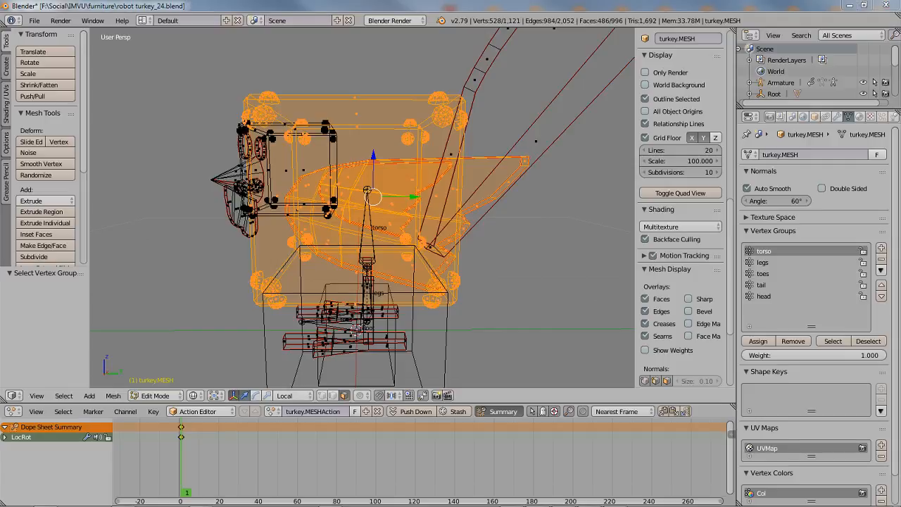
{"action": "middle_click_drag", "start_coordinate": [359, 282], "coordinate": [309, 290]}
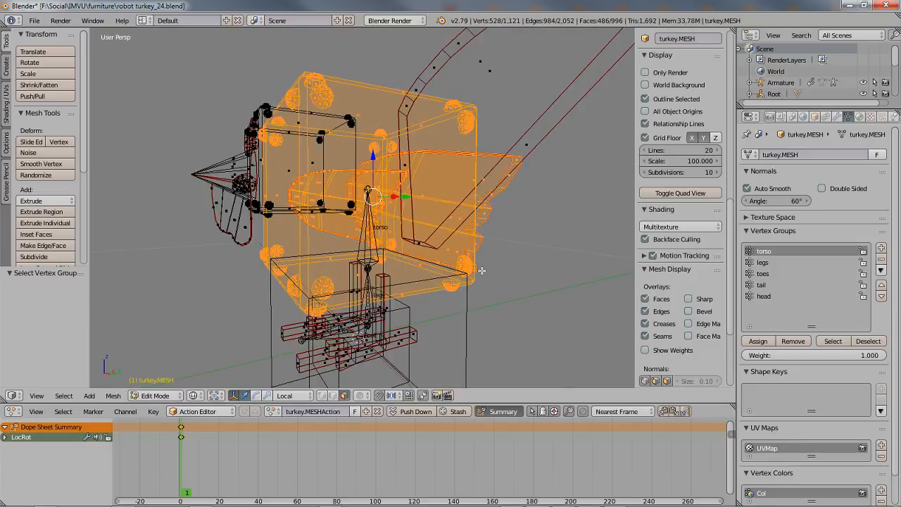
{"action": "left_click", "coordinate": [881, 251]}
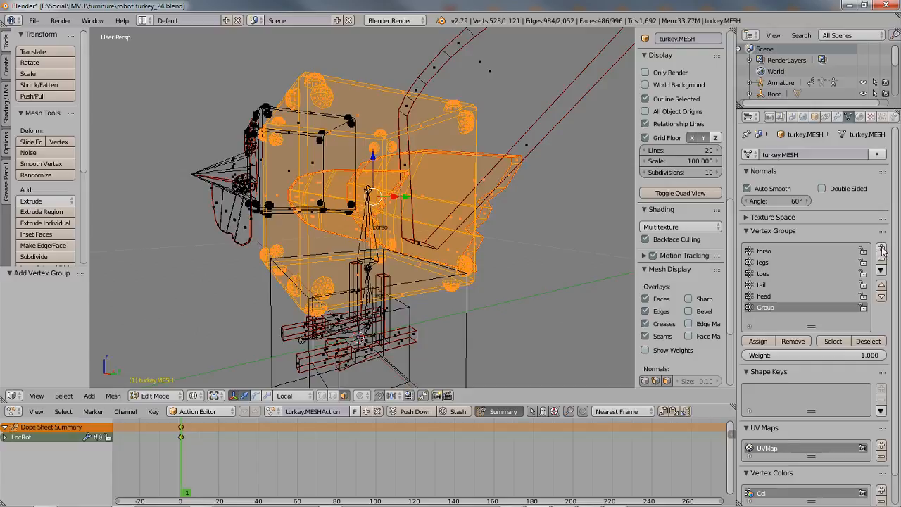
{"action": "double_click", "coordinate": [765, 308]}
{"action": "type", "text": "wings"}
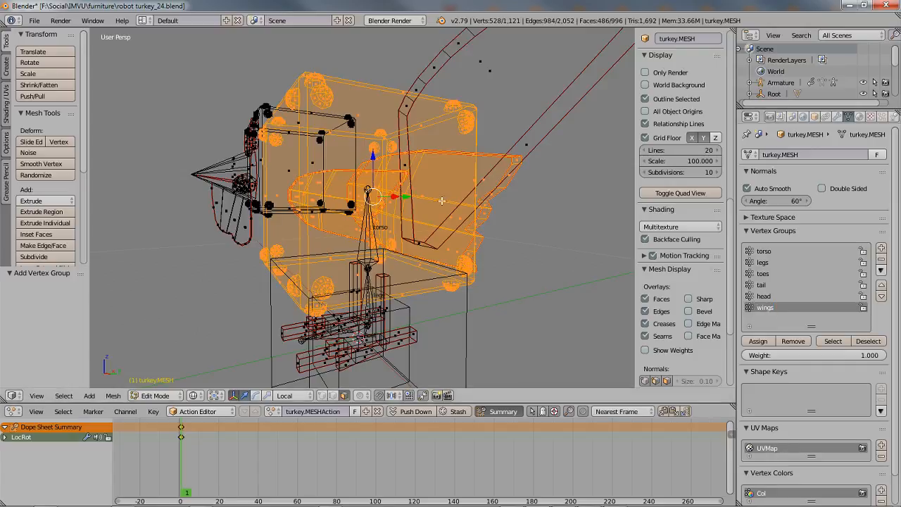
Clear the selection and lasso-select both wings in the orthographic right view, then inspect the selection in perspective
{"action": "middle_click_drag", "start_coordinate": [422, 211], "coordinate": [480, 219]}
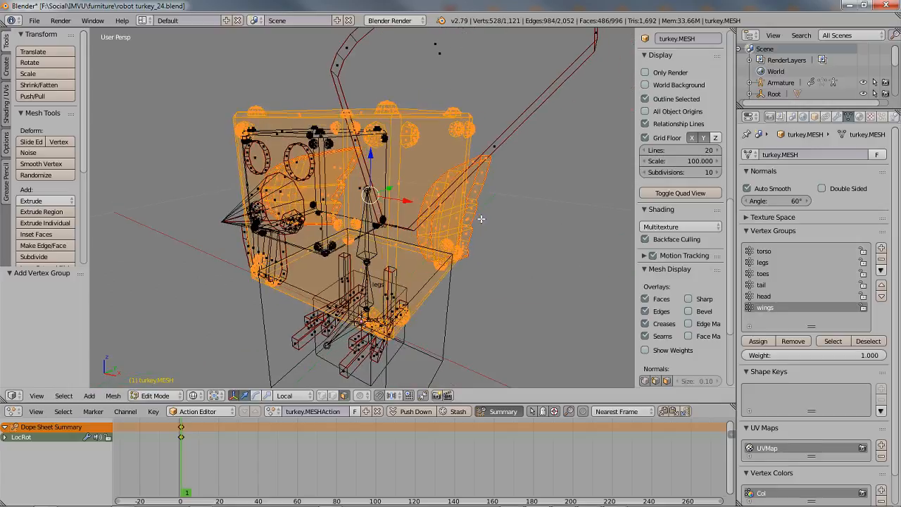
{"action": "scroll", "coordinate": [481, 219], "scroll_direction": "up", "scroll_amount": 2}
{"action": "key", "text": "KP_3"}
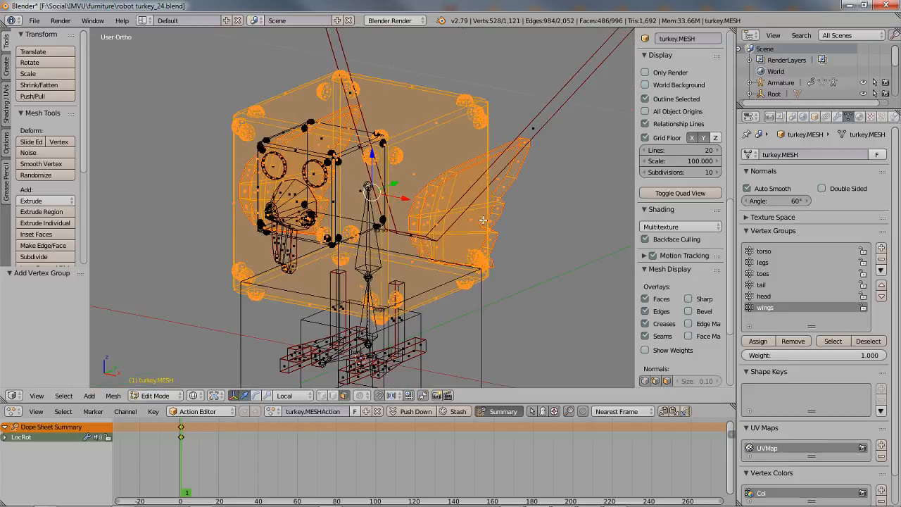
{"action": "scroll", "coordinate": [482, 219], "scroll_direction": "up", "scroll_amount": 3}
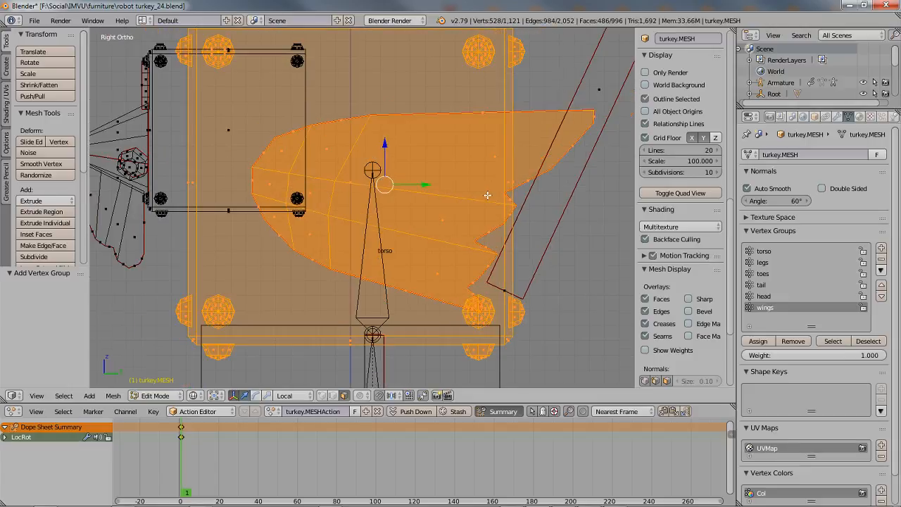
{"action": "key", "text": "a"}
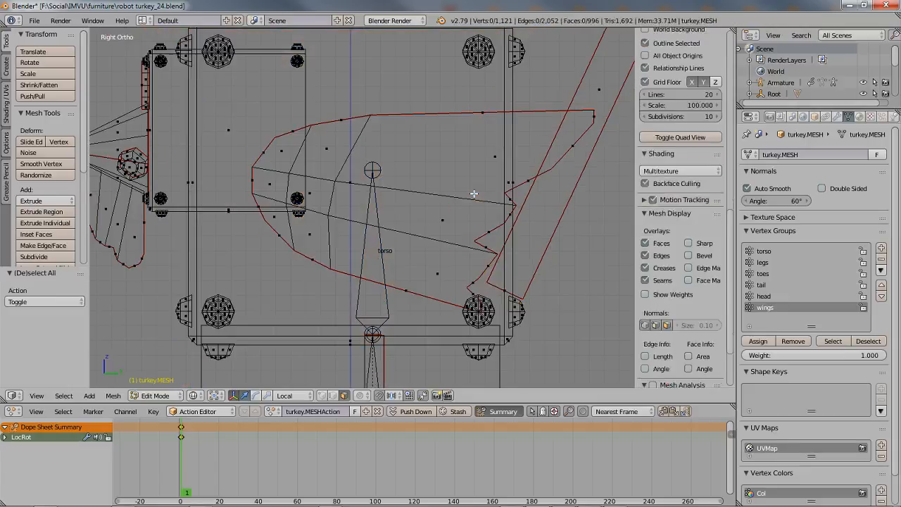
{"action": "middle_click_drag", "start_coordinate": [467, 188], "coordinate": [425, 199], "text": "shift"}
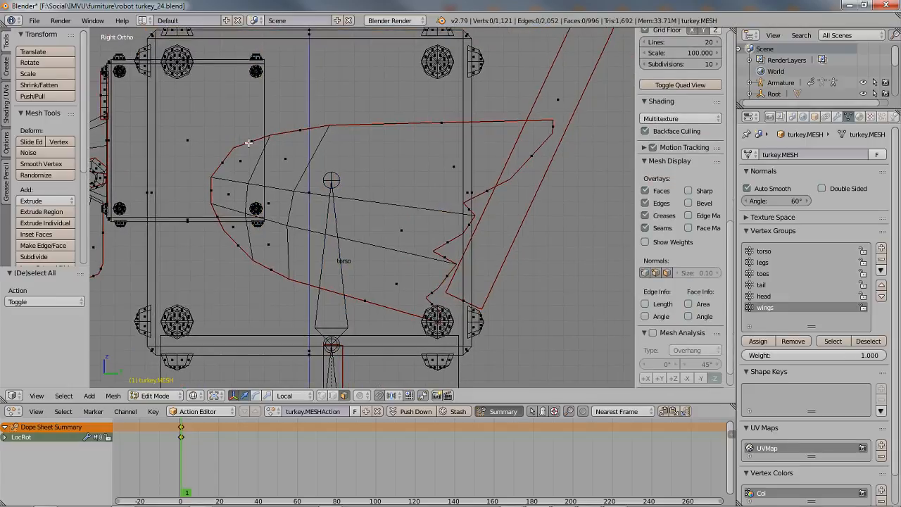
{"action": "mouse_move", "coordinate": [246, 128]}
{"action": "left_mouse_down", "text": "ctrl"}
{"action": "mouse_move", "coordinate": [204, 164]}
{"action": "mouse_move", "coordinate": [206, 182]}
{"action": "left_mouse_up", "text": "ctrl"}
{"action": "mouse_move", "coordinate": [209, 203]}
{"action": "left_mouse_down", "text": "ctrl"}
{"action": "mouse_move", "coordinate": [250, 285]}
{"action": "mouse_move", "coordinate": [275, 301]}
{"action": "mouse_move", "coordinate": [425, 328]}
{"action": "mouse_move", "coordinate": [463, 301]}
{"action": "mouse_move", "coordinate": [568, 133]}
{"action": "mouse_move", "coordinate": [556, 105]}
{"action": "mouse_move", "coordinate": [300, 112]}
{"action": "mouse_move", "coordinate": [262, 124]}
{"action": "left_mouse_up", "text": "ctrl"}
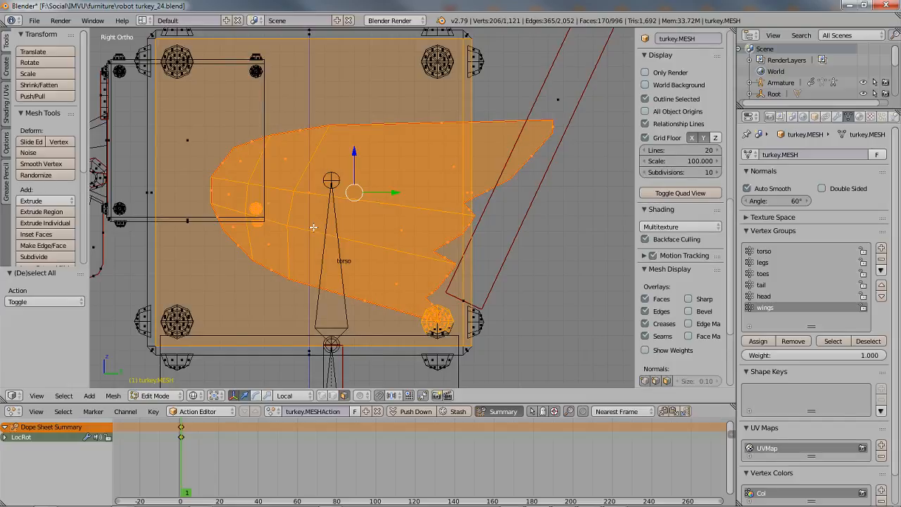
{"action": "key", "text": "KP_5"}
{"action": "middle_click_drag", "start_coordinate": [312, 220], "coordinate": [337, 268]}
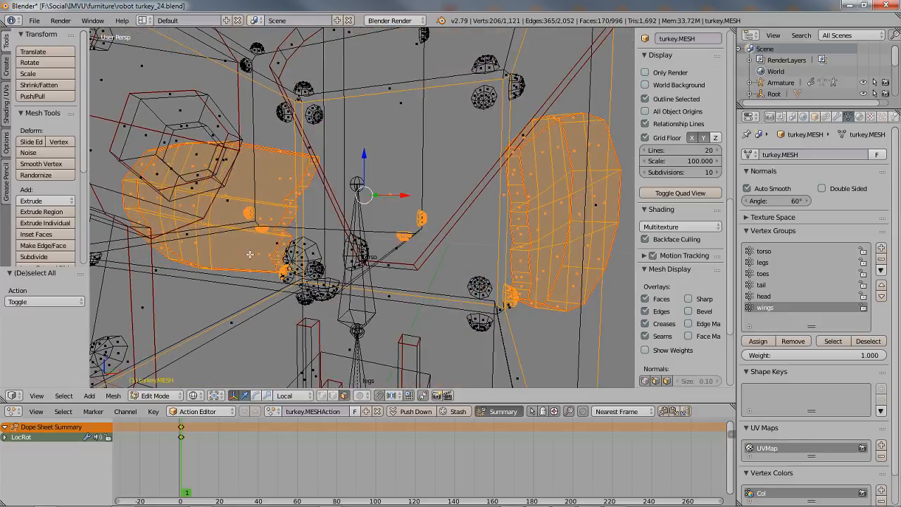
{"action": "key", "text": "c"}
{"action": "scroll", "coordinate": [399, 233], "scroll_direction": "down", "scroll_amount": 10}
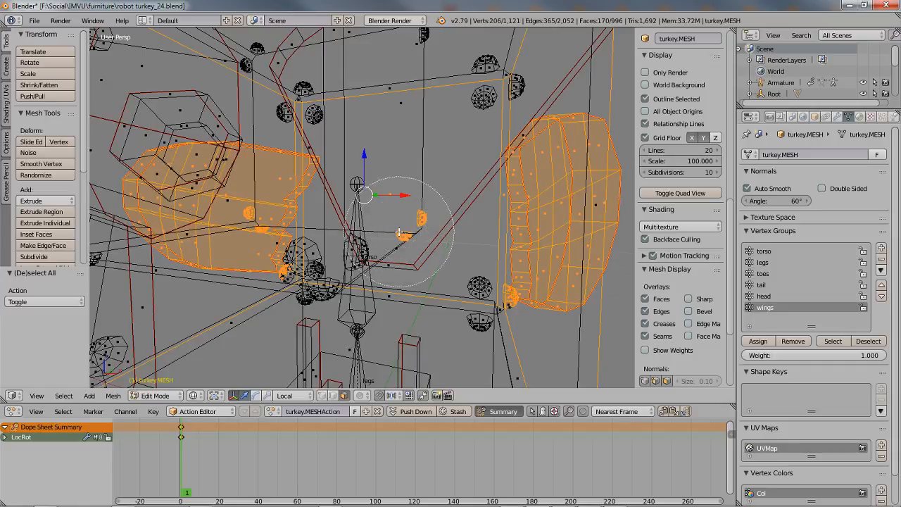
{"action": "scroll", "coordinate": [401, 236], "scroll_direction": "up", "scroll_amount": 7}
{"action": "scroll", "coordinate": [401, 235], "scroll_direction": "down", "scroll_amount": 9}
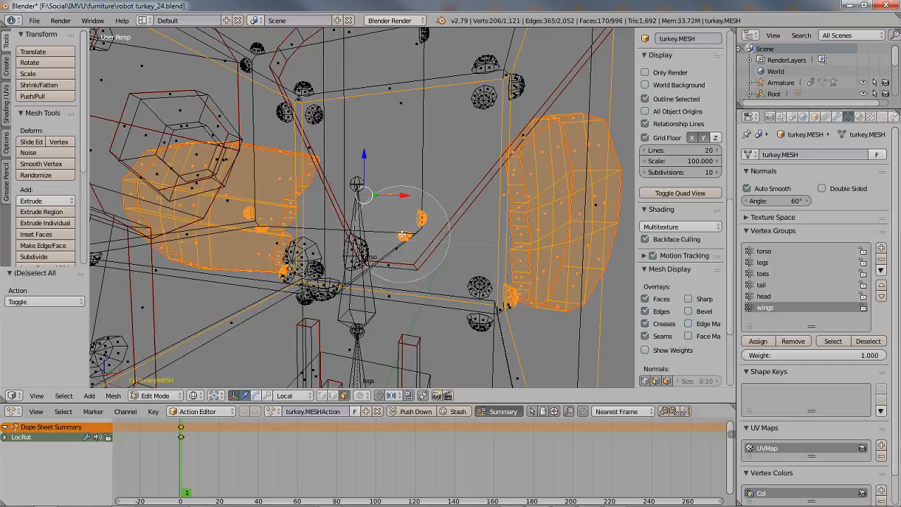
{"action": "scroll", "coordinate": [404, 233], "scroll_direction": "up", "scroll_amount": 6}
{"action": "scroll", "coordinate": [403, 233], "scroll_direction": "up", "scroll_amount": 3}
{"action": "key", "text": "Escape"}
{"action": "left_click", "coordinate": [63, 396]}
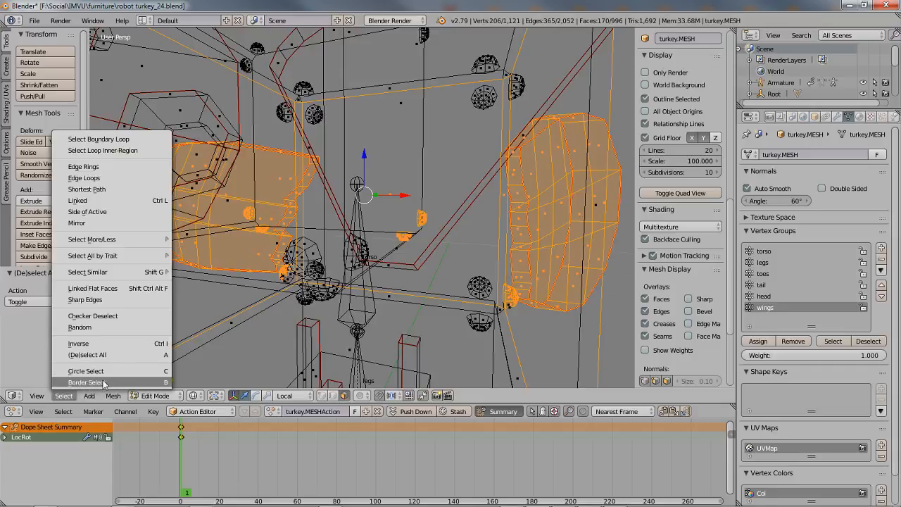
{"action": "left_click", "coordinate": [65, 396]}
{"action": "left_click", "coordinate": [161, 384]}
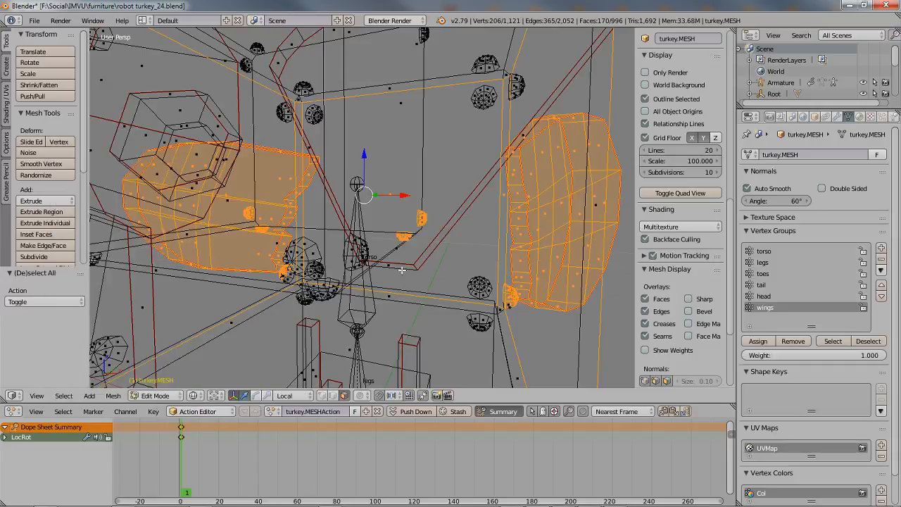
Circle-deselect the two unwanted rivets at one lower rear corner of the head box
{"action": "key", "text": "c"}
{"action": "scroll", "coordinate": [416, 221], "scroll_direction": "up", "scroll_amount": 10}
{"action": "scroll", "coordinate": [401, 238], "scroll_direction": "down", "scroll_amount": 6}
{"action": "scroll", "coordinate": [404, 229], "scroll_direction": "up", "scroll_amount": 3}
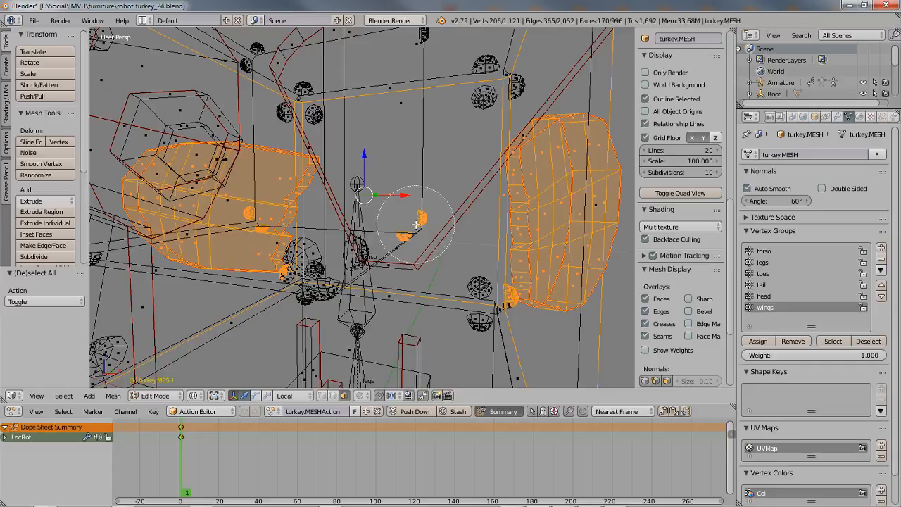
{"action": "middle_click", "coordinate": [417, 223]}
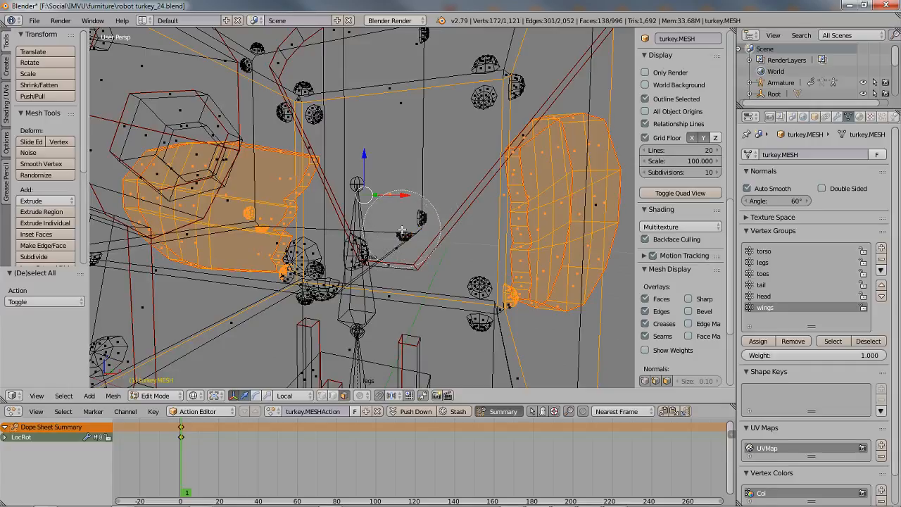
{"action": "right_click", "coordinate": [346, 301]}
Circle-deselect the unwanted rivet at the torso's lower rear corner beside the wing tip
{"action": "middle_click_drag", "start_coordinate": [414, 264], "coordinate": [411, 221]}
{"action": "scroll", "coordinate": [411, 221], "scroll_direction": "up", "scroll_amount": 3}
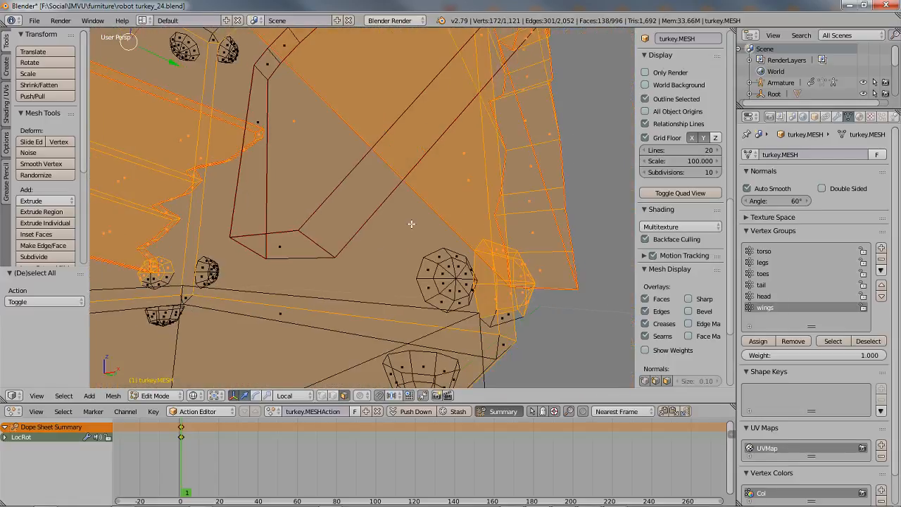
{"action": "middle_click_drag", "start_coordinate": [453, 255], "coordinate": [485, 274]}
{"action": "key", "text": "c"}
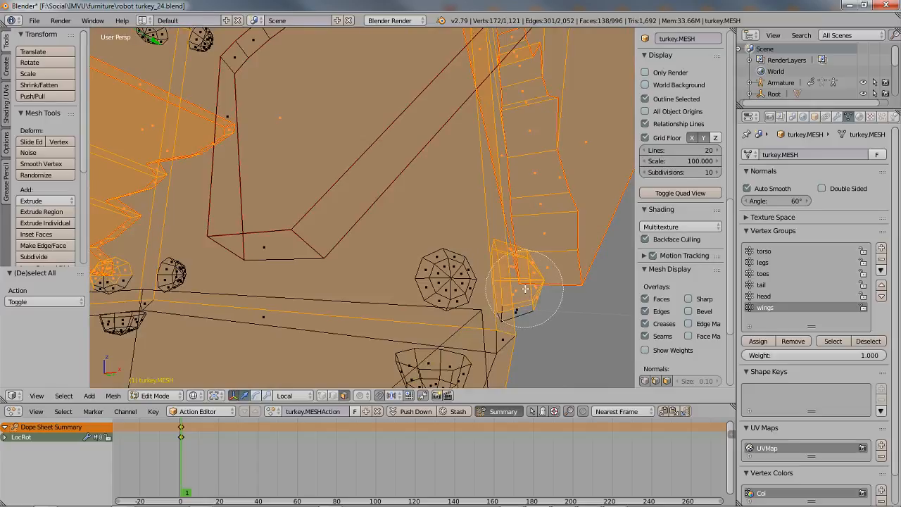
{"action": "middle_click", "coordinate": [490, 283]}
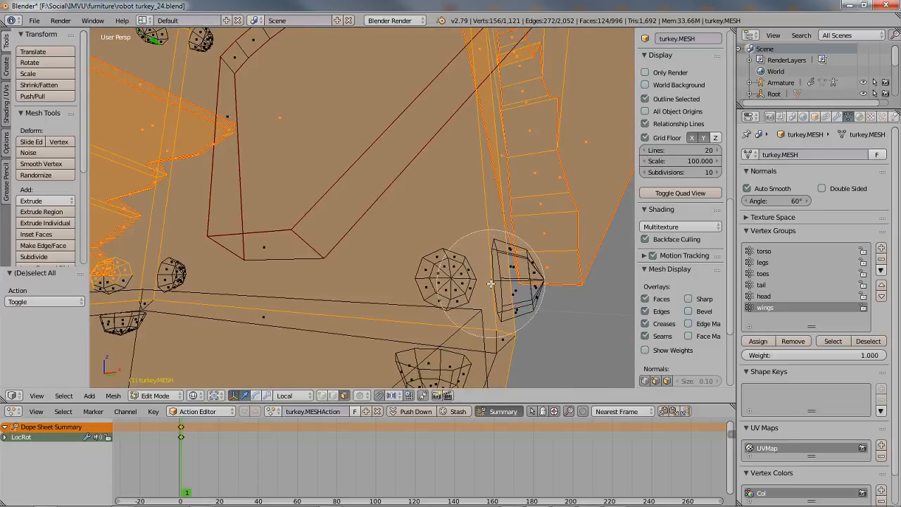
{"action": "right_click", "coordinate": [490, 284]}
Circle-deselect the unwanted rivets at the opposite lower rear corner of the head box
{"action": "mouse_move", "coordinate": [441, 263]}
{"action": "middle_mouse_down"}
{"action": "mouse_move", "coordinate": [345, 256]}
{"action": "mouse_move", "coordinate": [349, 247]}
{"action": "mouse_move", "coordinate": [313, 209]}
{"action": "middle_mouse_up"}
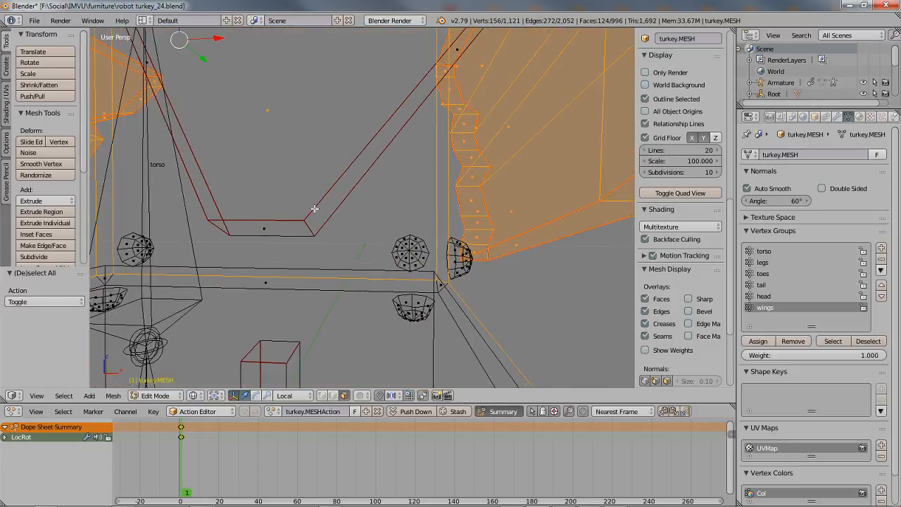
{"action": "scroll", "coordinate": [284, 157], "scroll_direction": "down", "scroll_amount": 2}
{"action": "middle_click_drag", "start_coordinate": [290, 168], "coordinate": [359, 240], "text": "shift"}
{"action": "middle_click_drag", "start_coordinate": [235, 247], "coordinate": [350, 227], "text": "shift"}
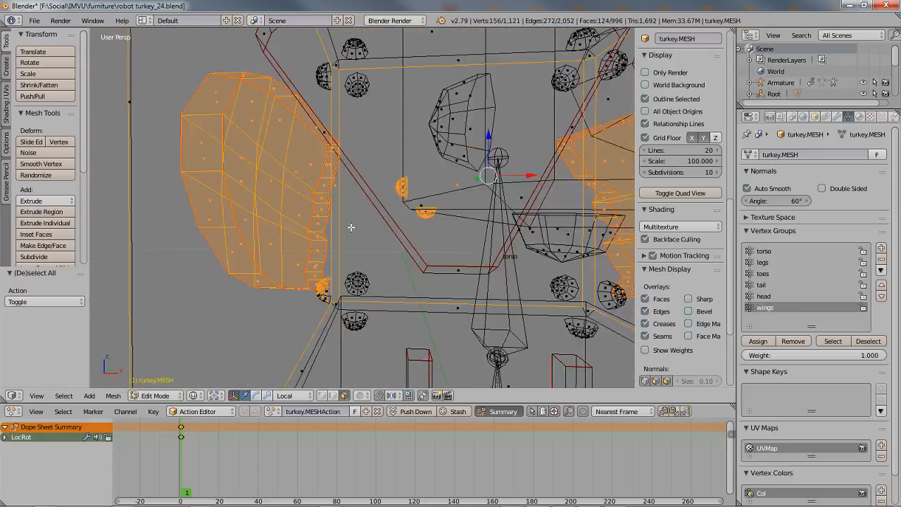
{"action": "scroll", "coordinate": [362, 228], "scroll_direction": "up", "scroll_amount": 2}
{"action": "scroll", "coordinate": [362, 227], "scroll_direction": "down", "scroll_amount": 2}
{"action": "key", "text": "c"}
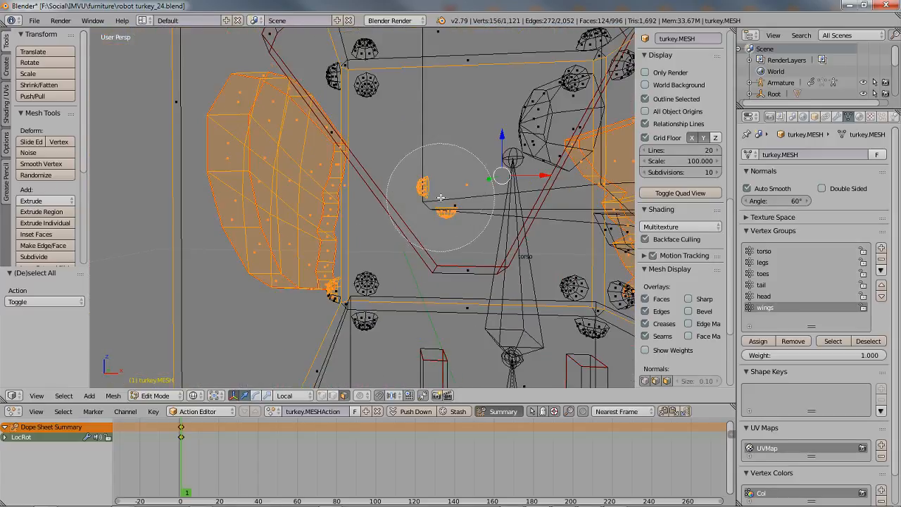
{"action": "middle_click", "coordinate": [440, 197]}
{"action": "right_click", "coordinate": [440, 197]}
Circle-deselect the unwanted torso corner rivet beside the other wing's tip
{"action": "scroll", "coordinate": [388, 227], "scroll_direction": "up", "scroll_amount": 4}
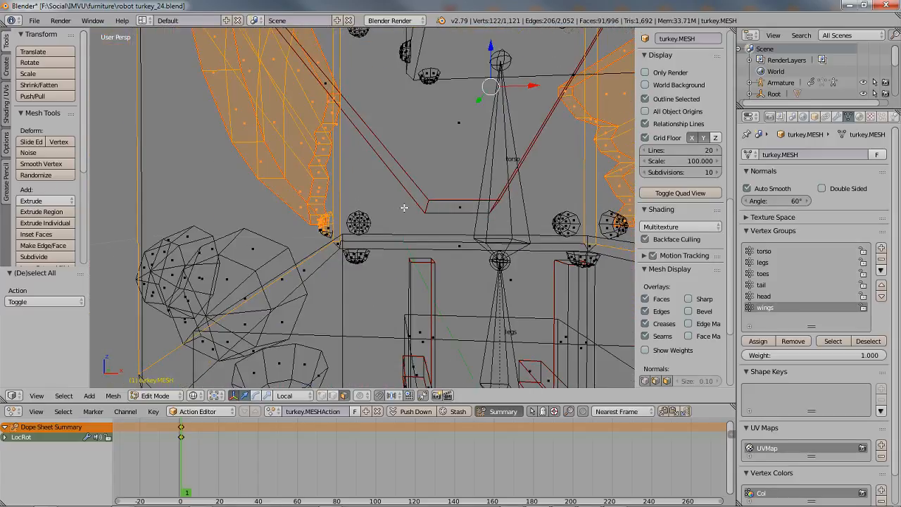
{"action": "mouse_move", "coordinate": [388, 227]}
{"action": "middle_mouse_down"}
{"action": "mouse_move", "coordinate": [372, 255]}
{"action": "mouse_move", "coordinate": [384, 255]}
{"action": "mouse_move", "coordinate": [236, 264]}
{"action": "mouse_move", "coordinate": [240, 292]}
{"action": "mouse_move", "coordinate": [243, 260]}
{"action": "mouse_move", "coordinate": [261, 266]}
{"action": "middle_mouse_up"}
{"action": "key", "text": "c"}
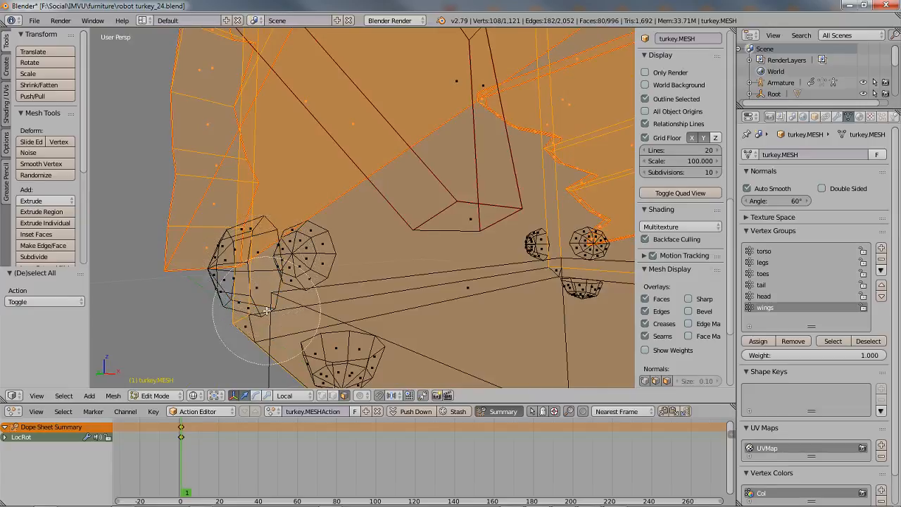
{"action": "middle_click_drag", "start_coordinate": [269, 305], "coordinate": [278, 170]}
In solid shading, deselect the torso box faces still selected around both wings, then return to wireframe shading
{"action": "key", "text": "z"}
{"action": "scroll", "coordinate": [293, 186], "scroll_direction": "down", "scroll_amount": 5}
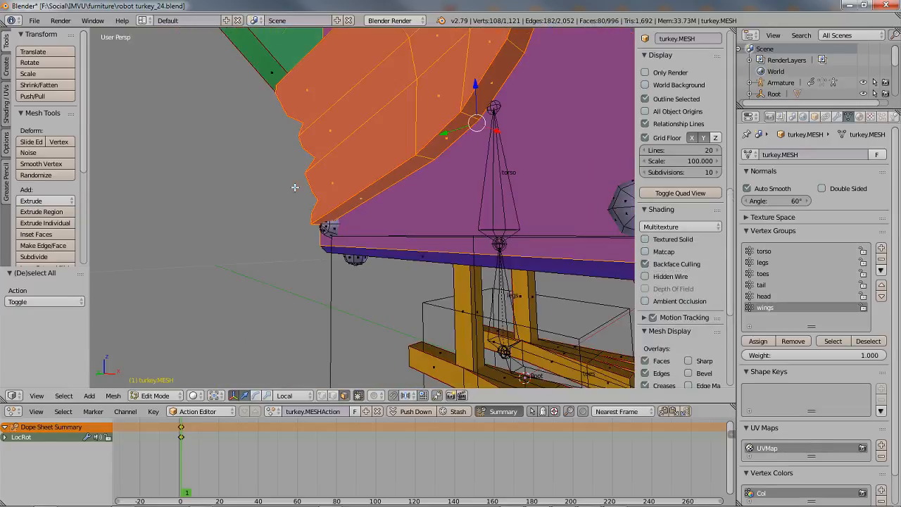
{"action": "middle_click_drag", "start_coordinate": [364, 158], "coordinate": [295, 142]}
{"action": "middle_click_drag", "start_coordinate": [295, 142], "coordinate": [305, 201], "text": "shift"}
{"action": "right_click", "coordinate": [327, 137], "text": "shift"}
{"action": "middle_click_drag", "start_coordinate": [257, 165], "coordinate": [368, 191]}
{"action": "right_click", "coordinate": [326, 176], "text": "shift"}
{"action": "middle_click_drag", "start_coordinate": [185, 184], "coordinate": [377, 207]}
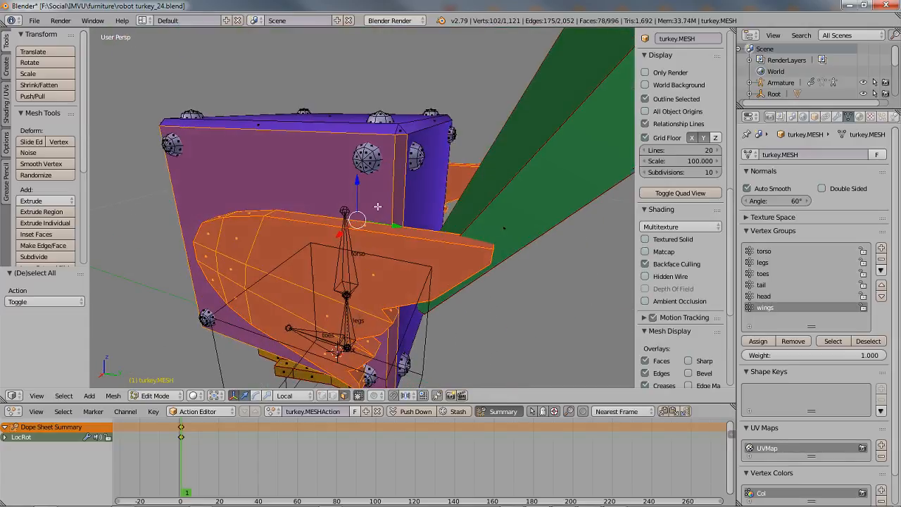
{"action": "right_click", "coordinate": [399, 179], "text": "shift"}
{"action": "right_click", "coordinate": [355, 183], "text": "shift"}
{"action": "scroll", "coordinate": [211, 238], "scroll_direction": "down", "scroll_amount": 2}
{"action": "middle_click_drag", "start_coordinate": [197, 242], "coordinate": [397, 221]}
{"action": "key", "text": "z"}
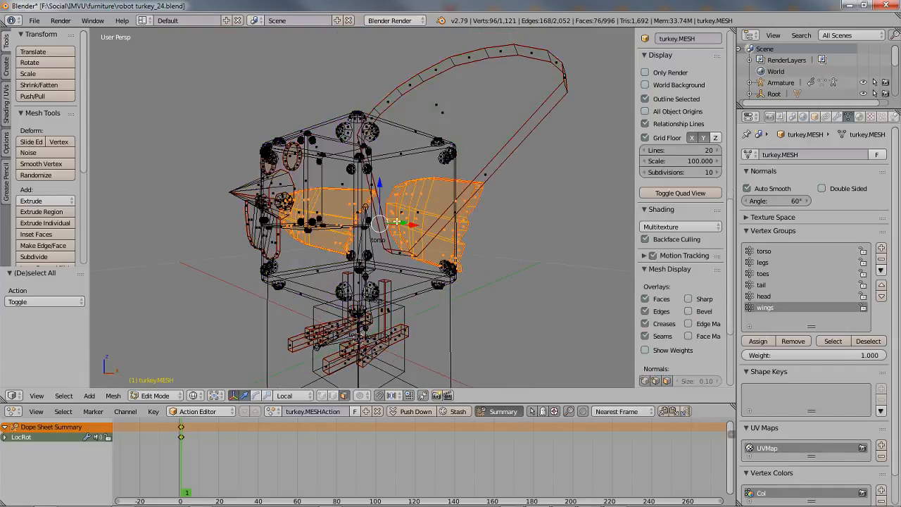
{"action": "scroll", "coordinate": [396, 221], "scroll_direction": "up", "scroll_amount": 2}
{"action": "middle_click_drag", "start_coordinate": [447, 238], "coordinate": [403, 246]}
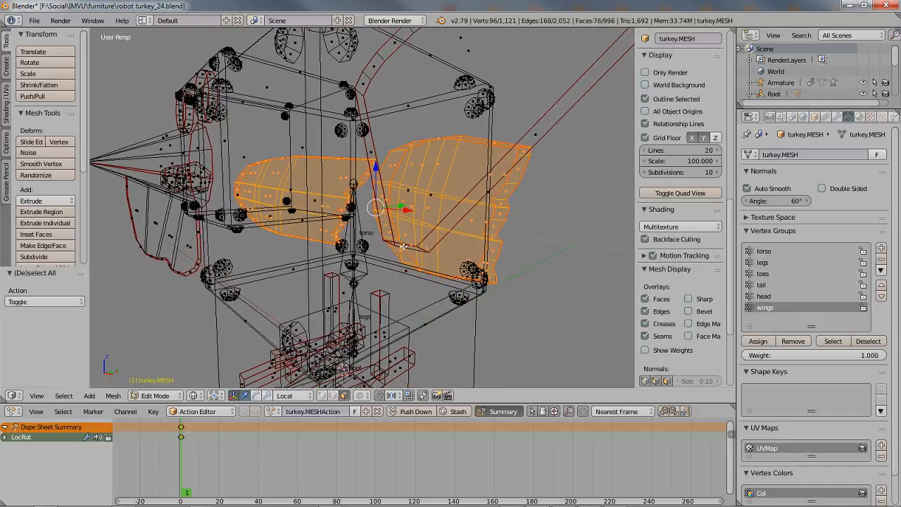
Assign the selected geometry to the wings vertex group and check it by deselecting and selecting the group's members
{"action": "left_click", "coordinate": [759, 342]}
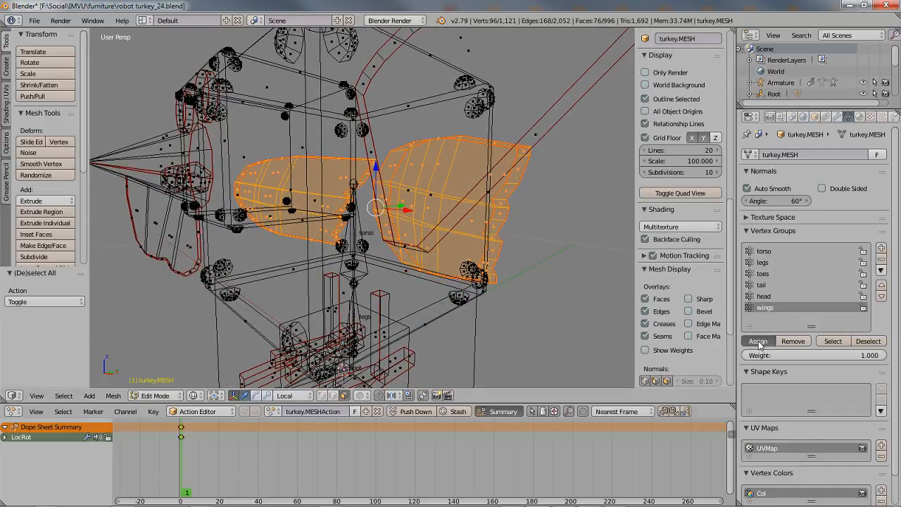
{"action": "left_click", "coordinate": [864, 342]}
{"action": "left_click", "coordinate": [832, 342]}
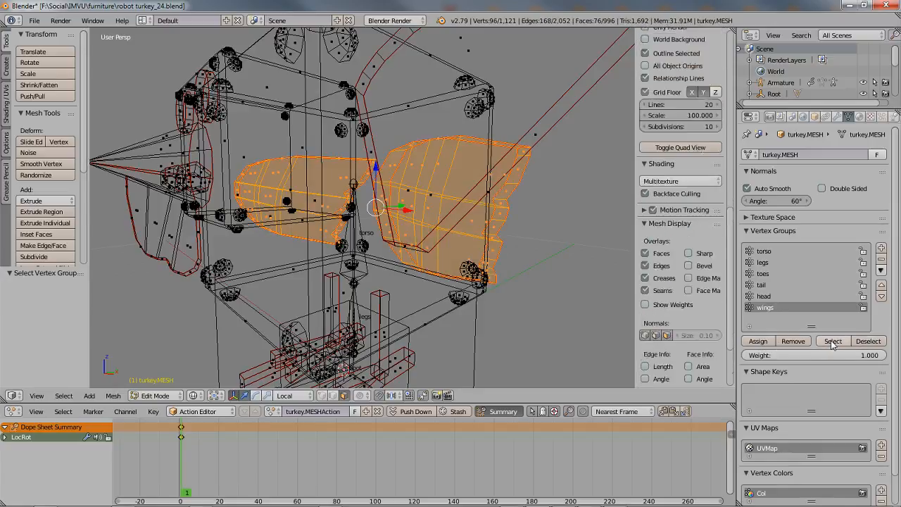
{"action": "left_click", "coordinate": [870, 342]}
Clear the whole selection and select only the wings vertex group's members
{"action": "scroll", "coordinate": [679, 211], "scroll_direction": "down", "scroll_amount": 2}
{"action": "key", "text": "a"}
{"action": "key", "text": "a"}
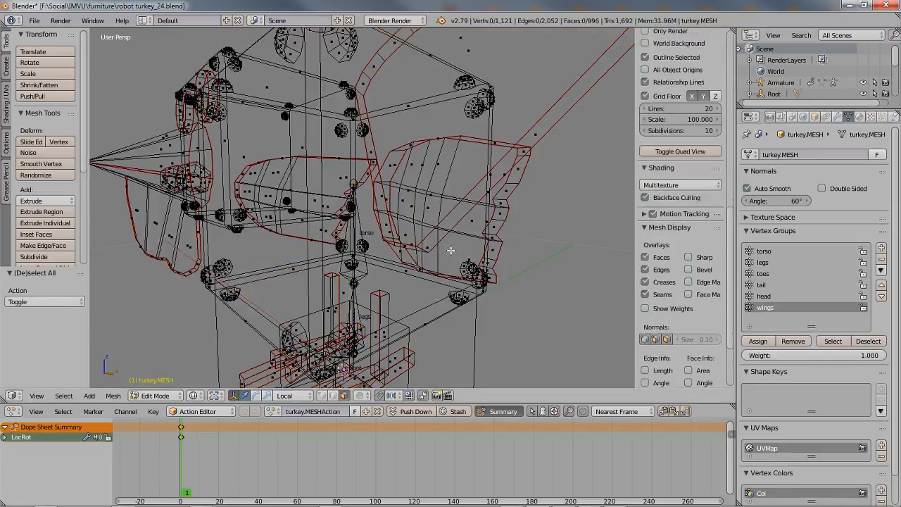
{"action": "scroll", "coordinate": [451, 250], "scroll_direction": "down", "scroll_amount": 3}
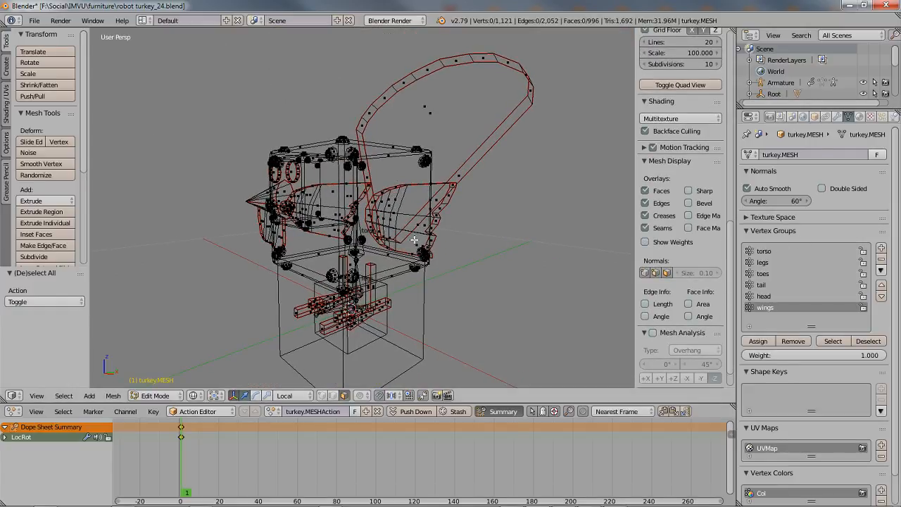
{"action": "scroll", "coordinate": [414, 240], "scroll_direction": "up", "scroll_amount": 1}
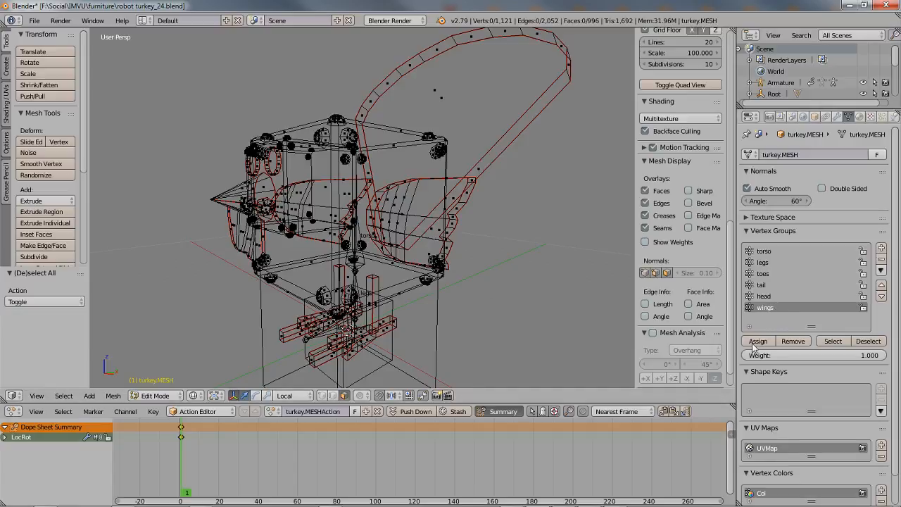
{"action": "left_click", "coordinate": [827, 341]}
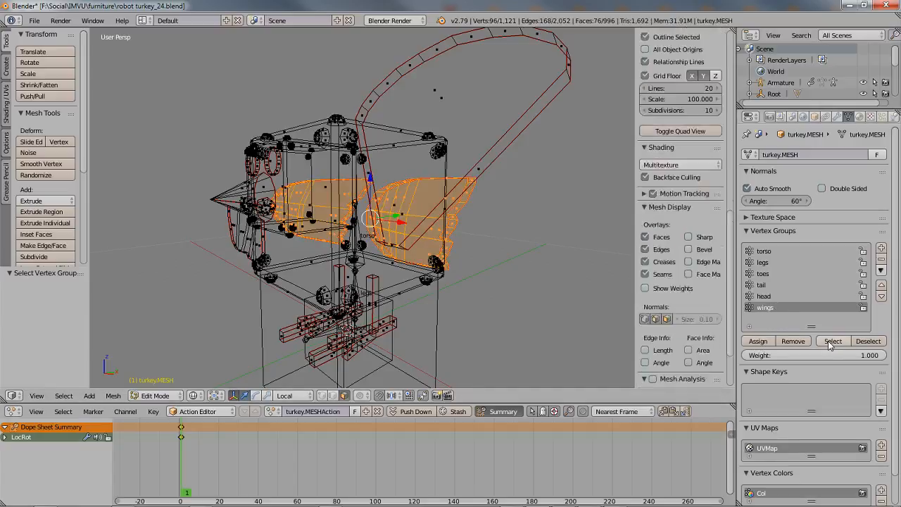
Remove the selected wings geometry from the torso vertex group and check the group by deselecting and selecting its members
{"action": "left_click", "coordinate": [764, 252]}
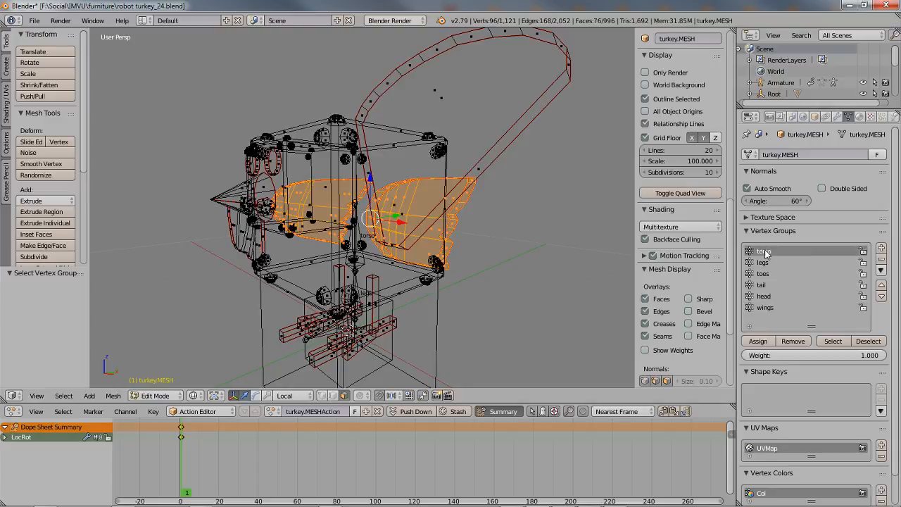
{"action": "left_click", "coordinate": [791, 344]}
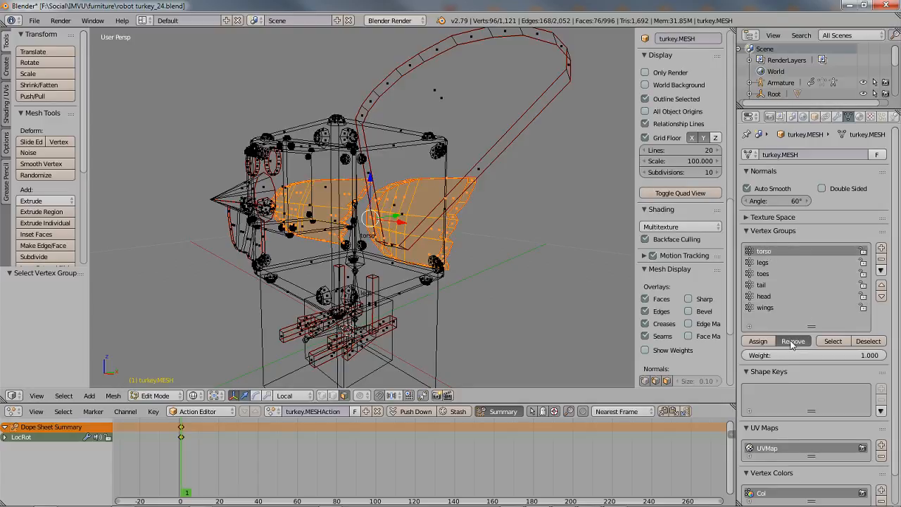
{"action": "left_click", "coordinate": [868, 342]}
{"action": "left_click", "coordinate": [833, 341]}
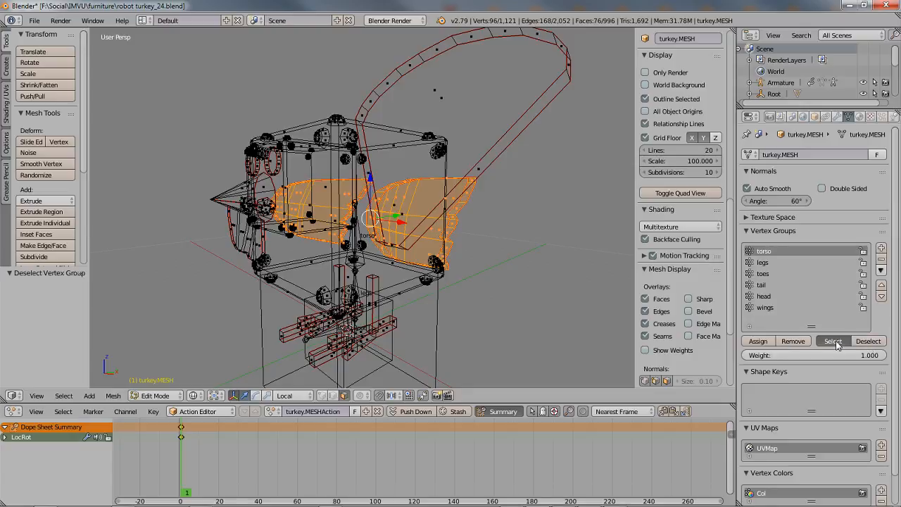
{"action": "left_click", "coordinate": [872, 342]}
{"action": "left_click", "coordinate": [833, 341]}
Clear the whole selection and select only the torso vertex group's members, repeating the check from a slightly different angle
{"action": "key", "text": "a"}
{"action": "scroll", "coordinate": [679, 281], "scroll_direction": "down", "scroll_amount": 3}
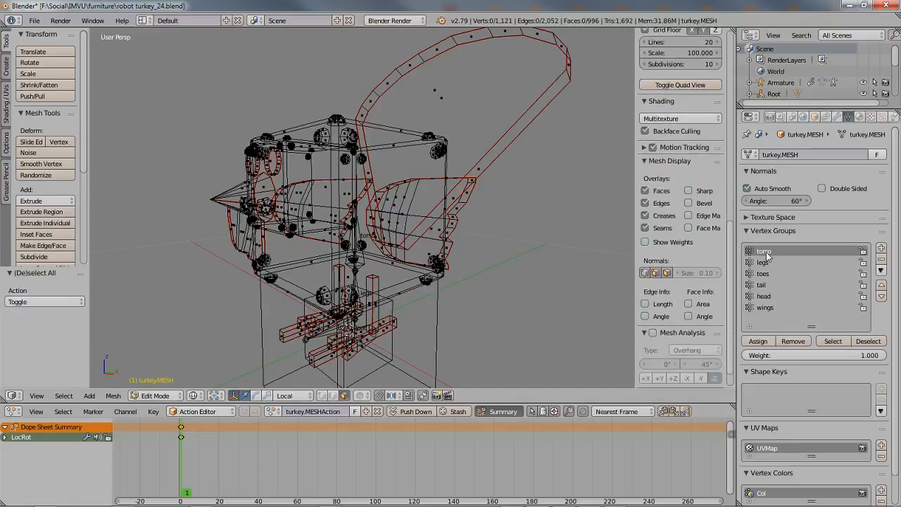
{"action": "left_click", "coordinate": [833, 341]}
{"action": "scroll", "coordinate": [679, 246], "scroll_direction": "up", "scroll_amount": 3}
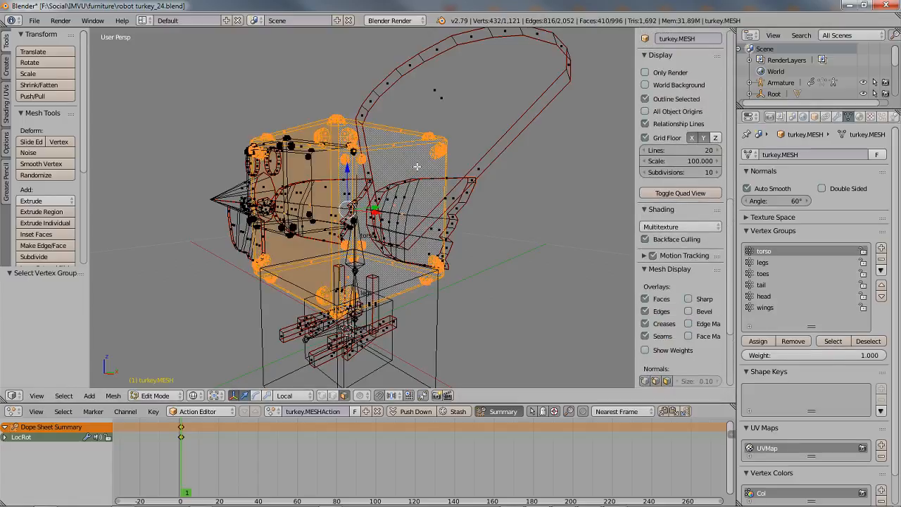
{"action": "mouse_move", "coordinate": [470, 244]}
{"action": "middle_mouse_down"}
{"action": "mouse_move", "coordinate": [409, 242]}
{"action": "mouse_move", "coordinate": [476, 237]}
{"action": "mouse_move", "coordinate": [466, 240]}
{"action": "middle_mouse_up"}
{"action": "key", "text": "a"}
{"action": "scroll", "coordinate": [697, 295], "scroll_direction": "down", "scroll_amount": 3}
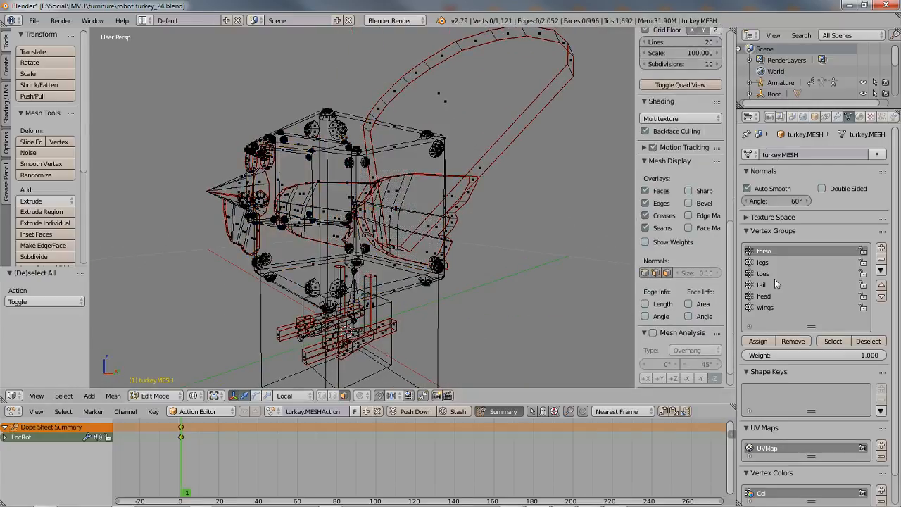
{"action": "left_click", "coordinate": [832, 342]}
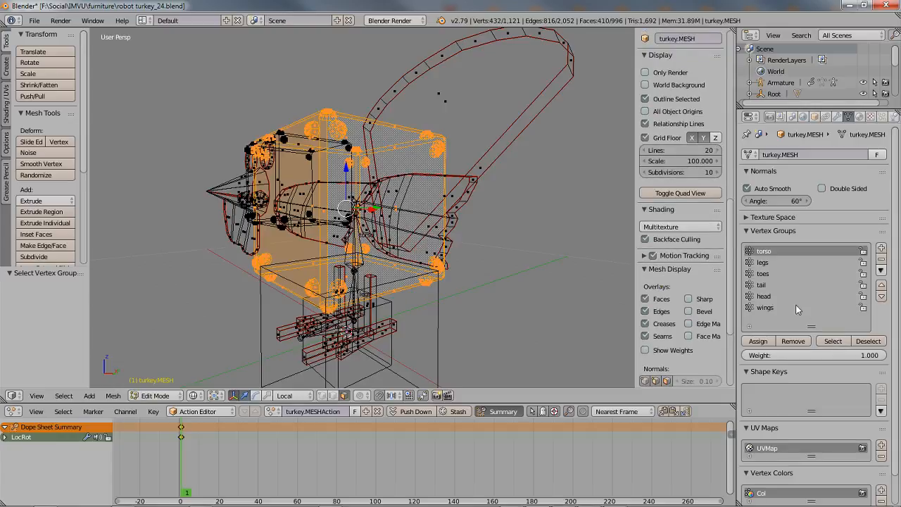
Add the members of the legs and toes vertex groups to the torso selection
{"action": "left_click", "coordinate": [765, 264]}
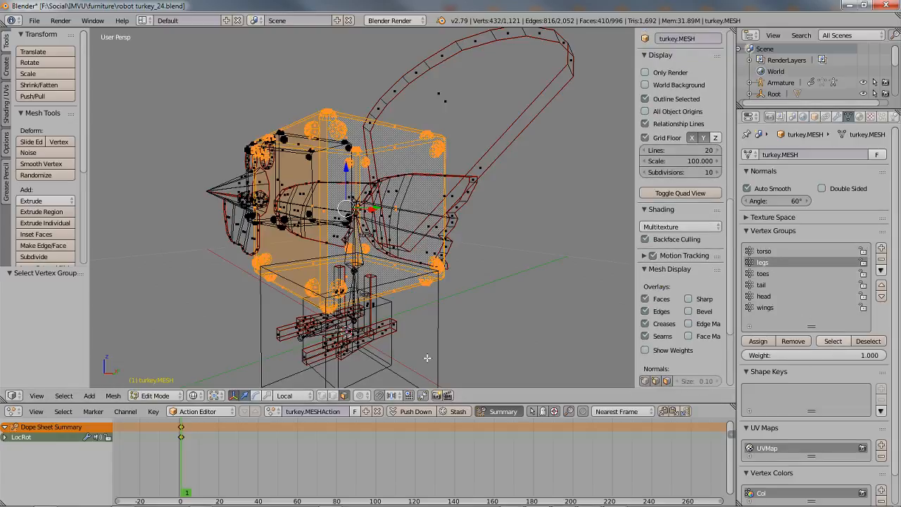
{"action": "middle_click_drag", "start_coordinate": [363, 328], "coordinate": [364, 294]}
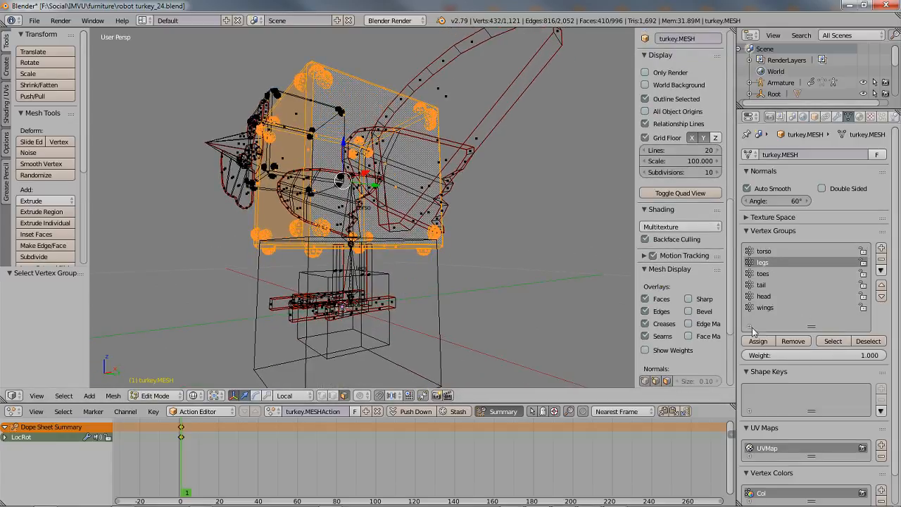
{"action": "left_click", "coordinate": [833, 342]}
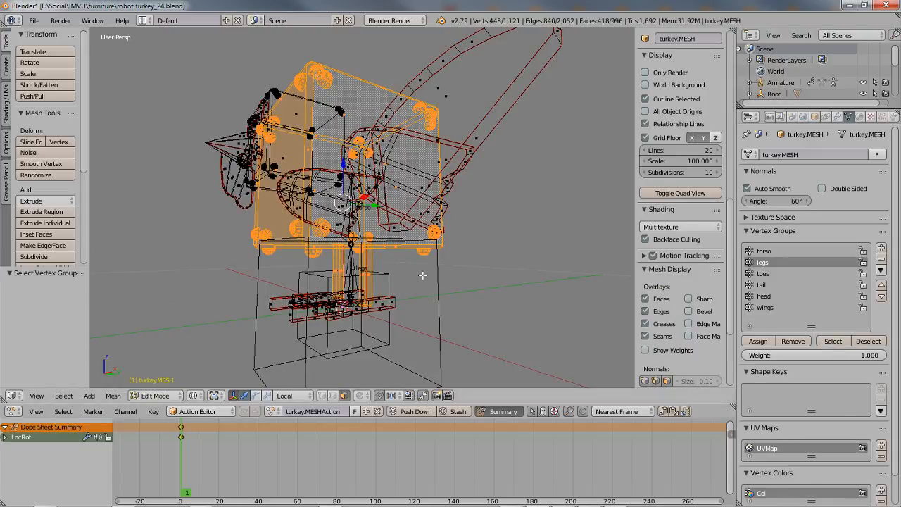
{"action": "left_click", "coordinate": [767, 274]}
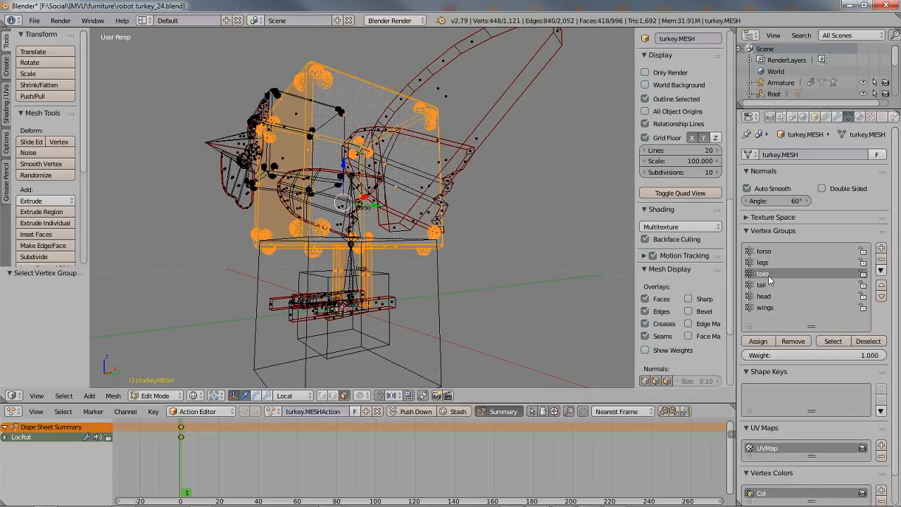
{"action": "left_click", "coordinate": [833, 341]}
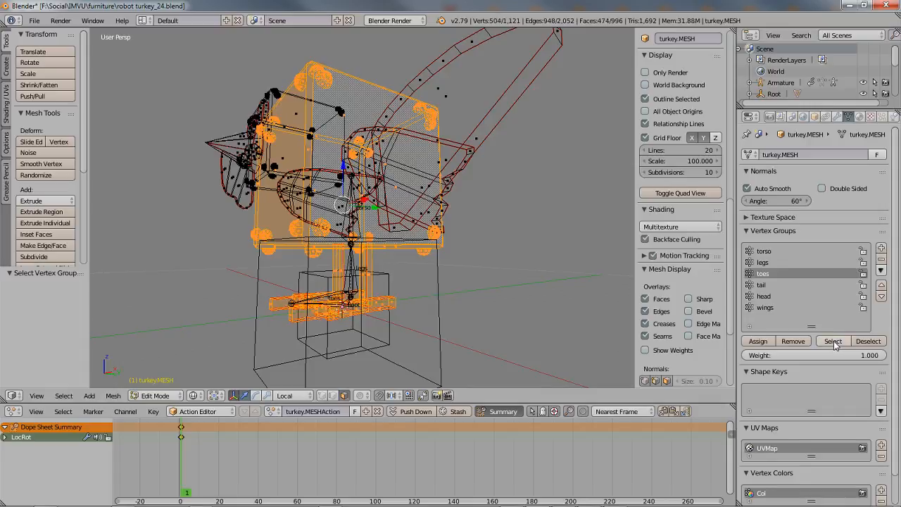
Add the members of the tail, head and wings vertex groups to the selection
{"action": "left_click", "coordinate": [790, 284]}
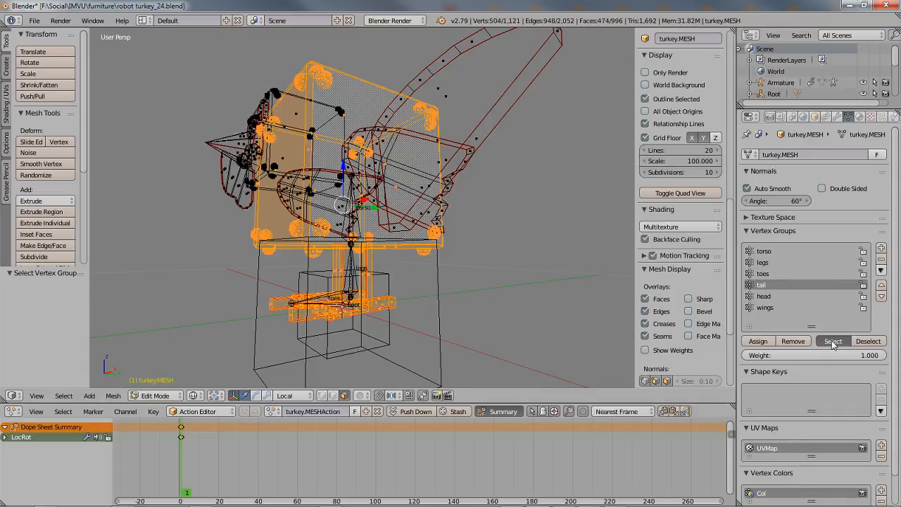
{"action": "left_click", "coordinate": [833, 341]}
{"action": "left_click", "coordinate": [767, 296]}
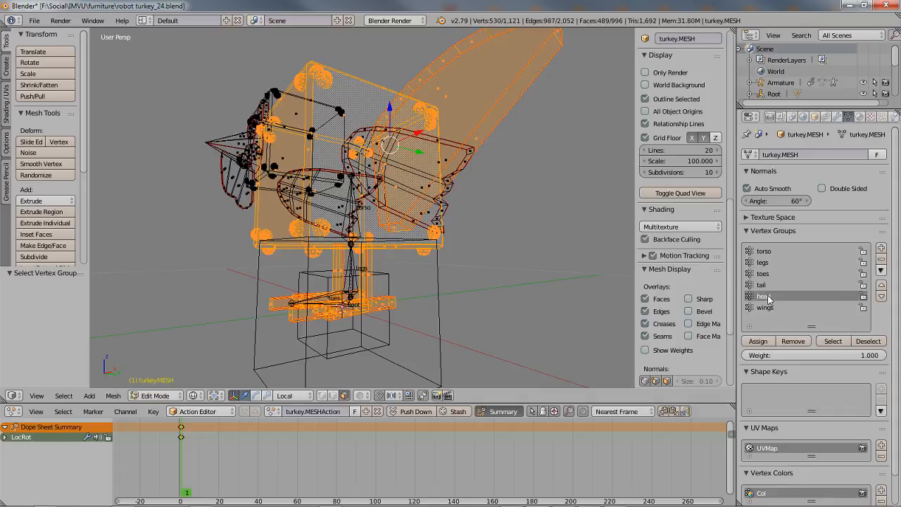
{"action": "left_click", "coordinate": [833, 341]}
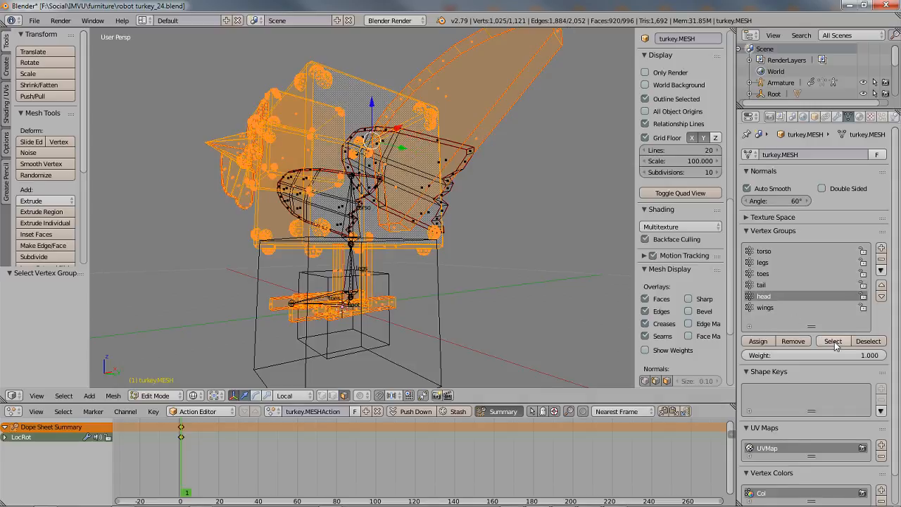
{"action": "left_click", "coordinate": [767, 307]}
{"action": "left_click", "coordinate": [832, 342]}
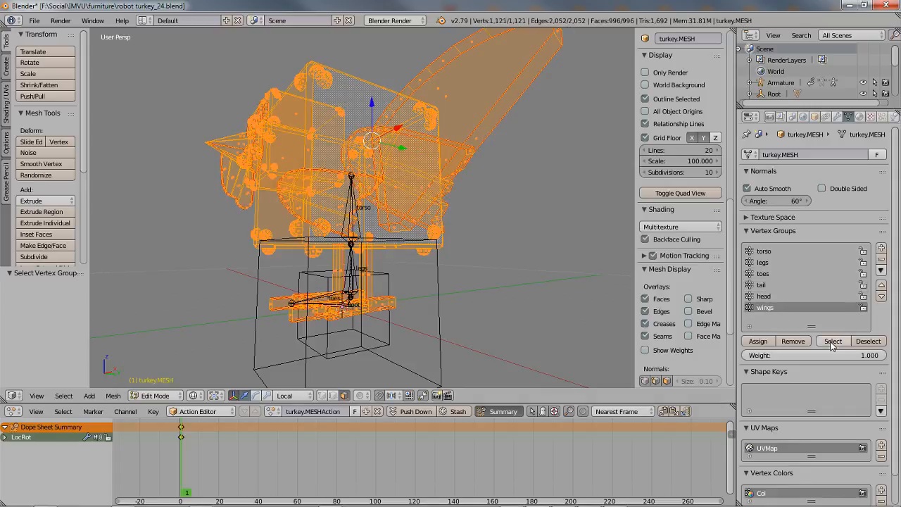
Return the turkey mesh to Object Mode, add the Root node to the selection and switch to solid shading
{"action": "mouse_move", "coordinate": [352, 169]}
{"action": "middle_mouse_down"}
{"action": "mouse_move", "coordinate": [329, 164]}
{"action": "mouse_move", "coordinate": [401, 162]}
{"action": "mouse_move", "coordinate": [336, 164]}
{"action": "middle_mouse_up"}
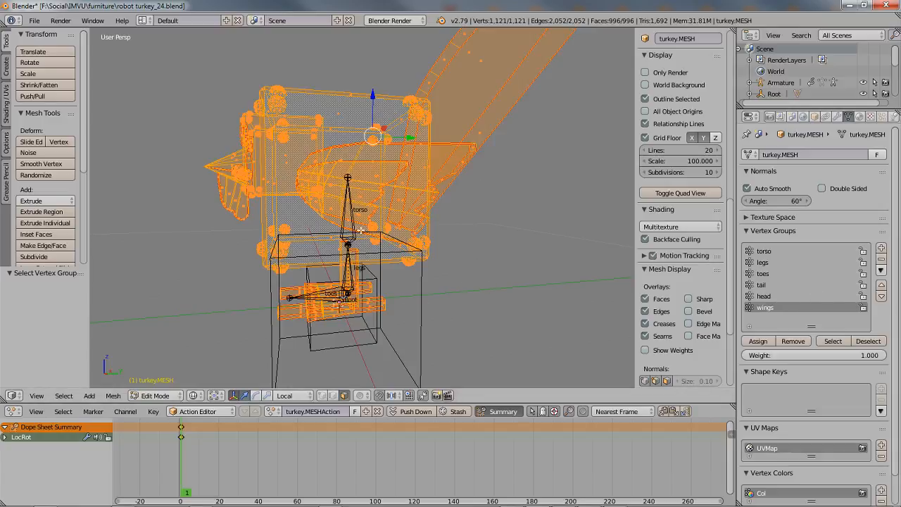
{"action": "key", "text": "Tab"}
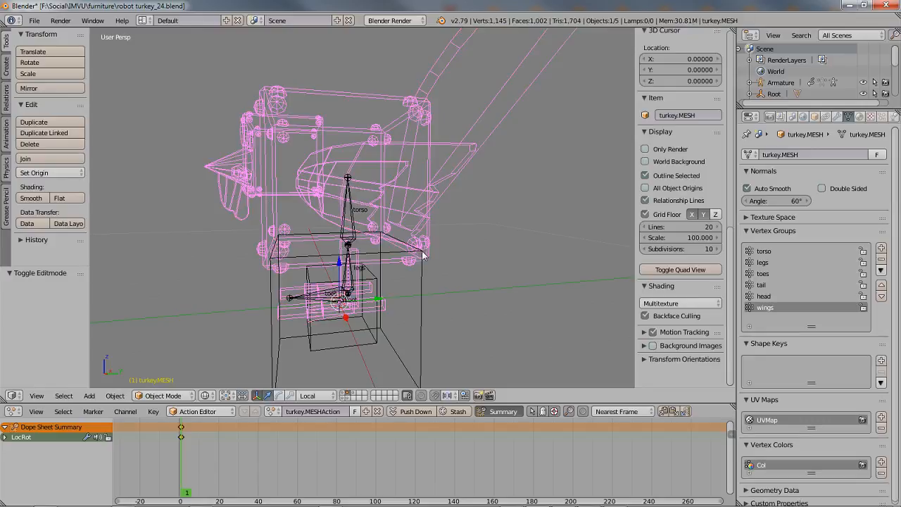
{"action": "middle_click_drag", "start_coordinate": [422, 255], "coordinate": [447, 249]}
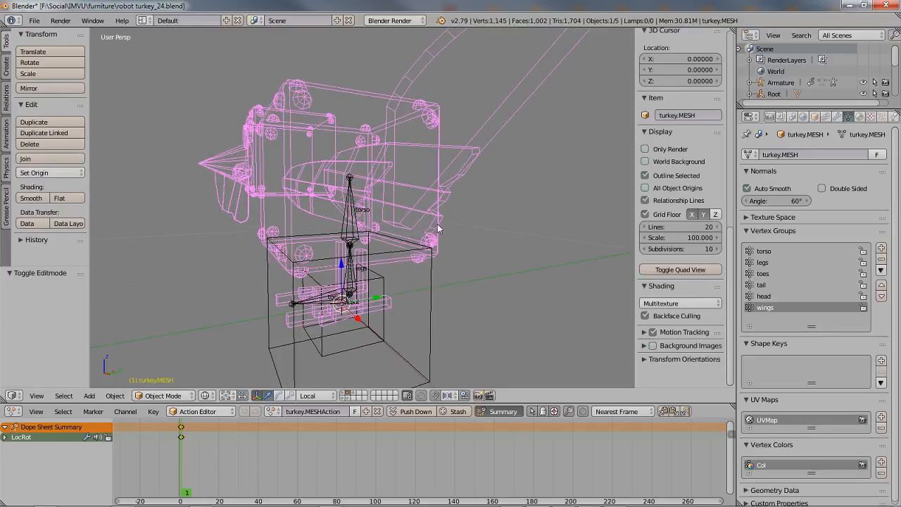
{"action": "right_click", "coordinate": [430, 310], "text": "shift"}
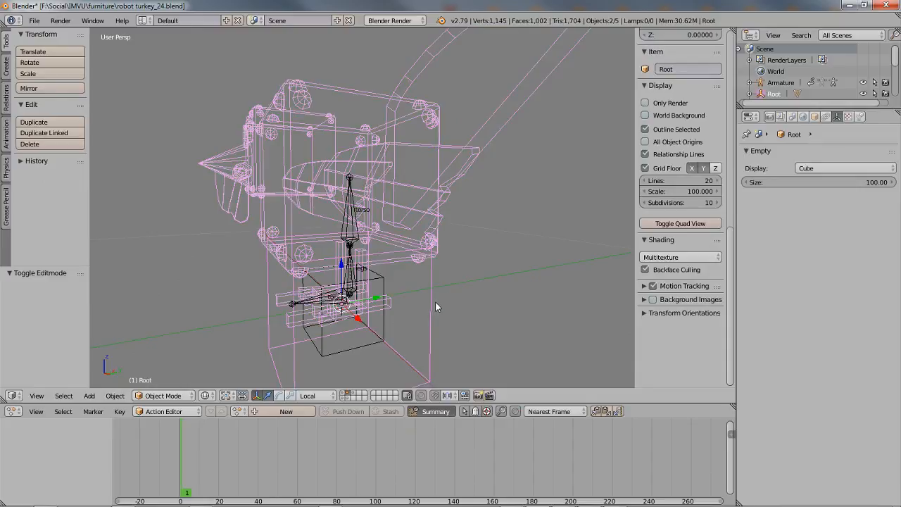
{"action": "key", "text": "z"}
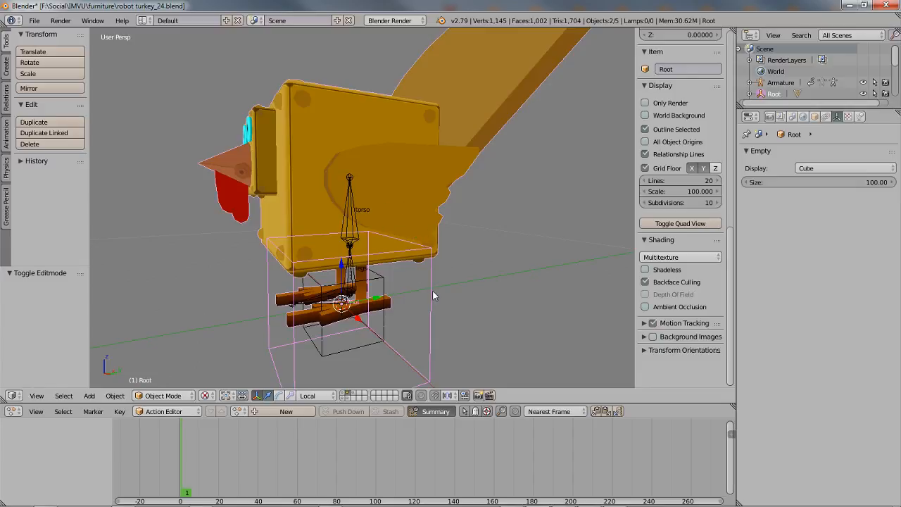
Select only the turkey mesh, enter Edit Mode with all geometry selected, and examine the model from the side and front
{"action": "right_click", "coordinate": [391, 131]}
{"action": "key", "text": "Tab"}
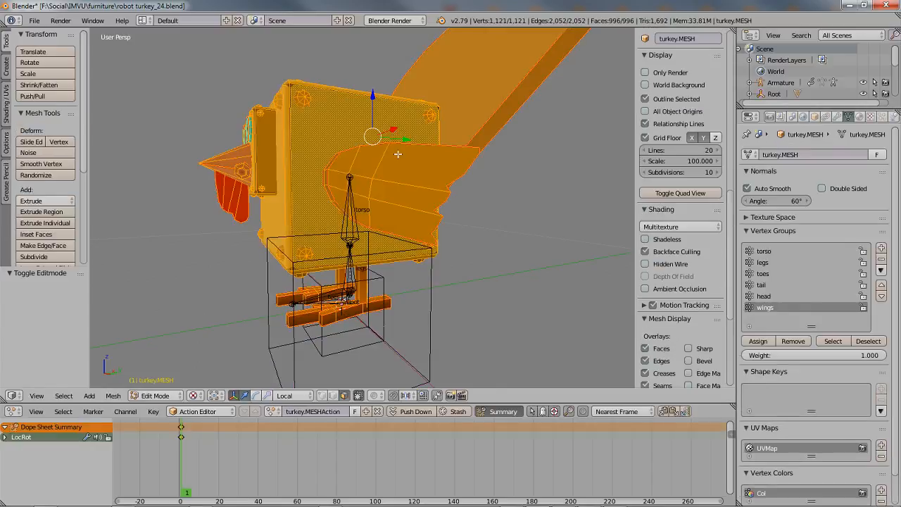
{"action": "key", "text": "a"}
{"action": "key", "text": "a"}
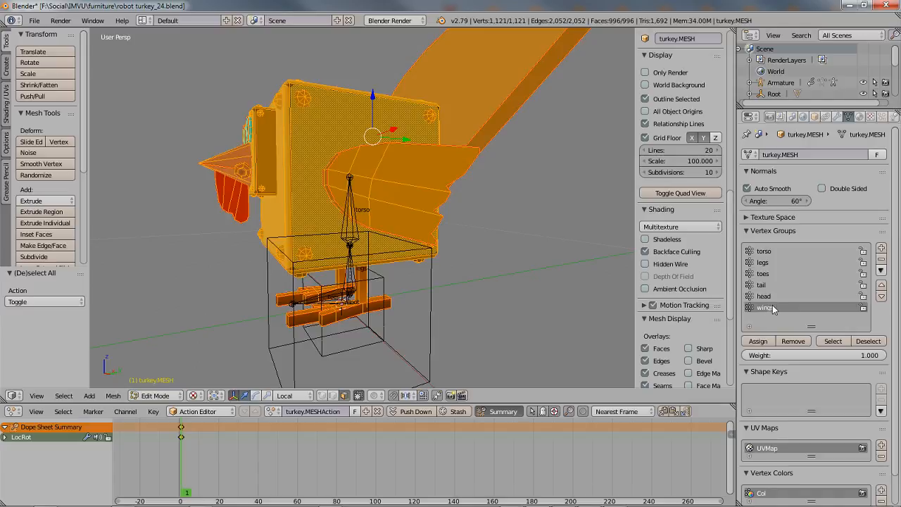
{"action": "middle_click_drag", "start_coordinate": [414, 278], "coordinate": [453, 279]}
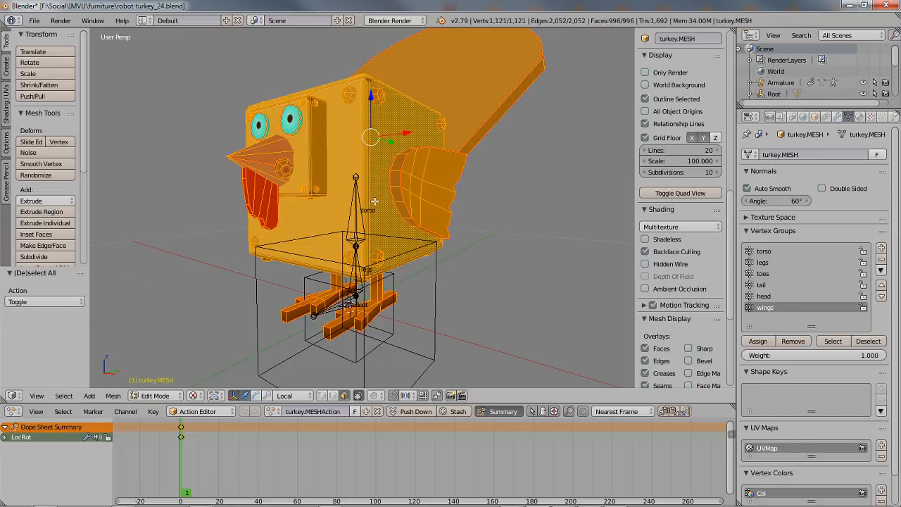
{"action": "middle_click_drag", "start_coordinate": [354, 238], "coordinate": [392, 234]}
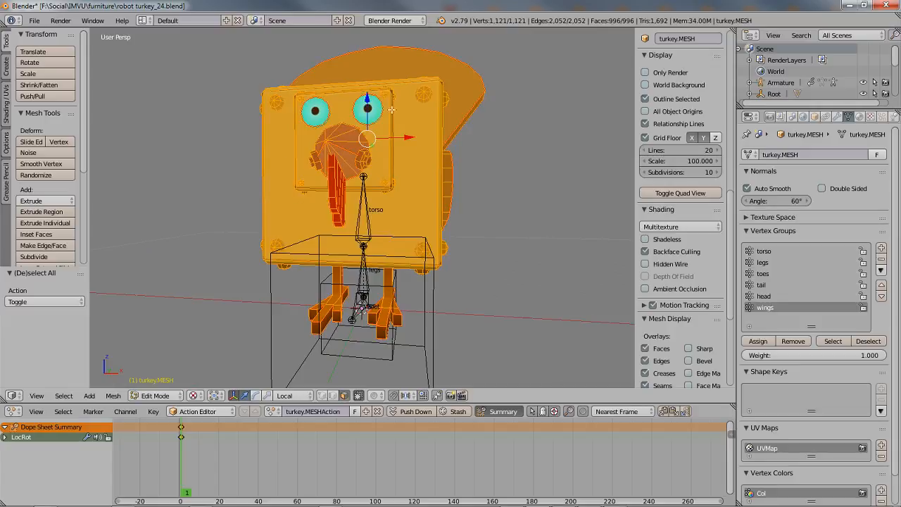
{"action": "middle_click_drag", "start_coordinate": [397, 171], "coordinate": [386, 197]}
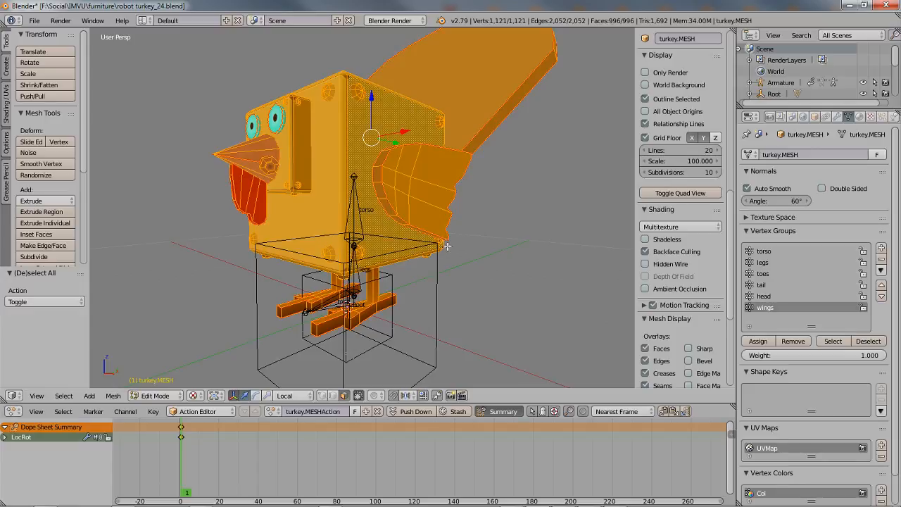
Return the mesh to Object Mode and save the scene as a new file named robot turkey_26.blend
{"action": "key", "text": "Tab"}
{"action": "middle_click_drag", "start_coordinate": [490, 278], "coordinate": [447, 249]}
{"action": "left_click", "coordinate": [34, 20]}
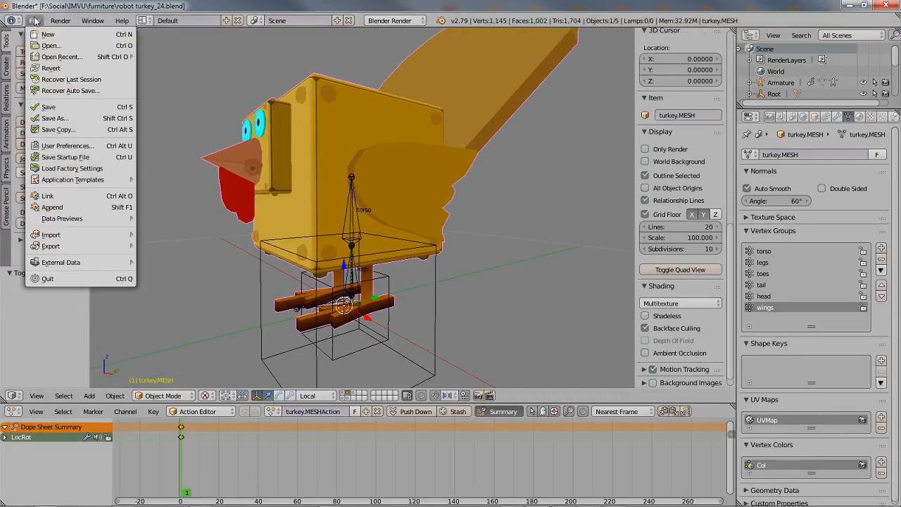
{"action": "left_click", "coordinate": [70, 118]}
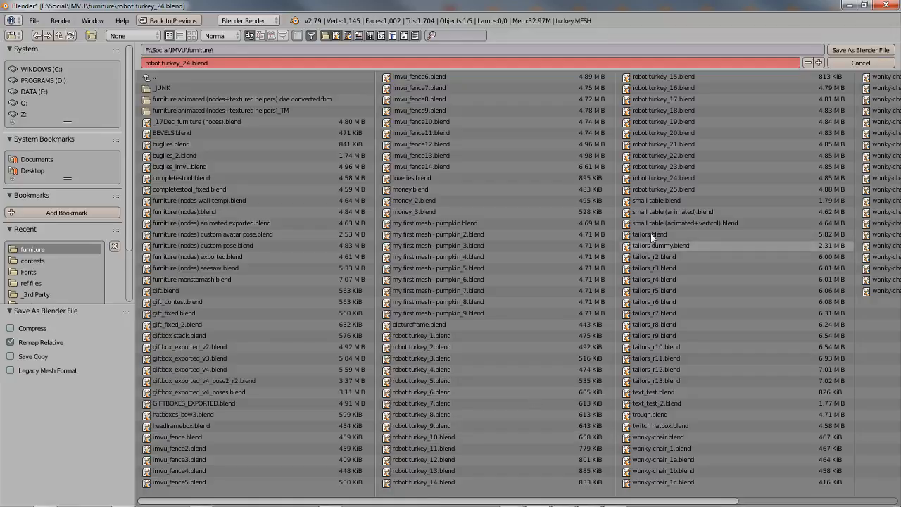
{"action": "left_click", "coordinate": [192, 62]}
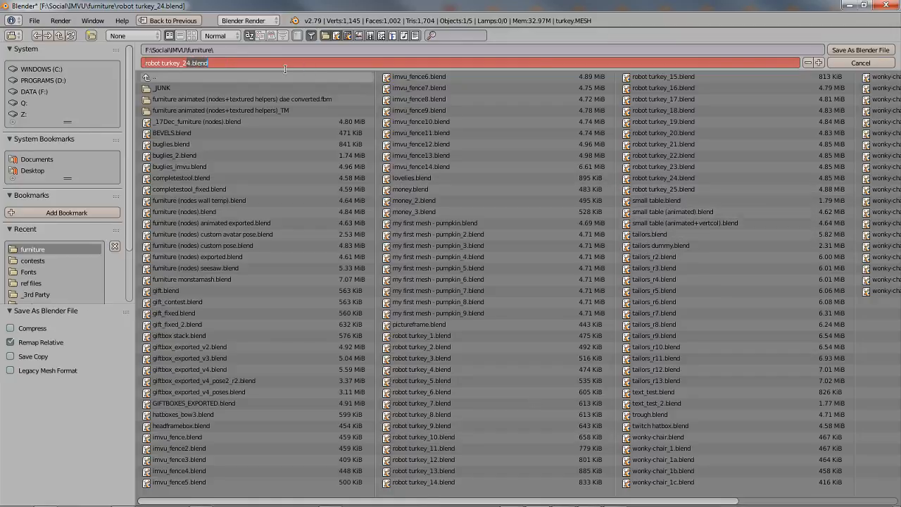
{"action": "type", "text": "6"}
{"action": "key", "text": "Return"}
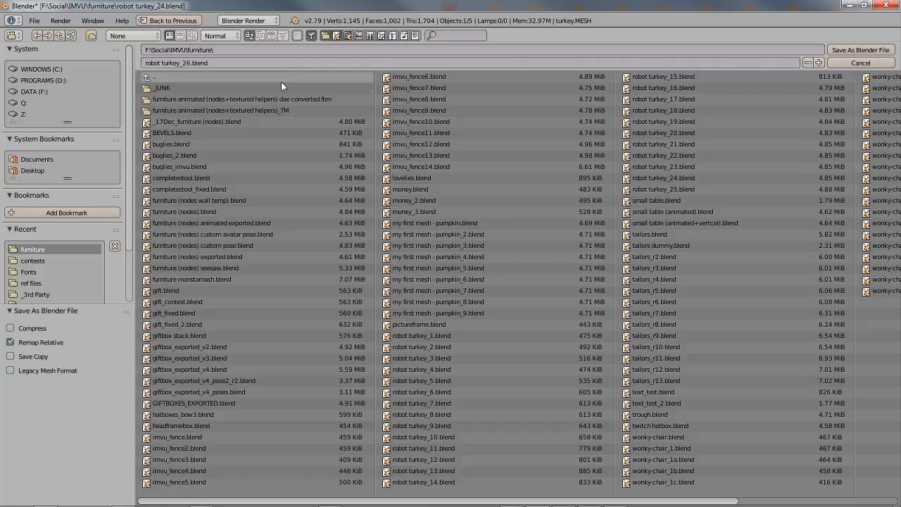
{"action": "left_click", "coordinate": [855, 51]}
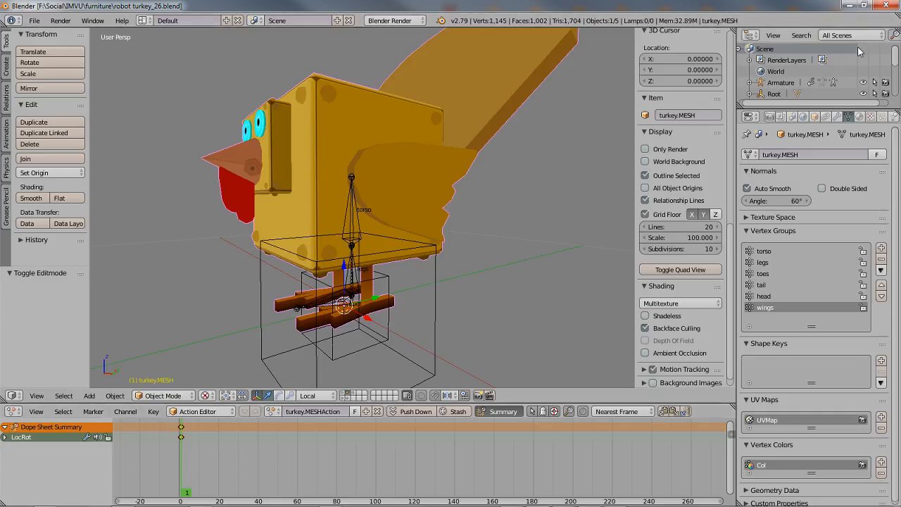
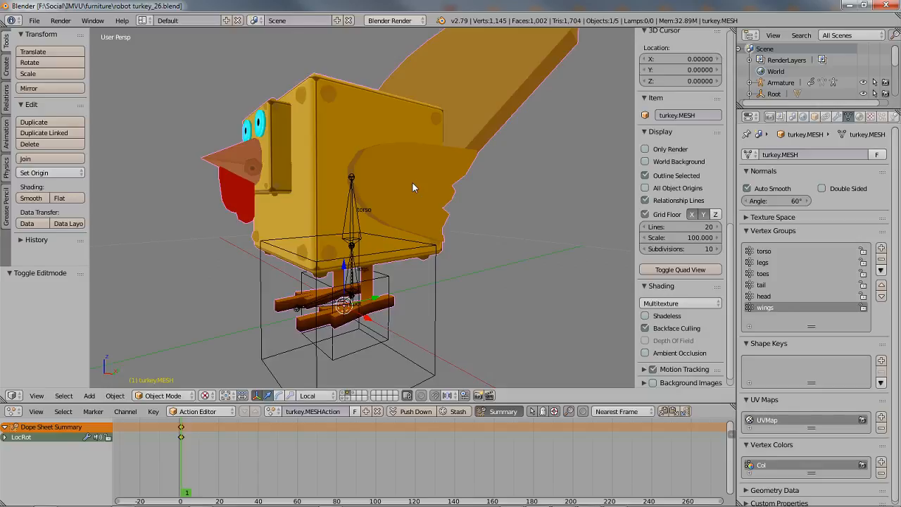
Select the armature, enter Pose Mode, and try moving the torso bone upward to test which mesh parts follow, cancelling the move
{"action": "right_click", "coordinate": [351, 228]}
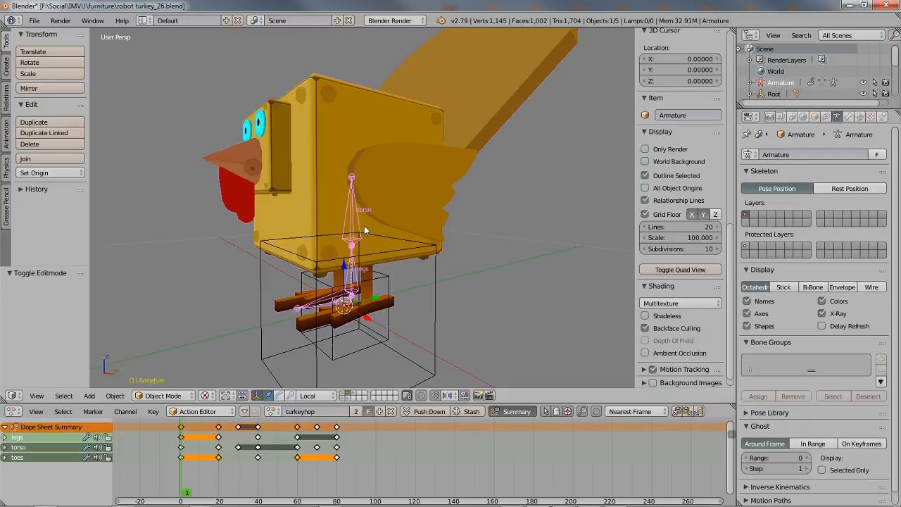
{"action": "middle_click_drag", "start_coordinate": [364, 230], "coordinate": [367, 292]}
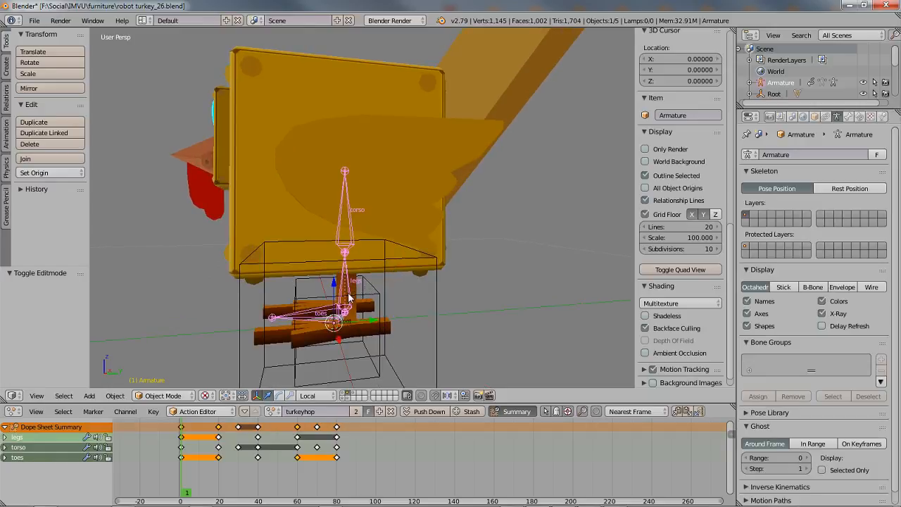
{"action": "key", "text": "ctrl+Tab"}
{"action": "right_click", "coordinate": [354, 284]}
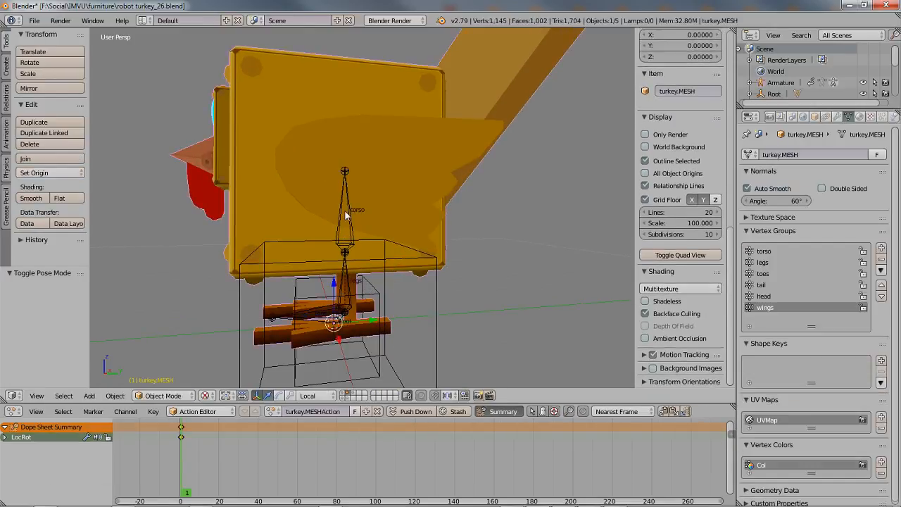
{"action": "right_click", "coordinate": [345, 209]}
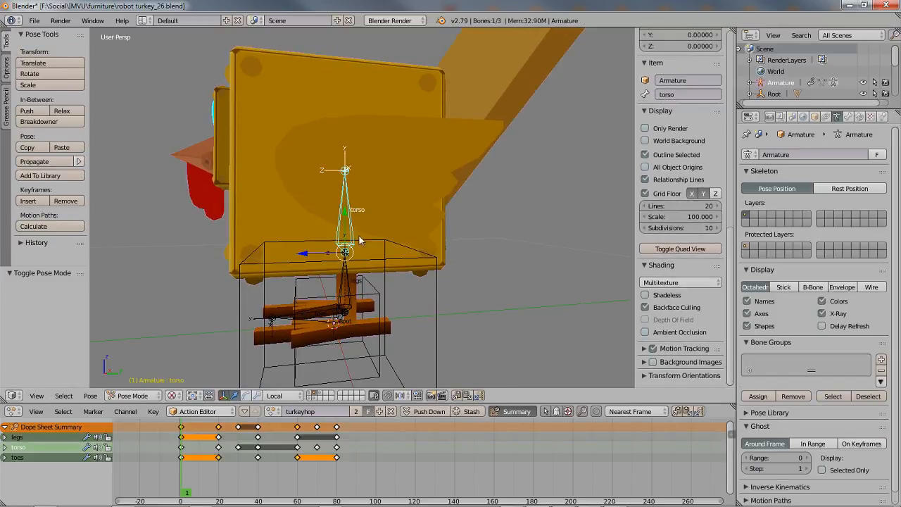
{"action": "key", "text": "g"}
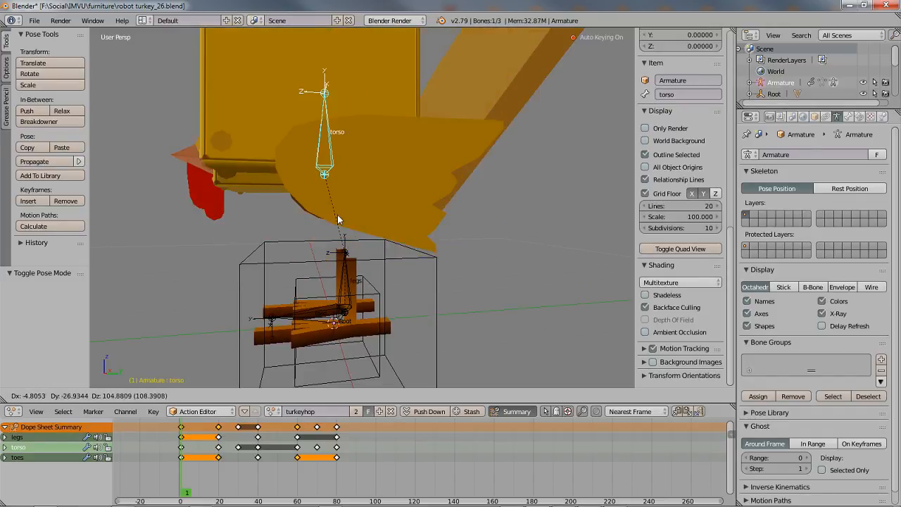
{"action": "right_click", "coordinate": [334, 158]}
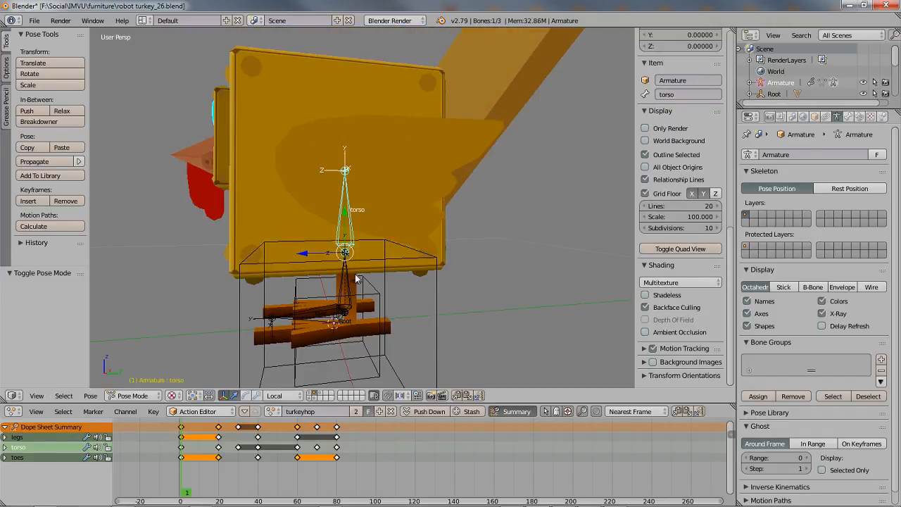
Try moving the toes bone and then the legs bone to test what each one carries, cancelling both moves
{"action": "right_click", "coordinate": [323, 319]}
{"action": "key", "text": "g"}
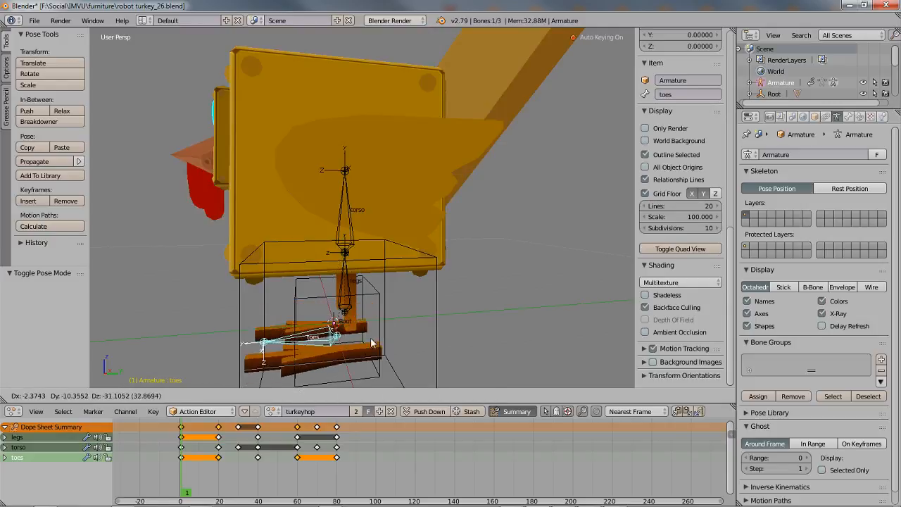
{"action": "right_click", "coordinate": [253, 304]}
{"action": "right_click", "coordinate": [344, 296]}
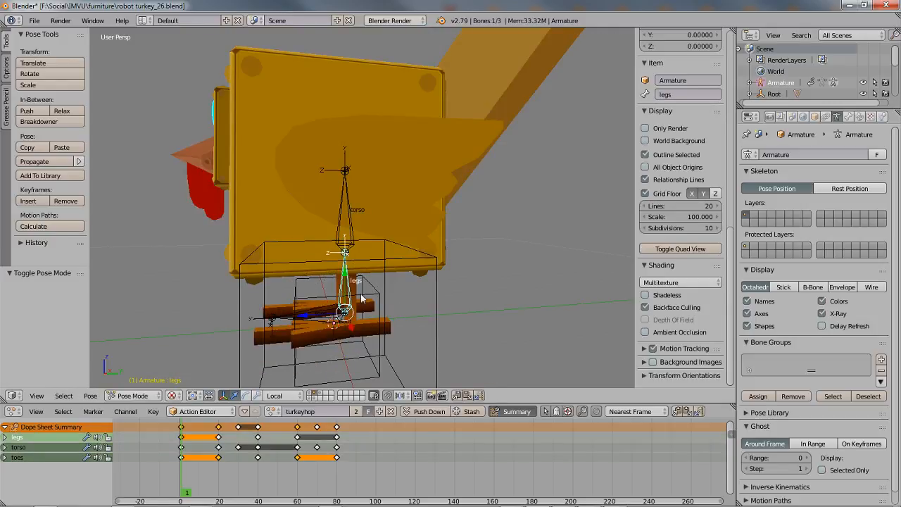
{"action": "key", "text": "g"}
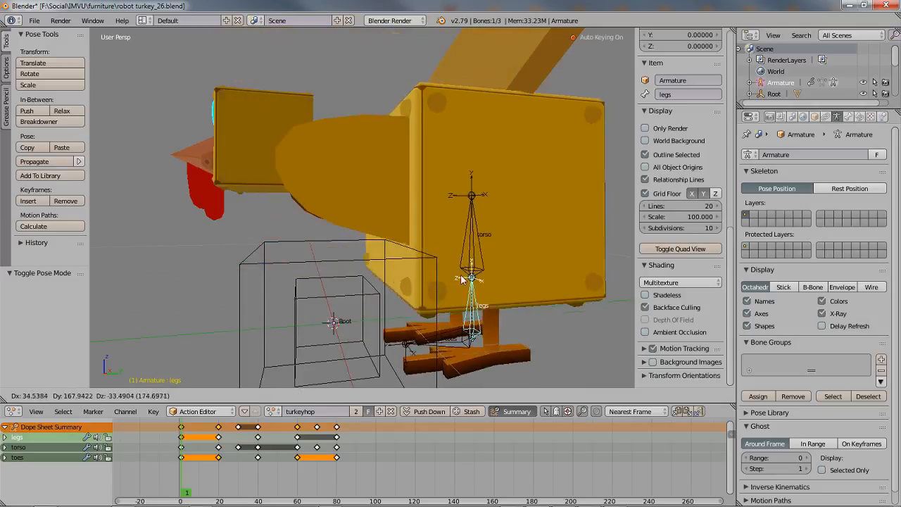
{"action": "right_click", "coordinate": [359, 204]}
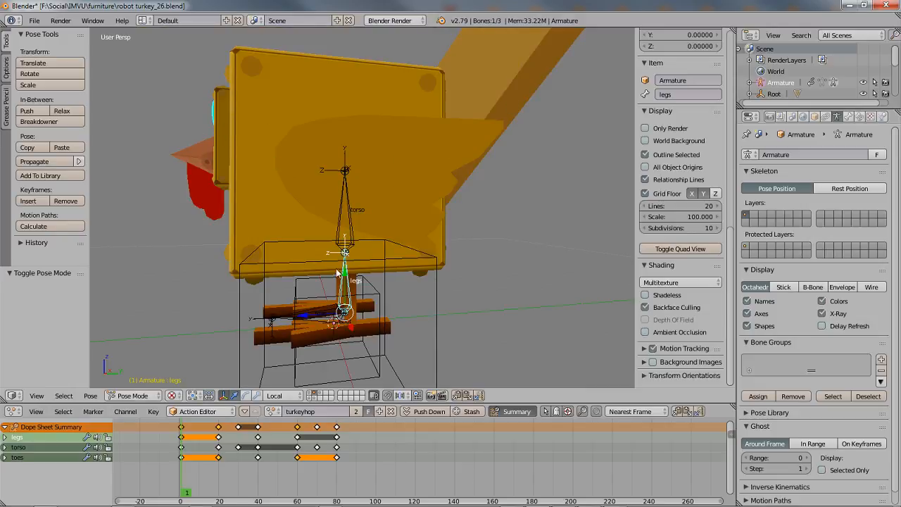
Try moving the legs bone again from two viewing angles, cancelling each move
{"action": "key", "text": "g"}
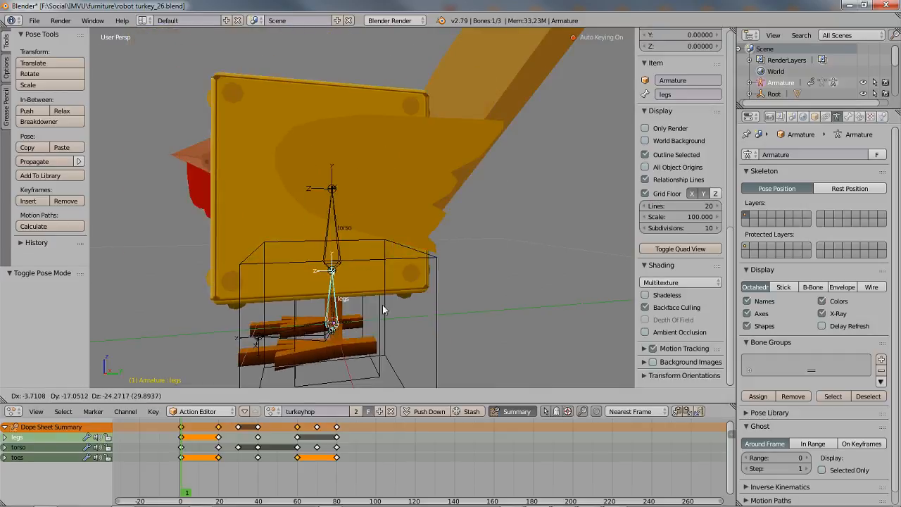
{"action": "right_click", "coordinate": [359, 287]}
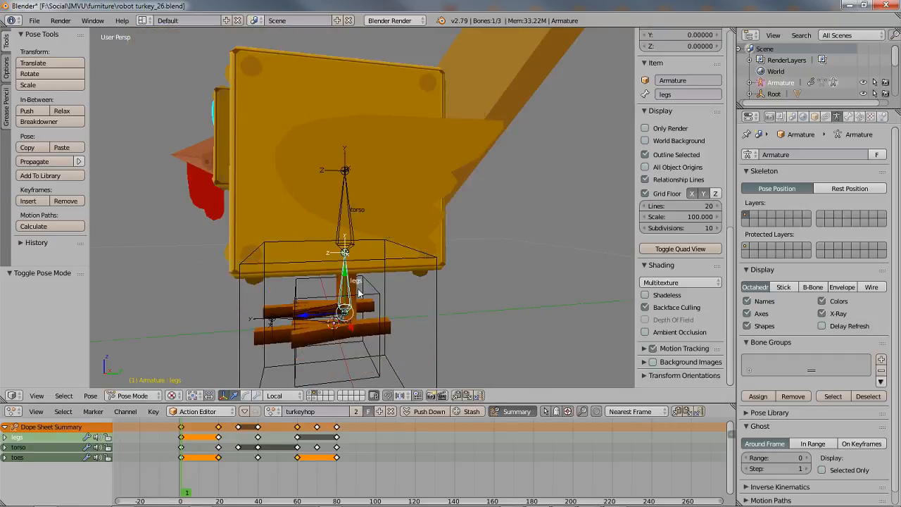
{"action": "scroll", "coordinate": [355, 281], "scroll_direction": "down", "scroll_amount": 1}
{"action": "middle_click_drag", "start_coordinate": [347, 262], "coordinate": [356, 258]}
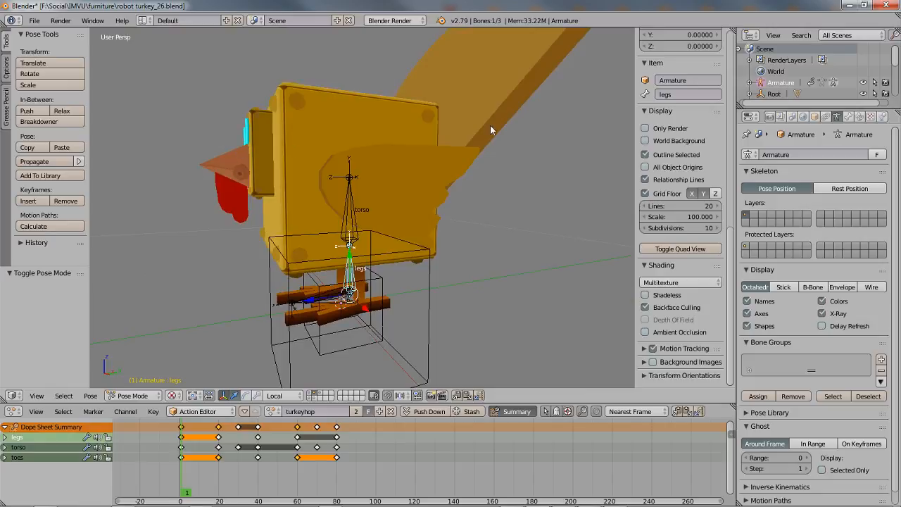
{"action": "key", "text": "g"}
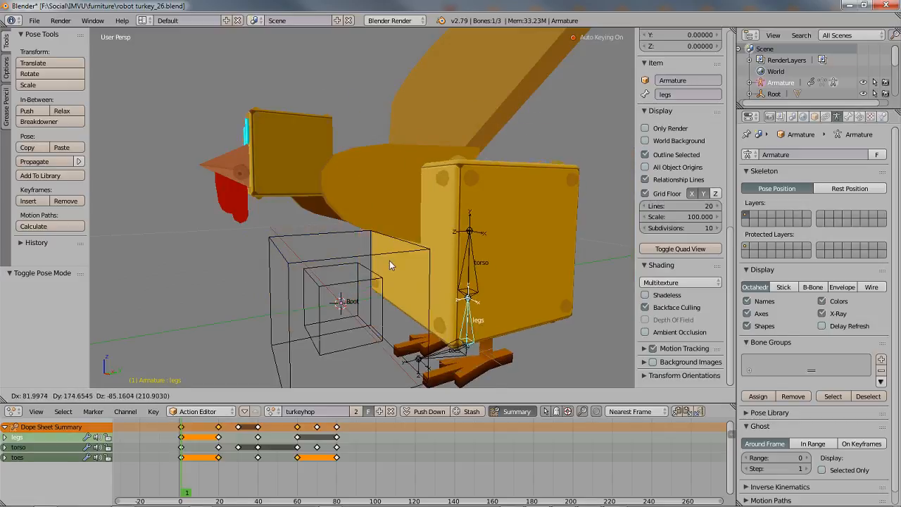
{"action": "right_click", "coordinate": [363, 259]}
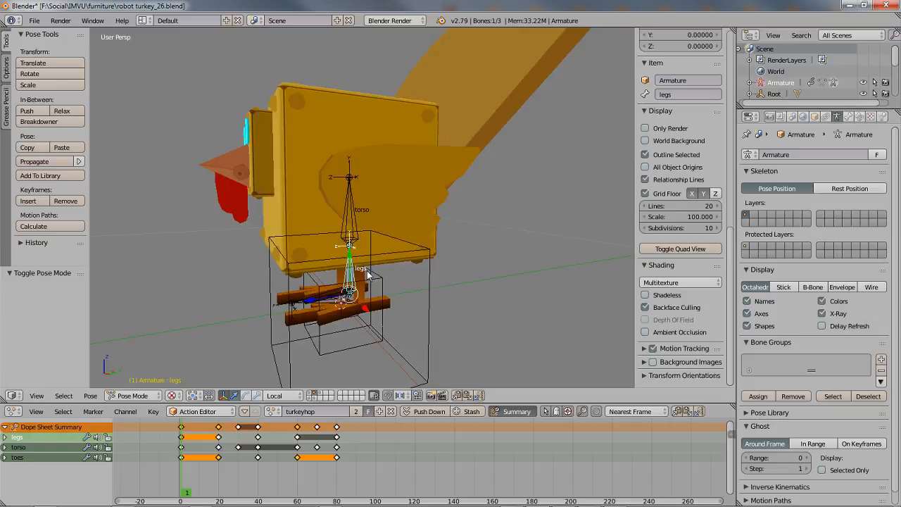
Enter Edit Mode on the armature and, in right orthographic view, move the legs bone -50 in Y and 80 in Z into the body
{"action": "key", "text": "ctrl+Tab"}
{"action": "mouse_move", "coordinate": [367, 270]}
{"action": "middle_mouse_down"}
{"action": "mouse_move", "coordinate": [385, 285]}
{"action": "mouse_move", "coordinate": [379, 275]}
{"action": "middle_mouse_up"}
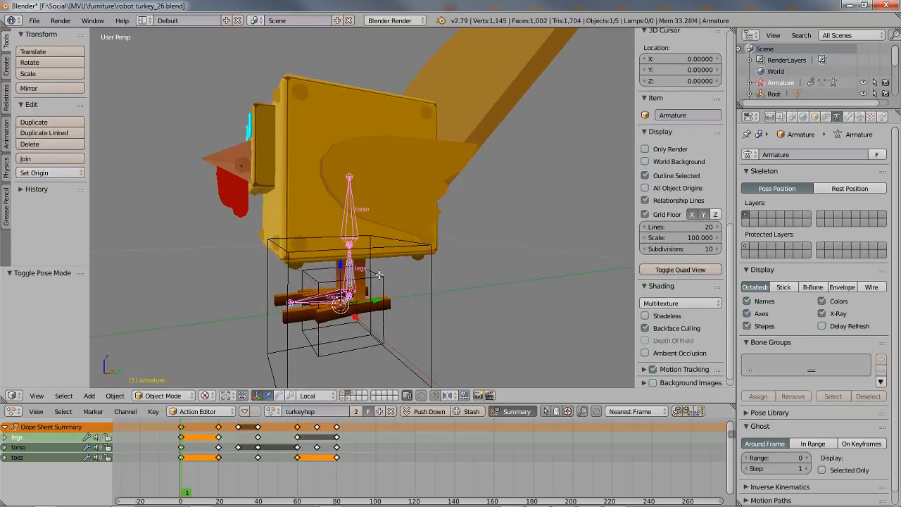
{"action": "key", "text": "Tab"}
{"action": "scroll", "coordinate": [372, 287], "scroll_direction": "up", "scroll_amount": 2}
{"action": "scroll", "coordinate": [371, 290], "scroll_direction": "down", "scroll_amount": 1}
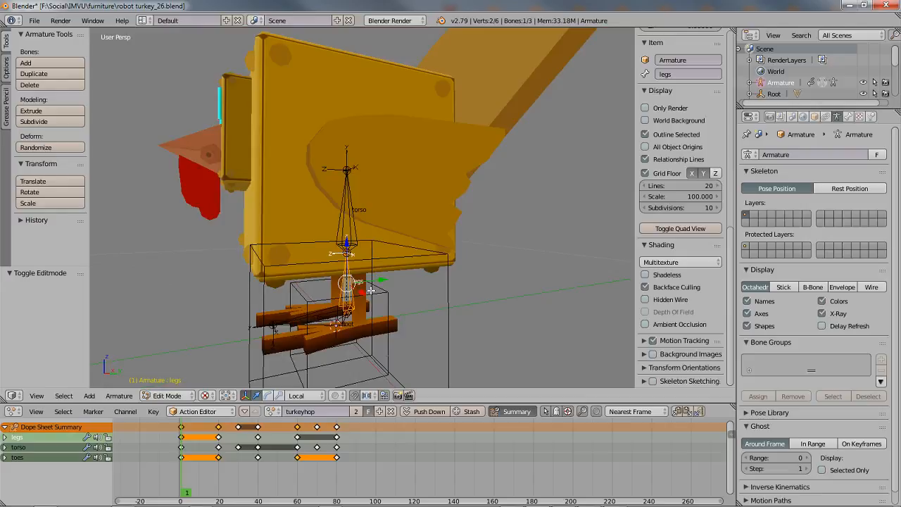
{"action": "key", "text": "KP_5"}
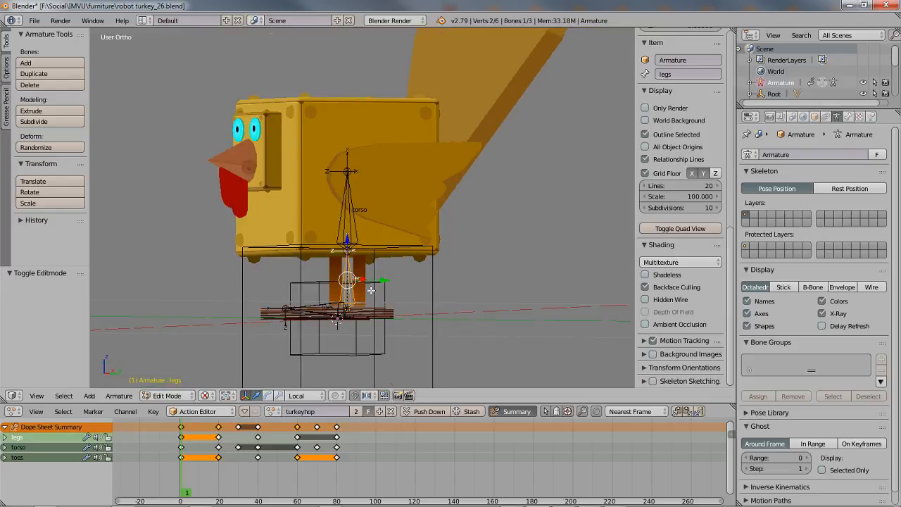
{"action": "key", "text": "KP_3"}
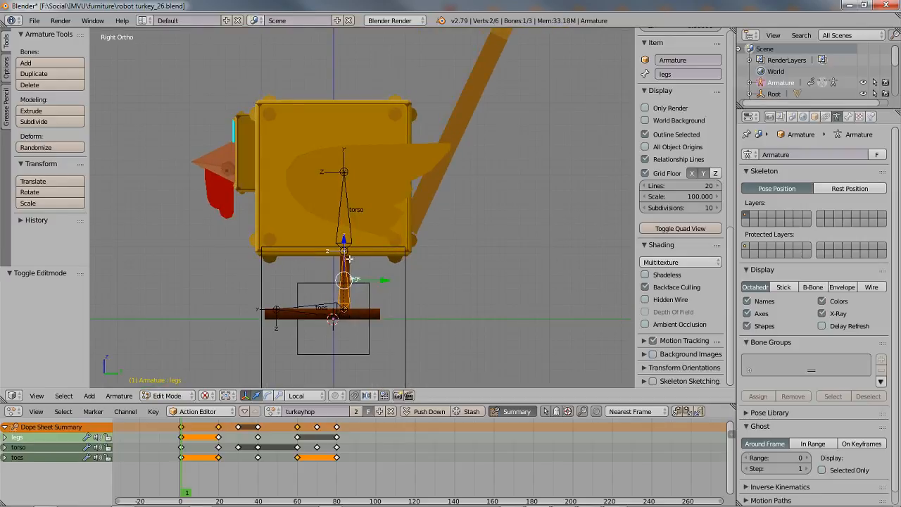
{"action": "scroll", "coordinate": [371, 290], "scroll_direction": "up", "scroll_amount": 2}
{"action": "middle_click_drag", "start_coordinate": [342, 299], "coordinate": [383, 272], "text": "shift"}
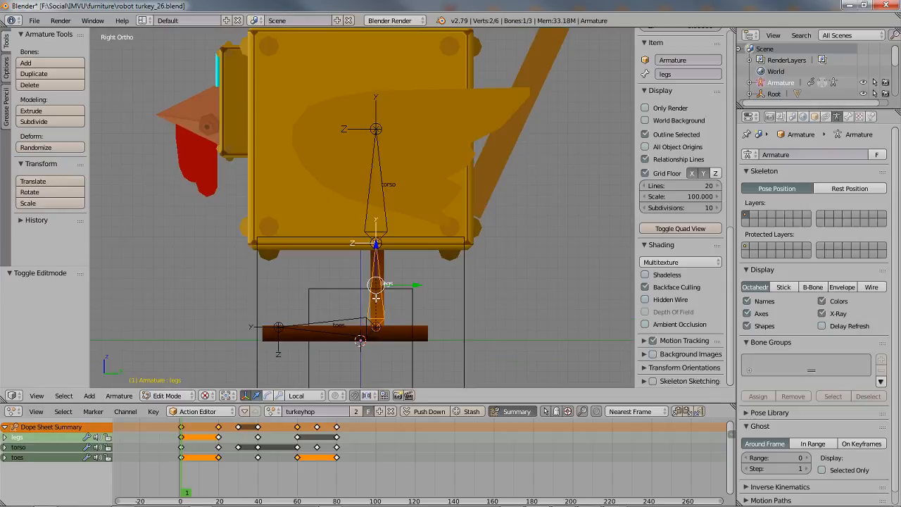
{"action": "key", "text": "g"}
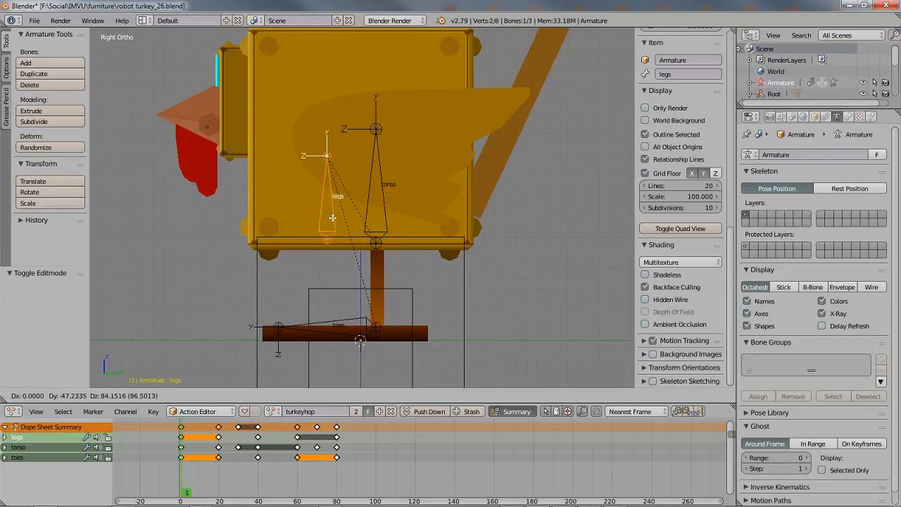
{"action": "left_click", "coordinate": [332, 217]}
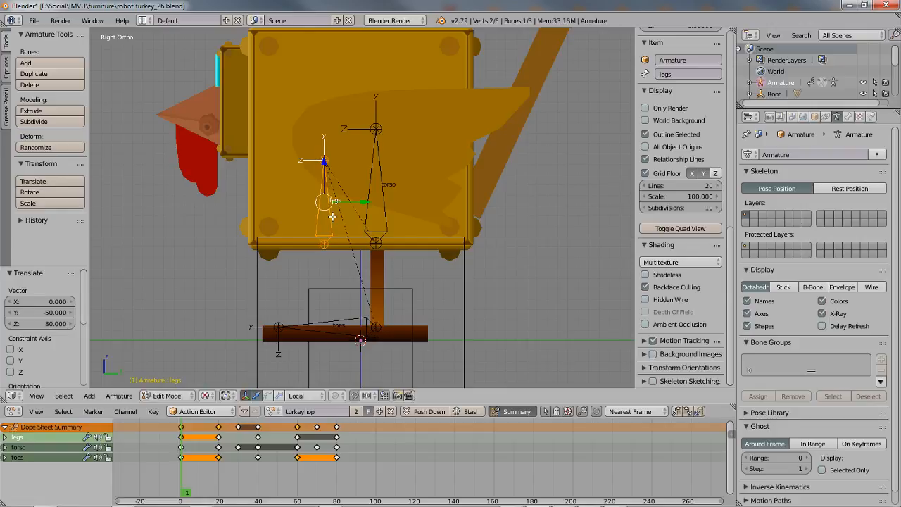
Move the torso bone about 91.75 in Y and 17.9 in Z, to the rear edge of the body near the tail
{"action": "right_click", "coordinate": [383, 201]}
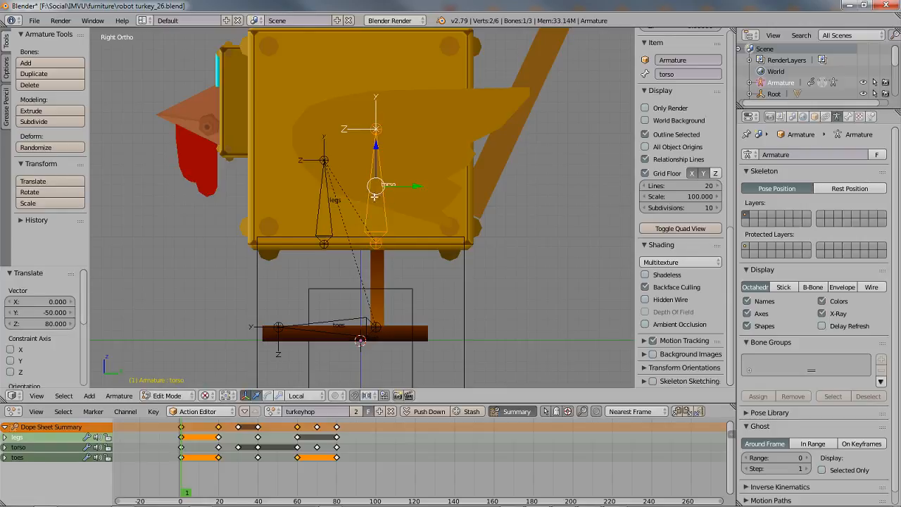
{"action": "key", "text": "g"}
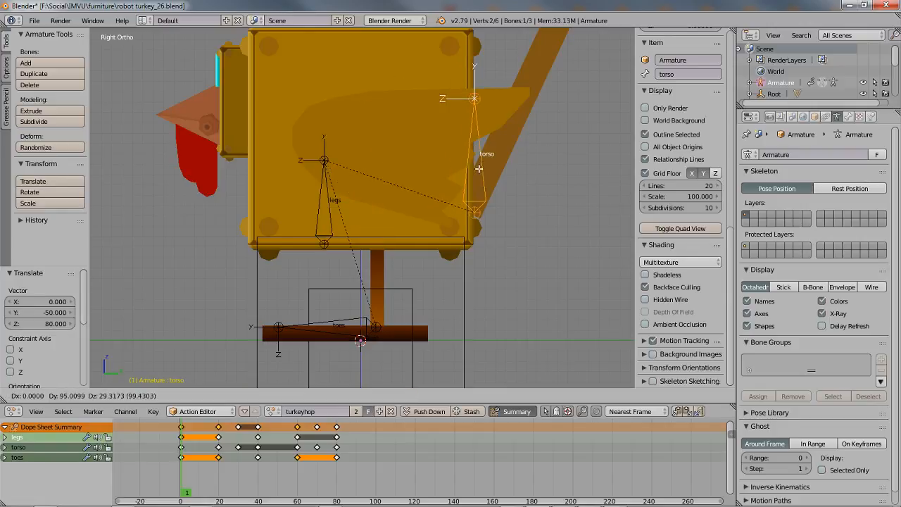
{"action": "left_click", "coordinate": [474, 180]}
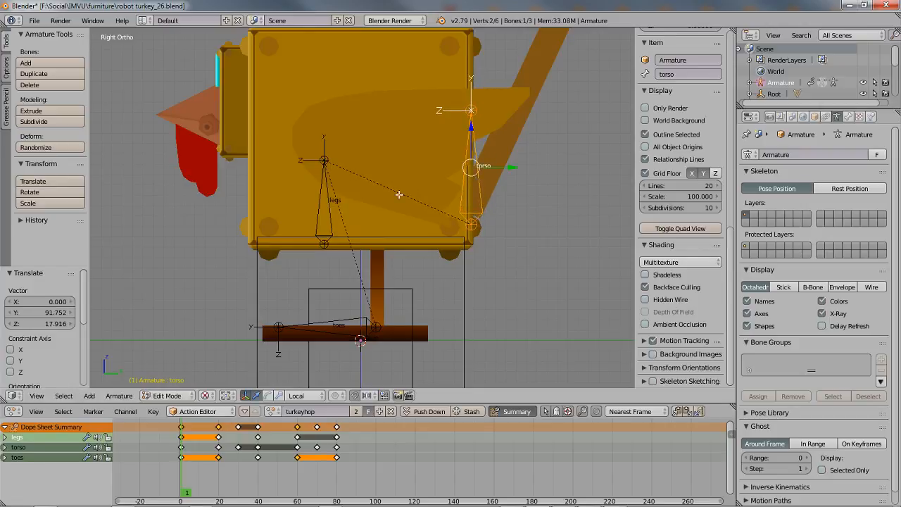
Move the legs bone about 51.6 along Y so it stands directly above the leg mesh
{"action": "right_click", "coordinate": [320, 207]}
{"action": "key", "text": "g"}
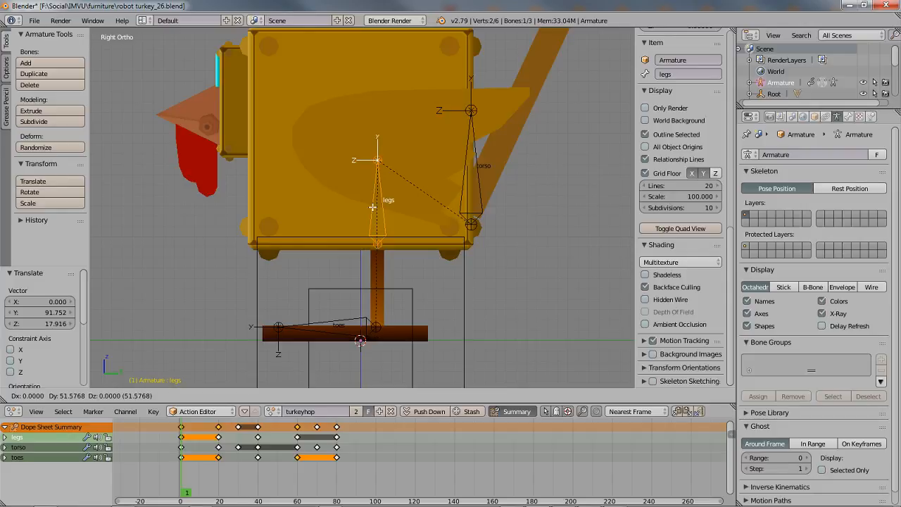
{"action": "left_click", "coordinate": [372, 207]}
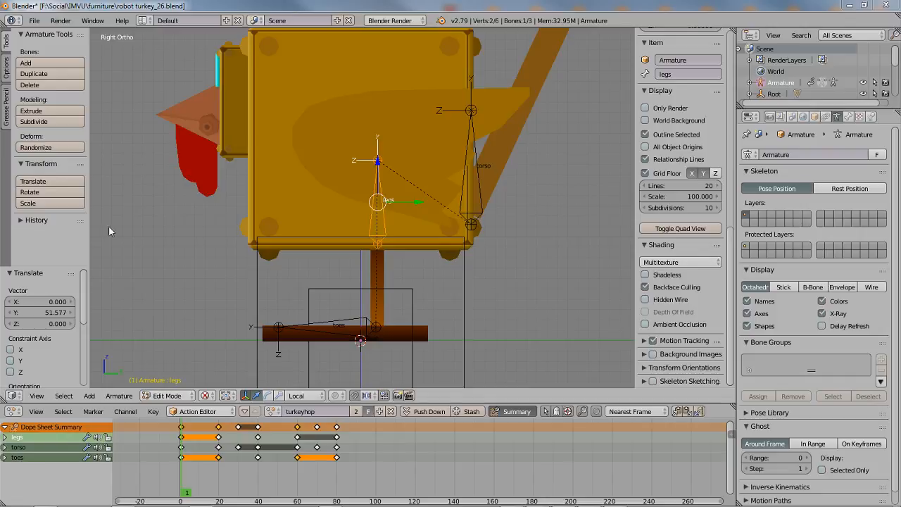
Examine the legs bone and its relationship line to the torso bone up close, in perspective and orthographic views
{"action": "middle_click_drag", "start_coordinate": [407, 220], "coordinate": [444, 221]}
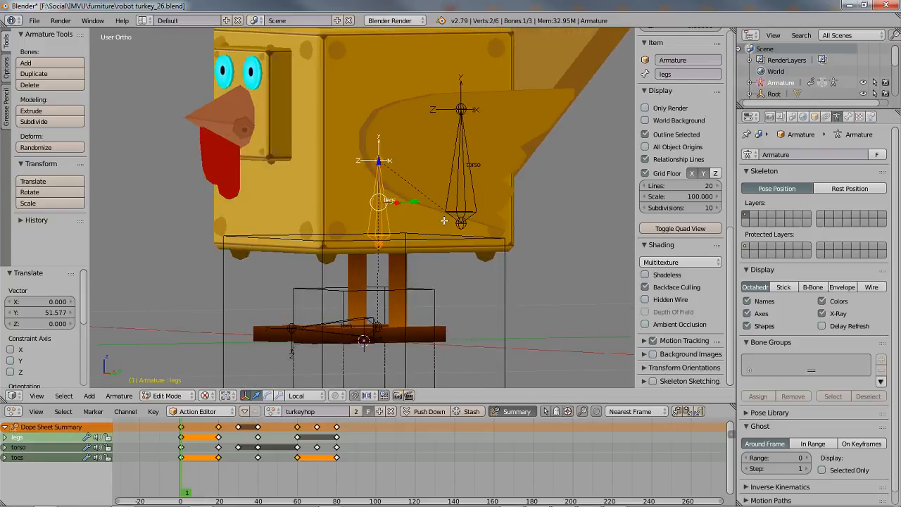
{"action": "key", "text": "KP_Decimal"}
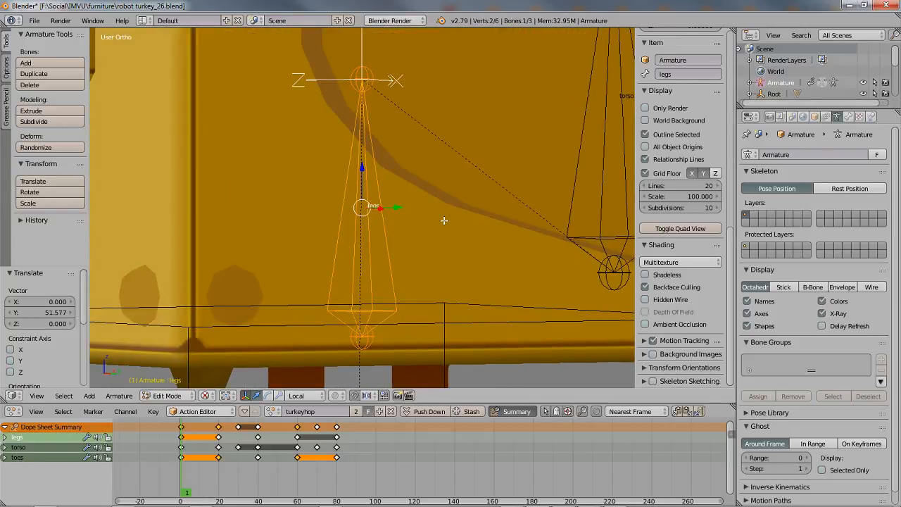
{"action": "key", "text": "KP_5"}
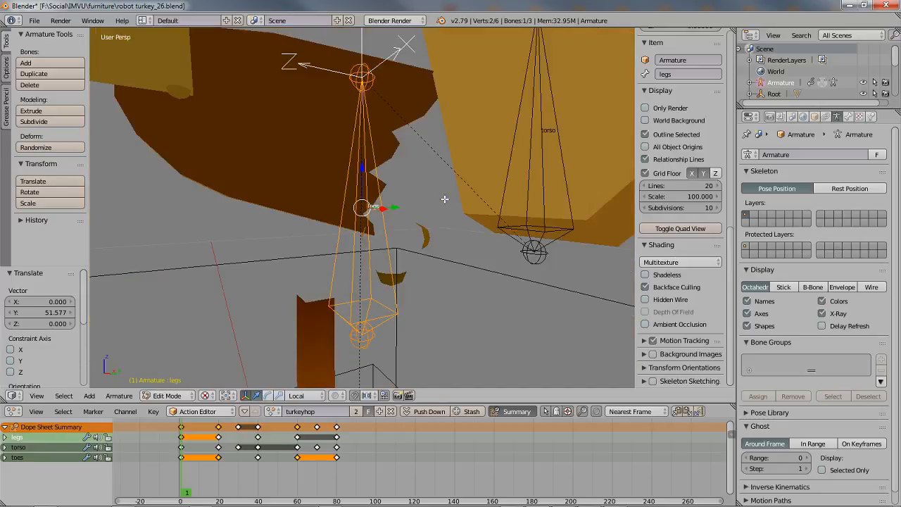
{"action": "key", "text": "KP_5"}
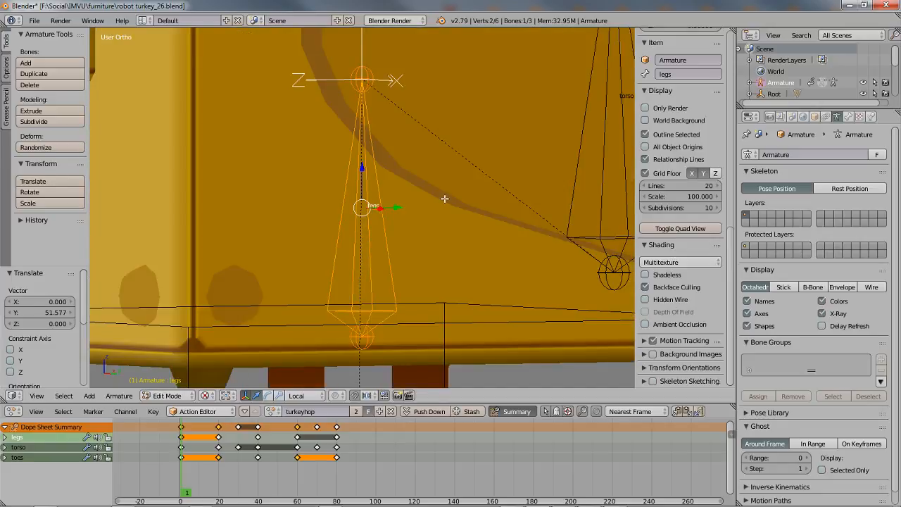
{"action": "middle_click_drag", "start_coordinate": [422, 172], "coordinate": [394, 178]}
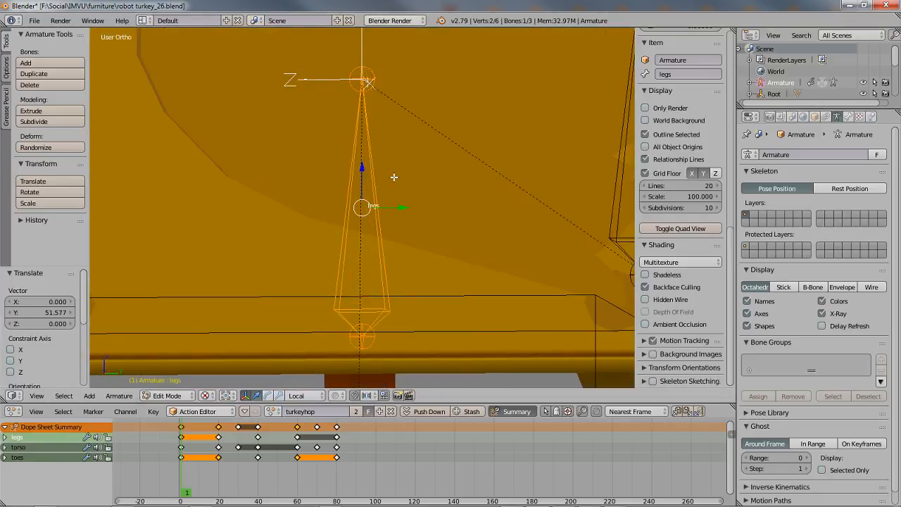
{"action": "key", "text": "KP_5"}
{"action": "key", "text": "KP_3"}
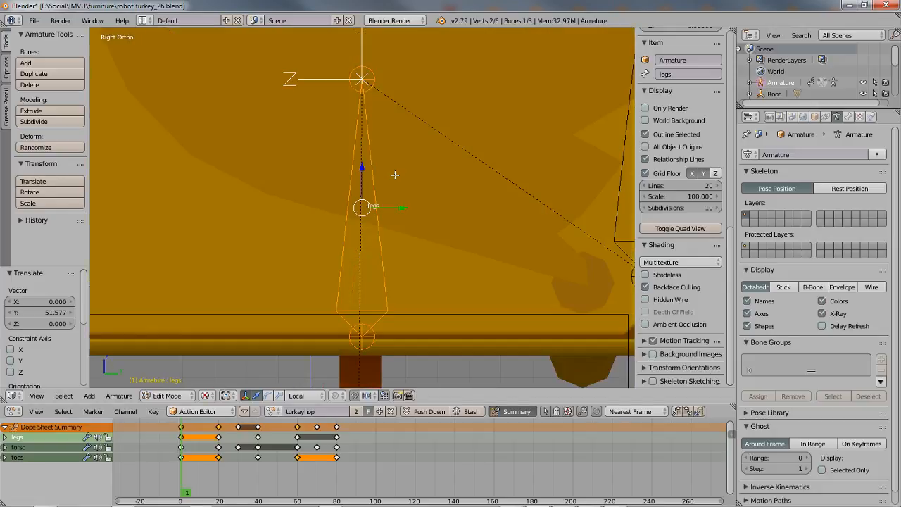
{"action": "scroll", "coordinate": [395, 174], "scroll_direction": "down", "scroll_amount": 6}
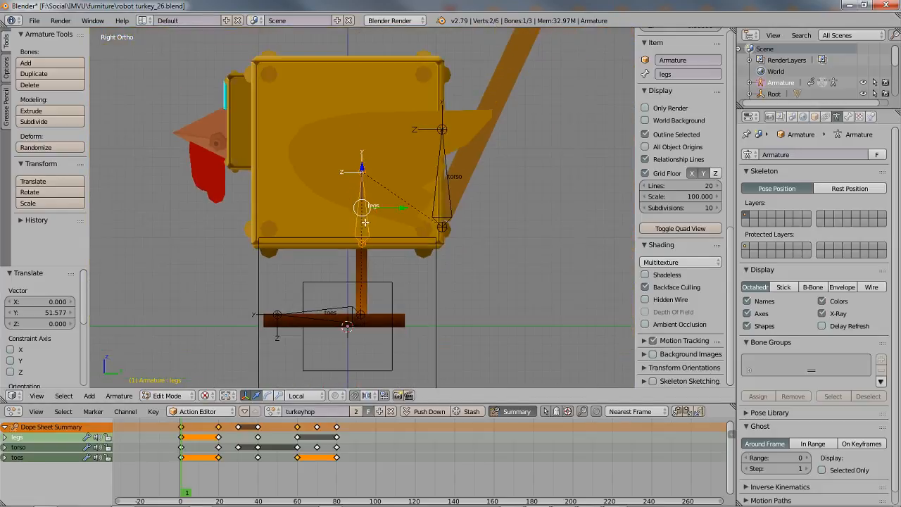
{"action": "scroll", "coordinate": [321, 226], "scroll_direction": "up", "scroll_amount": 2}
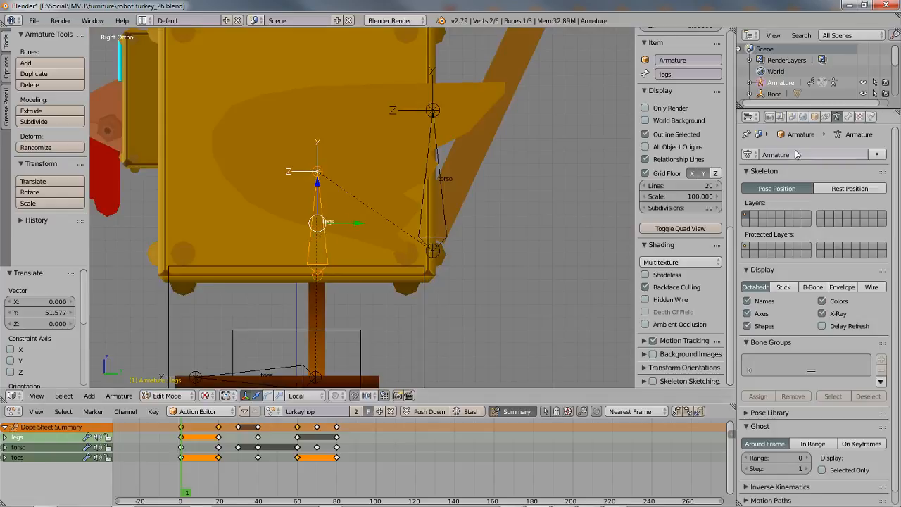
{"action": "left_click", "coordinate": [814, 117]}
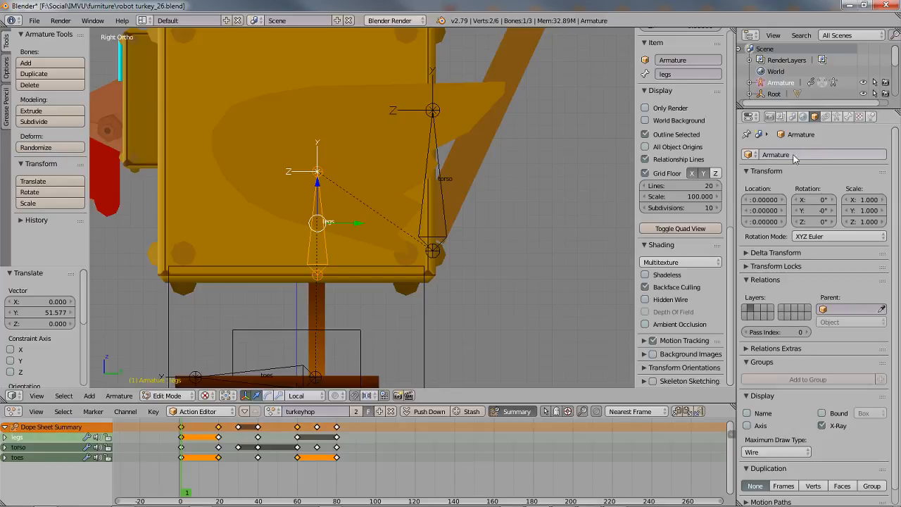
{"action": "left_click", "coordinate": [812, 155]}
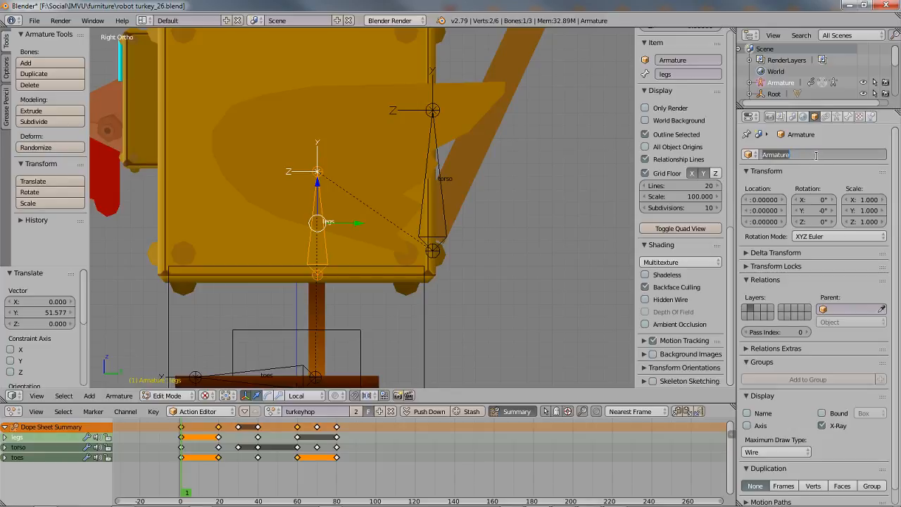
{"action": "left_click", "coordinate": [871, 172]}
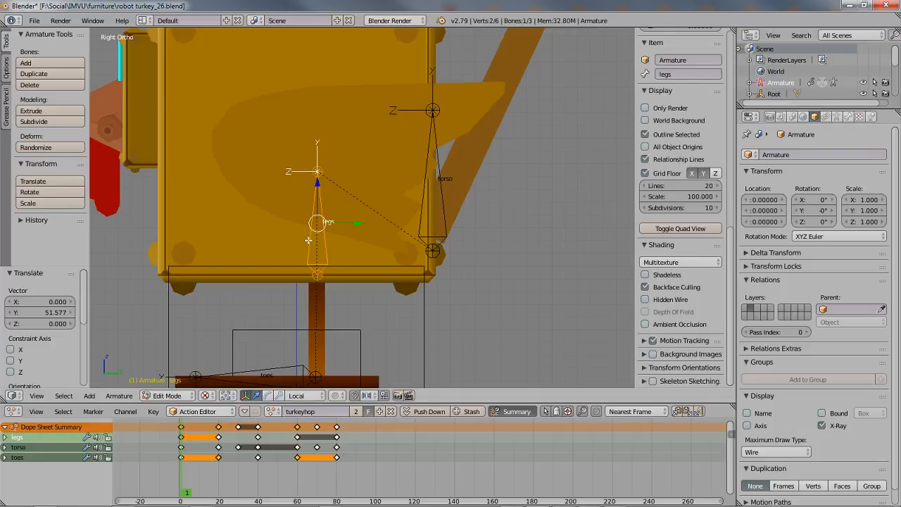
Rename the selected legs bone inside the body as torso in its bone properties
{"action": "left_click", "coordinate": [848, 117]}
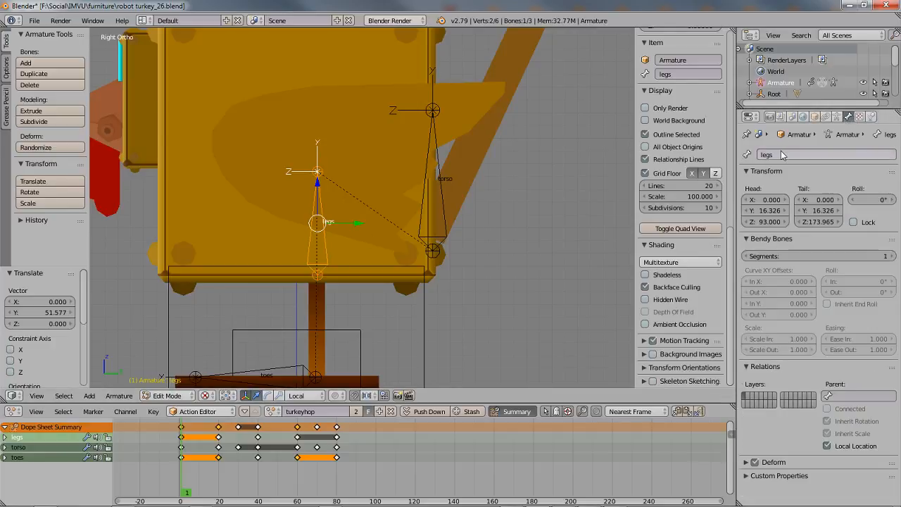
{"action": "left_click", "coordinate": [771, 154]}
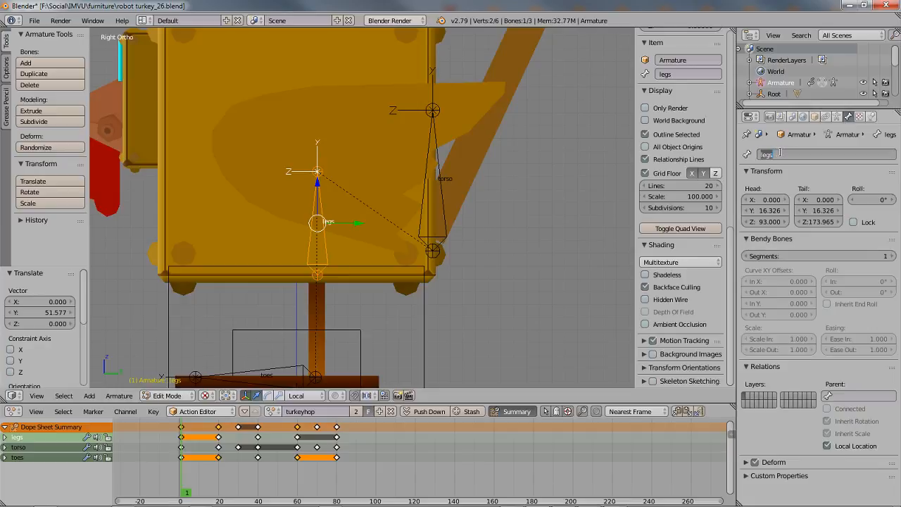
{"action": "type", "text": "torso"}
{"action": "key", "text": "Return"}
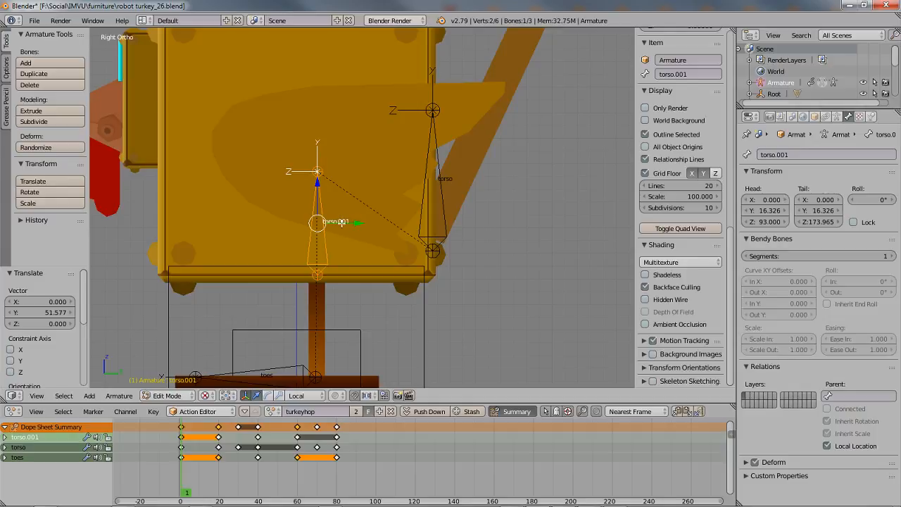
Rename the rear torso bone at the base of the turkey's tail feathers to tail
{"action": "right_click", "coordinate": [429, 185]}
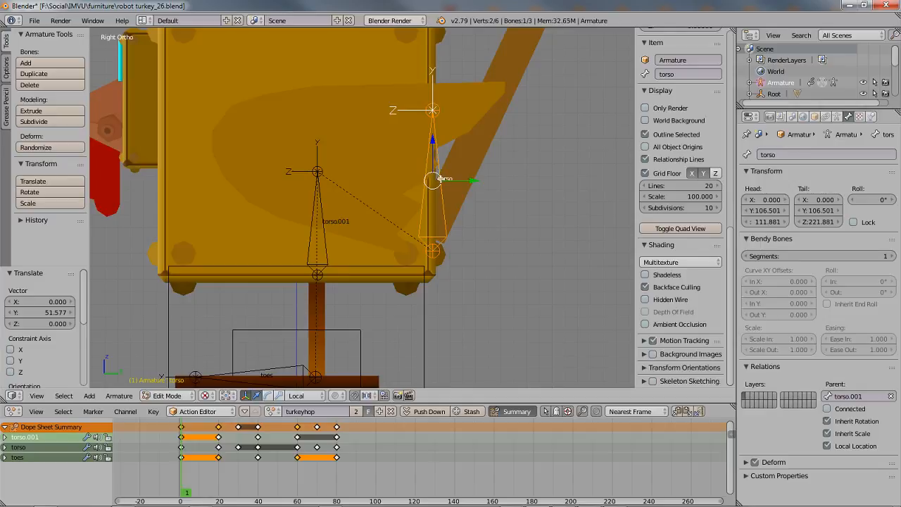
{"action": "left_click", "coordinate": [790, 155]}
{"action": "type", "text": "ts"}
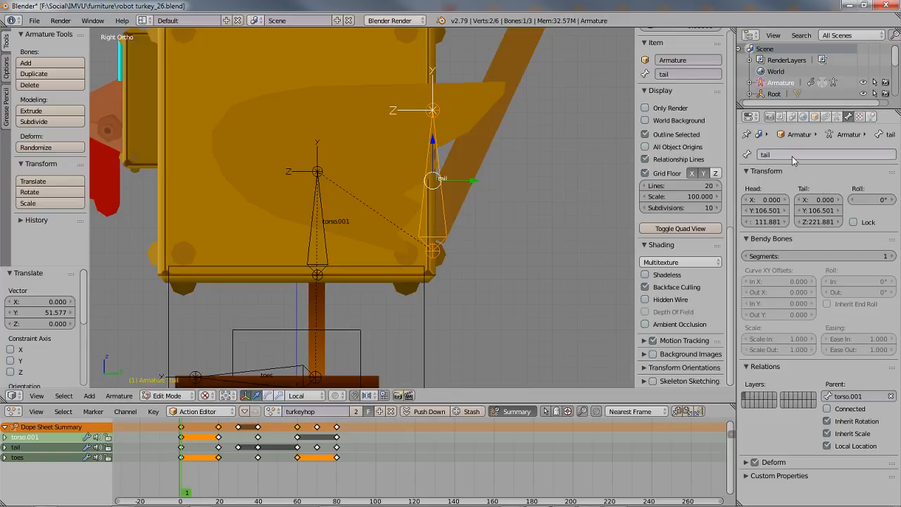
{"action": "key", "text": "Return"}
Rename the torso.001 bone above the leg to torso
{"action": "right_click", "coordinate": [325, 225]}
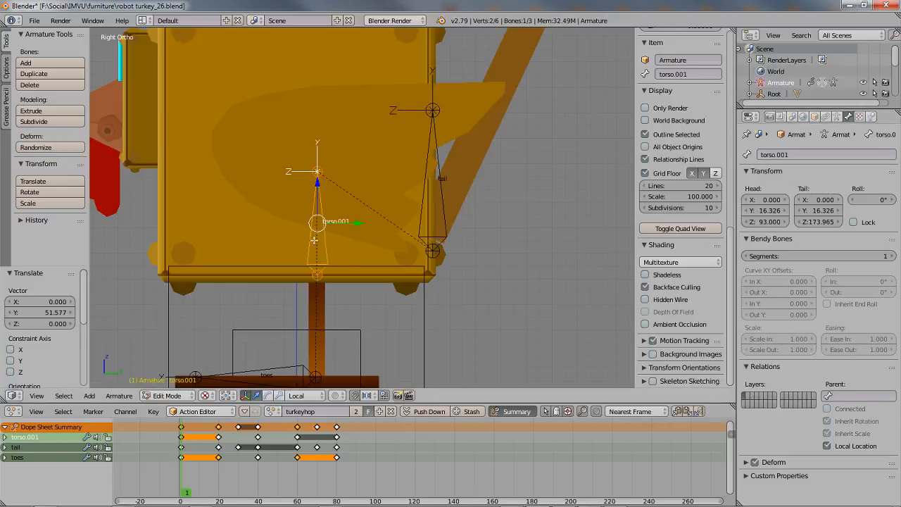
{"action": "left_click", "coordinate": [808, 155]}
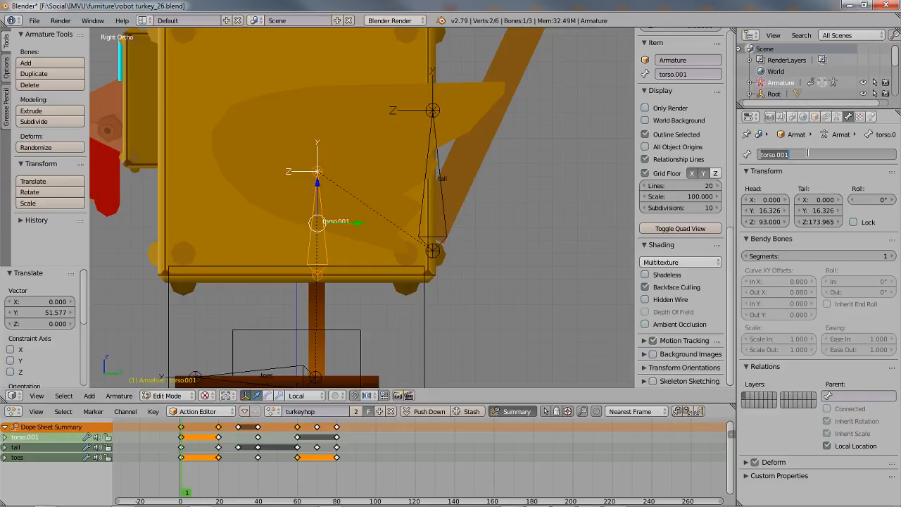
{"action": "left_click", "coordinate": [807, 154]}
{"action": "key", "text": "BackSpace"}
{"action": "key", "text": "BackSpace"}
{"action": "key", "text": "BackSpace"}
{"action": "key", "text": "Return"}
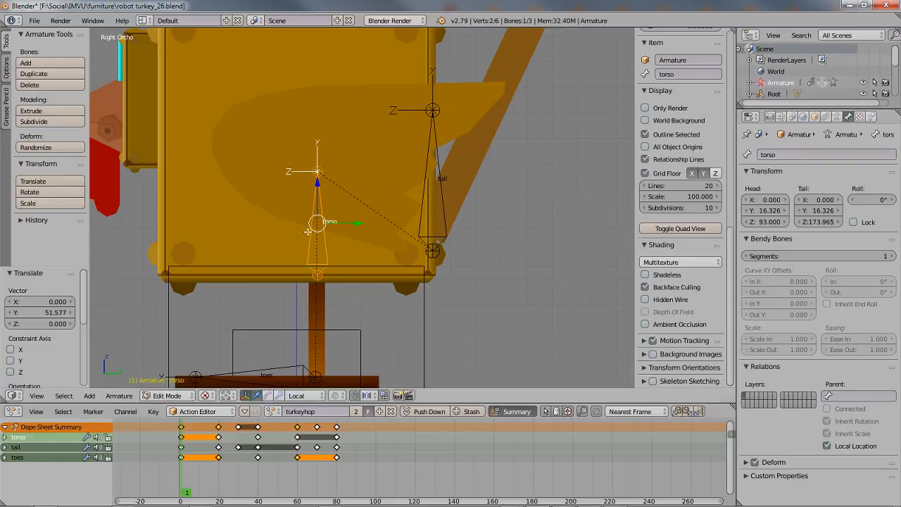
Switch the armature to Pose Mode and test-rotate the torso bone to check which mesh parts follow, then cancel the rotation
{"action": "scroll", "coordinate": [334, 220], "scroll_direction": "down", "scroll_amount": 1}
{"action": "key", "text": "Tab"}
{"action": "right_click", "coordinate": [328, 203]}
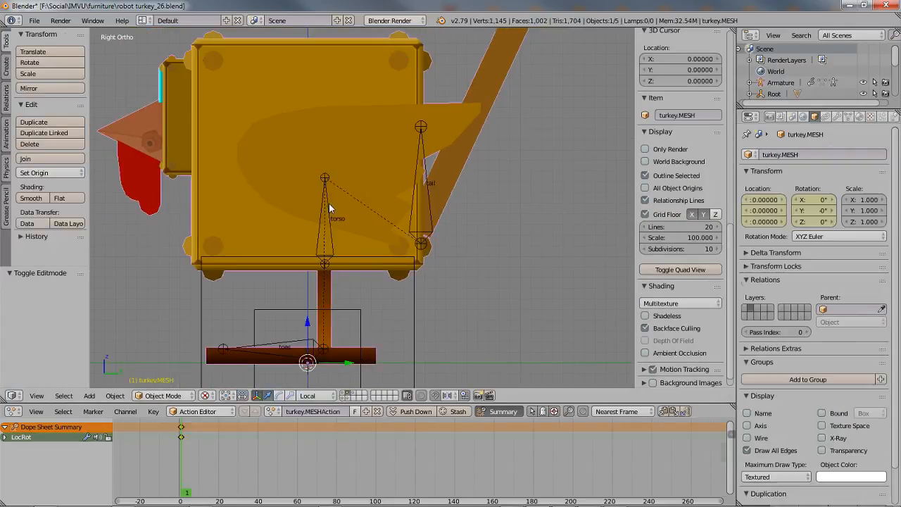
{"action": "right_click", "coordinate": [329, 213]}
{"action": "right_click", "coordinate": [329, 213]}
{"action": "right_click", "coordinate": [329, 214]}
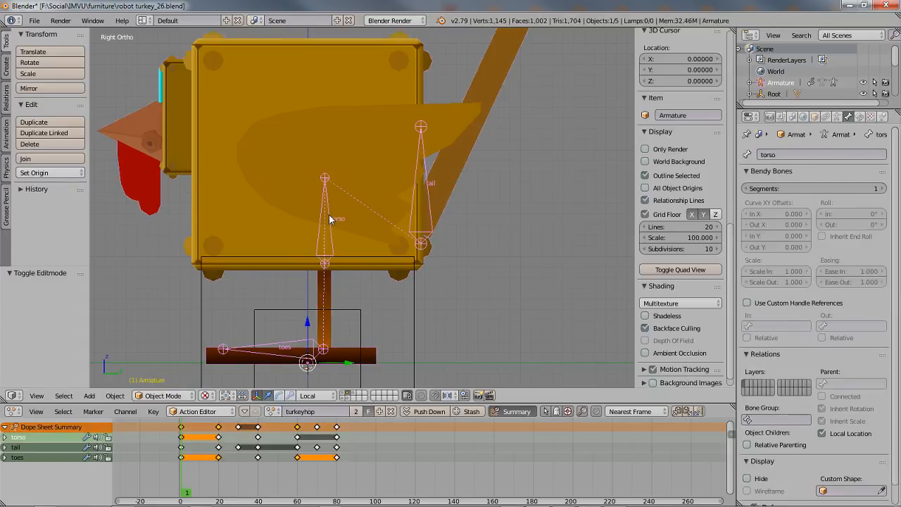
{"action": "key", "text": "ctrl+Tab"}
{"action": "key", "text": "r"}
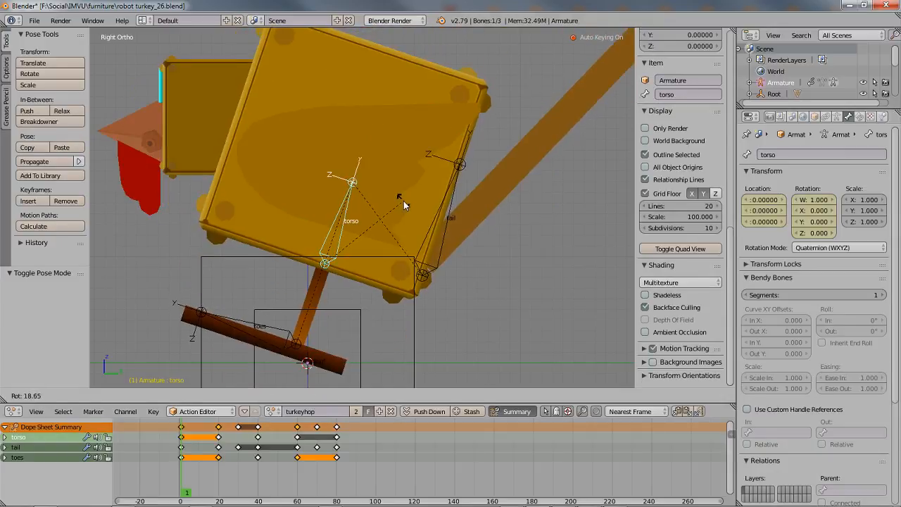
{"action": "key", "text": "Escape"}
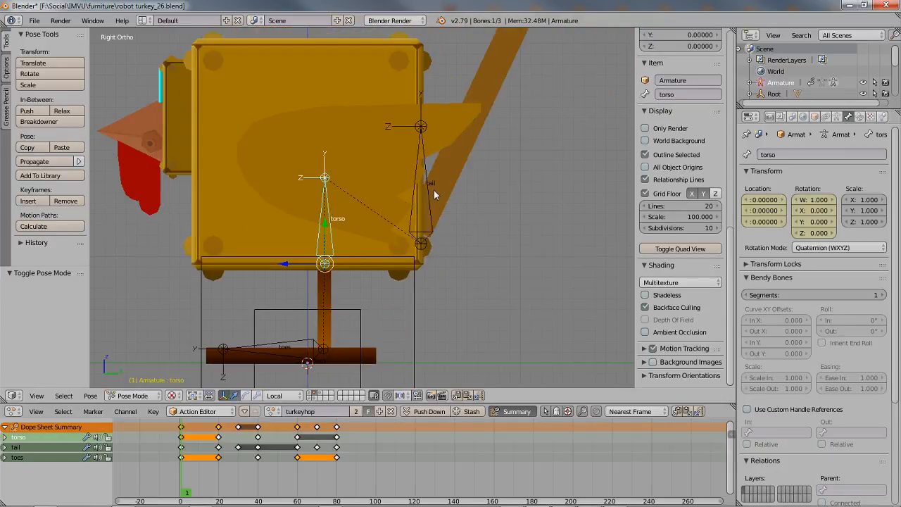
Test-rotate the tail bone to check which mesh parts it moves, then cancel the rotation
{"action": "right_click", "coordinate": [427, 159]}
{"action": "key", "text": "r"}
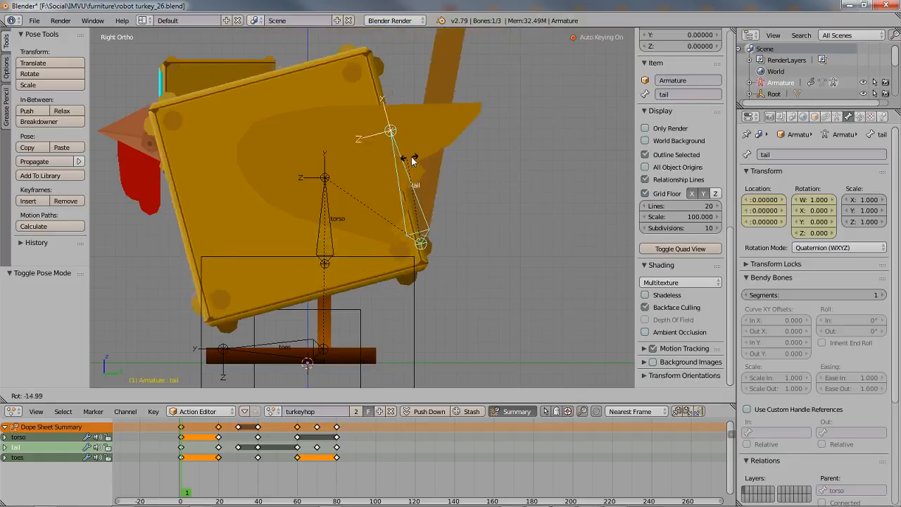
{"action": "key", "text": "Escape"}
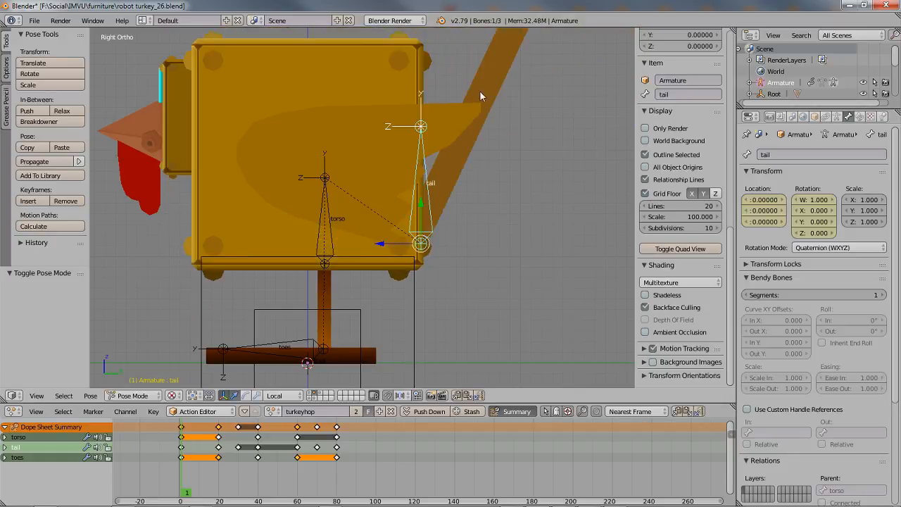
{"action": "middle_click_drag", "start_coordinate": [438, 204], "coordinate": [398, 226], "text": "shift"}
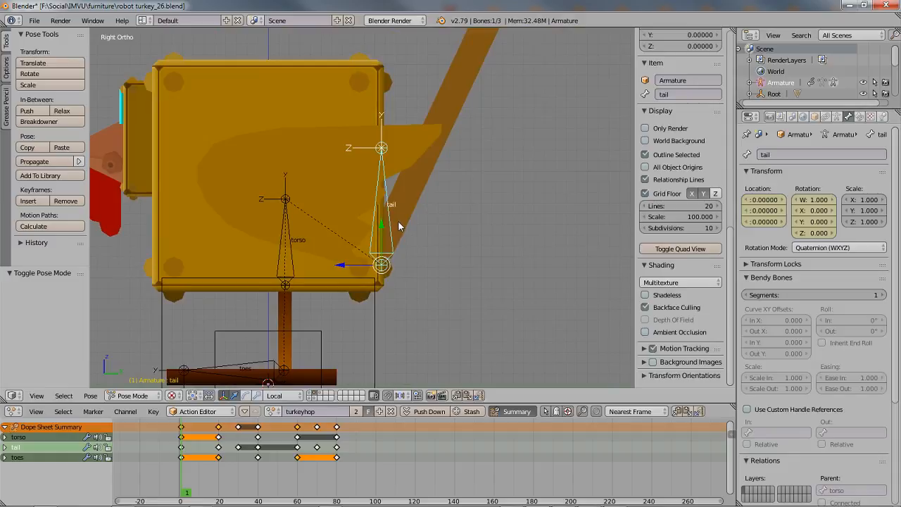
Leave Pose Mode, open turkey.MESH in Edit Mode with its vertex groups displayed, and deselect all geometry
{"action": "key", "text": "Tab"}
{"action": "key", "text": "ctrl+Tab"}
{"action": "right_click", "coordinate": [429, 163]}
{"action": "scroll", "coordinate": [429, 162], "scroll_direction": "down", "scroll_amount": 2}
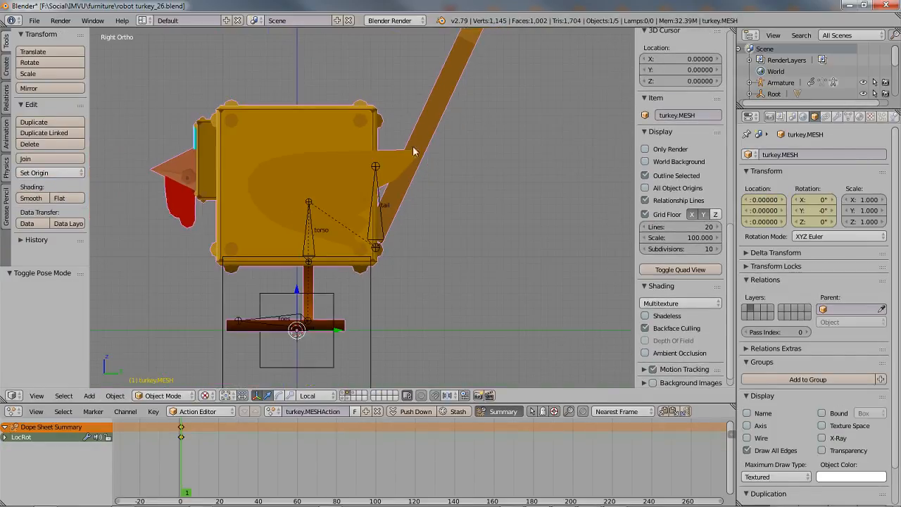
{"action": "middle_click_drag", "start_coordinate": [409, 134], "coordinate": [394, 213], "text": "shift"}
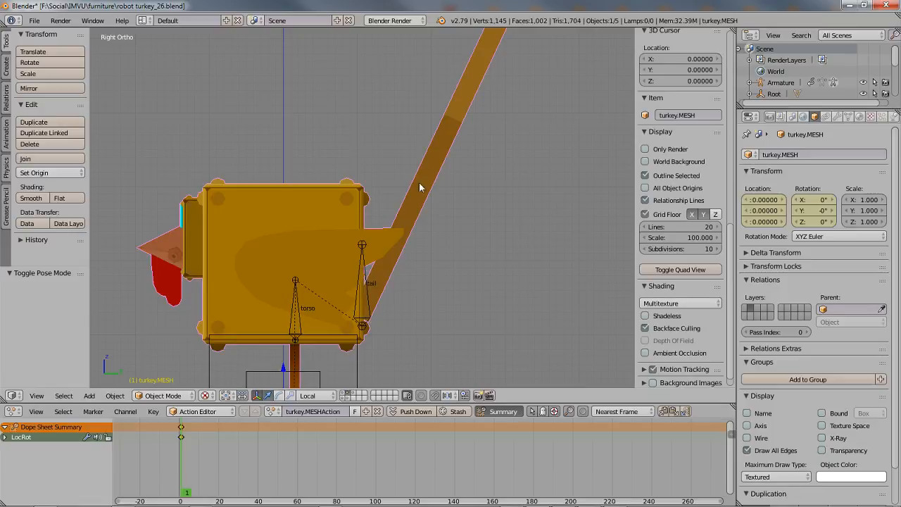
{"action": "key", "text": "Tab"}
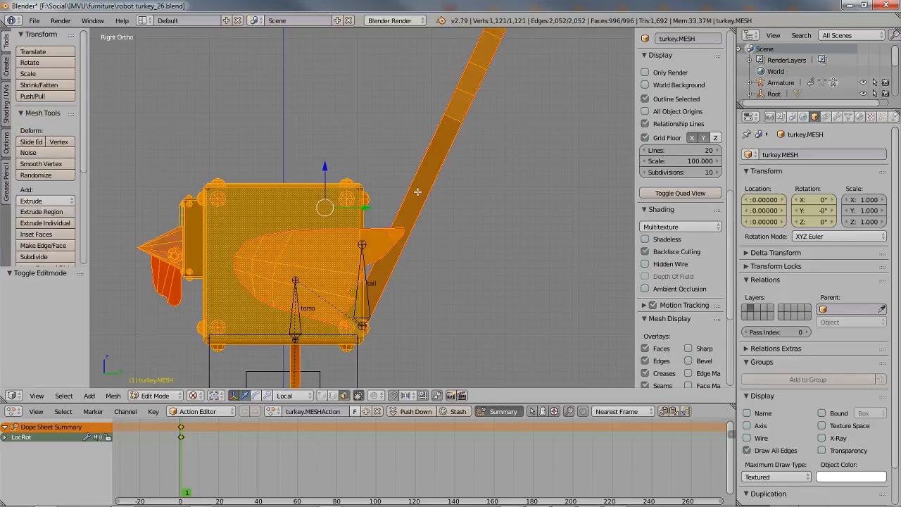
{"action": "left_click", "coordinate": [849, 117]}
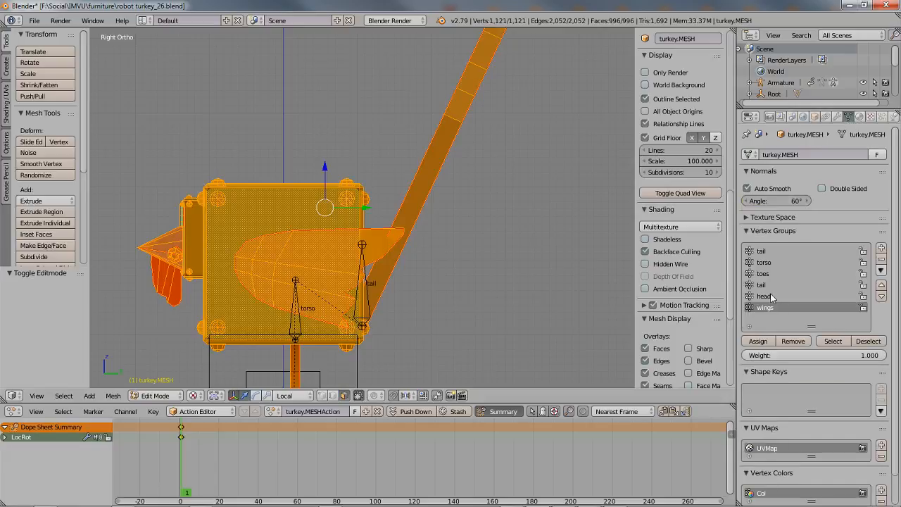
{"action": "key", "text": "a"}
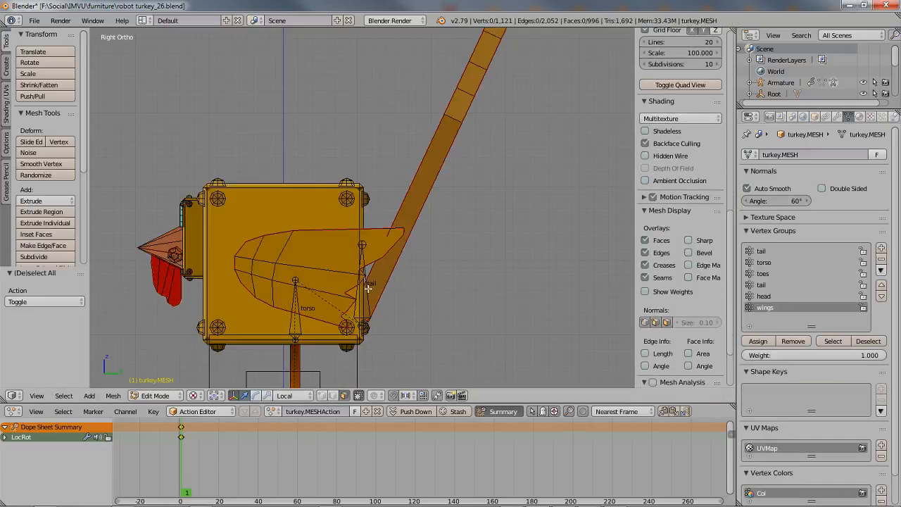
Select the vertices of the first tail vertex group to check its assignment, then clear the selection
{"action": "left_click", "coordinate": [765, 251]}
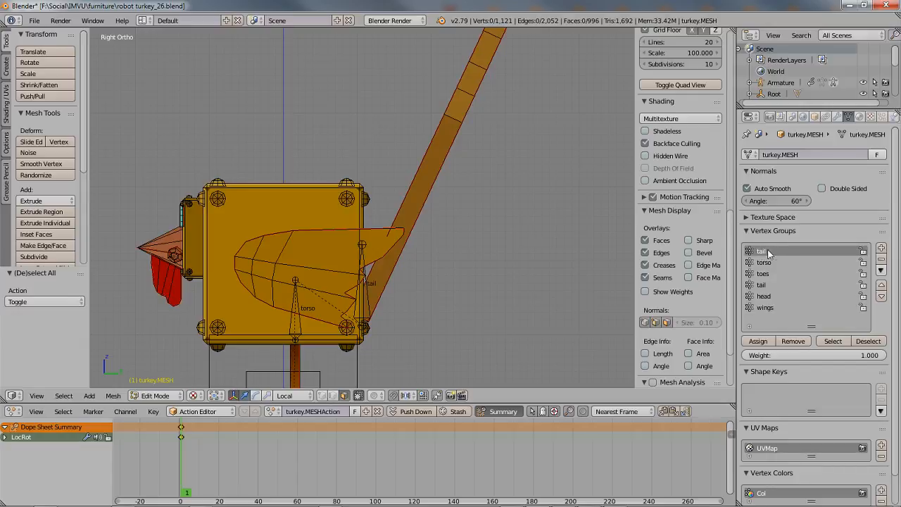
{"action": "left_click", "coordinate": [833, 342]}
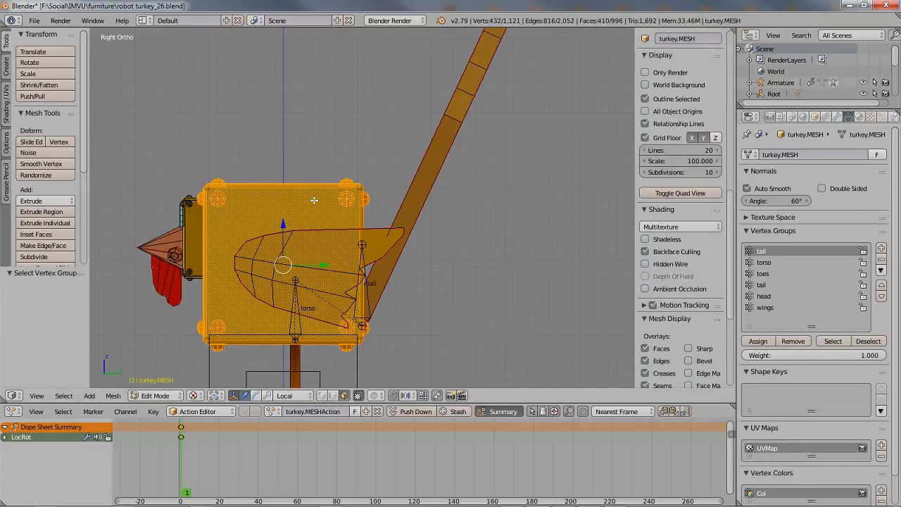
{"action": "key", "text": "a"}
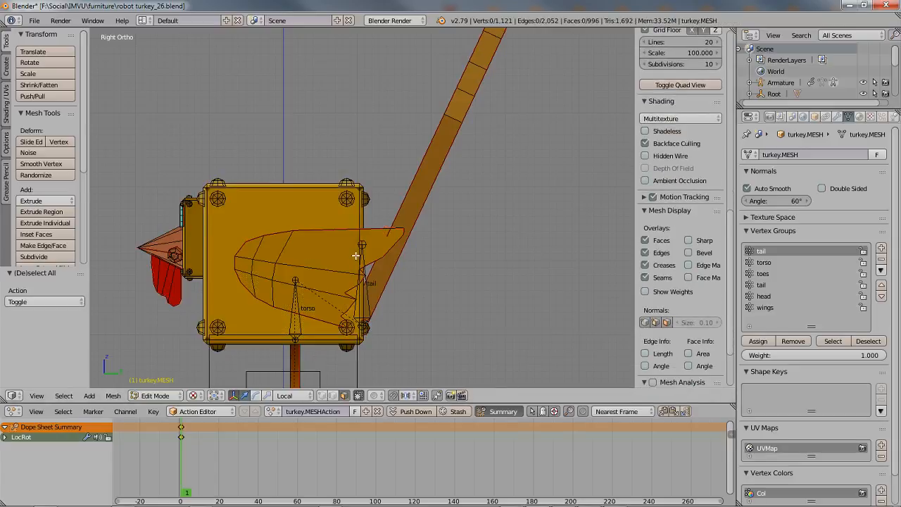
{"action": "middle_click_drag", "start_coordinate": [398, 308], "coordinate": [413, 244], "text": "shift"}
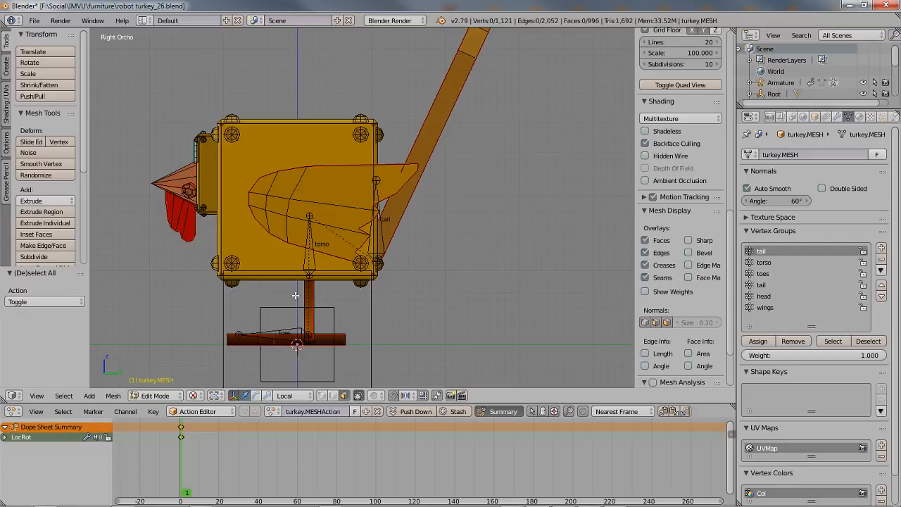
{"action": "middle_click_drag", "start_coordinate": [360, 182], "coordinate": [363, 194], "text": "shift"}
{"action": "middle_click_drag", "start_coordinate": [380, 238], "coordinate": [384, 247], "text": "ctrl"}
{"action": "middle_click_drag", "start_coordinate": [374, 195], "coordinate": [376, 214], "text": "shift"}
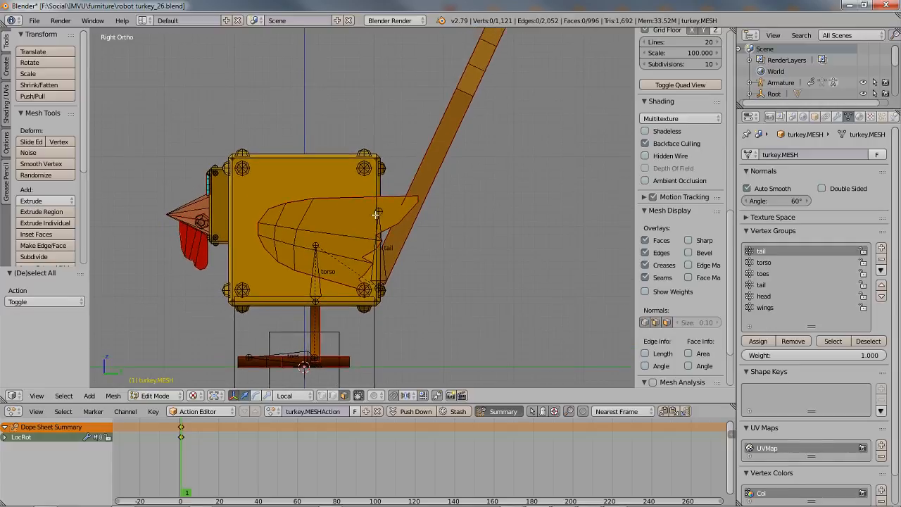
{"action": "middle_click_drag", "start_coordinate": [387, 265], "coordinate": [390, 279], "text": "ctrl"}
{"action": "middle_click_drag", "start_coordinate": [393, 225], "coordinate": [389, 248], "text": "shift"}
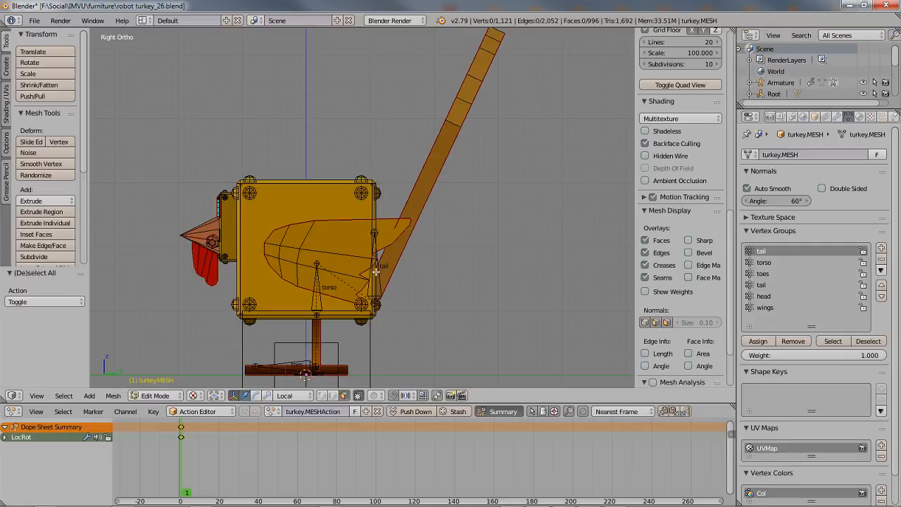
{"action": "scroll", "coordinate": [373, 273], "scroll_direction": "up", "scroll_amount": 2}
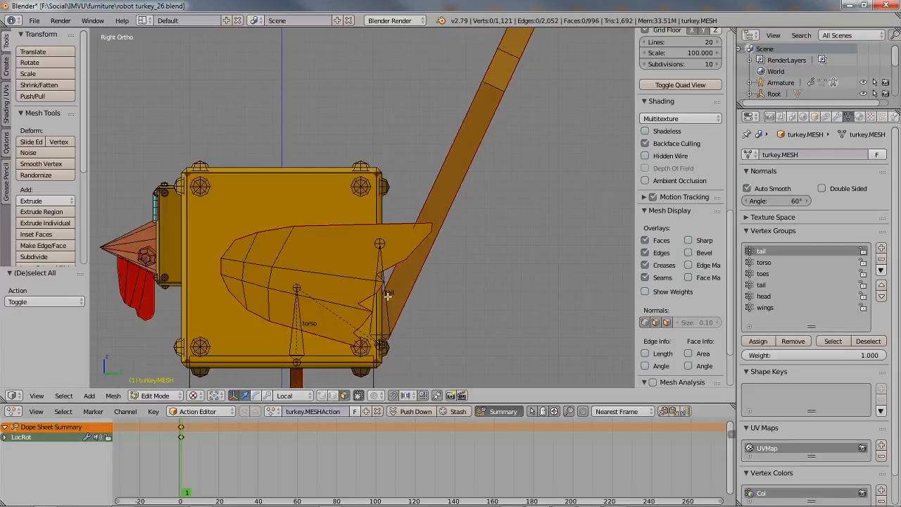
{"action": "scroll", "coordinate": [433, 261], "scroll_direction": "down", "scroll_amount": 2}
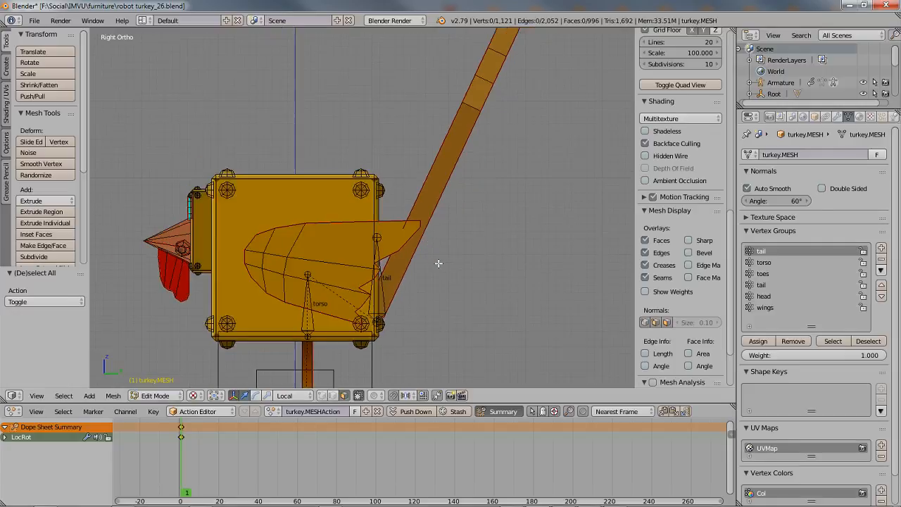
Display the turkey mesh in wireframe, with the body, leg and toes in view
{"action": "key", "text": "z"}
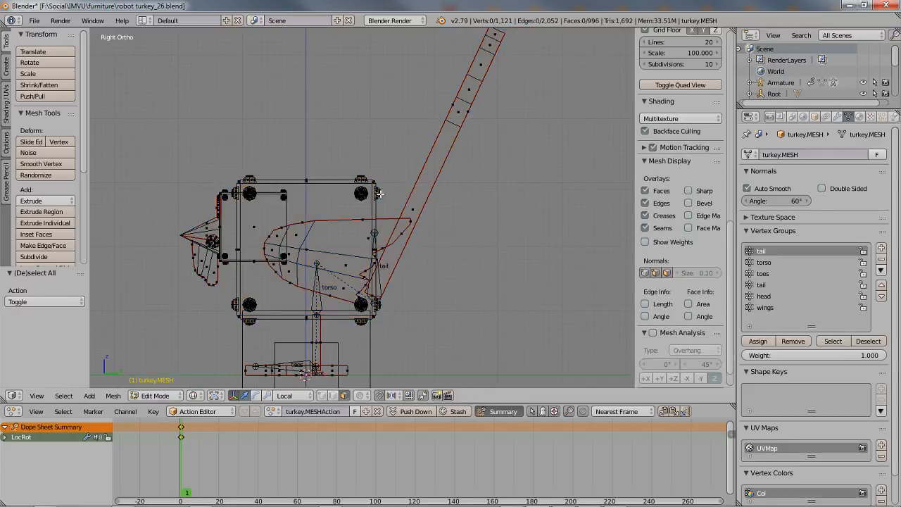
{"action": "mouse_move", "coordinate": [381, 194]}
{"action": "middle_mouse_down", "text": "shift"}
{"action": "mouse_move", "coordinate": [373, 220]}
{"action": "mouse_move", "coordinate": [381, 213]}
{"action": "middle_mouse_up", "text": "shift"}
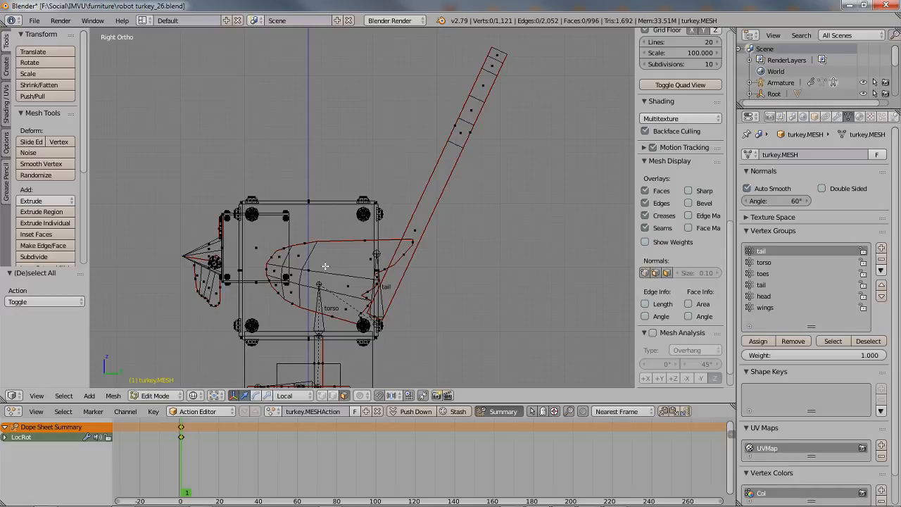
{"action": "middle_click_drag", "start_coordinate": [318, 289], "coordinate": [317, 220], "text": "shift"}
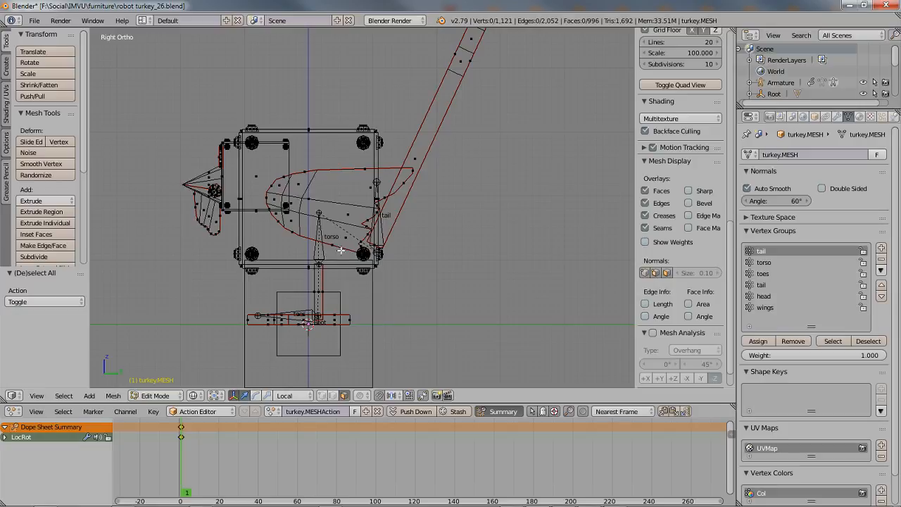
{"action": "middle_click_drag", "start_coordinate": [332, 272], "coordinate": [309, 290], "text": "shift"}
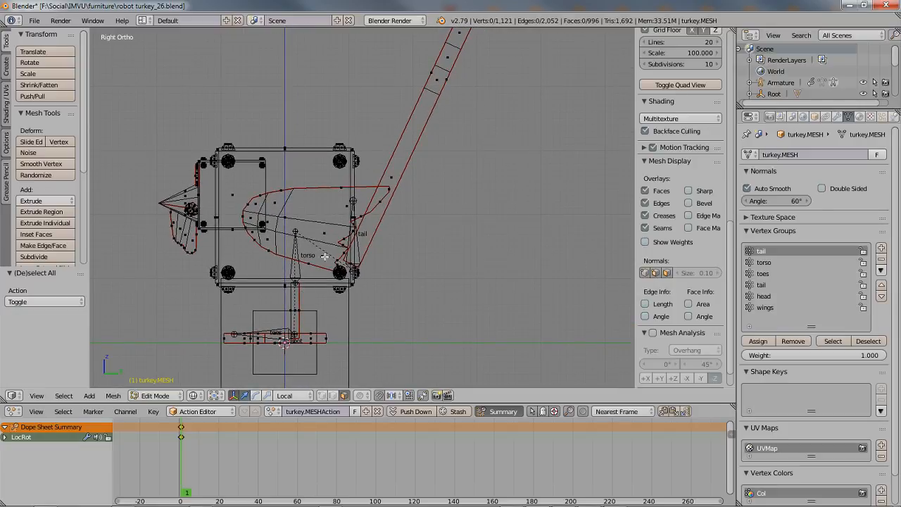
Recheck in wireframe which vertices the first tail vertex group contains, then deselect them
{"action": "key", "text": "a"}
{"action": "key", "text": "a"}
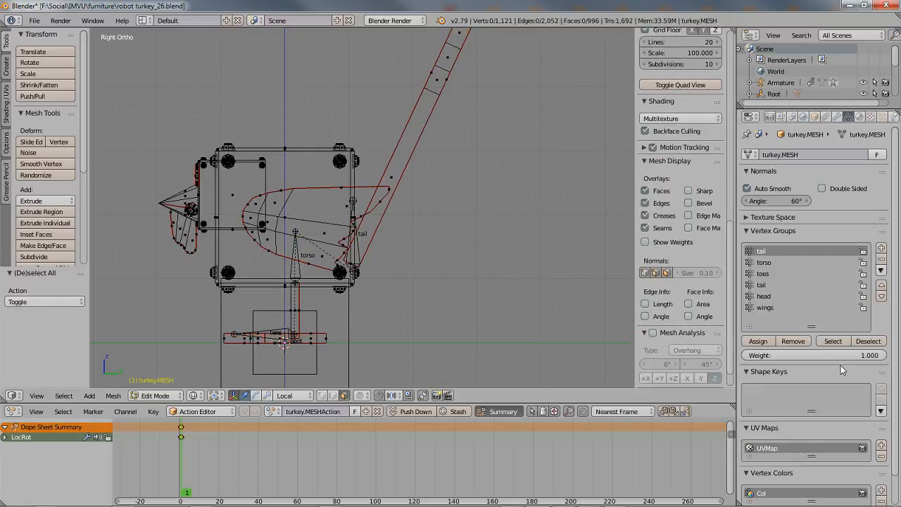
{"action": "left_click", "coordinate": [833, 342]}
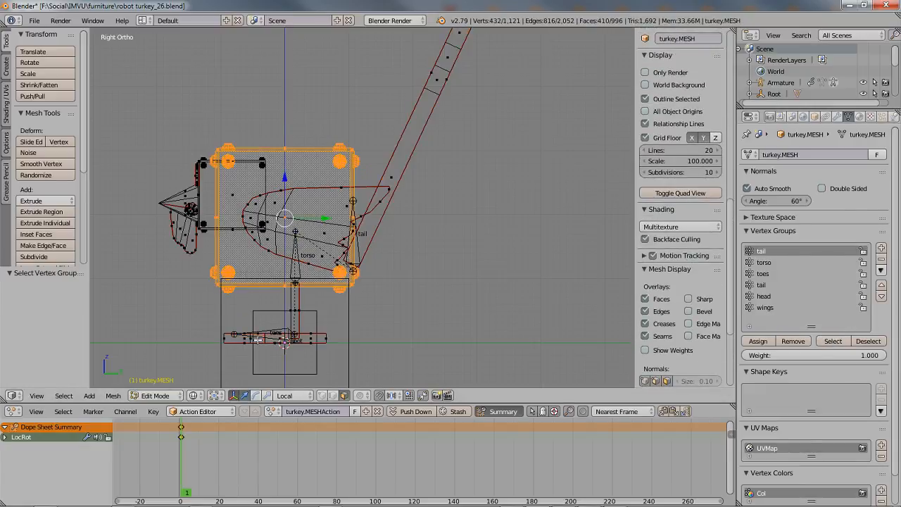
{"action": "key", "text": "a"}
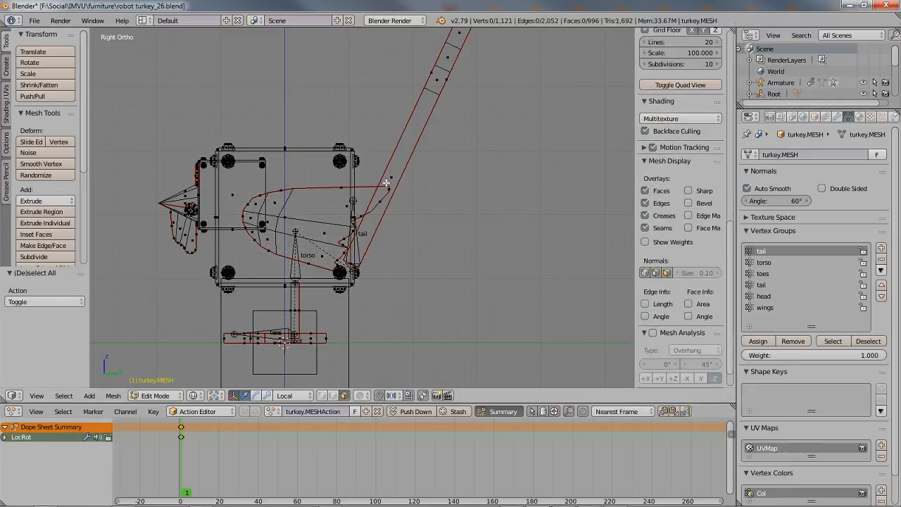
Select the vertices of the torso group and of the toes group in turn to check their assignment, clearing the selection after each
{"action": "left_click", "coordinate": [768, 262]}
{"action": "left_click", "coordinate": [830, 343]}
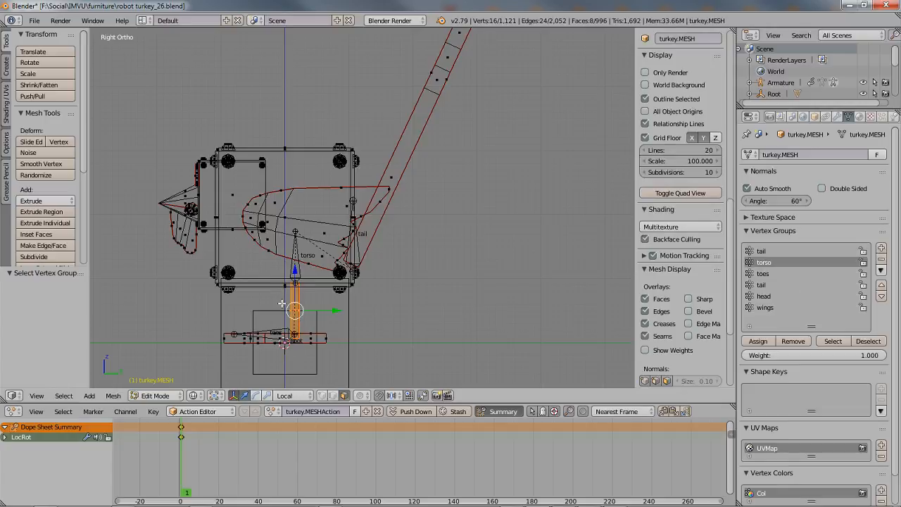
{"action": "key", "text": "a"}
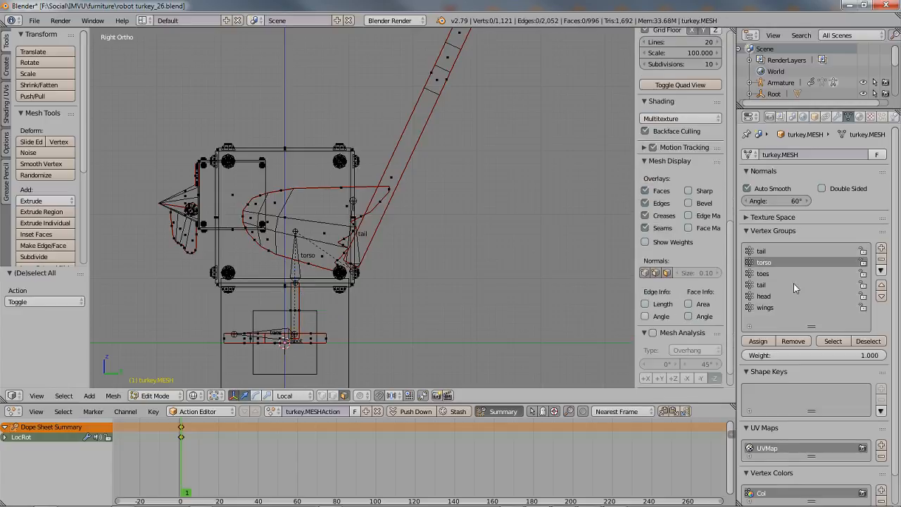
{"action": "left_click", "coordinate": [763, 274]}
{"action": "left_click", "coordinate": [831, 341]}
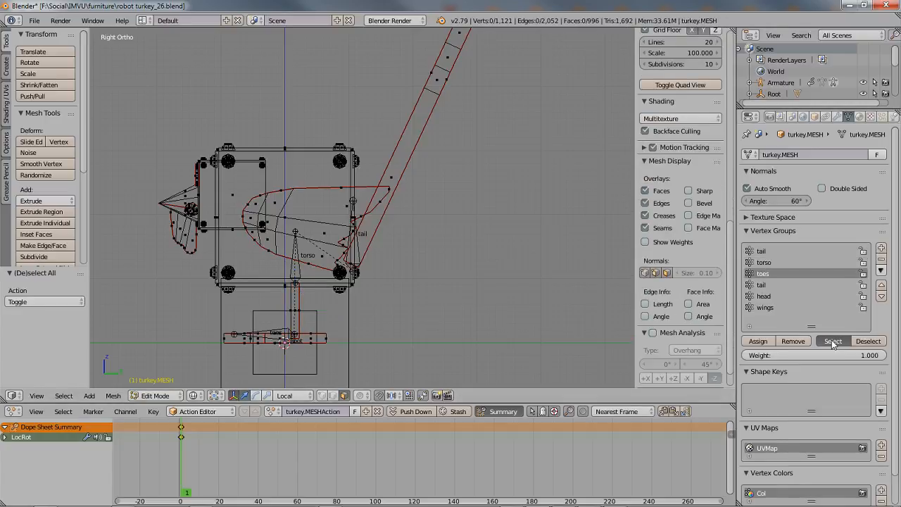
{"action": "key", "text": "a"}
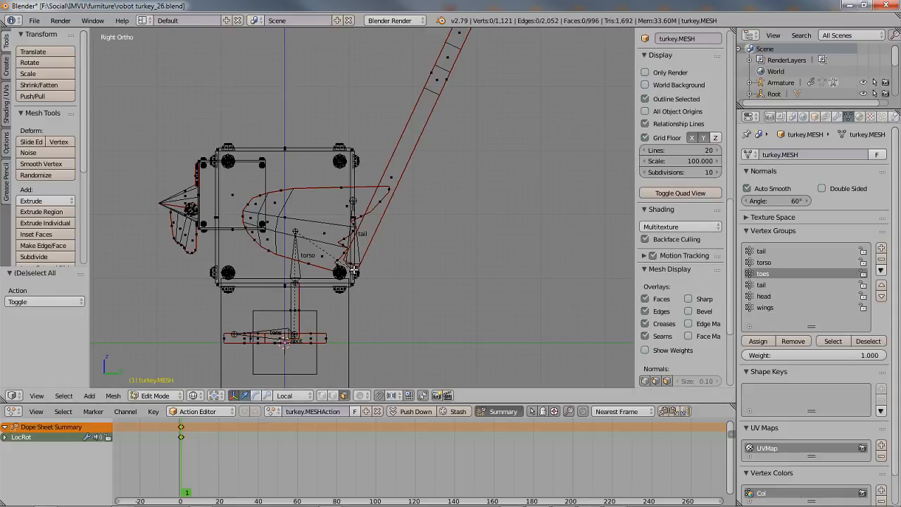
Select the vertices of the second tail vertex group, inspect them around the tail bone, and clear the selection
{"action": "left_click", "coordinate": [764, 284]}
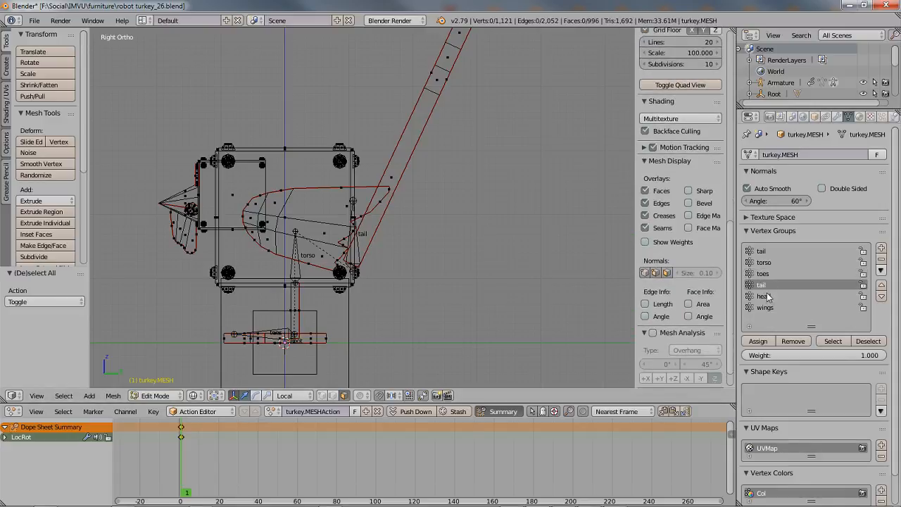
{"action": "left_click", "coordinate": [835, 342]}
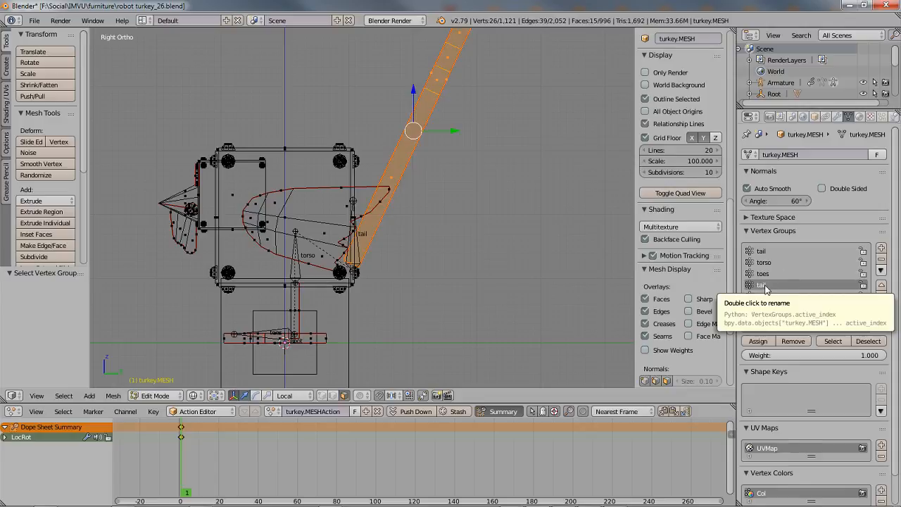
{"action": "scroll", "coordinate": [374, 263], "scroll_direction": "up", "scroll_amount": 5}
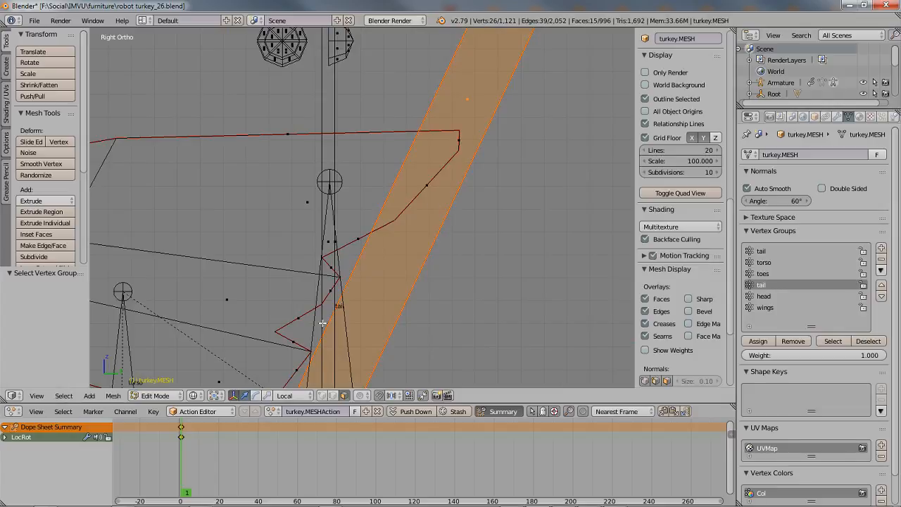
{"action": "scroll", "coordinate": [382, 276], "scroll_direction": "down", "scroll_amount": 5}
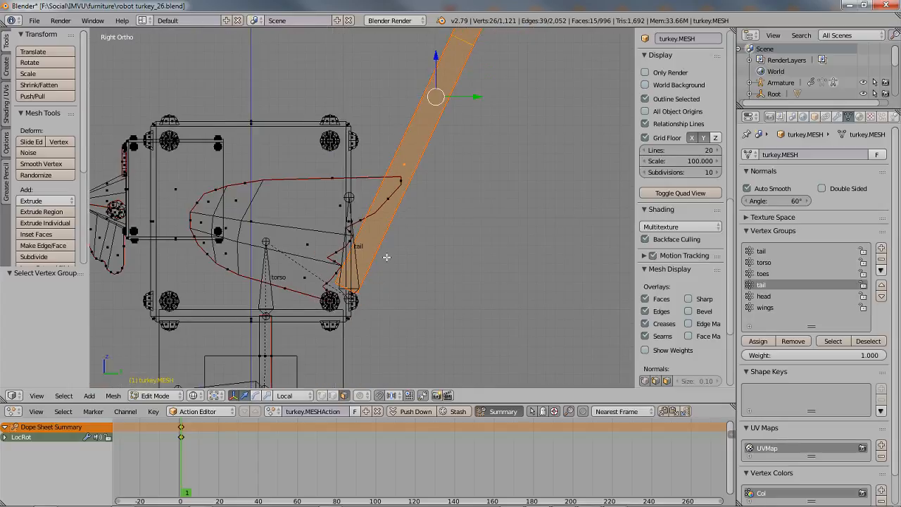
{"action": "middle_click_drag", "start_coordinate": [393, 172], "coordinate": [405, 215], "text": "shift"}
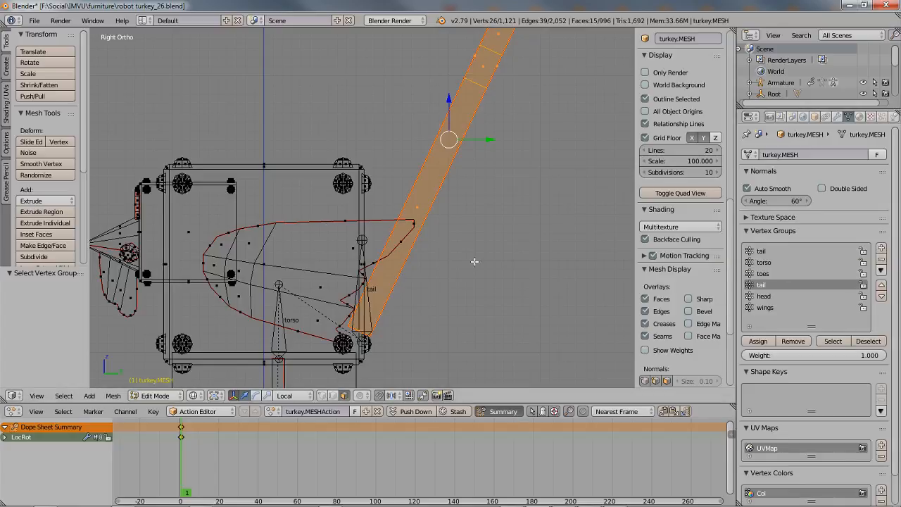
{"action": "key", "text": "a"}
Select the first tail vertex group's vertices again, compare them with the torso bone, and deselect everything
{"action": "left_click", "coordinate": [762, 251]}
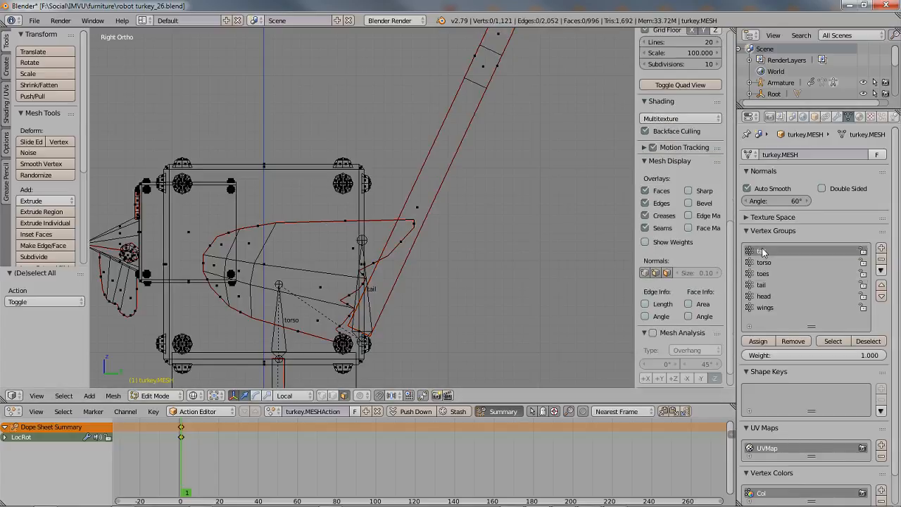
{"action": "key", "text": "a"}
{"action": "key", "text": "a"}
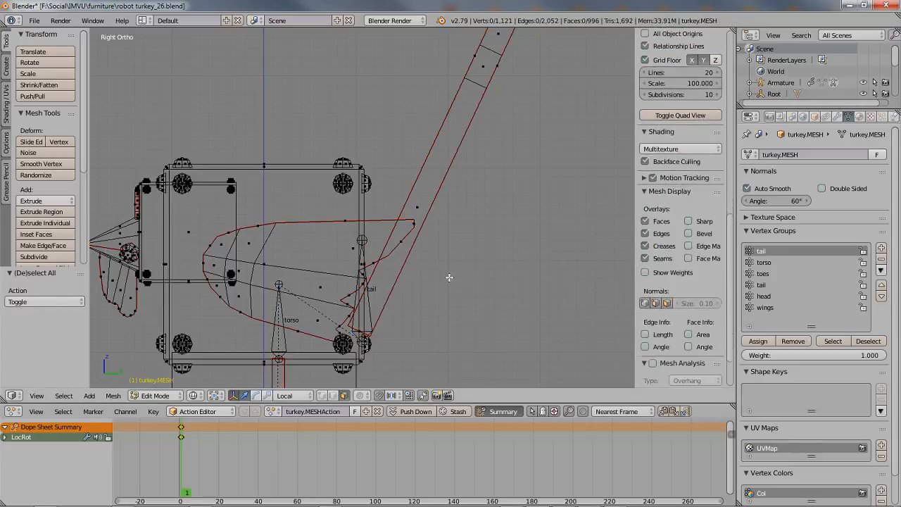
{"action": "left_click", "coordinate": [834, 341]}
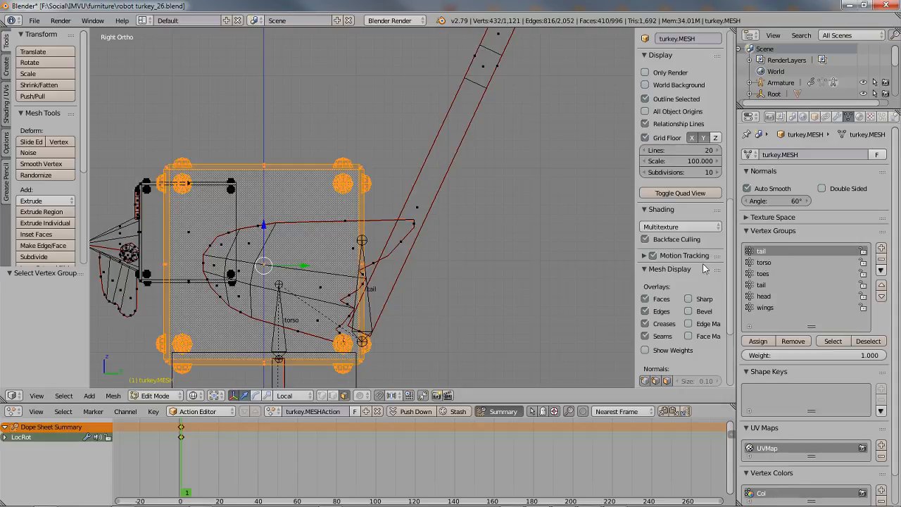
{"action": "middle_click_drag", "start_coordinate": [318, 343], "coordinate": [353, 265], "text": "shift"}
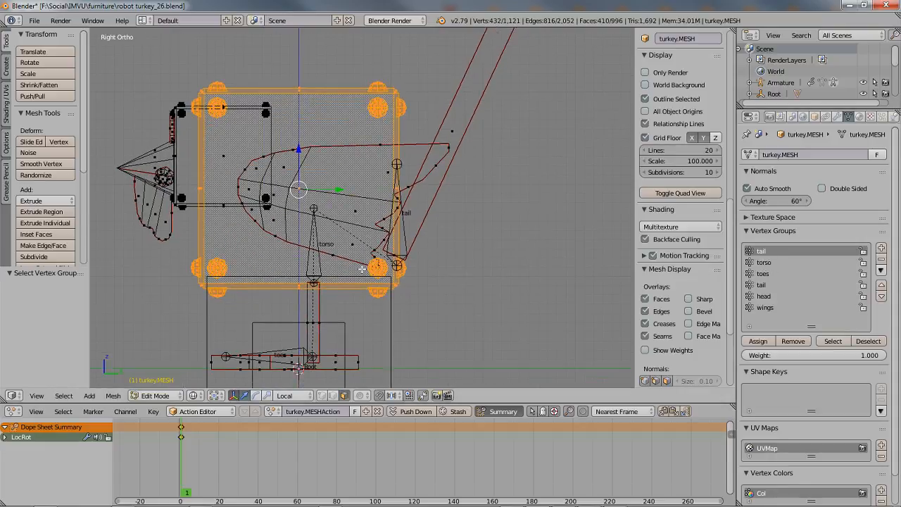
{"action": "key", "text": "a"}
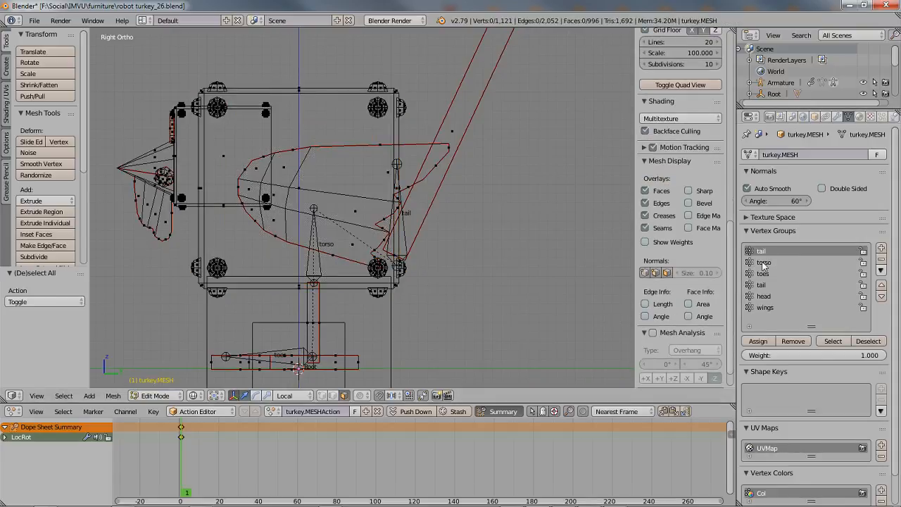
Rename the torso vertex group, which holds the leg vertices, to legs and deselect its vertices
{"action": "left_click", "coordinate": [764, 261]}
{"action": "left_click", "coordinate": [832, 342]}
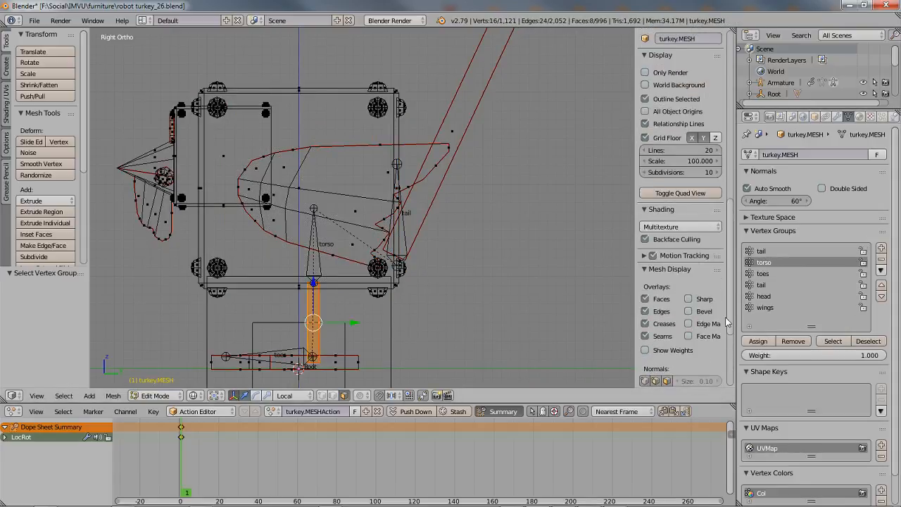
{"action": "double_click", "coordinate": [764, 262]}
{"action": "type", "text": "legs"}
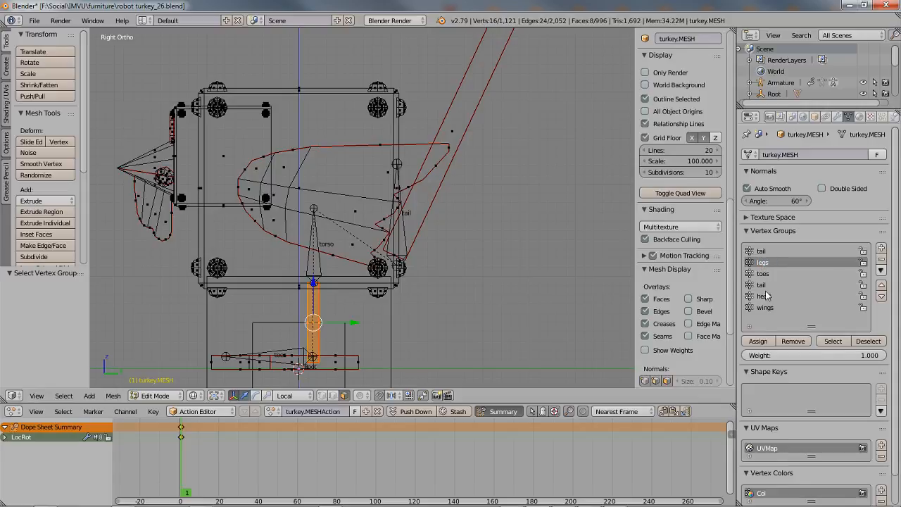
{"action": "left_click", "coordinate": [871, 341]}
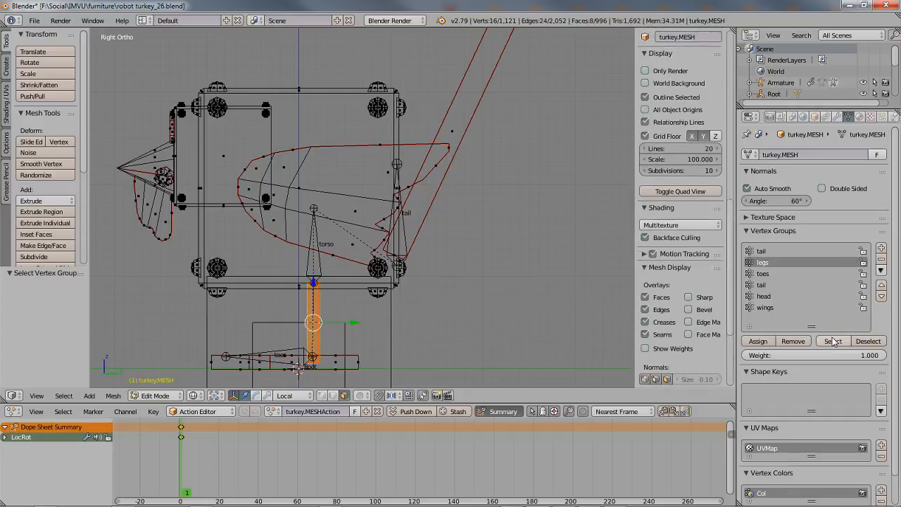
{"action": "left_click", "coordinate": [864, 341]}
Select the first tail vertex group's body vertices and rename that group to torso
{"action": "left_click", "coordinate": [765, 251]}
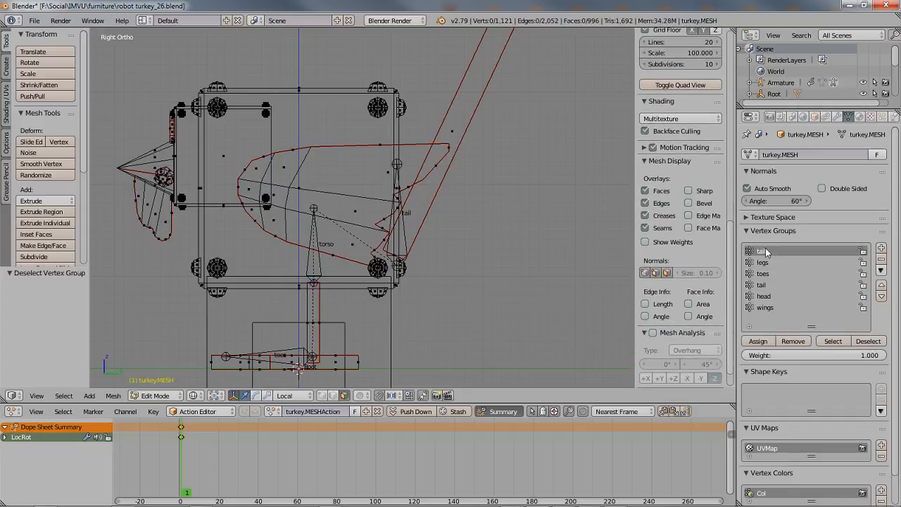
{"action": "left_click", "coordinate": [830, 341]}
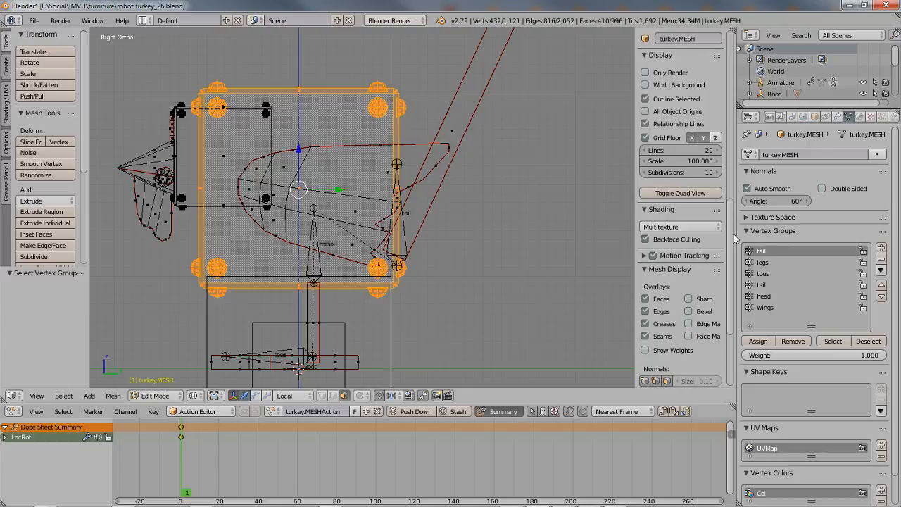
{"action": "double_click", "coordinate": [764, 252]}
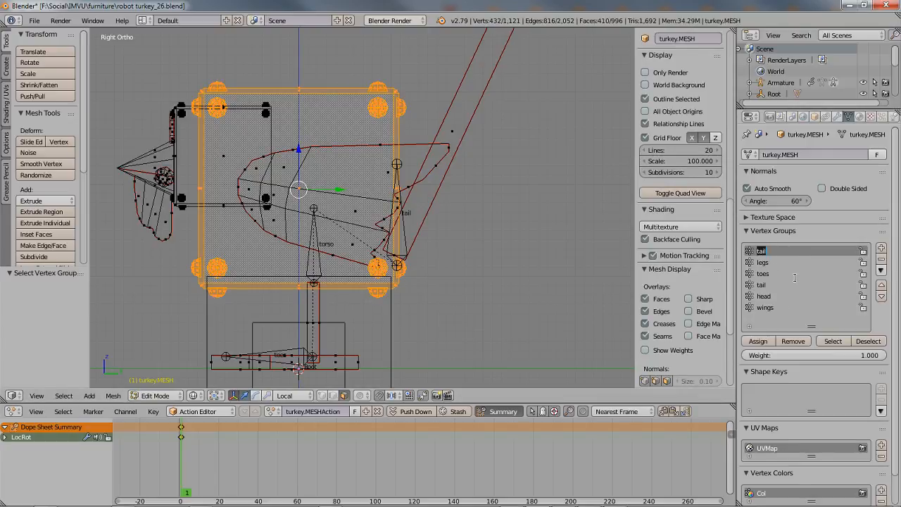
{"action": "type", "text": "torso"}
Leave mesh editing, select the torso bone in Pose Mode, and test-rotate it to see what it deforms, cancelling the rotation
{"action": "key", "text": "ctrl+Tab"}
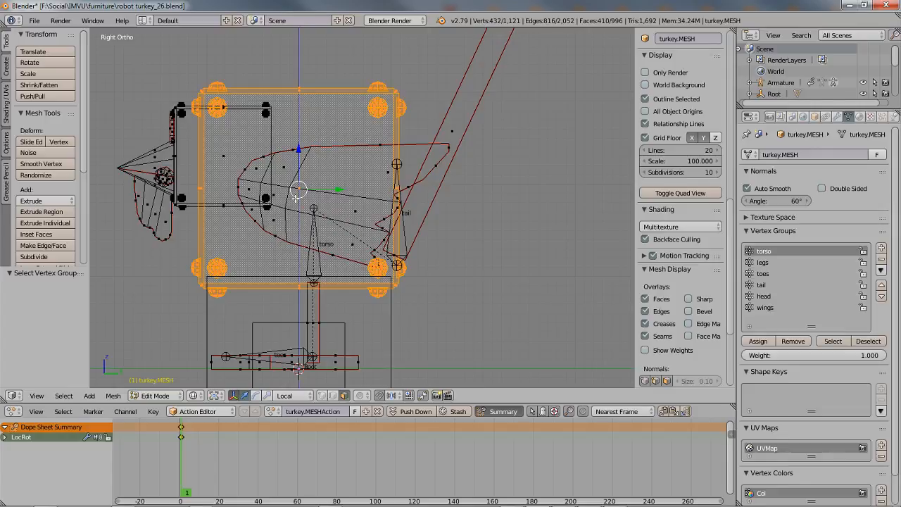
{"action": "key", "text": "Tab"}
{"action": "right_click", "coordinate": [317, 243]}
{"action": "key", "text": "ctrl+Tab"}
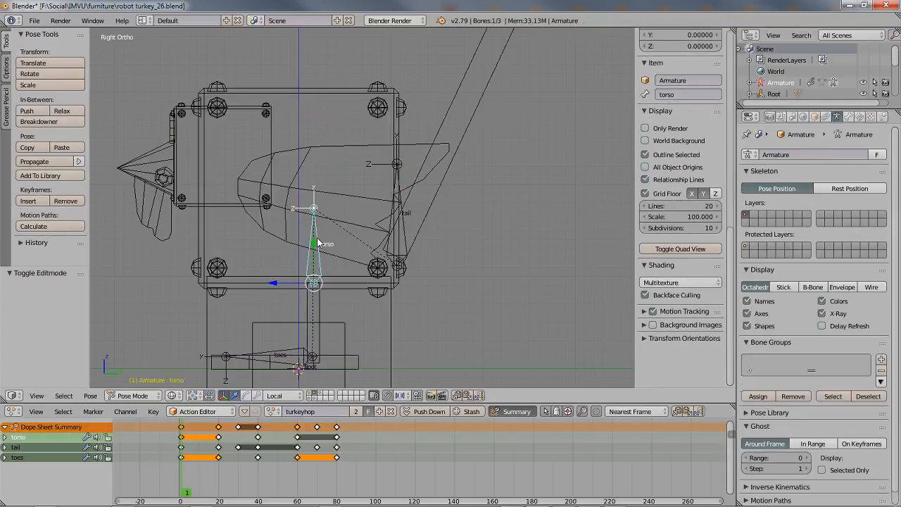
{"action": "key", "text": "r"}
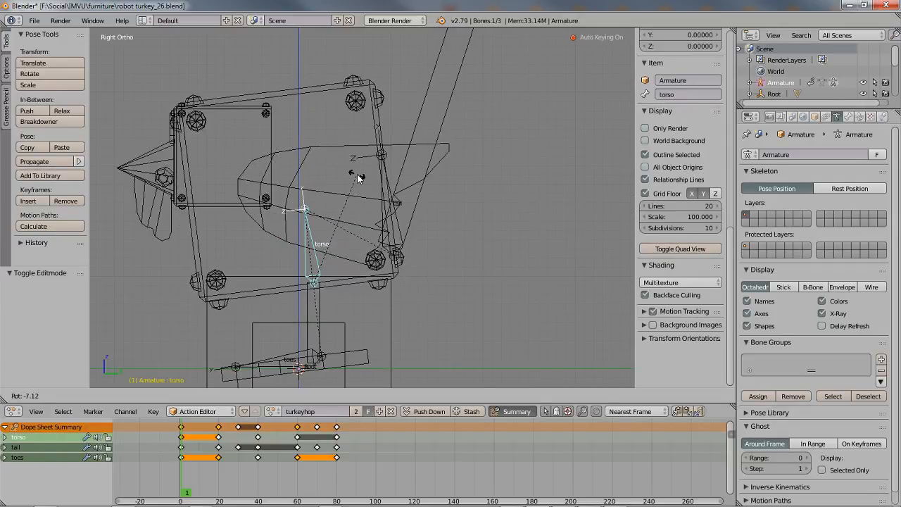
{"action": "right_click", "coordinate": [357, 174]}
Test-rotate the tail bone twice to see how the tail mesh follows, cancelling each rotation
{"action": "right_click", "coordinate": [398, 191]}
{"action": "key", "text": "r"}
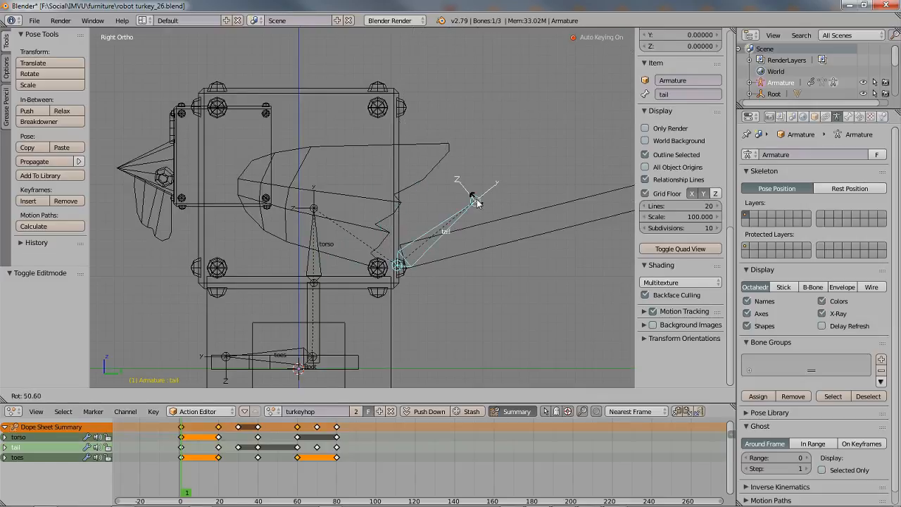
{"action": "scroll", "coordinate": [477, 203], "scroll_direction": "down", "scroll_amount": 2}
{"action": "right_click", "coordinate": [432, 182]}
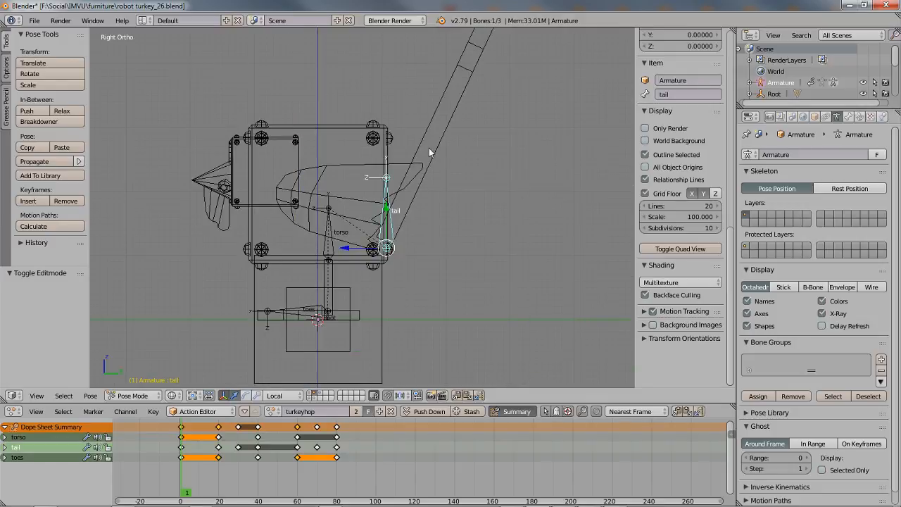
{"action": "middle_click_drag", "start_coordinate": [429, 150], "coordinate": [413, 220], "text": "shift"}
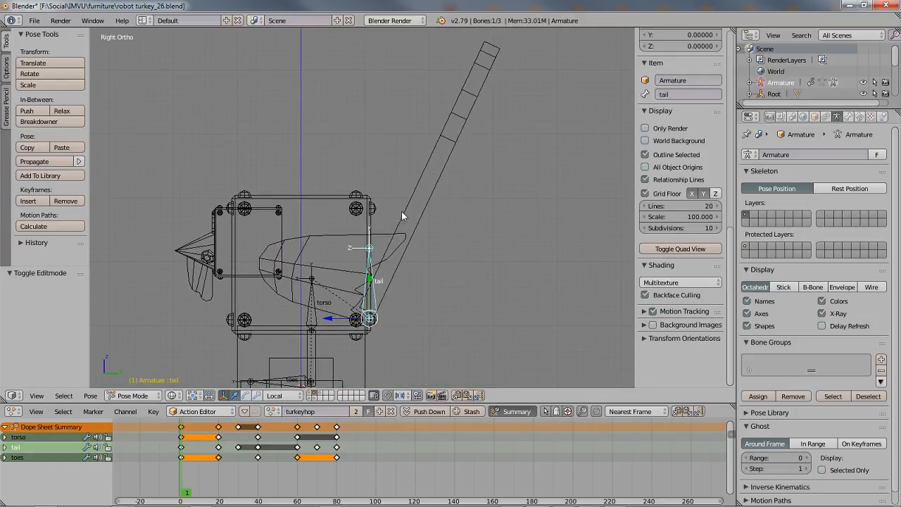
{"action": "key", "text": "r"}
{"action": "right_click", "coordinate": [408, 195]}
Rotate the torso bone again to compare the movement of body, head and wings, and cancel the rotation
{"action": "right_click", "coordinate": [313, 301]}
{"action": "key", "text": "r"}
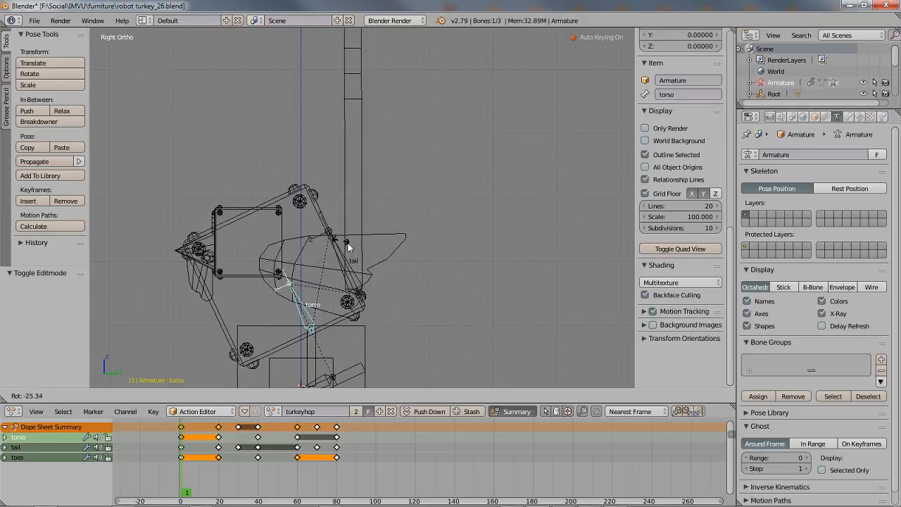
{"action": "right_click", "coordinate": [399, 273]}
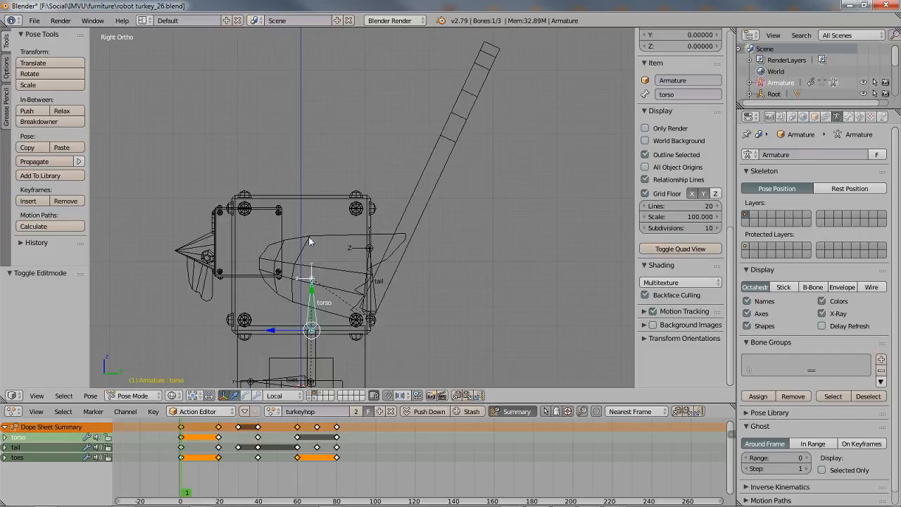
Test-move the toes bone to see how the foot mesh follows, and return it to its original position
{"action": "middle_click_drag", "start_coordinate": [310, 241], "coordinate": [319, 179], "text": "shift"}
{"action": "right_click", "coordinate": [285, 307]}
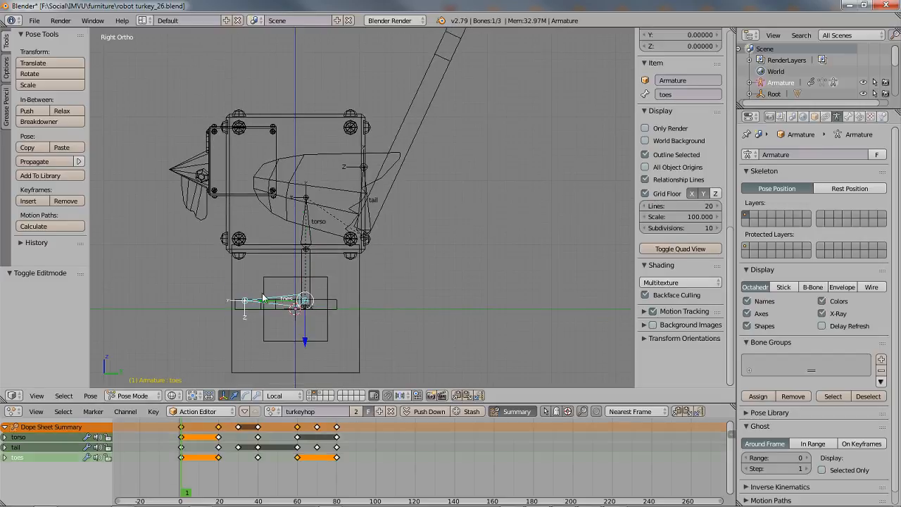
{"action": "key", "text": "g"}
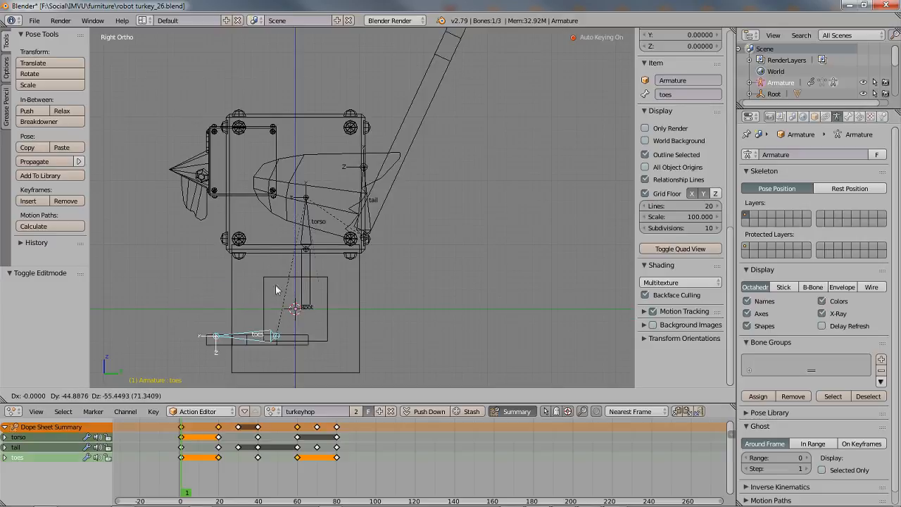
{"action": "left_click", "coordinate": [237, 302]}
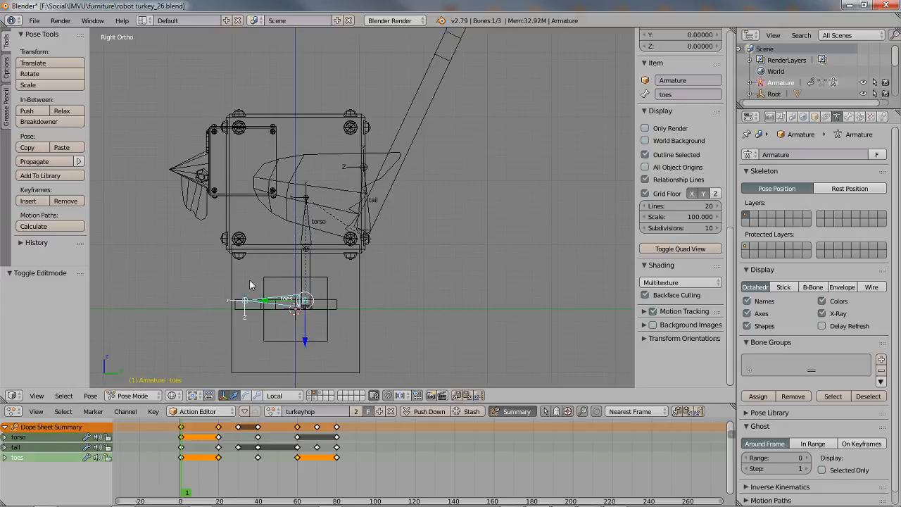
In armature Edit Mode, extrude a new bone 80 units straight down from the torso bone's base to the toes joint
{"action": "scroll", "coordinate": [265, 252], "scroll_direction": "up", "scroll_amount": 2}
{"action": "key", "text": "Tab"}
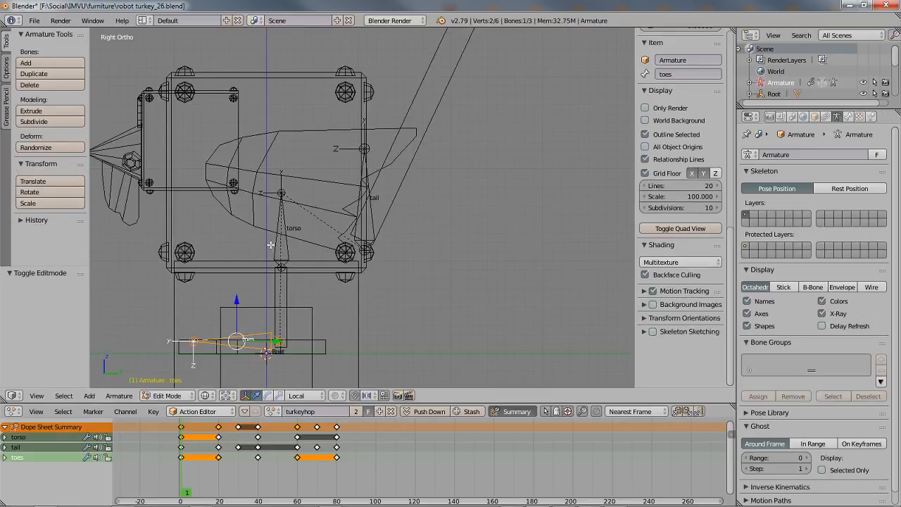
{"action": "middle_click_drag", "start_coordinate": [278, 308], "coordinate": [306, 258], "text": "shift"}
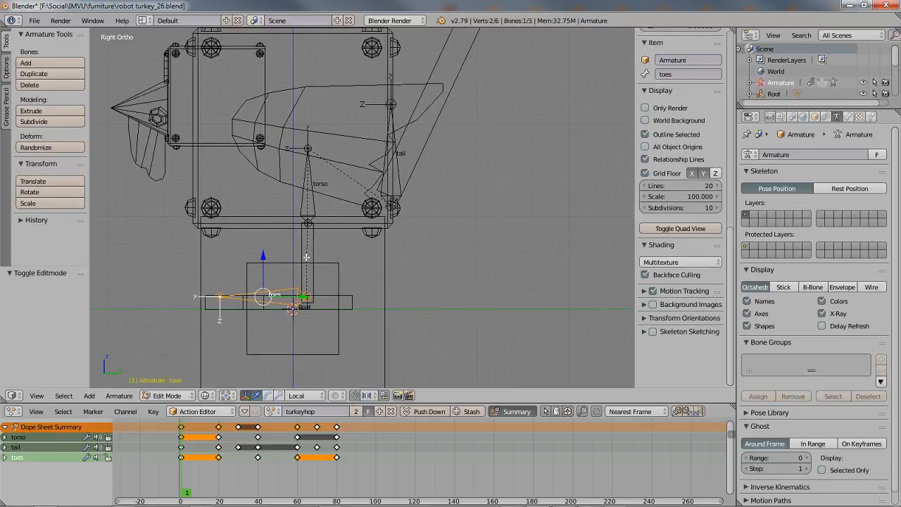
{"action": "right_click", "coordinate": [307, 224]}
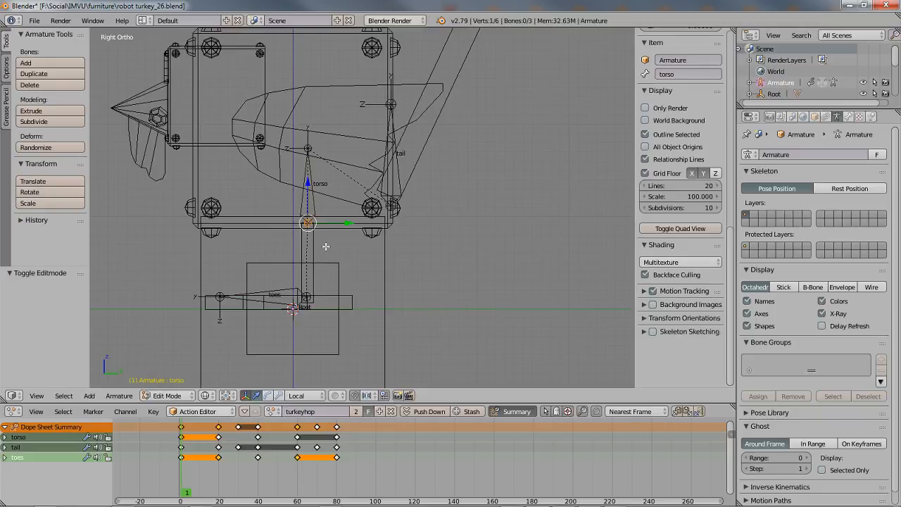
{"action": "scroll", "coordinate": [326, 246], "scroll_direction": "up", "scroll_amount": 2}
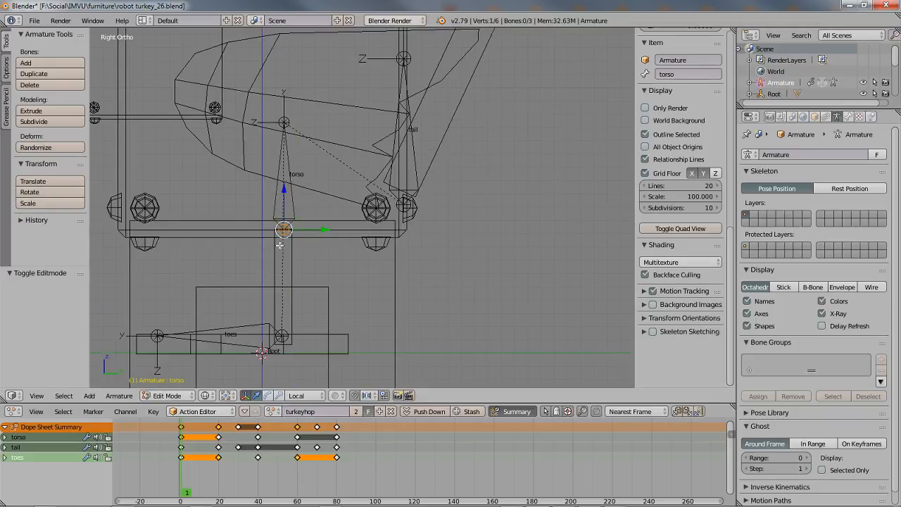
{"action": "middle_click_drag", "start_coordinate": [289, 270], "coordinate": [334, 242], "text": "shift"}
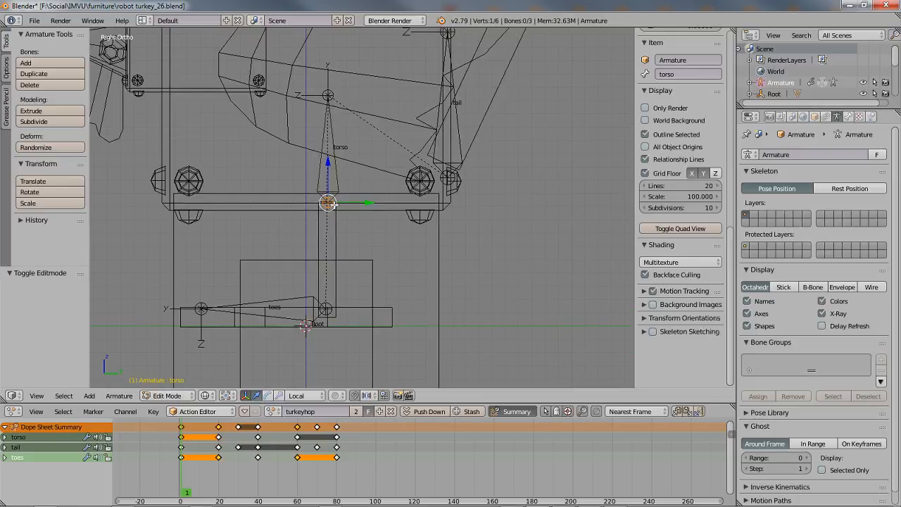
{"action": "key", "text": "e"}
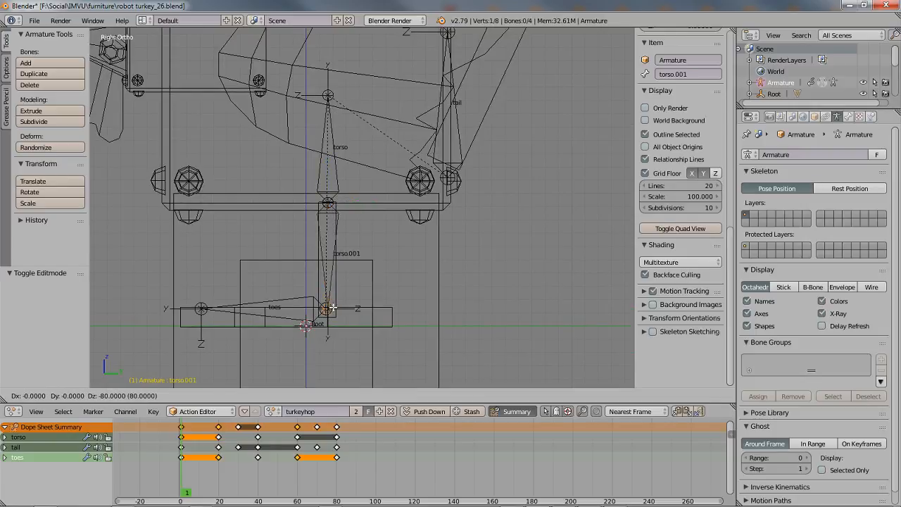
{"action": "left_click", "coordinate": [331, 307]}
Select the newly extruded bone below the torso and rename it legs
{"action": "right_click", "coordinate": [332, 285]}
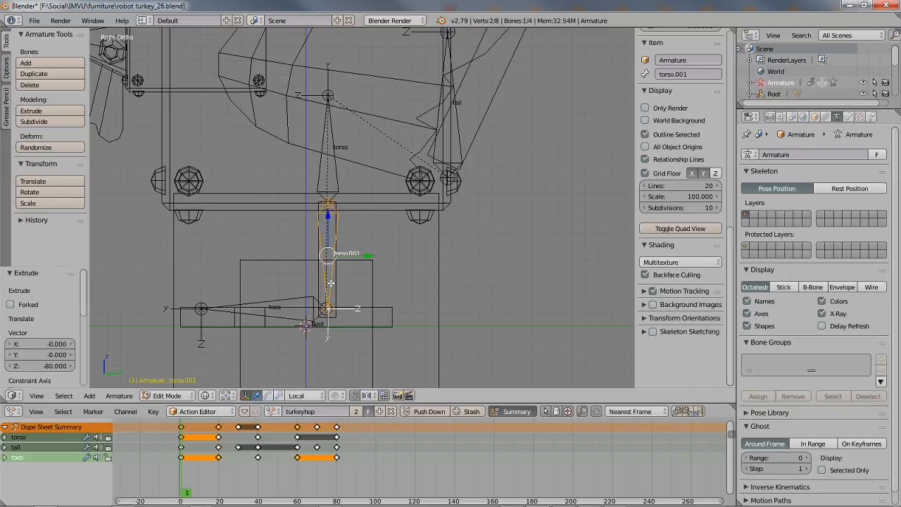
{"action": "scroll", "coordinate": [331, 272], "scroll_direction": "up", "scroll_amount": 3}
{"action": "middle_click_drag", "start_coordinate": [329, 311], "coordinate": [342, 241], "text": "shift"}
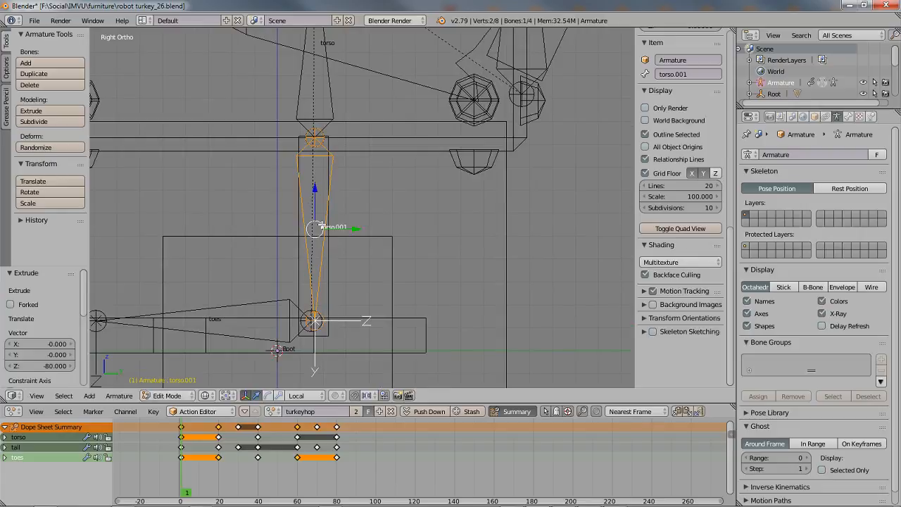
{"action": "left_click", "coordinate": [848, 117]}
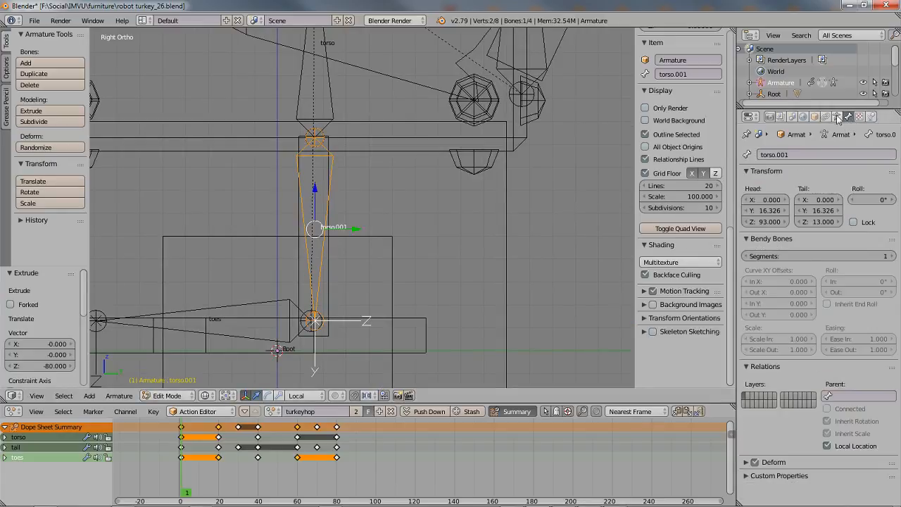
{"action": "left_click", "coordinate": [809, 157]}
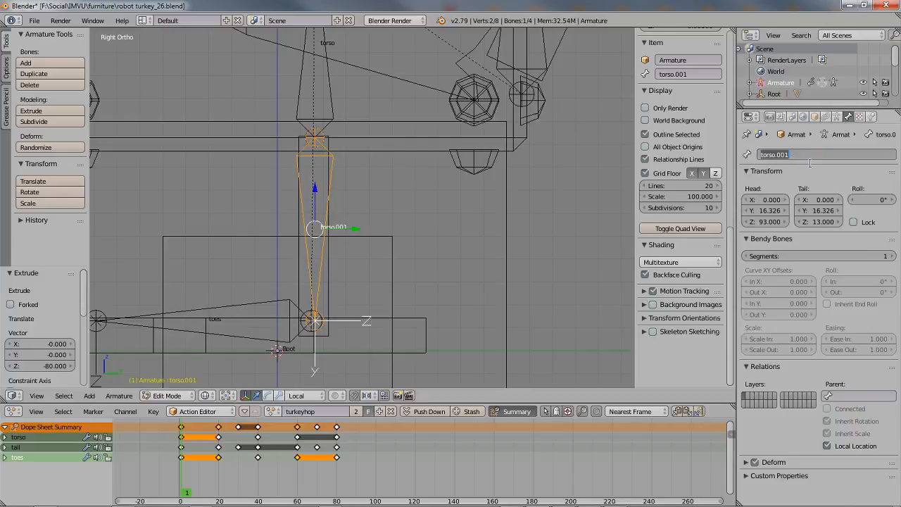
{"action": "type", "text": "fe"}
{"action": "key", "text": "Return"}
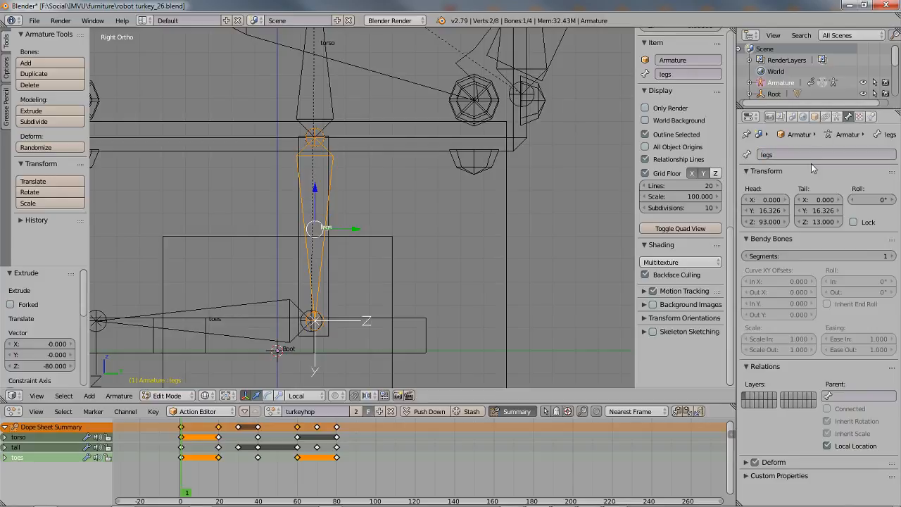
{"action": "left_click", "coordinate": [836, 116]}
Switch to Pose Mode, select the legs bone and test-rotate it to see how the leg mesh follows, cancelling the rotation
{"action": "key", "text": "ctrl+Tab"}
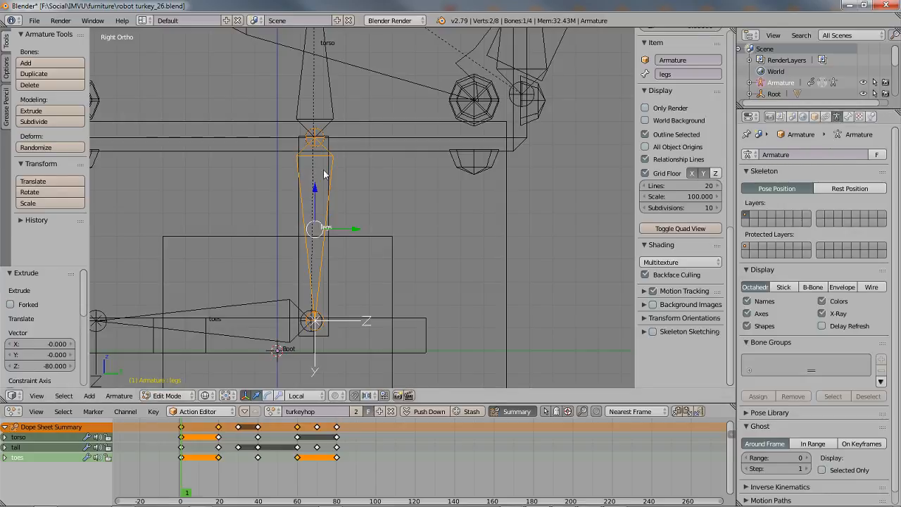
{"action": "right_click", "coordinate": [332, 106]}
{"action": "right_click", "coordinate": [330, 191]}
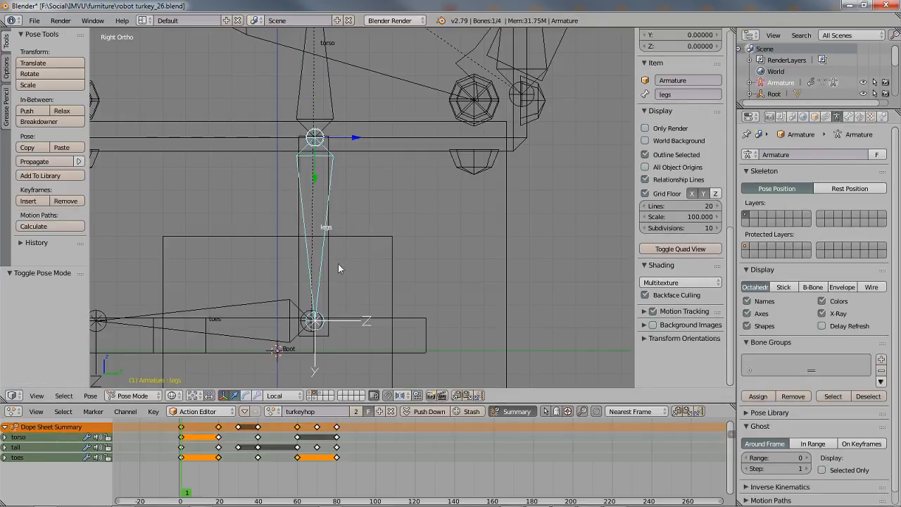
{"action": "key", "text": "r"}
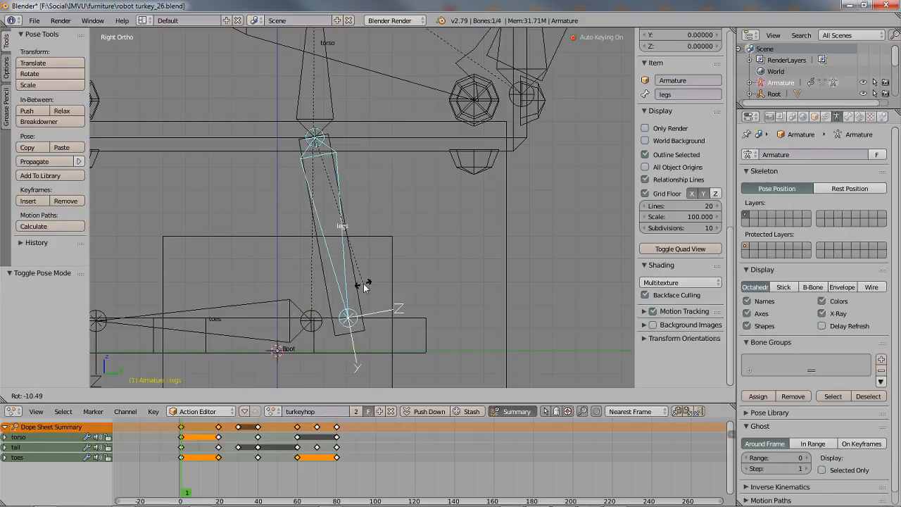
{"action": "right_click", "coordinate": [364, 282]}
Select the turkey mesh and go through its legs, toes, tail, head and wings vertex groups to compare them with the bones
{"action": "scroll", "coordinate": [408, 210], "scroll_direction": "down", "scroll_amount": 3}
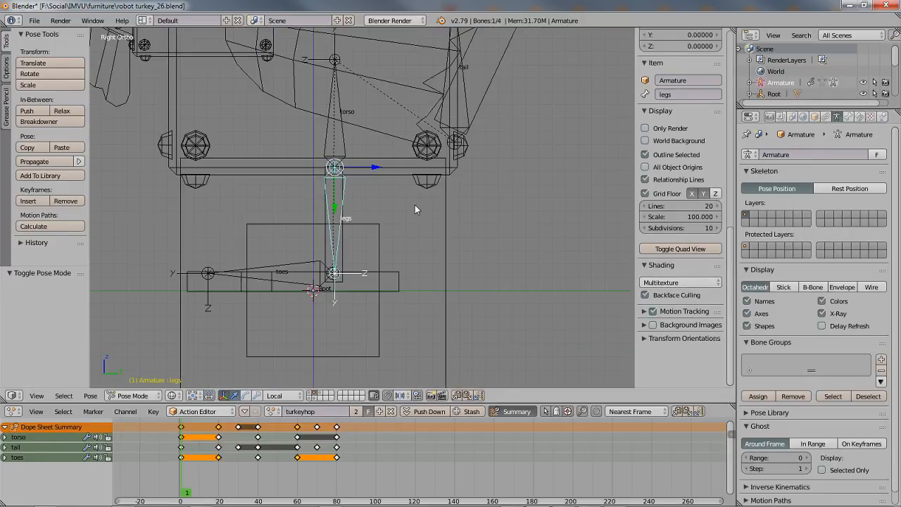
{"action": "middle_click_drag", "start_coordinate": [324, 126], "coordinate": [330, 195], "text": "shift"}
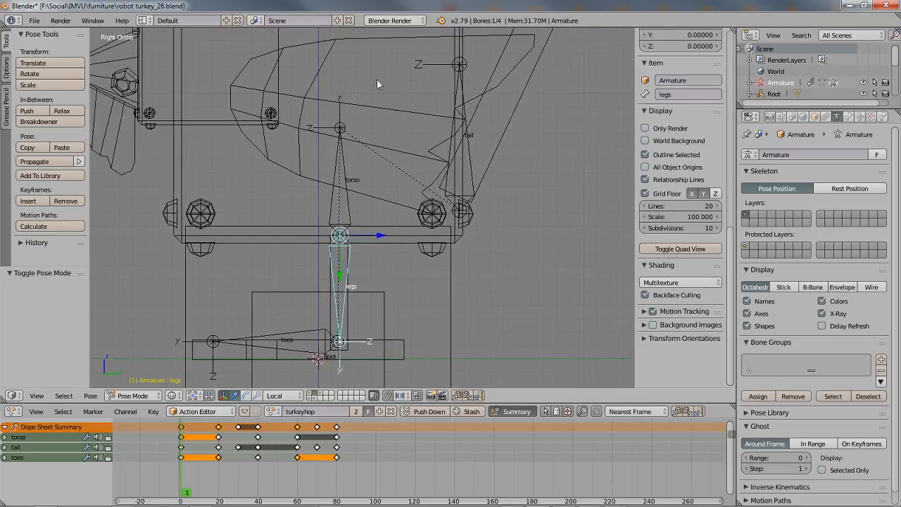
{"action": "right_click", "coordinate": [344, 153]}
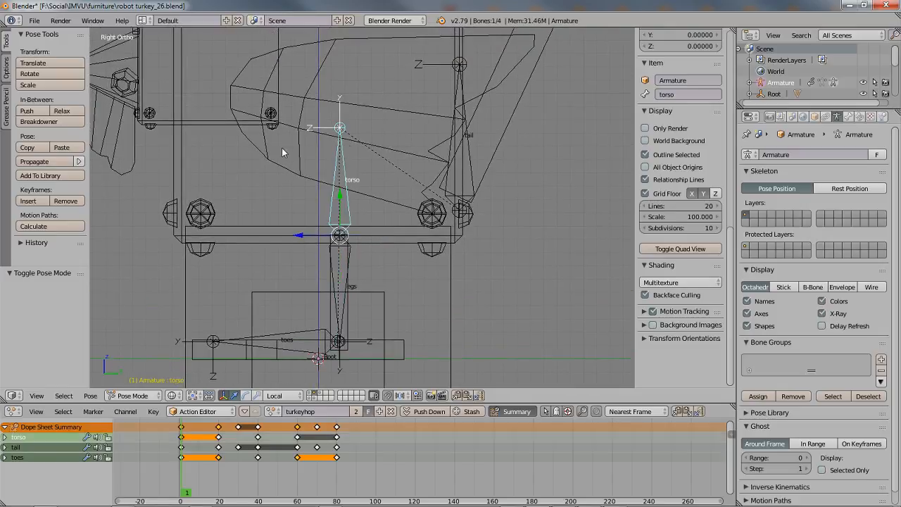
{"action": "right_click", "coordinate": [301, 156]}
{"action": "middle_click_drag", "start_coordinate": [326, 285], "coordinate": [323, 247], "text": "shift"}
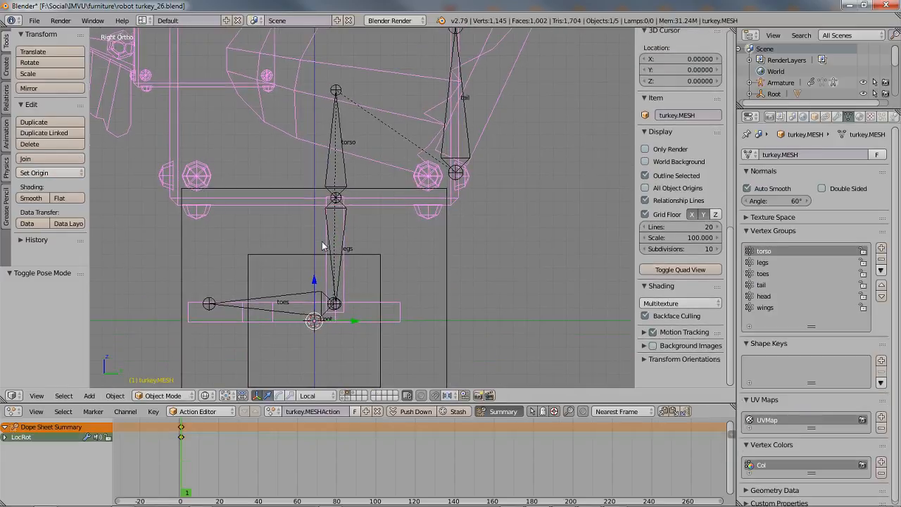
{"action": "left_click", "coordinate": [770, 263]}
{"action": "left_click", "coordinate": [769, 273]}
{"action": "left_click", "coordinate": [768, 285]}
{"action": "left_click", "coordinate": [764, 296]}
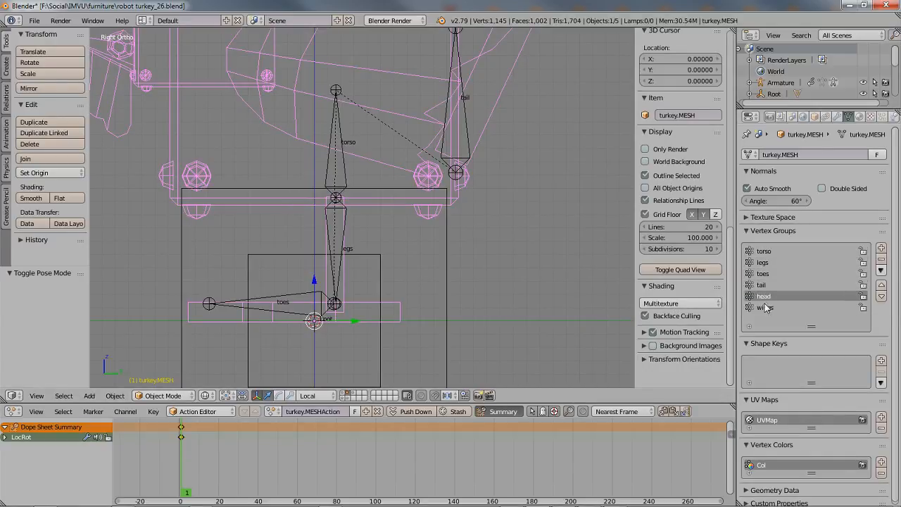
{"action": "left_click", "coordinate": [765, 308]}
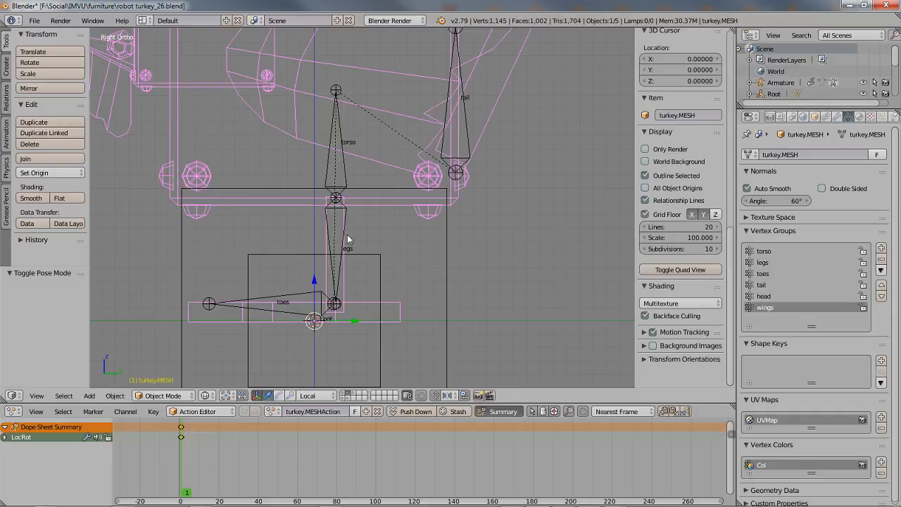
Check the legs bone's name in its bone properties against the turkey mesh's vertex group list
{"action": "right_click", "coordinate": [338, 289]}
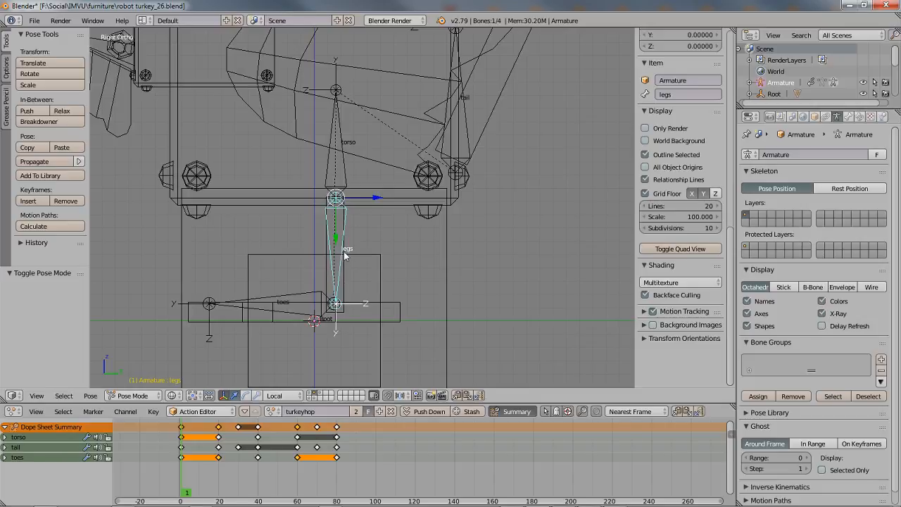
{"action": "left_click", "coordinate": [849, 118]}
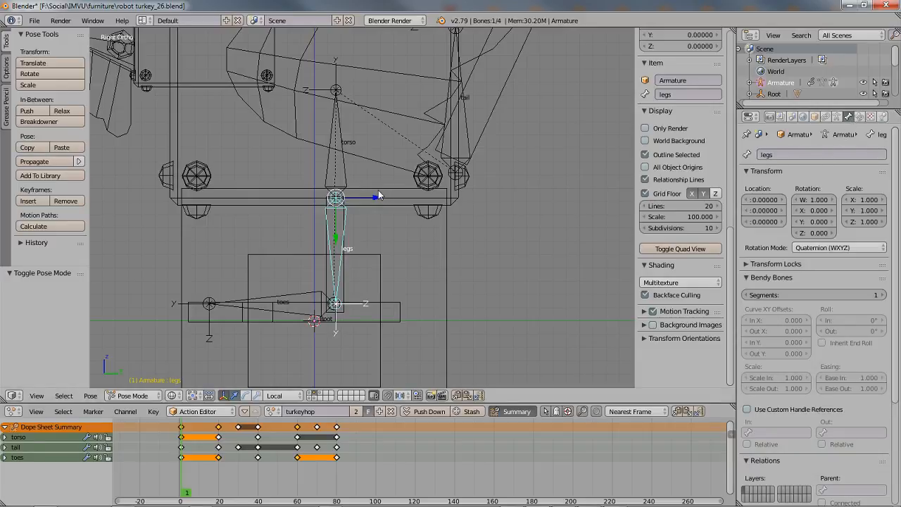
{"action": "right_click", "coordinate": [448, 214]}
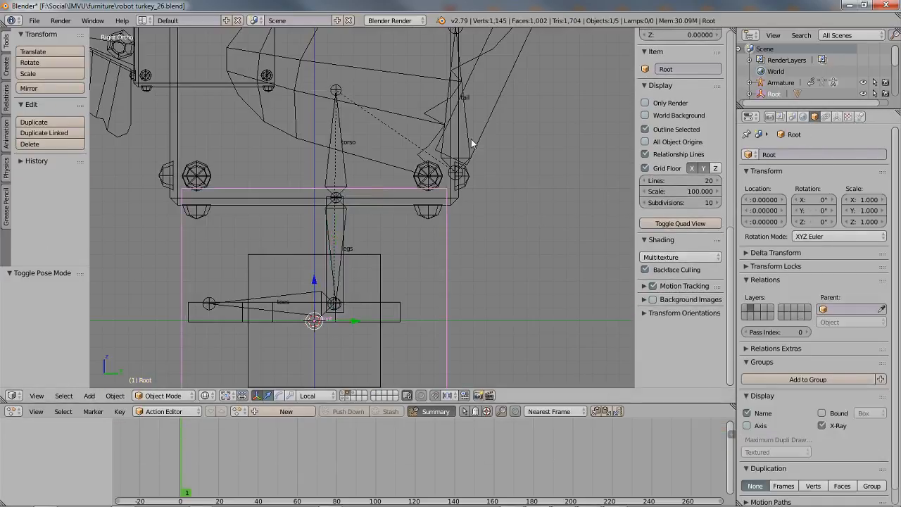
{"action": "right_click", "coordinate": [471, 145]}
{"action": "right_click", "coordinate": [400, 124]}
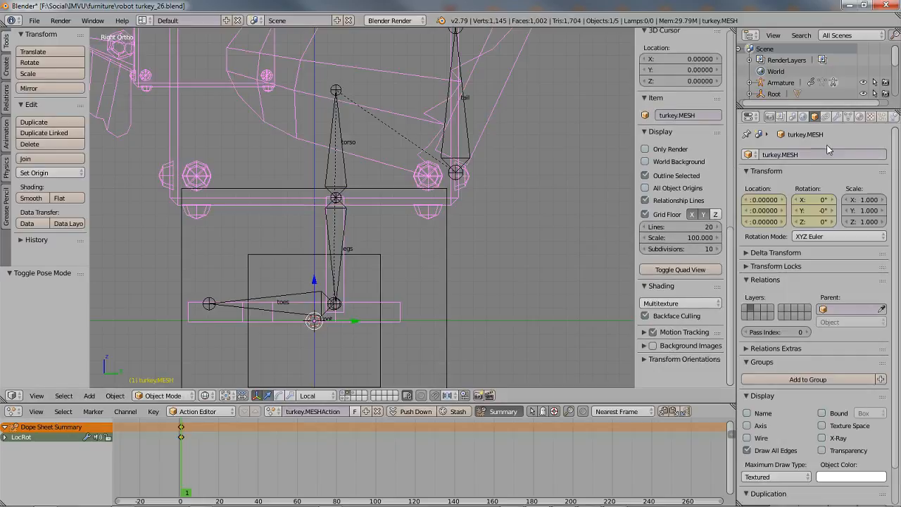
{"action": "left_click", "coordinate": [848, 116]}
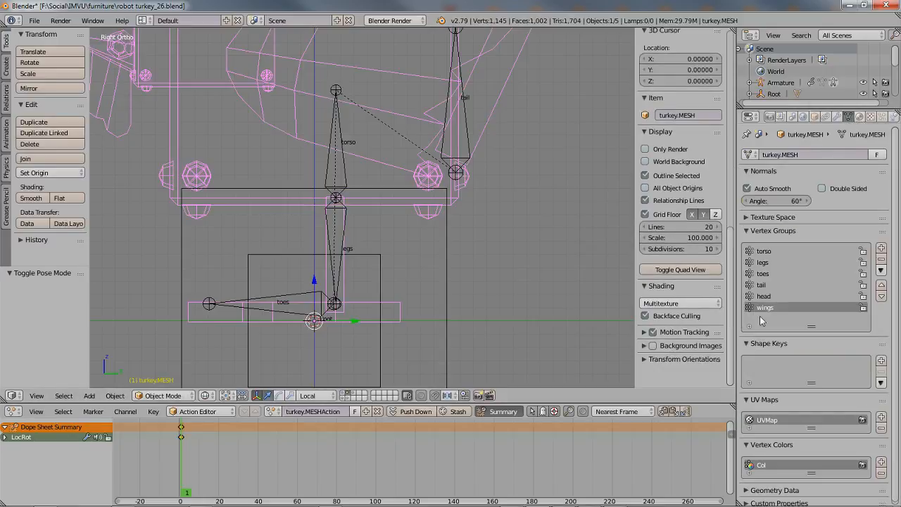
Reselect the legs bone, test-rotate it towards the toes, cancel the rotation, and inspect the joint where both bones meet
{"action": "right_click", "coordinate": [337, 280]}
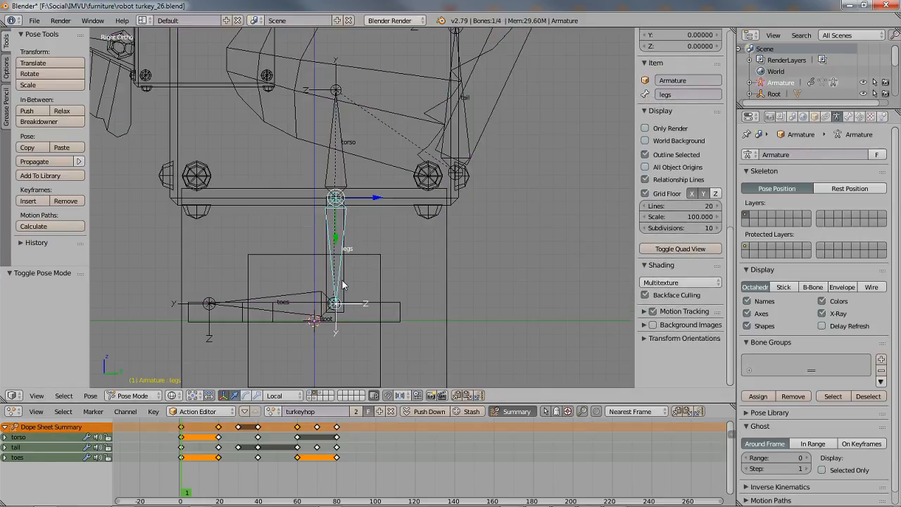
{"action": "key", "text": "r"}
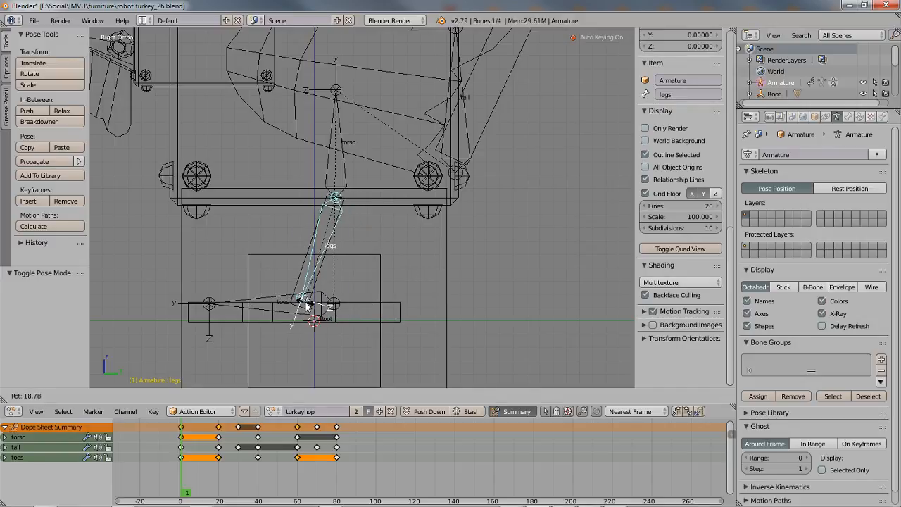
{"action": "left_click", "coordinate": [306, 304]}
{"action": "scroll", "coordinate": [306, 305], "scroll_direction": "up", "scroll_amount": 3}
{"action": "middle_click_drag", "start_coordinate": [337, 296], "coordinate": [397, 201], "text": "shift"}
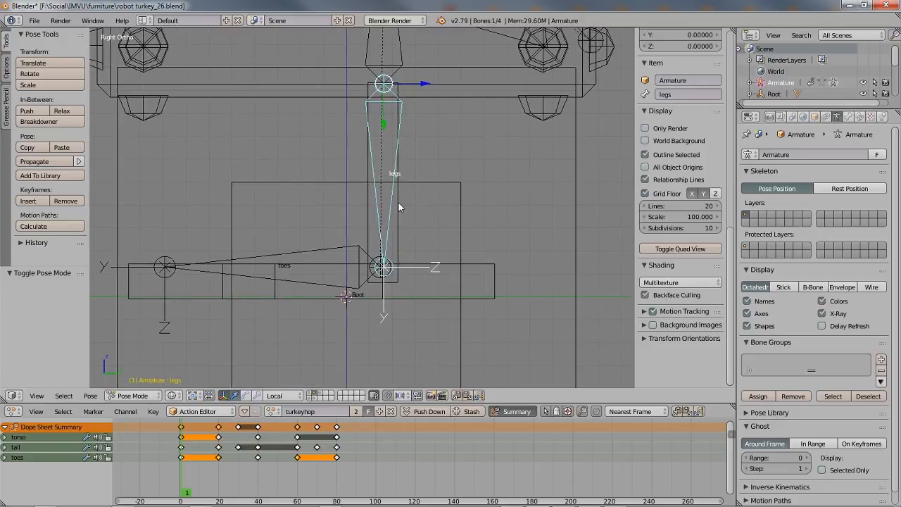
{"action": "scroll", "coordinate": [384, 266], "scroll_direction": "down", "scroll_amount": 1}
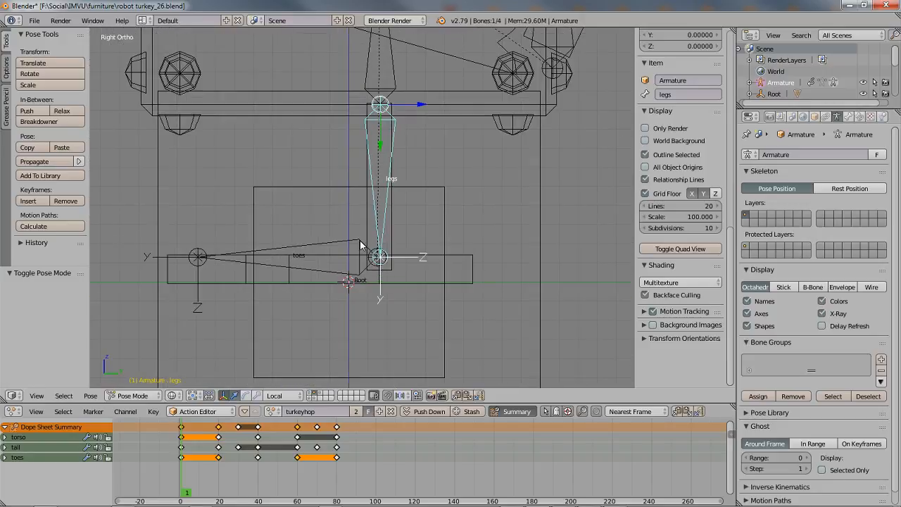
Select the toes bone, return to the legs bone, and rotate it slightly to check whether the toes follow, cancelling the rotation
{"action": "right_click", "coordinate": [345, 247]}
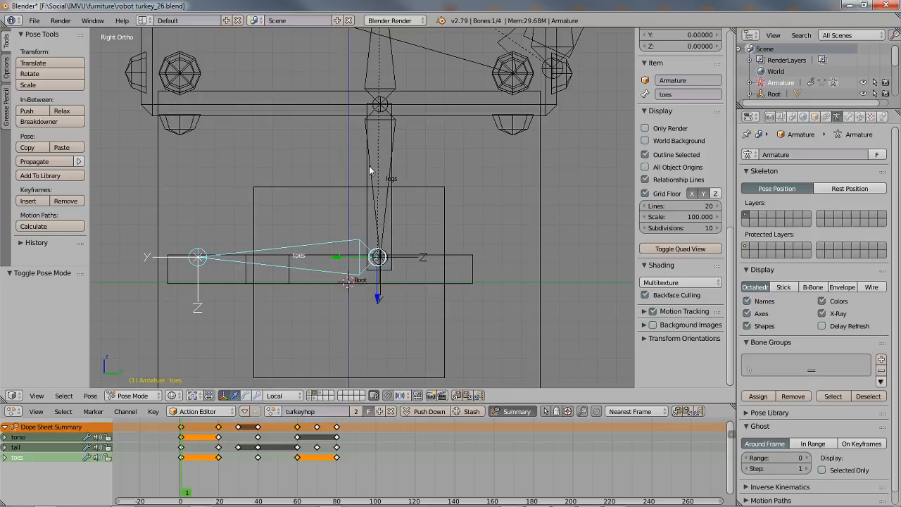
{"action": "right_click", "coordinate": [378, 213]}
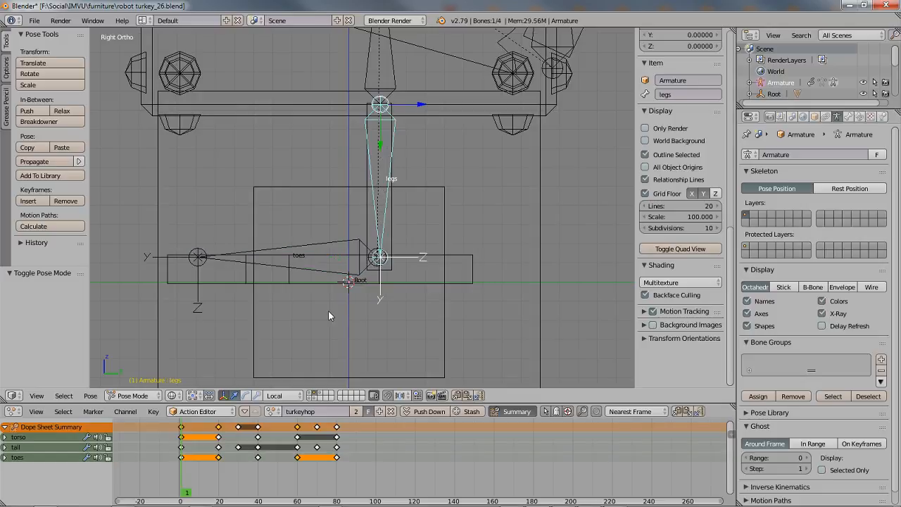
{"action": "key", "text": "r"}
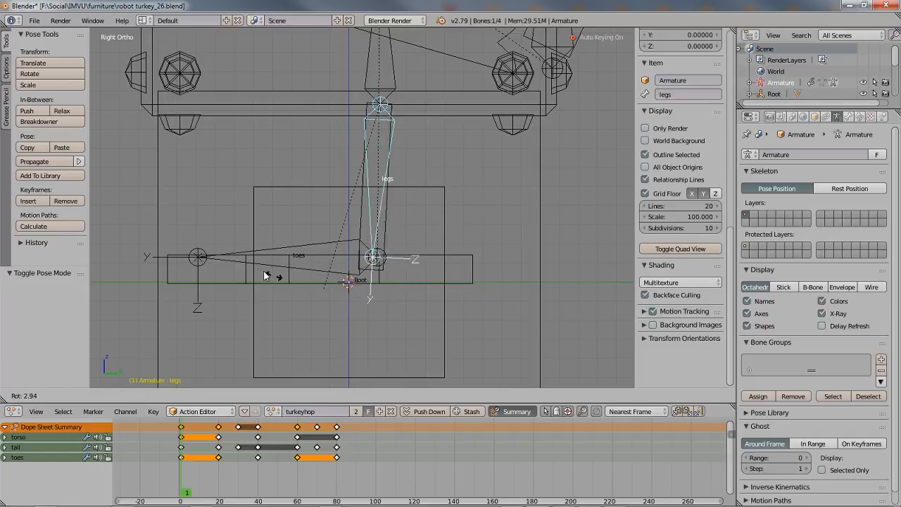
{"action": "left_click", "coordinate": [299, 223]}
{"action": "scroll", "coordinate": [299, 223], "scroll_direction": "down", "scroll_amount": 2}
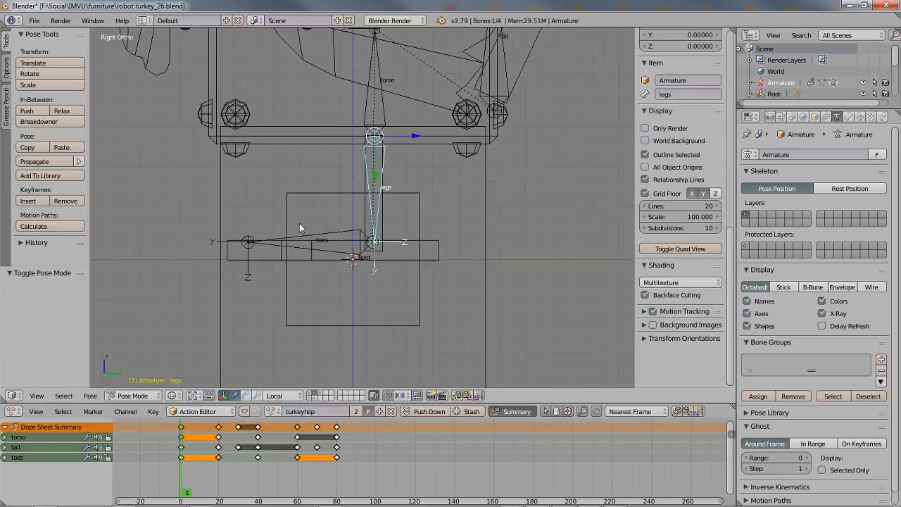
Test-rotate the torso bone to see how the toes and legs respond, and cancel the rotation
{"action": "right_click", "coordinate": [365, 103]}
{"action": "key", "text": "r"}
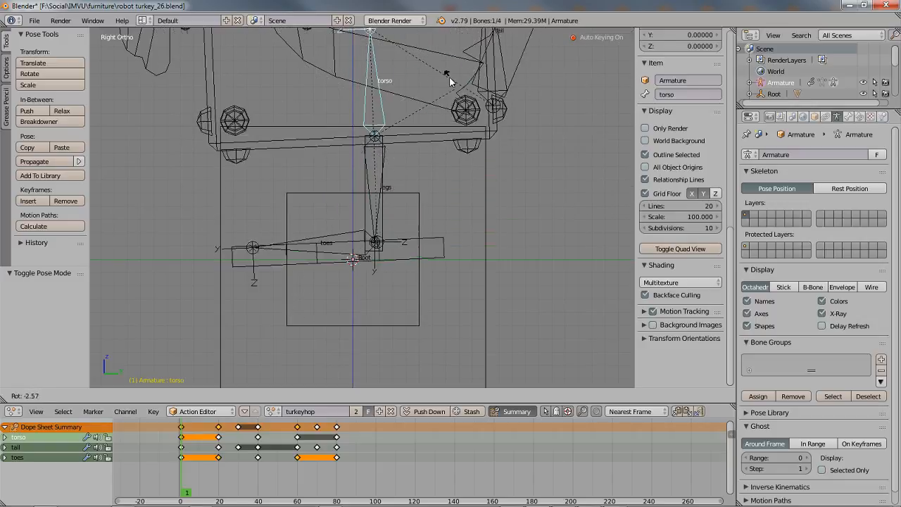
{"action": "key", "text": "Escape"}
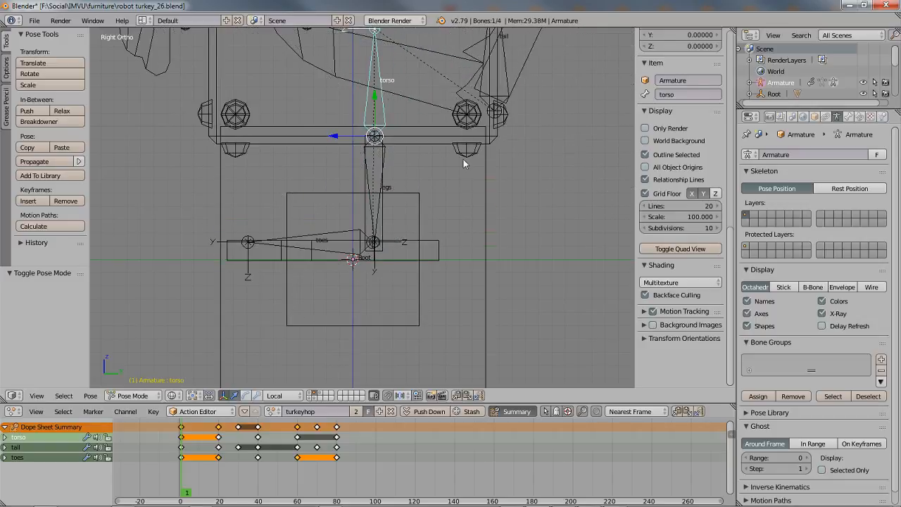
Select the toes bone in Edit Mode and check its assigned parent and the available parent bones in its bone properties
{"action": "key", "text": "Tab"}
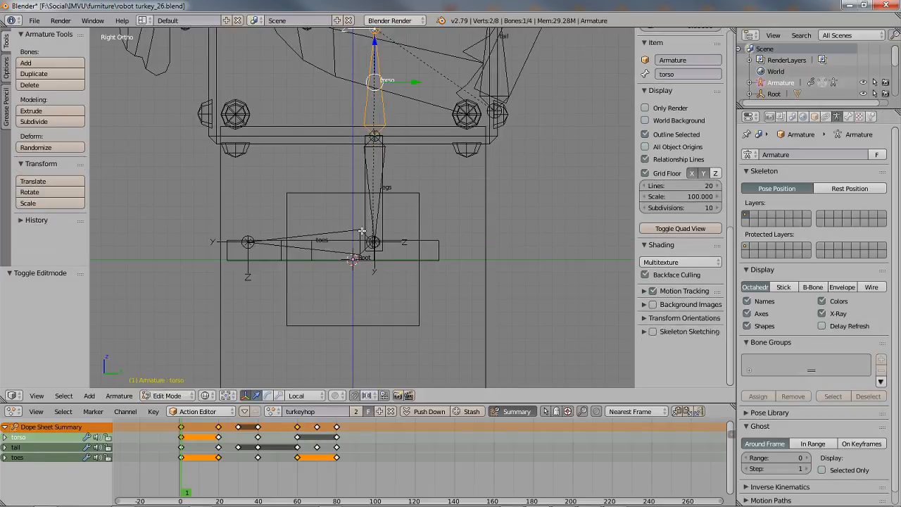
{"action": "middle_click_drag", "start_coordinate": [383, 111], "coordinate": [360, 161], "text": "shift"}
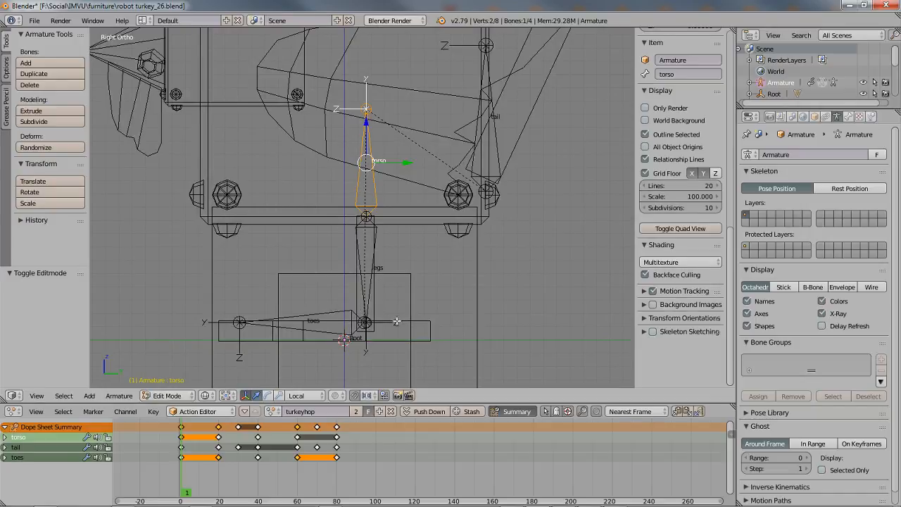
{"action": "middle_click_drag", "start_coordinate": [396, 321], "coordinate": [401, 257], "text": "shift"}
{"action": "scroll", "coordinate": [352, 303], "scroll_direction": "up", "scroll_amount": 1}
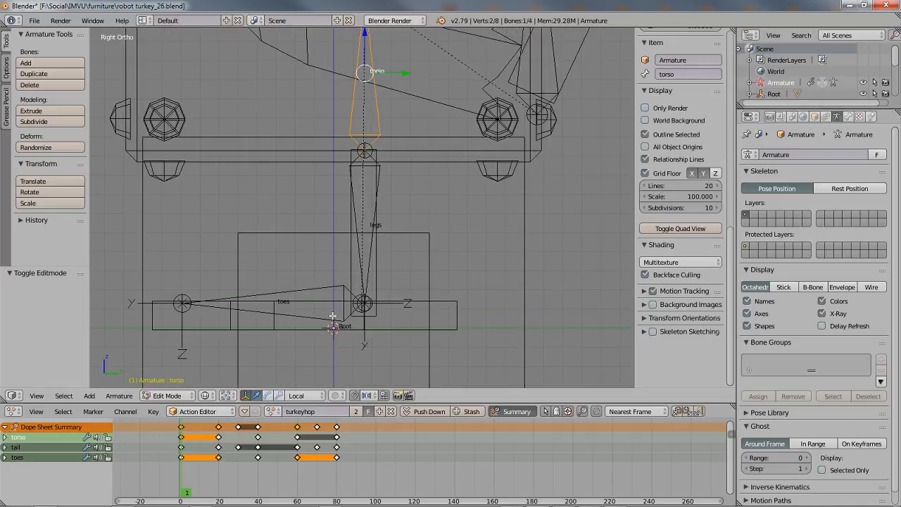
{"action": "right_click", "coordinate": [320, 287]}
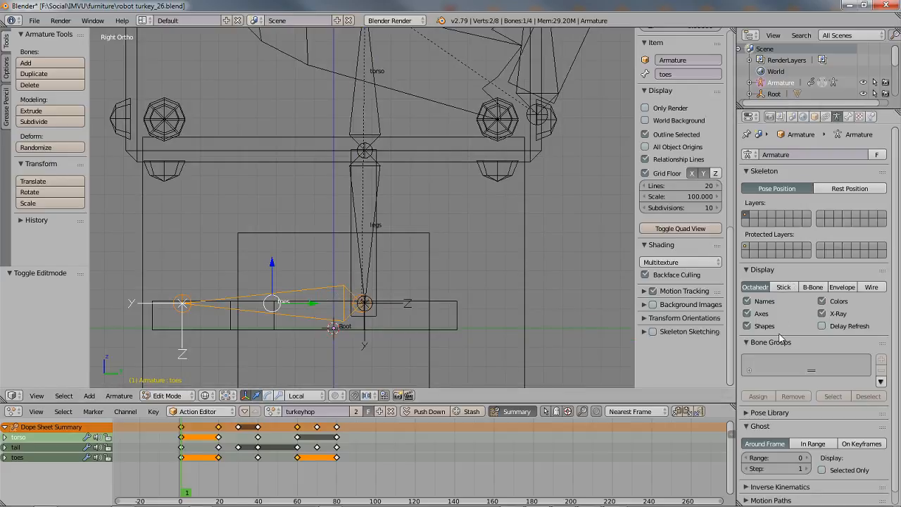
{"action": "left_click", "coordinate": [849, 117]}
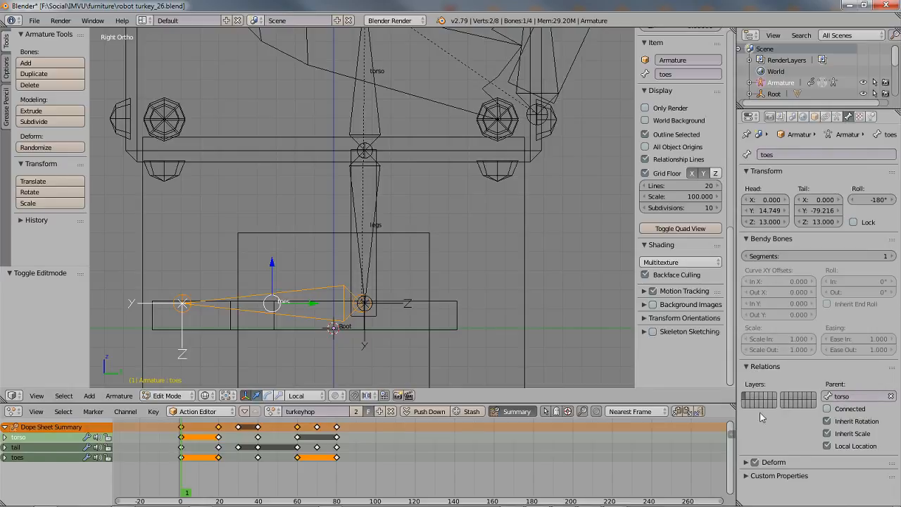
{"action": "left_click", "coordinate": [829, 396]}
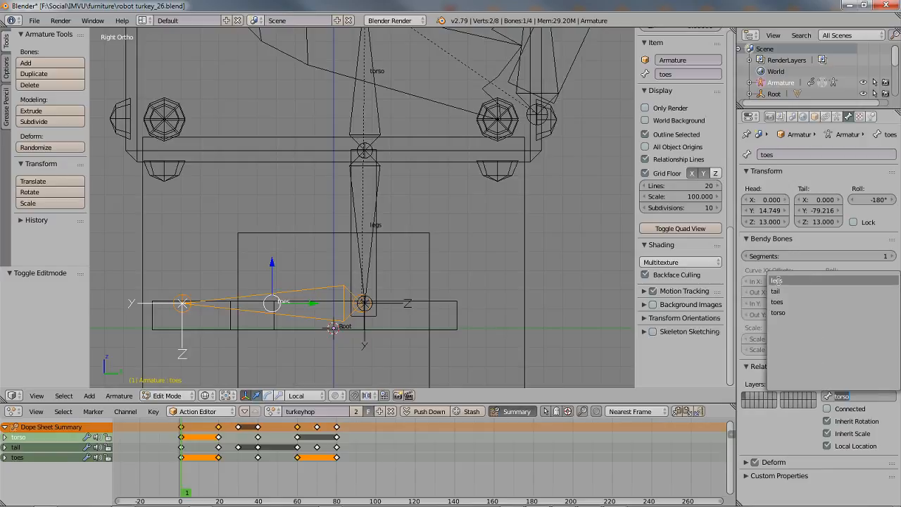
{"action": "left_click", "coordinate": [593, 272]}
Test-move the toes bone away from the legs twice to see which bone its relationship line leads to, cancelling each move
{"action": "scroll", "coordinate": [436, 268], "scroll_direction": "up", "scroll_amount": 3}
{"action": "middle_click_drag", "start_coordinate": [408, 314], "coordinate": [406, 269], "text": "shift"}
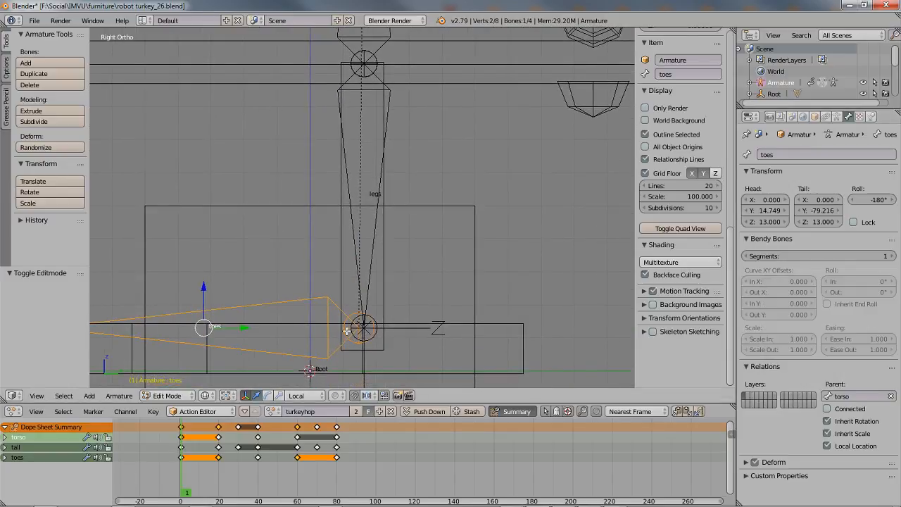
{"action": "key", "text": "g"}
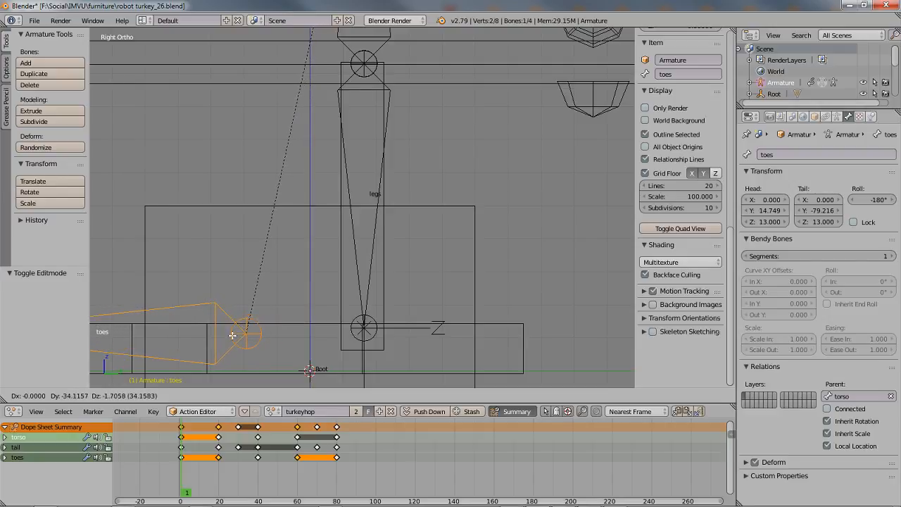
{"action": "right_click", "coordinate": [233, 326]}
{"action": "scroll", "coordinate": [232, 326], "scroll_direction": "down", "scroll_amount": 2}
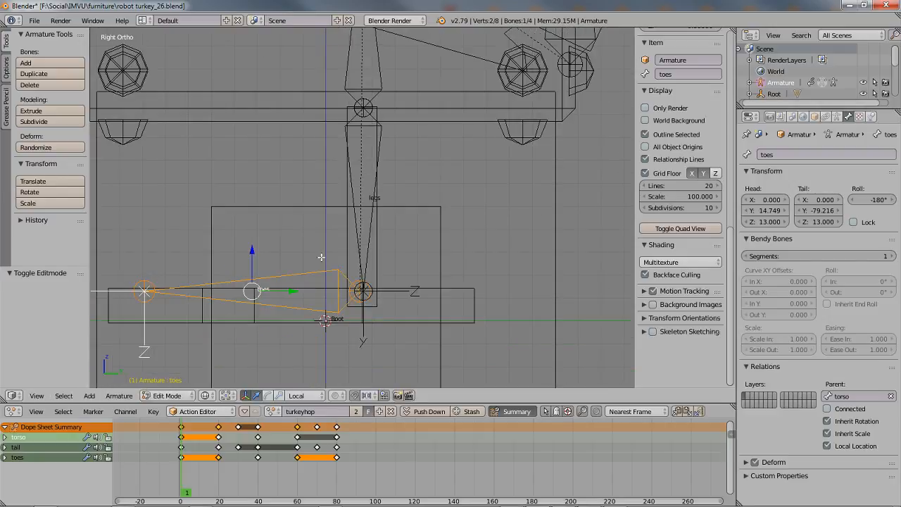
{"action": "middle_click_drag", "start_coordinate": [359, 190], "coordinate": [340, 225], "text": "shift"}
{"action": "key", "text": "g"}
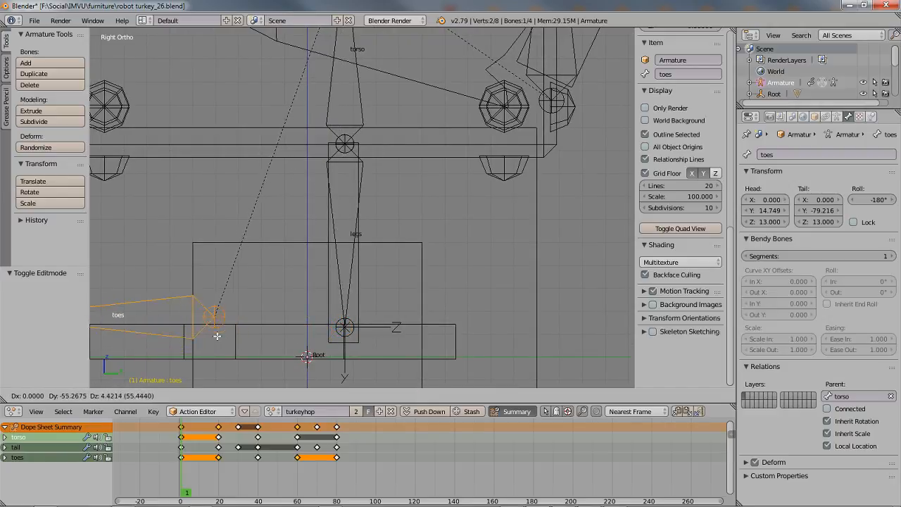
{"action": "right_click", "coordinate": [217, 336]}
Select the torso bone for comparison, reselect the toes bone, and test-move it once more, cancelling the move
{"action": "scroll", "coordinate": [329, 243], "scroll_direction": "down", "scroll_amount": 2}
{"action": "middle_click_drag", "start_coordinate": [374, 231], "coordinate": [366, 269], "text": "shift"}
{"action": "right_click", "coordinate": [354, 139]}
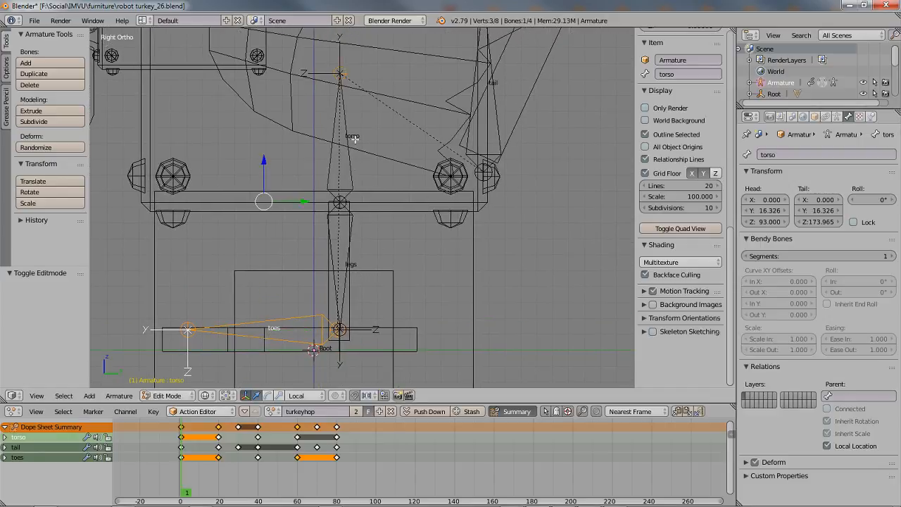
{"action": "right_click", "coordinate": [297, 320]}
{"action": "key", "text": "g"}
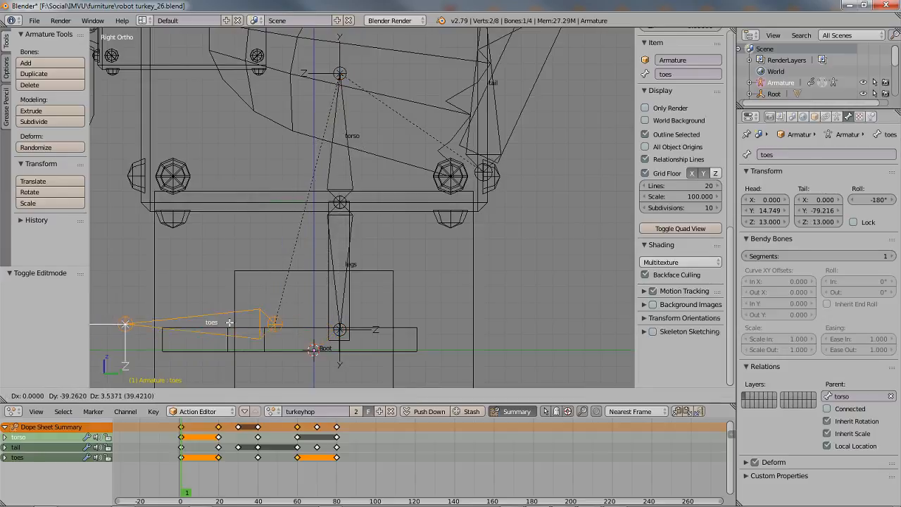
{"action": "right_click", "coordinate": [232, 319]}
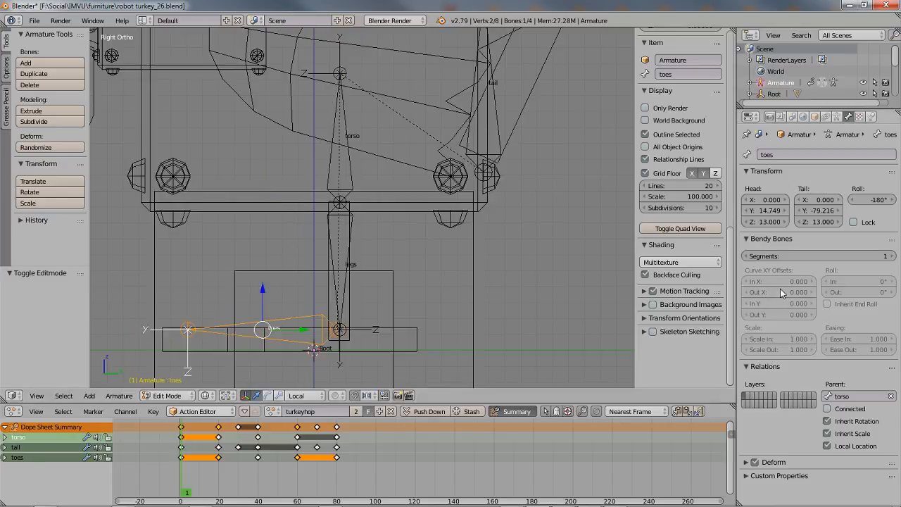
Set the toes bone's parent to legs and test-move the toes bone to check the new link, cancelling the move
{"action": "left_click", "coordinate": [857, 397]}
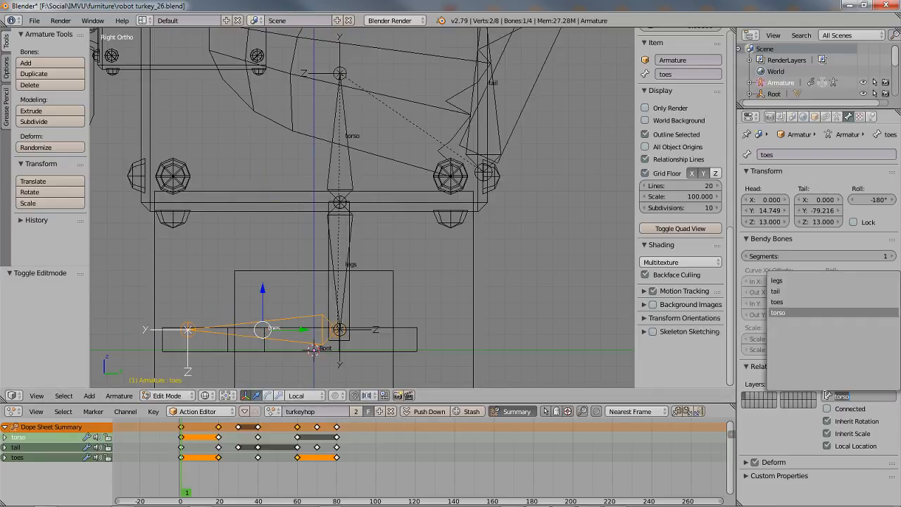
{"action": "left_click", "coordinate": [781, 281]}
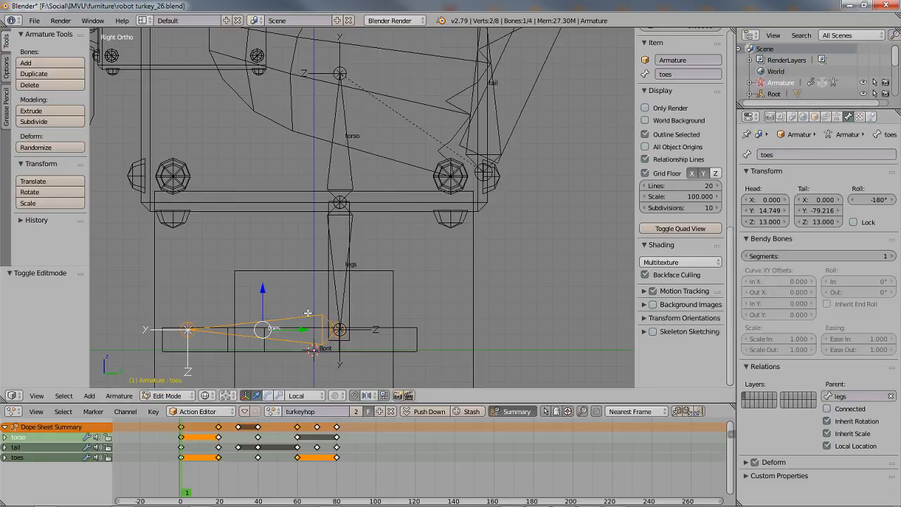
{"action": "key", "text": "g"}
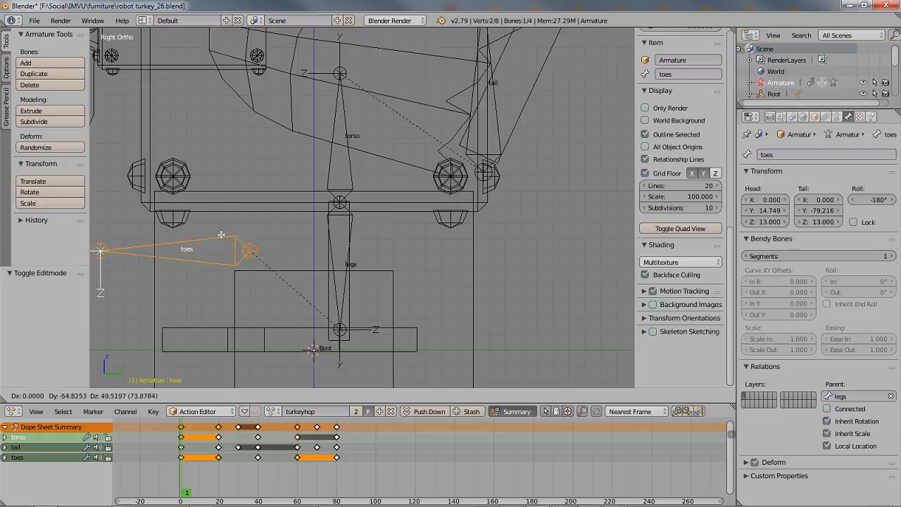
{"action": "key", "text": "Escape"}
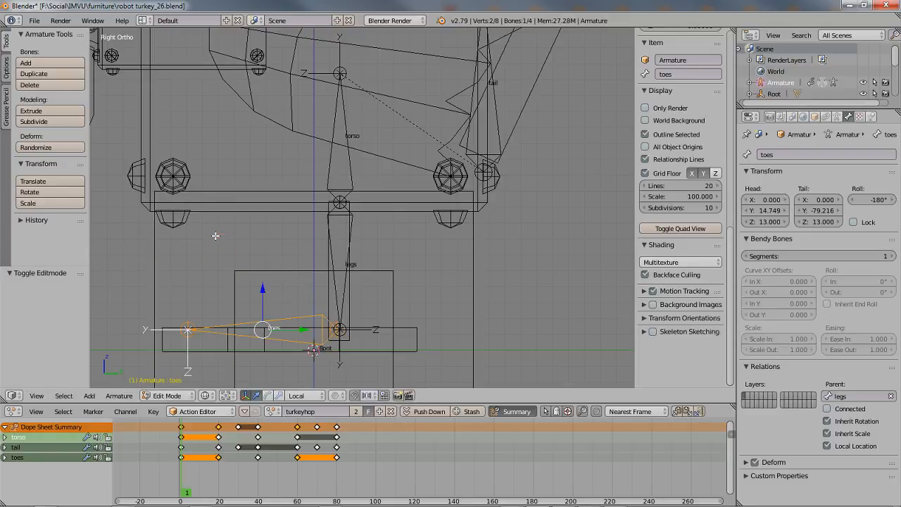
Test-rotate the legs bone twice in Pose Mode to check whether the toes follow it, cancelling each rotation
{"action": "right_click", "coordinate": [351, 262]}
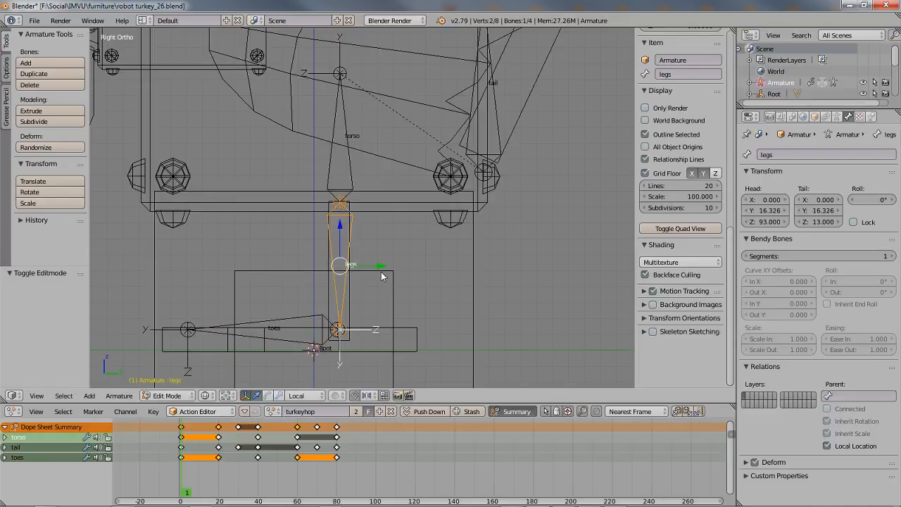
{"action": "key", "text": "ctrl+Tab"}
{"action": "key", "text": "r"}
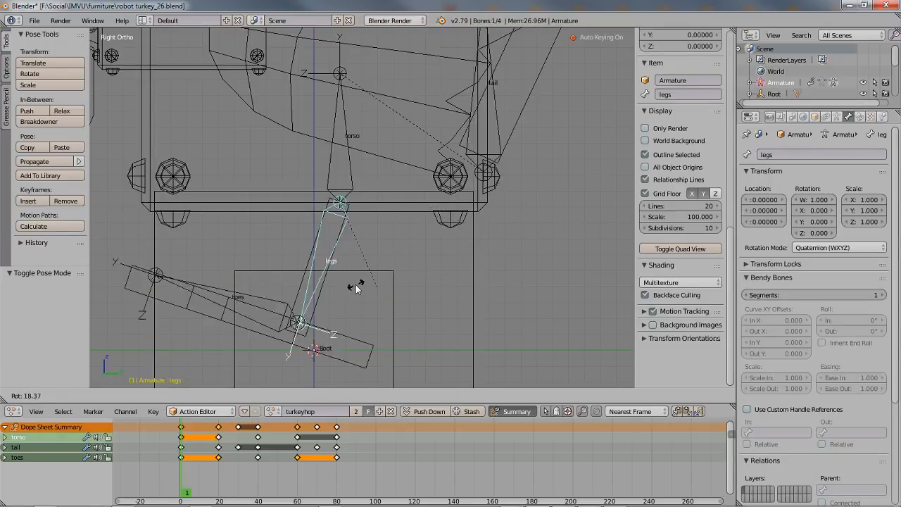
{"action": "right_click", "coordinate": [391, 296]}
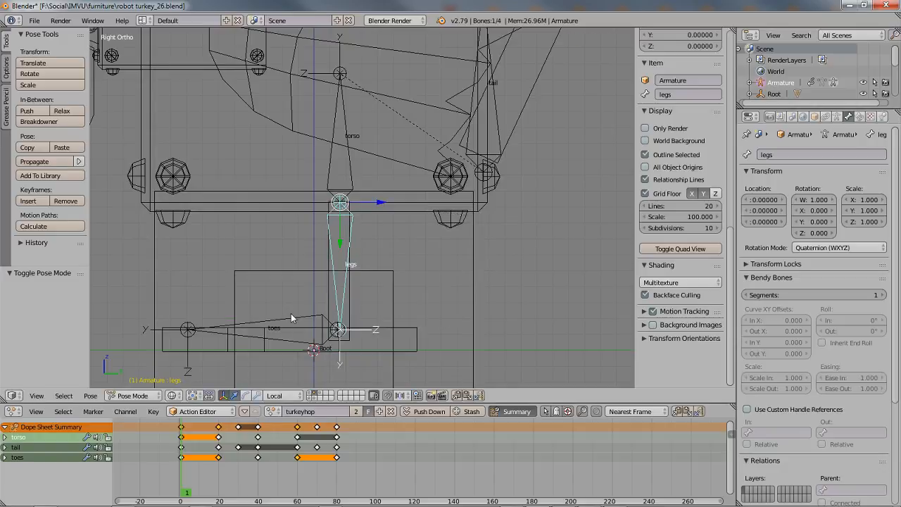
{"action": "right_click", "coordinate": [288, 324]}
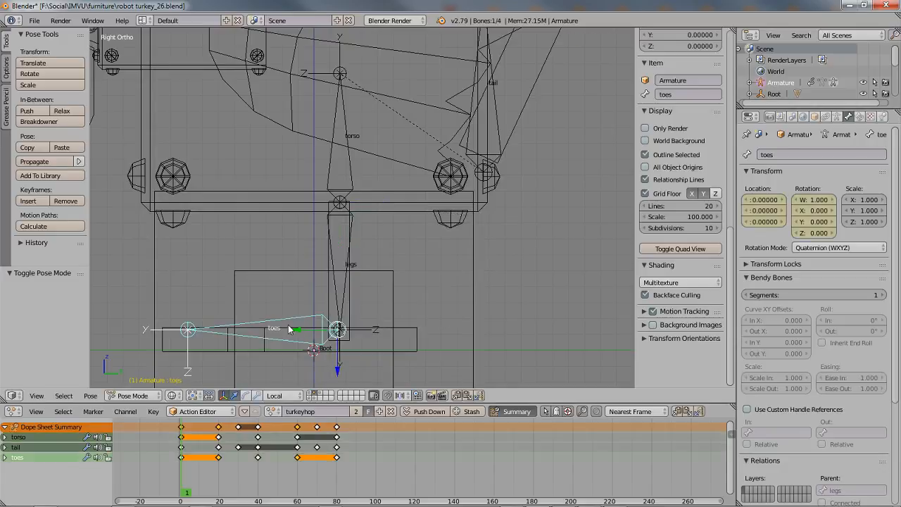
{"action": "right_click", "coordinate": [357, 274]}
{"action": "key", "text": "r"}
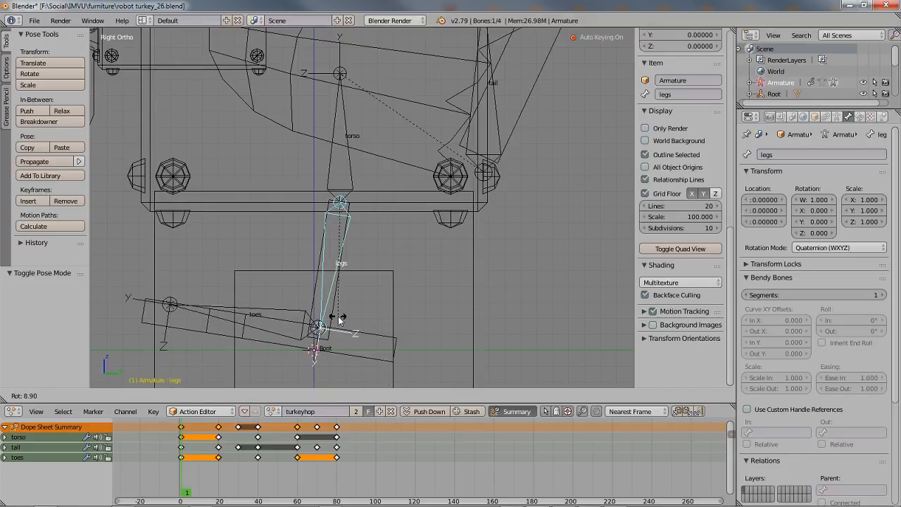
{"action": "key", "text": "Escape"}
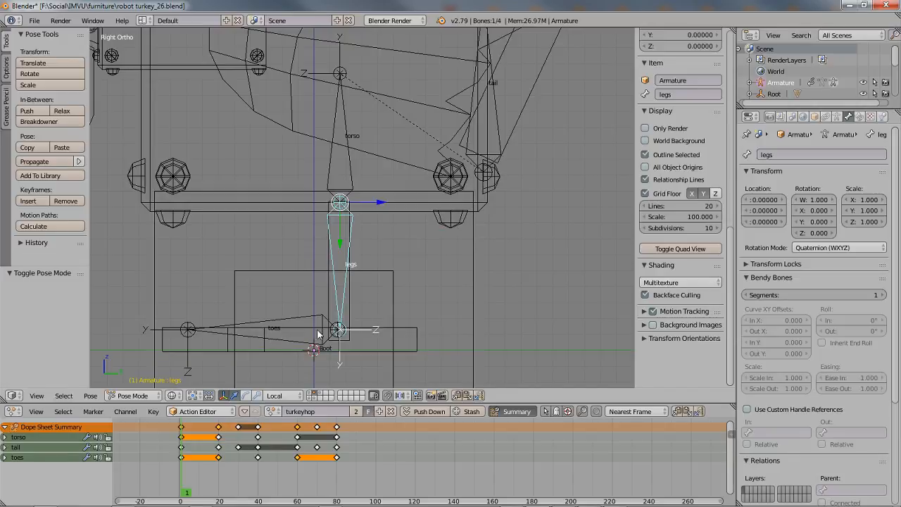
Select the toes bone in Edit Mode and return the armature to Pose Mode
{"action": "key", "text": "Tab"}
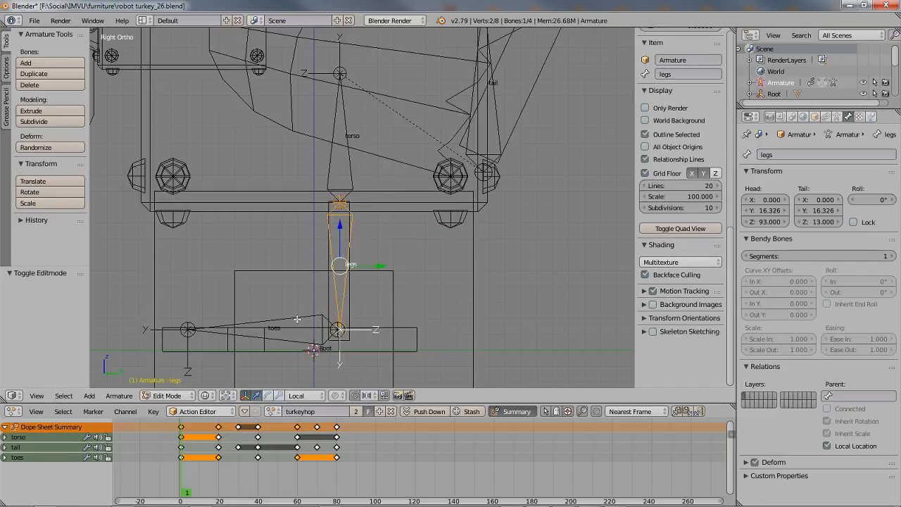
{"action": "right_click", "coordinate": [299, 321]}
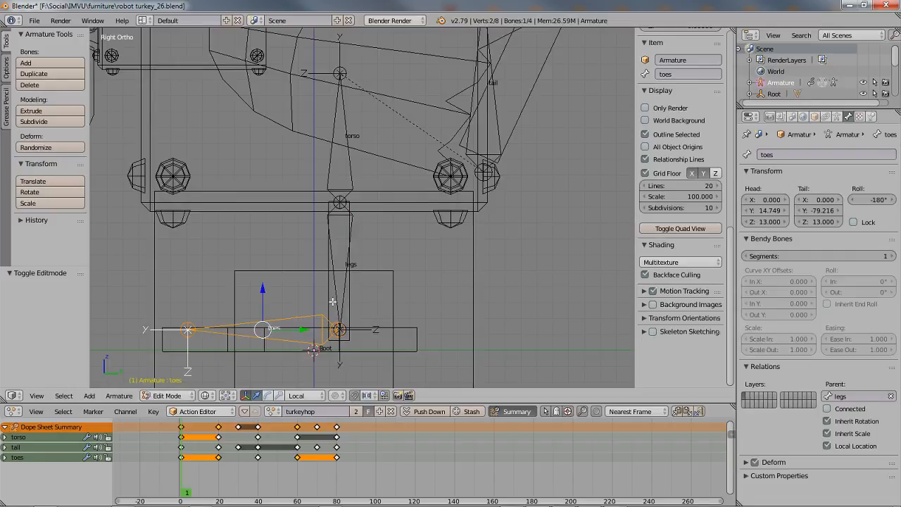
{"action": "left_click", "coordinate": [168, 395]}
{"action": "left_click", "coordinate": [166, 395]}
{"action": "key", "text": "ctrl+Tab"}
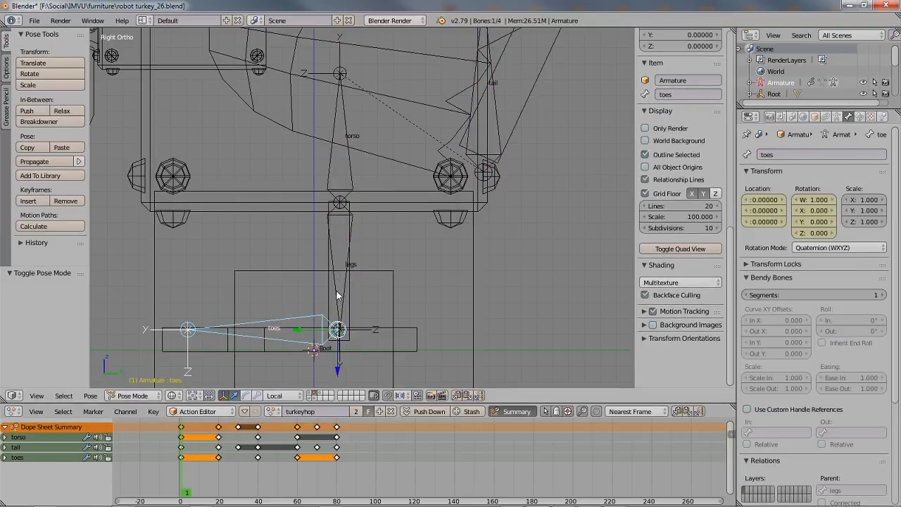
Toggle the armature repeatedly between Edit Mode and Pose Mode
{"action": "key", "text": "Tab"}
{"action": "key", "text": "Tab"}
{"action": "key", "text": "Tab"}
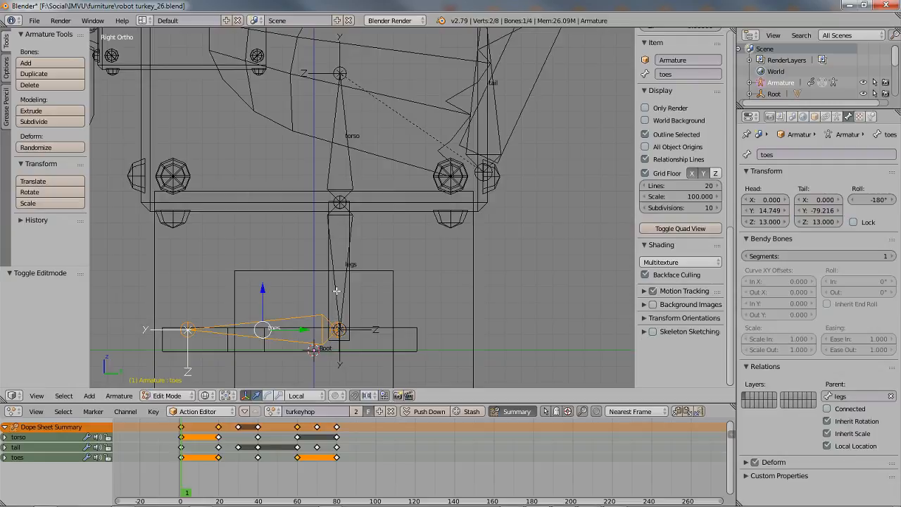
{"action": "key", "text": "Tab"}
{"action": "key", "text": "Tab"}
{"action": "key", "text": "Tab"}
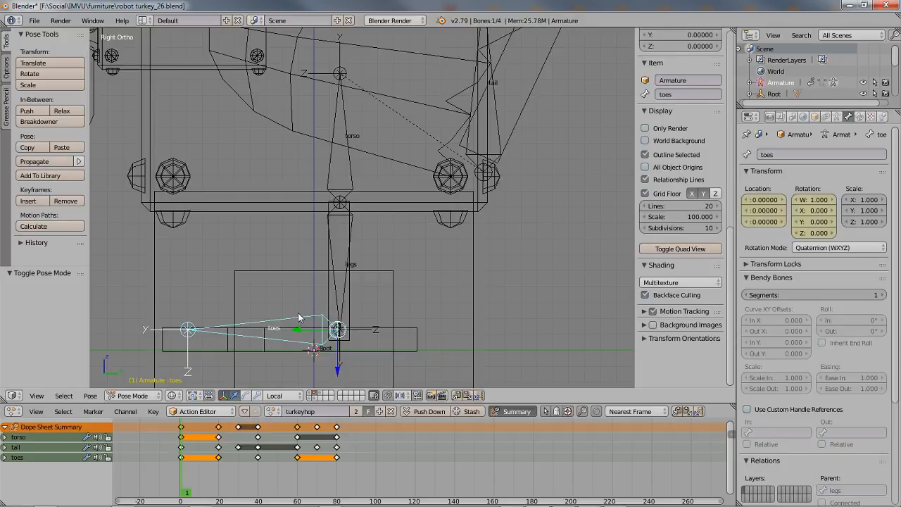
Switch the armature to Object Mode, enter Edit Mode from there, and toggle back to Object Mode
{"action": "left_click", "coordinate": [131, 396]}
{"action": "left_click", "coordinate": [129, 396]}
{"action": "left_click", "coordinate": [139, 382]}
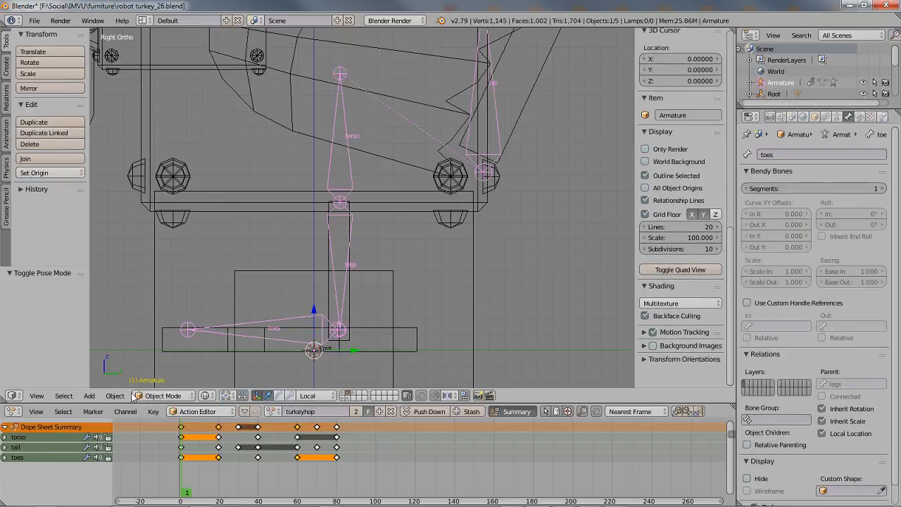
{"action": "left_click", "coordinate": [164, 396]}
{"action": "left_click", "coordinate": [166, 369]}
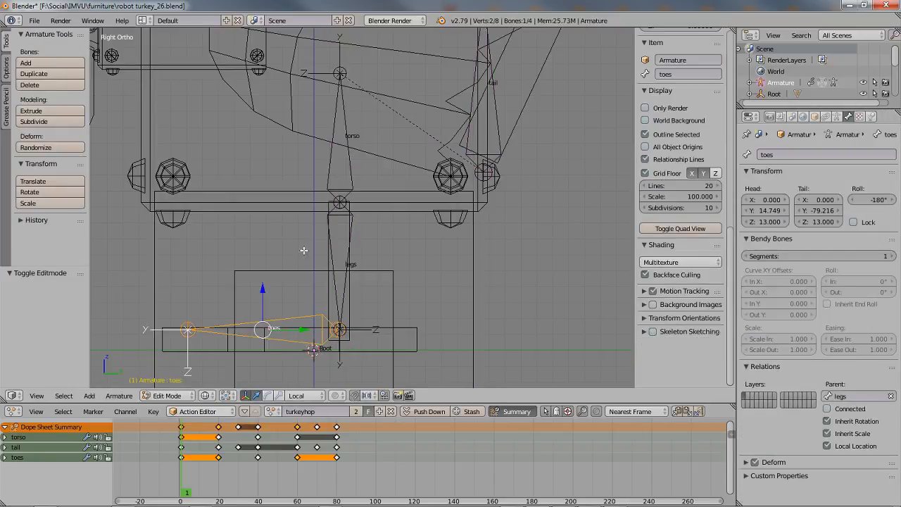
{"action": "key", "text": "Tab"}
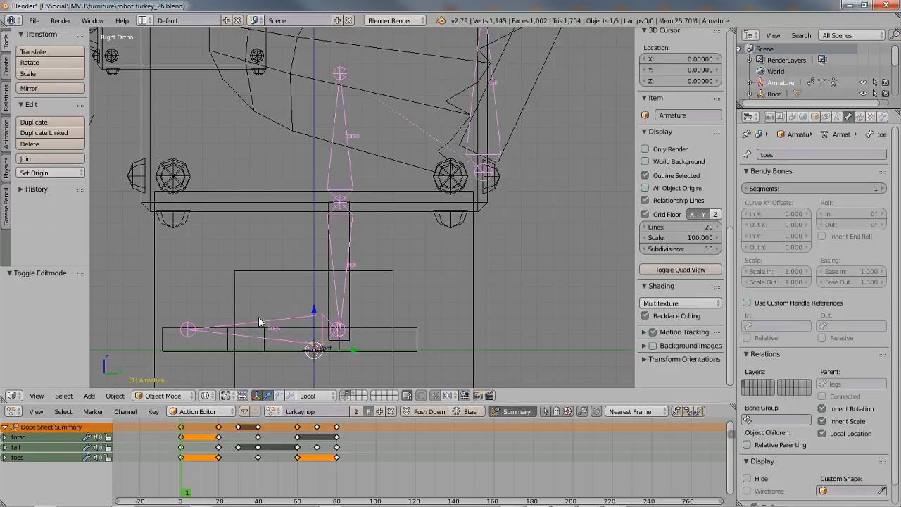
Put the armature back in Pose Mode and test-rotate the toes bone downwards, cancelling the rotation
{"action": "left_click", "coordinate": [164, 395]}
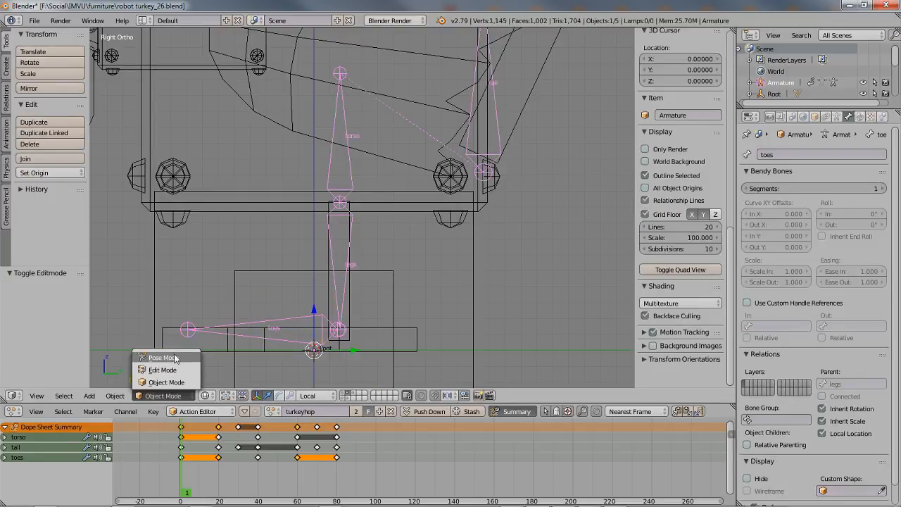
{"action": "left_click", "coordinate": [165, 355]}
{"action": "key", "text": "Tab"}
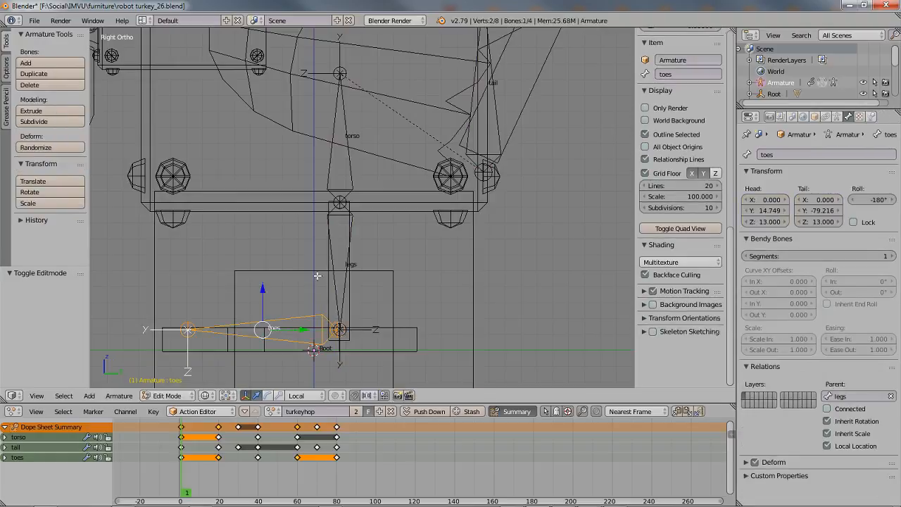
{"action": "key", "text": "Tab"}
{"action": "key", "text": "Tab"}
{"action": "key", "text": "ctrl+Tab"}
{"action": "key", "text": "r"}
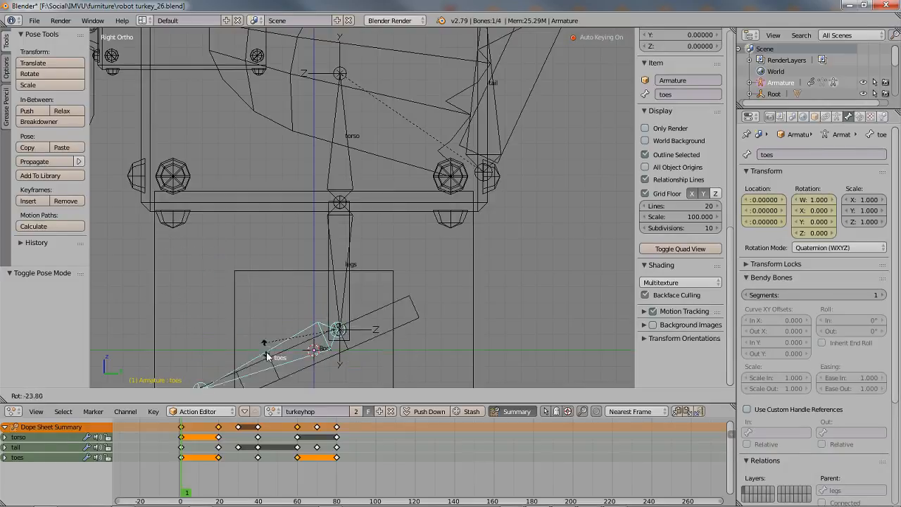
{"action": "key", "text": "Escape"}
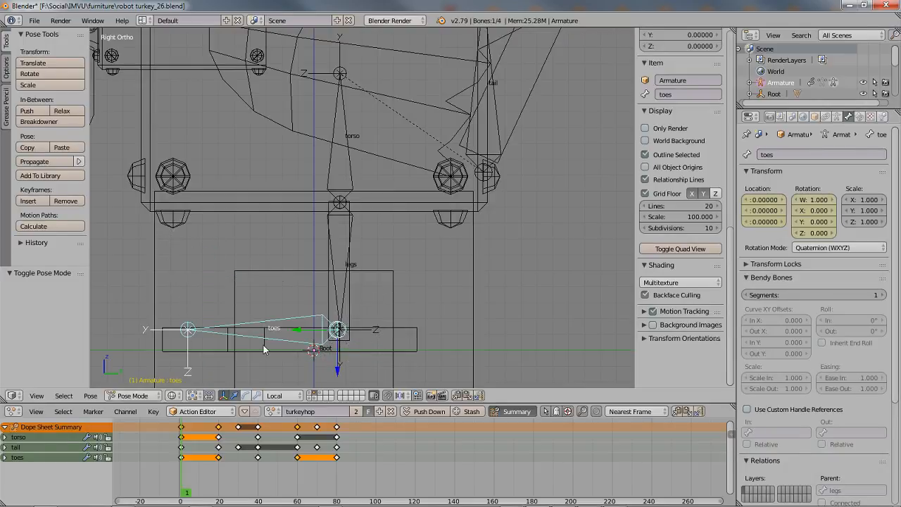
Enter Edit Mode, try the Connected option on and off for the toes bone, and undo both changes
{"action": "key", "text": "Tab"}
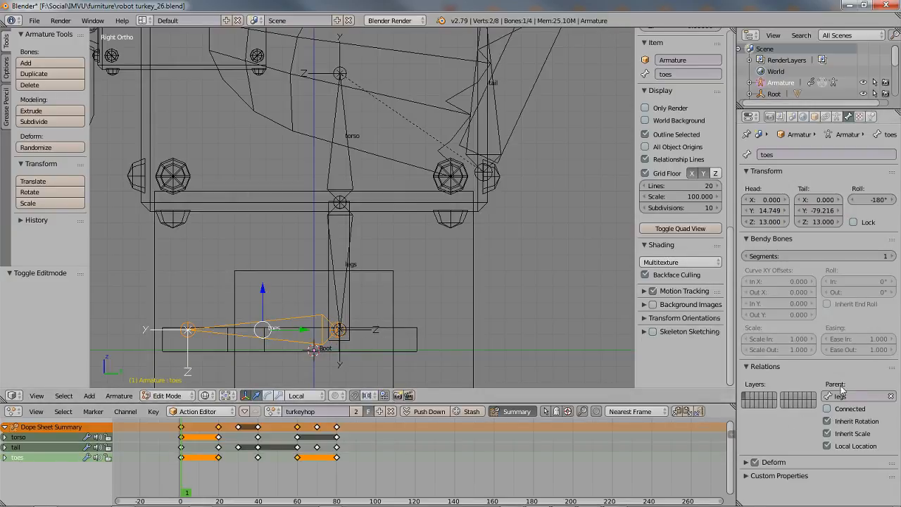
{"action": "left_click", "coordinate": [828, 410]}
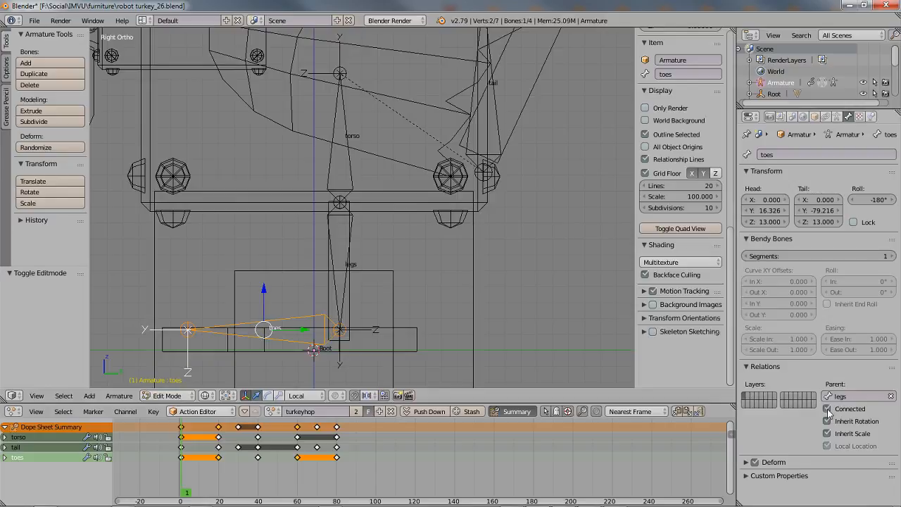
{"action": "left_click", "coordinate": [827, 409]}
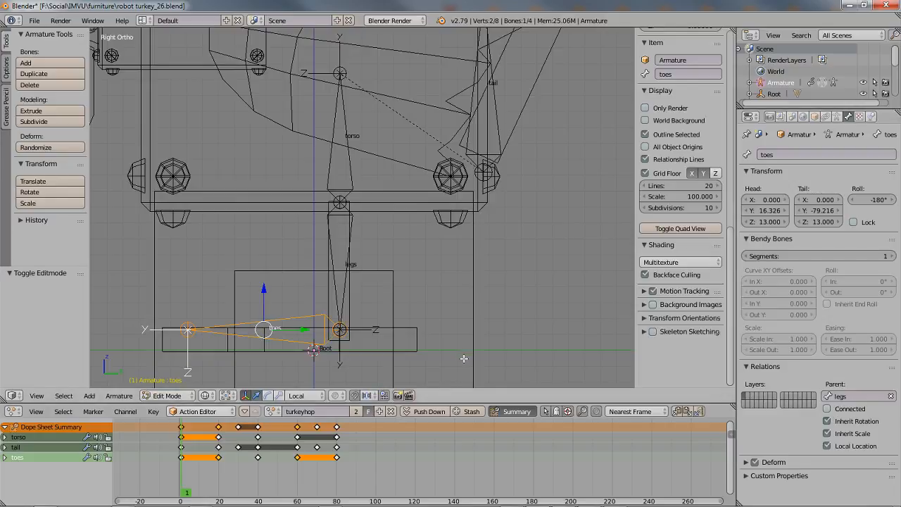
{"action": "key", "text": "ctrl+z"}
{"action": "key", "text": "ctrl+z"}
Examine the joint between the toes and legs bones closely, selecting each bone and the joint ends where they meet
{"action": "scroll", "coordinate": [425, 332], "scroll_direction": "up", "scroll_amount": 2}
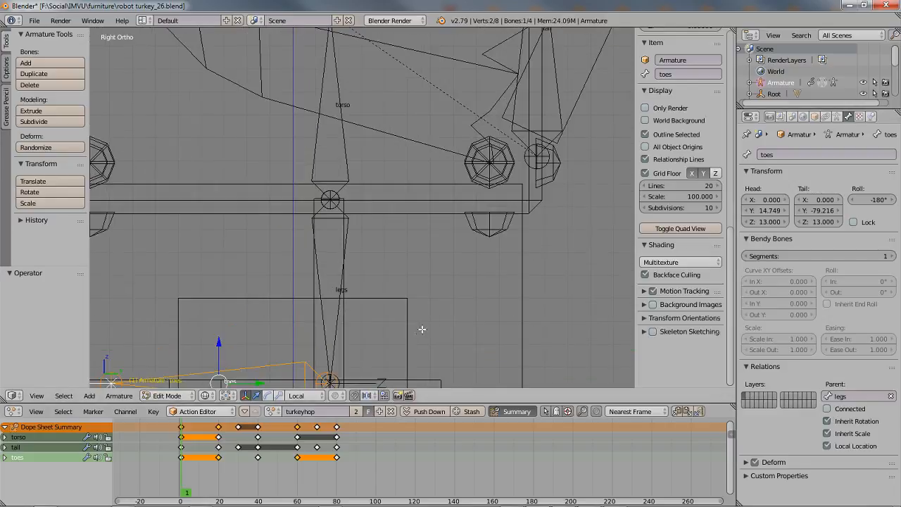
{"action": "middle_click_drag", "start_coordinate": [398, 353], "coordinate": [435, 186], "text": "shift"}
{"action": "scroll", "coordinate": [435, 186], "scroll_direction": "up", "scroll_amount": 6}
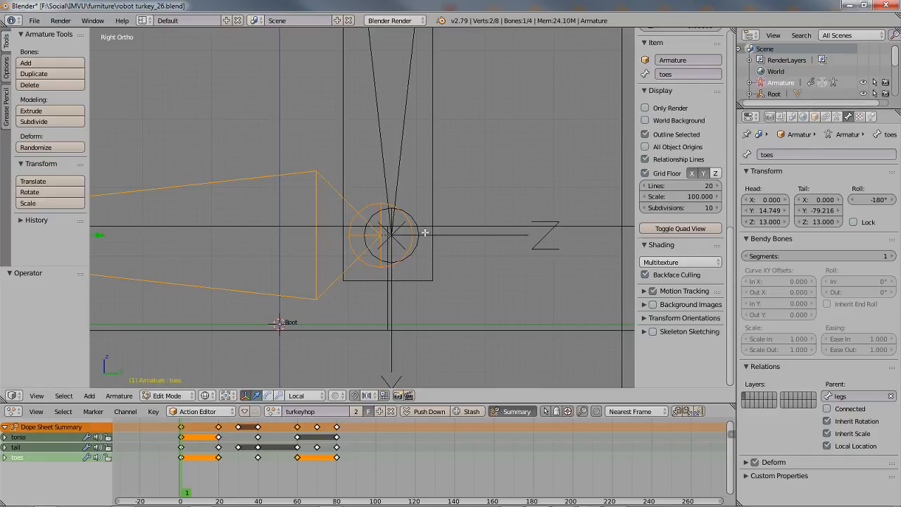
{"action": "right_click", "coordinate": [397, 160]}
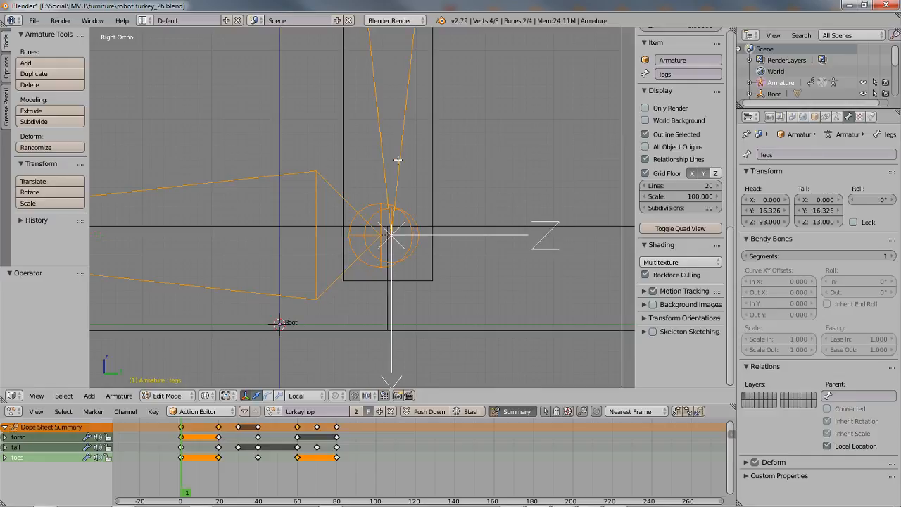
{"action": "right_click", "coordinate": [302, 171]}
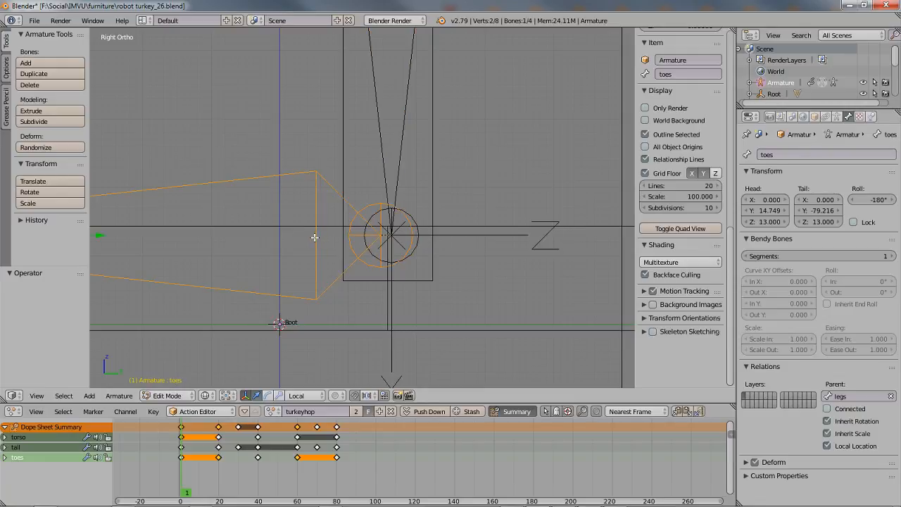
{"action": "right_click", "coordinate": [372, 218]}
{"action": "right_click", "coordinate": [388, 227], "text": "shift"}
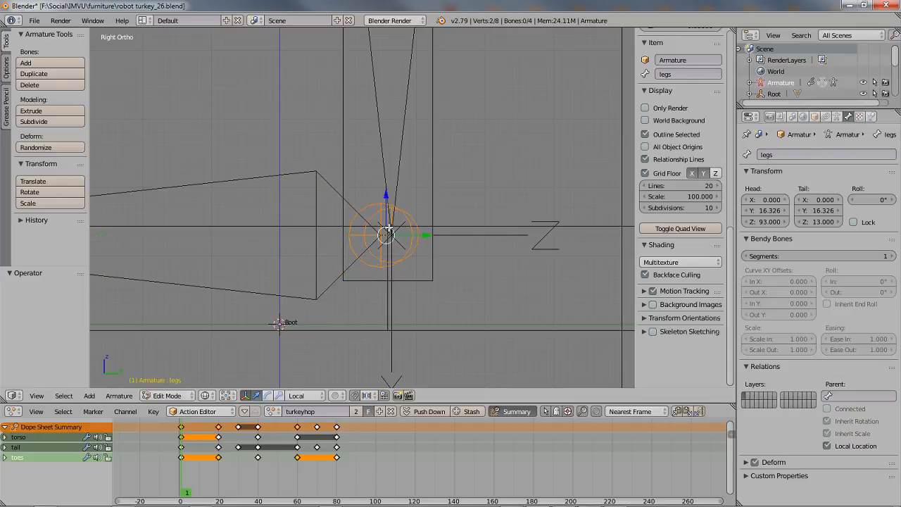
Select the toes bone, enable Connected for its legs parent, and inspect the joint
{"action": "right_click", "coordinate": [301, 177]}
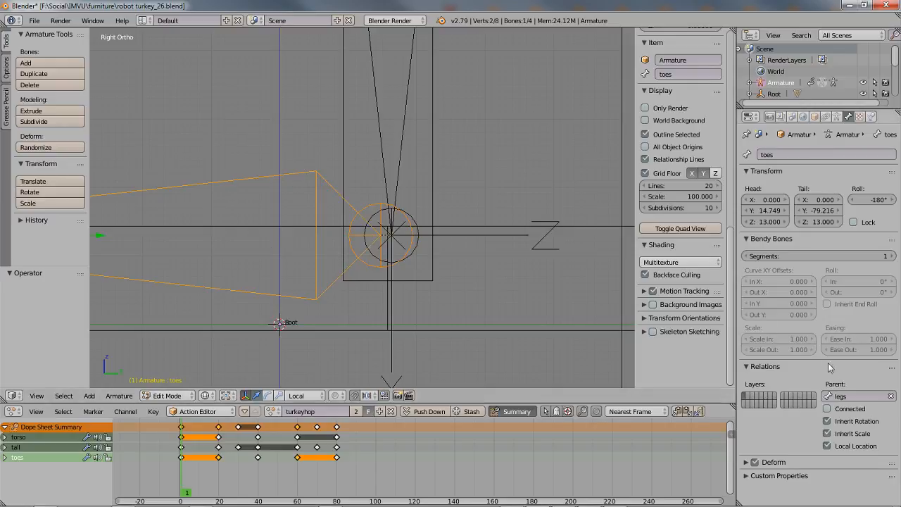
{"action": "left_click", "coordinate": [827, 409]}
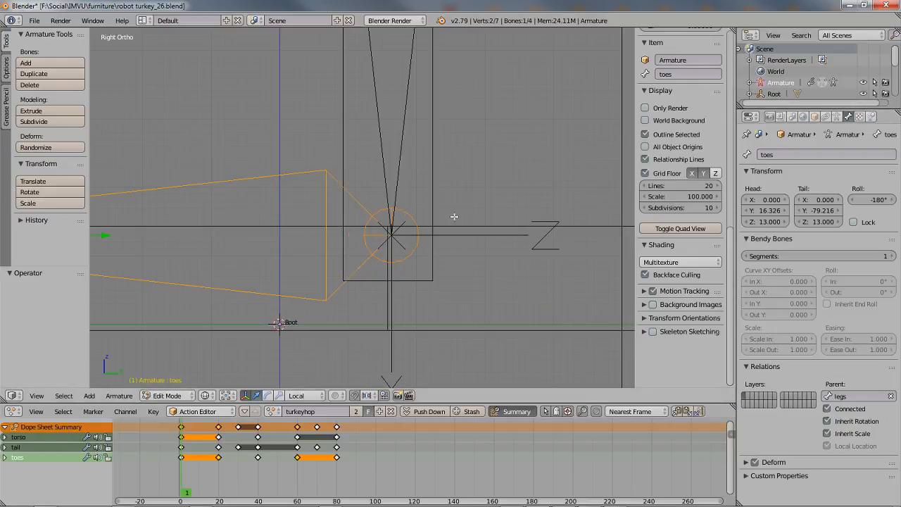
{"action": "scroll", "coordinate": [407, 241], "scroll_direction": "down", "scroll_amount": 6}
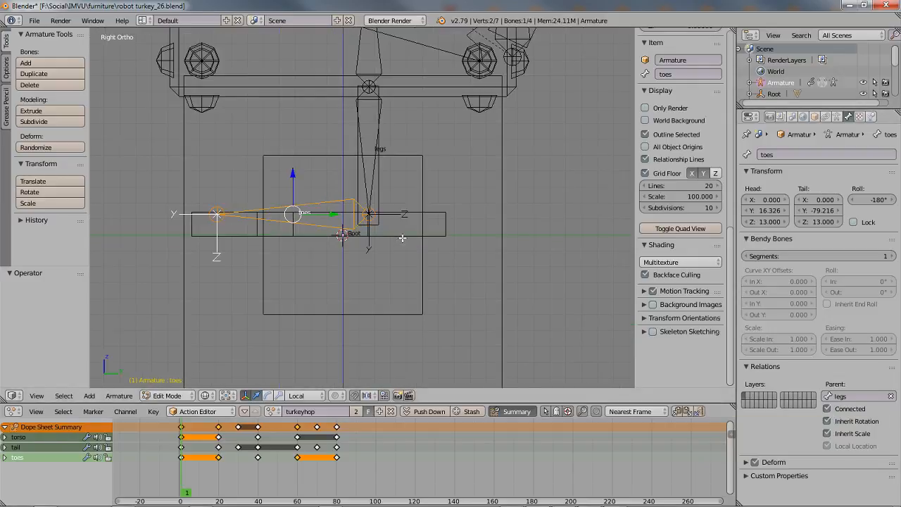
{"action": "scroll", "coordinate": [377, 260], "scroll_direction": "up", "scroll_amount": 2}
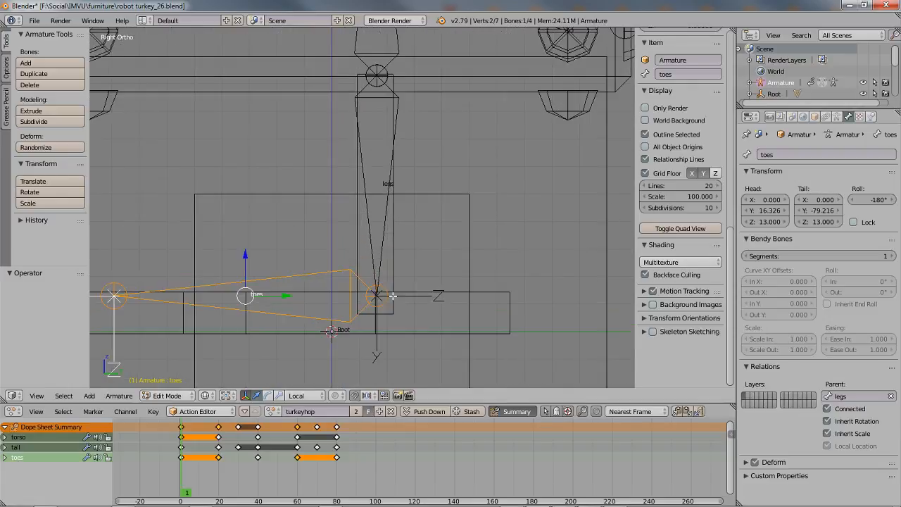
{"action": "scroll", "coordinate": [393, 318], "scroll_direction": "up", "scroll_amount": 1}
{"action": "scroll", "coordinate": [393, 318], "scroll_direction": "up", "scroll_amount": 4}
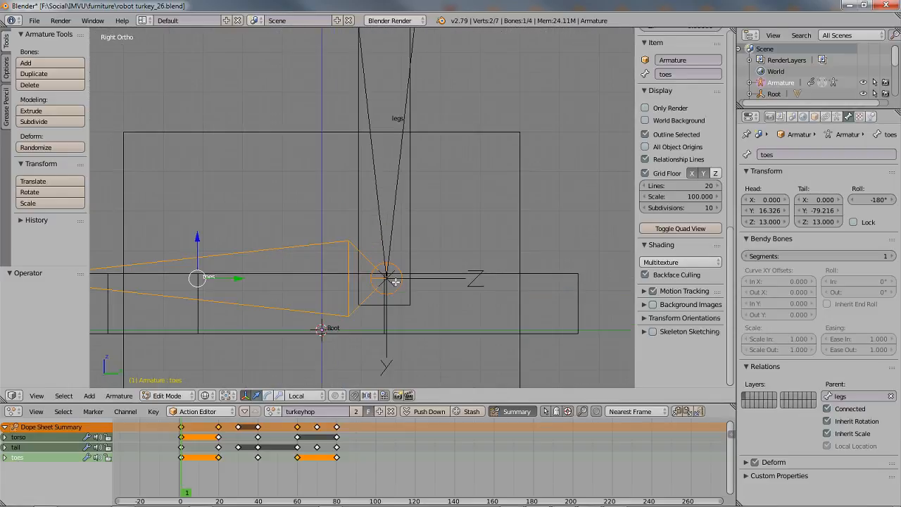
{"action": "scroll", "coordinate": [405, 309], "scroll_direction": "down", "scroll_amount": 3}
{"action": "scroll", "coordinate": [380, 276], "scroll_direction": "down", "scroll_amount": 2}
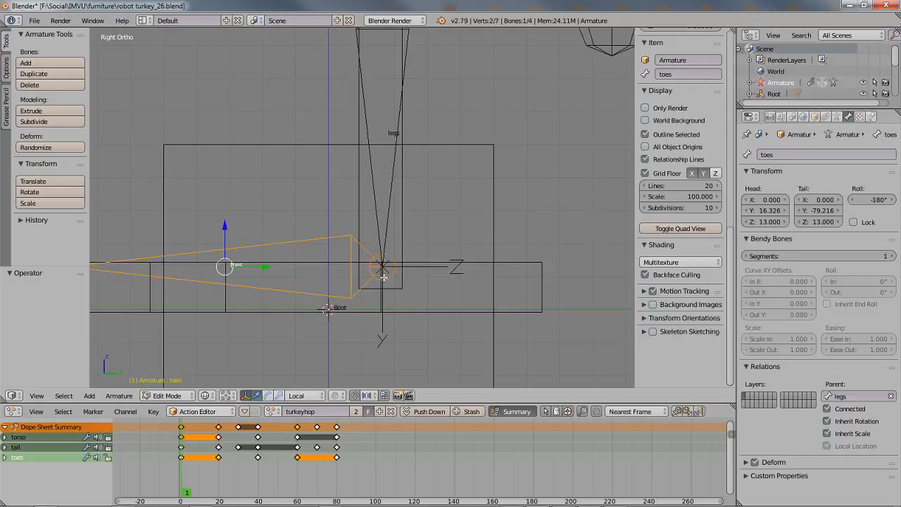
{"action": "scroll", "coordinate": [401, 275], "scroll_direction": "down", "scroll_amount": 1}
{"action": "scroll", "coordinate": [403, 262], "scroll_direction": "down", "scroll_amount": 1}
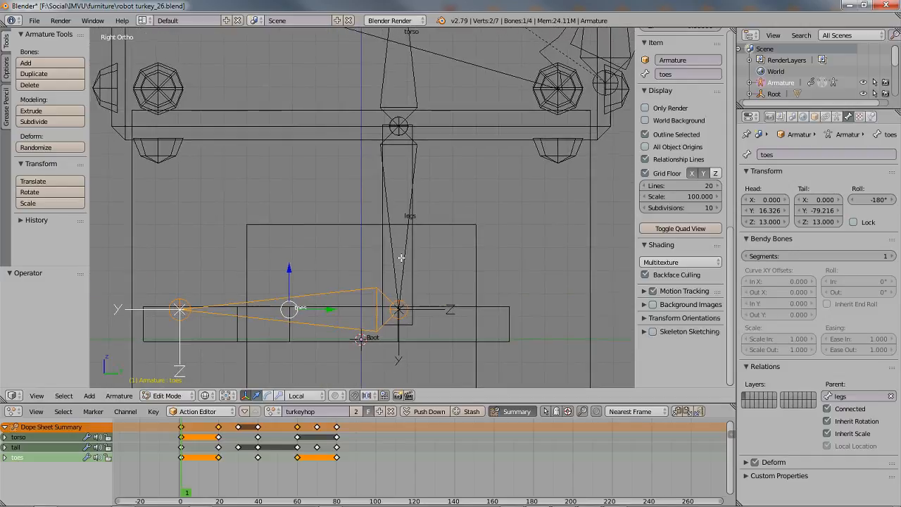
{"action": "scroll", "coordinate": [425, 301], "scroll_direction": "down", "scroll_amount": 1}
Return the armature to Pose Mode and test-rotate the legs bone and the toes bone, cancelling each rotation
{"action": "key", "text": "ctrl+Tab"}
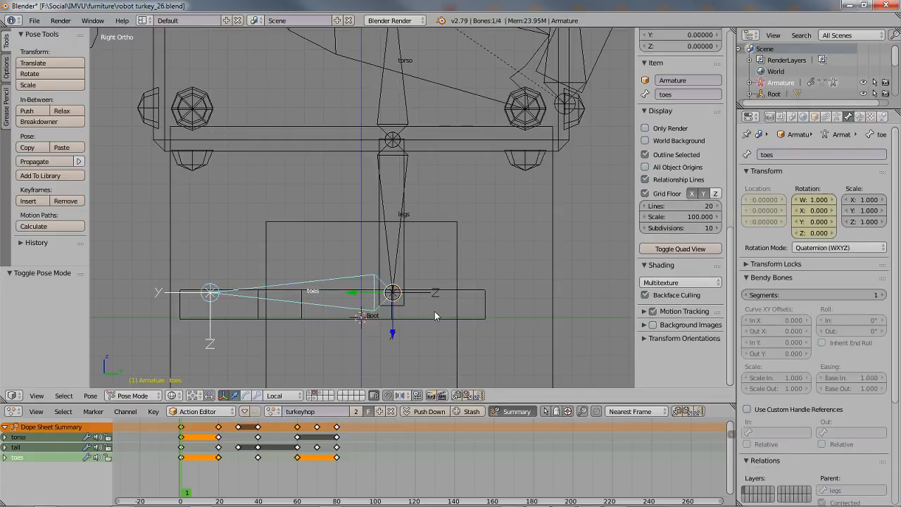
{"action": "right_click", "coordinate": [387, 233]}
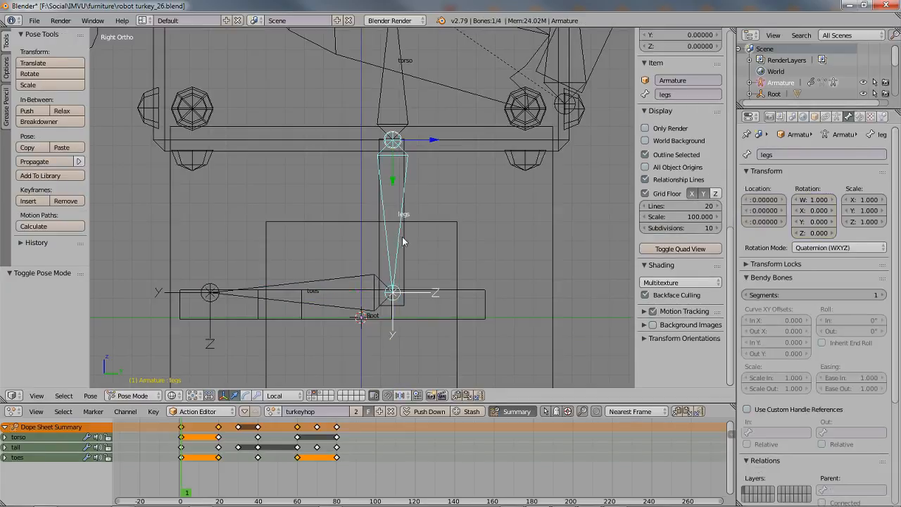
{"action": "key", "text": "r"}
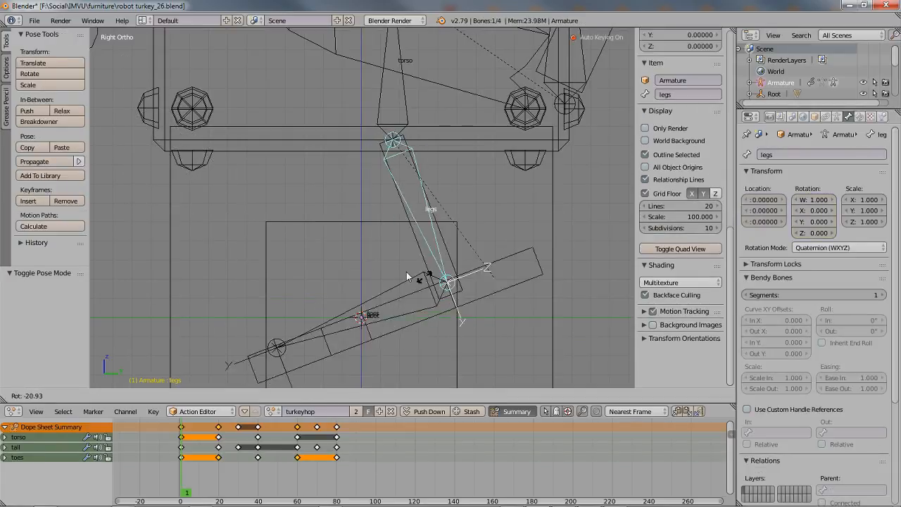
{"action": "key", "text": "Escape"}
{"action": "right_click", "coordinate": [341, 277]}
{"action": "key", "text": "r"}
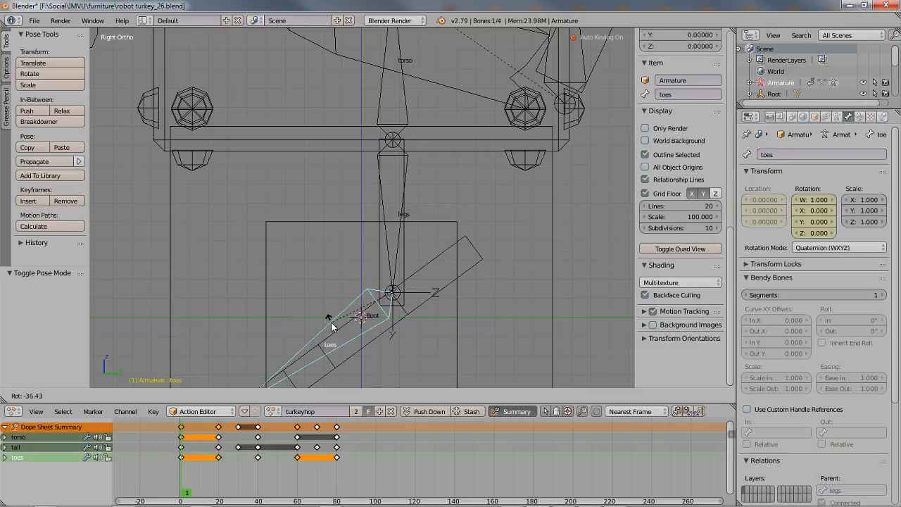
{"action": "key", "text": "Escape"}
{"action": "scroll", "coordinate": [309, 274], "scroll_direction": "down", "scroll_amount": 2}
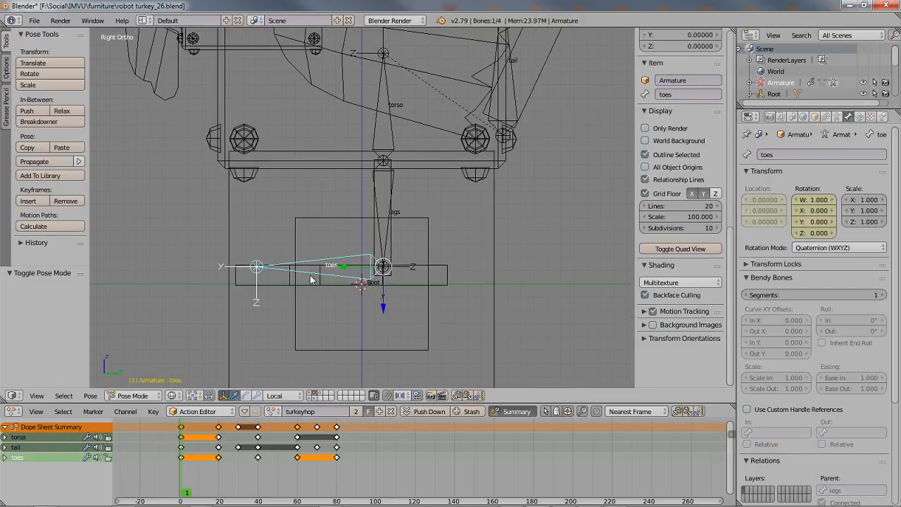
Test-rotate the torso bone and the tail bone in Pose Mode, cancelling each rotation
{"action": "middle_click_drag", "start_coordinate": [334, 157], "coordinate": [334, 249], "text": "shift"}
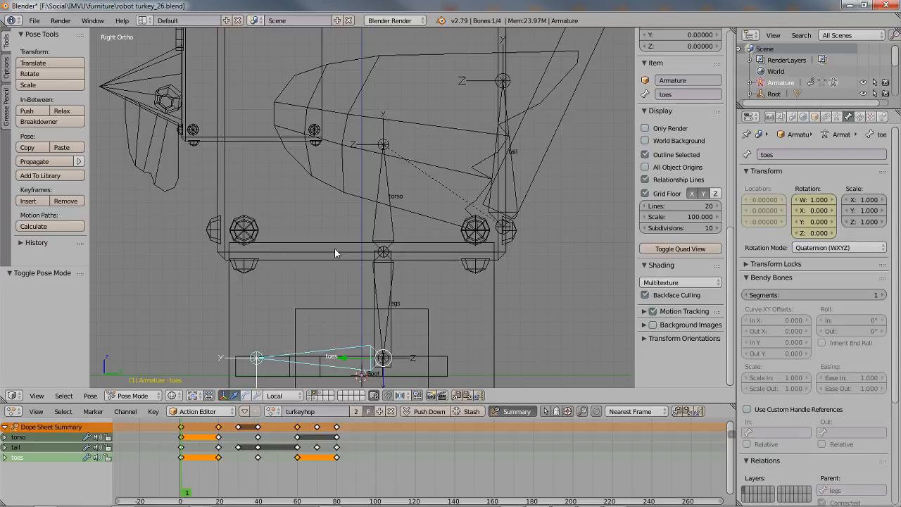
{"action": "right_click", "coordinate": [389, 211]}
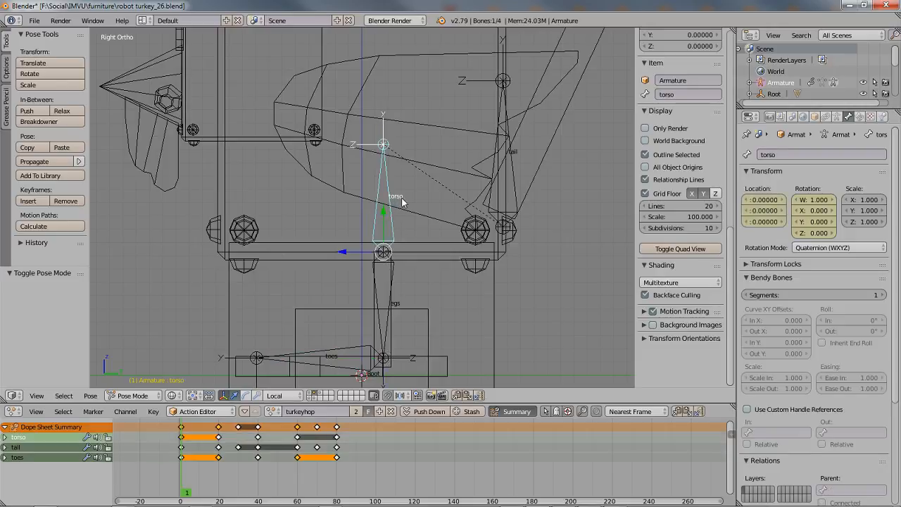
{"action": "key", "text": "r"}
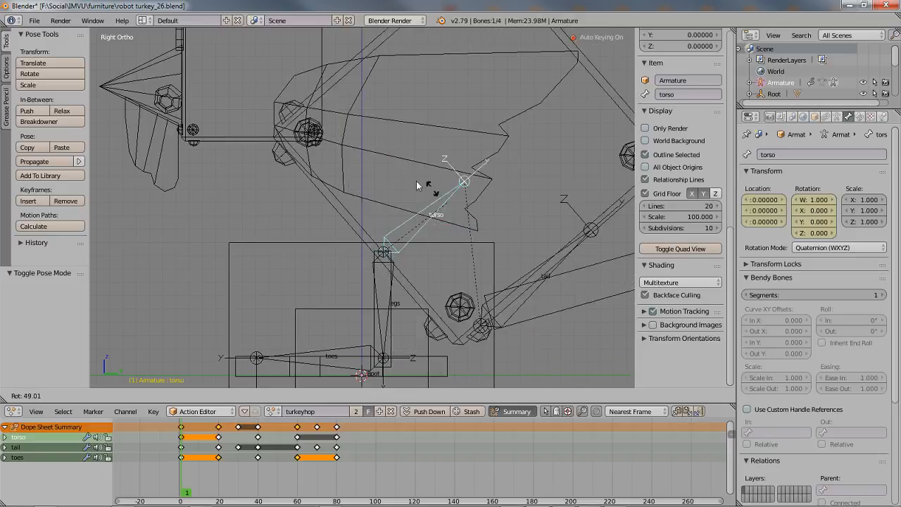
{"action": "key", "text": "Escape"}
{"action": "right_click", "coordinate": [510, 135]}
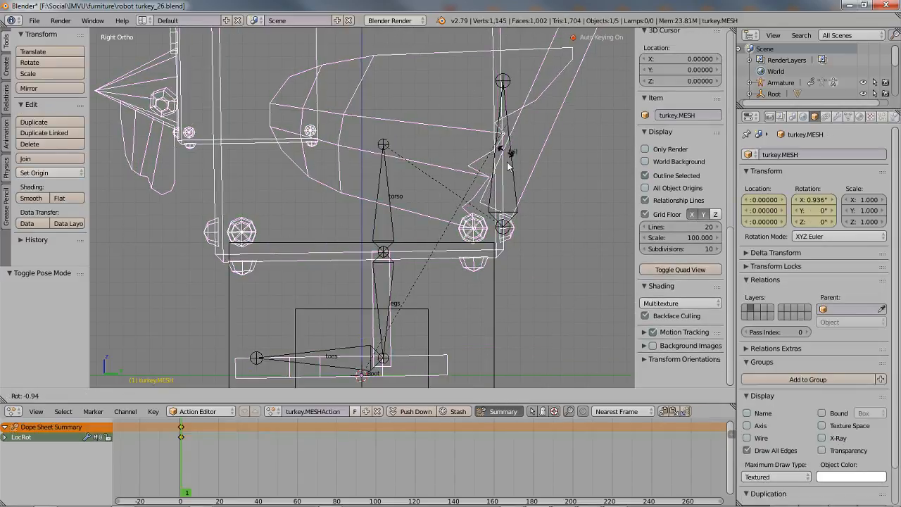
{"action": "right_click", "coordinate": [502, 161]}
{"action": "key", "text": "r"}
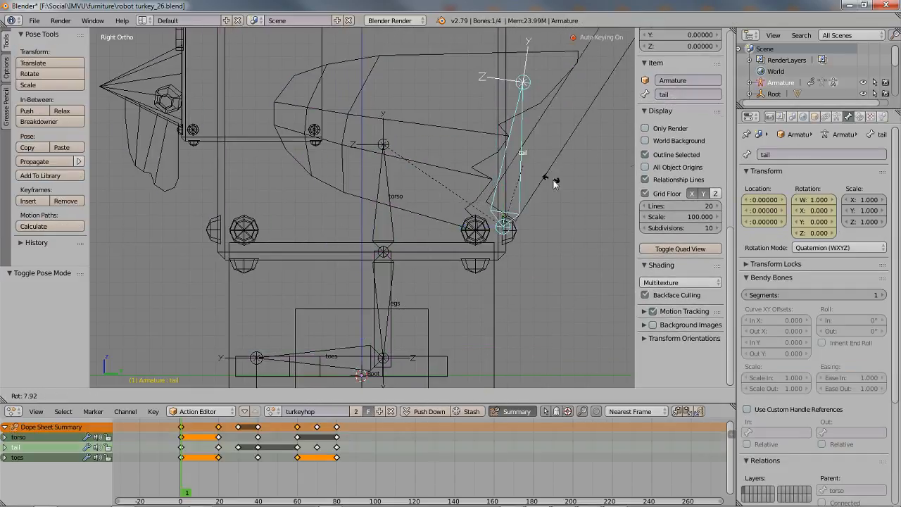
{"action": "key", "text": "Escape"}
{"action": "scroll", "coordinate": [523, 215], "scroll_direction": "down", "scroll_amount": 1}
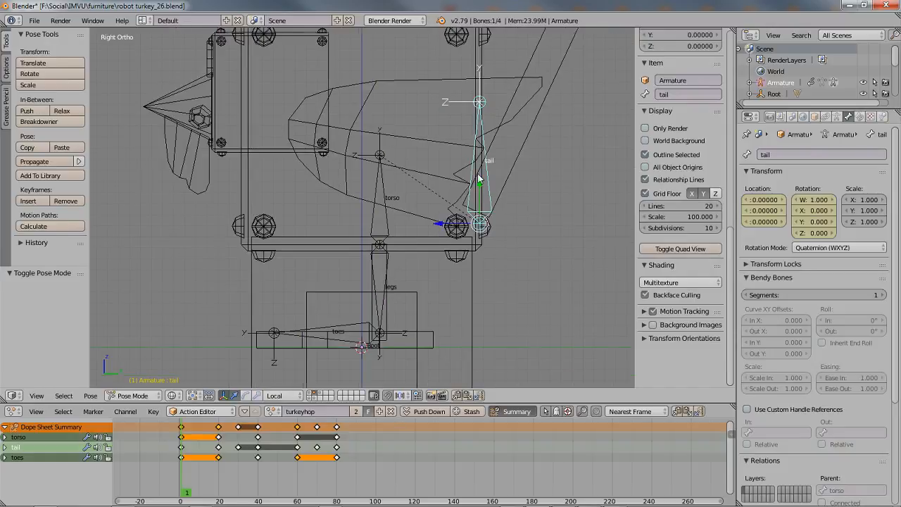
Enter Edit Mode with the tail bone selected and test-rotate it, cancelling the rotation
{"action": "middle_click_drag", "start_coordinate": [456, 154], "coordinate": [432, 201], "text": "shift"}
{"action": "key", "text": "Tab"}
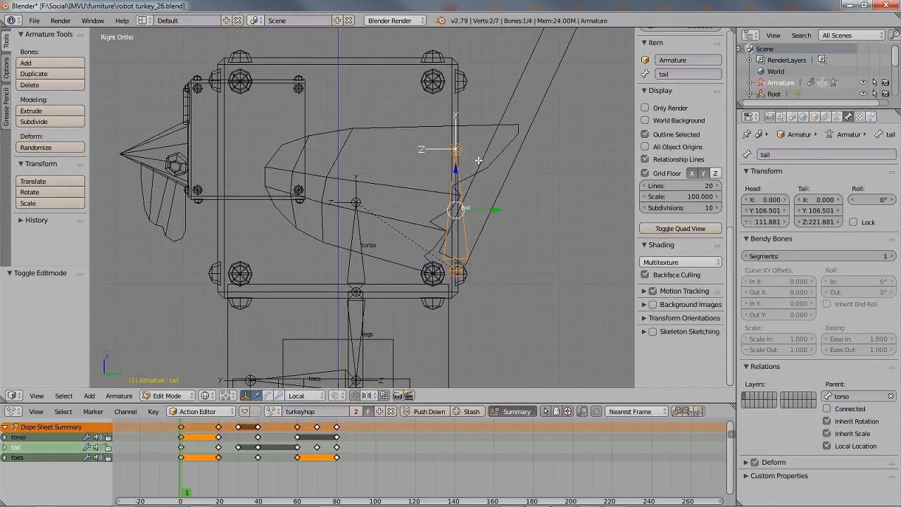
{"action": "key", "text": "r"}
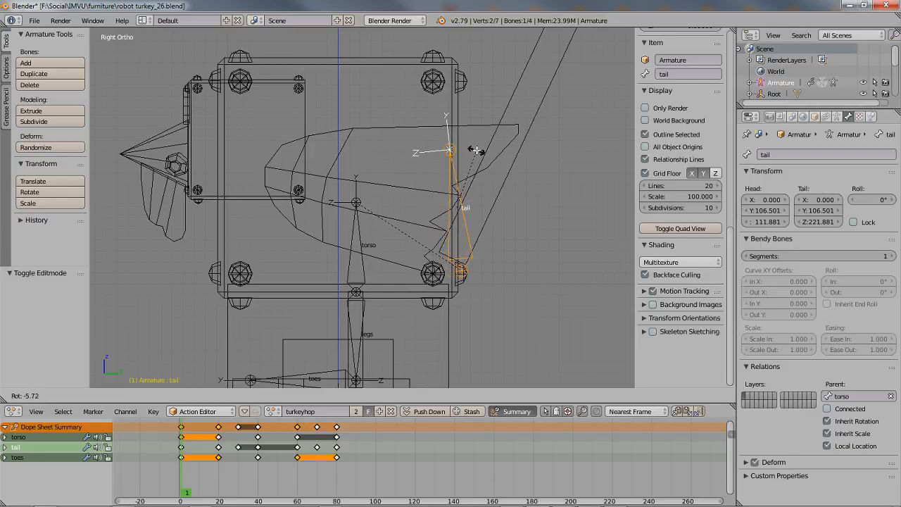
{"action": "key", "text": "Escape"}
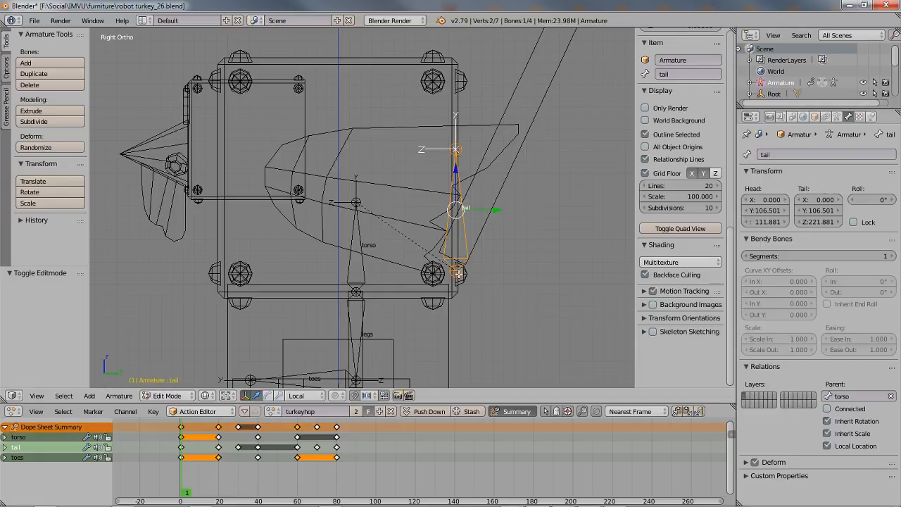
Move the tail bone by about -2.36 along Y and 10.32 along Z
{"action": "middle_click_drag", "start_coordinate": [467, 292], "coordinate": [397, 283], "text": "shift"}
{"action": "scroll", "coordinate": [397, 284], "scroll_direction": "up", "scroll_amount": 3}
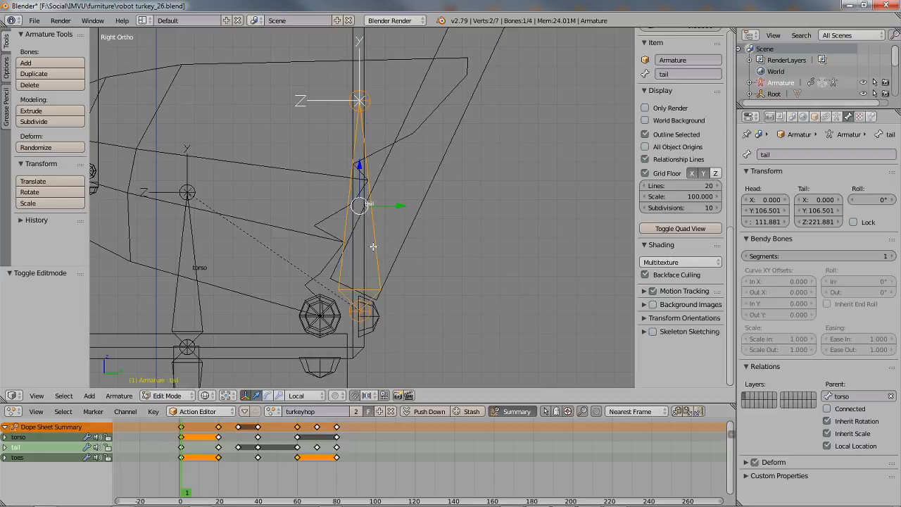
{"action": "key", "text": "g"}
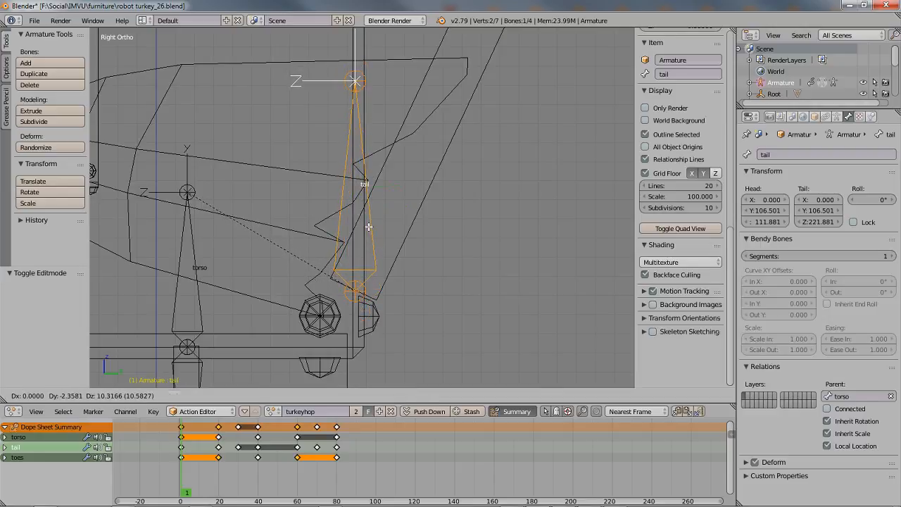
{"action": "left_click", "coordinate": [368, 227]}
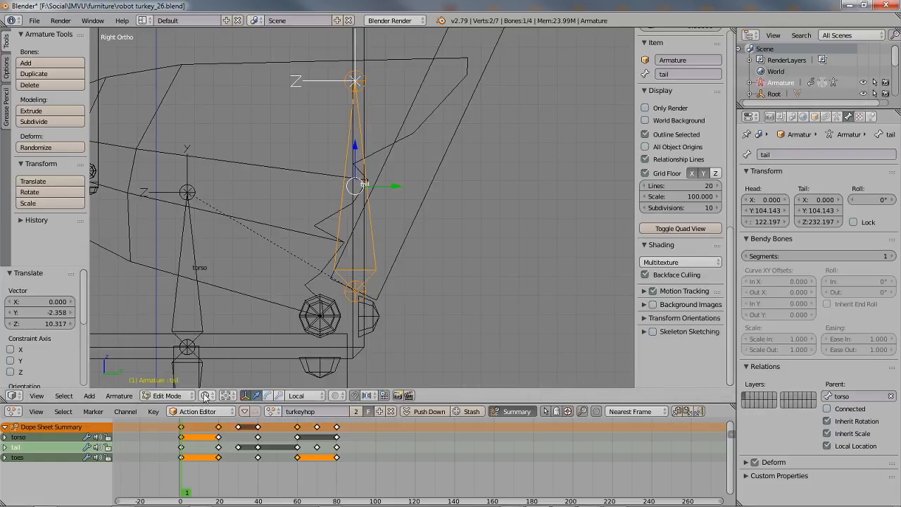
Try Active Element as the pivot point and set it to Median Point
{"action": "left_click", "coordinate": [228, 396]}
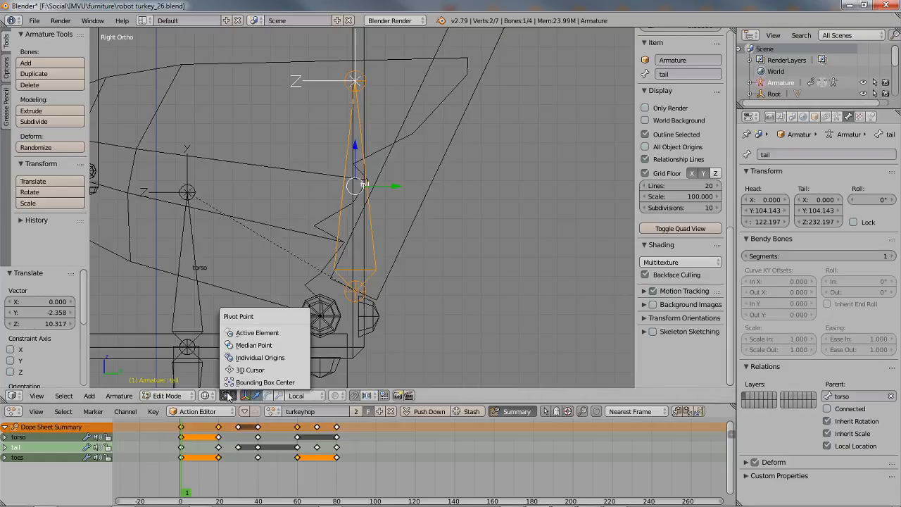
{"action": "left_click", "coordinate": [248, 335]}
{"action": "left_click", "coordinate": [228, 396]}
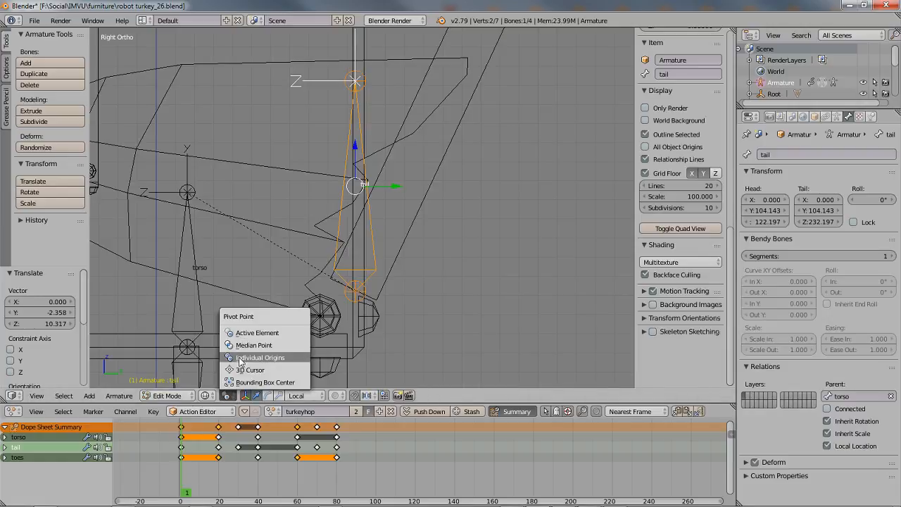
{"action": "left_click", "coordinate": [265, 347]}
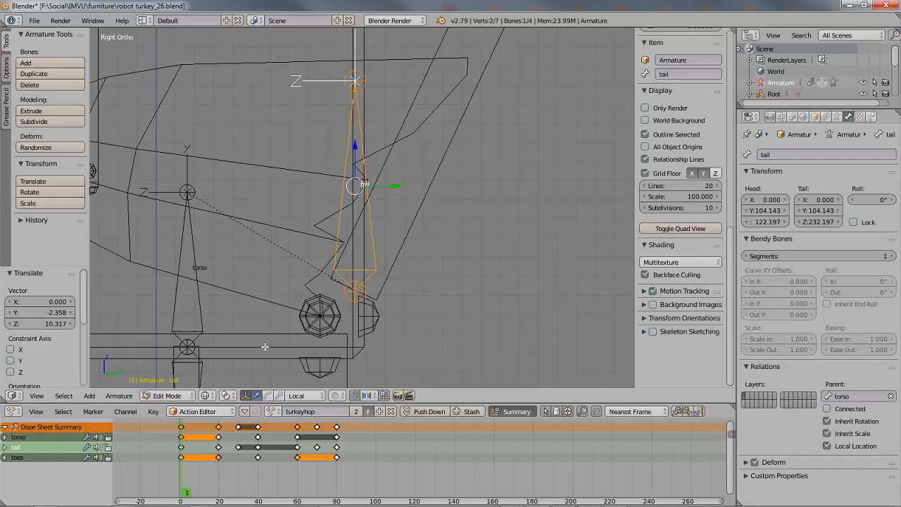
Try Individual Origins as the pivot point for the tail bone
{"action": "left_click", "coordinate": [224, 396]}
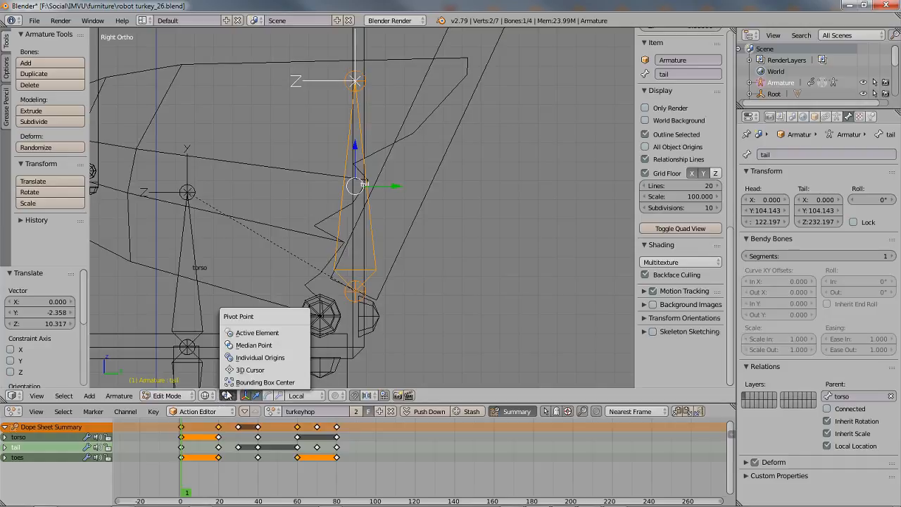
{"action": "left_click", "coordinate": [255, 357]}
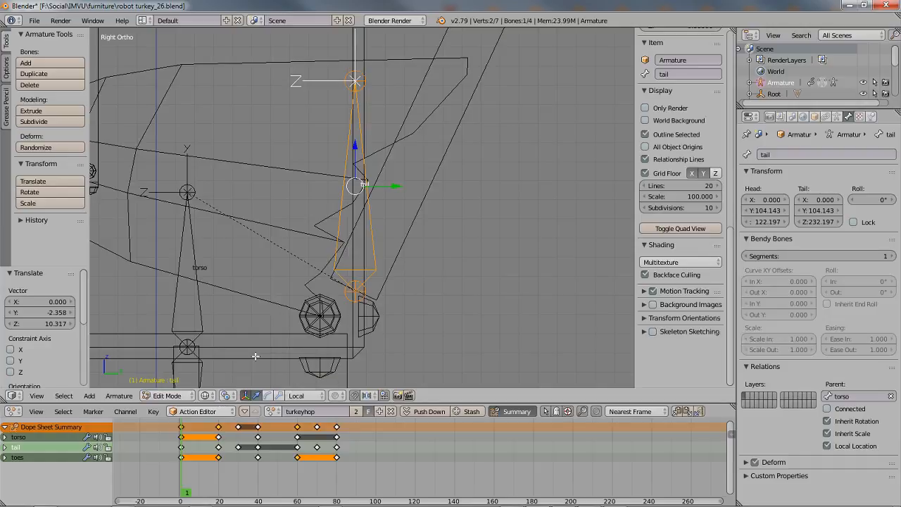
{"action": "left_click", "coordinate": [225, 396]}
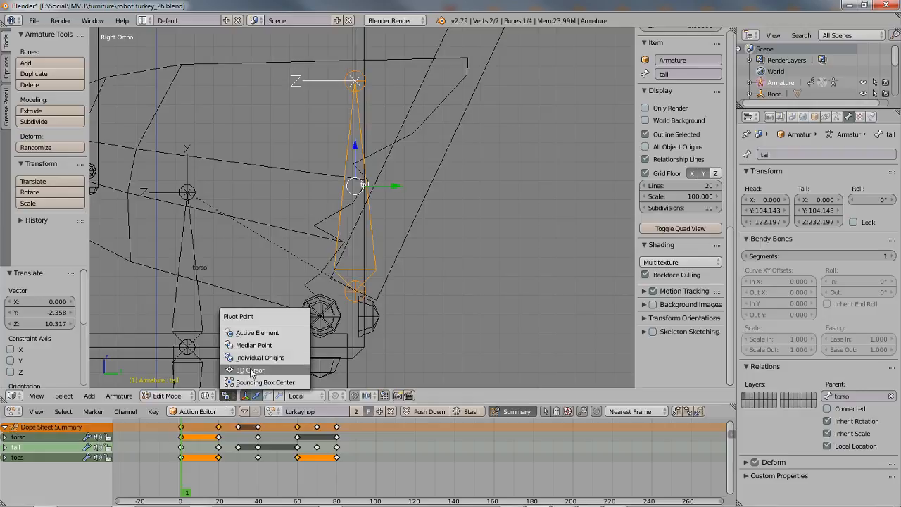
{"action": "right_click", "coordinate": [347, 288]}
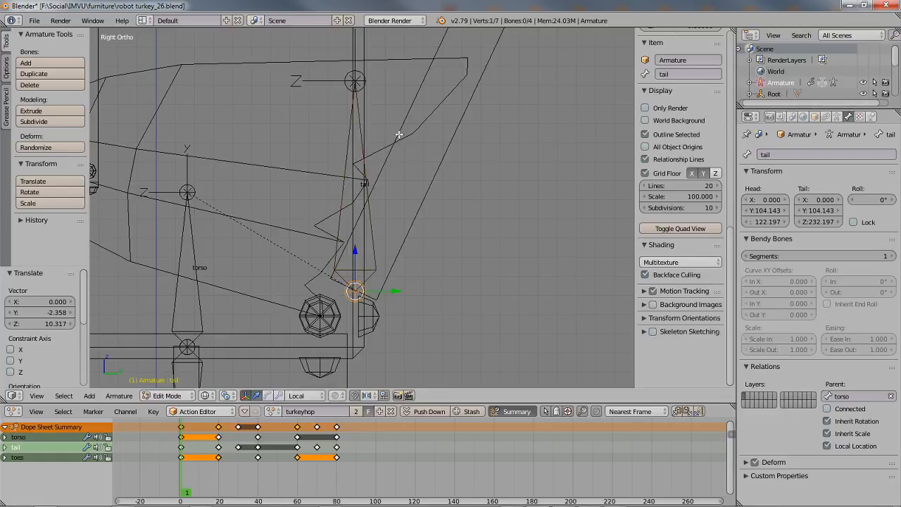
{"action": "right_click", "coordinate": [342, 160]}
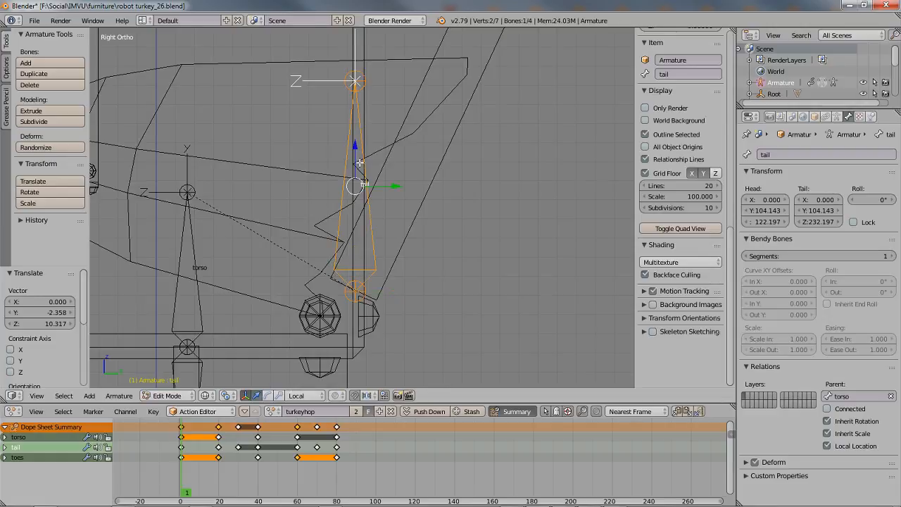
Select the tail bone's base joint and snap the 3D cursor to it
{"action": "scroll", "coordinate": [360, 163], "scroll_direction": "down", "scroll_amount": 1}
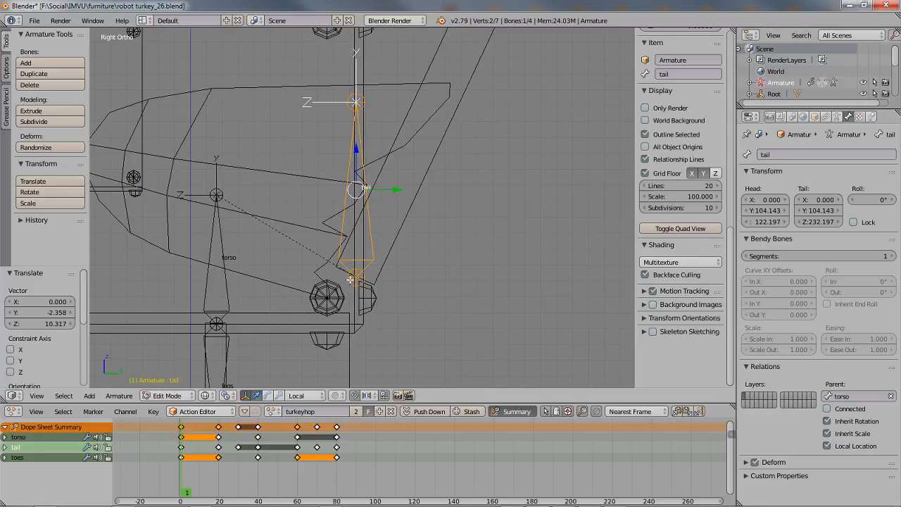
{"action": "scroll", "coordinate": [388, 201], "scroll_direction": "down", "scroll_amount": 2}
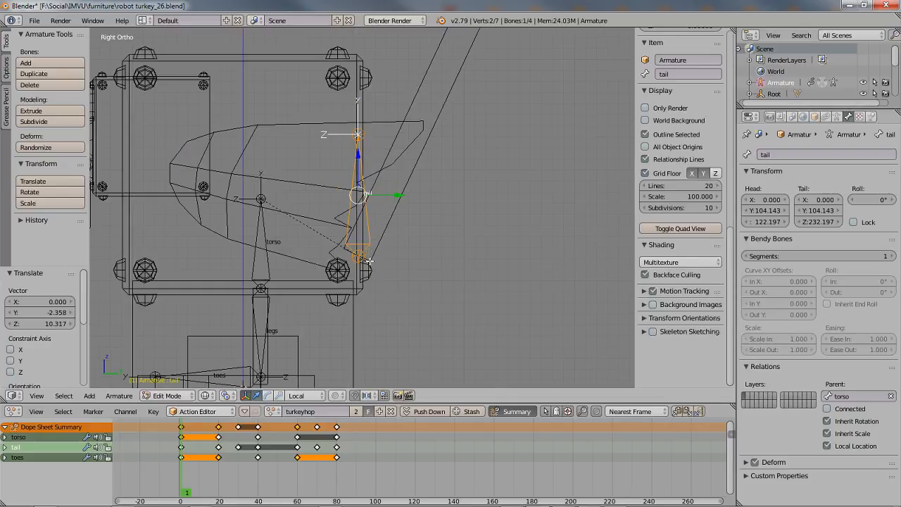
{"action": "scroll", "coordinate": [361, 279], "scroll_direction": "up", "scroll_amount": 4}
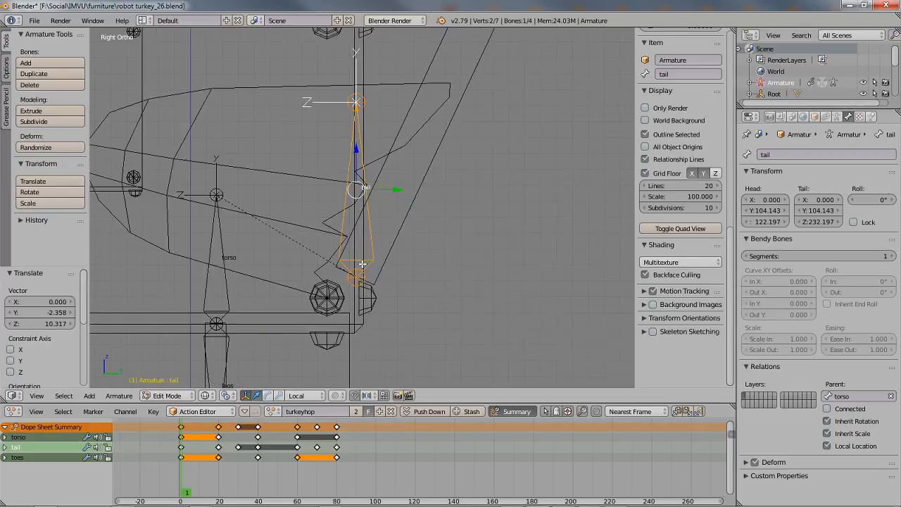
{"action": "left_click", "coordinate": [353, 307]}
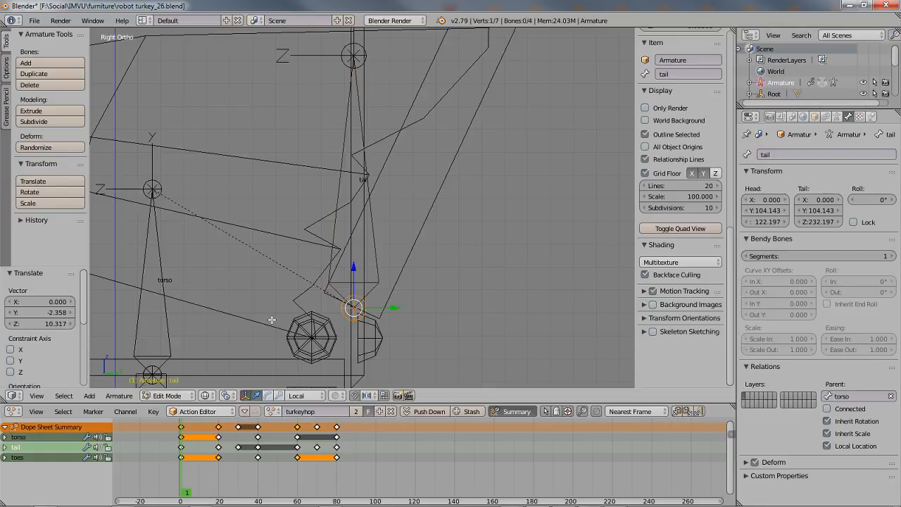
{"action": "key", "text": "shift+s"}
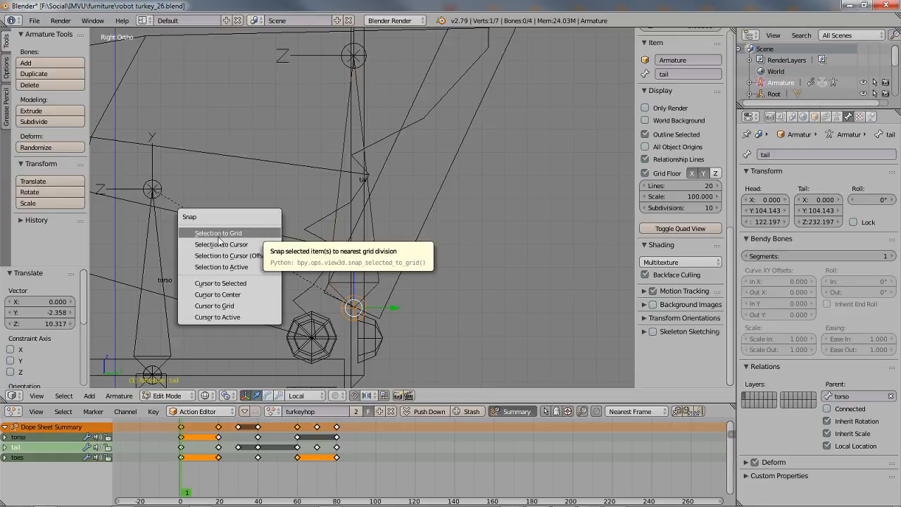
{"action": "left_click", "coordinate": [270, 284]}
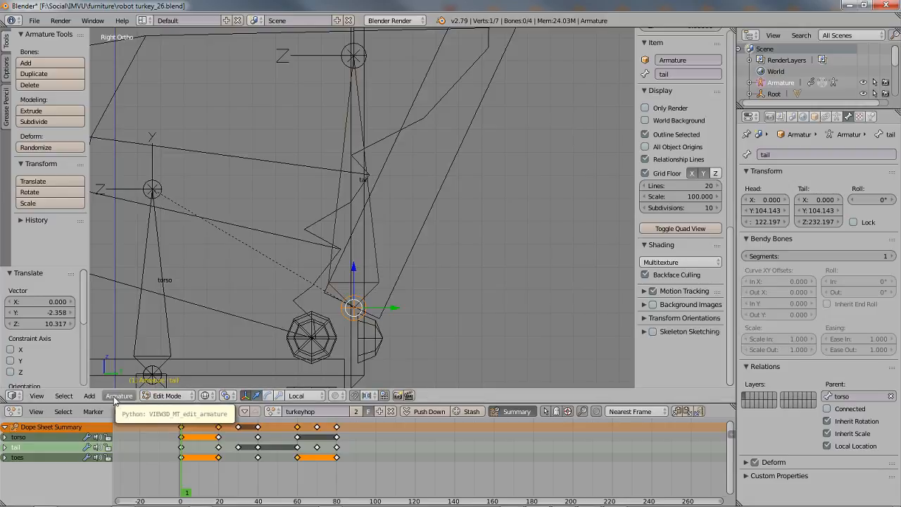
{"action": "left_click", "coordinate": [62, 395]}
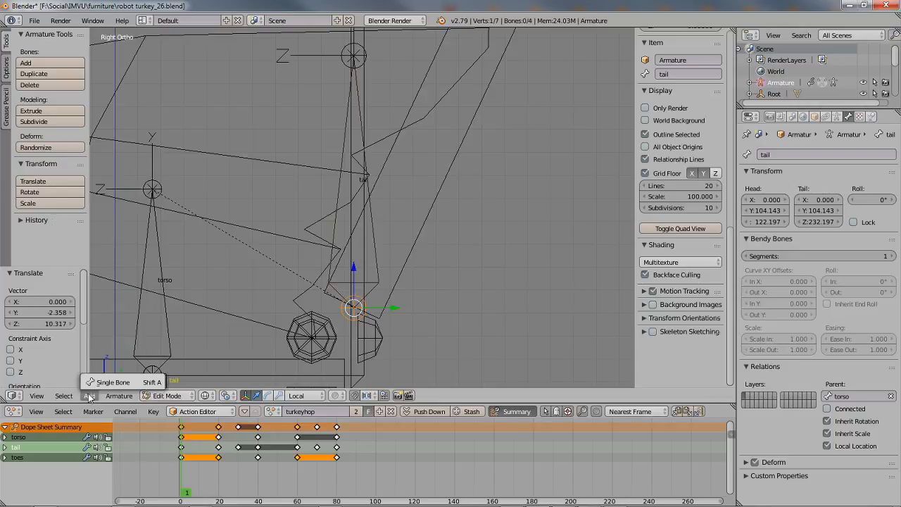
{"action": "left_click", "coordinate": [120, 396]}
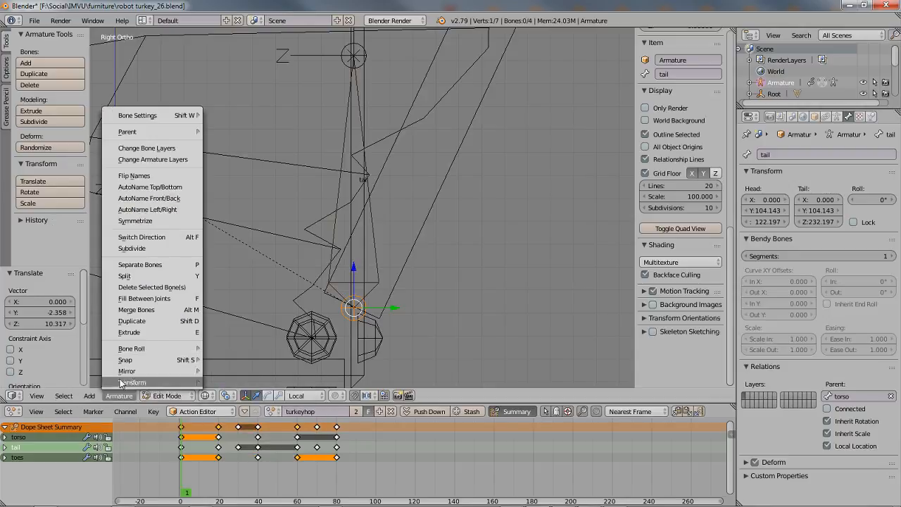
{"action": "mouse_move", "coordinate": [129, 361]}
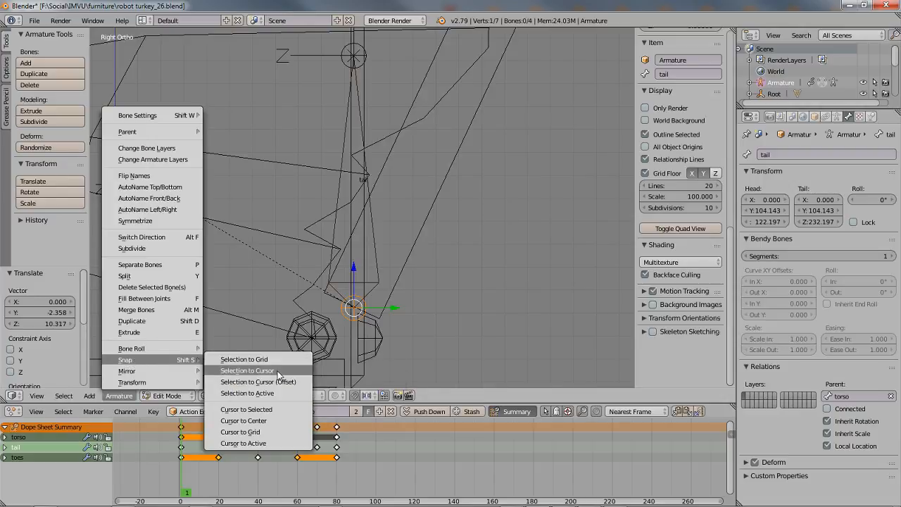
{"action": "left_click", "coordinate": [240, 410]}
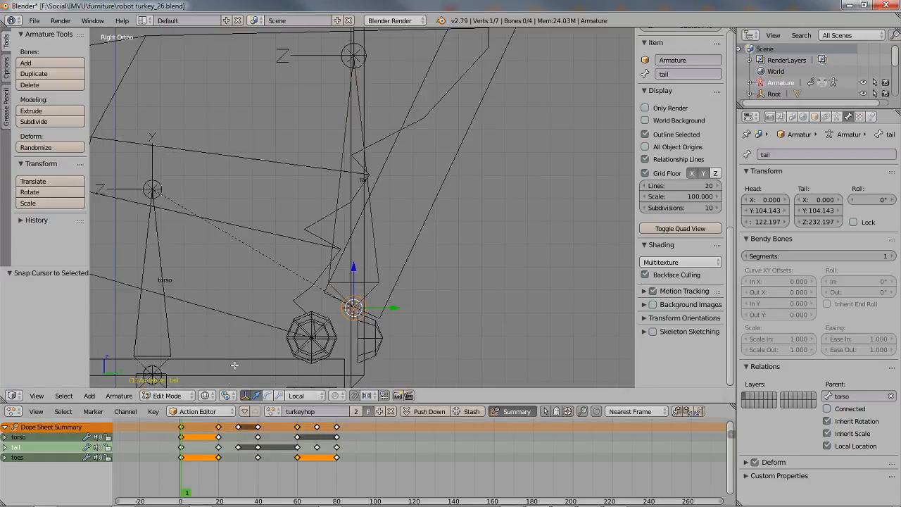
Set the pivot point to 3D Cursor and test-rotate the whole tail bone around its base, cancelling the rotation
{"action": "left_click", "coordinate": [226, 395]}
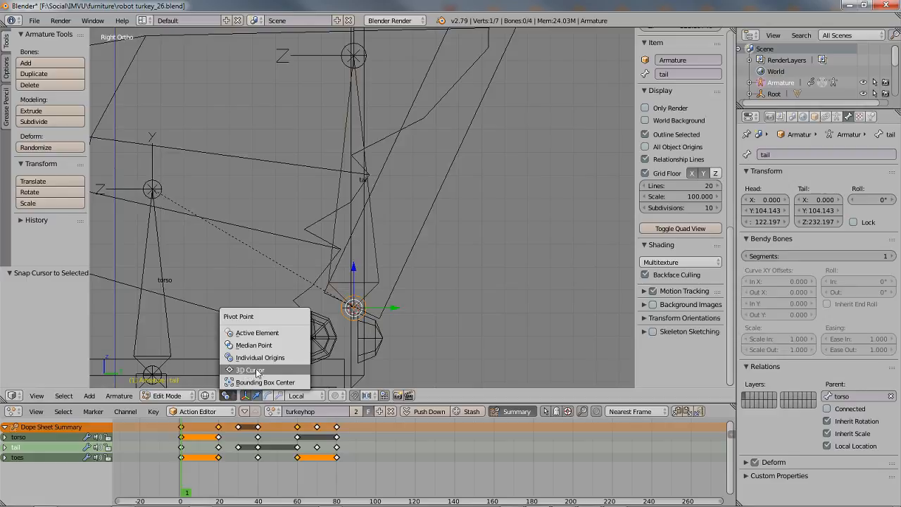
{"action": "left_click", "coordinate": [248, 369]}
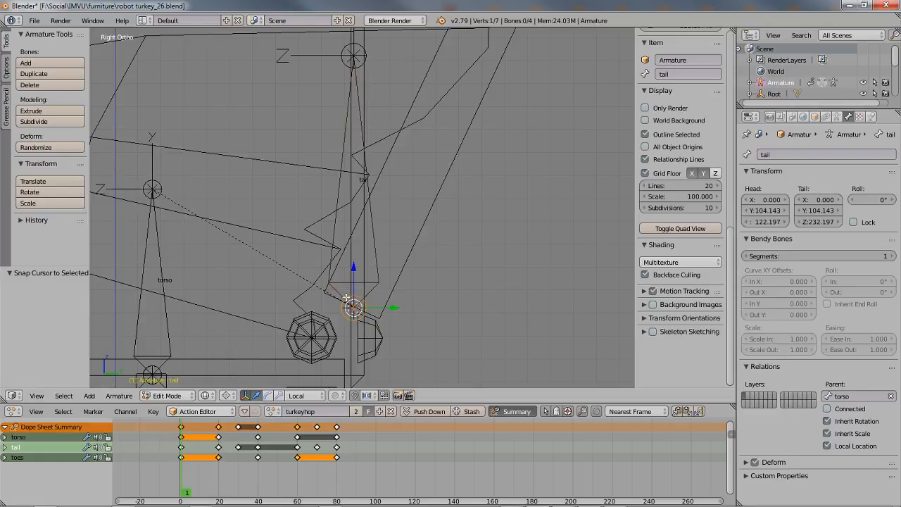
{"action": "scroll", "coordinate": [347, 298], "scroll_direction": "down", "scroll_amount": 2}
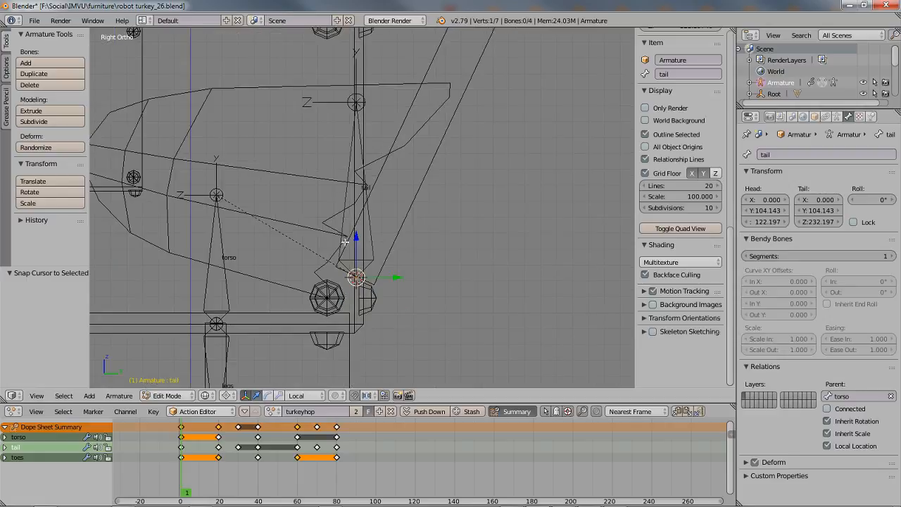
{"action": "right_click", "coordinate": [345, 194]}
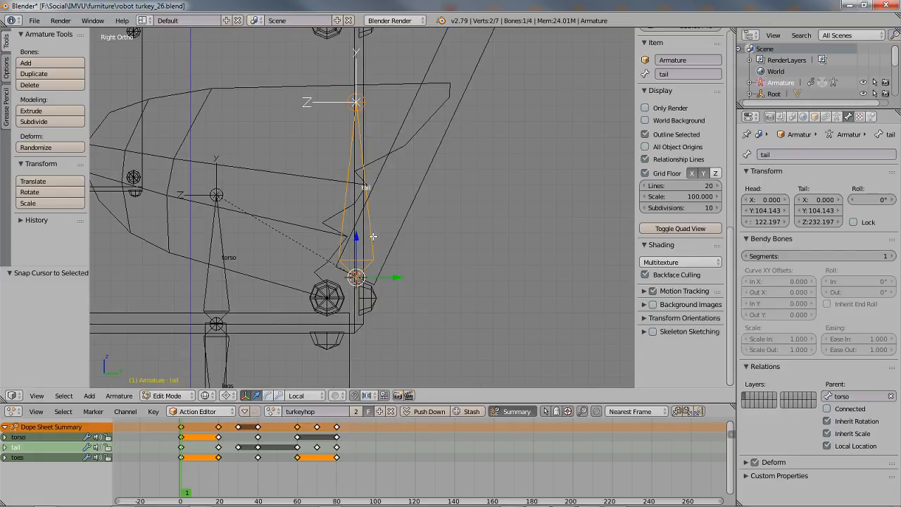
{"action": "middle_click_drag", "start_coordinate": [339, 228], "coordinate": [327, 257], "text": "shift"}
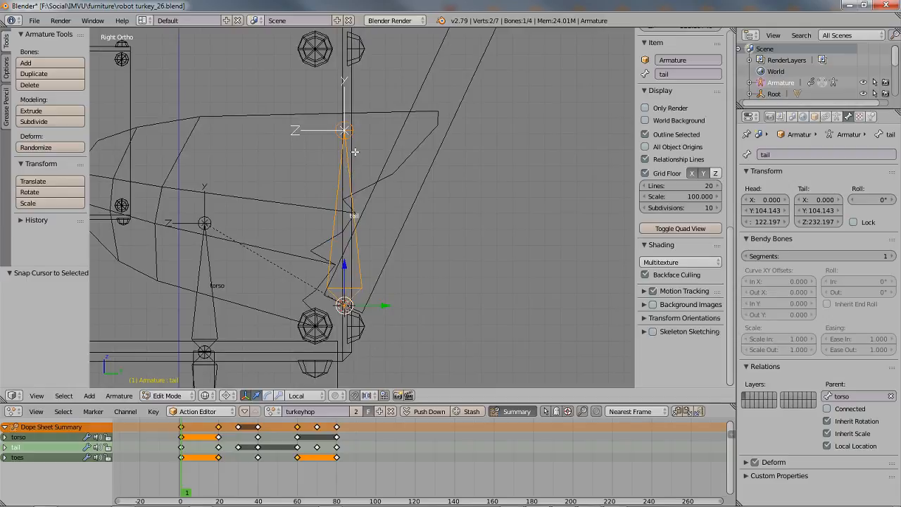
{"action": "key", "text": "r"}
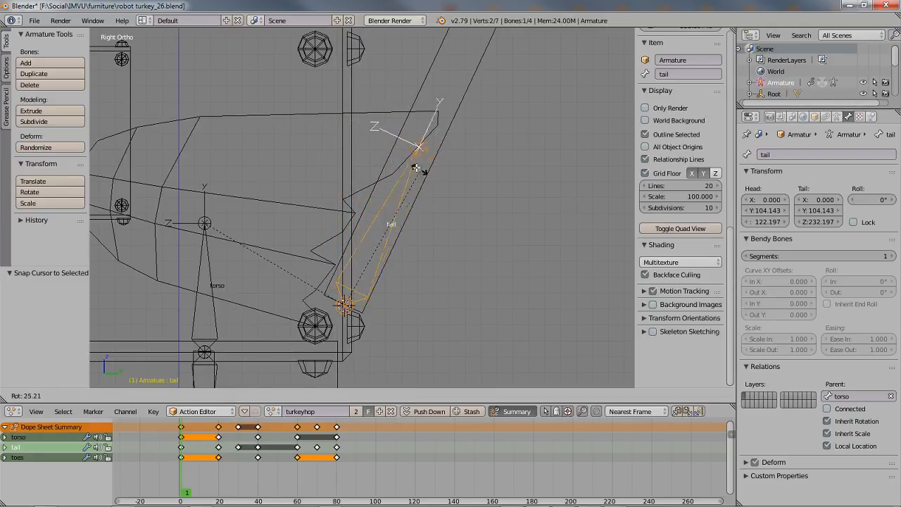
{"action": "key", "text": "Escape"}
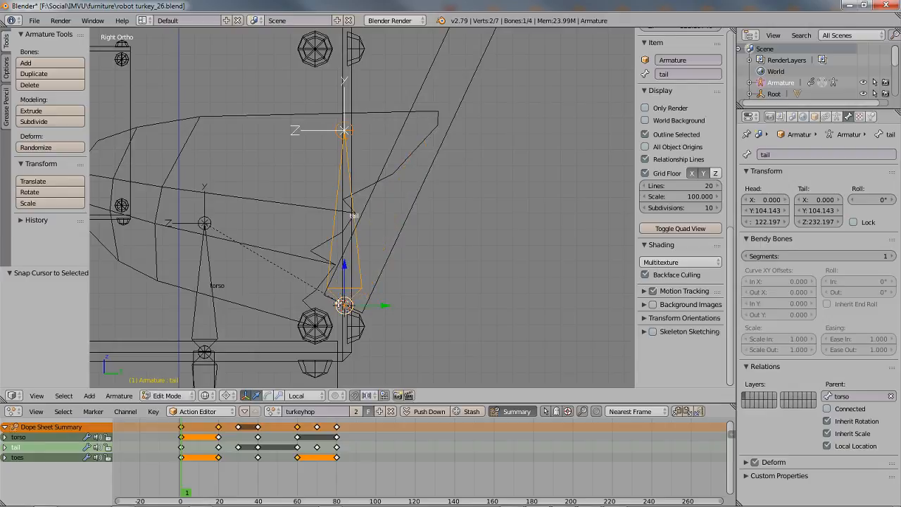
Rotate the tail bone by about 25.3° around the 3D cursor to line it up with the slanted tail mesh
{"action": "key", "text": "r"}
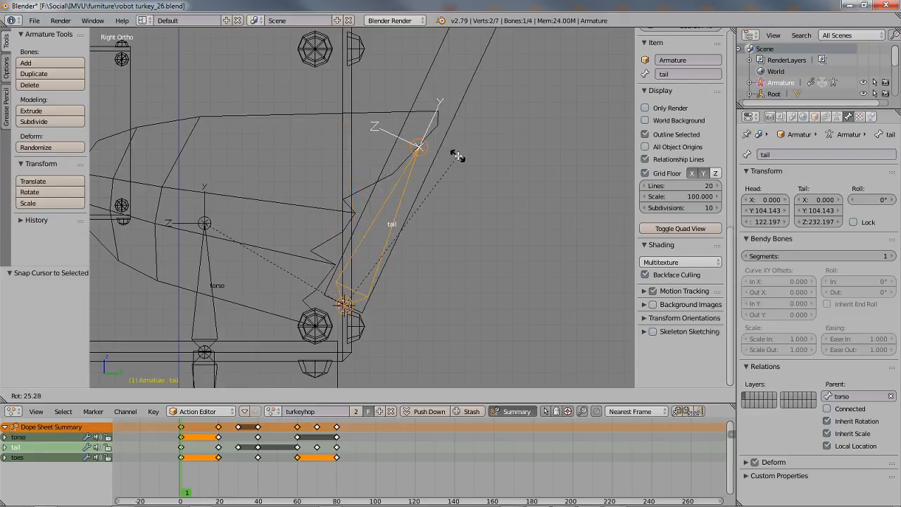
{"action": "left_click", "coordinate": [457, 155]}
{"action": "scroll", "coordinate": [430, 141], "scroll_direction": "down", "scroll_amount": 2}
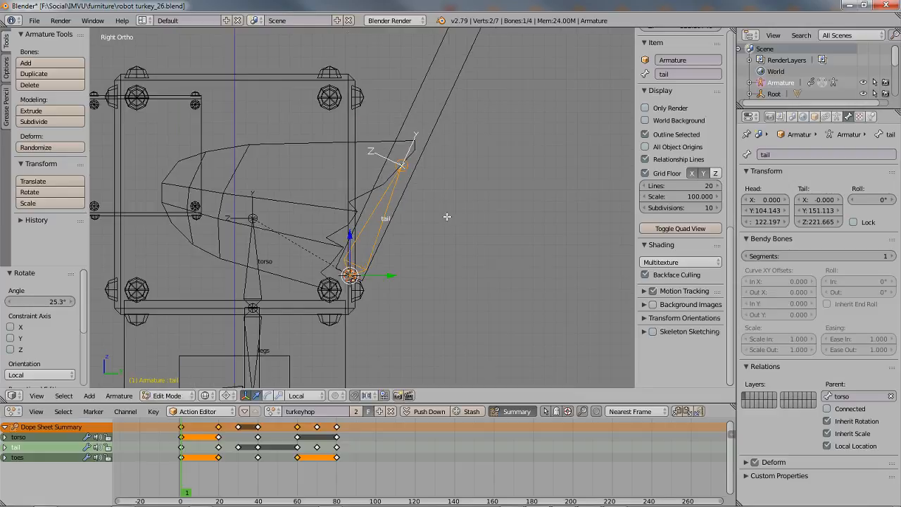
Test-rotate the realigned tail bone and the torso bone in Pose Mode, cancelling each rotation
{"action": "middle_click_drag", "start_coordinate": [247, 307], "coordinate": [339, 284], "text": "shift"}
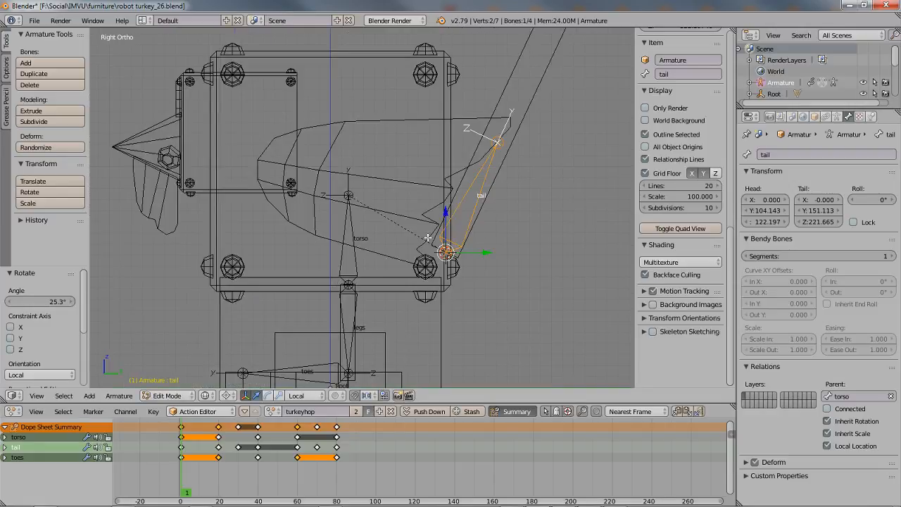
{"action": "key", "text": "ctrl+Tab"}
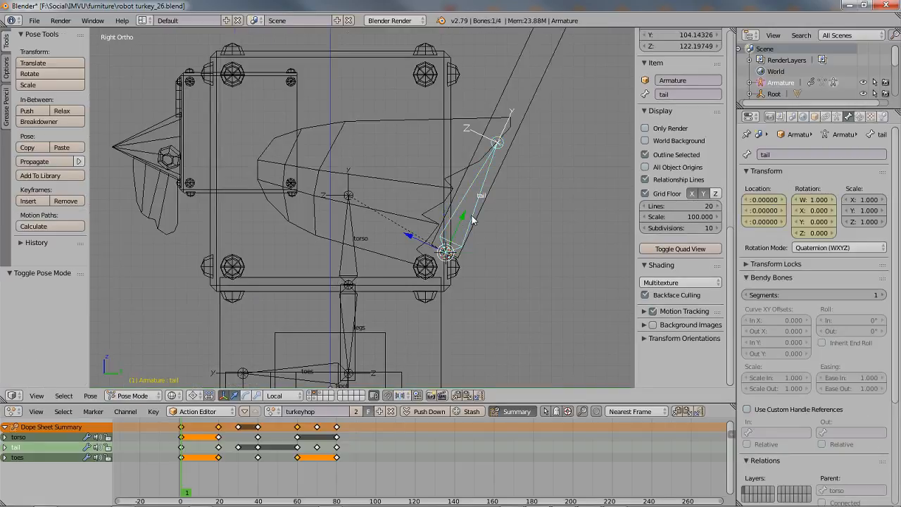
{"action": "key", "text": "r"}
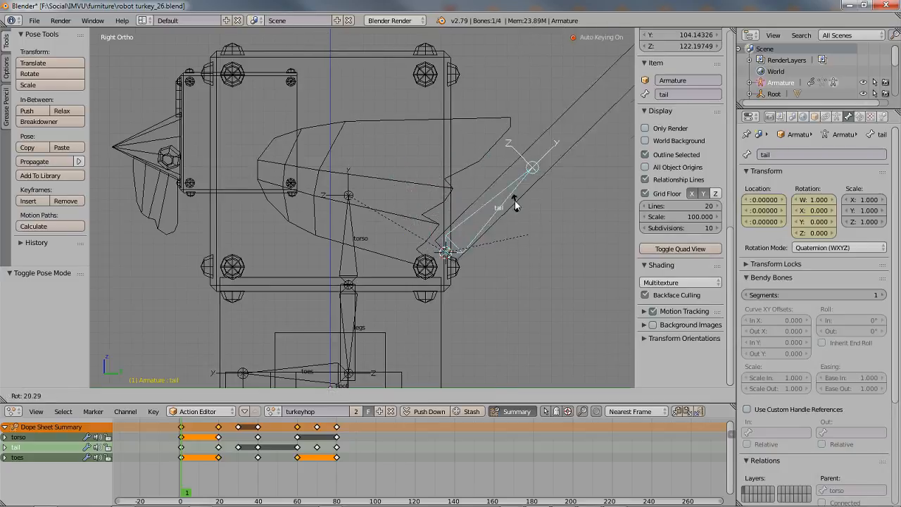
{"action": "left_click", "coordinate": [532, 208]}
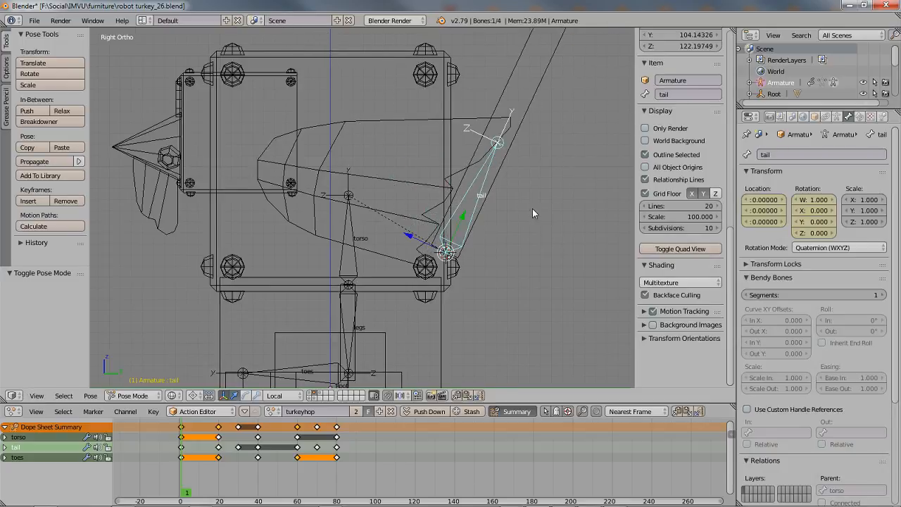
{"action": "right_click", "coordinate": [350, 222]}
{"action": "key", "text": "r"}
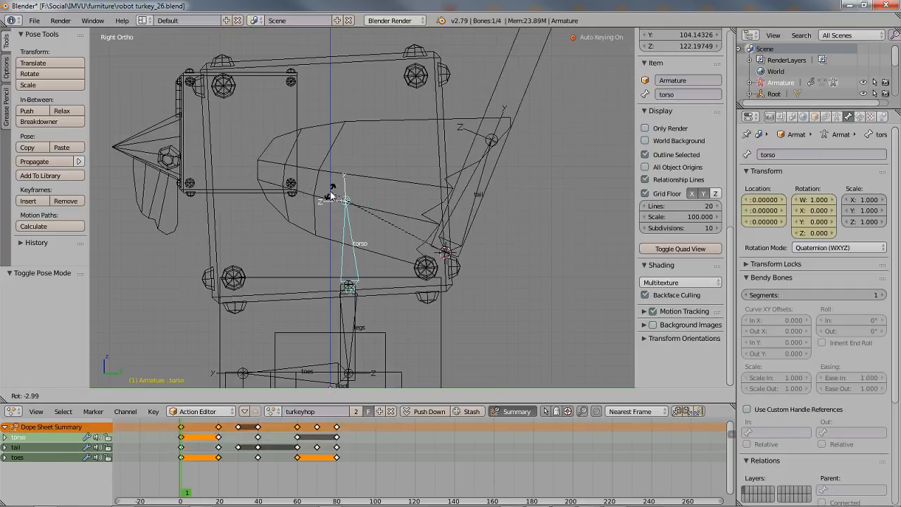
{"action": "right_click", "coordinate": [332, 194]}
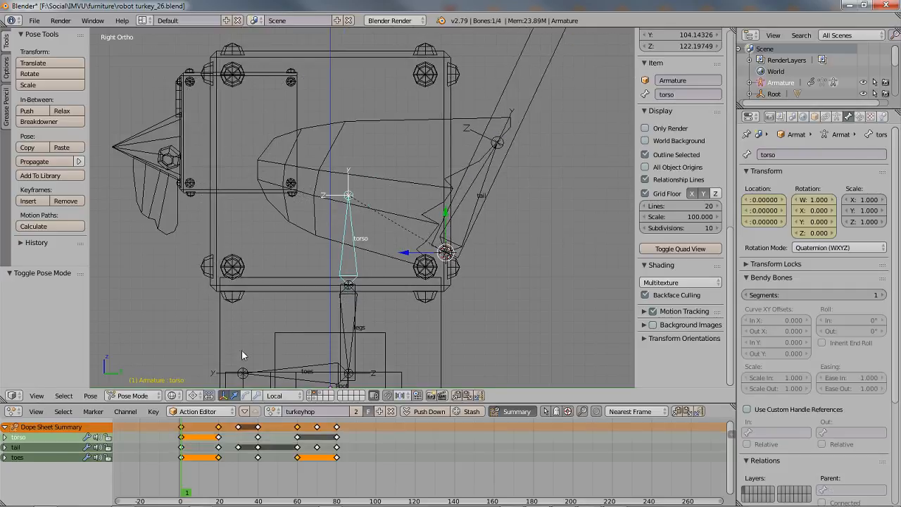
Set the Pose Mode pivot point to Active Element and test-rotate the torso bone, cancelling the rotation
{"action": "left_click", "coordinate": [194, 394]}
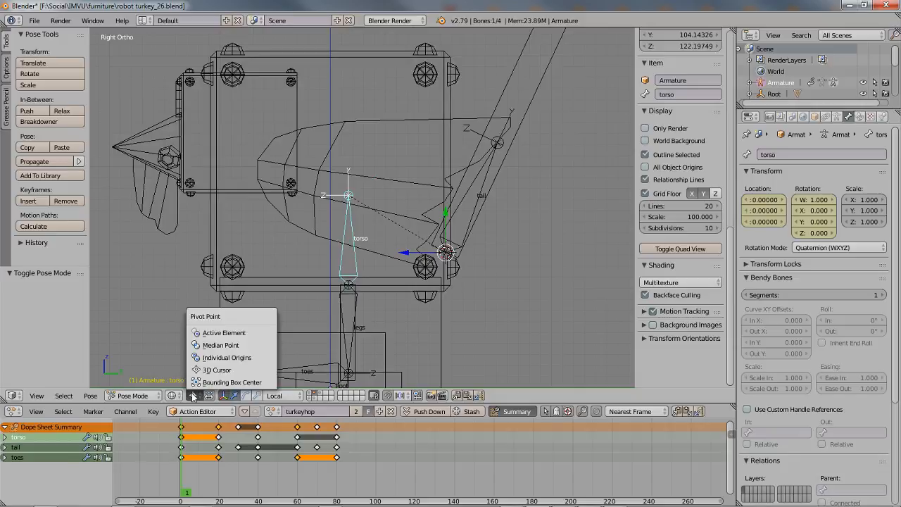
{"action": "left_click", "coordinate": [215, 332]}
{"action": "key", "text": "r"}
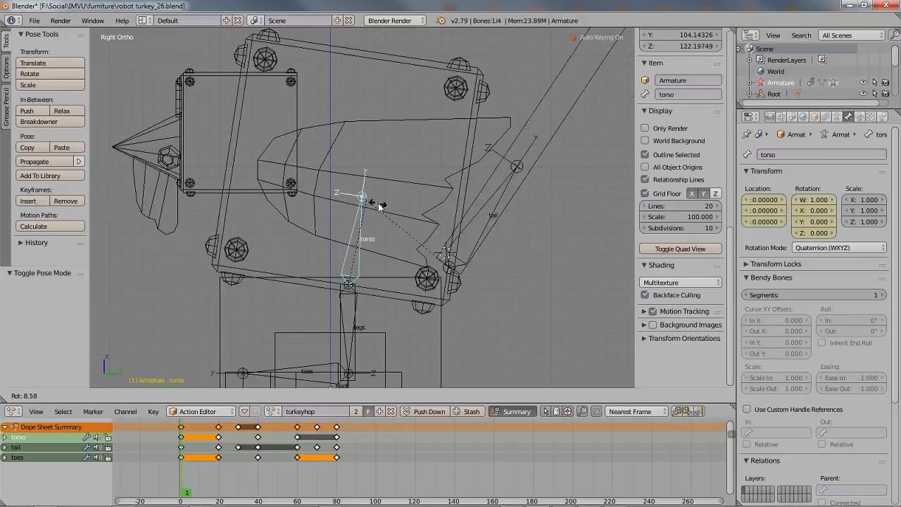
{"action": "right_click", "coordinate": [344, 241]}
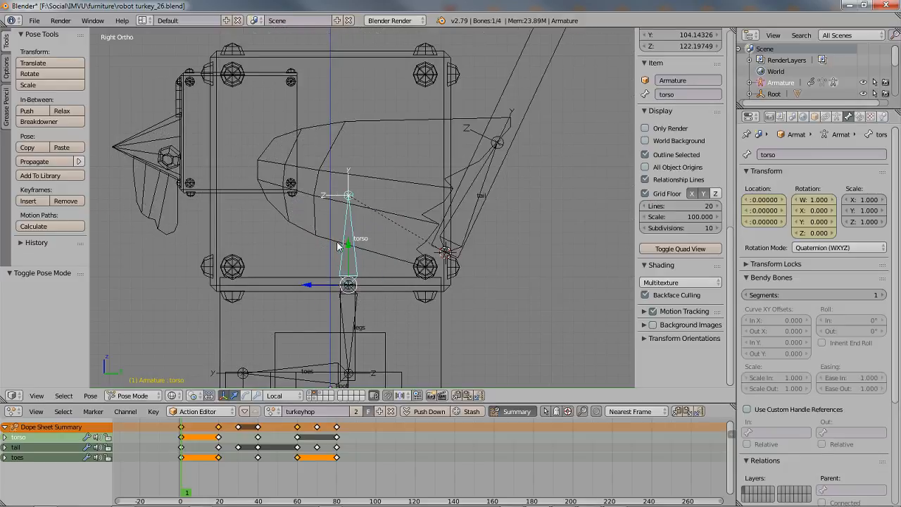
Duplicate the torso bone in Edit Mode, leaving the copy in place over the original
{"action": "key", "text": "Tab"}
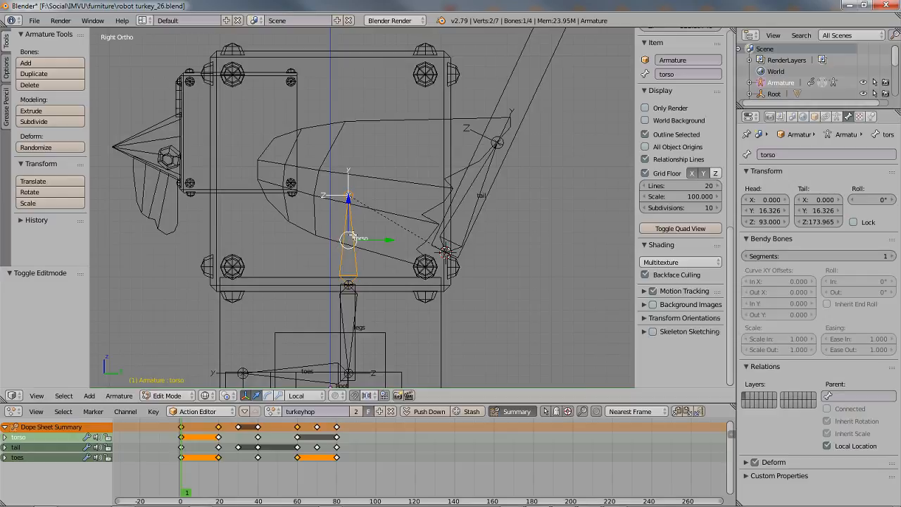
{"action": "middle_click_drag", "start_coordinate": [318, 214], "coordinate": [339, 245], "text": "shift"}
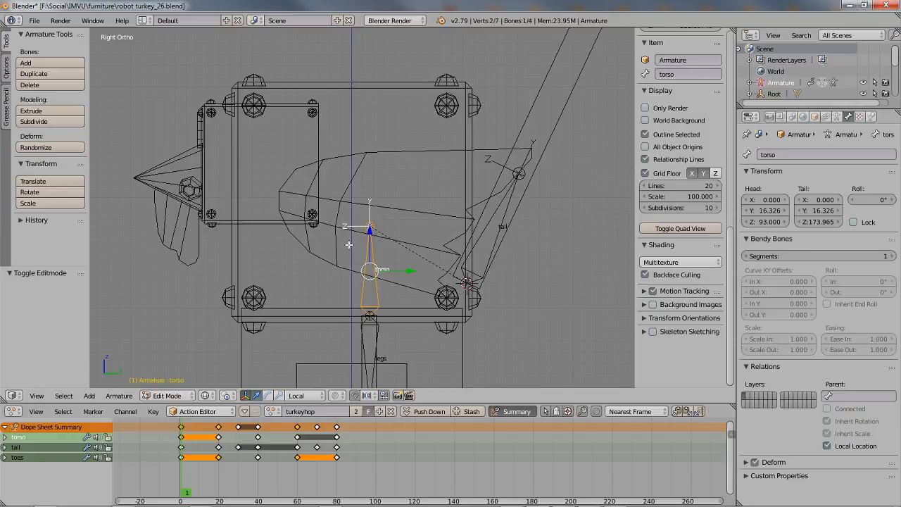
{"action": "left_click", "coordinate": [119, 394]}
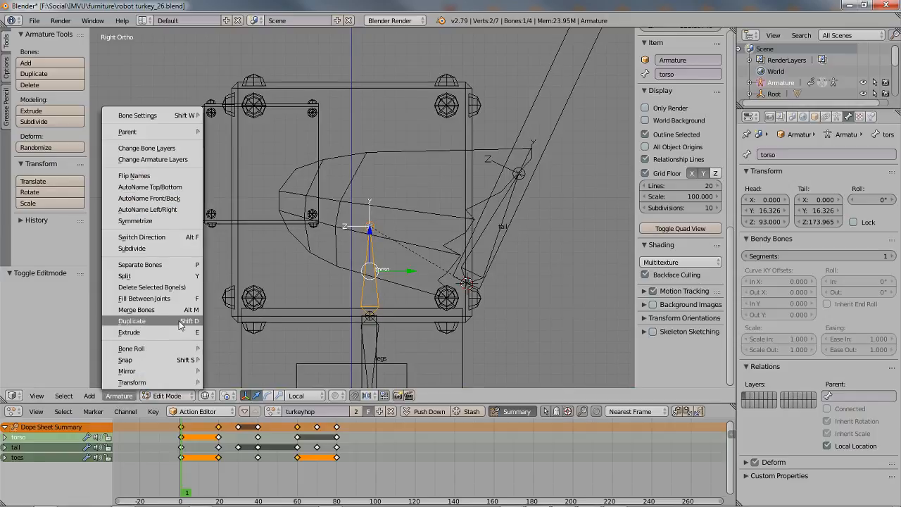
{"action": "left_click", "coordinate": [120, 396]}
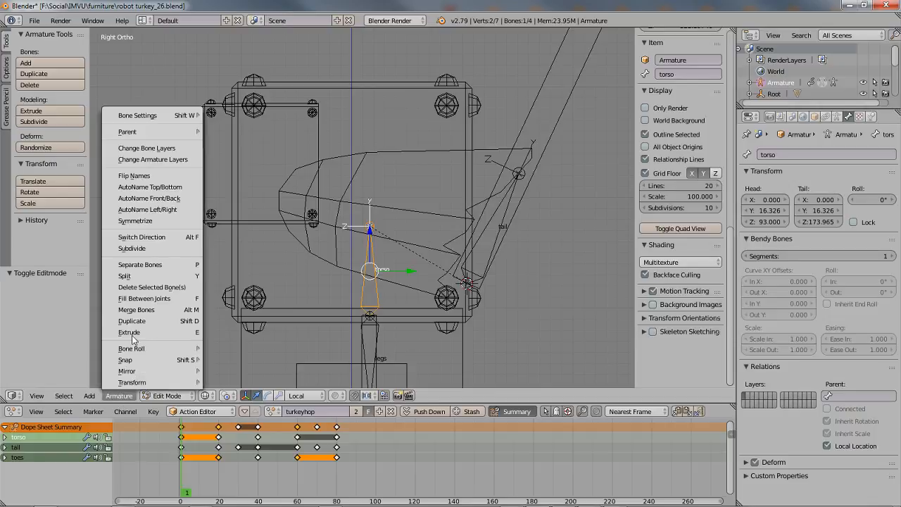
{"action": "left_click", "coordinate": [138, 320]}
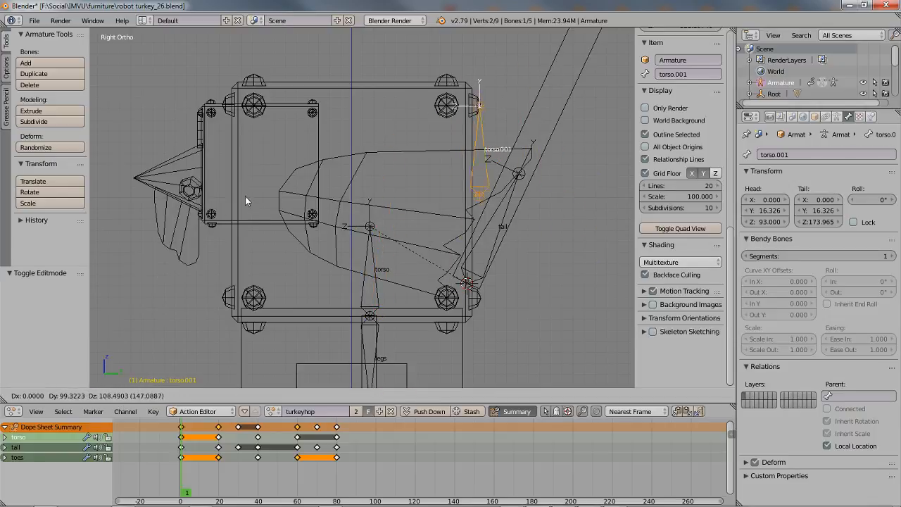
{"action": "right_click", "coordinate": [207, 172]}
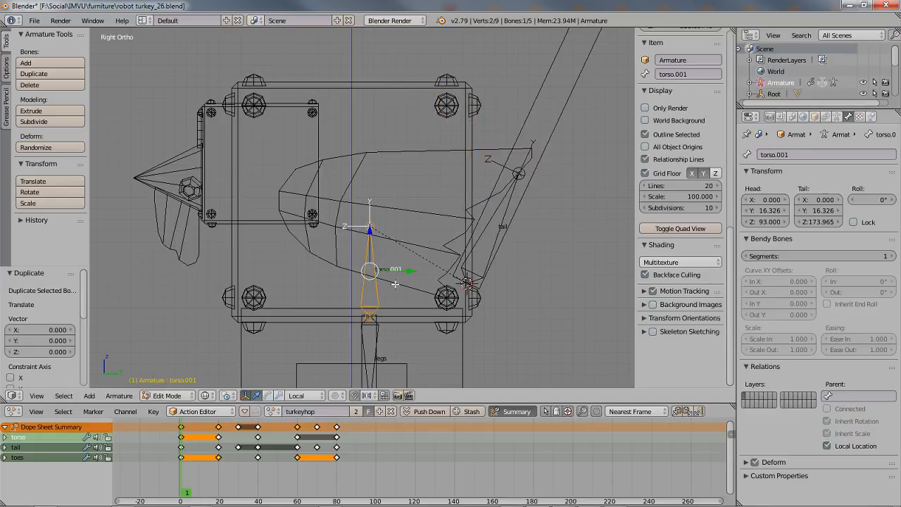
Move the duplicated bone -71.818 along Y, then by -26.486 in Y and 137.014 in Z into the turkey's head
{"action": "key", "text": "g"}
{"action": "key", "text": "y"}
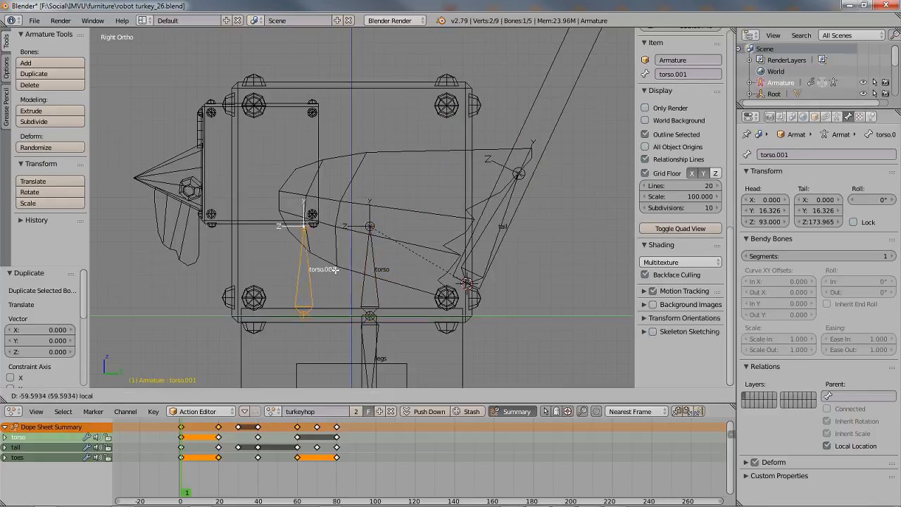
{"action": "left_click", "coordinate": [306, 235]}
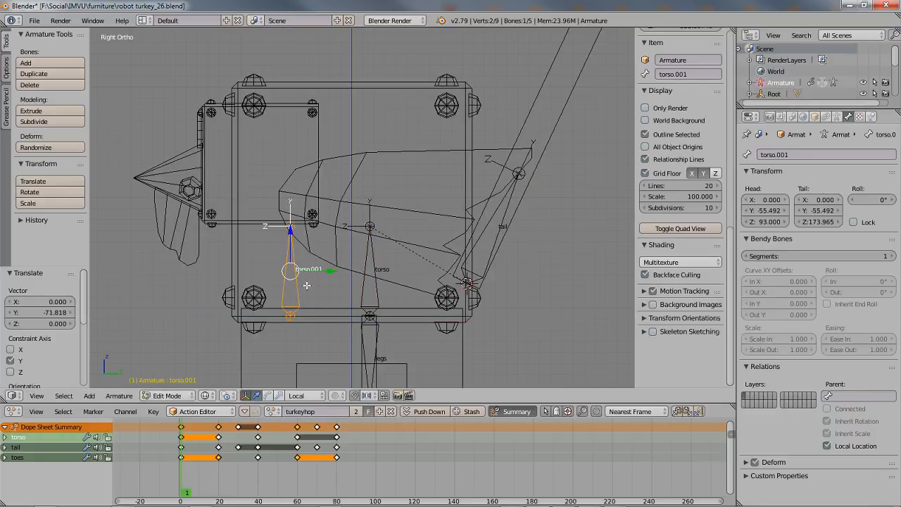
{"action": "key", "text": "g"}
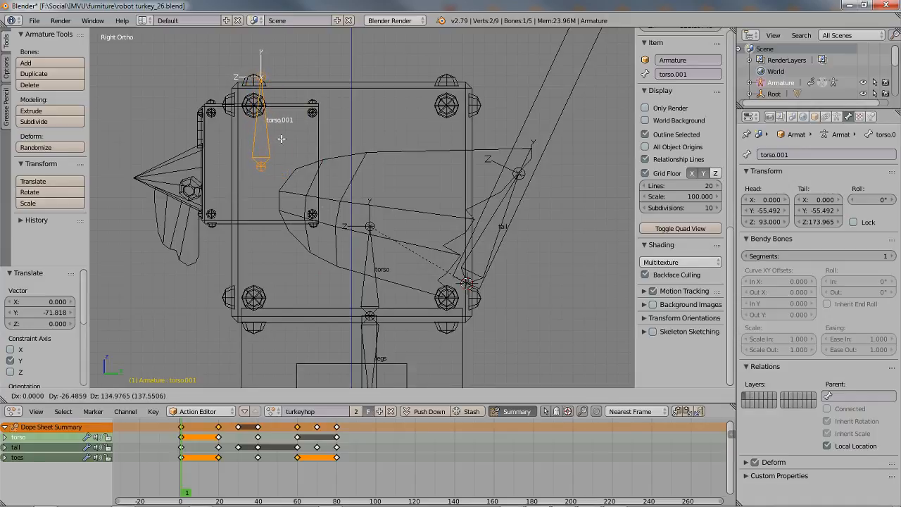
{"action": "left_click", "coordinate": [281, 138]}
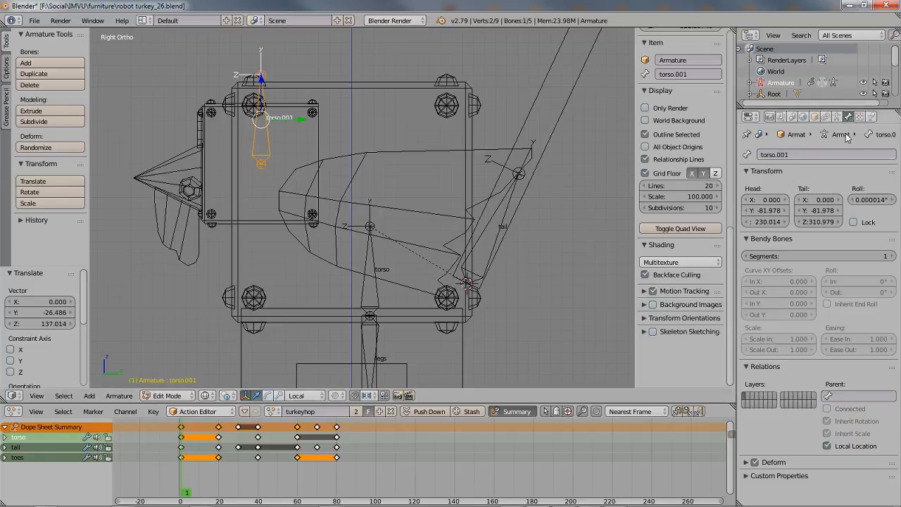
Rename the duplicated bone as head
{"action": "left_click", "coordinate": [796, 154]}
{"action": "type", "text": "hea"}
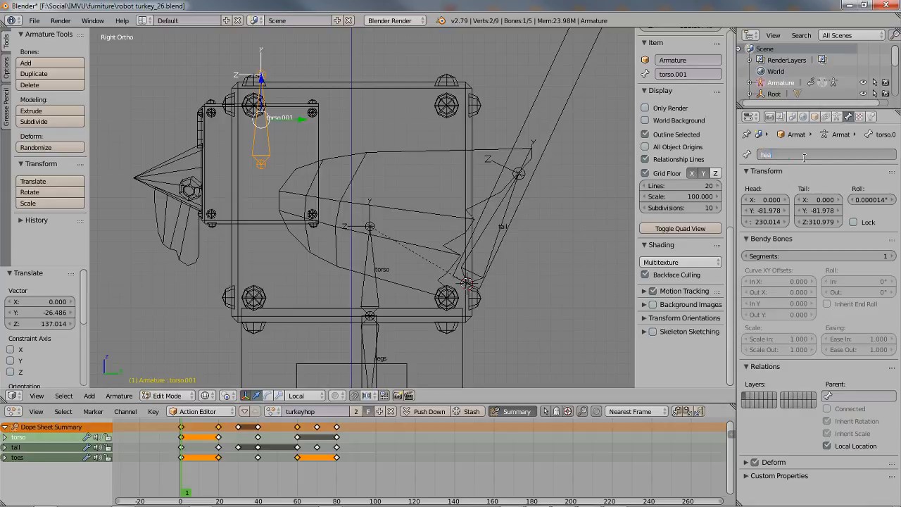
{"action": "type", "text": "d"}
{"action": "key", "text": "Return"}
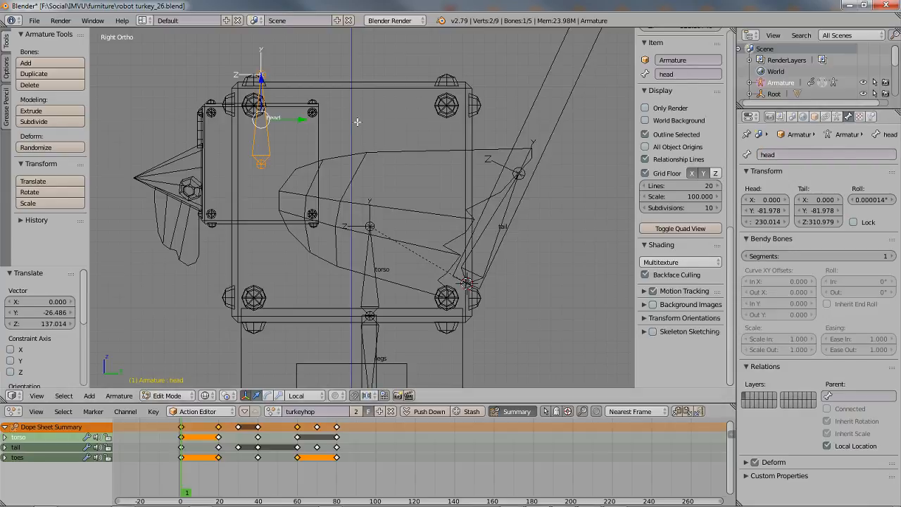
Test-rotate the new head bone in Pose Mode without keeping the rotation
{"action": "key", "text": "ctrl+Tab"}
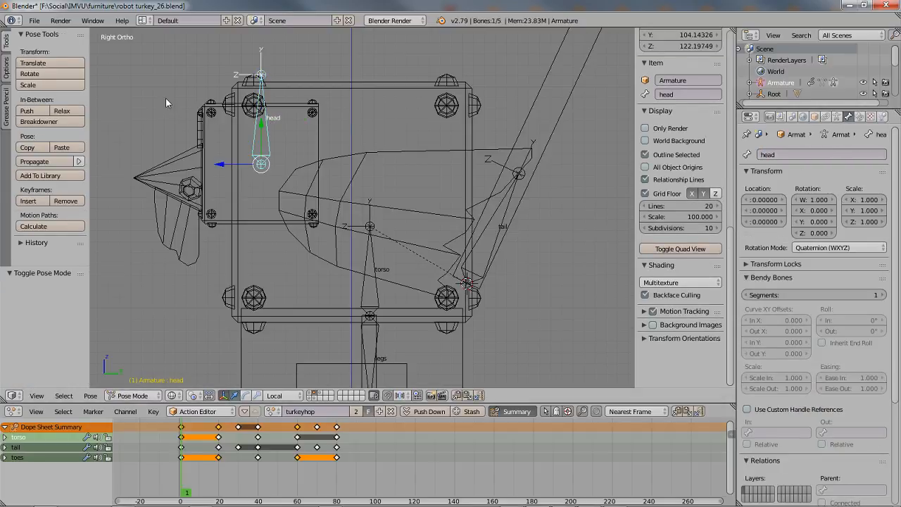
{"action": "key", "text": "r"}
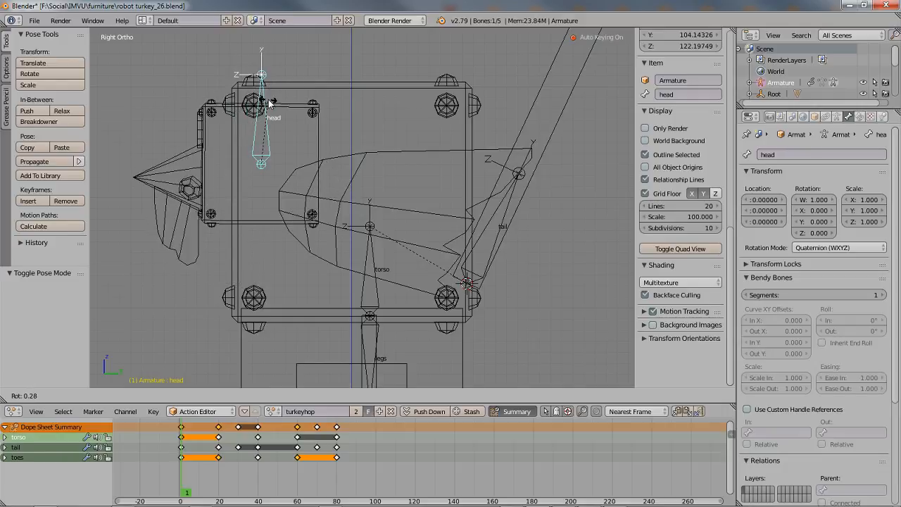
{"action": "left_click", "coordinate": [268, 102]}
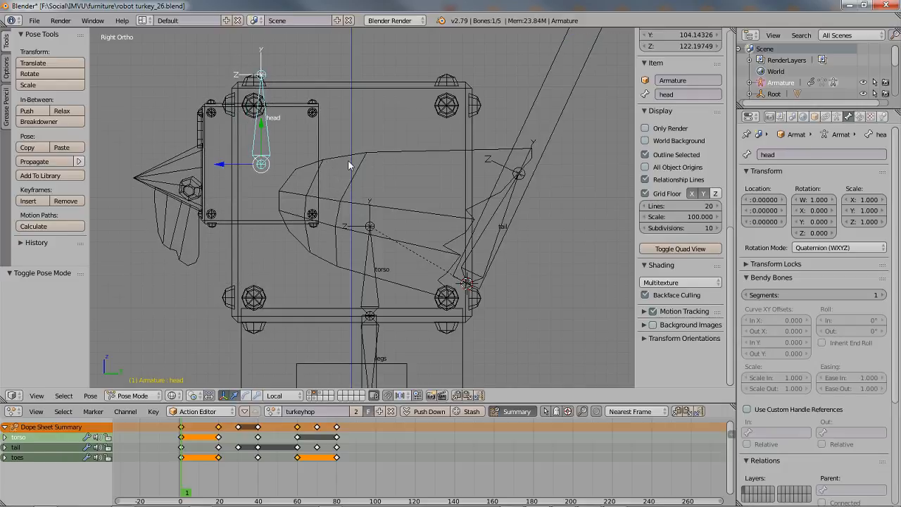
Select the tail bone and test-rotate it in Pose Mode with solid shading on, cancelling the rotation
{"action": "key", "text": "Tab"}
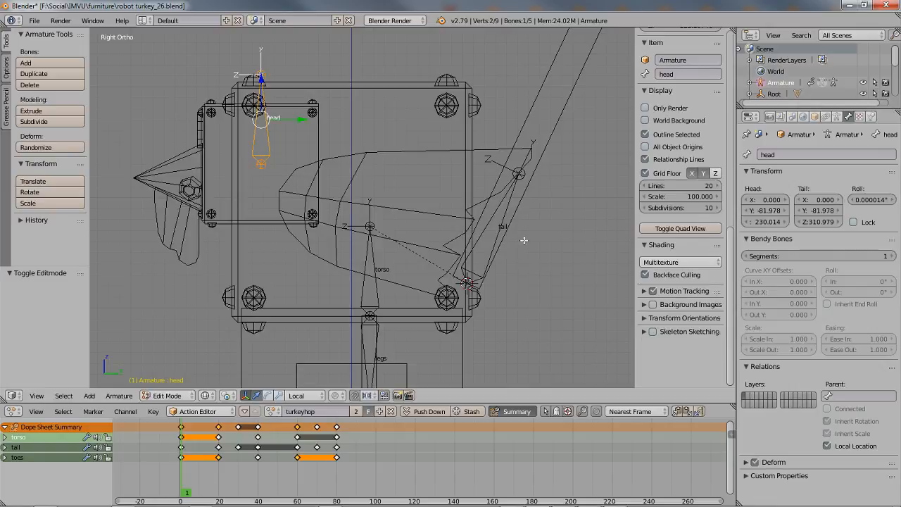
{"action": "right_click", "coordinate": [498, 230]}
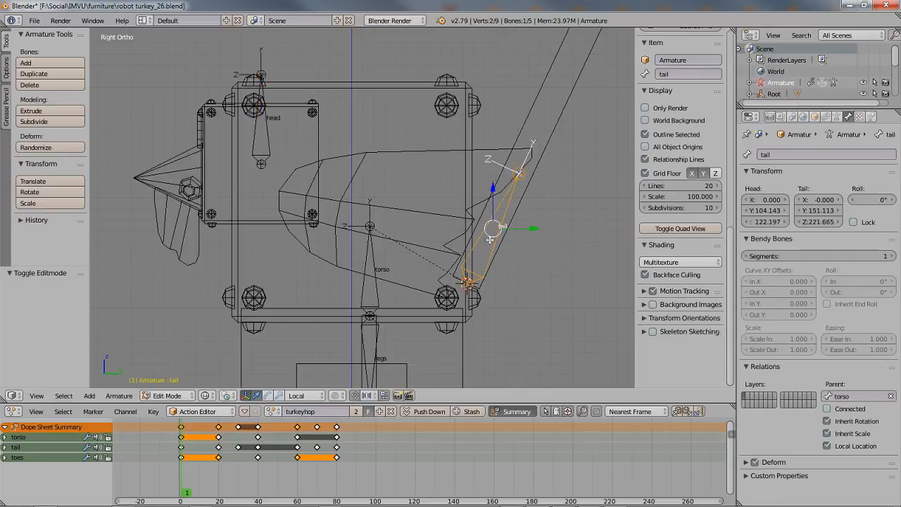
{"action": "key", "text": "Tab"}
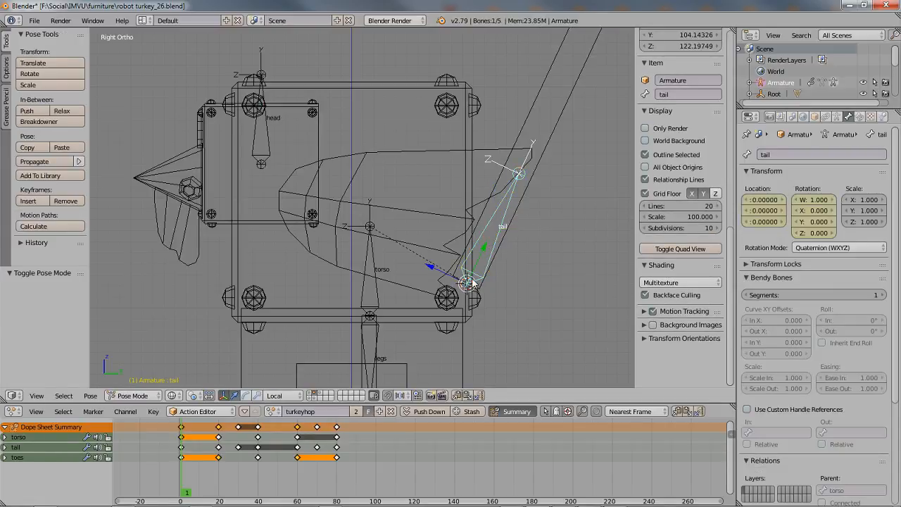
{"action": "scroll", "coordinate": [471, 279], "scroll_direction": "down", "scroll_amount": 2}
{"action": "scroll", "coordinate": [475, 215], "scroll_direction": "down", "scroll_amount": 1}
{"action": "middle_click_drag", "start_coordinate": [472, 203], "coordinate": [442, 252], "text": "shift"}
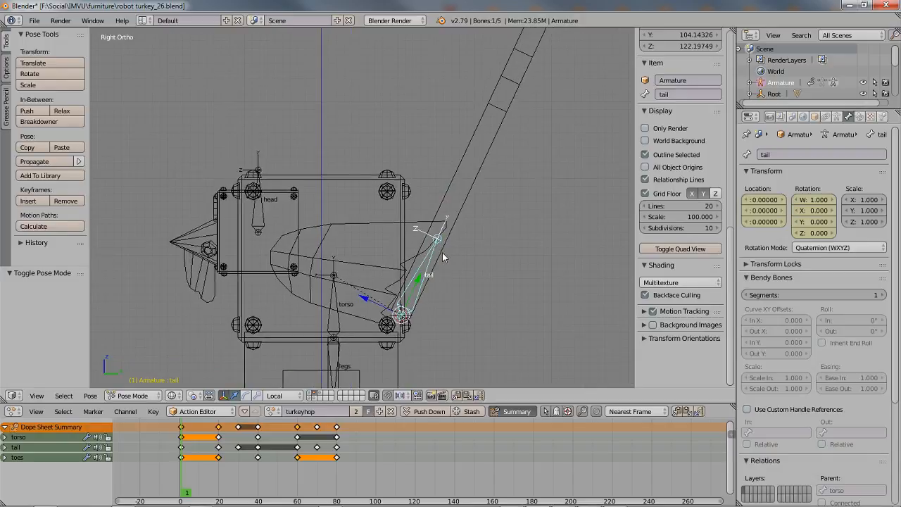
{"action": "key", "text": "z"}
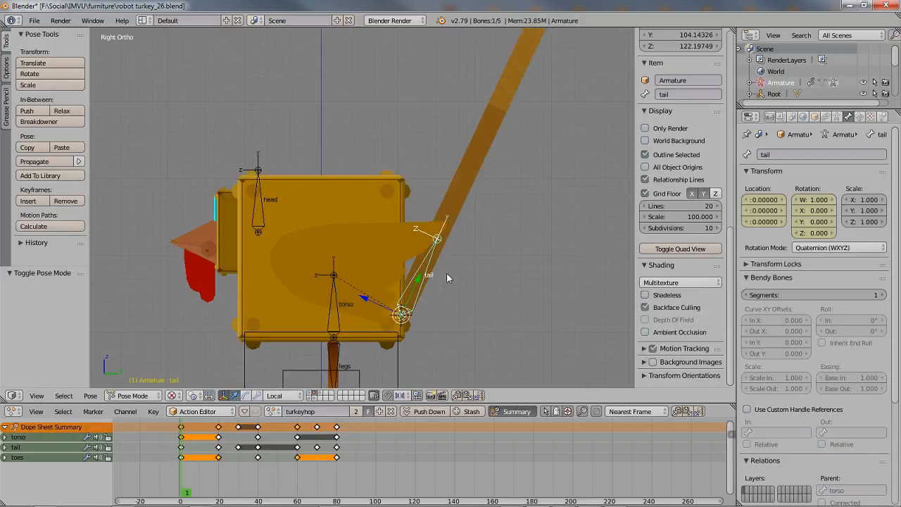
{"action": "key", "text": "r"}
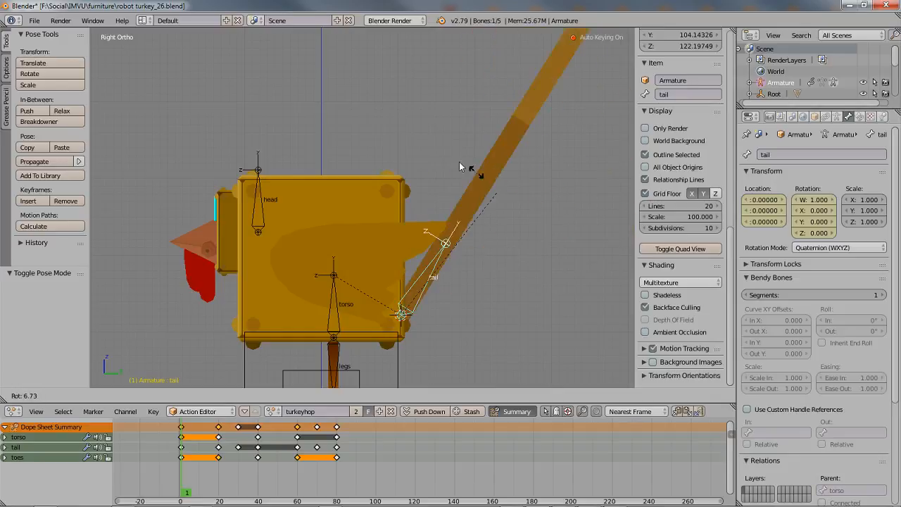
{"action": "right_click", "coordinate": [471, 153]}
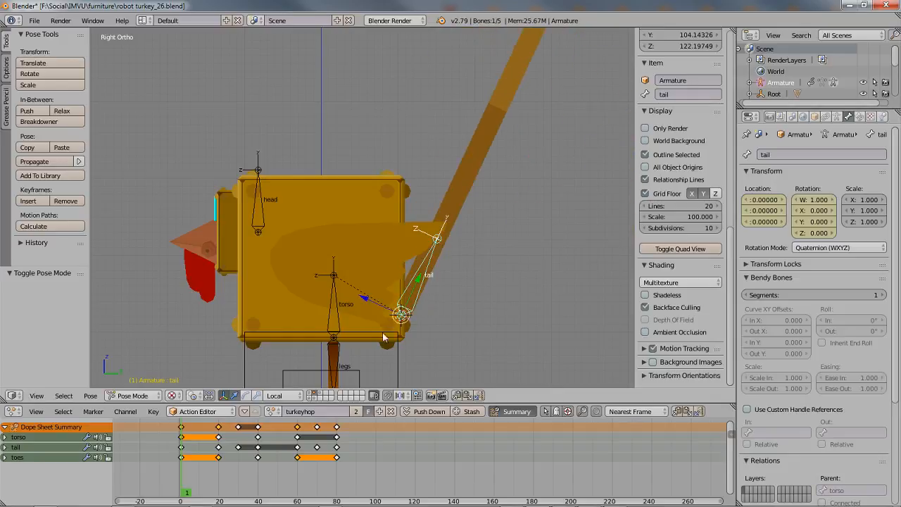
Test-rotate the torso bone twice to check how the body and tail follow it, cancelling each rotation
{"action": "right_click", "coordinate": [333, 293]}
{"action": "key", "text": "r"}
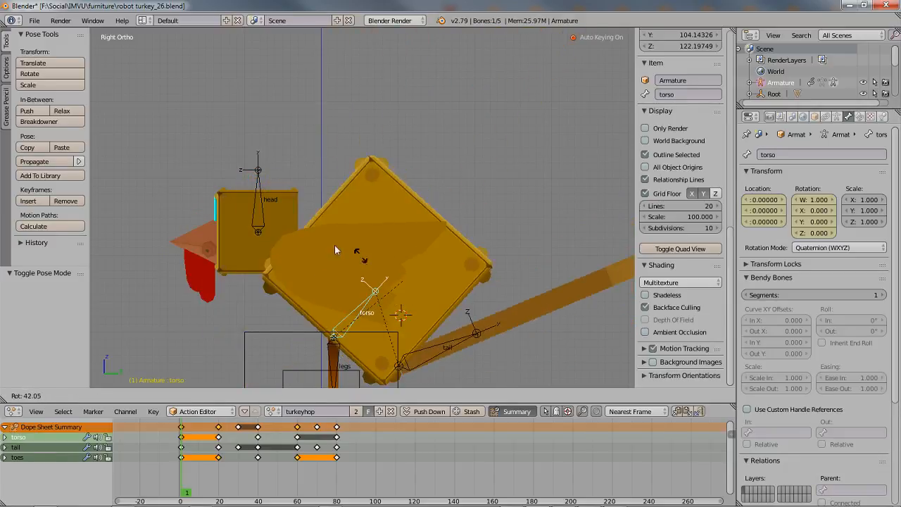
{"action": "right_click", "coordinate": [334, 304]}
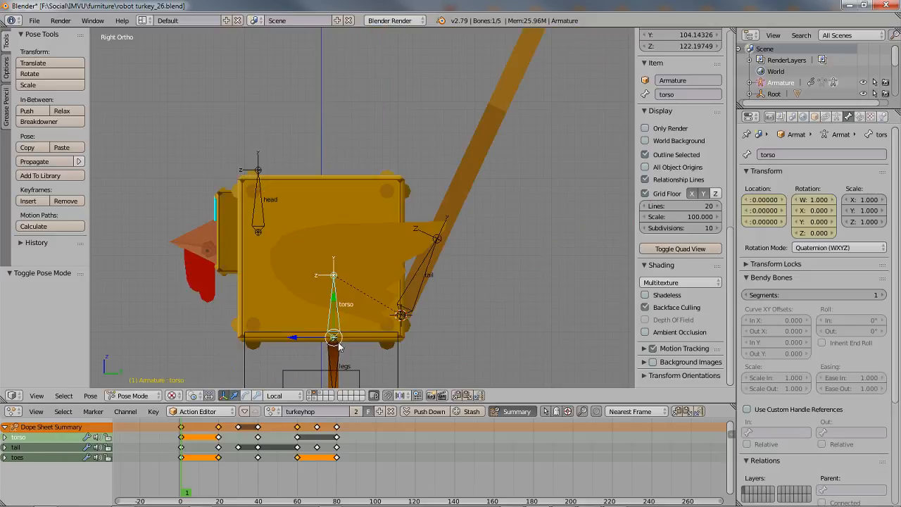
{"action": "middle_click_drag", "start_coordinate": [357, 349], "coordinate": [376, 286], "text": "shift"}
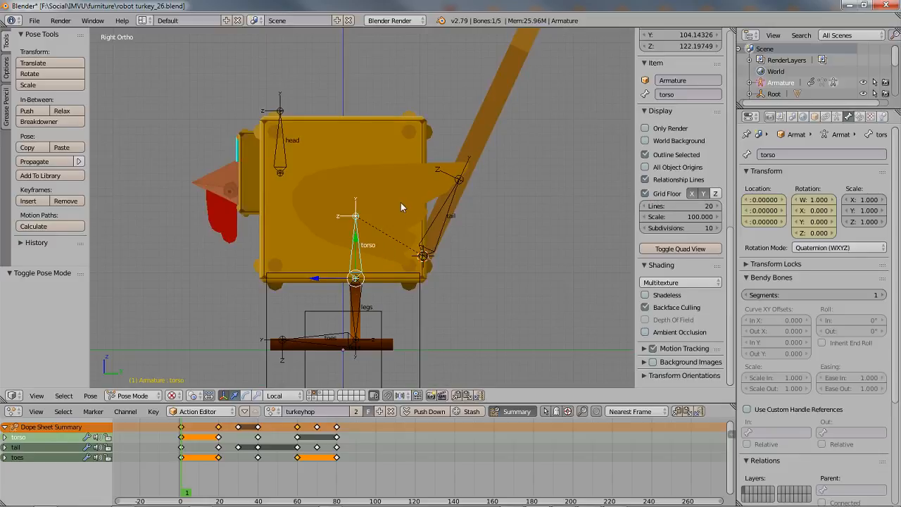
{"action": "key", "text": "r"}
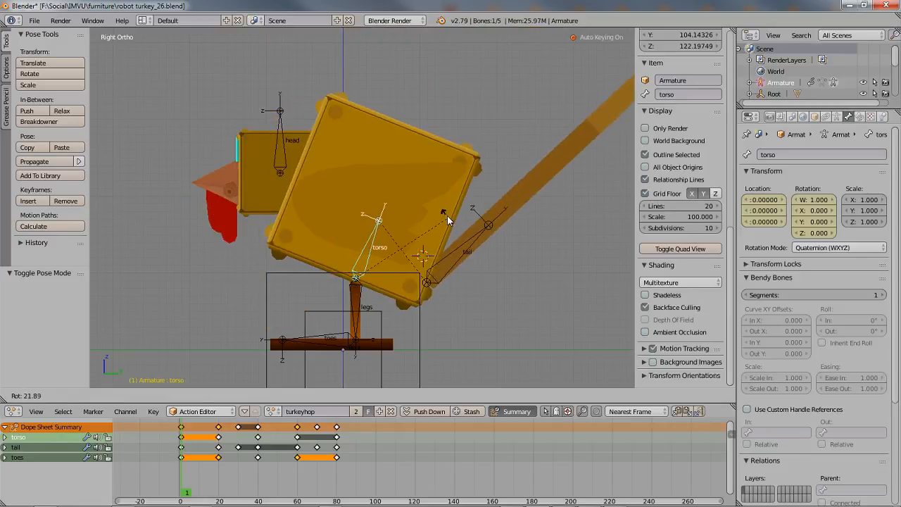
{"action": "key", "text": "Escape"}
Test-rotate the head bone against the solid-shaded head mesh, cancelling the rotation
{"action": "right_click", "coordinate": [277, 143]}
{"action": "key", "text": "r"}
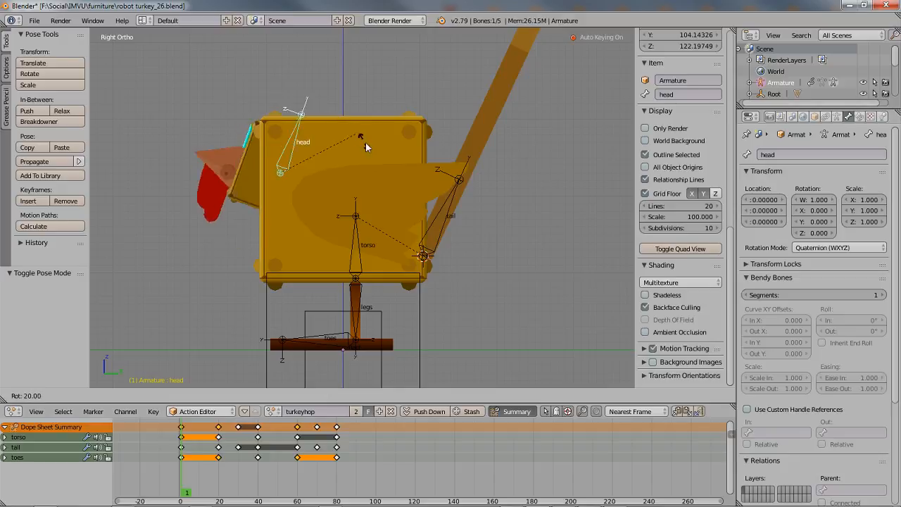
{"action": "right_click", "coordinate": [325, 112]}
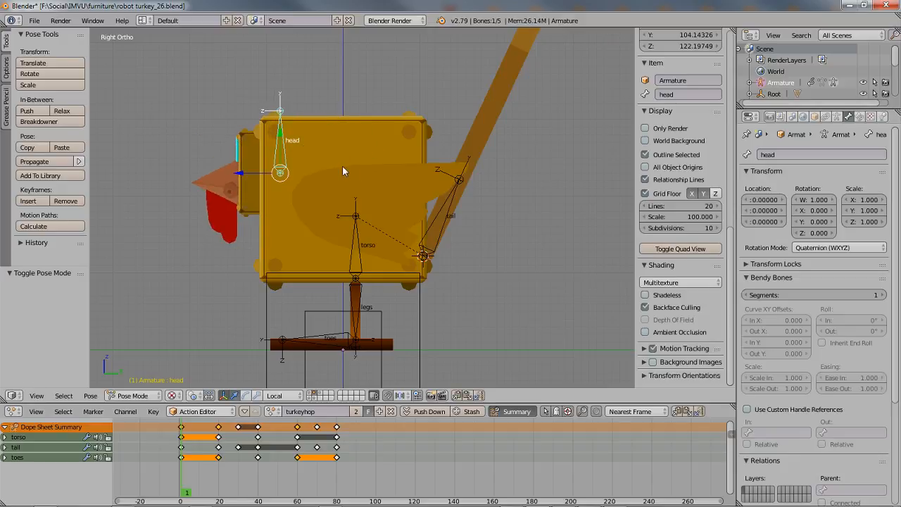
Test-rotate the torso bone about the global X axis in a perspective view, cancelling the rotation
{"action": "key", "text": "KP_5"}
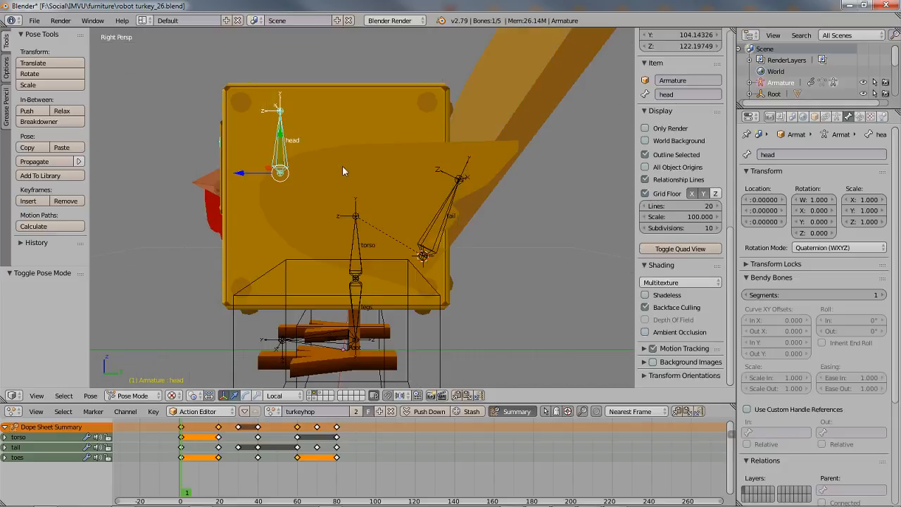
{"action": "middle_click_drag", "start_coordinate": [254, 138], "coordinate": [359, 285]}
{"action": "scroll", "coordinate": [358, 284], "scroll_direction": "up", "scroll_amount": 1}
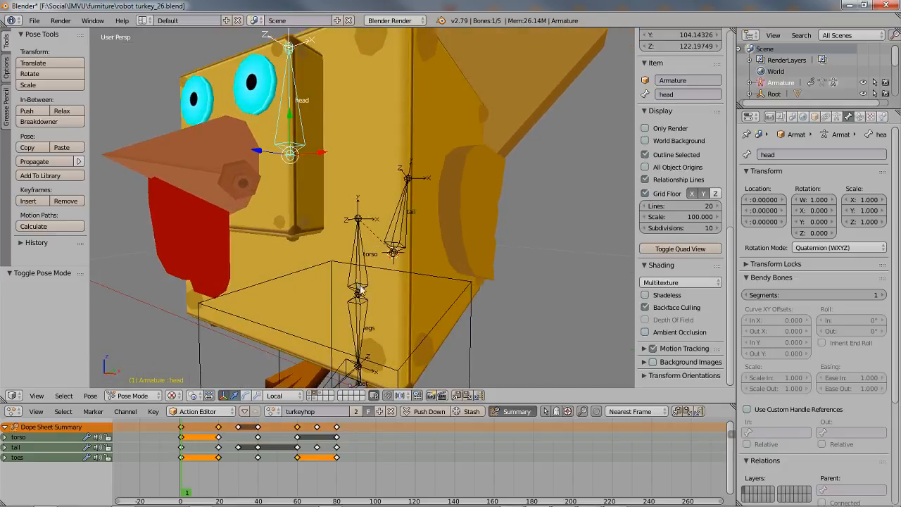
{"action": "scroll", "coordinate": [359, 286], "scroll_direction": "down", "scroll_amount": 1}
{"action": "middle_click_drag", "start_coordinate": [354, 221], "coordinate": [378, 247], "text": "shift"}
{"action": "middle_click_drag", "start_coordinate": [425, 285], "coordinate": [412, 300]}
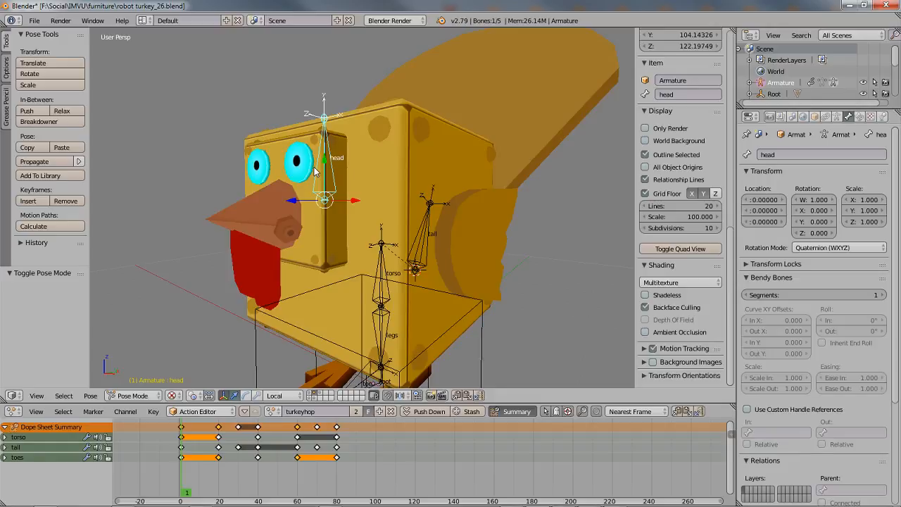
{"action": "right_click", "coordinate": [428, 247]}
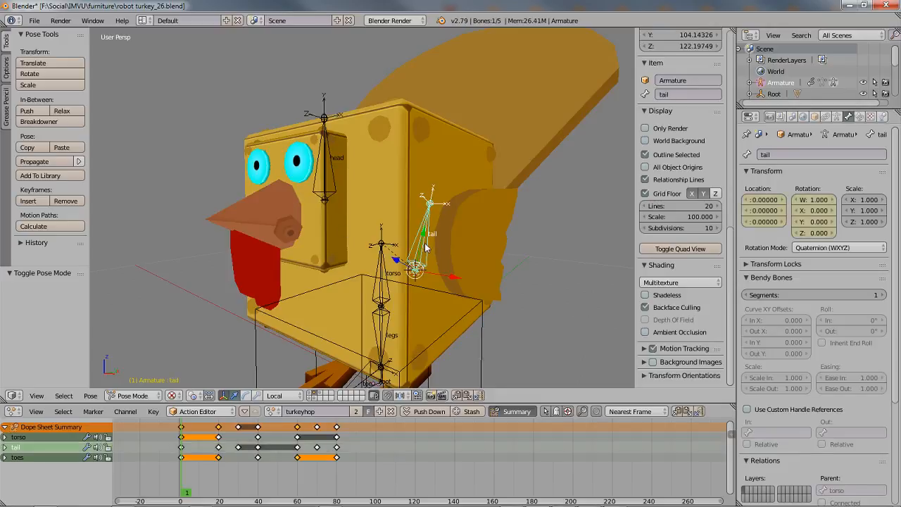
{"action": "right_click", "coordinate": [378, 304]}
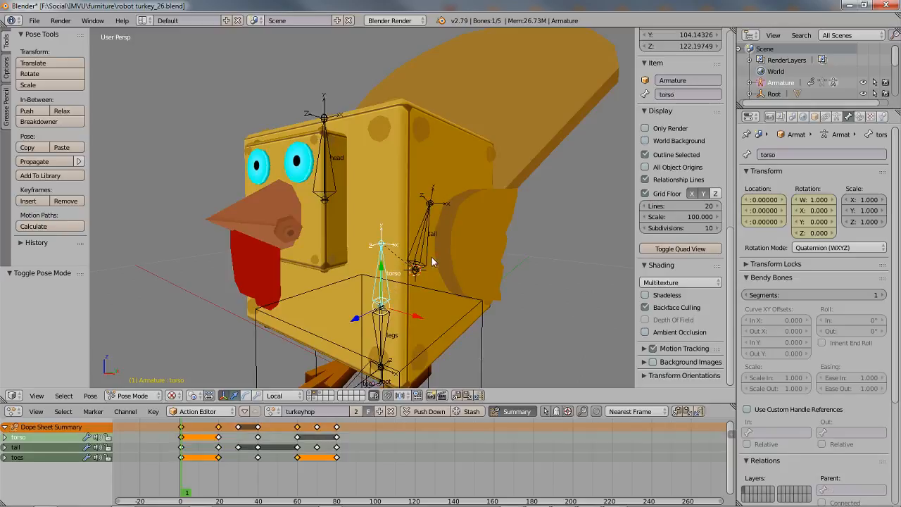
{"action": "key", "text": "r"}
{"action": "key", "text": "y"}
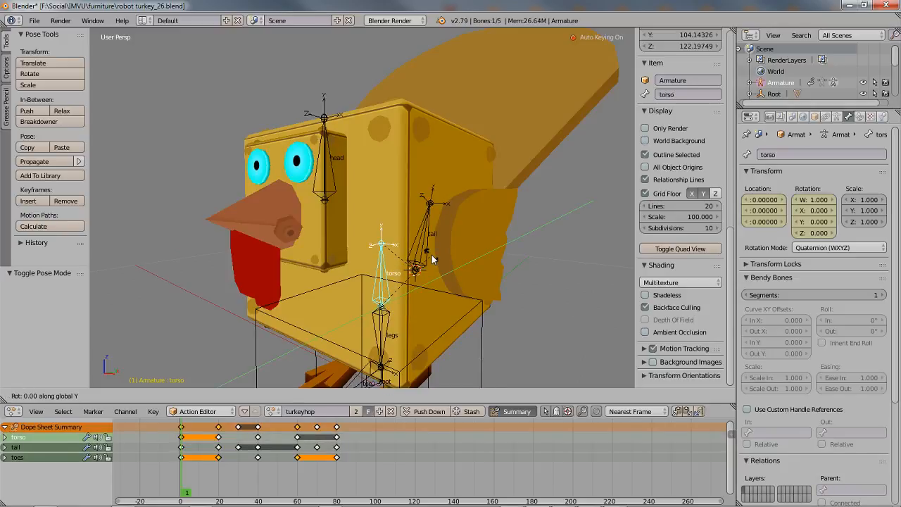
{"action": "key", "text": "x"}
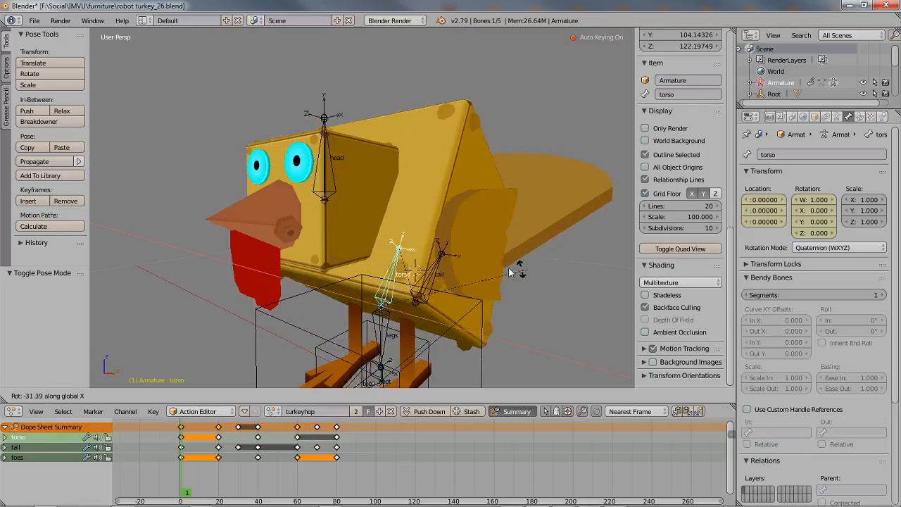
{"action": "key", "text": "Escape"}
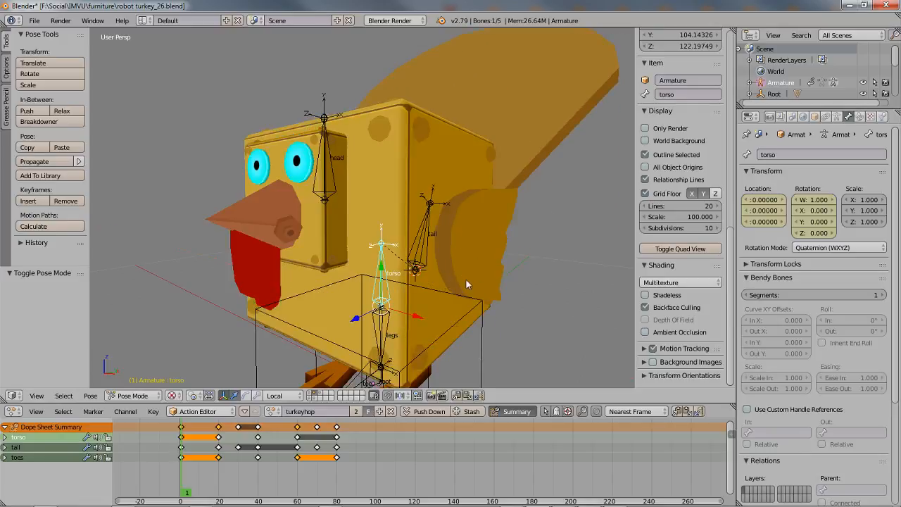
Select the head bone and test-rotate it twice about the global X axis from different viewing angles, cancelling each rotation
{"action": "right_click", "coordinate": [330, 189]}
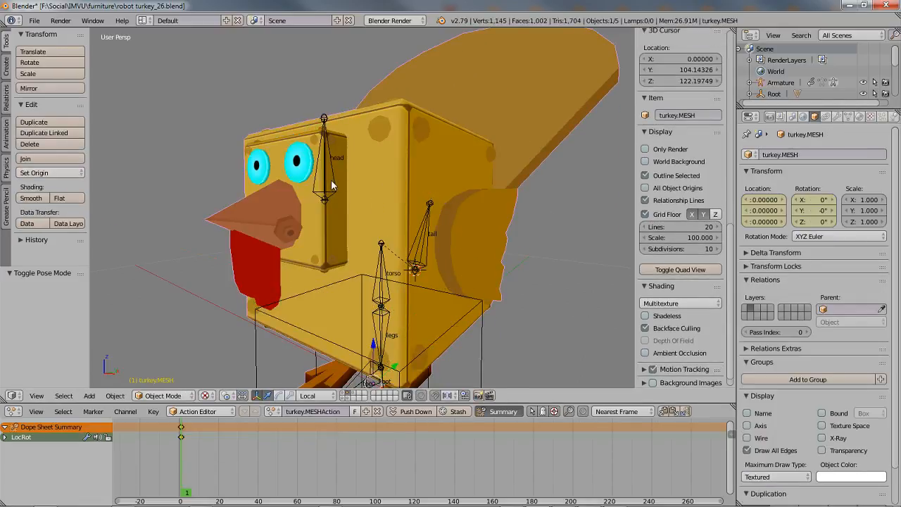
{"action": "right_click", "coordinate": [332, 177]}
{"action": "key", "text": "r"}
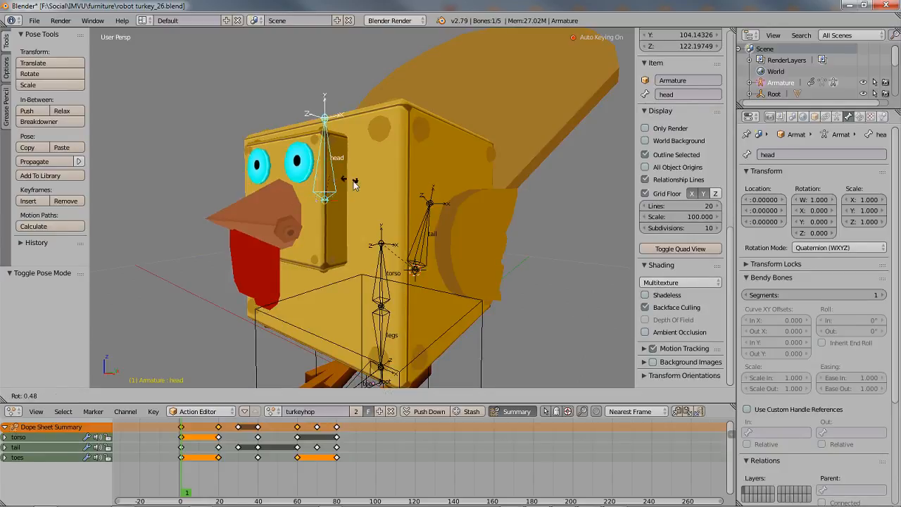
{"action": "key", "text": "x"}
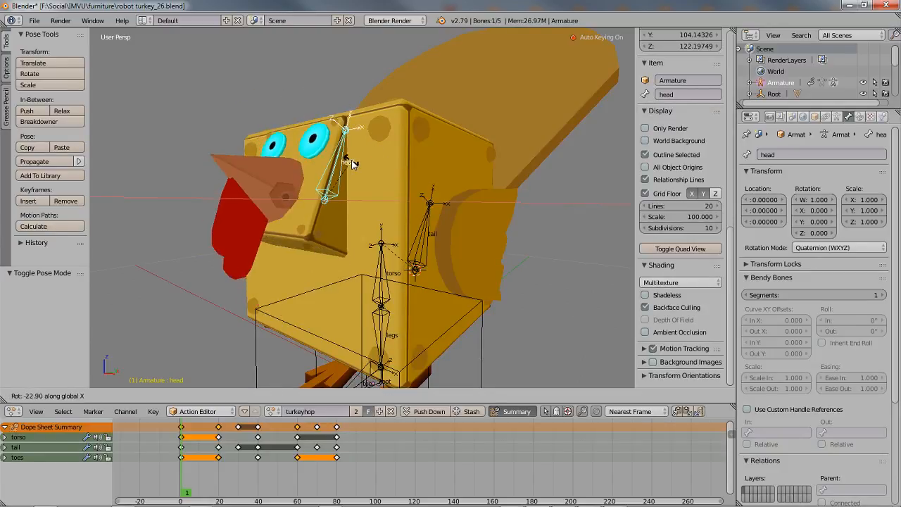
{"action": "right_click", "coordinate": [351, 164]}
{"action": "middle_click_drag", "start_coordinate": [356, 191], "coordinate": [373, 236]}
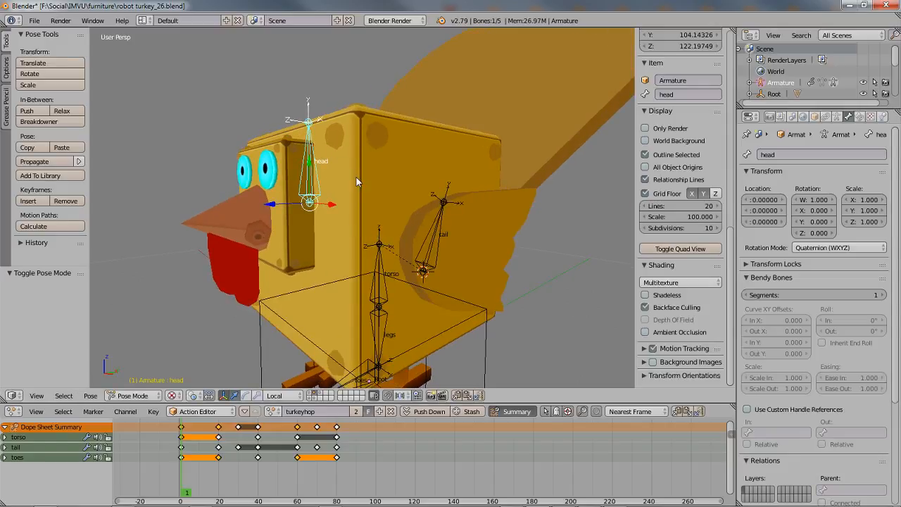
{"action": "key", "text": "r"}
{"action": "key", "text": "x"}
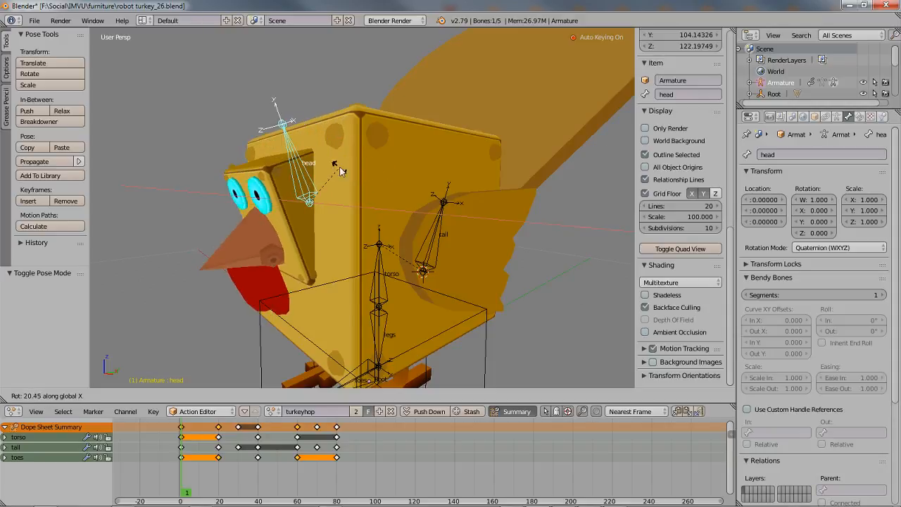
{"action": "right_click", "coordinate": [404, 168]}
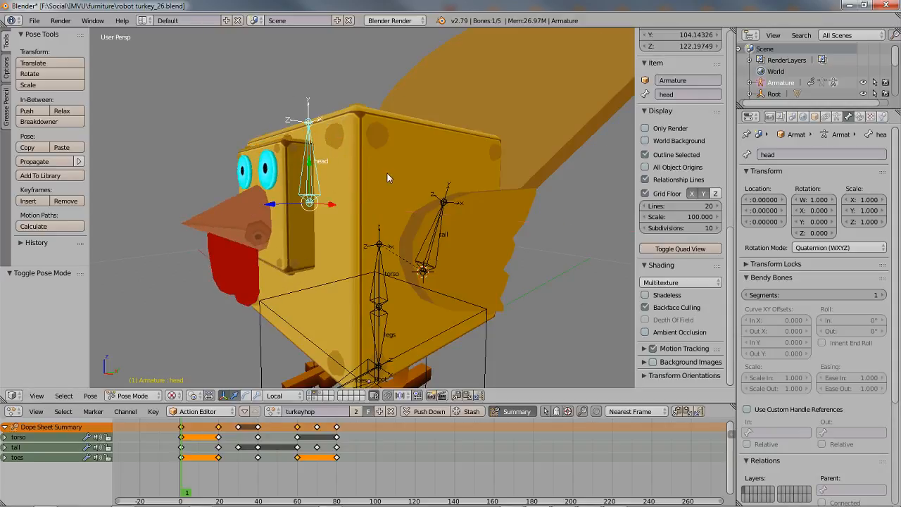
In Edit Mode with wireframe side view, move the head bone about 46.3 in Y and -43.7 in Z, onto the head box's lower rear bolt
{"action": "key", "text": "KP_1"}
{"action": "key", "text": "KP_3"}
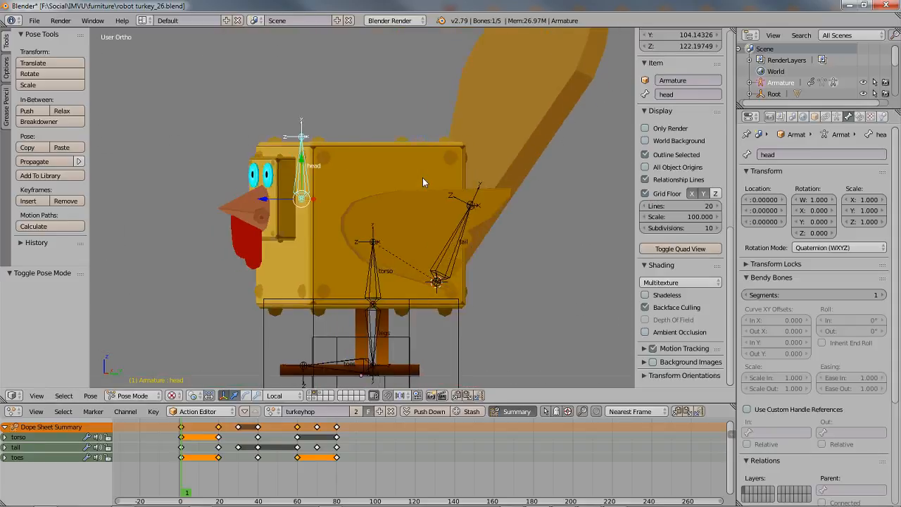
{"action": "key", "text": "Tab"}
{"action": "key", "text": "z"}
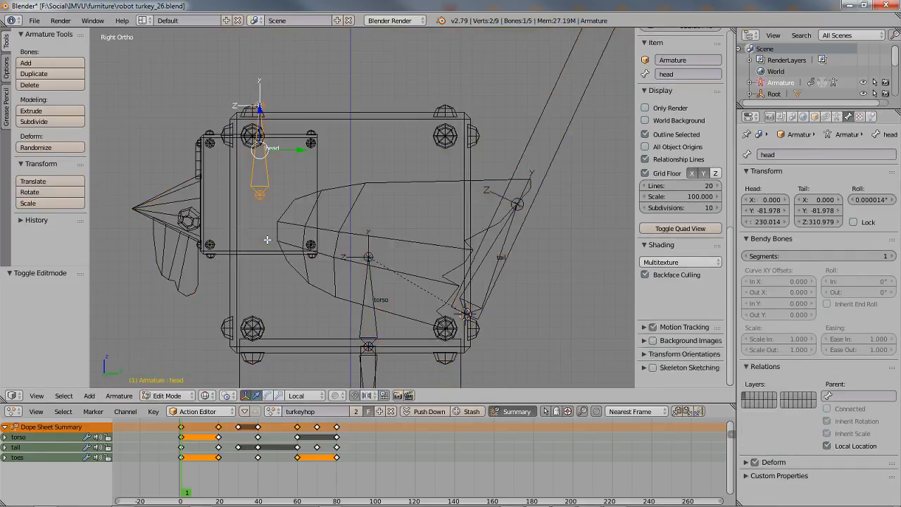
{"action": "scroll", "coordinate": [267, 239], "scroll_direction": "up", "scroll_amount": 2}
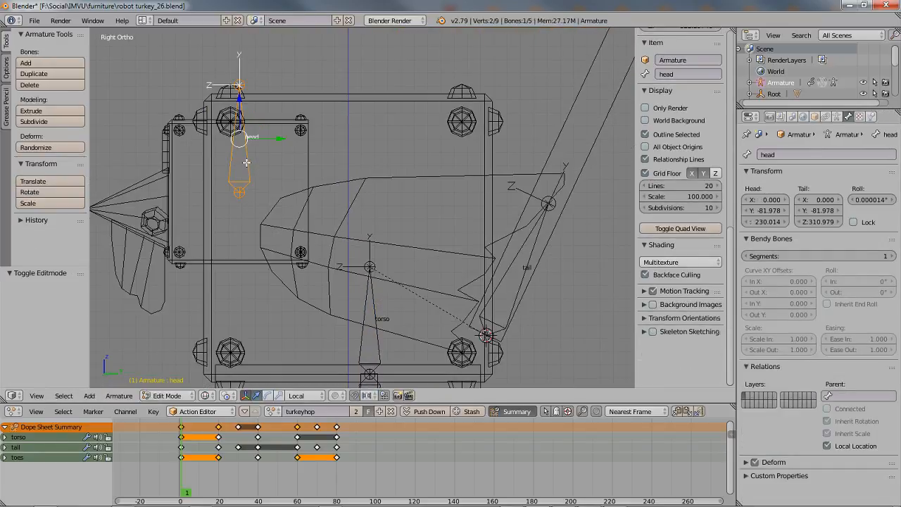
{"action": "key", "text": "g"}
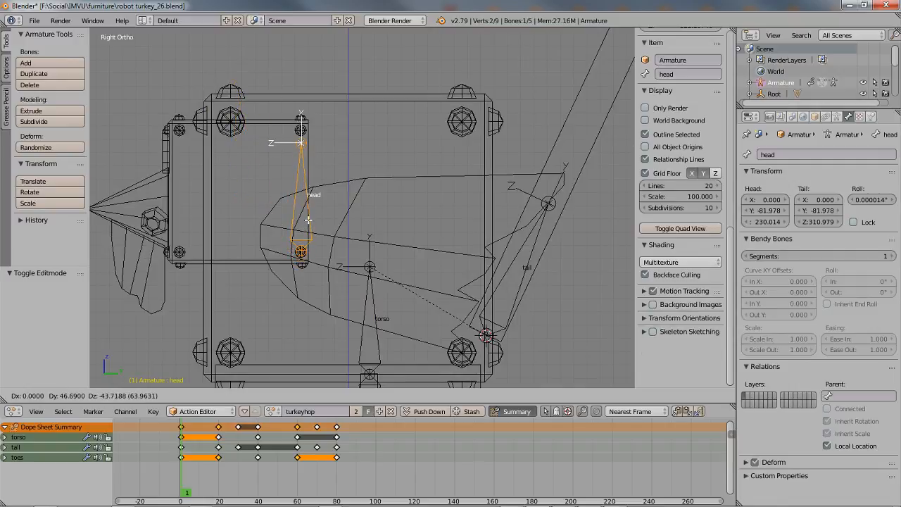
{"action": "left_click", "coordinate": [310, 221]}
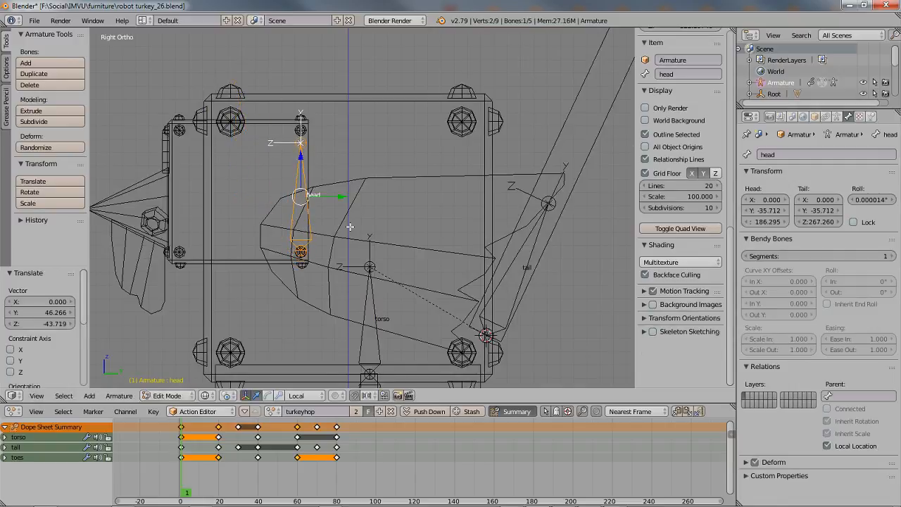
Test-rotate the repositioned head bone in Pose Mode with solid shading, freely and about the global X axis, cancelling the rotation
{"action": "key", "text": "ctrl+Tab"}
{"action": "mouse_move", "coordinate": [304, 205]}
{"action": "middle_mouse_down"}
{"action": "mouse_move", "coordinate": [286, 209]}
{"action": "mouse_move", "coordinate": [345, 219]}
{"action": "middle_mouse_up"}
{"action": "key", "text": "alt+z"}
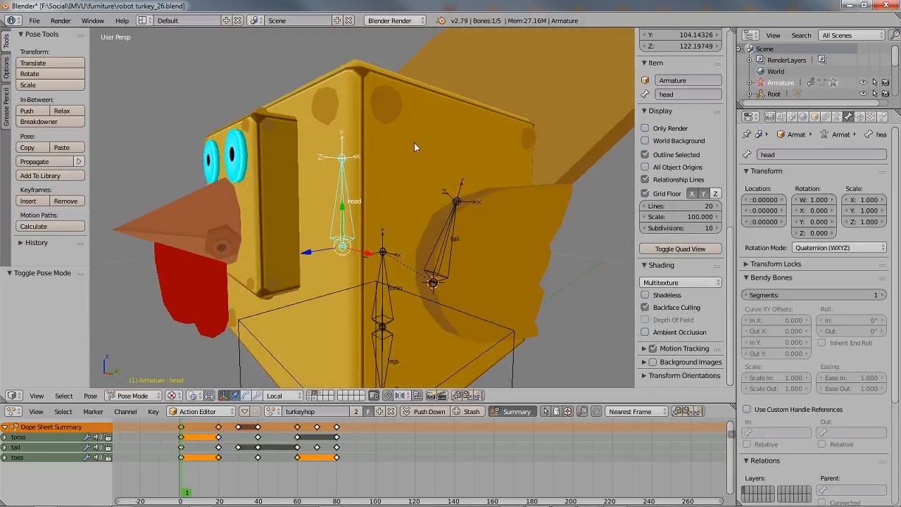
{"action": "key", "text": "r"}
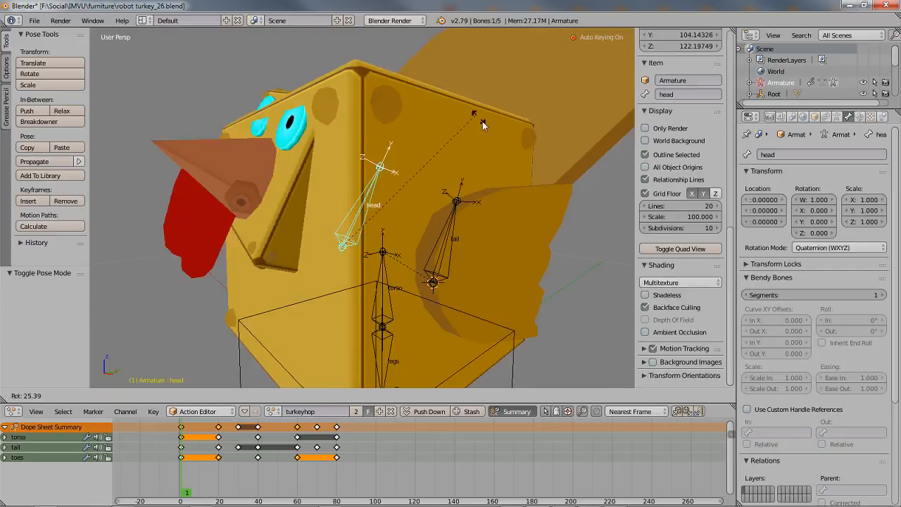
{"action": "key", "text": "x"}
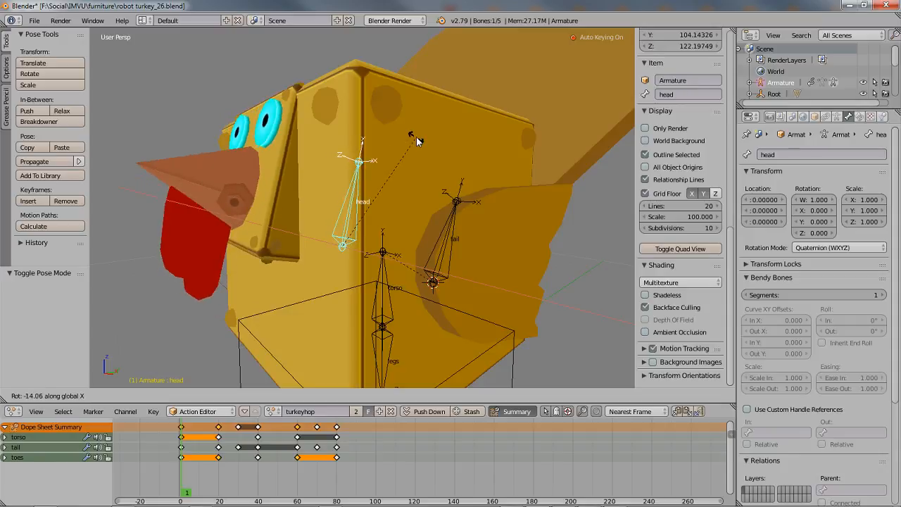
{"action": "key", "text": "Escape"}
Move the head bone up and forward in Edit Mode, placing its base inside the head box at about Y -83.6, Z 227.6
{"action": "key", "text": "KP_3"}
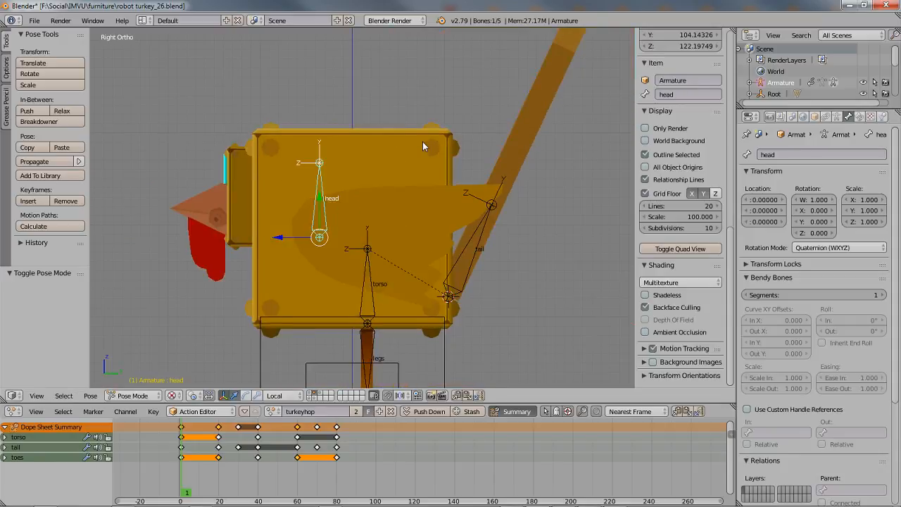
{"action": "scroll", "coordinate": [241, 229], "scroll_direction": "up", "scroll_amount": 1}
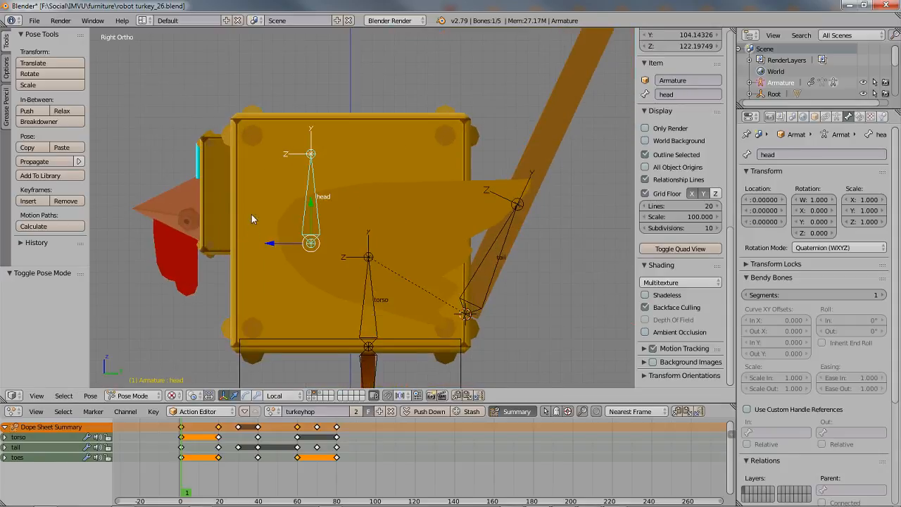
{"action": "middle_click_drag", "start_coordinate": [251, 214], "coordinate": [318, 209], "text": "shift"}
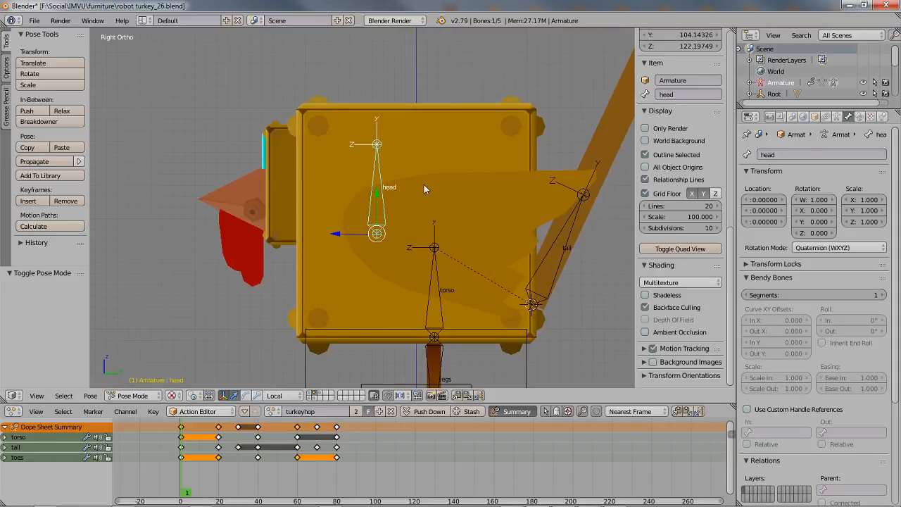
{"action": "key", "text": "Tab"}
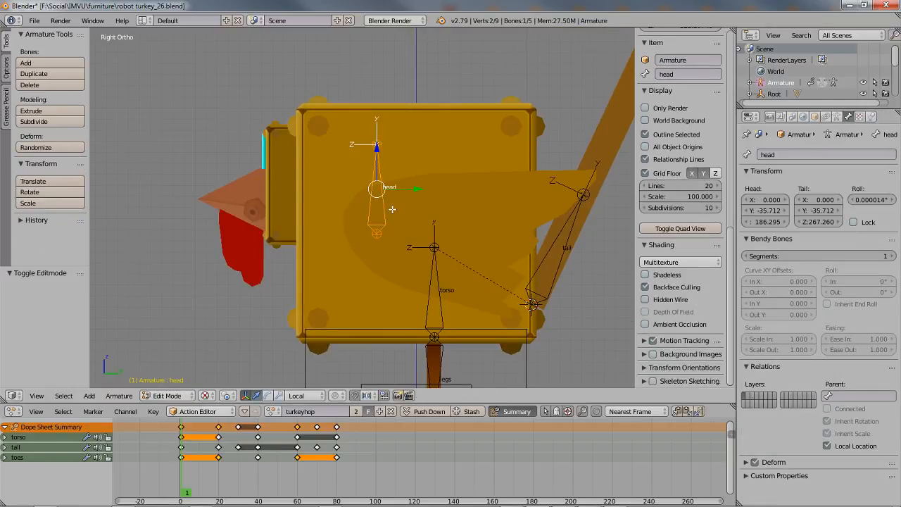
{"action": "key", "text": "z"}
{"action": "key", "text": "g"}
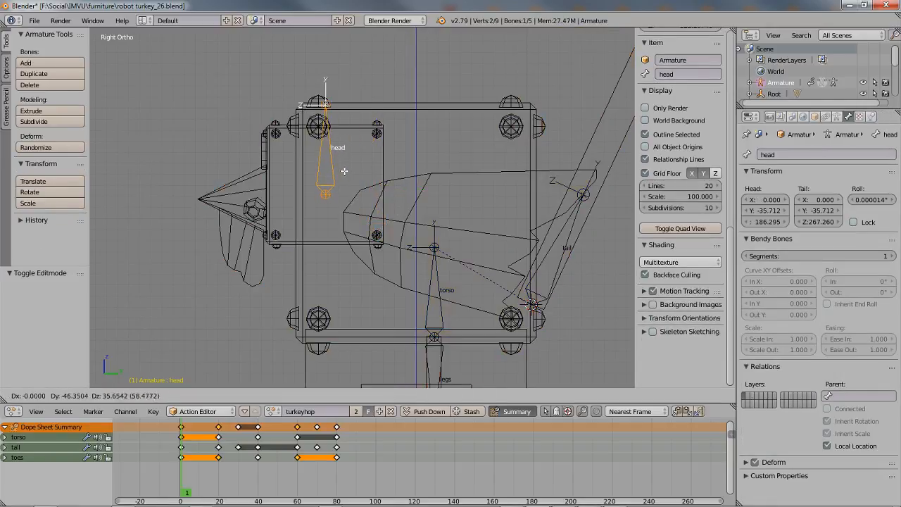
{"action": "left_click", "coordinate": [342, 165]}
{"action": "key", "text": "Tab"}
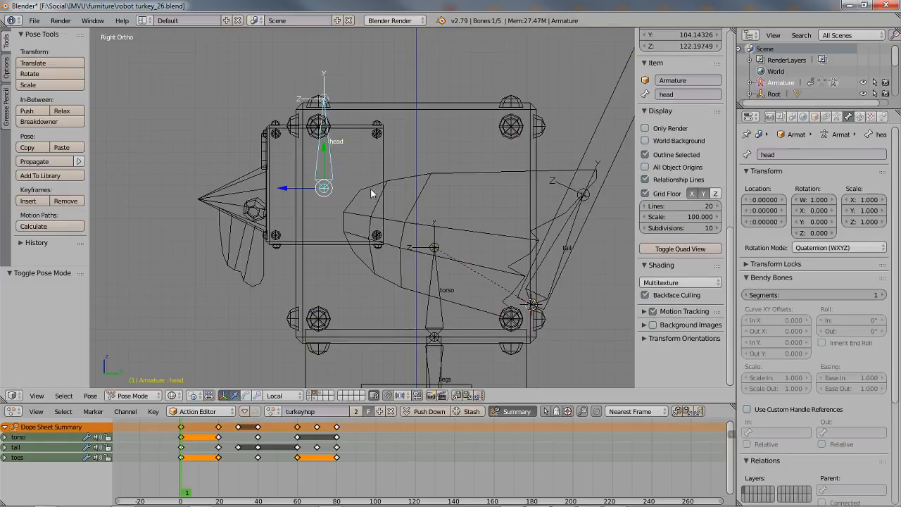
Test-rotate the head bone twice in the wireframe side view to check the pivot inside the head box, cancelling each rotation
{"action": "key", "text": "r"}
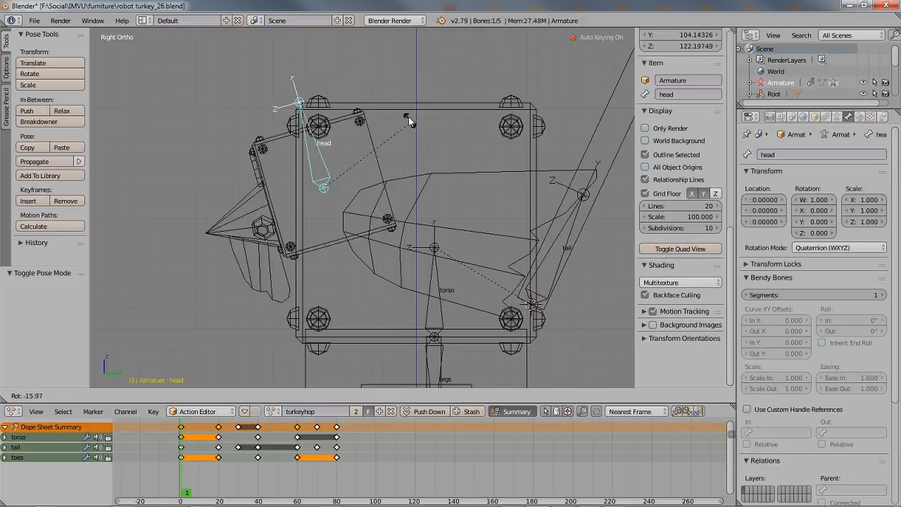
{"action": "right_click", "coordinate": [407, 113]}
{"action": "scroll", "coordinate": [364, 142], "scroll_direction": "up", "scroll_amount": 3}
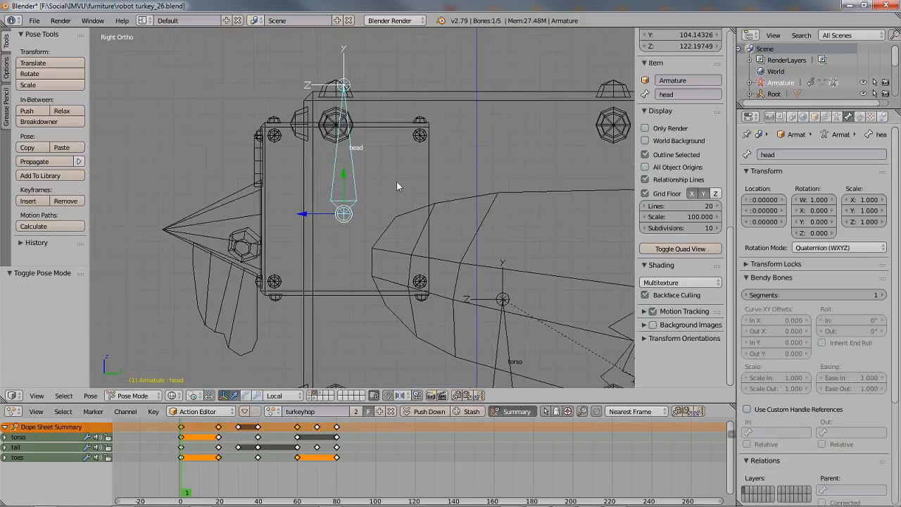
{"action": "key", "text": "r"}
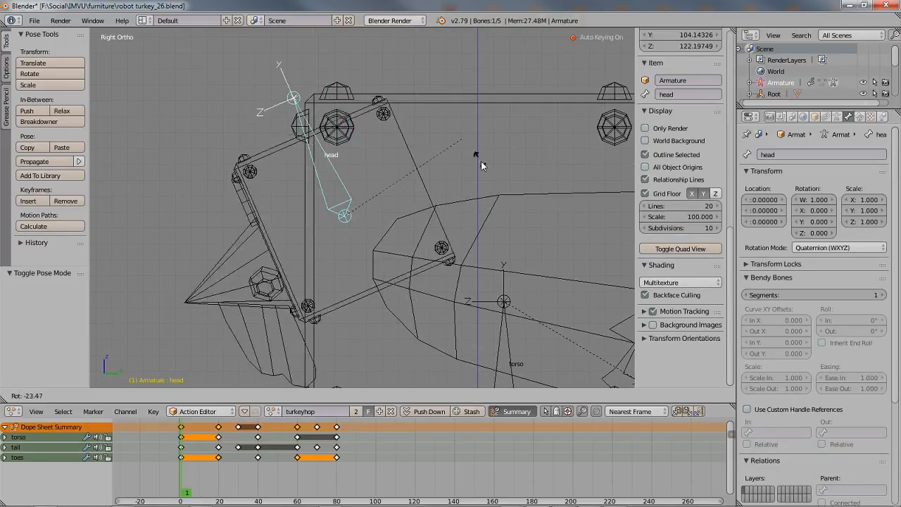
{"action": "right_click", "coordinate": [457, 120]}
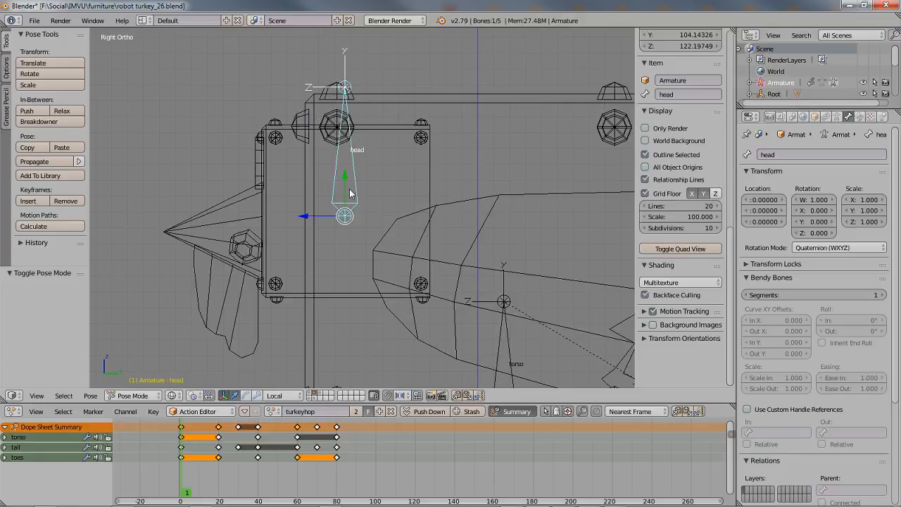
Move the head bone about 47.0 in Y and -40.7 in Z in Edit Mode, onto the head box's lower rear bolt, and return to Pose Mode
{"action": "key", "text": "Tab"}
{"action": "key", "text": "g"}
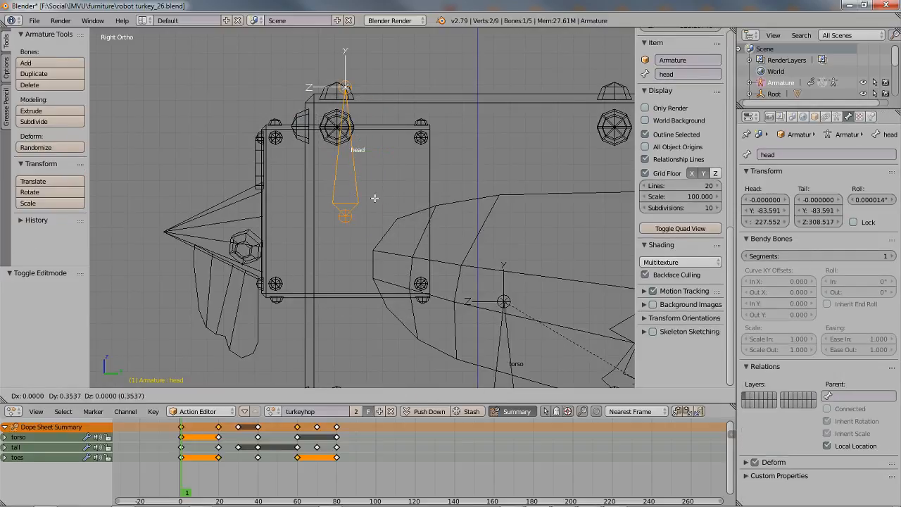
{"action": "left_click", "coordinate": [418, 244]}
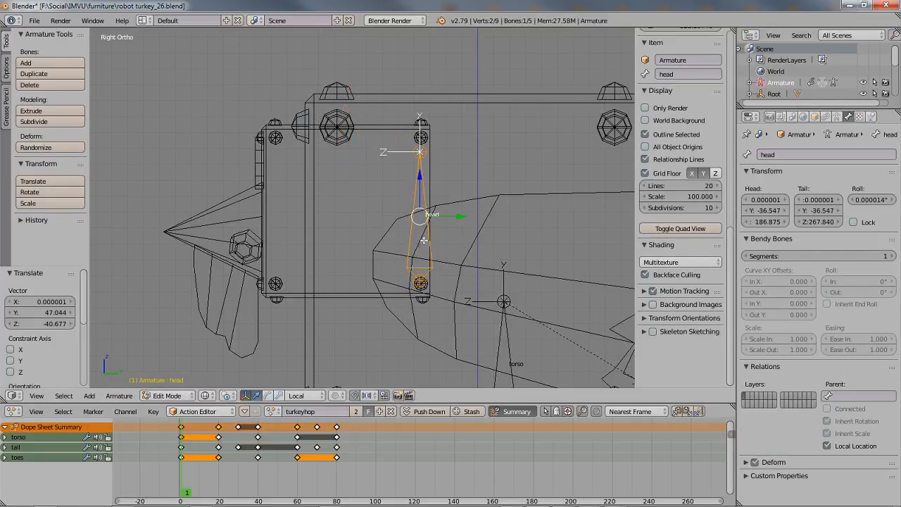
{"action": "key", "text": "Tab"}
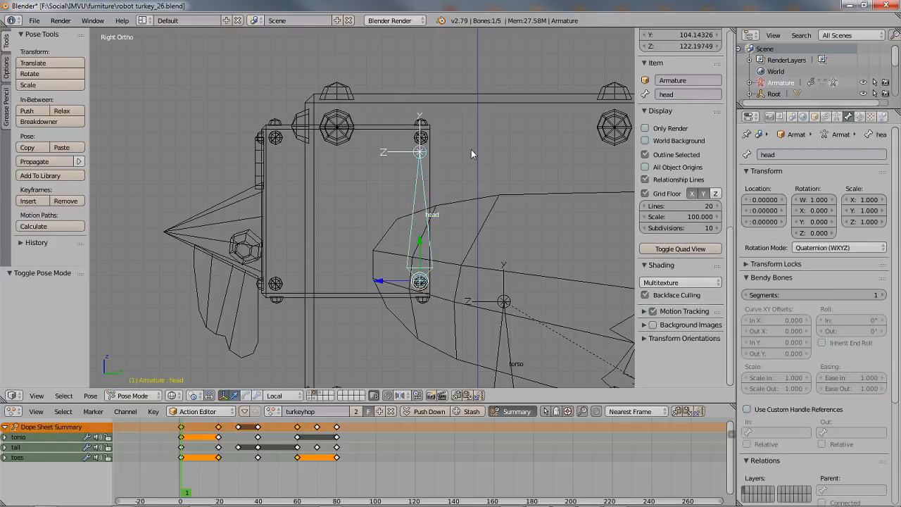
Test-rotate the head bone with its base on the head box's lower rear bolt, cancelling the rotation
{"action": "key", "text": "r"}
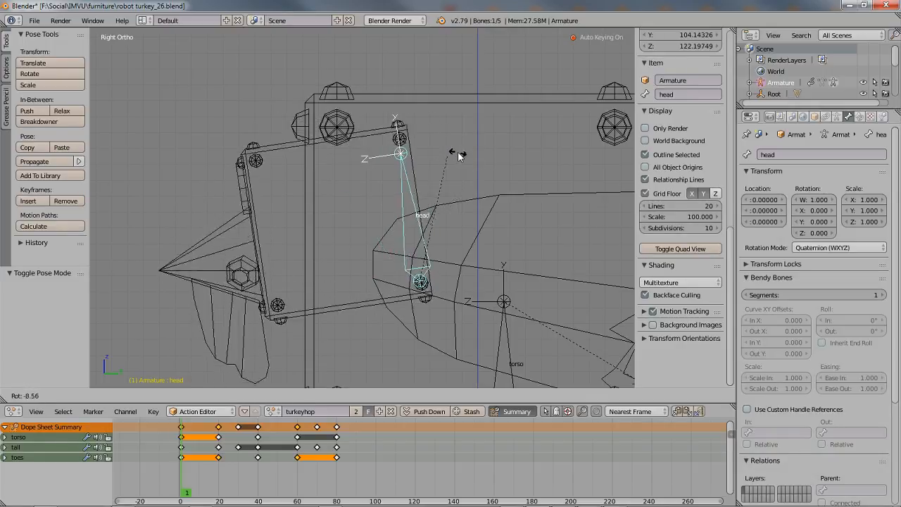
{"action": "key", "text": "Escape"}
Move the head bone forward in Edit Mode, base at about Y -105.9, Z 188.6, and test-rotate it in Pose Mode, cancelling the rotation
{"action": "key", "text": "Tab"}
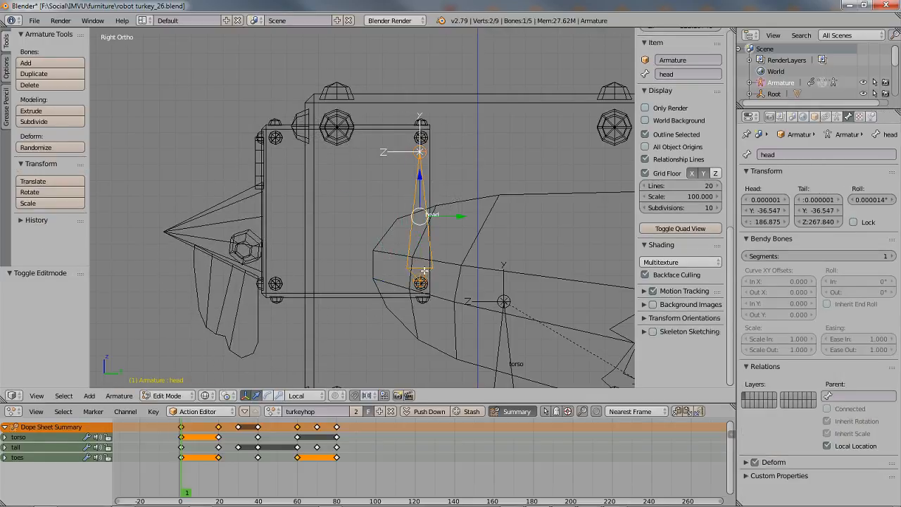
{"action": "key", "text": "g"}
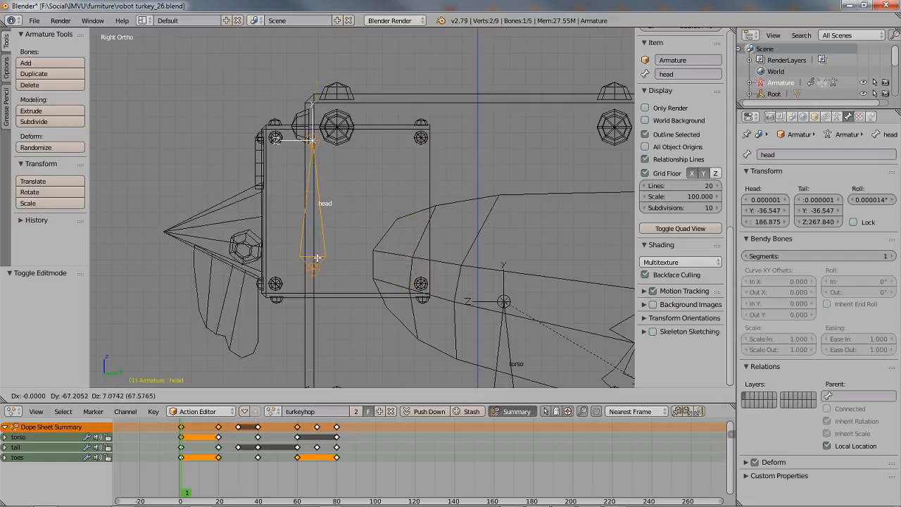
{"action": "left_click", "coordinate": [314, 266]}
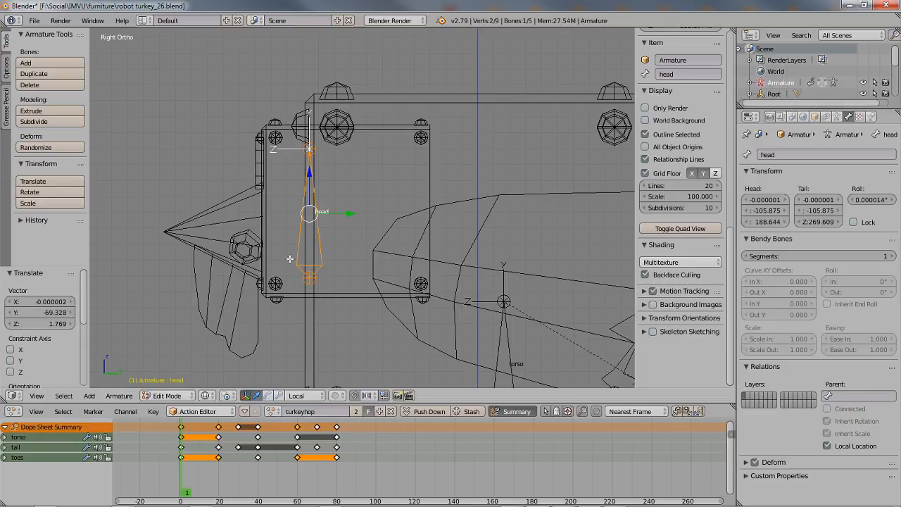
{"action": "key", "text": "ctrl+Tab"}
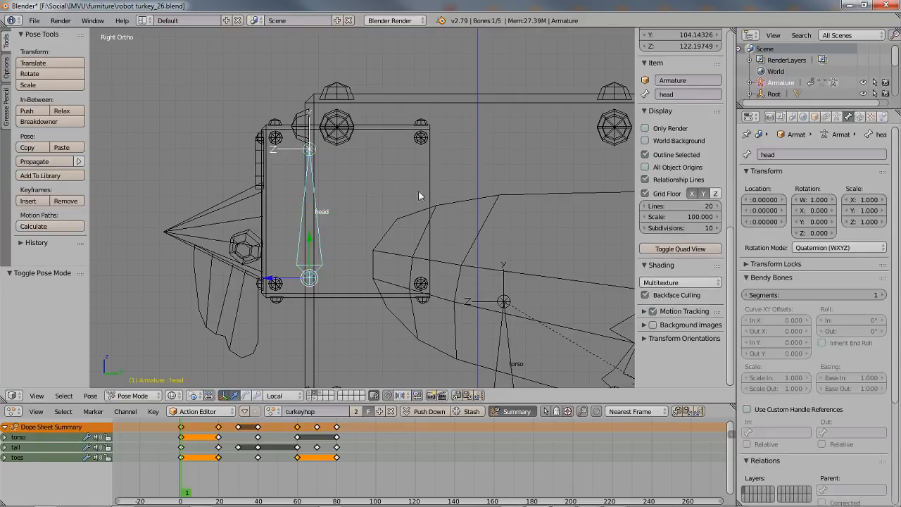
{"action": "key", "text": "r"}
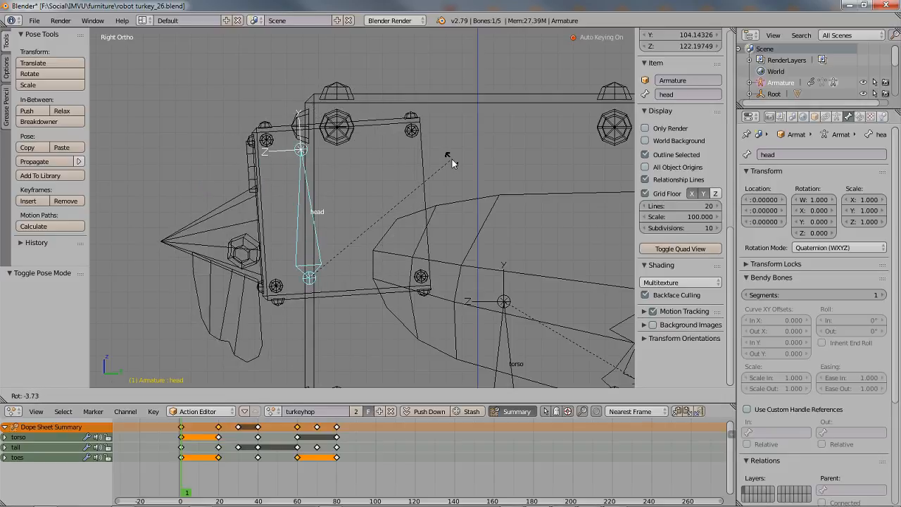
{"action": "key", "text": "Escape"}
Move the head bone straight up in Edit Mode to a base height of about Z 273.9 and test-rotate it in Pose Mode, cancelling the rotation
{"action": "key", "text": "Tab"}
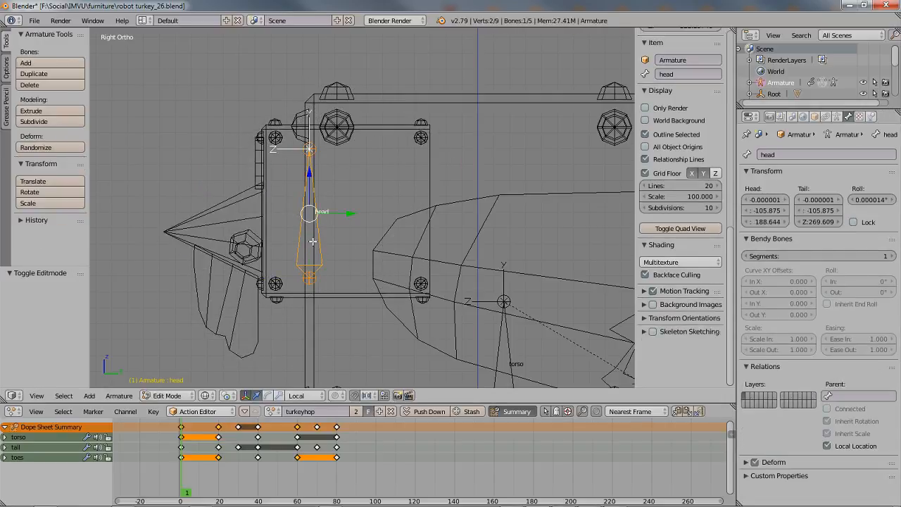
{"action": "key", "text": "g"}
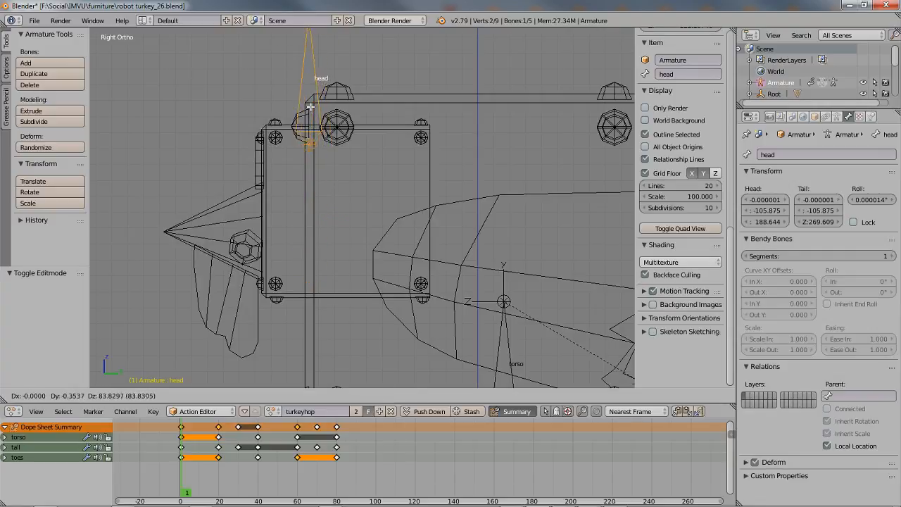
{"action": "left_click", "coordinate": [311, 107]}
{"action": "key", "text": "ctrl+Tab"}
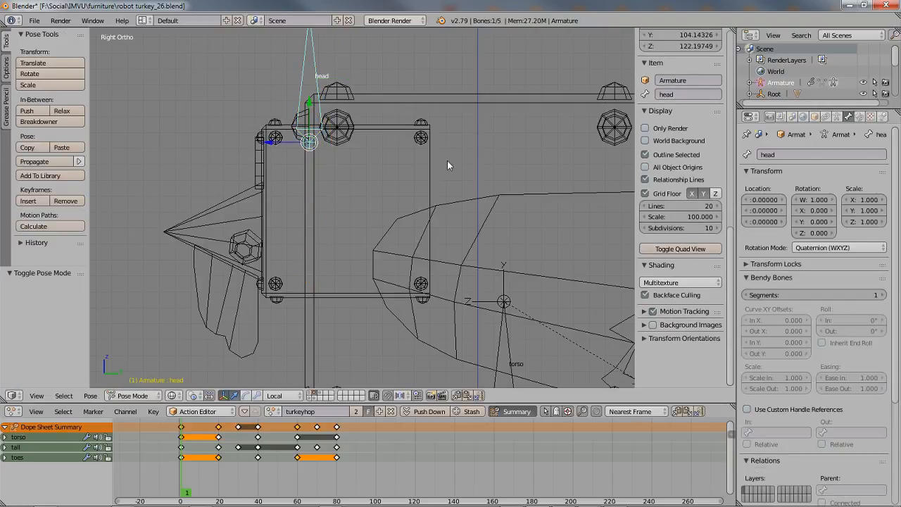
{"action": "key", "text": "r"}
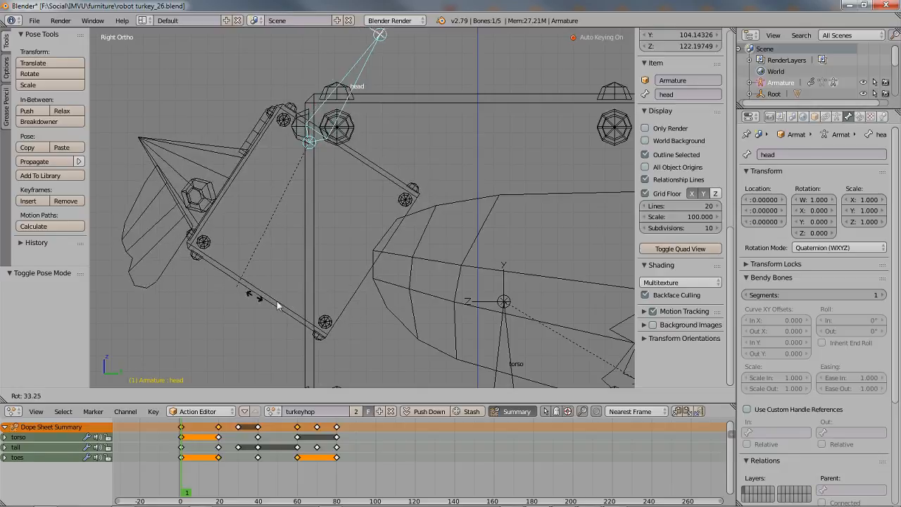
{"action": "key", "text": "Escape"}
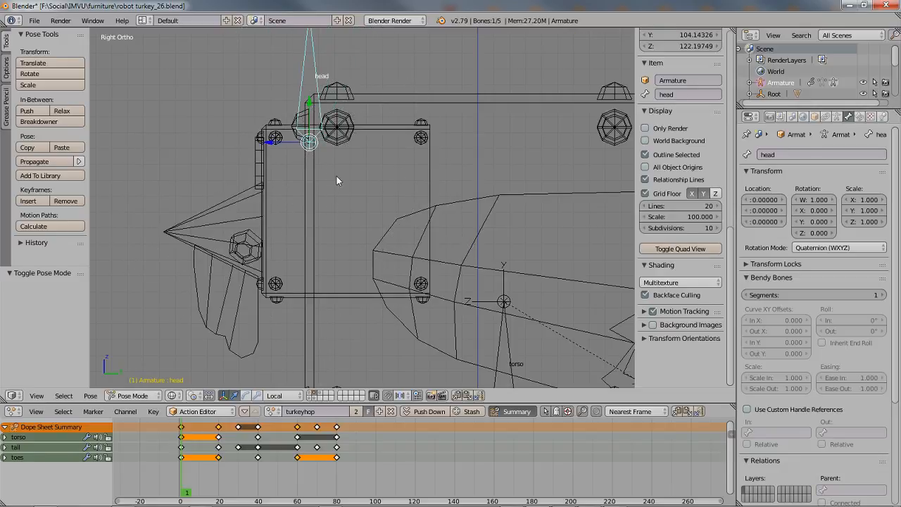
Move the head bone's base into the head box at about Y -83.9, Z 232.2, and test-rotate it in Pose Mode, cancelling the rotation
{"action": "key", "text": "Tab"}
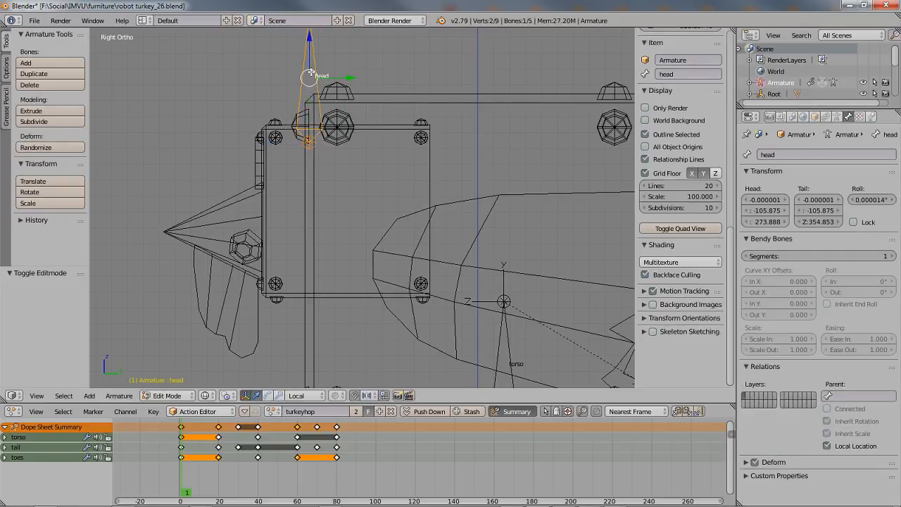
{"action": "key", "text": "g"}
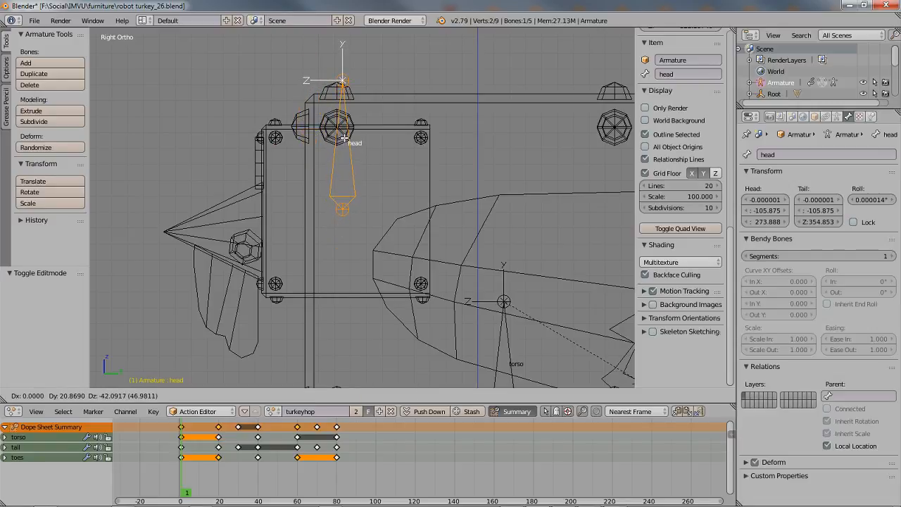
{"action": "left_click", "coordinate": [344, 140]}
{"action": "key", "text": "ctrl+Tab"}
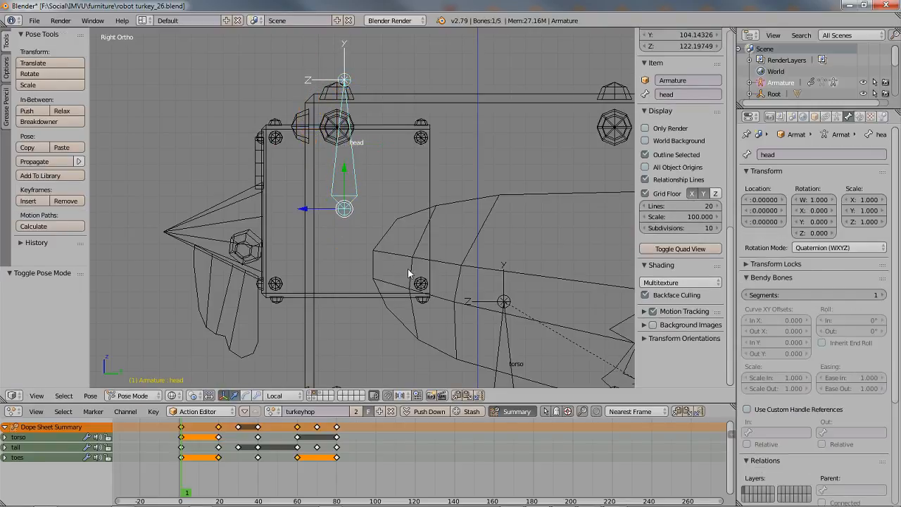
{"action": "key", "text": "r"}
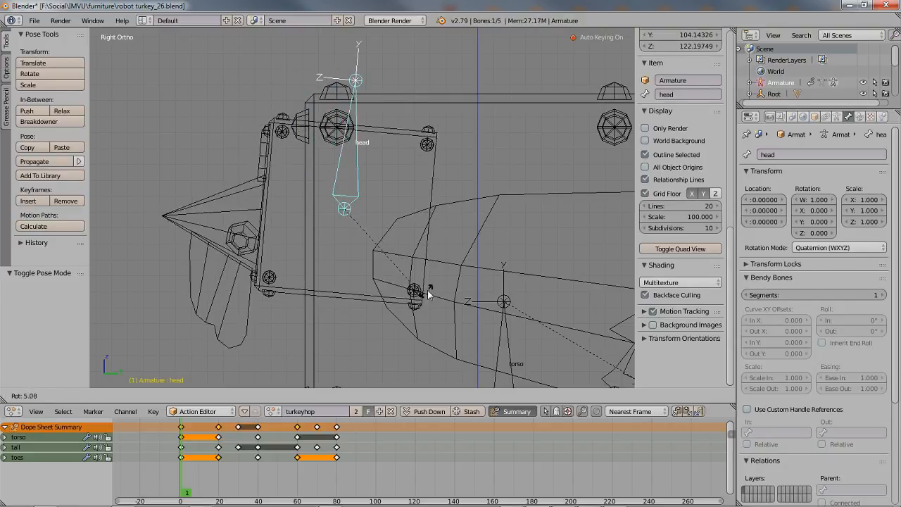
{"action": "right_click", "coordinate": [416, 301]}
Move the head bone back onto the lower rear bolt, at about Y -36.2, Z 186.5, and test-rotate it in Pose Mode, cancelling the rotation
{"action": "key", "text": "Tab"}
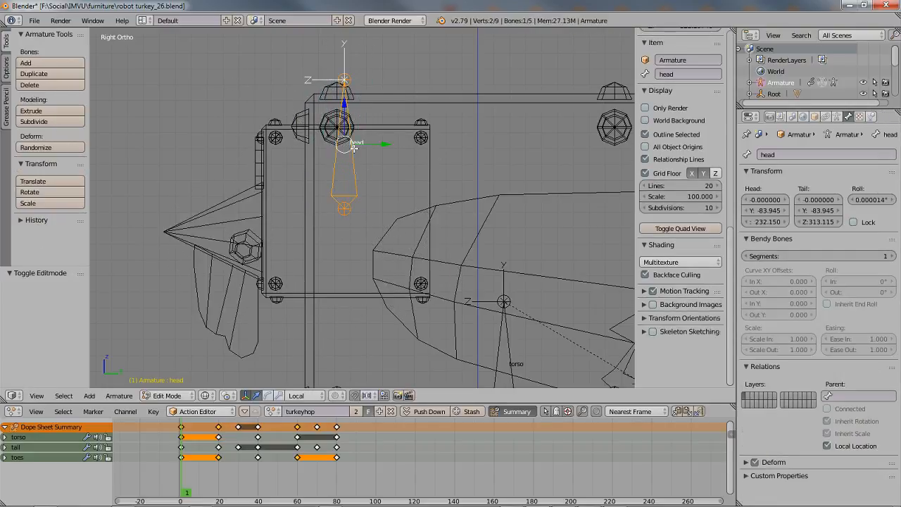
{"action": "key", "text": "g"}
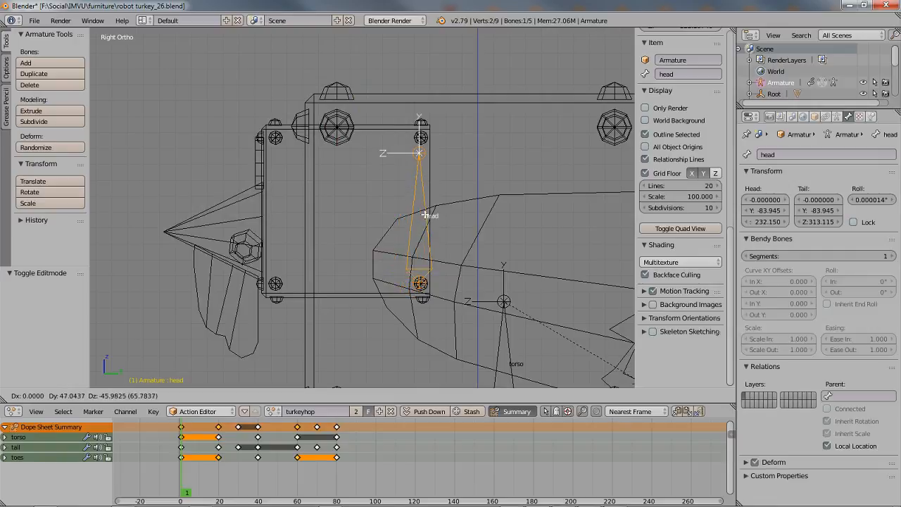
{"action": "right_click", "coordinate": [426, 214]}
{"action": "key", "text": "Tab"}
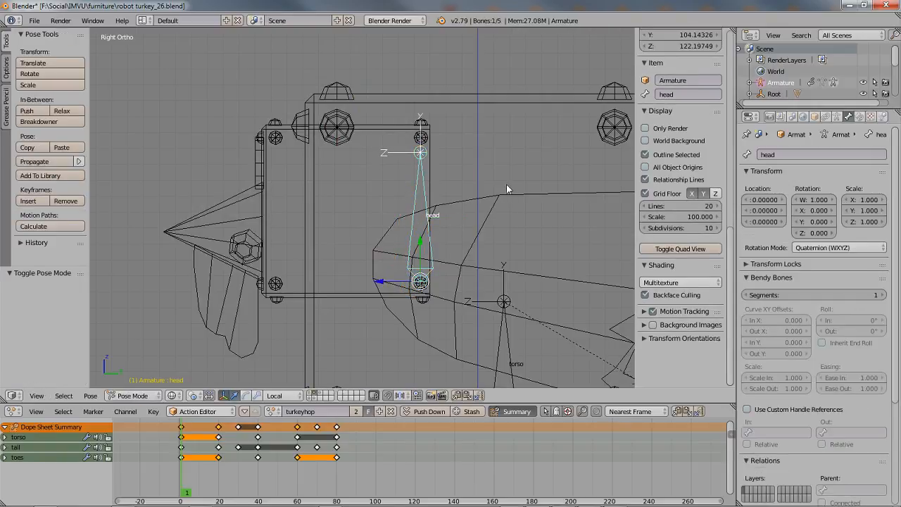
{"action": "key", "text": "r"}
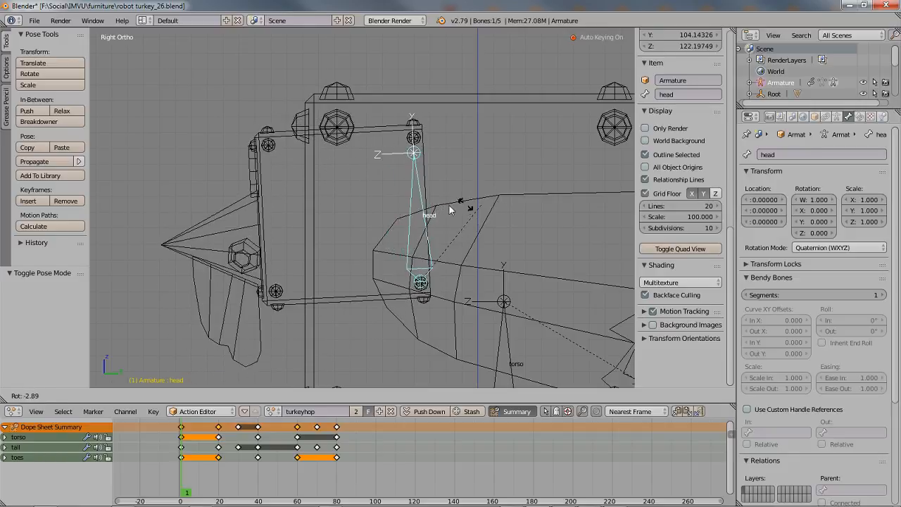
{"action": "right_click", "coordinate": [450, 236]}
{"action": "scroll", "coordinate": [450, 236], "scroll_direction": "down", "scroll_amount": 2}
{"action": "middle_click_drag", "start_coordinate": [450, 236], "coordinate": [349, 177], "text": "shift"}
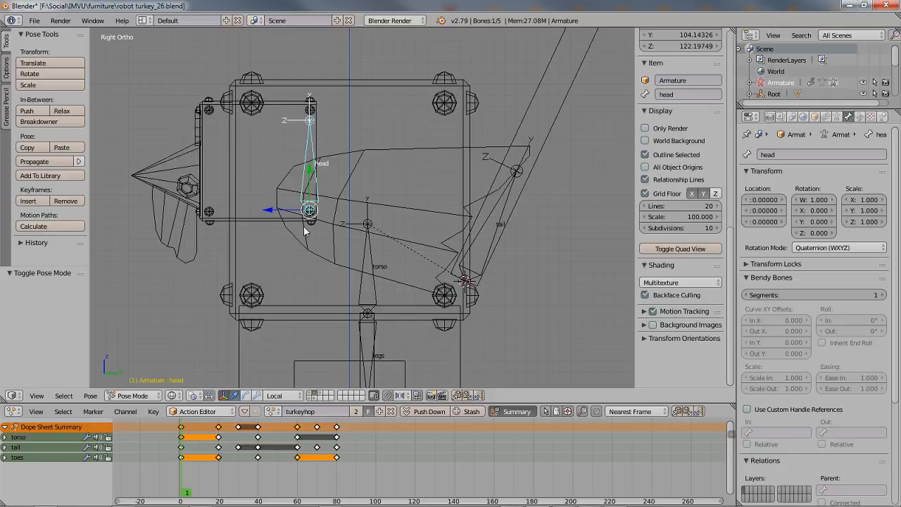
Test-rotate the tail bone and the torso bone in Pose Mode to compare their pivots, cancelling each rotation
{"action": "key", "text": "Tab"}
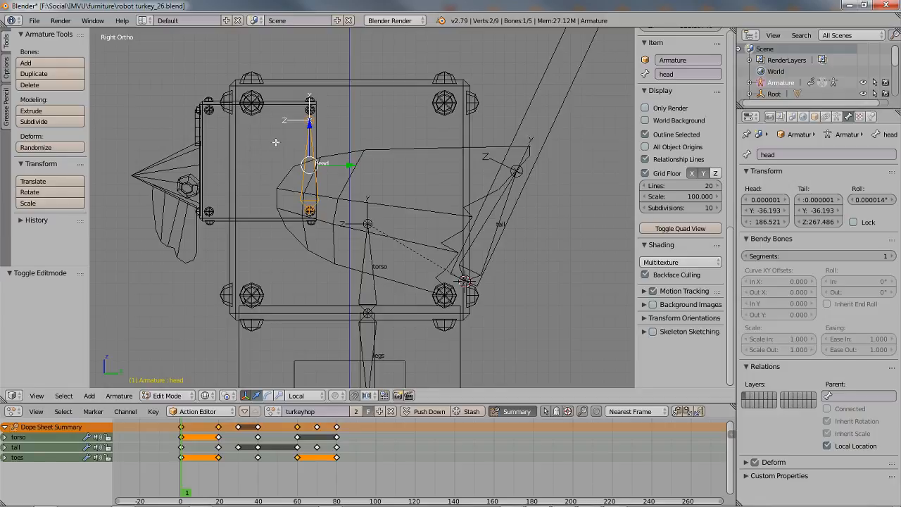
{"action": "right_click", "coordinate": [501, 230]}
{"action": "key", "text": "ctrl+Tab"}
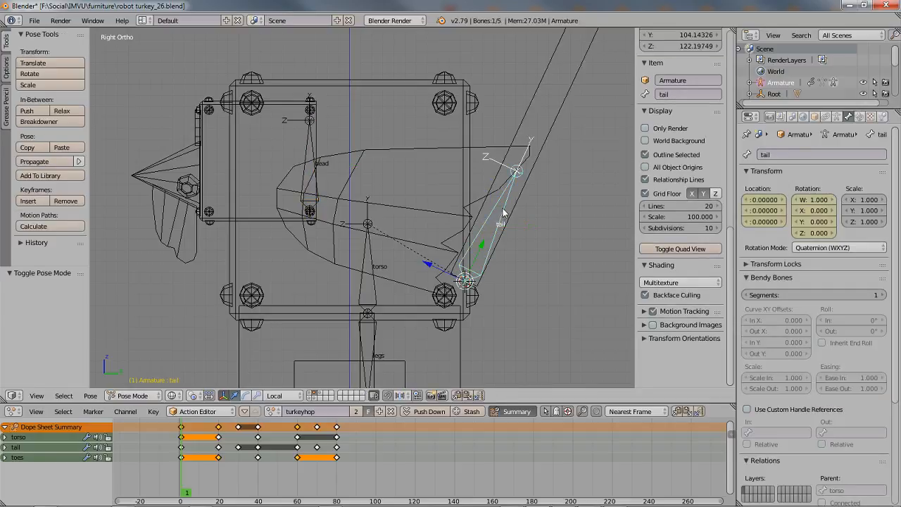
{"action": "key", "text": "r"}
{"action": "right_click", "coordinate": [472, 255]}
{"action": "right_click", "coordinate": [368, 262]}
{"action": "key", "text": "r"}
{"action": "right_click", "coordinate": [413, 281]}
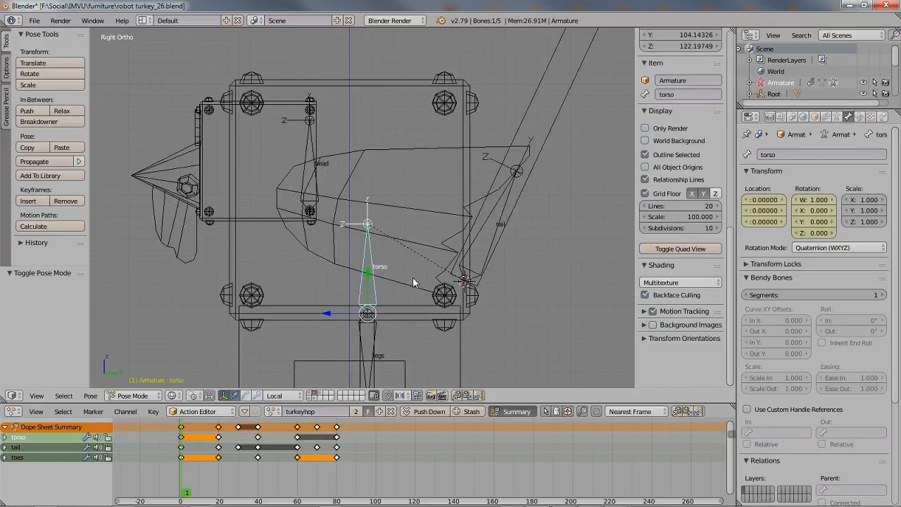
Select the head bone and test-rotate it in Pose Mode for comparison with the tail and torso, cancelling the rotation
{"action": "right_click", "coordinate": [311, 162]}
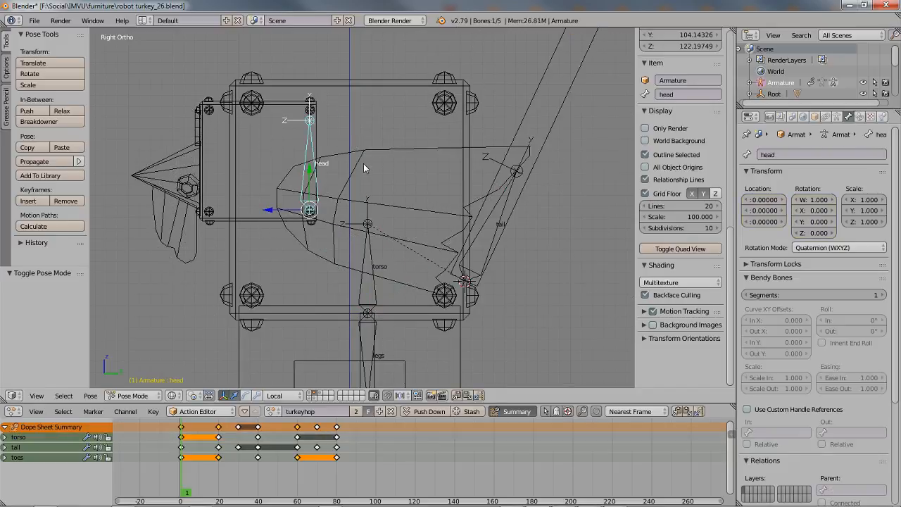
{"action": "key", "text": "r"}
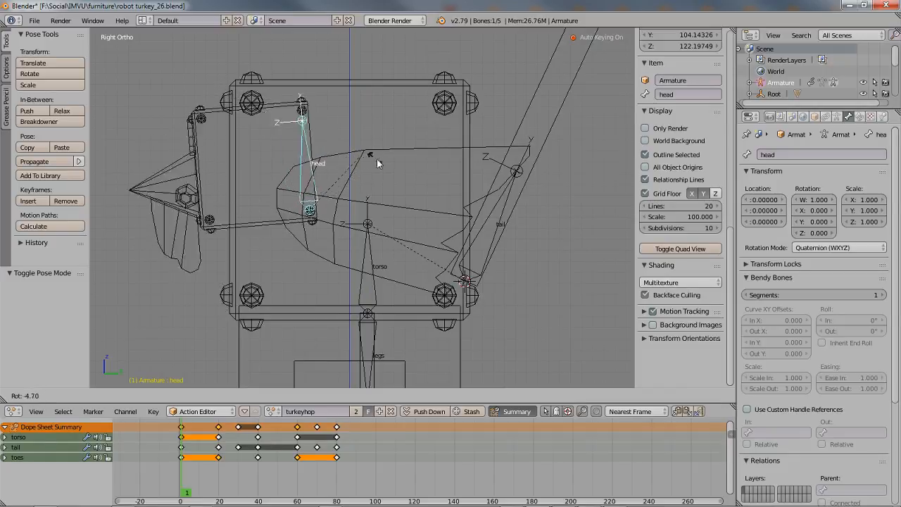
{"action": "key", "text": "Escape"}
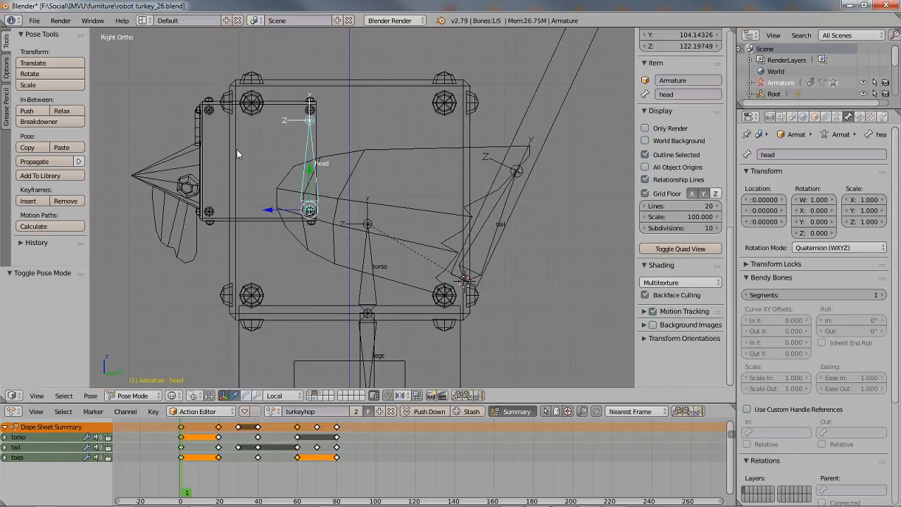
Move the head bone onto the body's front edge, base at about Y -106.0, Z 225.7, and test-rotate it in Pose Mode, cancelling the rotation
{"action": "key", "text": "Tab"}
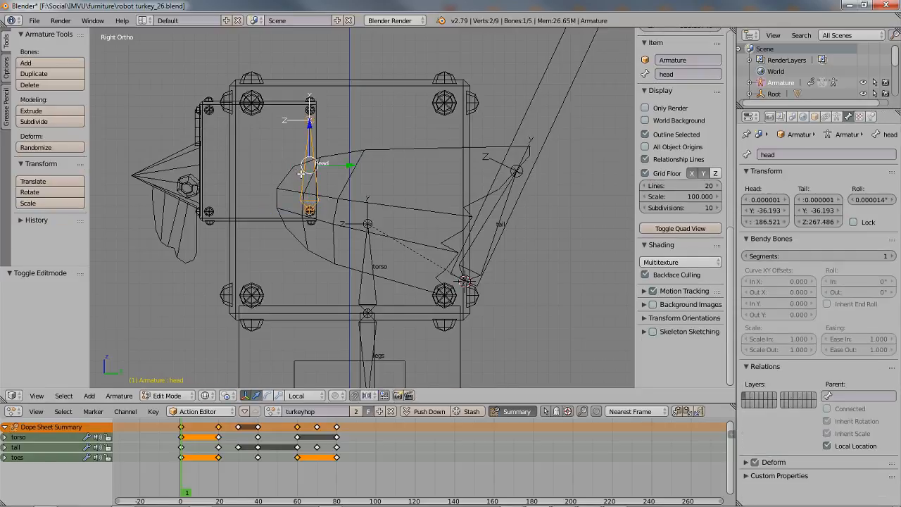
{"action": "key", "text": "g"}
{"action": "left_click", "coordinate": [237, 133]}
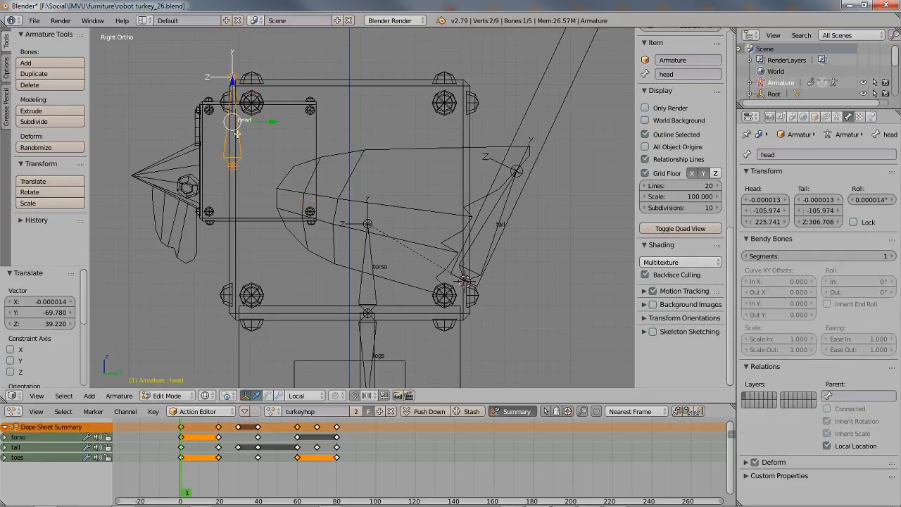
{"action": "key", "text": "ctrl+Tab"}
{"action": "key", "text": "r"}
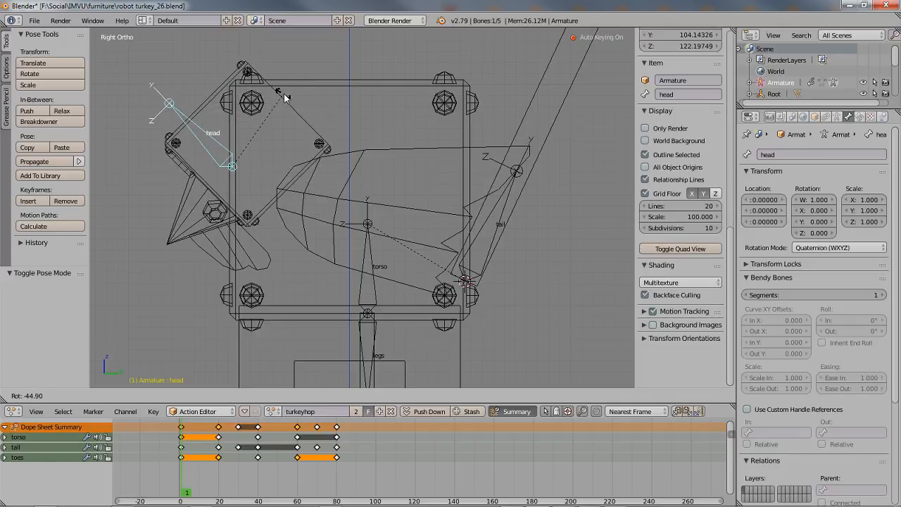
{"action": "right_click", "coordinate": [308, 160]}
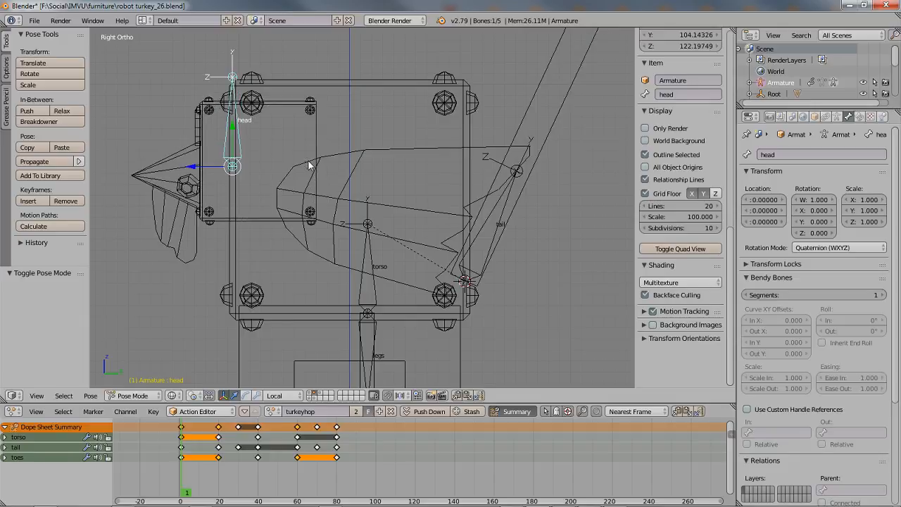
Move the head bone about 71.3 in Y and -40.2 in Z in Edit Mode, onto the head box's lower rear bolt
{"action": "key", "text": "Tab"}
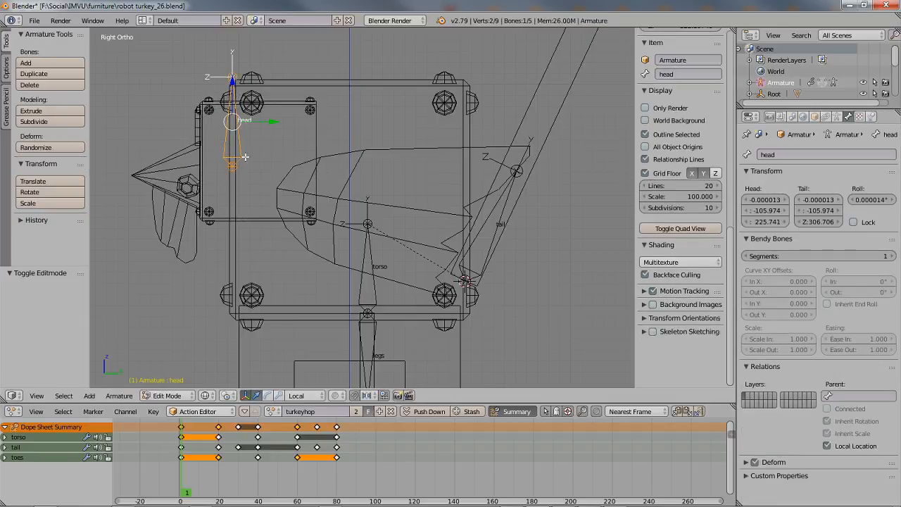
{"action": "key", "text": "g"}
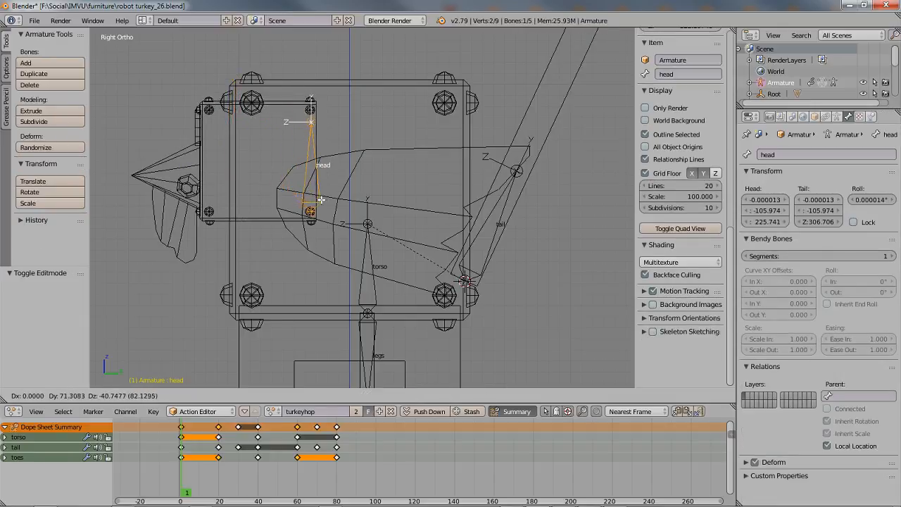
{"action": "left_click", "coordinate": [321, 200]}
{"action": "scroll", "coordinate": [336, 276], "scroll_direction": "up", "scroll_amount": 3}
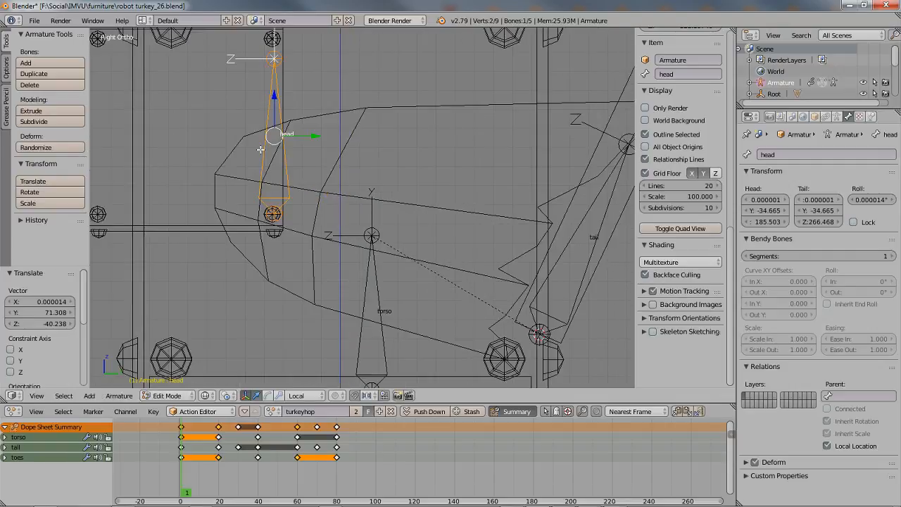
{"action": "scroll", "coordinate": [251, 207], "scroll_direction": "down", "scroll_amount": 2}
Select the torso bone and test-rotate it in Pose Mode to check whether the head follows, cancelling the rotation
{"action": "right_click", "coordinate": [366, 275]}
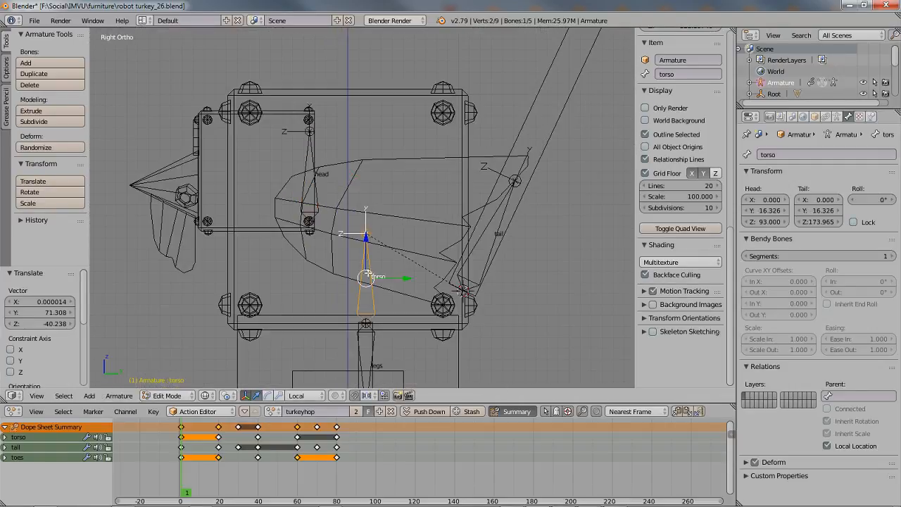
{"action": "key", "text": "ctrl+Tab"}
{"action": "key", "text": "r"}
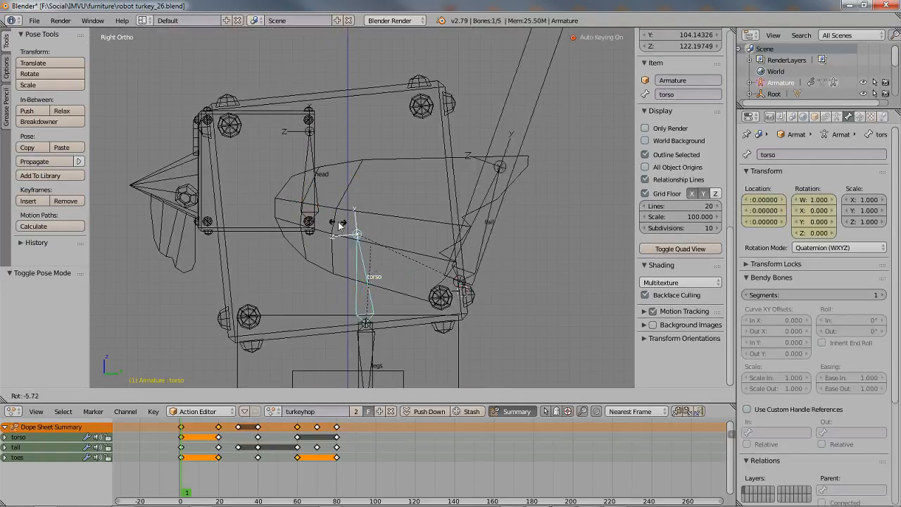
{"action": "key", "text": "Escape"}
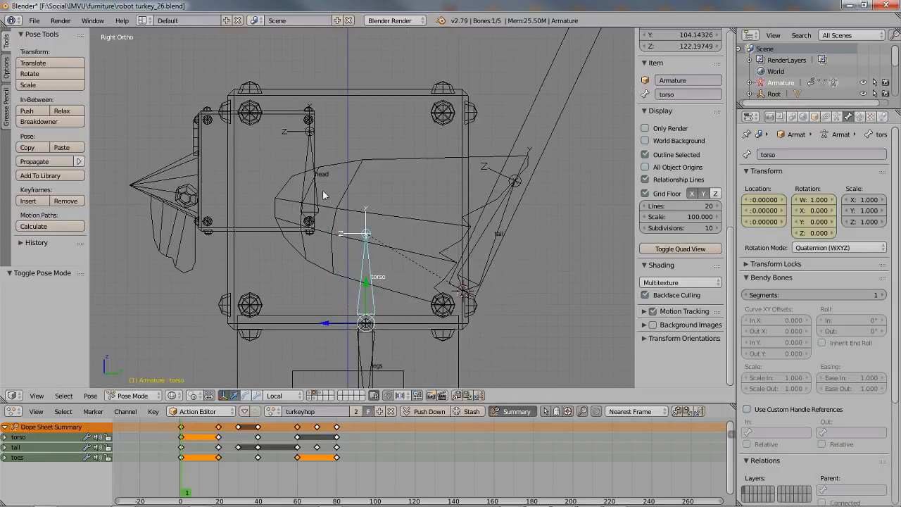
Select the head bone in Edit Mode and test-move it toward the torso bone's tip, cancelling the move
{"action": "key", "text": "Tab"}
{"action": "right_click", "coordinate": [306, 173]}
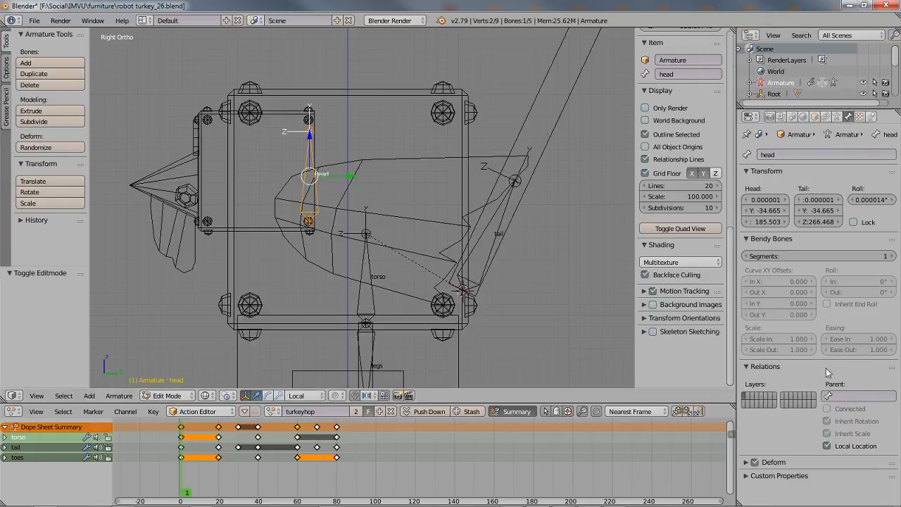
{"action": "left_click", "coordinate": [828, 398]}
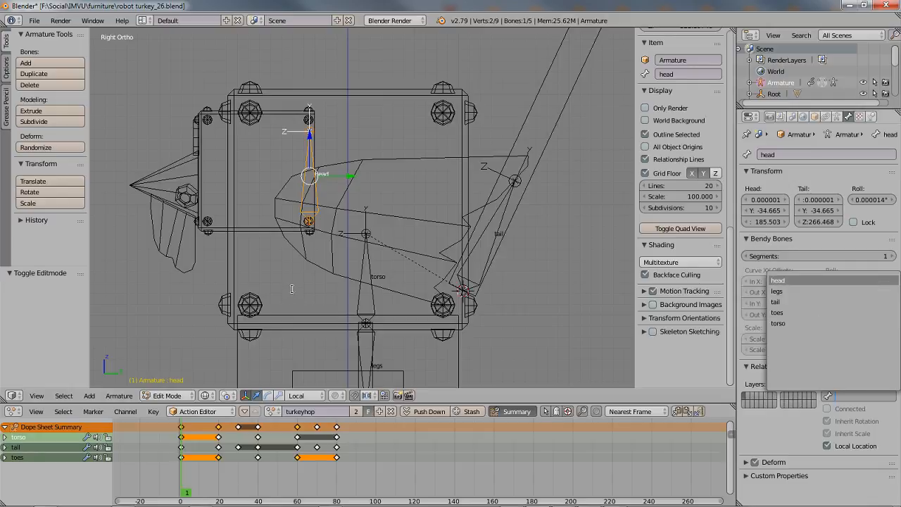
{"action": "scroll", "coordinate": [268, 281], "scroll_direction": "up", "scroll_amount": 5}
{"action": "middle_click_drag", "start_coordinate": [256, 278], "coordinate": [314, 214], "text": "shift"}
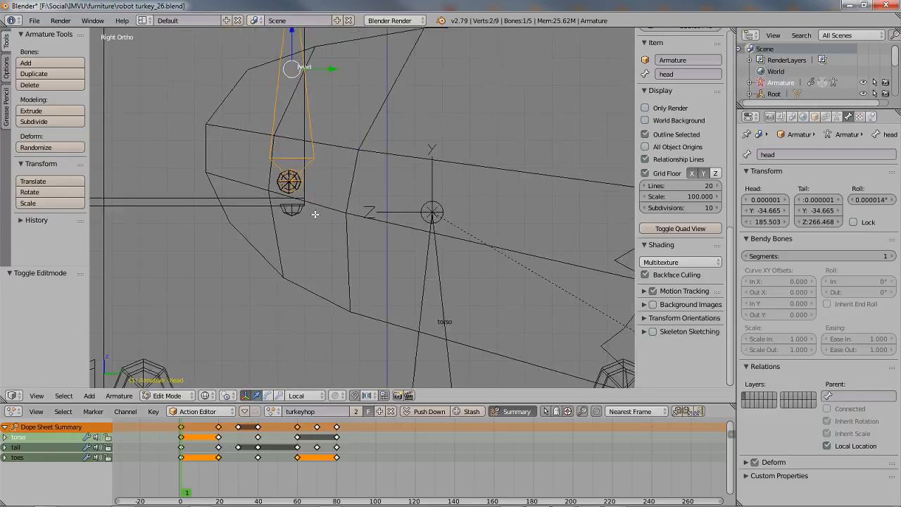
{"action": "scroll", "coordinate": [310, 210], "scroll_direction": "up", "scroll_amount": 2}
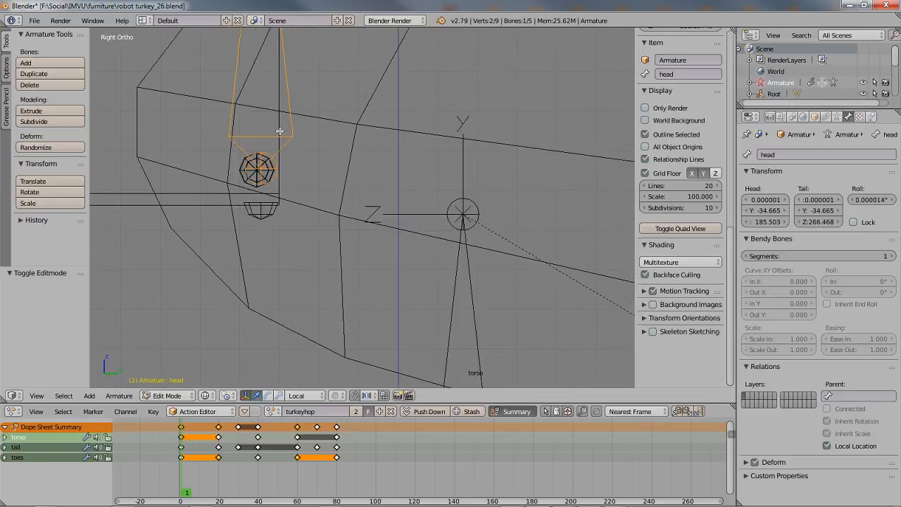
{"action": "key", "text": "g"}
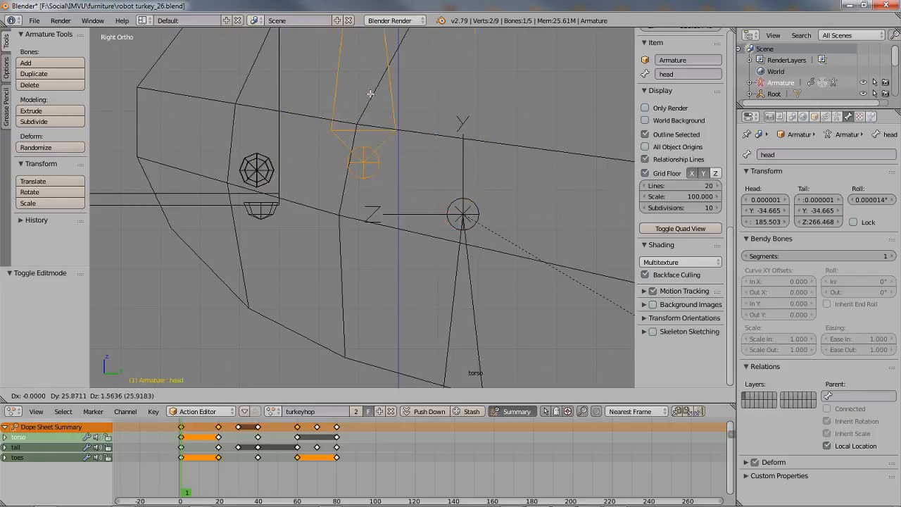
{"action": "right_click", "coordinate": [366, 95]}
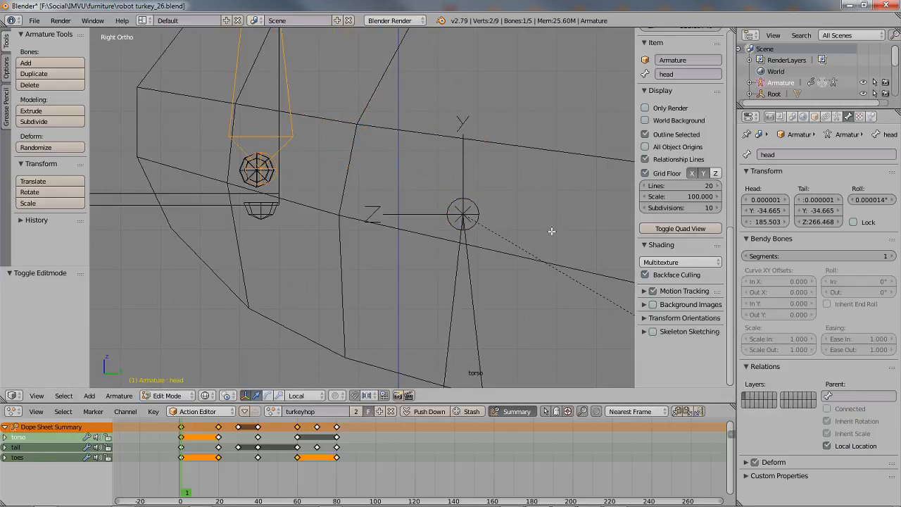
Set torso as the head bone's parent and test-move the head bone to check the link, cancelling the move
{"action": "left_click", "coordinate": [828, 395]}
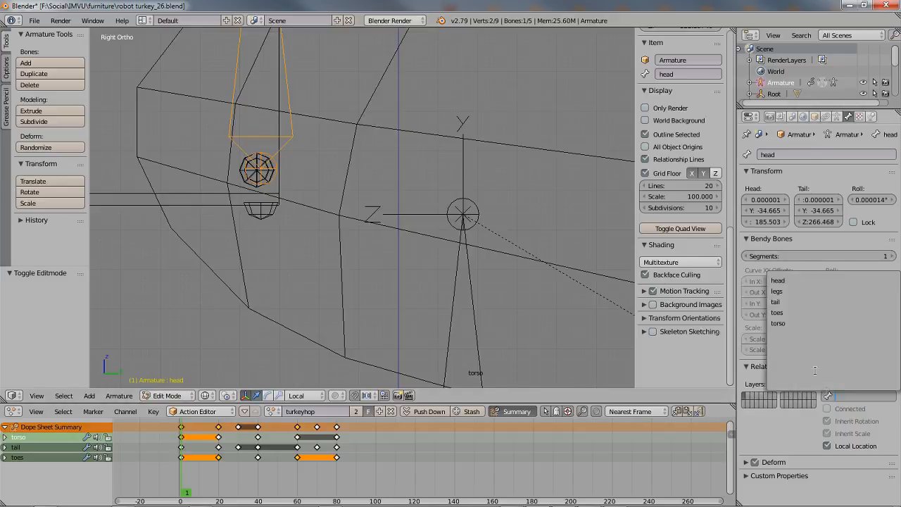
{"action": "left_click", "coordinate": [779, 323]}
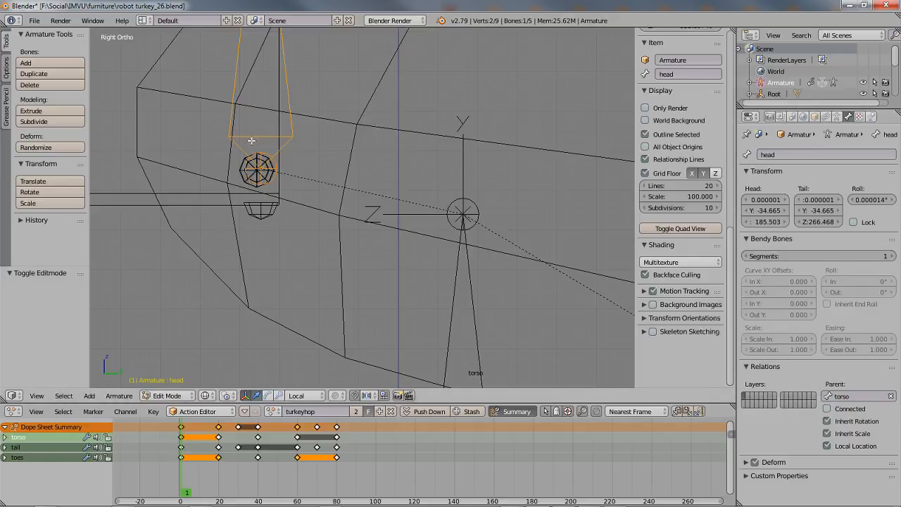
{"action": "key", "text": "g"}
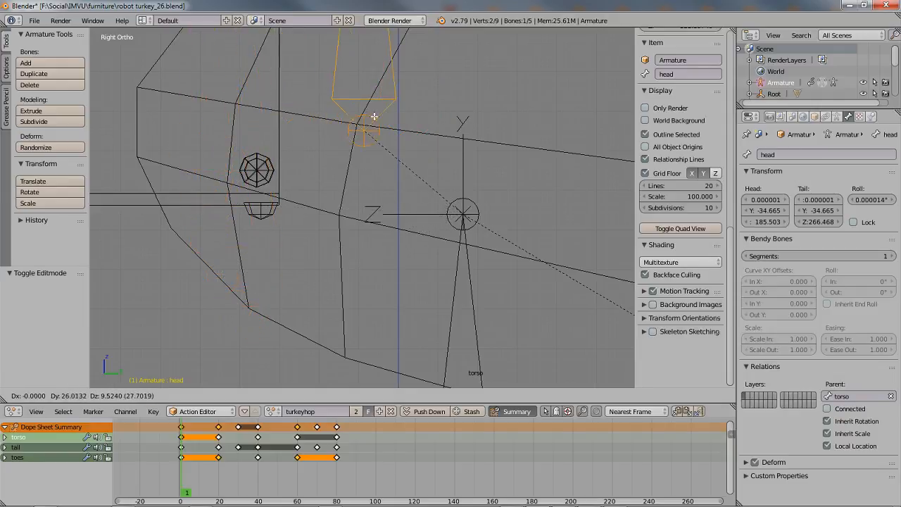
{"action": "key", "text": "Escape"}
Test-rotate the torso bone in Pose Mode to check that the parented head bone follows, cancelling the rotation
{"action": "scroll", "coordinate": [338, 221], "scroll_direction": "down", "scroll_amount": 4}
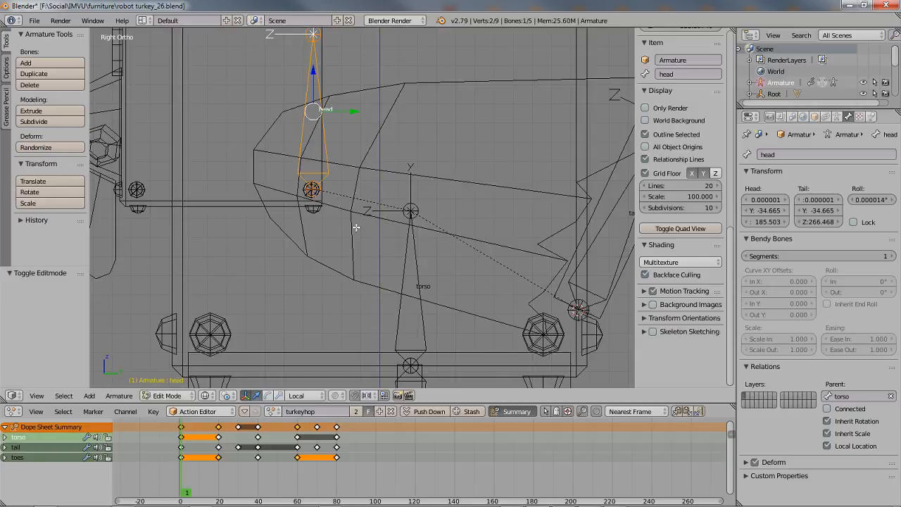
{"action": "scroll", "coordinate": [373, 214], "scroll_direction": "down", "scroll_amount": 2}
{"action": "middle_click_drag", "start_coordinate": [311, 208], "coordinate": [309, 229], "text": "shift"}
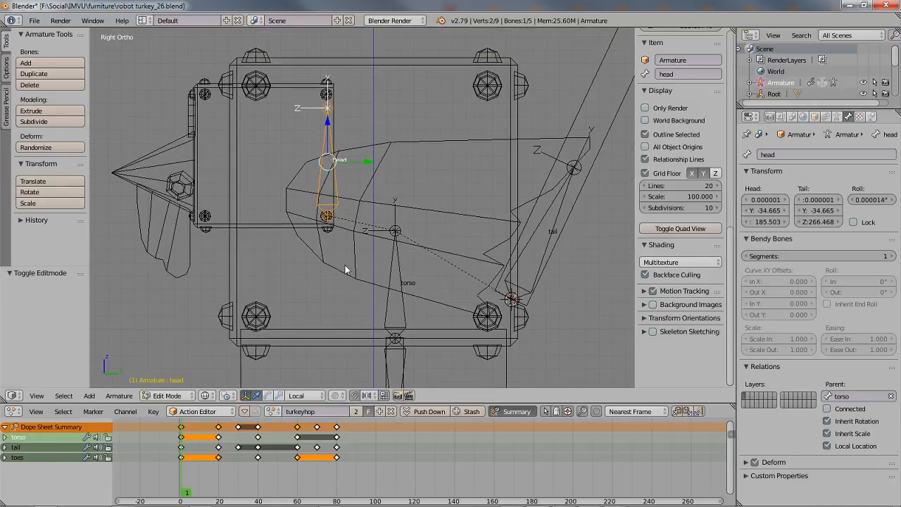
{"action": "key", "text": "ctrl+Tab"}
{"action": "right_click", "coordinate": [398, 276]}
{"action": "key", "text": "r"}
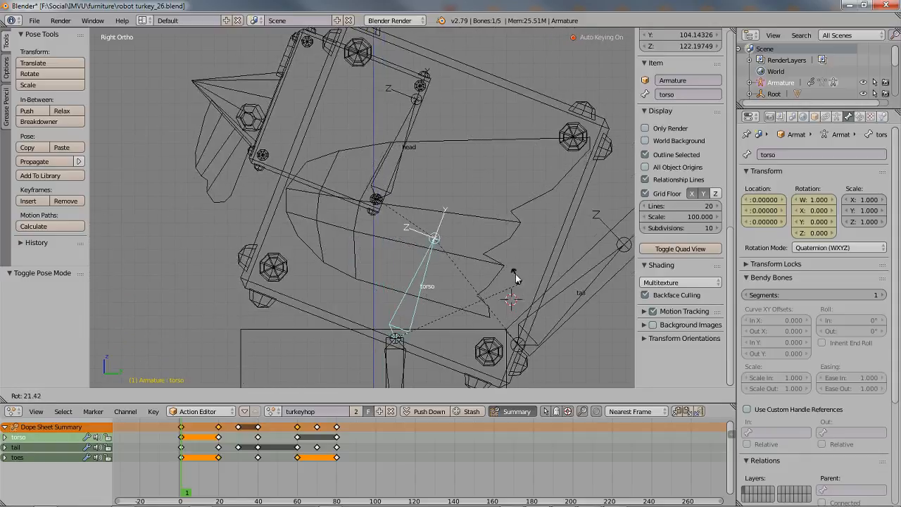
{"action": "right_click", "coordinate": [512, 254]}
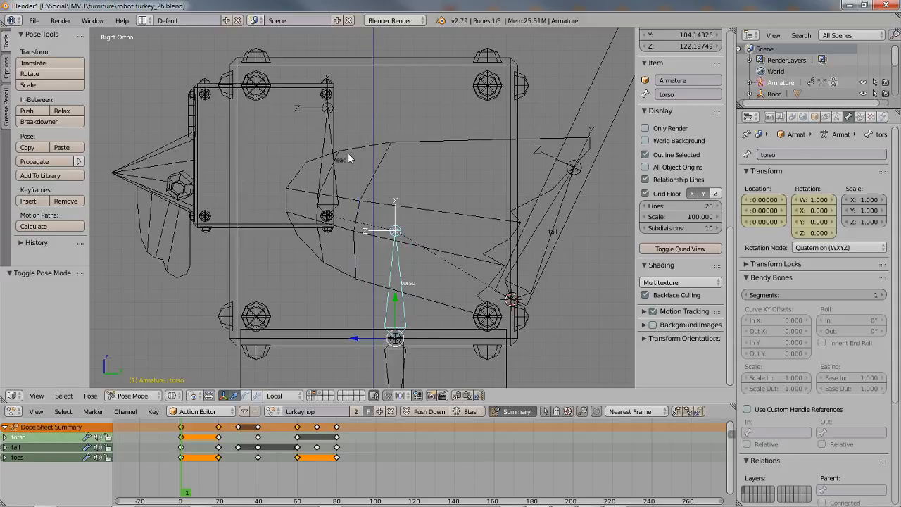
Select the head bone and test-rotate it about its own pivot in Pose Mode
{"action": "right_click", "coordinate": [322, 163]}
{"action": "key", "text": "r"}
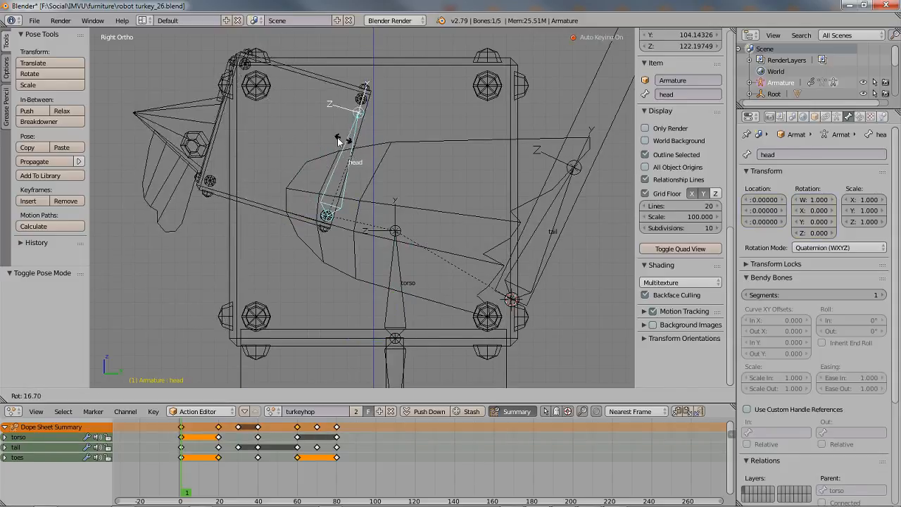
Try rotating the head and tail bones in Pose Mode to check how the mesh follows them
{"action": "right_click", "coordinate": [311, 139]}
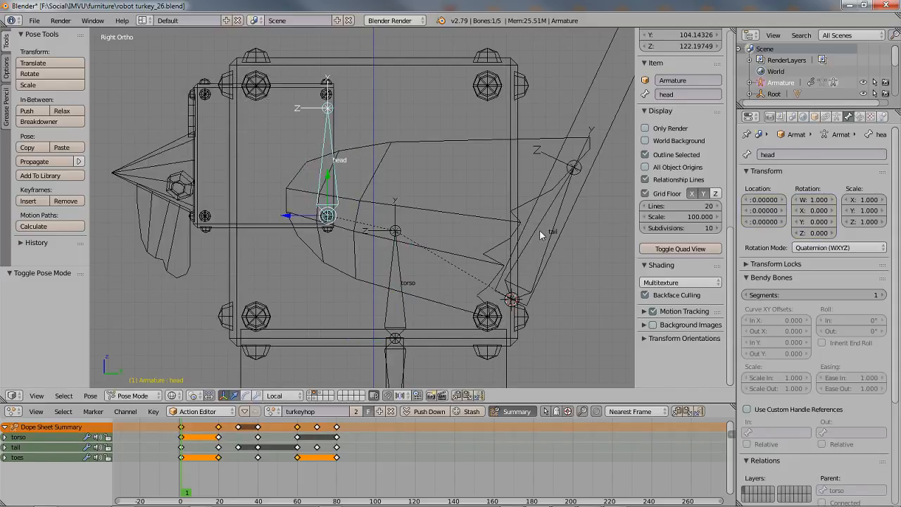
{"action": "right_click", "coordinate": [560, 230]}
{"action": "key", "text": "r"}
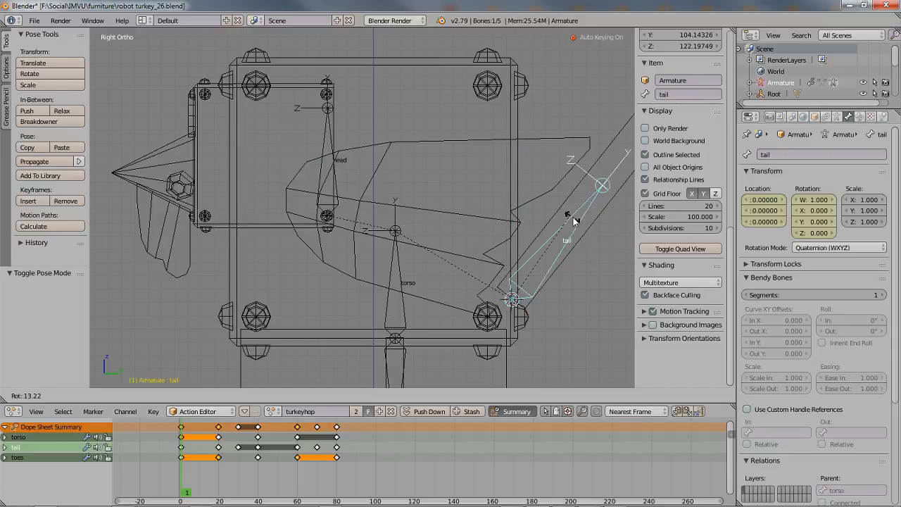
{"action": "left_click", "coordinate": [540, 204]}
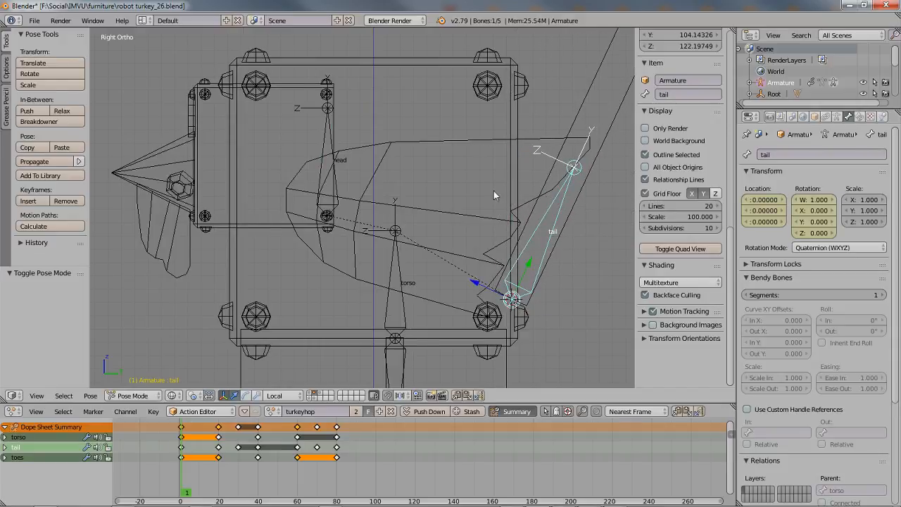
{"action": "scroll", "coordinate": [379, 259], "scroll_direction": "up", "scroll_amount": 6}
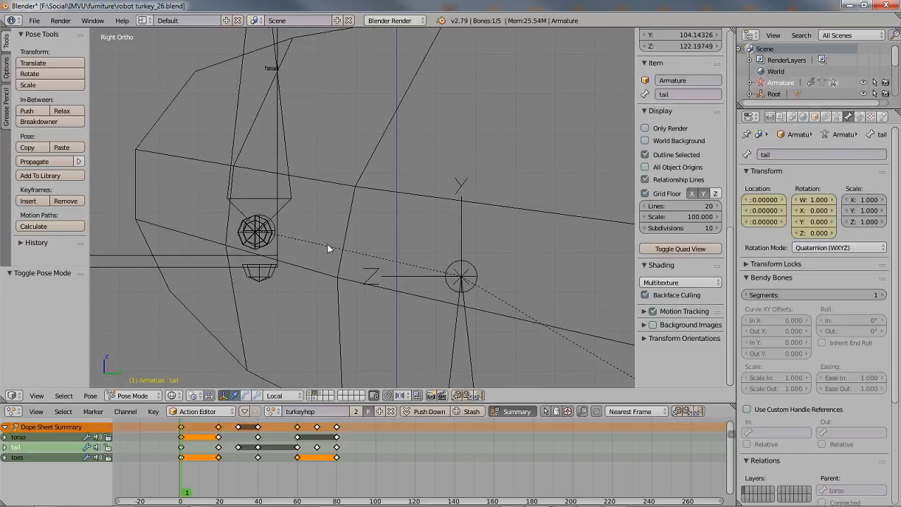
{"action": "scroll", "coordinate": [351, 266], "scroll_direction": "down", "scroll_amount": 2}
{"action": "scroll", "coordinate": [352, 269], "scroll_direction": "down", "scroll_amount": 4}
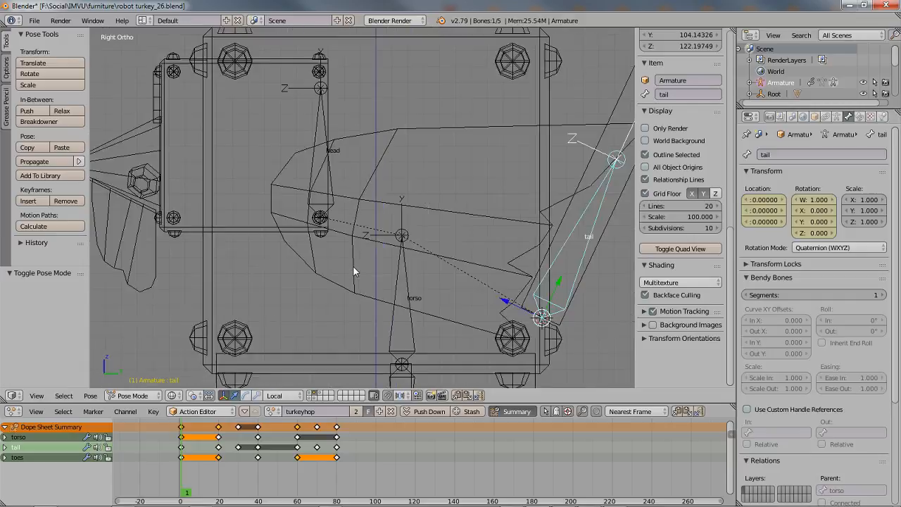
{"action": "scroll", "coordinate": [353, 267], "scroll_direction": "down", "scroll_amount": 1}
{"action": "scroll", "coordinate": [337, 207], "scroll_direction": "down", "scroll_amount": 2}
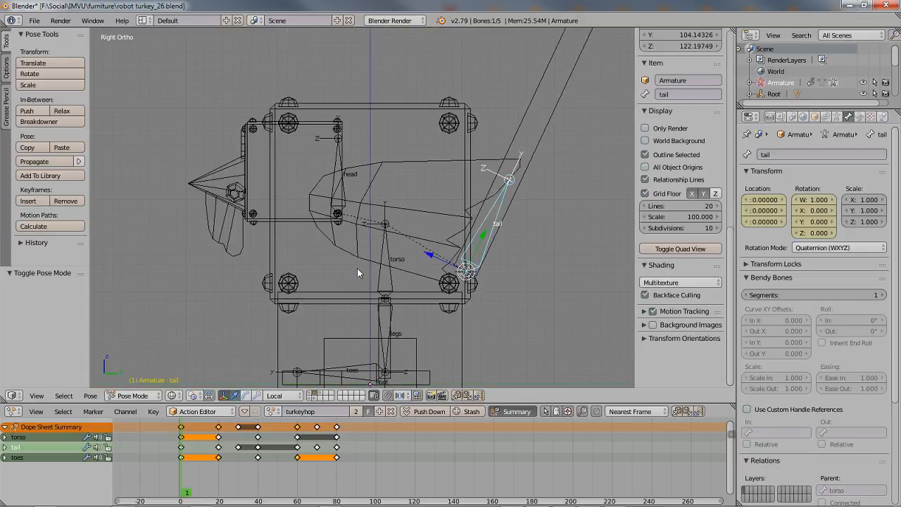
Try rotating the legs and toes bones to check their influence on the lower body
{"action": "middle_click_drag", "start_coordinate": [383, 324], "coordinate": [373, 287], "text": "shift"}
{"action": "right_click_drag", "start_coordinate": [372, 287], "coordinate": [384, 320]}
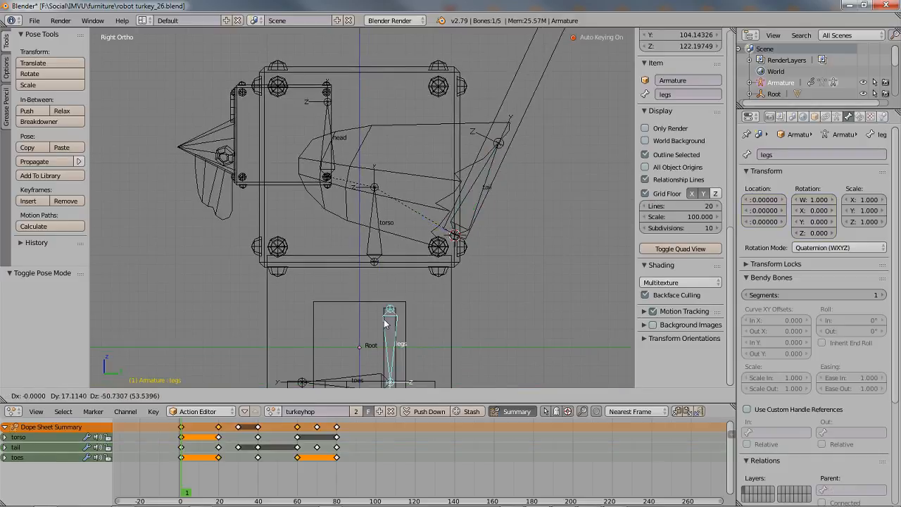
{"action": "key", "text": "Escape"}
{"action": "key", "text": "r"}
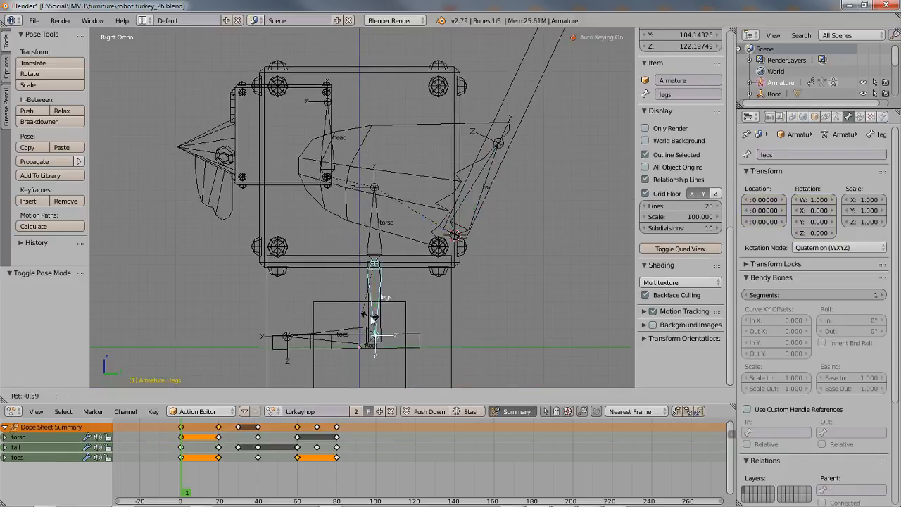
{"action": "key", "text": "Escape"}
{"action": "right_click", "coordinate": [325, 337]}
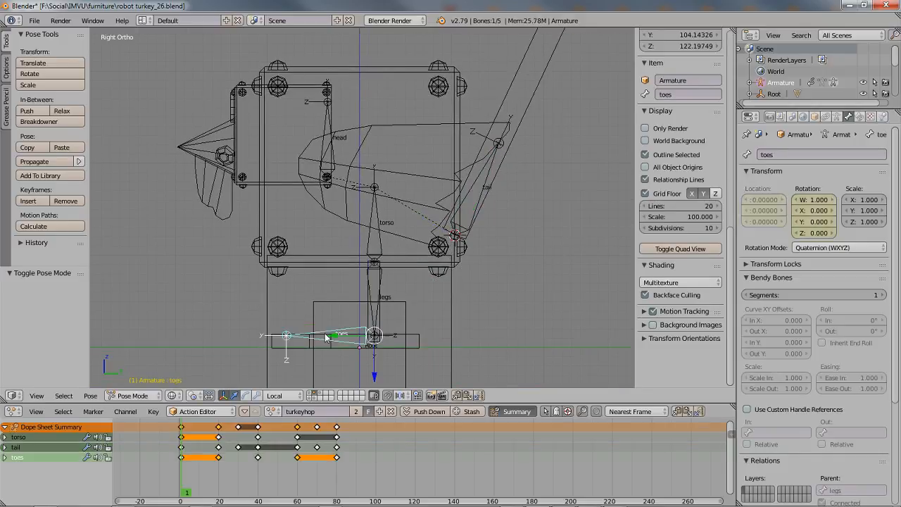
{"action": "key", "text": "r"}
{"action": "key", "text": "Escape"}
Try rotating the tail bone once more and the head bone after it, cancelling both rotations
{"action": "right_click", "coordinate": [485, 179]}
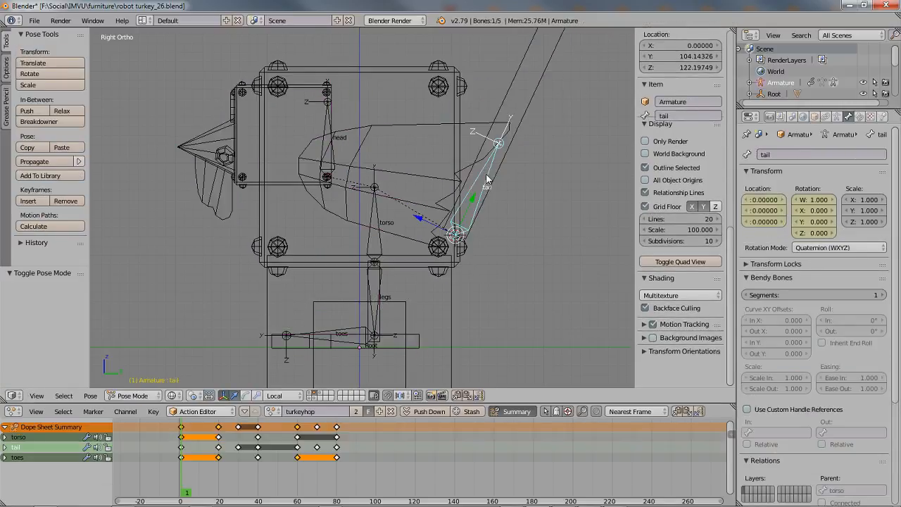
{"action": "key", "text": "r"}
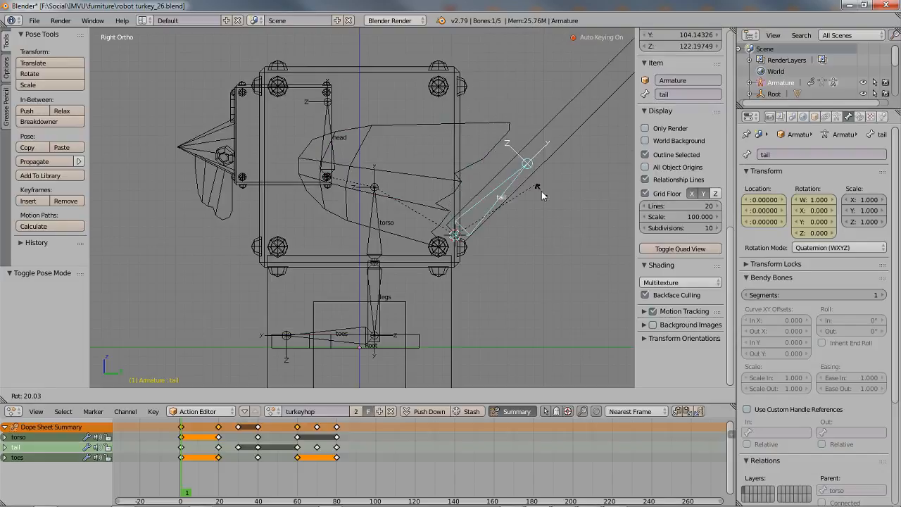
{"action": "left_click", "coordinate": [541, 191]}
{"action": "right_click", "coordinate": [331, 148]}
{"action": "key", "text": "r"}
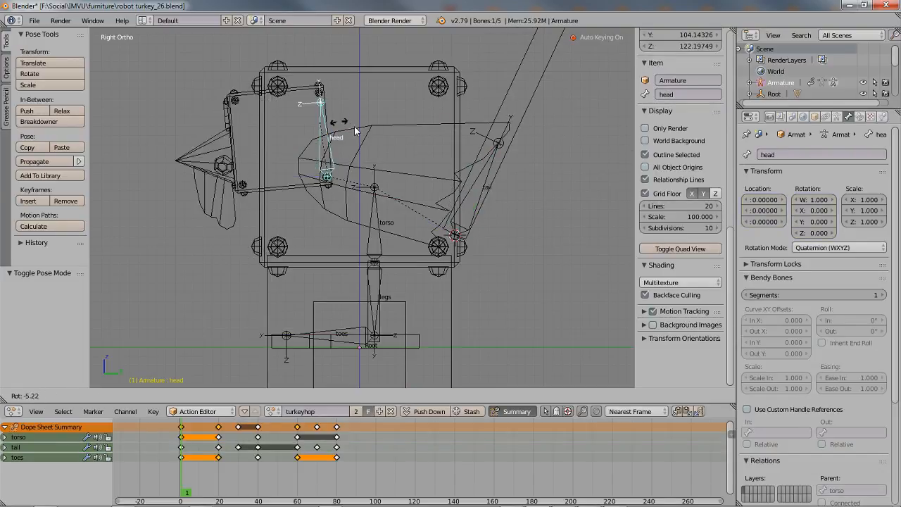
{"action": "right_click", "coordinate": [330, 125]}
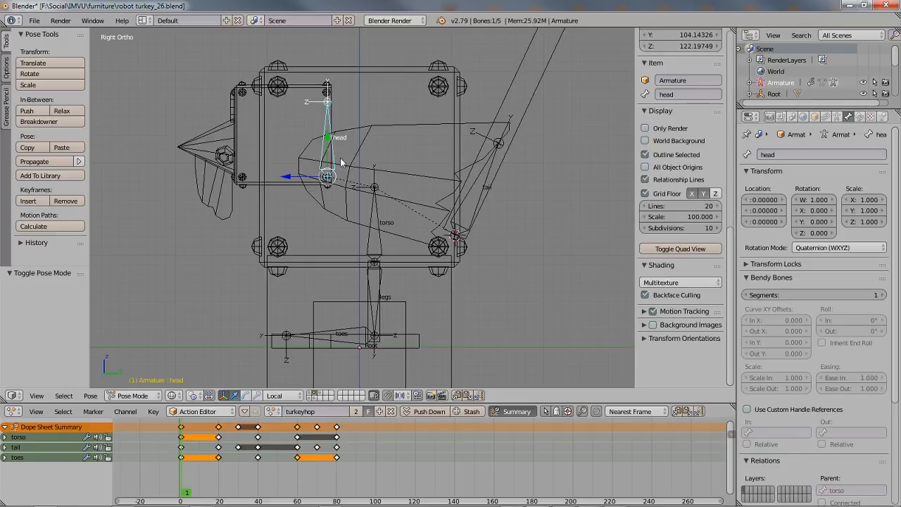
In Edit Mode, duplicate the head bone and move the copy 120 units along X onto the wing
{"action": "key", "text": "Tab"}
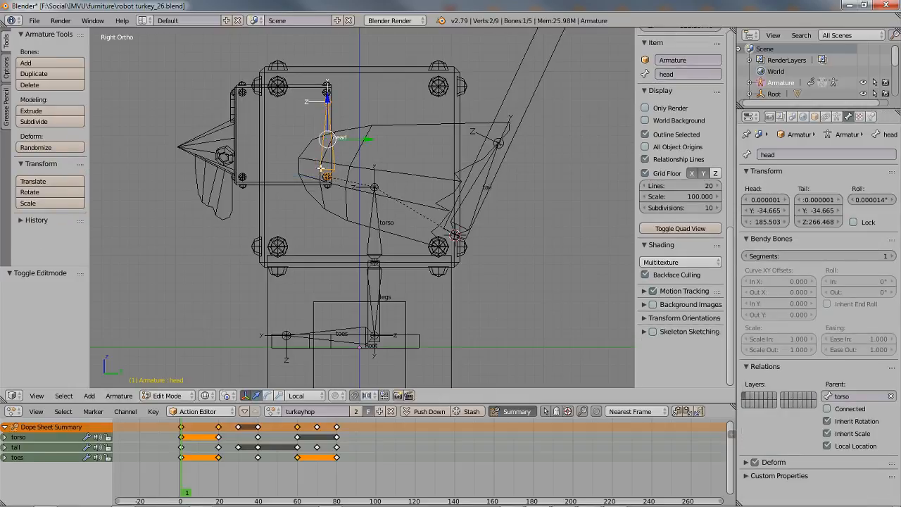
{"action": "key", "text": "KP_1"}
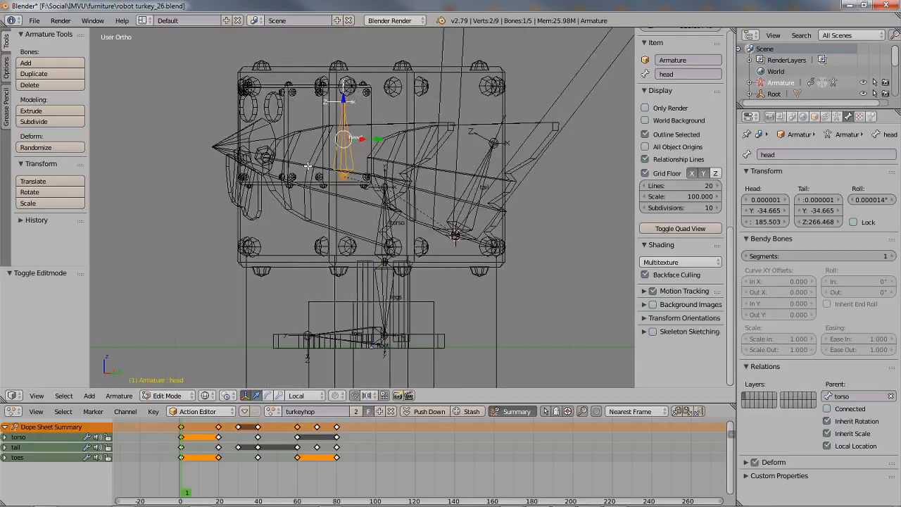
{"action": "scroll", "coordinate": [311, 165], "scroll_direction": "up", "scroll_amount": 2}
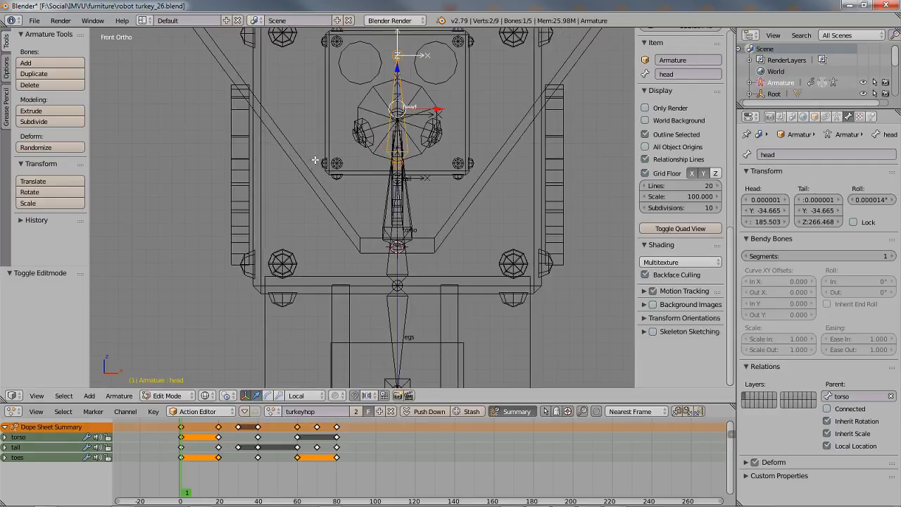
{"action": "middle_click_drag", "start_coordinate": [398, 141], "coordinate": [340, 206], "text": "shift"}
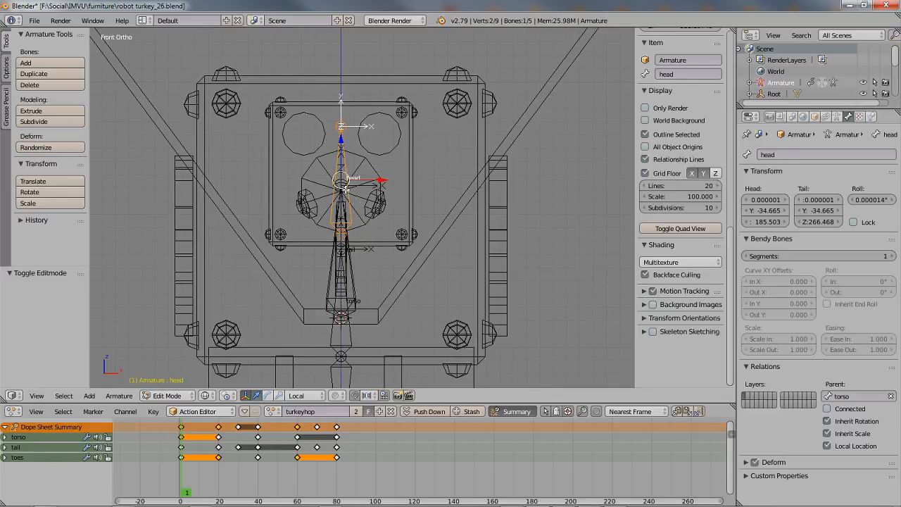
{"action": "key", "text": "shift+d"}
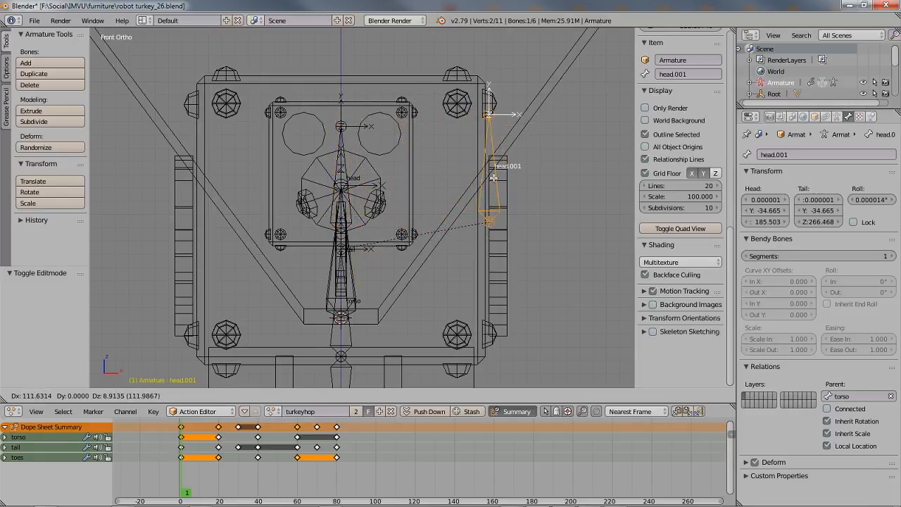
{"action": "right_click", "coordinate": [491, 175]}
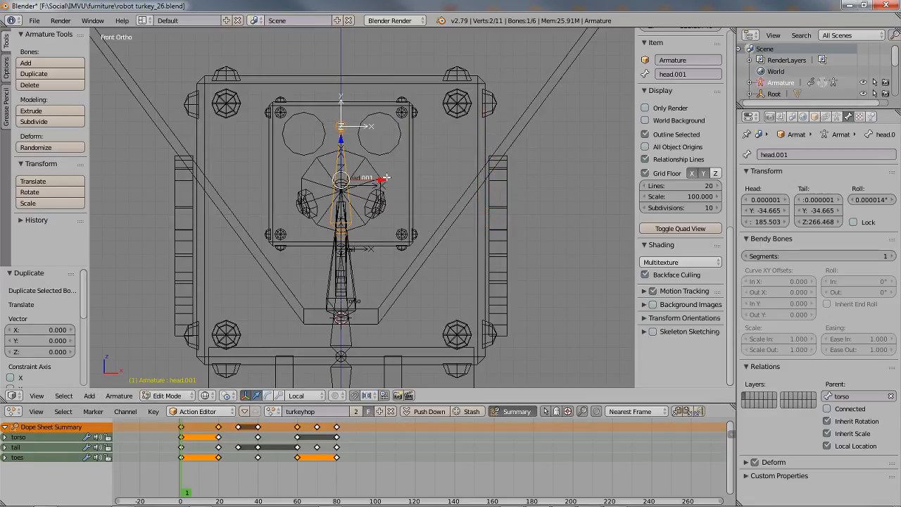
{"action": "left_click_drag", "start_coordinate": [380, 180], "coordinate": [540, 177]}
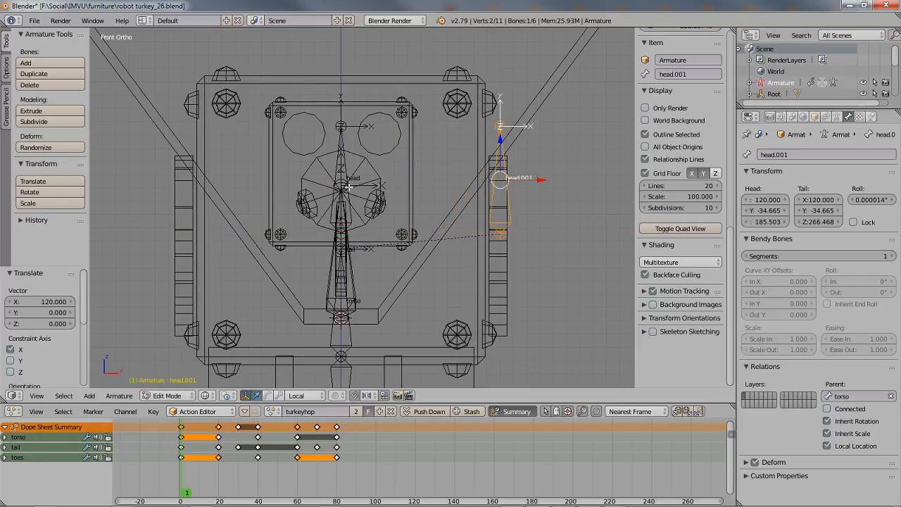
Duplicate the original head bone again and move this copy -120 units along X onto the opposite wing
{"action": "middle_click_drag", "start_coordinate": [349, 187], "coordinate": [331, 180]}
{"action": "right_click", "coordinate": [332, 180]}
{"action": "scroll", "coordinate": [332, 180], "scroll_direction": "up", "scroll_amount": 3}
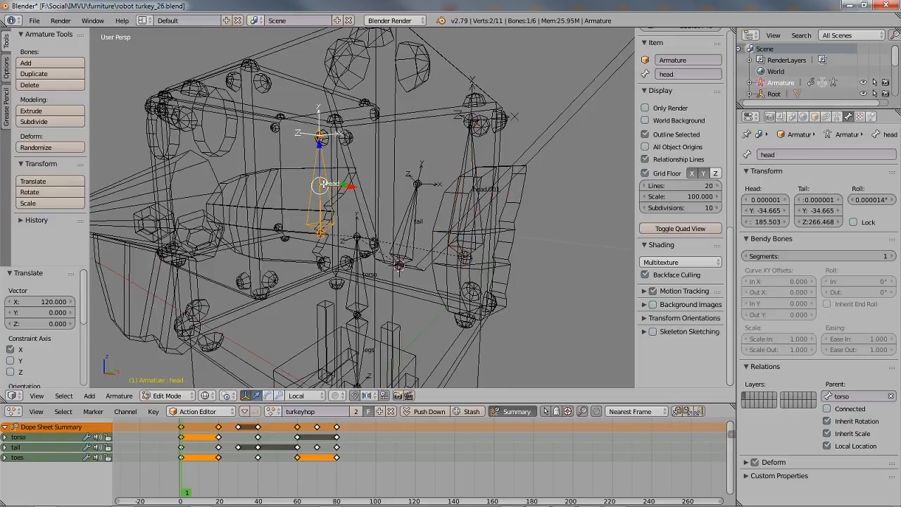
{"action": "key", "text": "KP_1"}
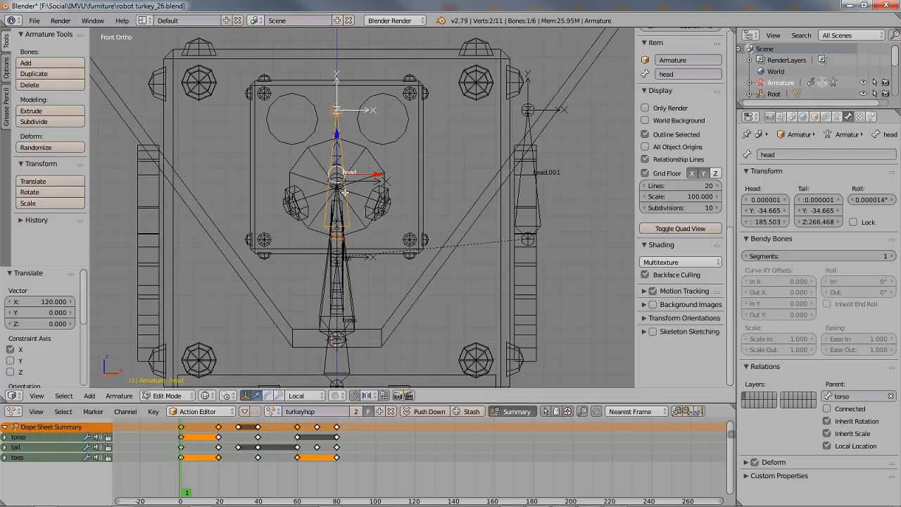
{"action": "key", "text": "shift+d"}
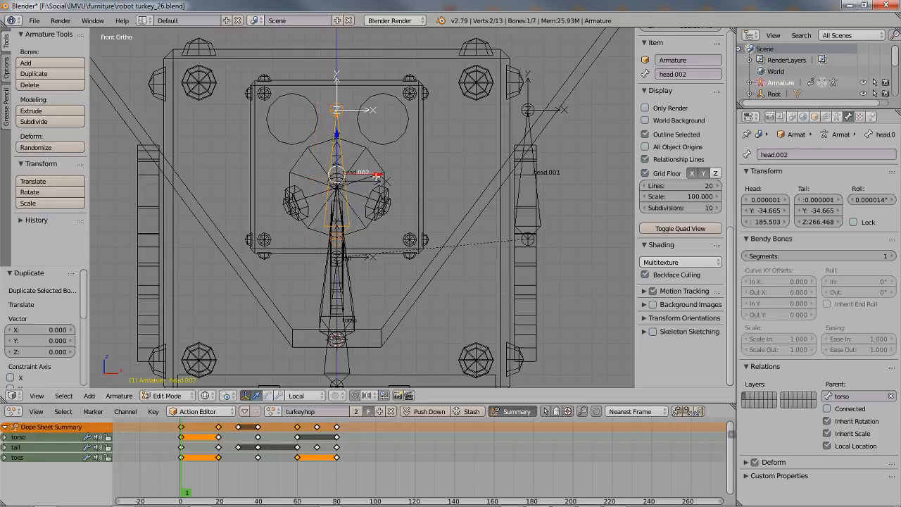
{"action": "key", "text": "x"}
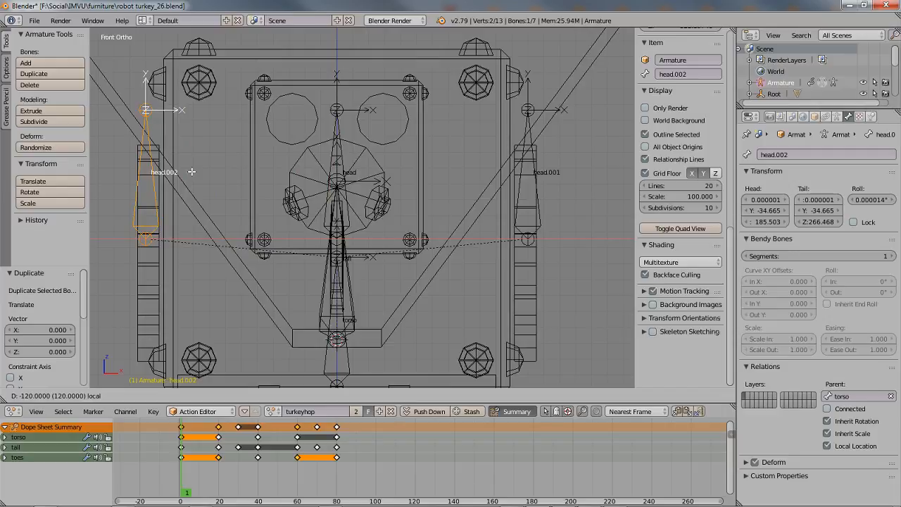
{"action": "key", "text": "Return"}
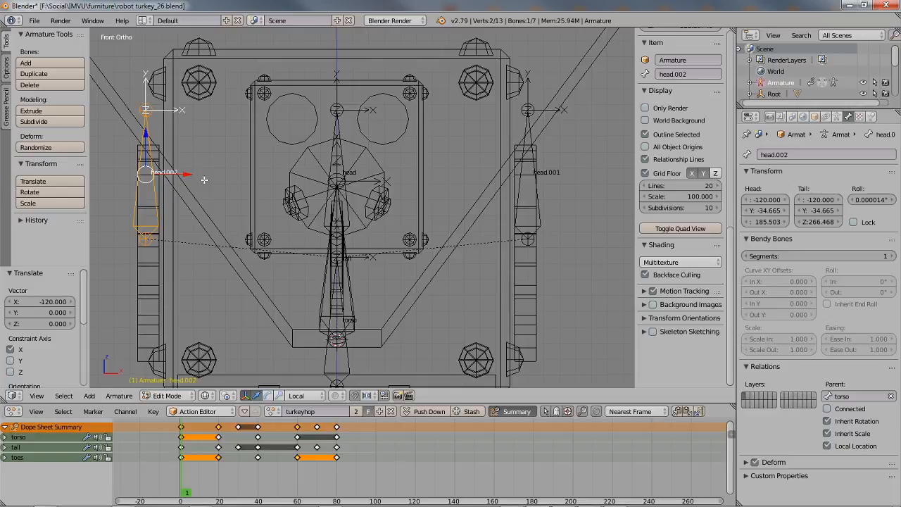
Rename the duplicated bone at X -120 as wing.R
{"action": "middle_click_drag", "start_coordinate": [202, 177], "coordinate": [439, 214]}
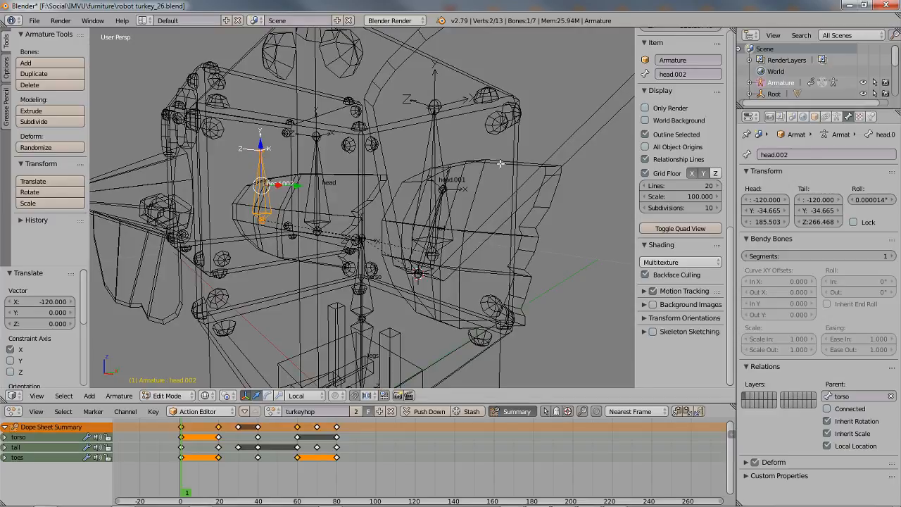
{"action": "middle_click_drag", "start_coordinate": [493, 185], "coordinate": [507, 198]}
{"action": "middle_click_drag", "start_coordinate": [520, 198], "coordinate": [519, 200]}
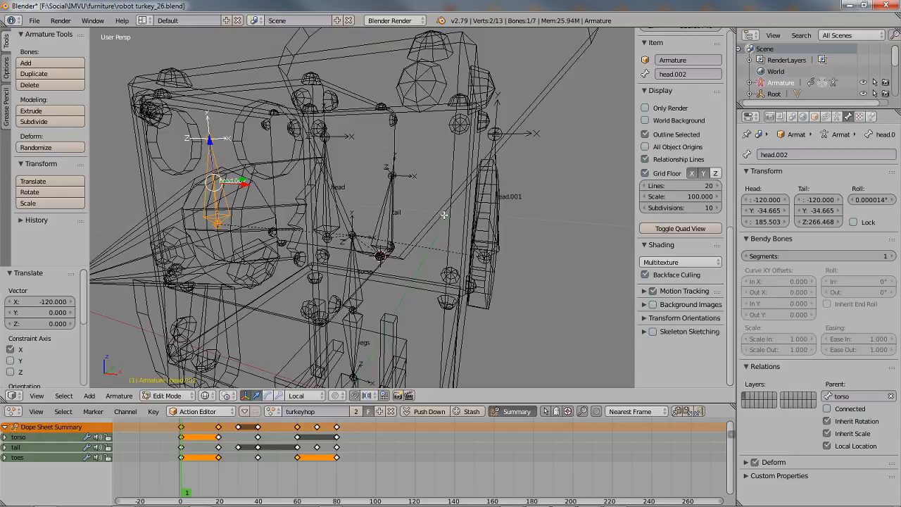
{"action": "key", "text": "KP_1"}
{"action": "key", "text": "KP_5"}
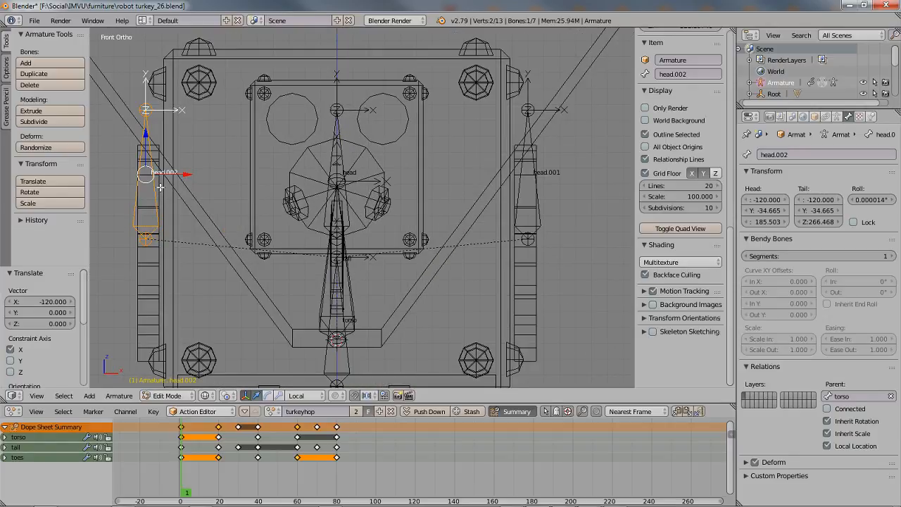
{"action": "key", "text": "KP_5"}
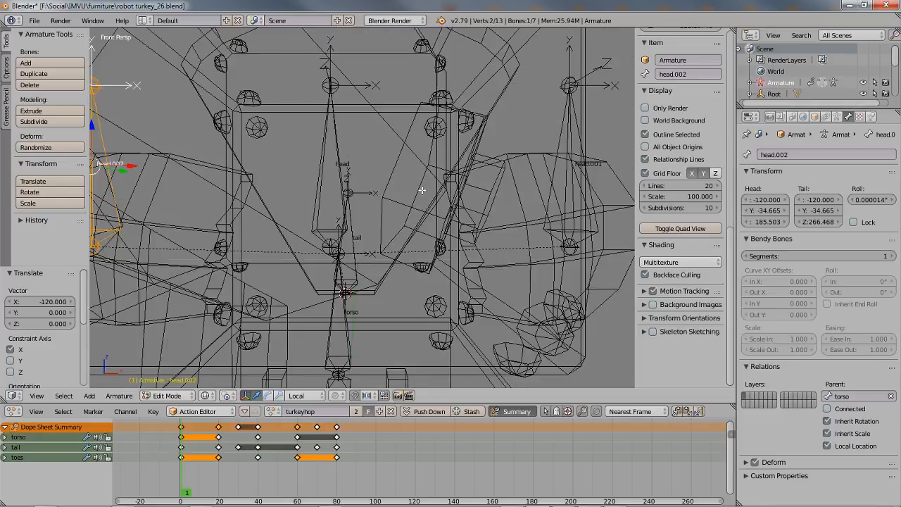
{"action": "middle_click_drag", "start_coordinate": [477, 194], "coordinate": [393, 210]}
{"action": "middle_click_drag", "start_coordinate": [335, 223], "coordinate": [352, 224]}
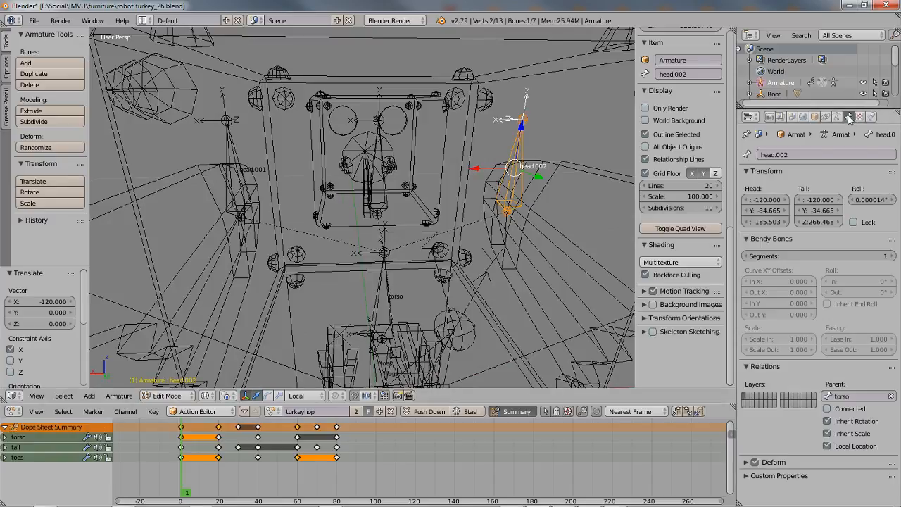
{"action": "left_click", "coordinate": [795, 154]}
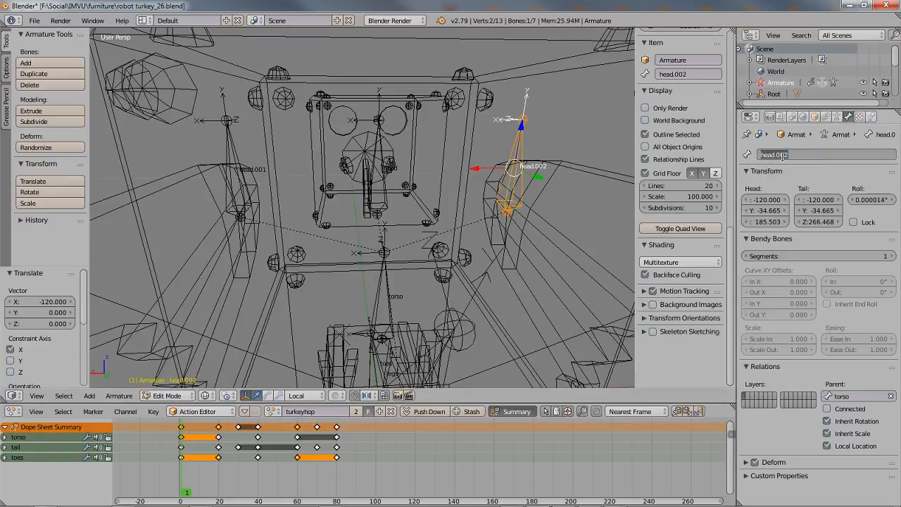
{"action": "type", "text": "wing.R"}
{"action": "key", "text": "Return"}
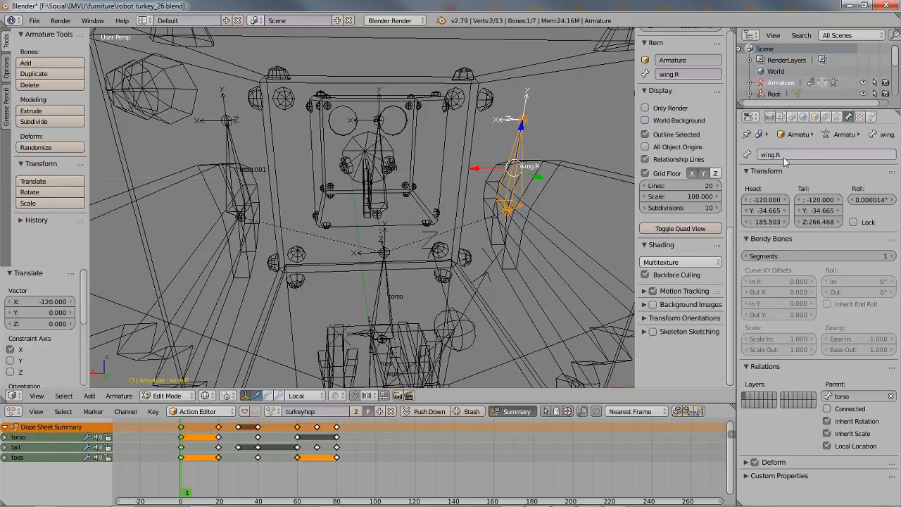
Select the other duplicated bone, at X 120, and rename it as wing.L
{"action": "right_click", "coordinate": [233, 157]}
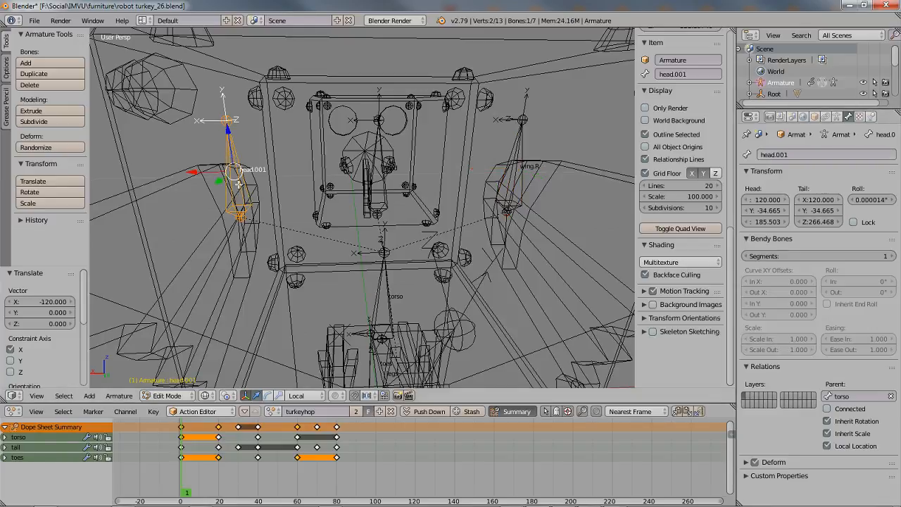
{"action": "left_click", "coordinate": [808, 154]}
{"action": "type", "text": "wing.L"}
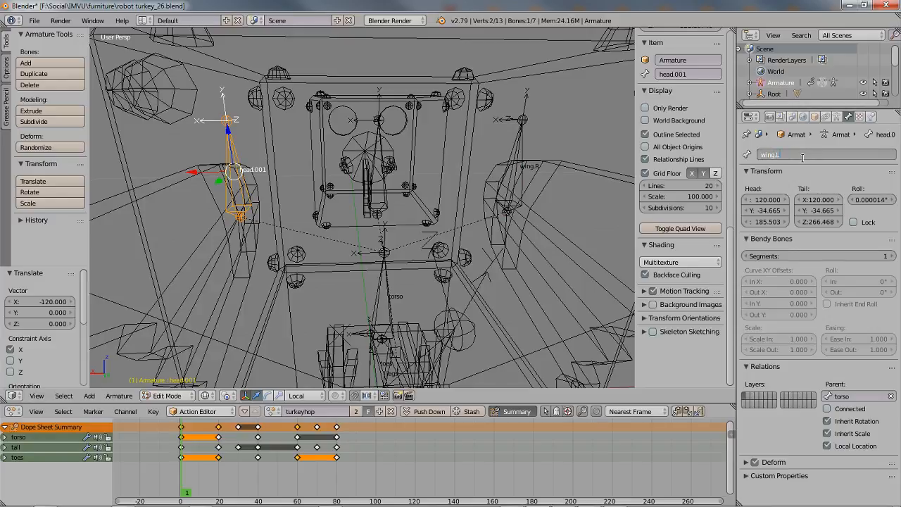
{"action": "key", "text": "Return"}
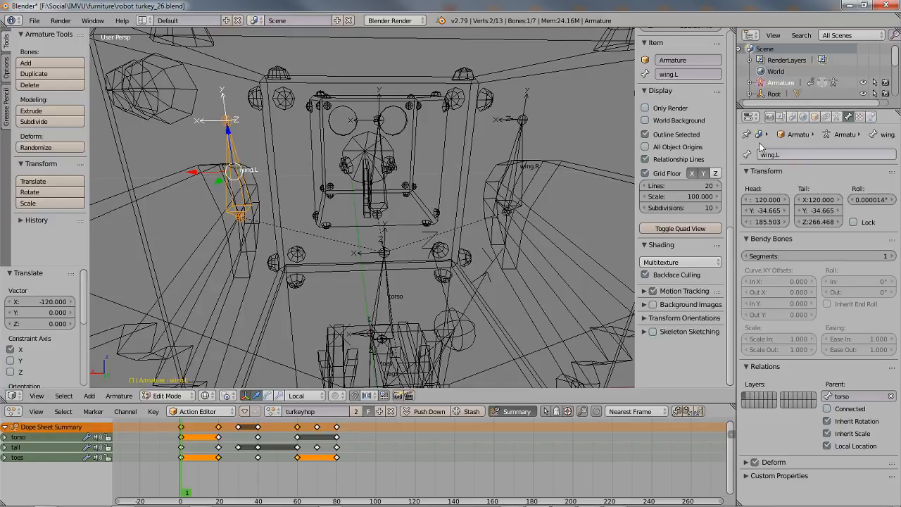
In Pose Mode, test-rotate the wing.L bone and the wing.R bone, cancelling each rotation
{"action": "scroll", "coordinate": [337, 227], "scroll_direction": "down", "scroll_amount": 1}
{"action": "middle_click_drag", "start_coordinate": [292, 230], "coordinate": [449, 225]}
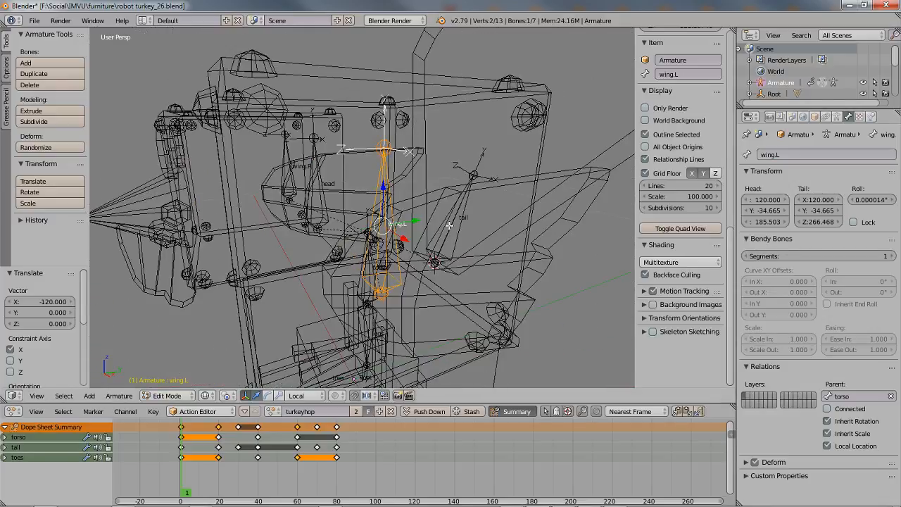
{"action": "key", "text": "ctrl+Tab"}
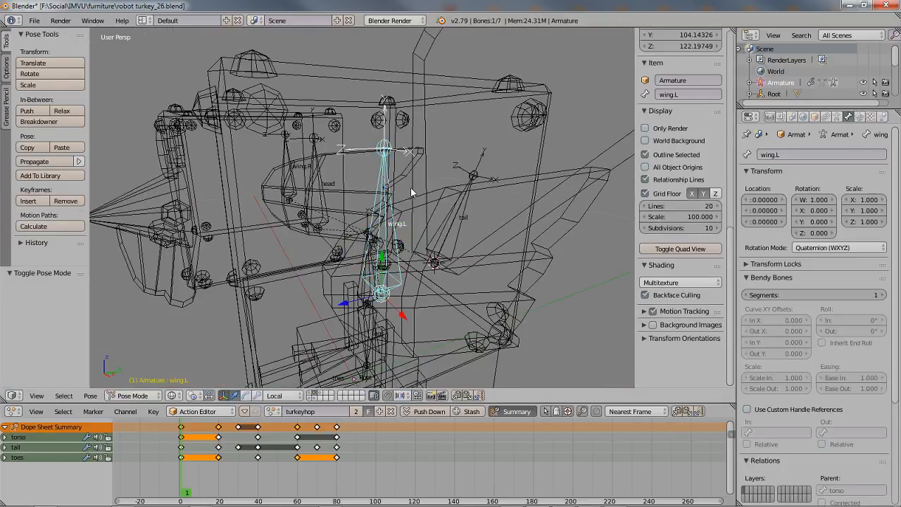
{"action": "key", "text": "r"}
{"action": "right_click", "coordinate": [331, 157]}
{"action": "middle_click_drag", "start_coordinate": [292, 175], "coordinate": [313, 178]}
{"action": "right_click", "coordinate": [258, 167]}
{"action": "key", "text": "r"}
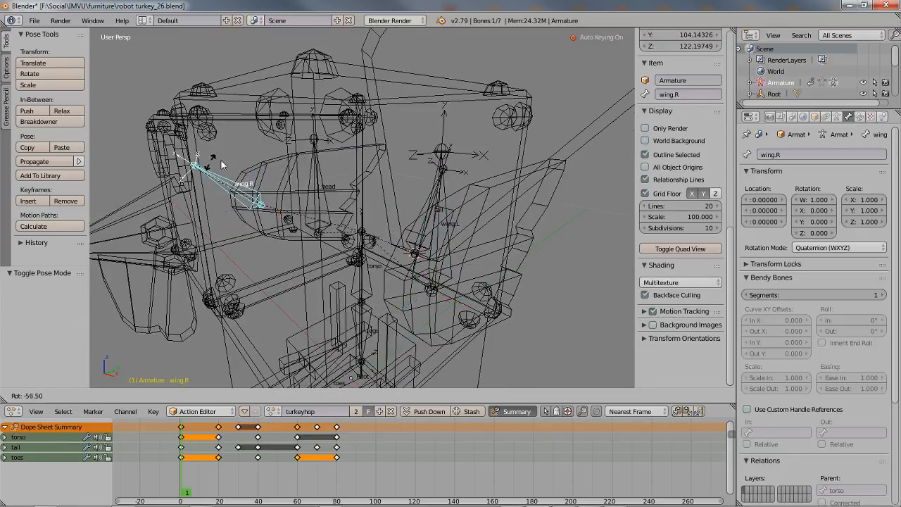
{"action": "right_click", "coordinate": [250, 163]}
{"action": "middle_click_drag", "start_coordinate": [251, 163], "coordinate": [315, 160]}
{"action": "scroll", "coordinate": [316, 156], "scroll_direction": "up", "scroll_amount": 3}
{"action": "middle_click_drag", "start_coordinate": [342, 198], "coordinate": [332, 197]}
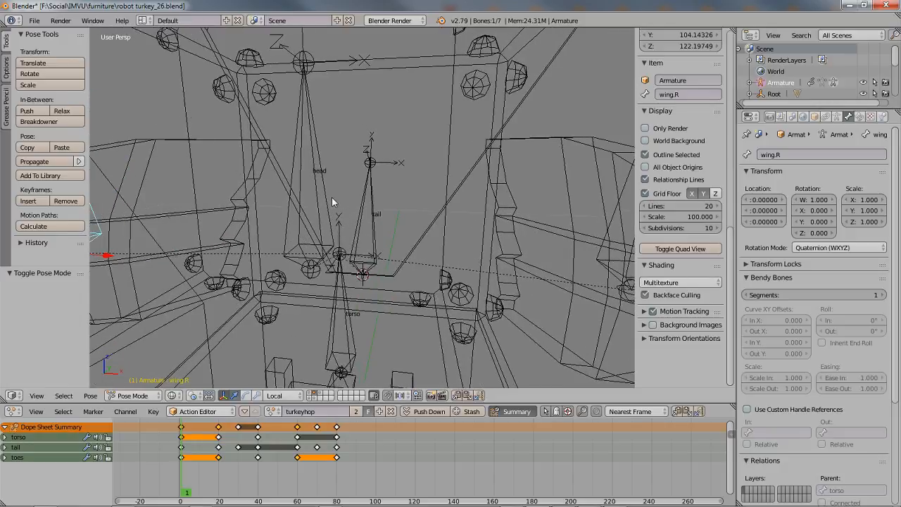
{"action": "middle_click_drag", "start_coordinate": [372, 225], "coordinate": [350, 190]}
{"action": "key", "text": "Tab"}
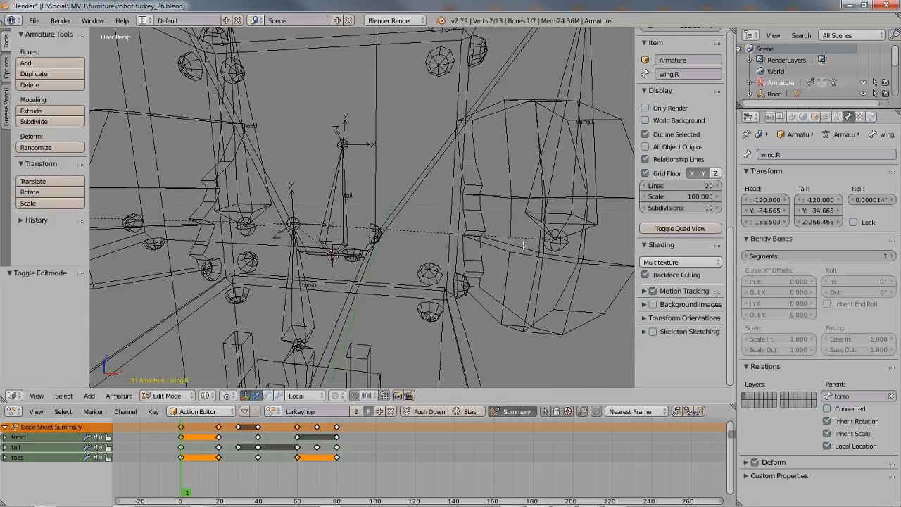
{"action": "right_click", "coordinate": [548, 205]}
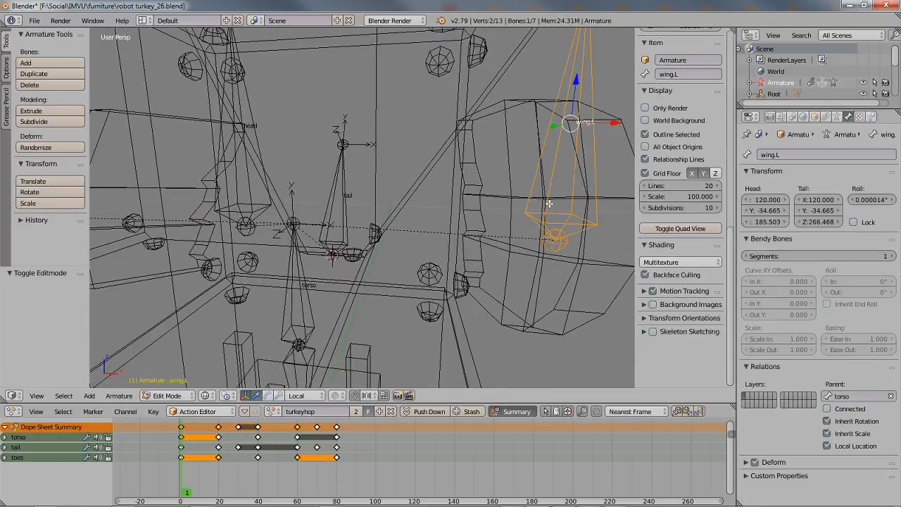
{"action": "key", "text": "g"}
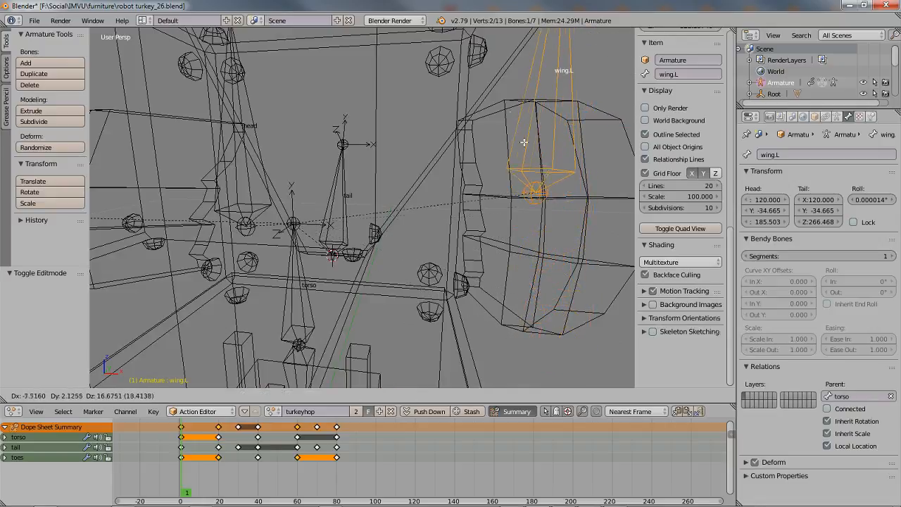
{"action": "key", "text": "Escape"}
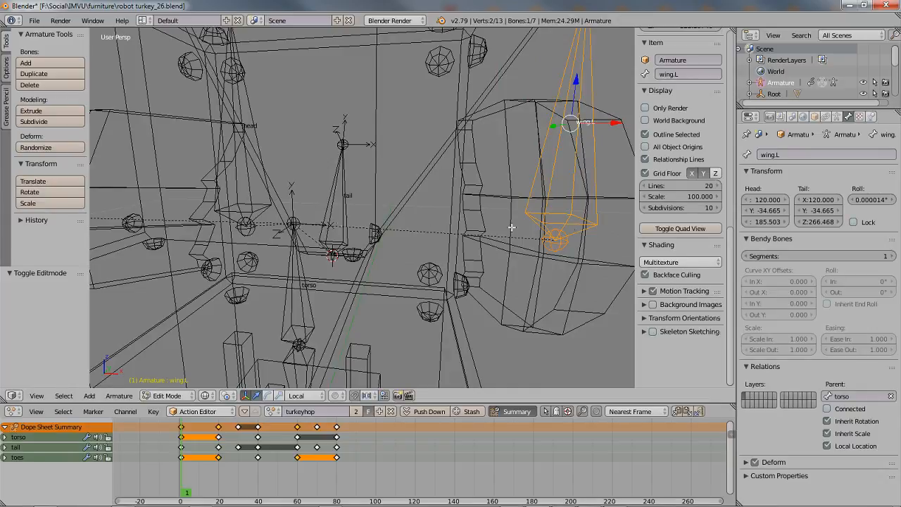
{"action": "middle_click_drag", "start_coordinate": [418, 244], "coordinate": [379, 243]}
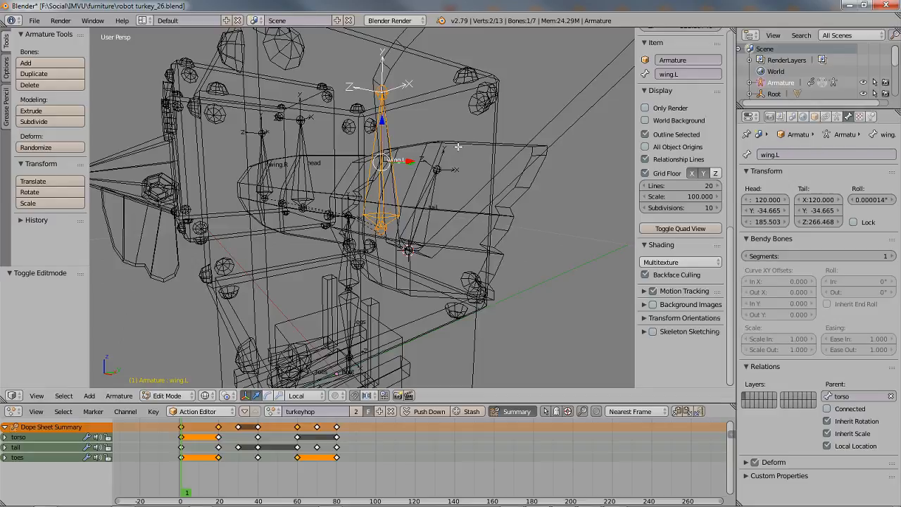
{"action": "key", "text": "ctrl+Tab"}
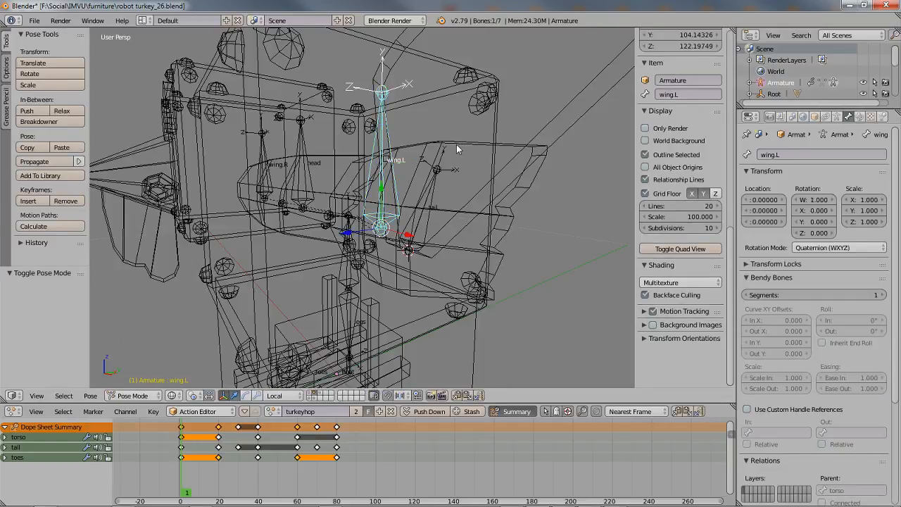
Select the turkey mesh and enter Edit Mode with nothing in the mesh selected
{"action": "right_click", "coordinate": [456, 145]}
{"action": "middle_click_drag", "start_coordinate": [439, 179], "coordinate": [410, 203]}
{"action": "key", "text": "Tab"}
{"action": "key", "text": "a"}
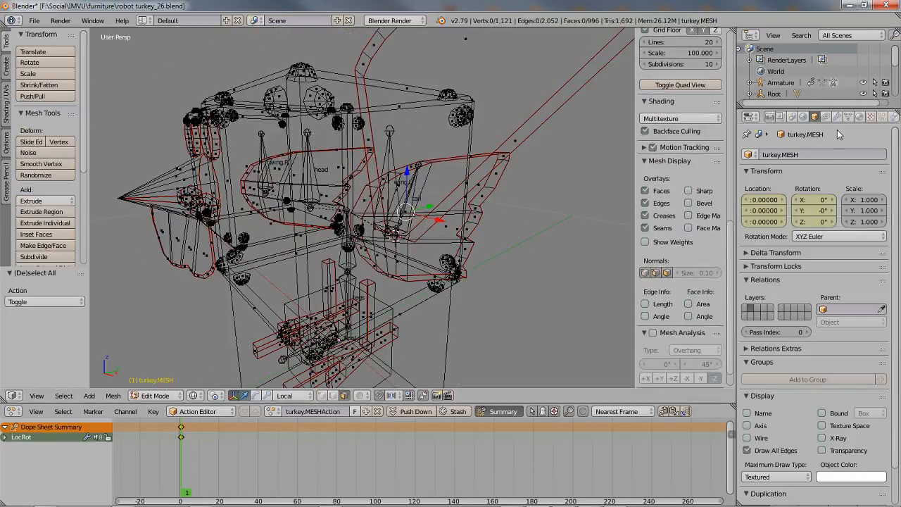
Check which faces belong to the mesh's wings vertex group by selecting its vertices, and deselect them again
{"action": "left_click", "coordinate": [848, 116]}
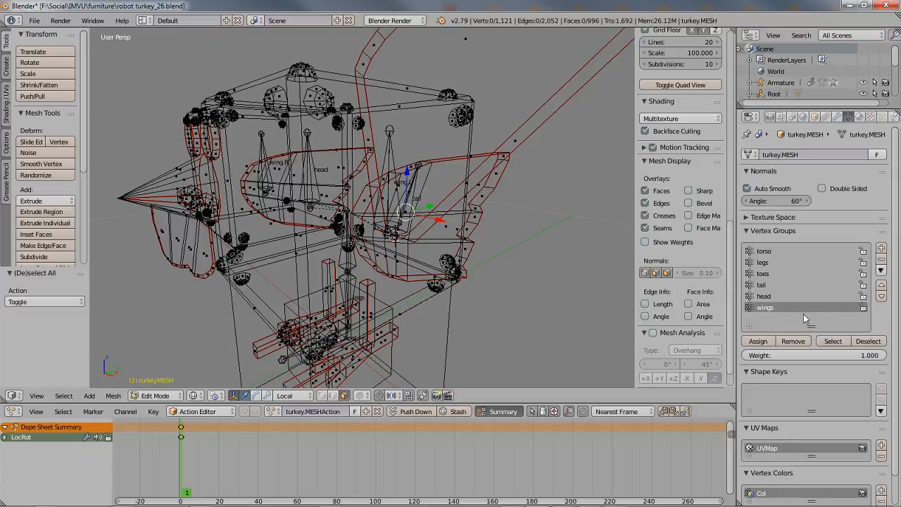
{"action": "left_click", "coordinate": [833, 341]}
{"action": "scroll", "coordinate": [679, 211], "scroll_direction": "up", "scroll_amount": 4}
{"action": "middle_click_drag", "start_coordinate": [548, 211], "coordinate": [472, 211]}
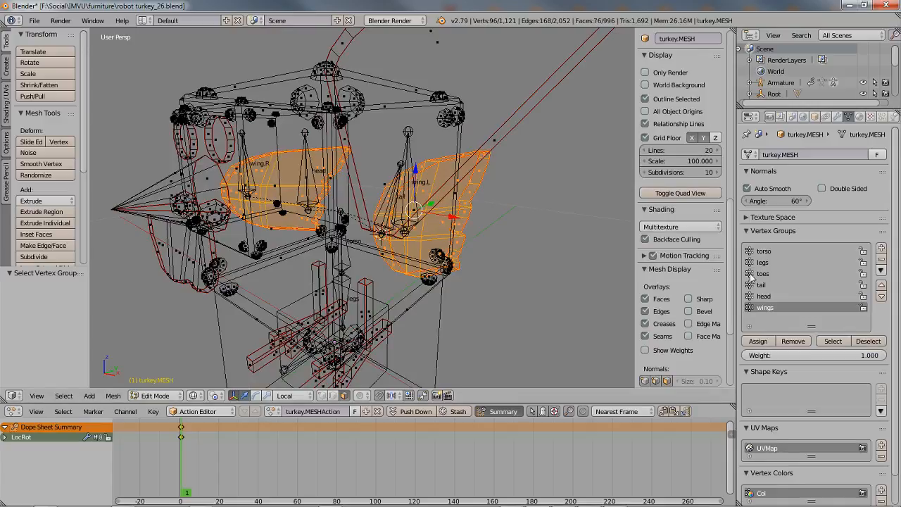
{"action": "left_click", "coordinate": [867, 342]}
Rename the wings vertex group as wings.R
{"action": "double_click", "coordinate": [799, 308]}
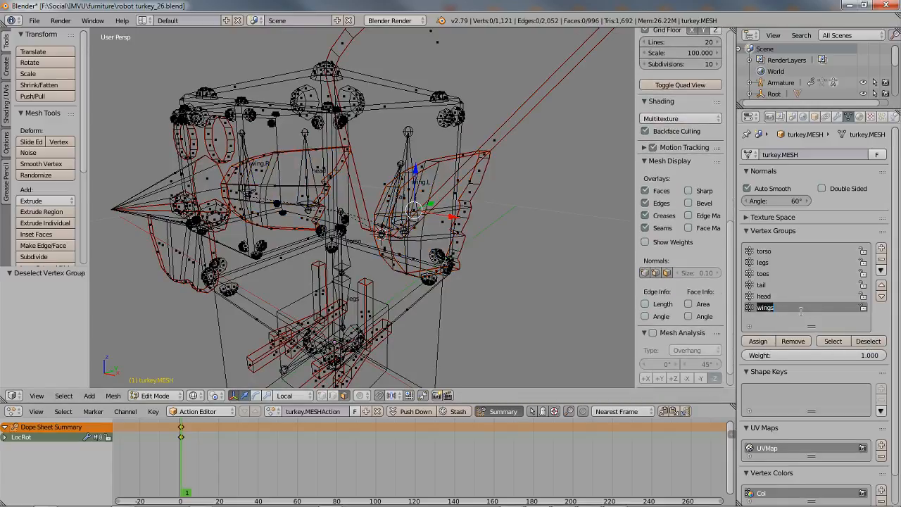
{"action": "type", "text": "win"}
Return to the armature and test-rotate both wing bones to see whether the wing mesh follows, cancelling each rotation
{"action": "middle_click_drag", "start_coordinate": [383, 214], "coordinate": [372, 197]}
{"action": "key", "text": "Tab"}
{"action": "right_click", "coordinate": [420, 155]}
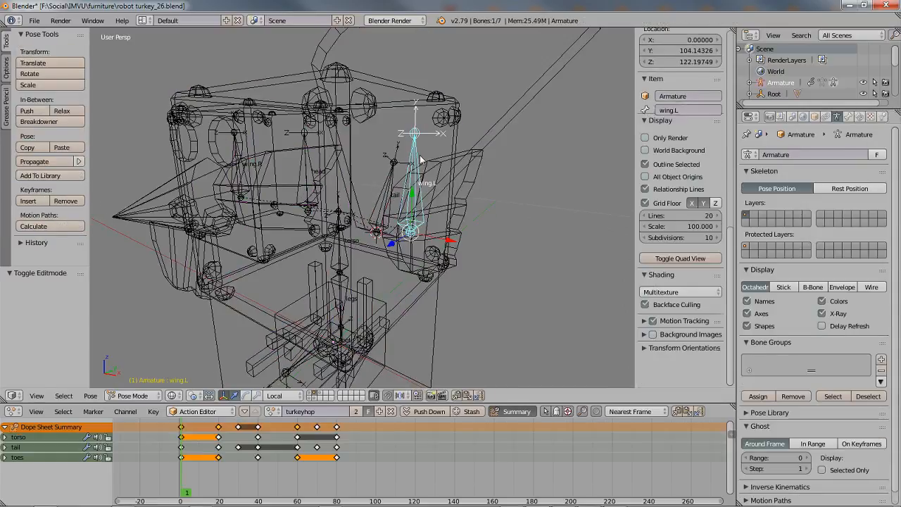
{"action": "key", "text": "r"}
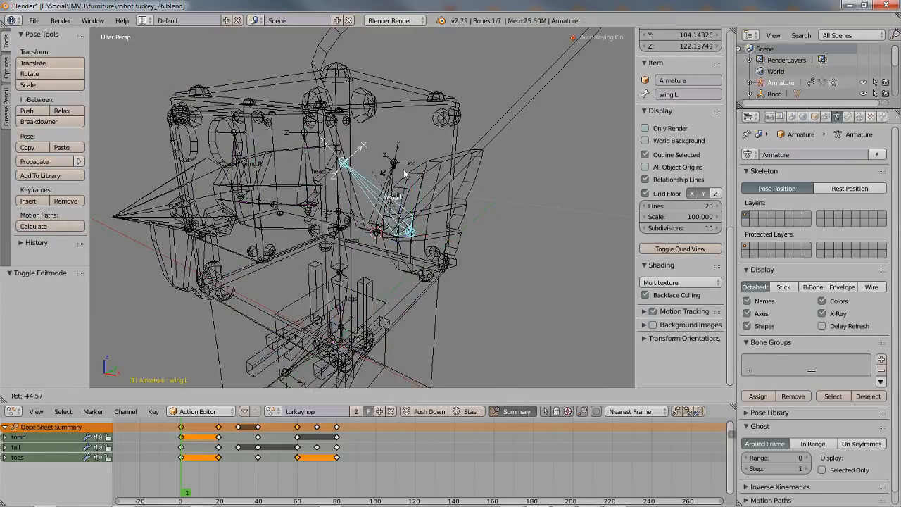
{"action": "right_click", "coordinate": [470, 176]}
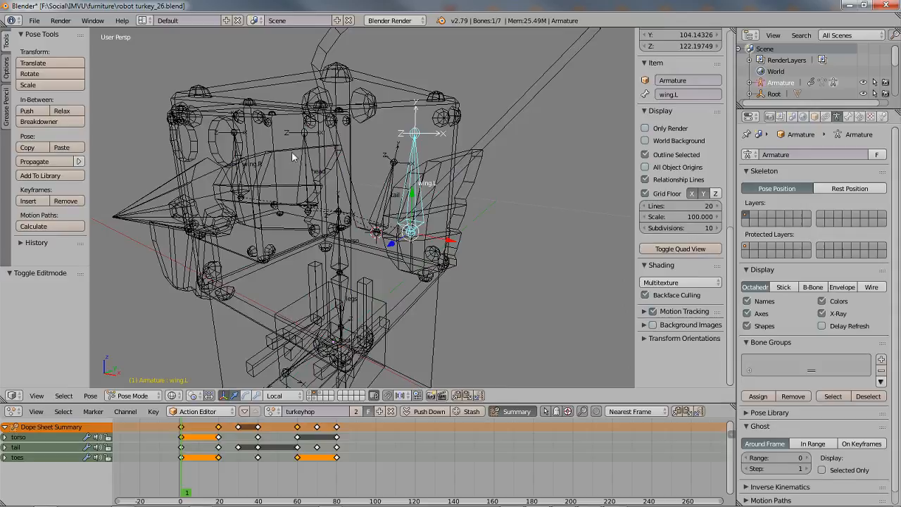
{"action": "right_click", "coordinate": [240, 164]}
{"action": "key", "text": "r"}
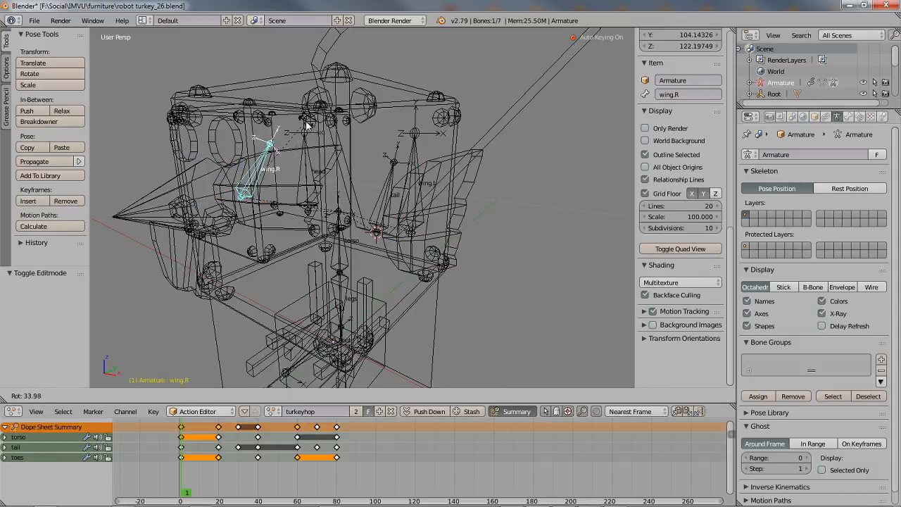
{"action": "right_click", "coordinate": [306, 129]}
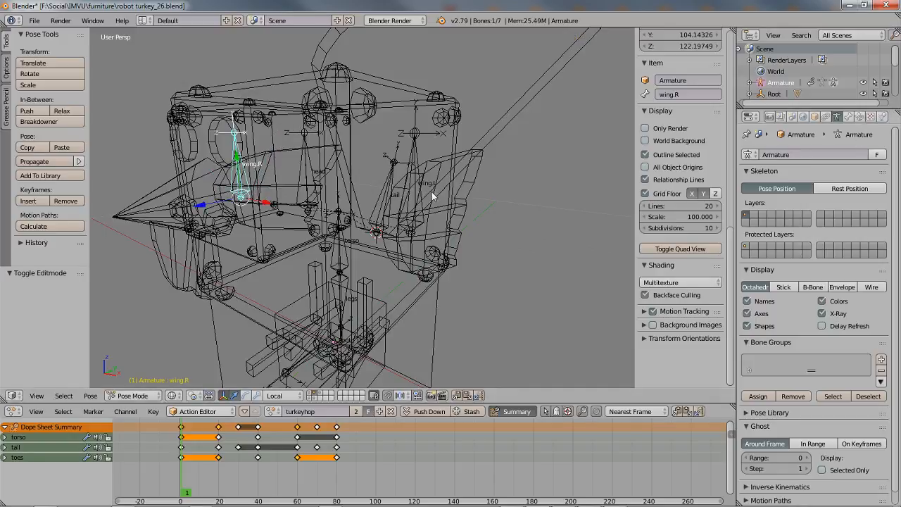
Go back to editing the turkey mesh and rename the wings.R vertex group as wing.R, matching the bone name
{"action": "key", "text": "Tab"}
{"action": "key", "text": "Tab"}
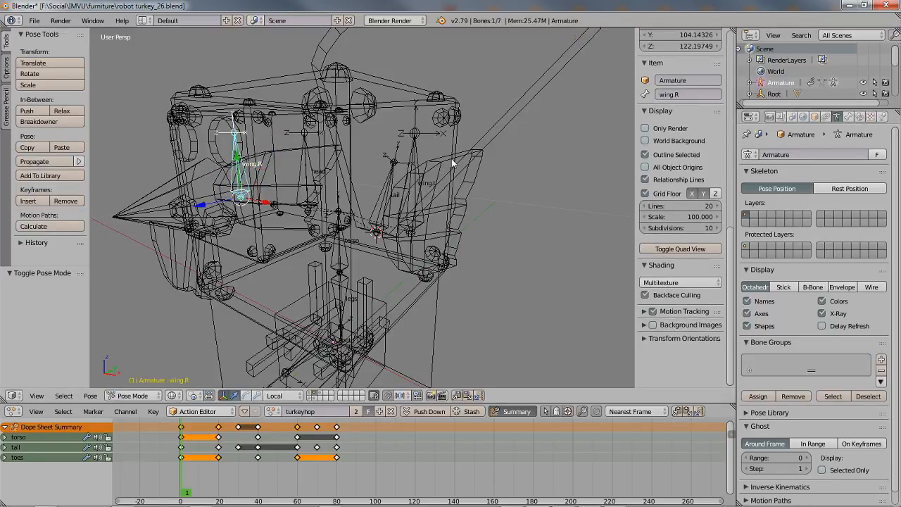
{"action": "right_click", "coordinate": [451, 160]}
{"action": "key", "text": "Tab"}
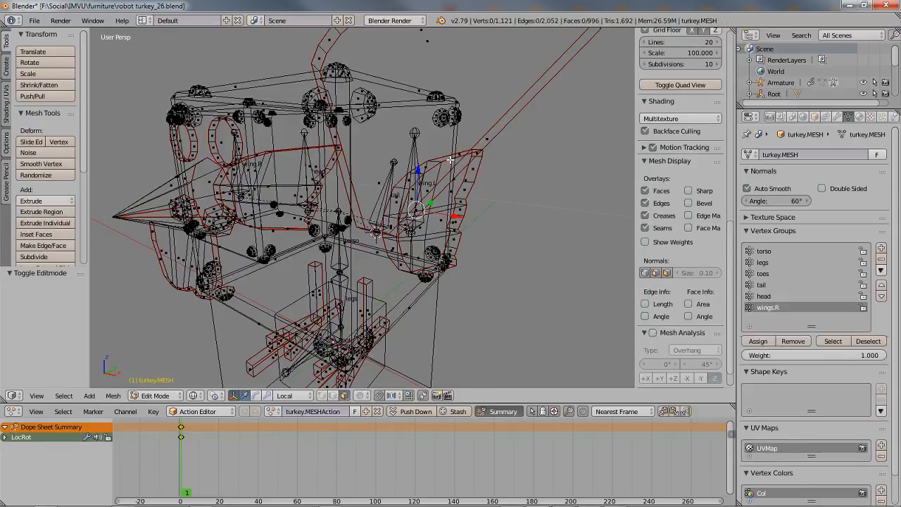
{"action": "double_click", "coordinate": [769, 307]}
{"action": "left_click", "coordinate": [772, 305]}
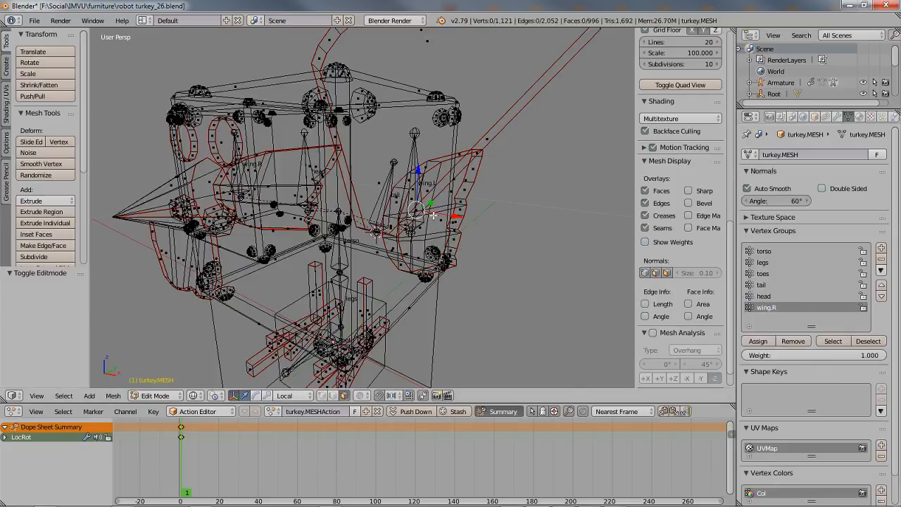
Test-rotate the wing.R bone in Pose Mode to check which wing geometry it now moves
{"action": "key", "text": "Tab"}
{"action": "right_click", "coordinate": [246, 168]}
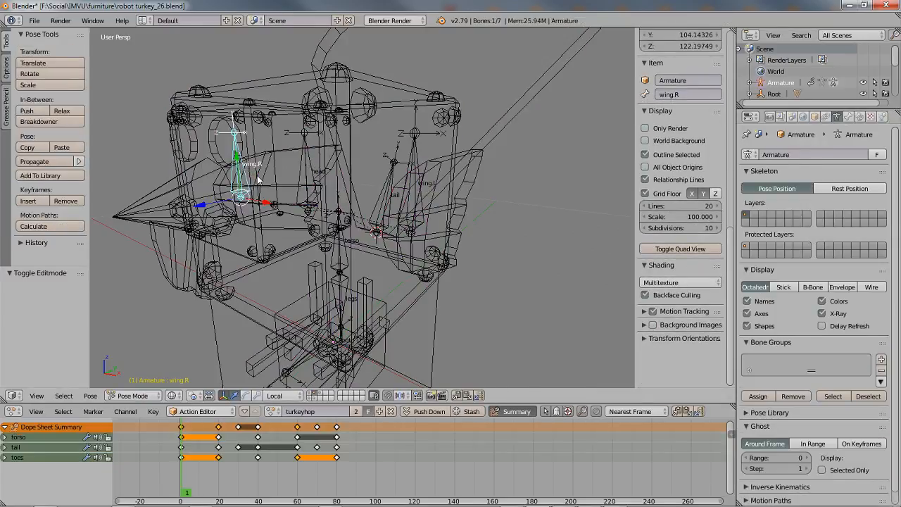
{"action": "key", "text": "r"}
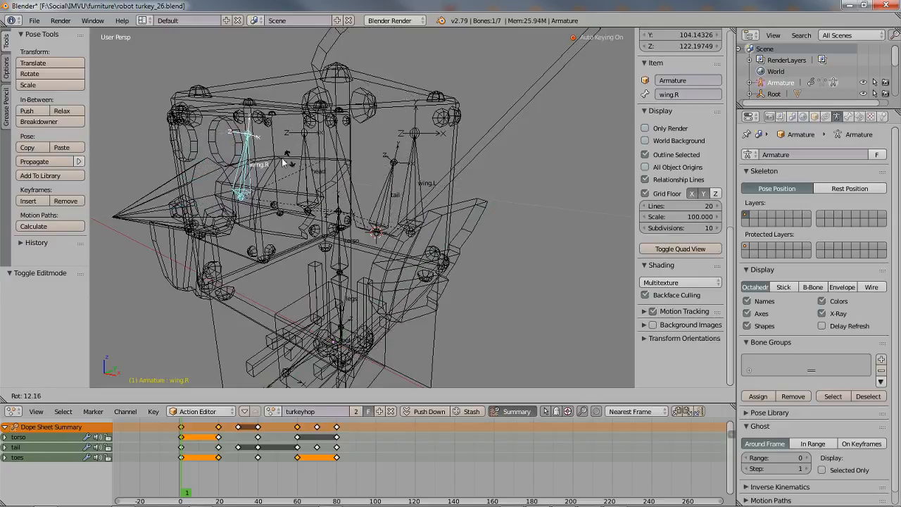
{"action": "left_click", "coordinate": [273, 178]}
{"action": "middle_click_drag", "start_coordinate": [273, 178], "coordinate": [472, 237]}
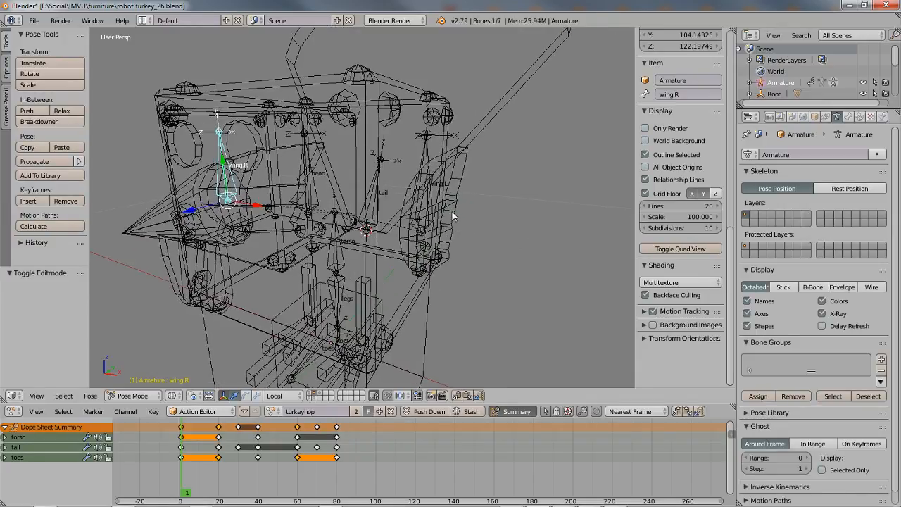
Edit the turkey mesh again and add a new vertex group below wing.R
{"action": "right_click", "coordinate": [452, 211]}
{"action": "key", "text": "Tab"}
{"action": "middle_click_drag", "start_coordinate": [409, 243], "coordinate": [464, 250]}
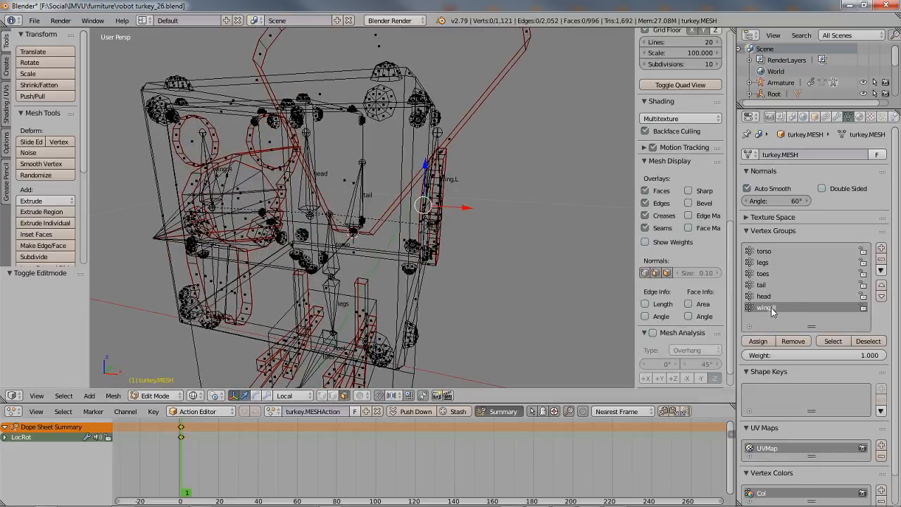
{"action": "left_click", "coordinate": [880, 271]}
{"action": "left_click", "coordinate": [881, 248]}
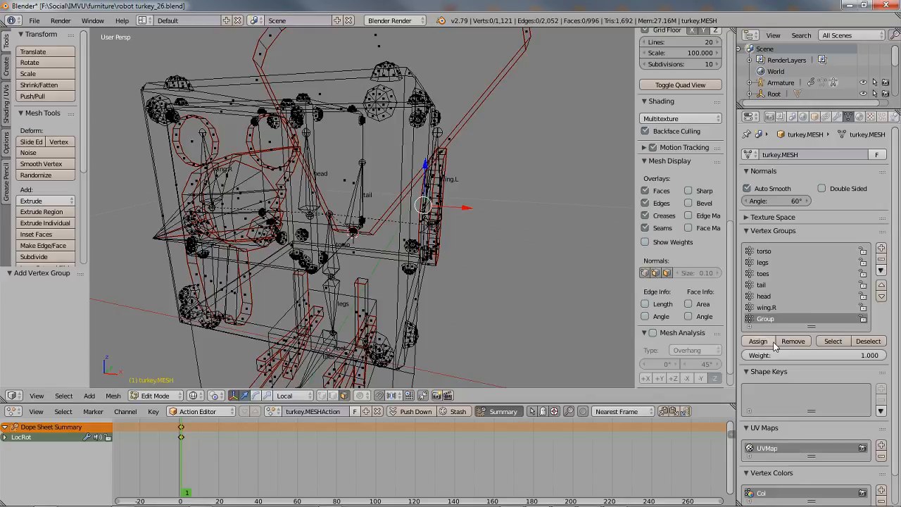
Switch to solid shading and select the linked rim faces of the wing beside the wing.L bone
{"action": "middle_click_drag", "start_coordinate": [436, 204], "coordinate": [372, 201]}
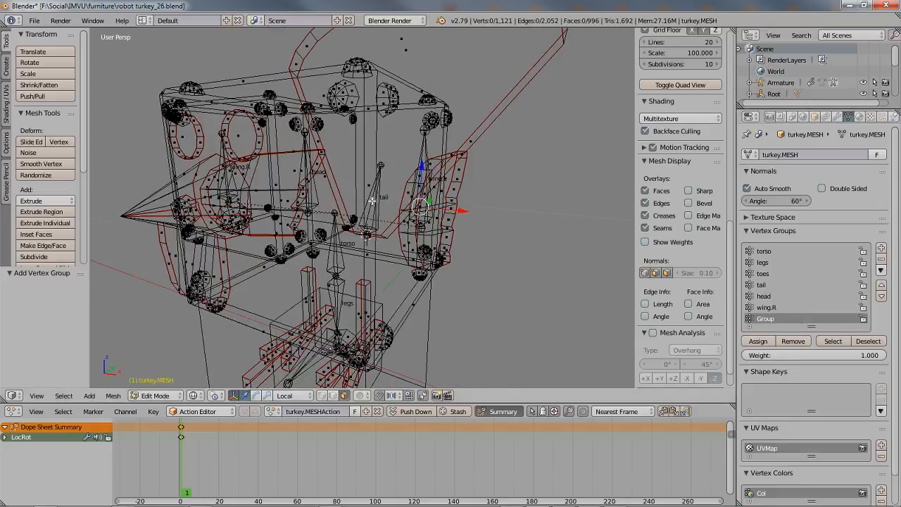
{"action": "scroll", "coordinate": [457, 202], "scroll_direction": "up", "scroll_amount": 3}
{"action": "right_click", "coordinate": [458, 163], "text": "alt"}
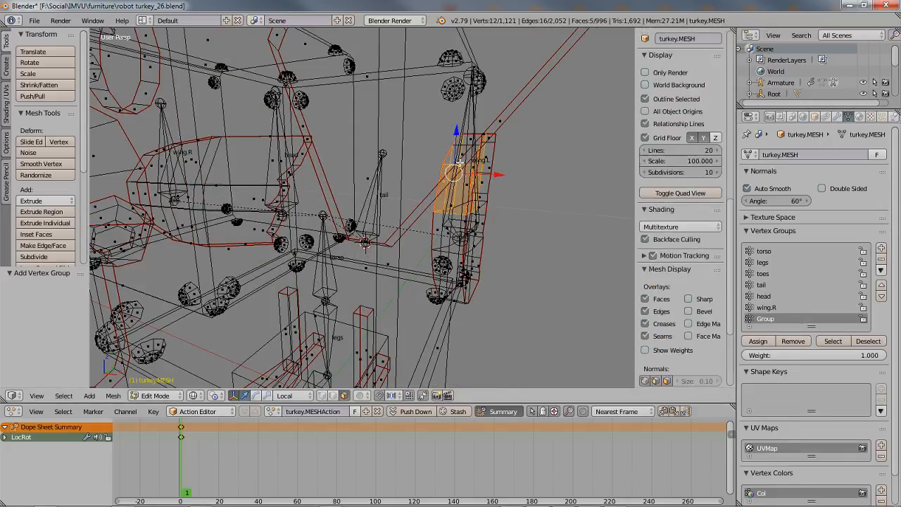
{"action": "key", "text": "z"}
{"action": "key", "text": "ctrl+l"}
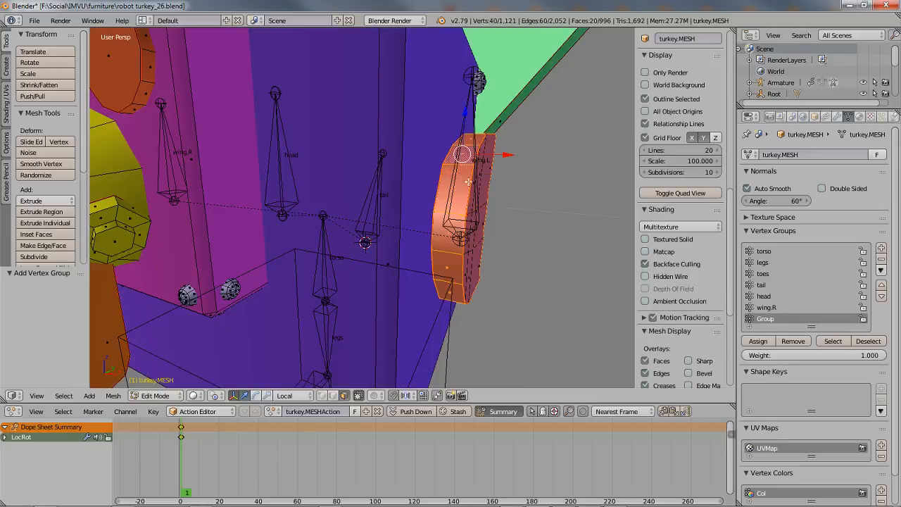
Add the outer side faces of the wing.L wing to the selection with Circle Select
{"action": "middle_click_drag", "start_coordinate": [487, 246], "coordinate": [438, 239]}
{"action": "key", "text": "c"}
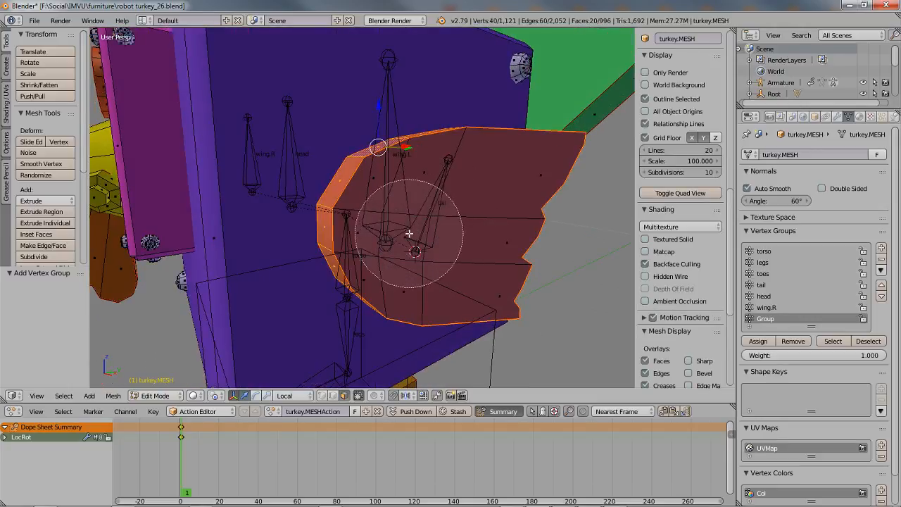
{"action": "left_click", "coordinate": [411, 230]}
{"action": "right_click", "coordinate": [409, 228]}
Try to add the inner side faces of the wing.L wing to the selection with Circle Select in solid shading
{"action": "mouse_move", "coordinate": [329, 223]}
{"action": "middle_mouse_down"}
{"action": "mouse_move", "coordinate": [489, 236]}
{"action": "mouse_move", "coordinate": [382, 227]}
{"action": "mouse_move", "coordinate": [362, 250]}
{"action": "middle_mouse_up"}
{"action": "scroll", "coordinate": [432, 235], "scroll_direction": "up", "scroll_amount": 3}
{"action": "key", "text": "c"}
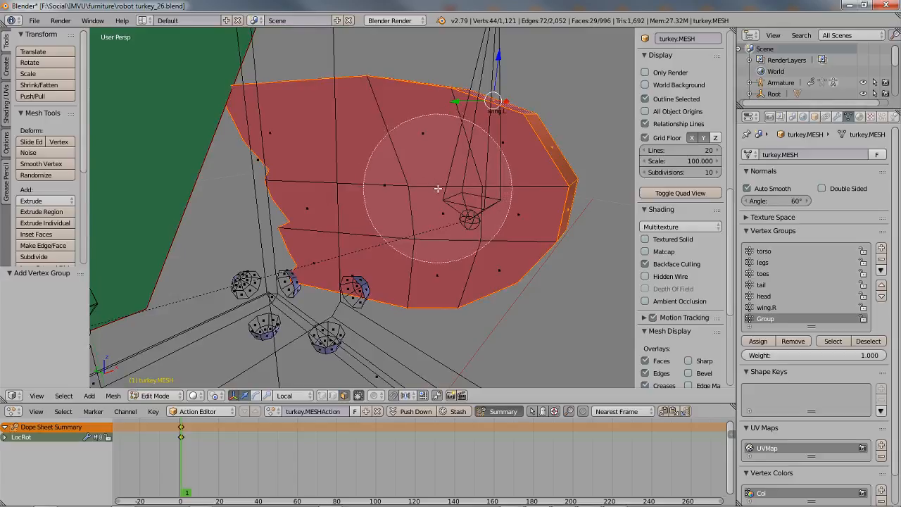
{"action": "left_click", "coordinate": [437, 198]}
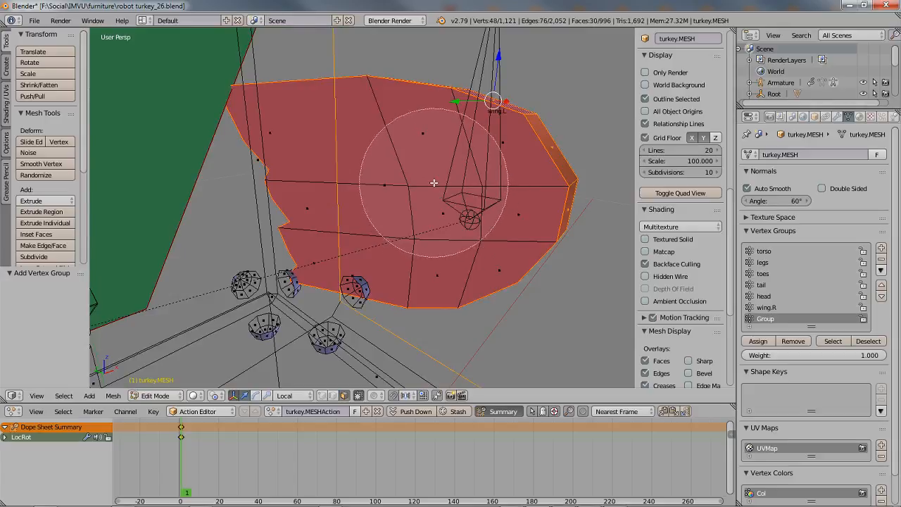
{"action": "key", "text": "Escape"}
{"action": "mouse_move", "coordinate": [417, 151]}
{"action": "middle_mouse_down"}
{"action": "mouse_move", "coordinate": [456, 210]}
{"action": "mouse_move", "coordinate": [426, 219]}
{"action": "mouse_move", "coordinate": [467, 225]}
{"action": "middle_mouse_up"}
{"action": "key", "text": "c"}
{"action": "left_click", "coordinate": [504, 235]}
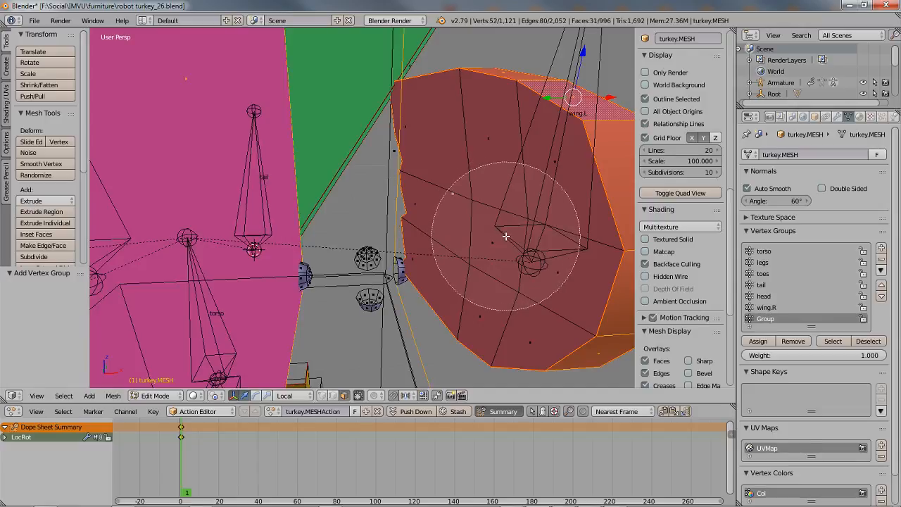
{"action": "key", "text": "Escape"}
{"action": "middle_click_drag", "start_coordinate": [516, 237], "coordinate": [491, 232]}
{"action": "key", "text": "c"}
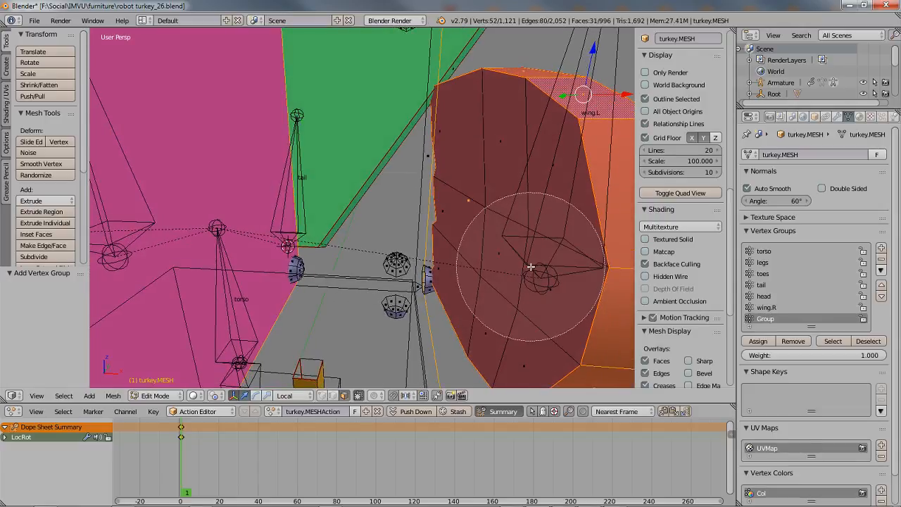
{"action": "key", "text": "Escape"}
Deselect the stray torso face, switch to wireframe and select the remaining faces of the wing.L wing with Circle Select
{"action": "mouse_move", "coordinate": [530, 266]}
{"action": "middle_mouse_down"}
{"action": "mouse_move", "coordinate": [459, 238]}
{"action": "mouse_move", "coordinate": [547, 229]}
{"action": "mouse_move", "coordinate": [513, 242]}
{"action": "mouse_move", "coordinate": [483, 229]}
{"action": "middle_mouse_up"}
{"action": "right_click", "coordinate": [511, 242], "text": "shift"}
{"action": "key", "text": "z"}
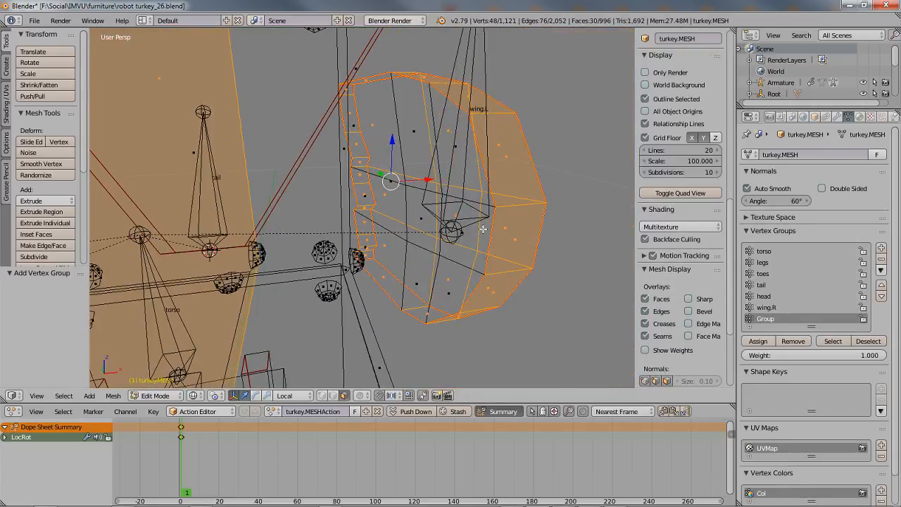
{"action": "scroll", "coordinate": [483, 228], "scroll_direction": "up", "scroll_amount": 1}
{"action": "key", "text": "c"}
{"action": "mouse_move", "coordinate": [436, 204]}
{"action": "left_mouse_down"}
{"action": "mouse_move", "coordinate": [415, 176]}
{"action": "mouse_move", "coordinate": [443, 165]}
{"action": "mouse_move", "coordinate": [439, 274]}
{"action": "mouse_move", "coordinate": [451, 278]}
{"action": "mouse_move", "coordinate": [429, 274]}
{"action": "mouse_move", "coordinate": [422, 210]}
{"action": "mouse_move", "coordinate": [397, 168]}
{"action": "mouse_move", "coordinate": [373, 81]}
{"action": "mouse_move", "coordinate": [419, 253]}
{"action": "mouse_move", "coordinate": [455, 280]}
{"action": "mouse_move", "coordinate": [529, 300]}
{"action": "left_mouse_up"}
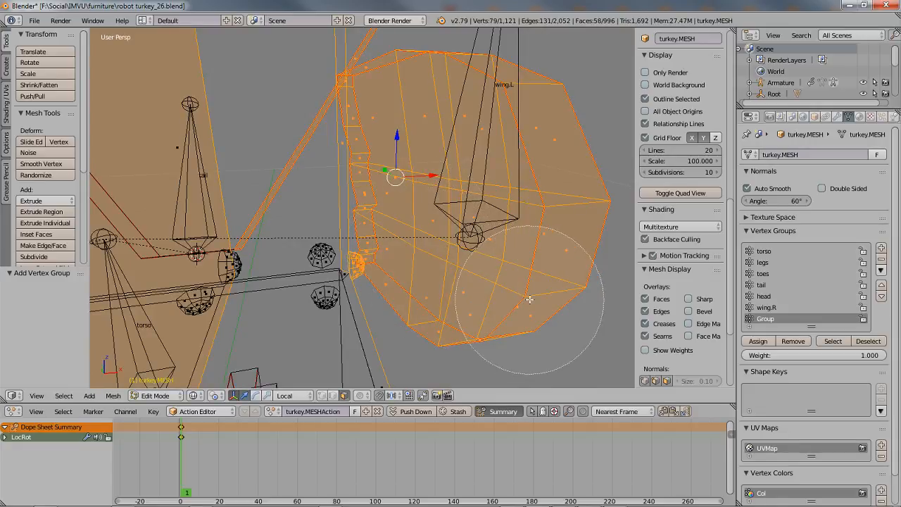
{"action": "right_click", "coordinate": [295, 155]}
Deselect the stray torso side and tail faces that were caught along with the wing.L wing
{"action": "scroll", "coordinate": [297, 162], "scroll_direction": "down", "scroll_amount": 5}
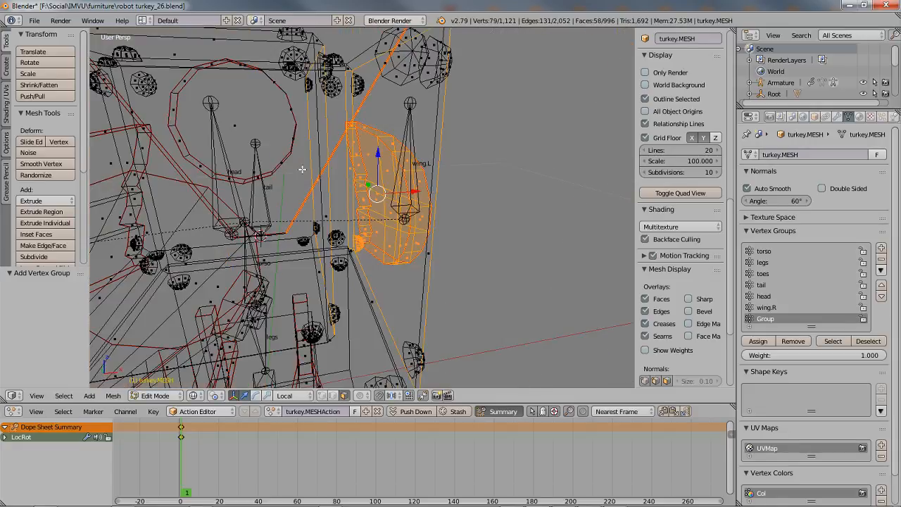
{"action": "middle_click_drag", "start_coordinate": [336, 179], "coordinate": [282, 189]}
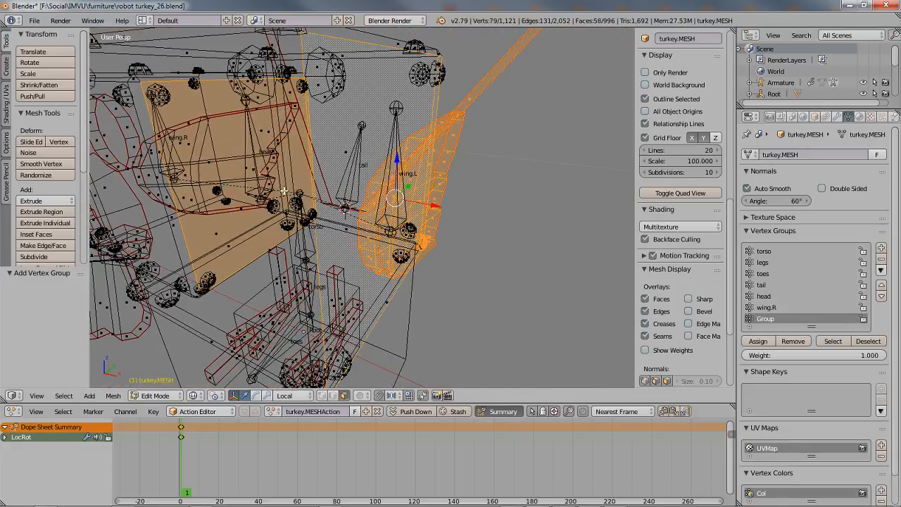
{"action": "key", "text": "c"}
{"action": "middle_click", "coordinate": [257, 176]}
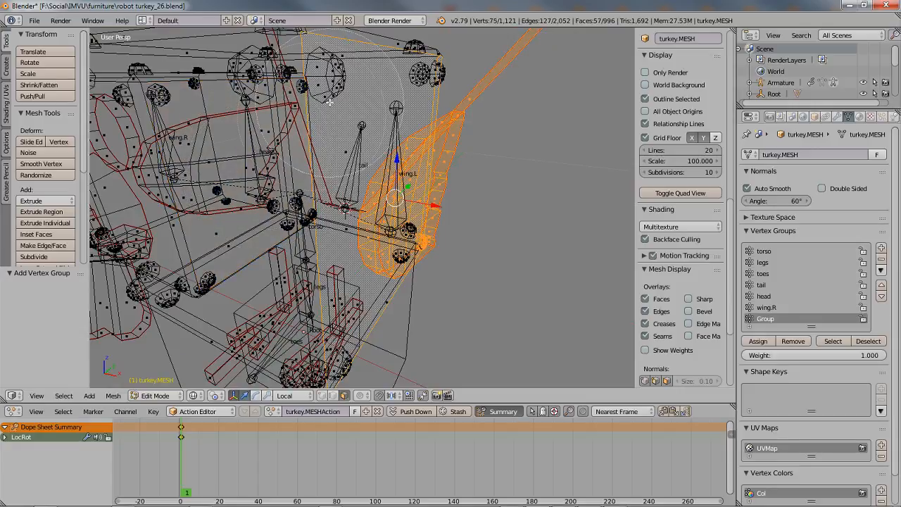
{"action": "middle_click_drag", "start_coordinate": [513, 70], "coordinate": [532, 70]}
{"action": "right_click", "coordinate": [532, 70]}
{"action": "mouse_move", "coordinate": [506, 182]}
{"action": "middle_mouse_down"}
{"action": "mouse_move", "coordinate": [397, 210]}
{"action": "mouse_move", "coordinate": [451, 211]}
{"action": "middle_mouse_up"}
{"action": "key", "text": "z"}
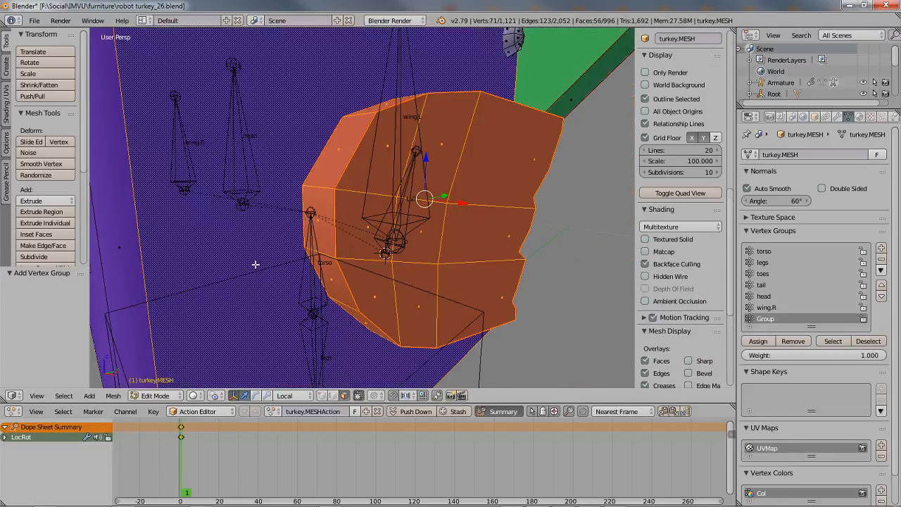
{"action": "right_click", "coordinate": [255, 263], "text": "shift"}
Deselect the stray torso corner rivet near the wing.L wing with Circle Select in wireframe
{"action": "mouse_move", "coordinate": [368, 288]}
{"action": "middle_mouse_down"}
{"action": "mouse_move", "coordinate": [282, 261]}
{"action": "mouse_move", "coordinate": [302, 162]}
{"action": "mouse_move", "coordinate": [377, 252]}
{"action": "middle_mouse_up"}
{"action": "key", "text": "z"}
{"action": "scroll", "coordinate": [377, 252], "scroll_direction": "up", "scroll_amount": 2}
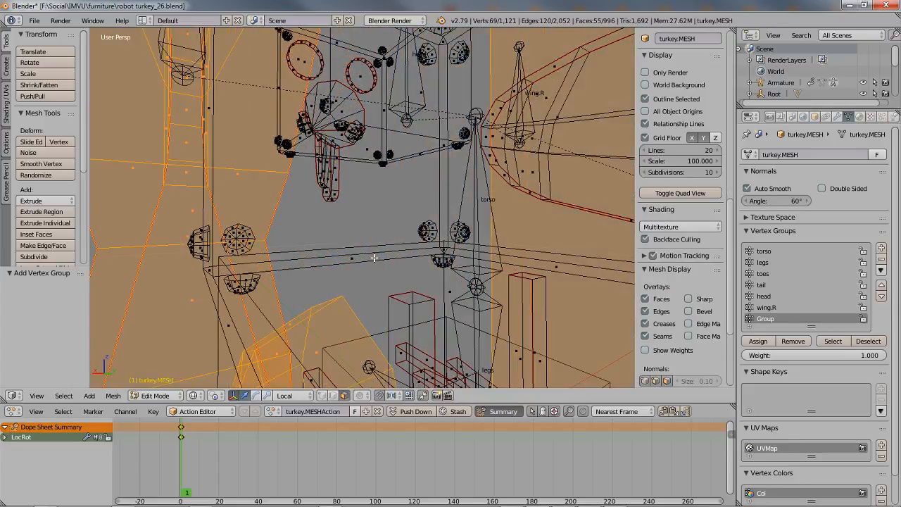
{"action": "scroll", "coordinate": [375, 248], "scroll_direction": "up", "scroll_amount": 2}
{"action": "scroll", "coordinate": [375, 258], "scroll_direction": "down", "scroll_amount": 1}
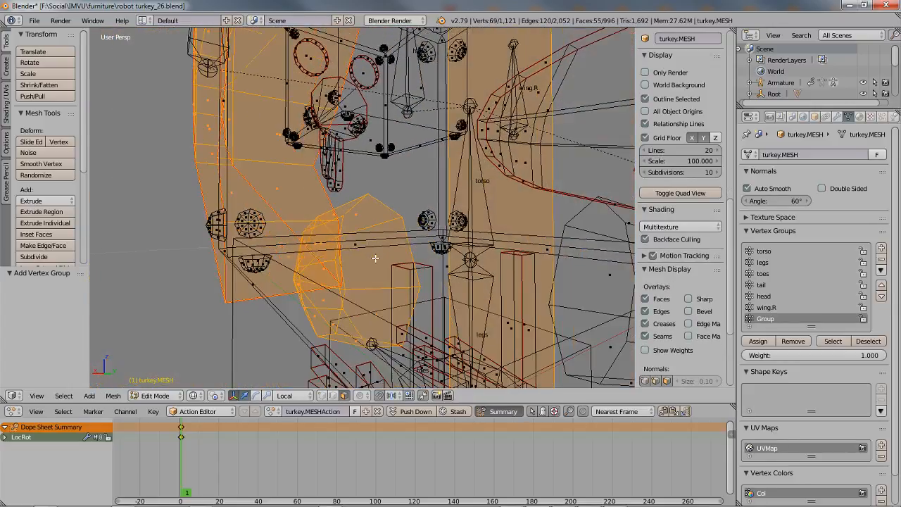
{"action": "key", "text": "c"}
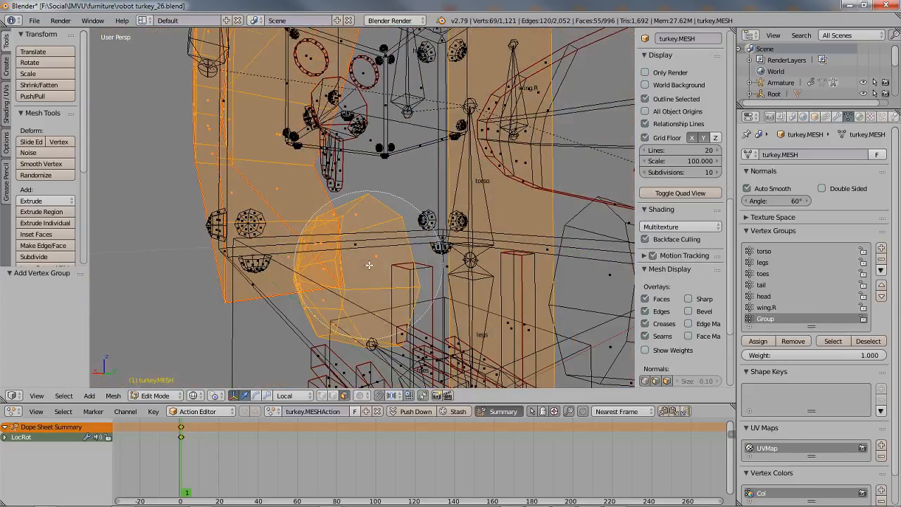
{"action": "middle_click", "coordinate": [368, 268]}
{"action": "middle_click_drag", "start_coordinate": [368, 268], "coordinate": [391, 287]}
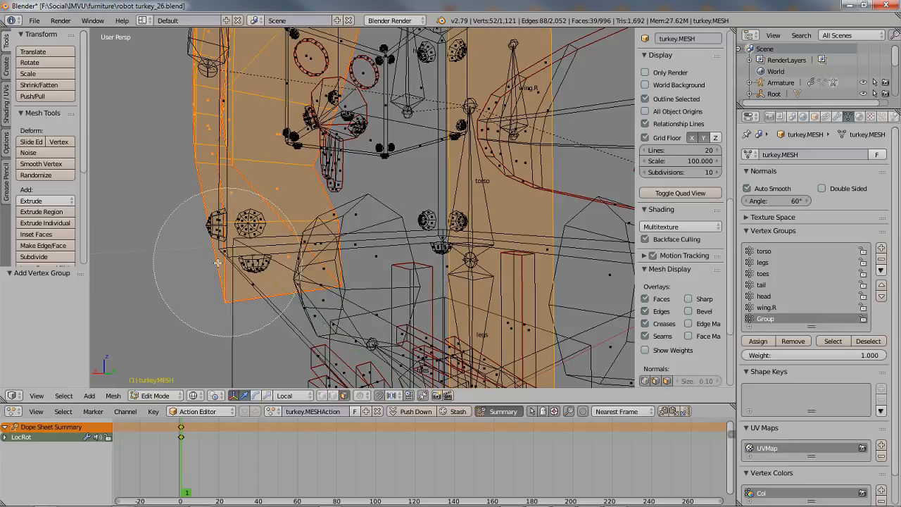
{"action": "key", "text": "Escape"}
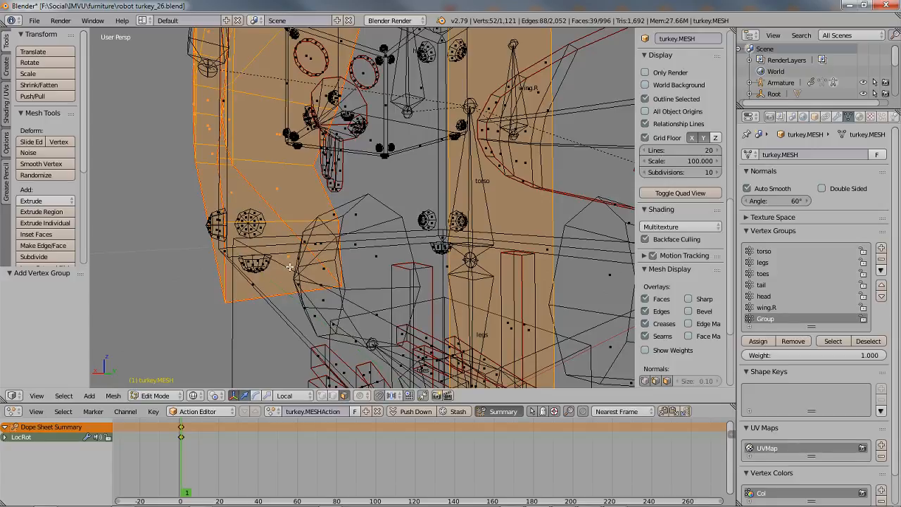
Try Circle Select over the corner rivet again, adding its faces and deselecting them once more
{"action": "key", "text": "c"}
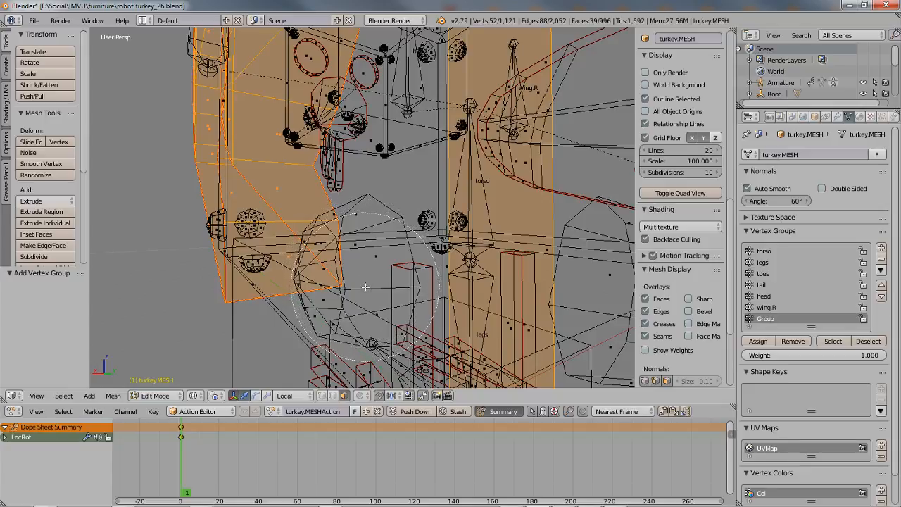
{"action": "left_click_drag", "start_coordinate": [367, 269], "coordinate": [369, 256]}
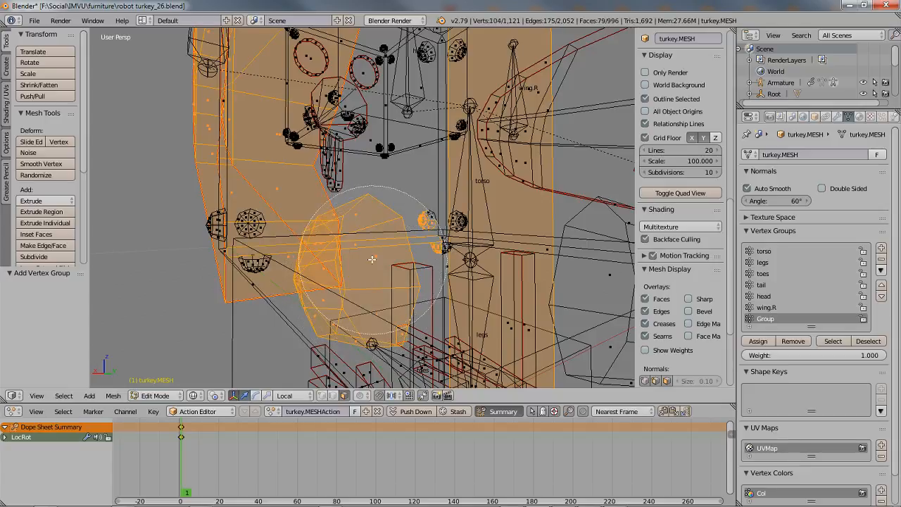
{"action": "mouse_move", "coordinate": [392, 242]}
{"action": "middle_mouse_down"}
{"action": "mouse_move", "coordinate": [359, 242]}
{"action": "mouse_move", "coordinate": [362, 301]}
{"action": "middle_mouse_up"}
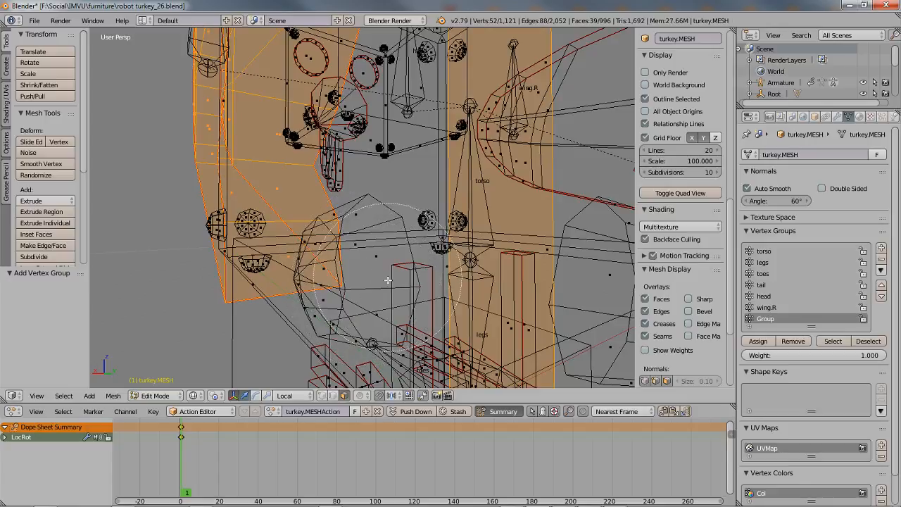
{"action": "right_click", "coordinate": [390, 217]}
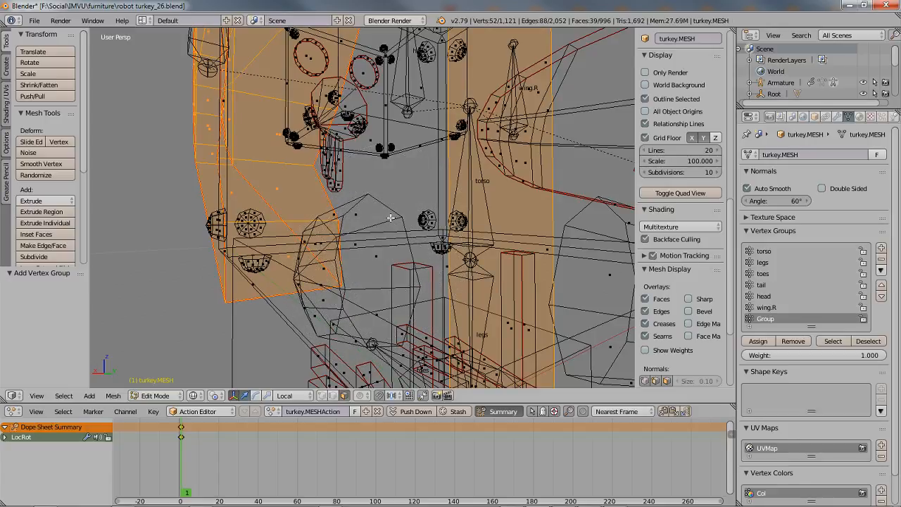
Deselect the last stray torso face and inspect the wing.L wing selection in solid shading
{"action": "scroll", "coordinate": [358, 214], "scroll_direction": "down", "scroll_amount": 4}
{"action": "scroll", "coordinate": [350, 211], "scroll_direction": "up", "scroll_amount": 4}
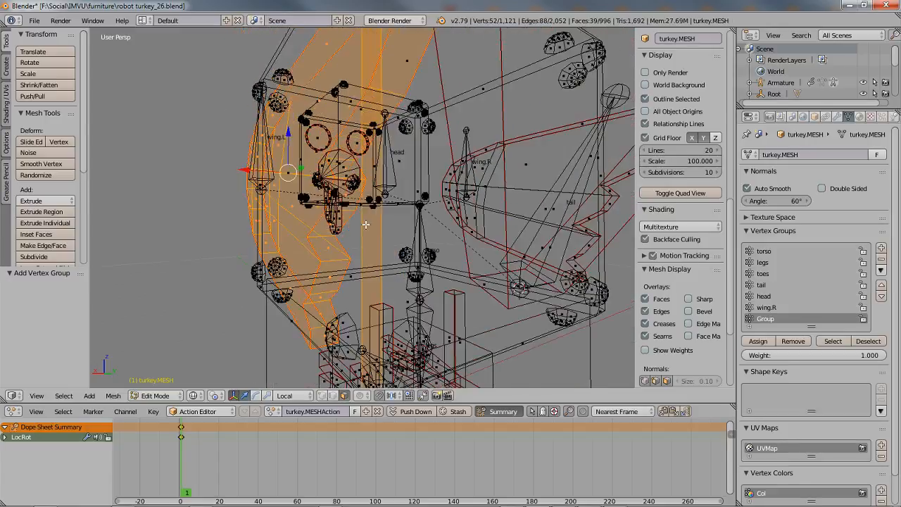
{"action": "key", "text": "z"}
{"action": "mouse_move", "coordinate": [369, 173]}
{"action": "middle_mouse_down"}
{"action": "mouse_move", "coordinate": [373, 218]}
{"action": "mouse_move", "coordinate": [419, 253]}
{"action": "mouse_move", "coordinate": [311, 249]}
{"action": "mouse_move", "coordinate": [402, 257]}
{"action": "middle_mouse_up"}
{"action": "key", "text": "z"}
{"action": "key", "text": "z"}
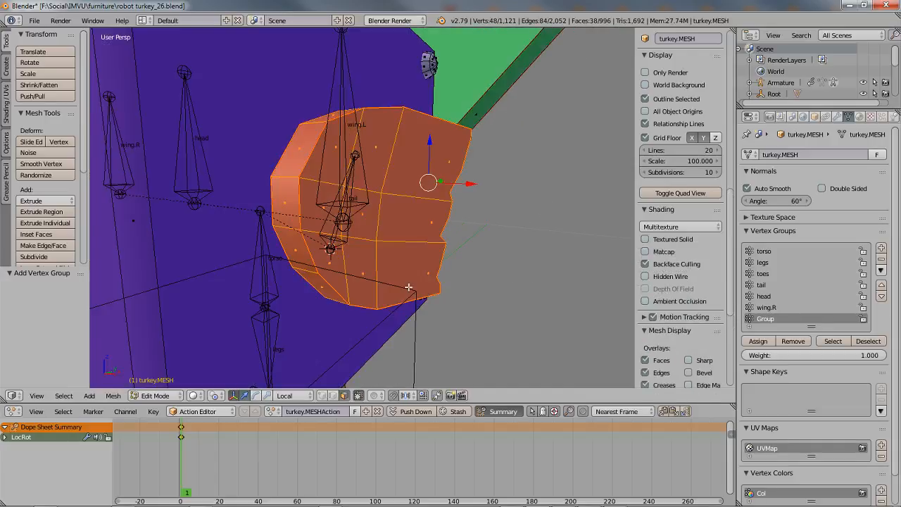
Assign the selected wing.L wing faces to the new vertex group and check the group by selecting and deselecting it
{"action": "left_click", "coordinate": [758, 341]}
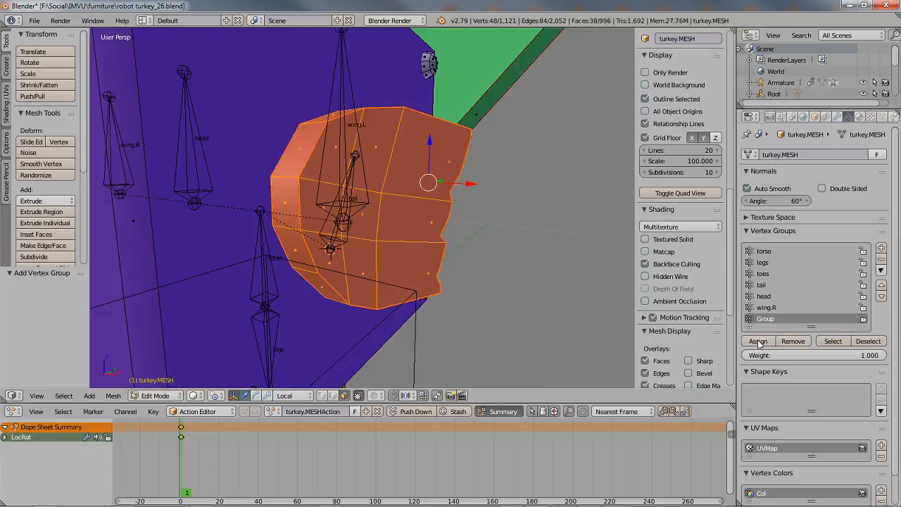
{"action": "left_click", "coordinate": [868, 341]}
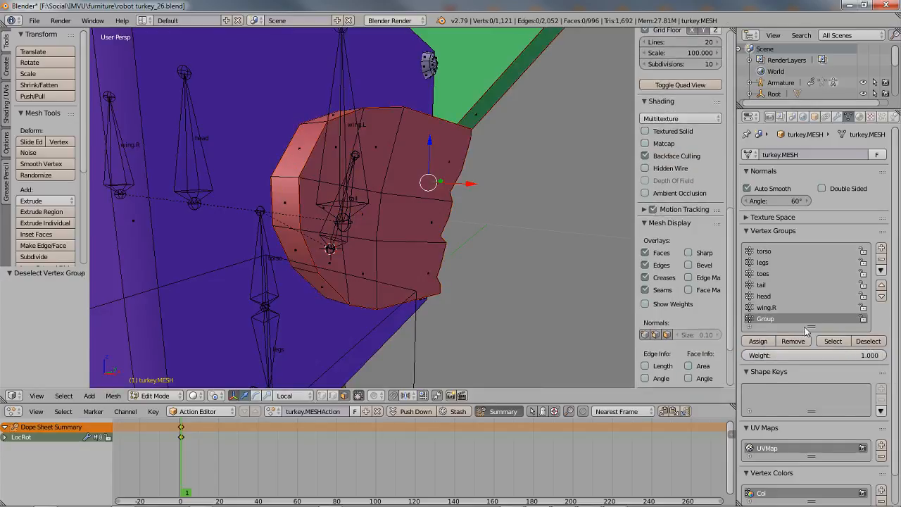
{"action": "key", "text": "z"}
{"action": "scroll", "coordinate": [451, 243], "scroll_direction": "down", "scroll_amount": 2}
{"action": "middle_click_drag", "start_coordinate": [403, 235], "coordinate": [445, 235]}
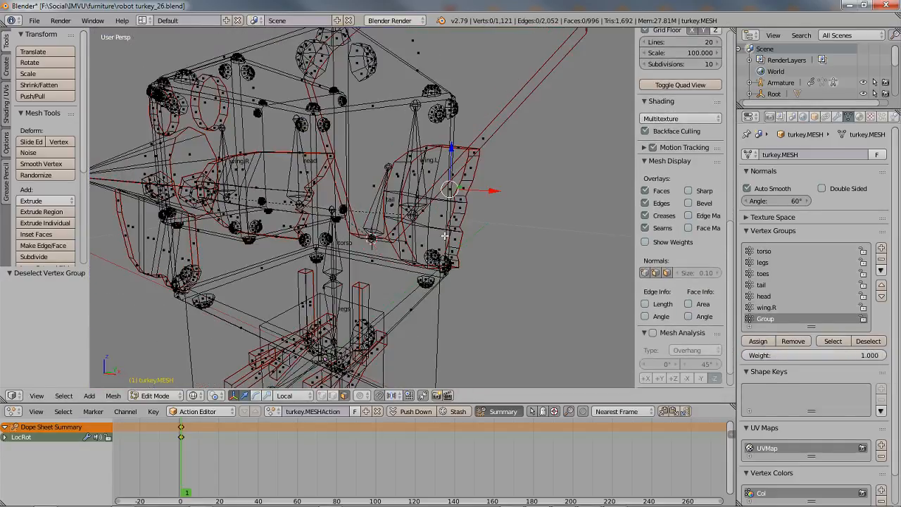
{"action": "left_click", "coordinate": [837, 344]}
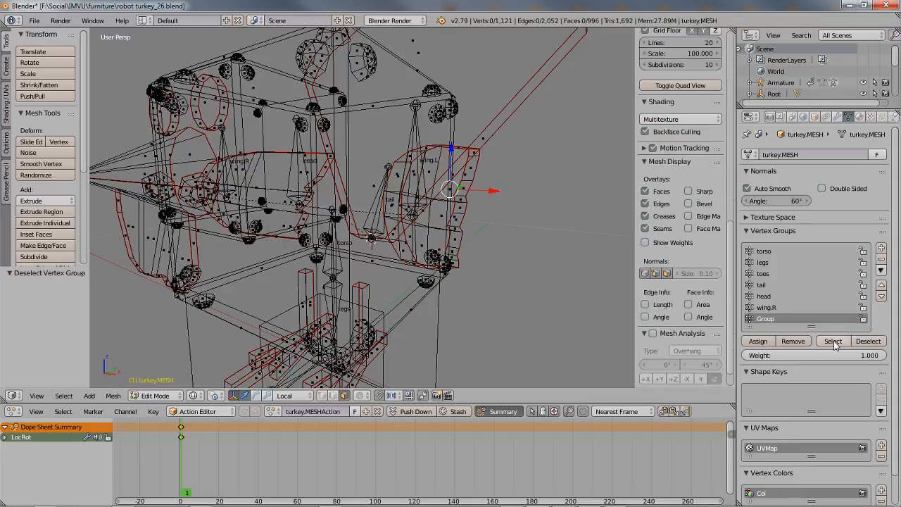
{"action": "left_click", "coordinate": [867, 342]}
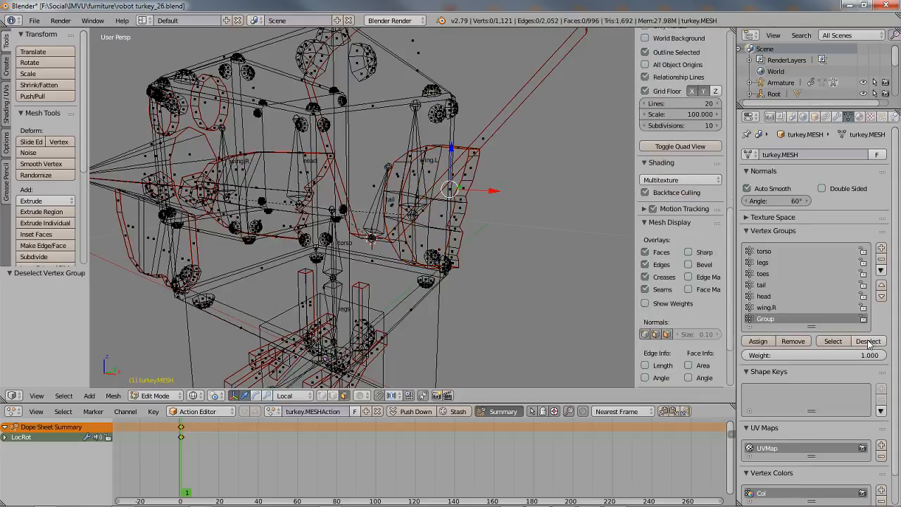
Rename the new vertex group wing.L and check which faces it selects
{"action": "double_click", "coordinate": [767, 318]}
{"action": "type", "text": "wing.L"}
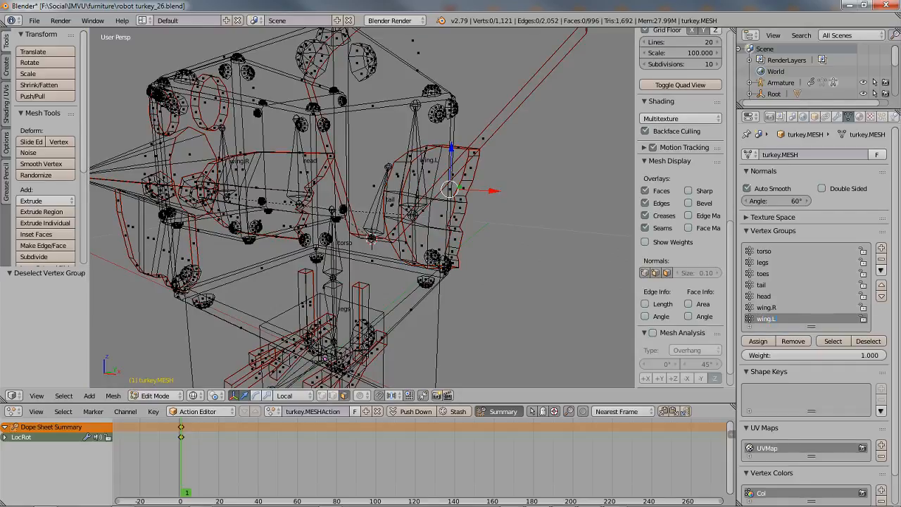
{"action": "left_click", "coordinate": [834, 343]}
{"action": "left_click", "coordinate": [868, 341]}
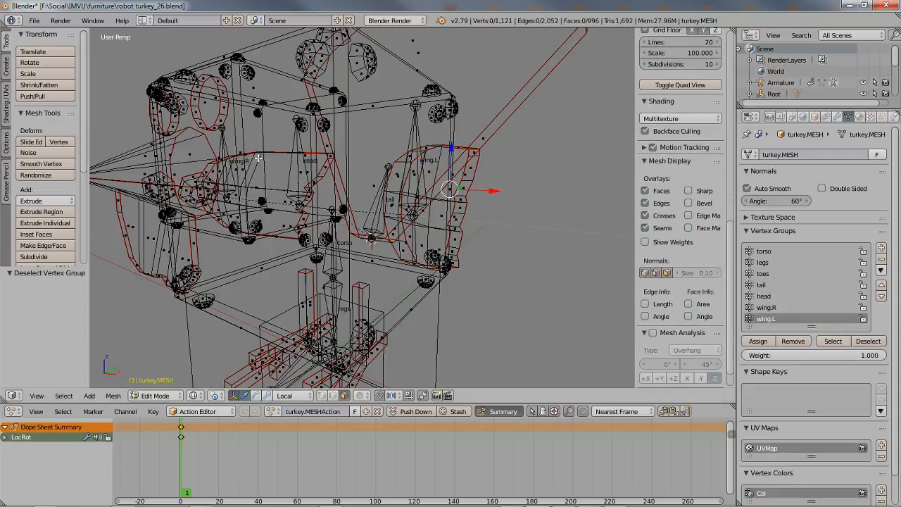
Select the faces of the wing.R vertex group and deselect the wing beside the wing.R bone with Circle Select
{"action": "middle_click_drag", "start_coordinate": [258, 158], "coordinate": [274, 154]}
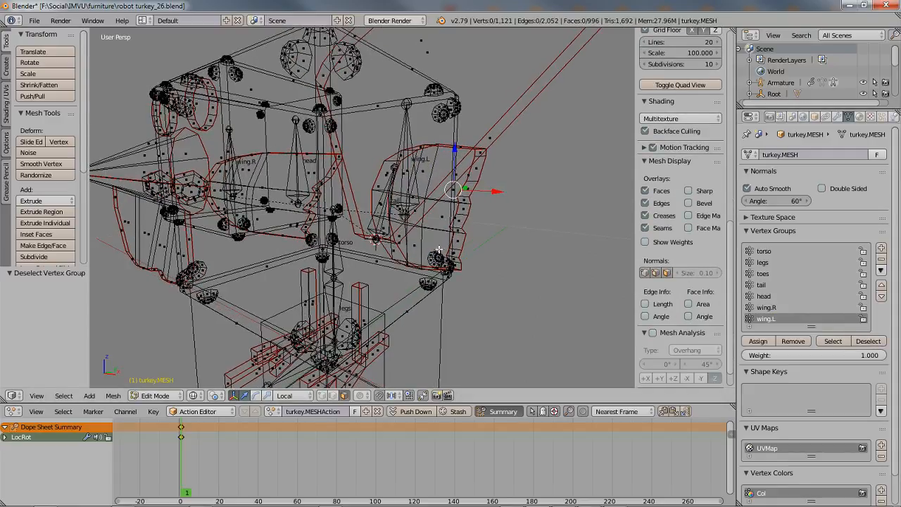
{"action": "left_click", "coordinate": [767, 308]}
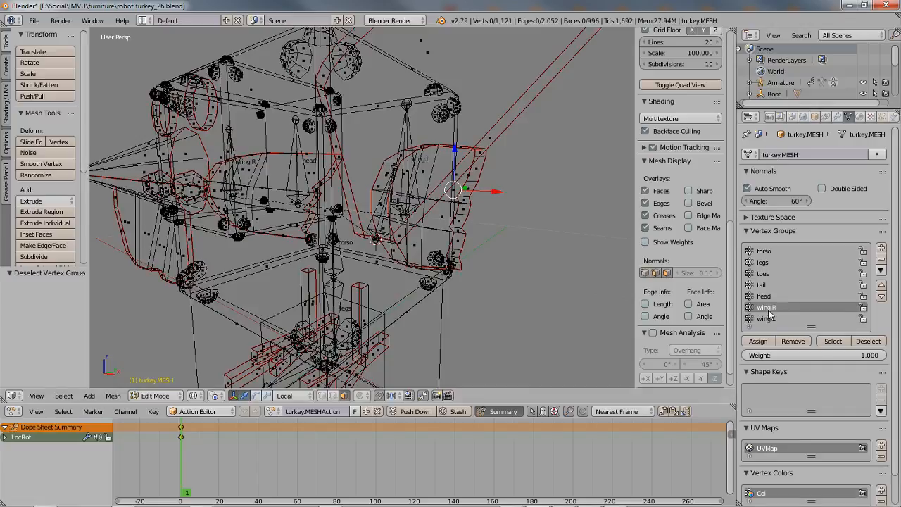
{"action": "left_click", "coordinate": [833, 342]}
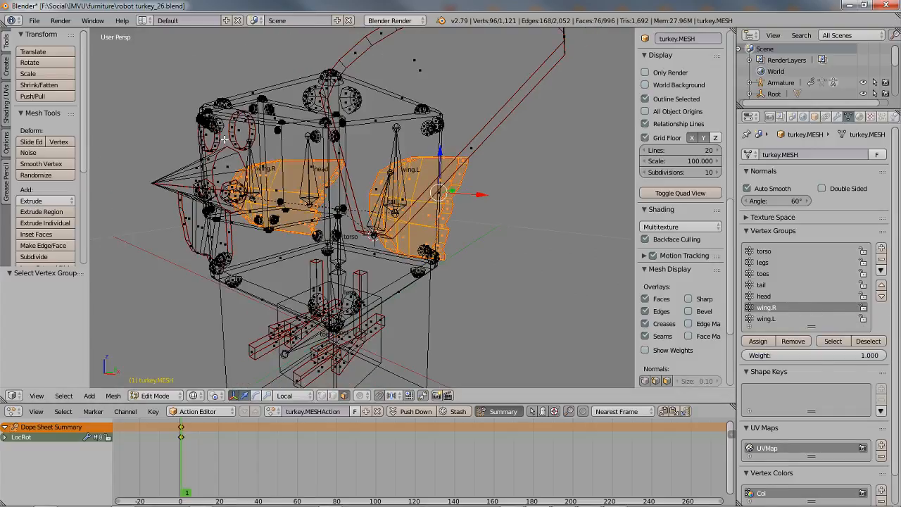
{"action": "key", "text": "c"}
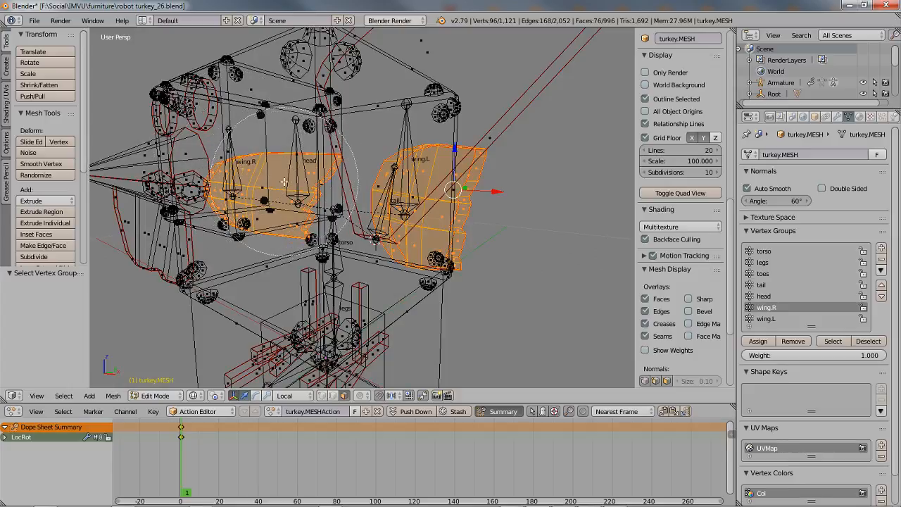
{"action": "middle_click_drag", "start_coordinate": [283, 176], "coordinate": [231, 192]}
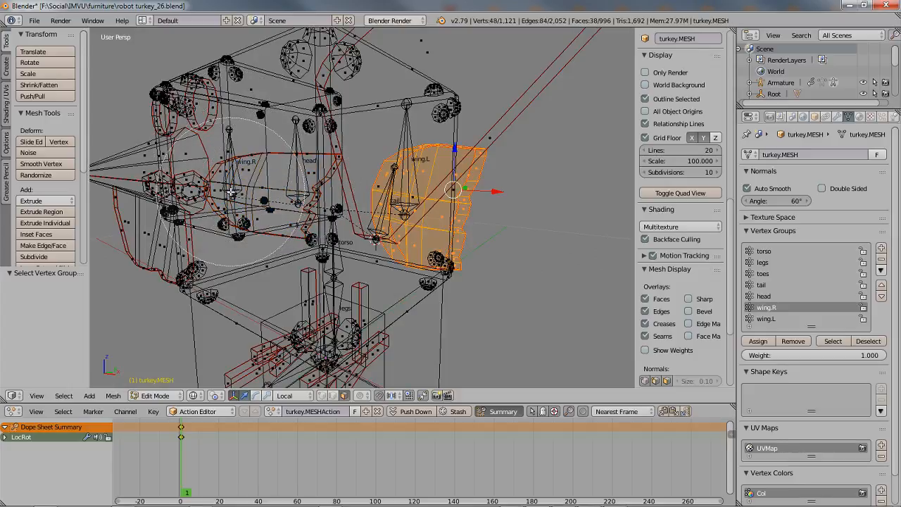
{"action": "right_click", "coordinate": [278, 164]}
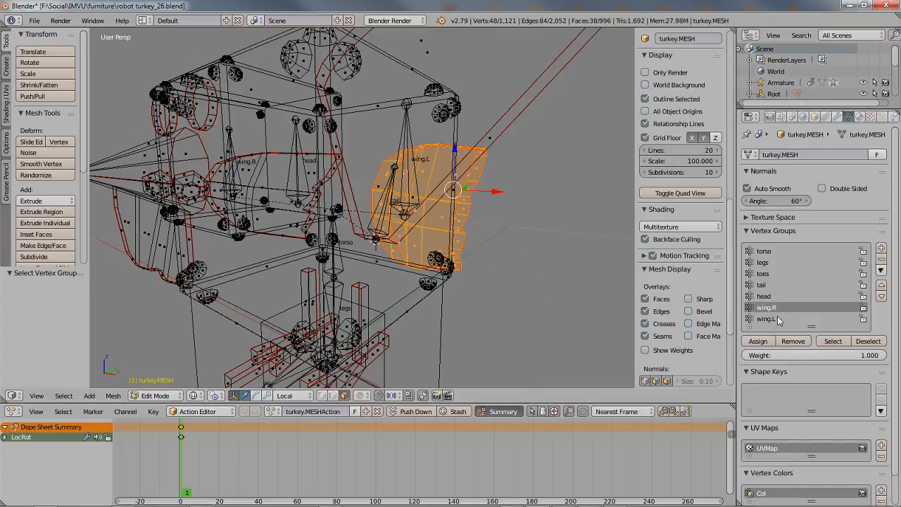
Remove the selected wing.L wing faces from the wing.R vertex group and check the group by selecting and deselecting it
{"action": "left_click", "coordinate": [793, 342]}
{"action": "left_click", "coordinate": [833, 340]}
{"action": "left_click", "coordinate": [868, 341]}
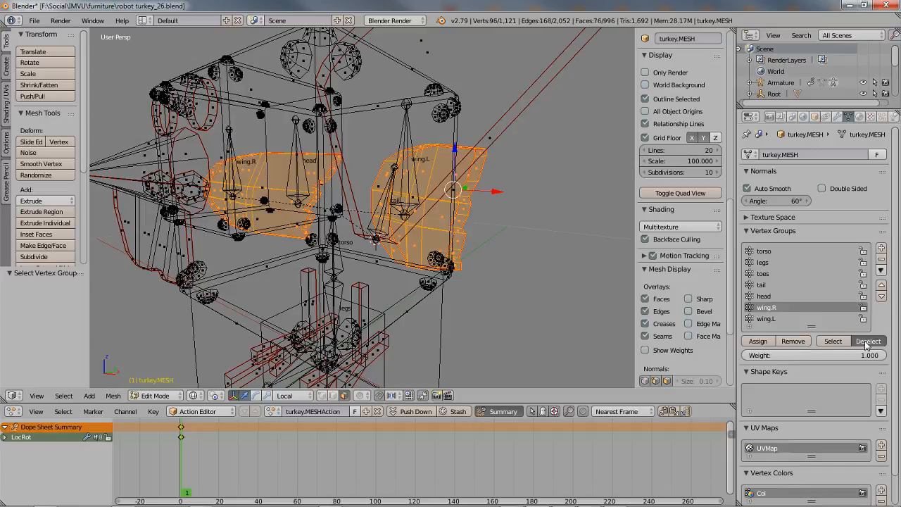
Clear the face selection and check the wing.R and wing.L vertex groups by selecting and deselecting each one
{"action": "key", "text": "a"}
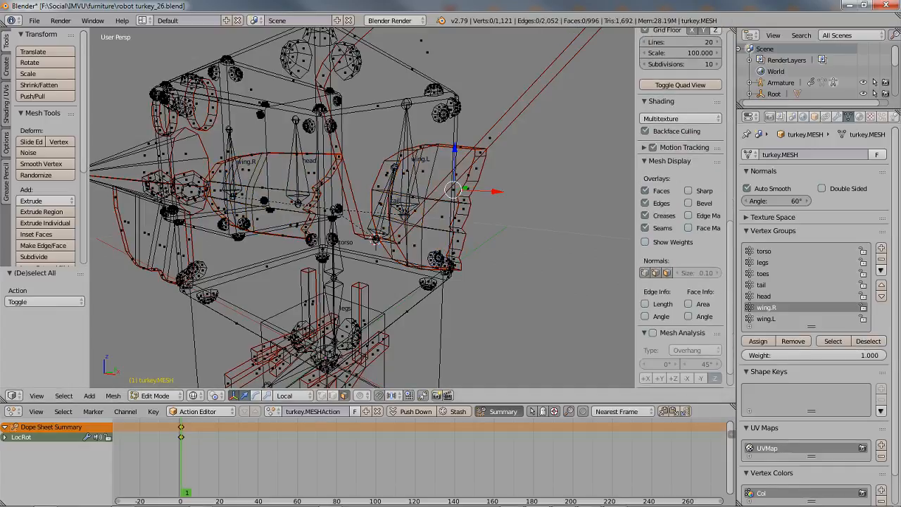
{"action": "left_click", "coordinate": [833, 341]}
{"action": "left_click", "coordinate": [866, 342]}
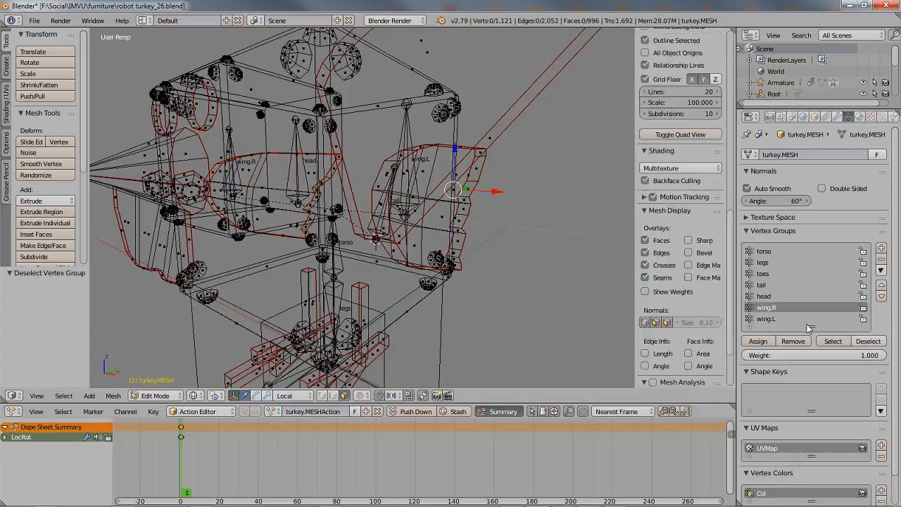
{"action": "left_click", "coordinate": [773, 320]}
{"action": "left_click", "coordinate": [833, 341]}
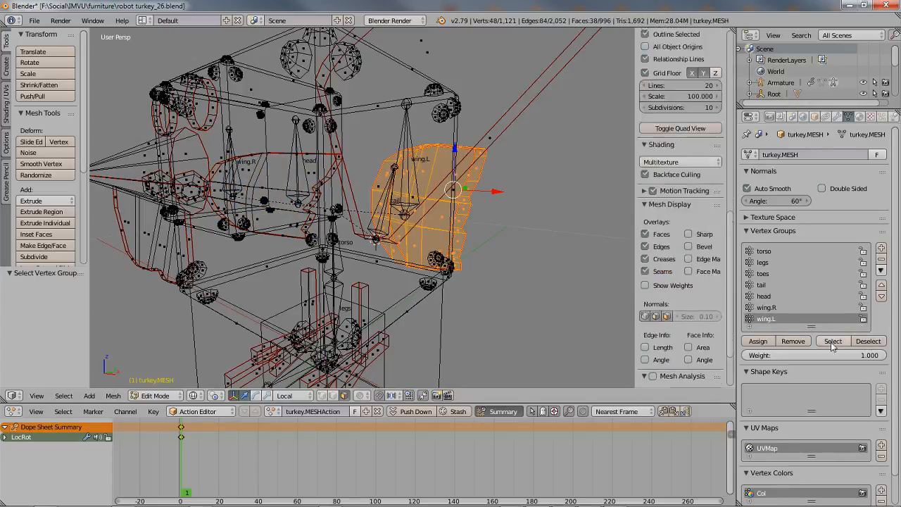
{"action": "left_click", "coordinate": [868, 342]}
Leave mesh editing, select the wing.L bone in solid shading and test its wing by rotating it about the global X axis without keeping the rotation
{"action": "mouse_move", "coordinate": [398, 184]}
{"action": "middle_mouse_down"}
{"action": "mouse_move", "coordinate": [397, 170]}
{"action": "mouse_move", "coordinate": [402, 203]}
{"action": "mouse_move", "coordinate": [398, 190]}
{"action": "middle_mouse_up"}
{"action": "key", "text": "Tab"}
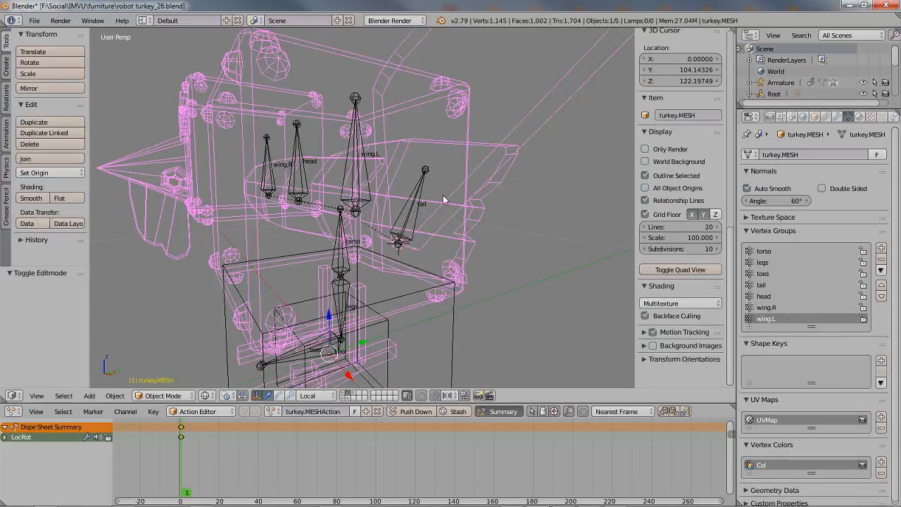
{"action": "right_click", "coordinate": [421, 186]}
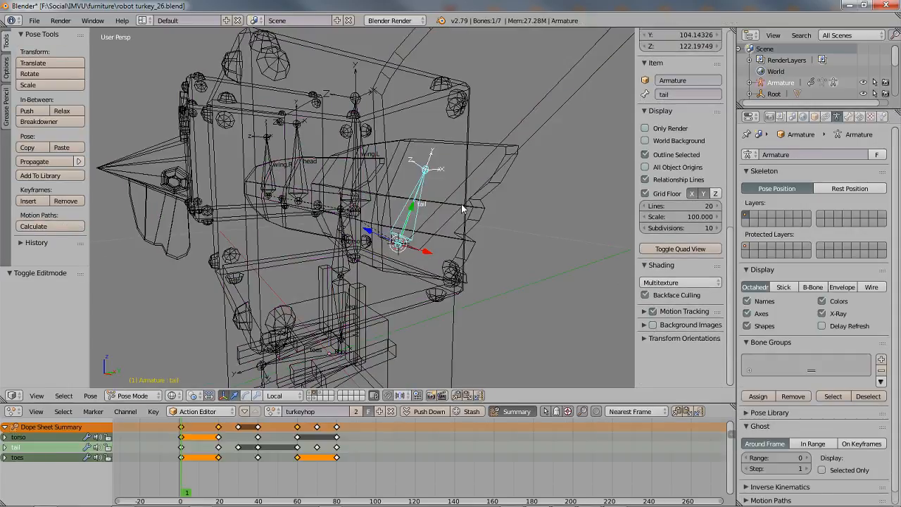
{"action": "key", "text": "z"}
{"action": "middle_click_drag", "start_coordinate": [462, 206], "coordinate": [438, 200]}
{"action": "right_click", "coordinate": [336, 135]}
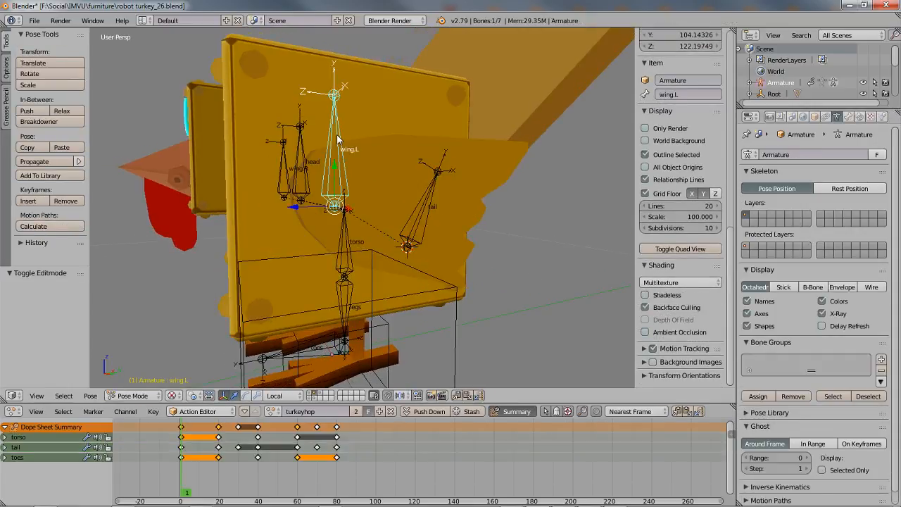
{"action": "key", "text": "r"}
{"action": "key", "text": "x"}
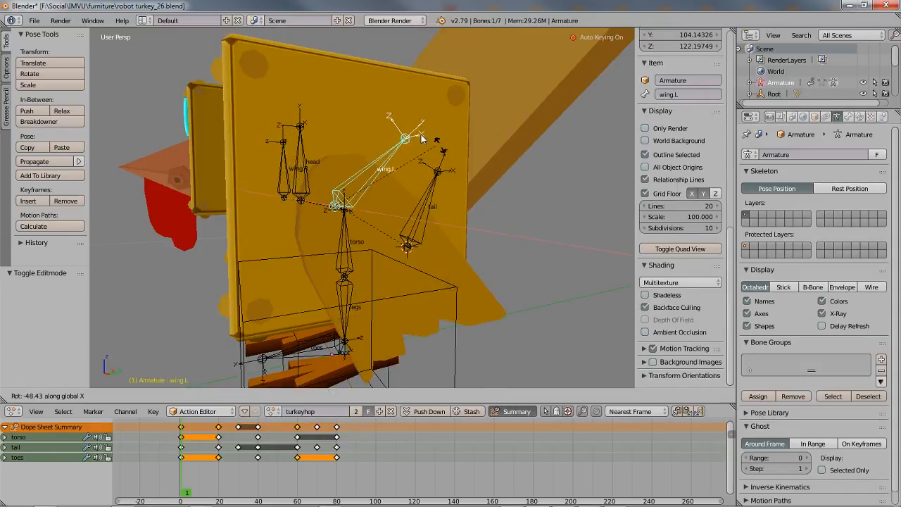
{"action": "right_click", "coordinate": [420, 126]}
{"action": "scroll", "coordinate": [332, 183], "scroll_direction": "down", "scroll_amount": 3}
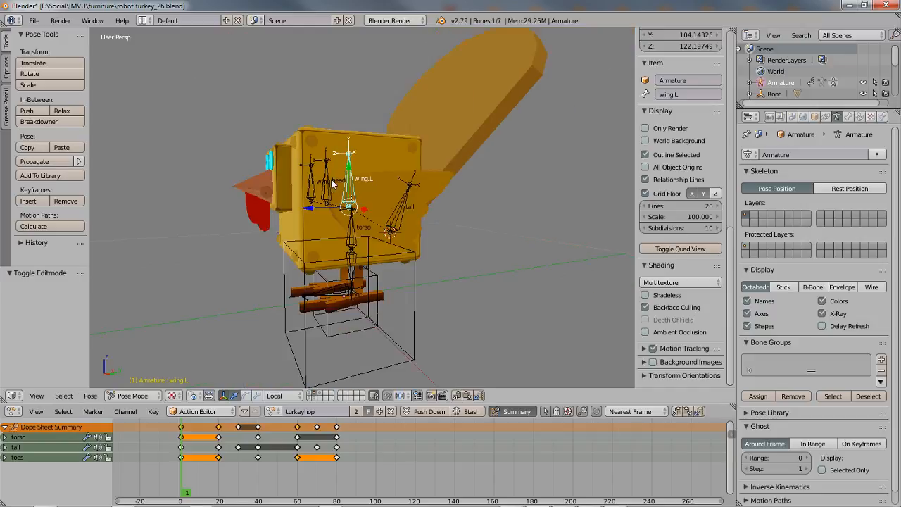
{"action": "middle_click_drag", "start_coordinate": [314, 192], "coordinate": [364, 220]}
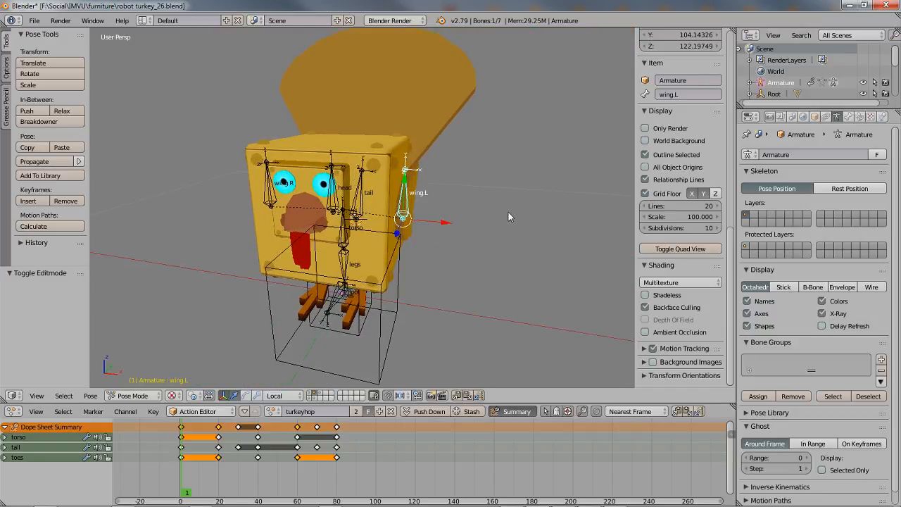
In wireframe, test-rotate the wing.L bone and the wing.R bone, including about the global Z and X axes, without keeping the rotations
{"action": "key", "text": "z"}
{"action": "scroll", "coordinate": [410, 204], "scroll_direction": "up", "scroll_amount": 5}
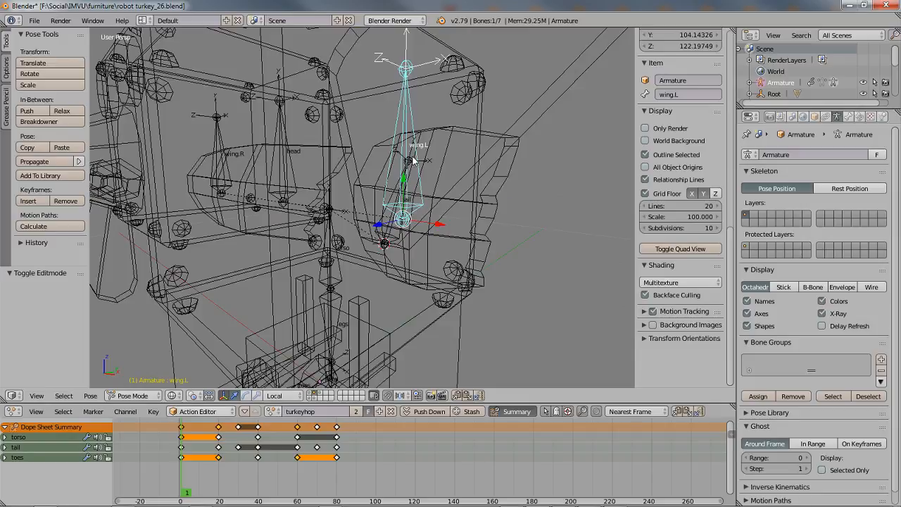
{"action": "key", "text": "r"}
{"action": "right_click", "coordinate": [247, 149]}
{"action": "right_click", "coordinate": [225, 144]}
{"action": "key", "text": "r"}
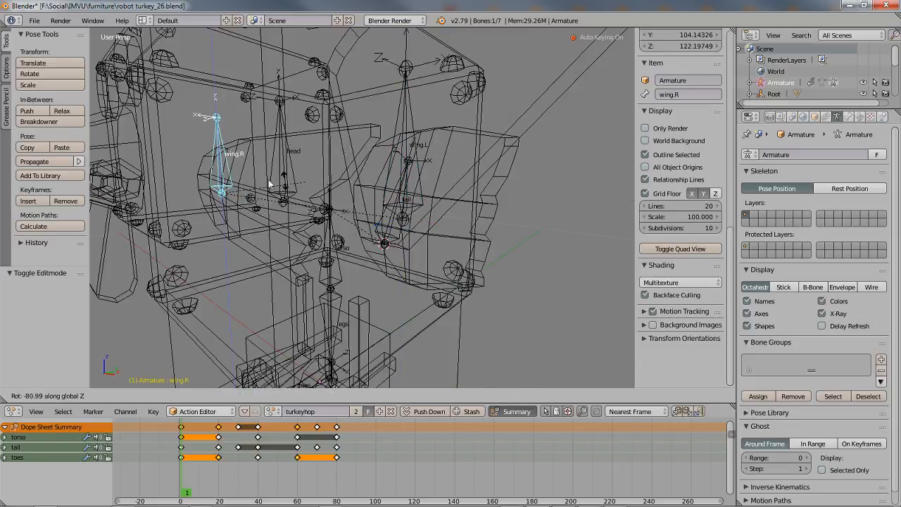
{"action": "right_click", "coordinate": [266, 165]}
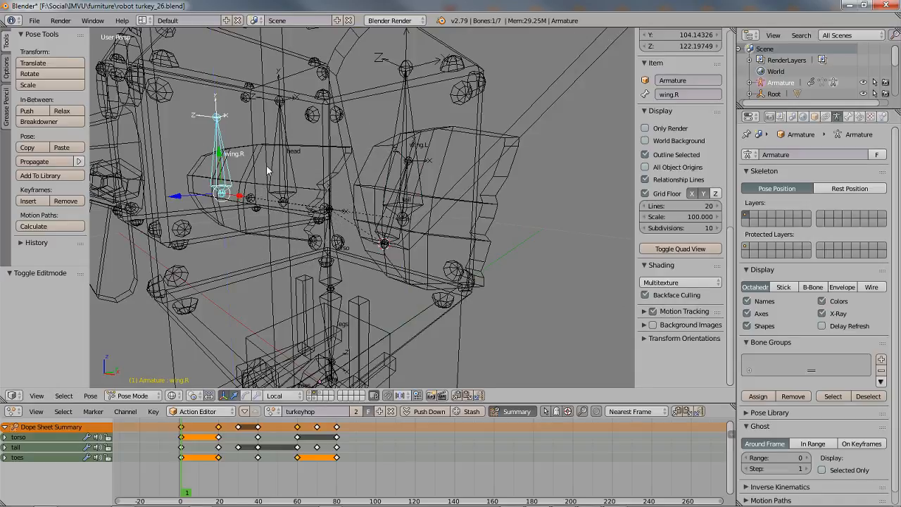
{"action": "key", "text": "r"}
{"action": "key", "text": "x"}
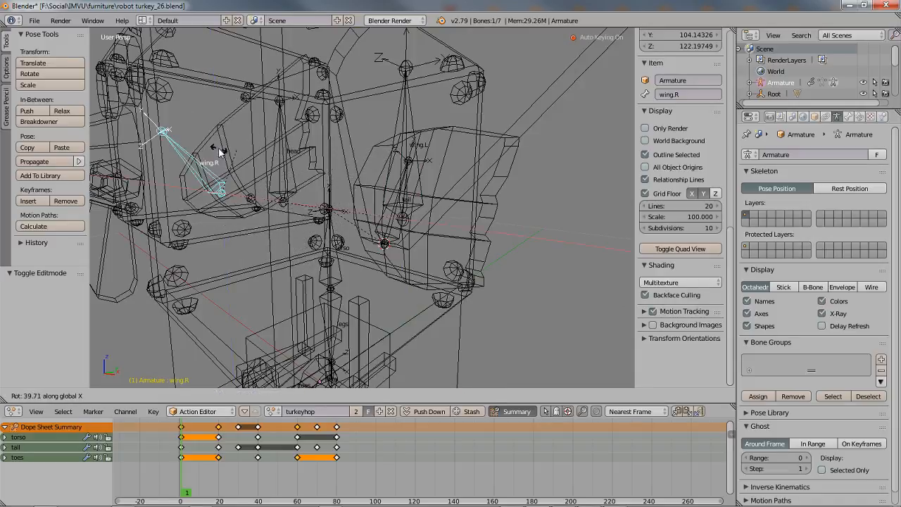
{"action": "right_click", "coordinate": [339, 152]}
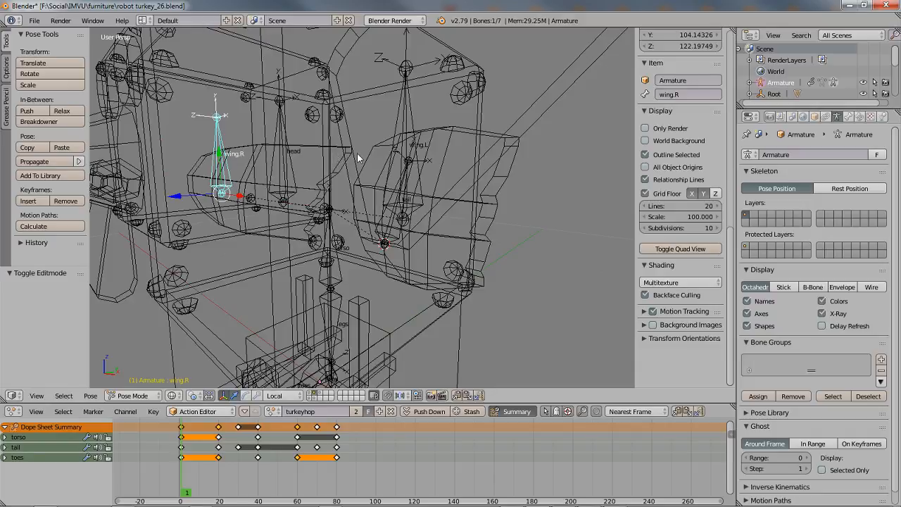
Enter Edit Mode on the armature and select both the wing.R and wing.L bones in the right orthographic view
{"action": "key", "text": "KP_5"}
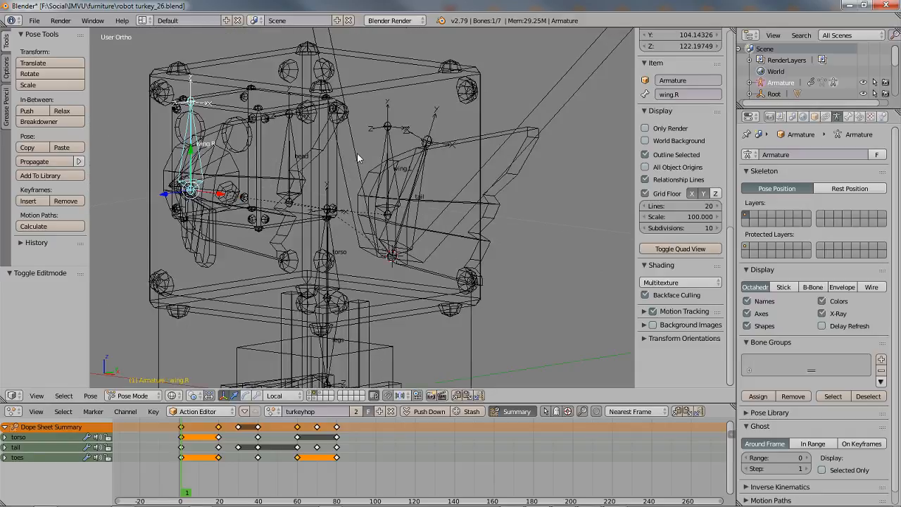
{"action": "key", "text": "KP_3"}
{"action": "scroll", "coordinate": [358, 158], "scroll_direction": "up", "scroll_amount": 3}
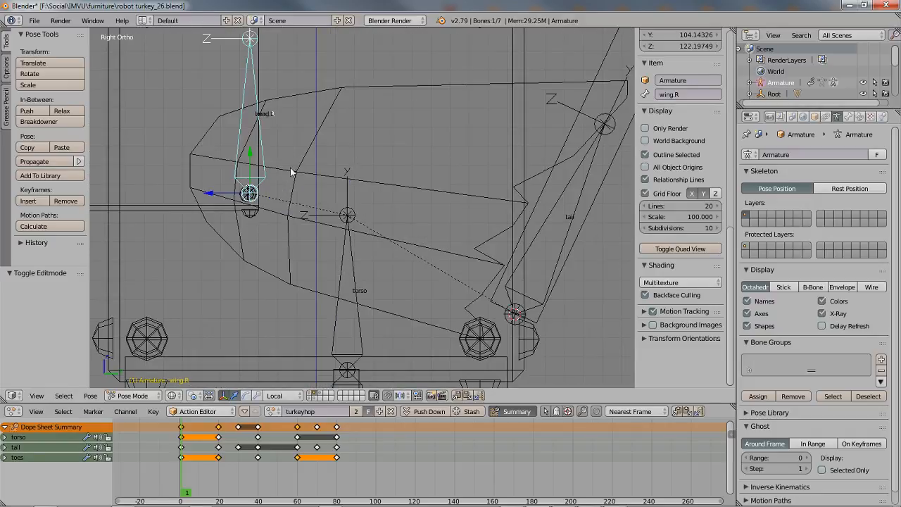
{"action": "middle_click_drag", "start_coordinate": [280, 170], "coordinate": [358, 216], "text": "shift"}
{"action": "scroll", "coordinate": [357, 216], "scroll_direction": "up", "scroll_amount": 1}
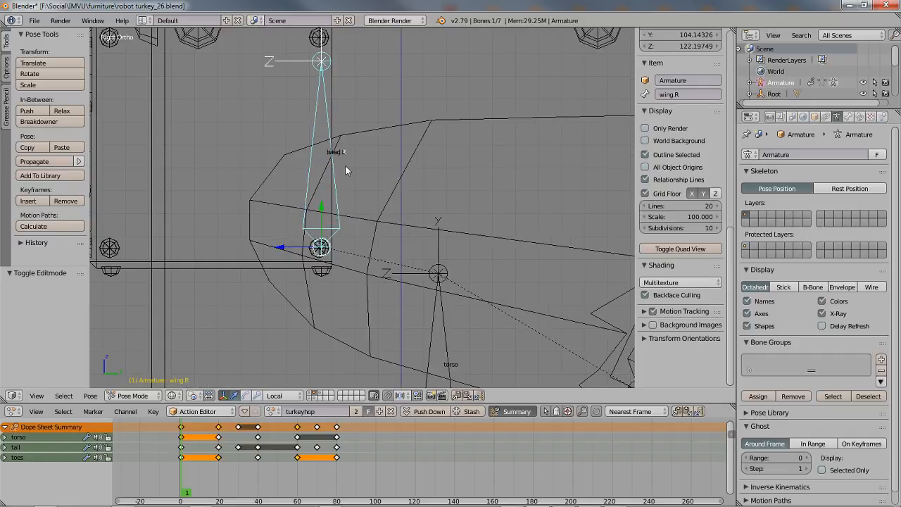
{"action": "key", "text": "Tab"}
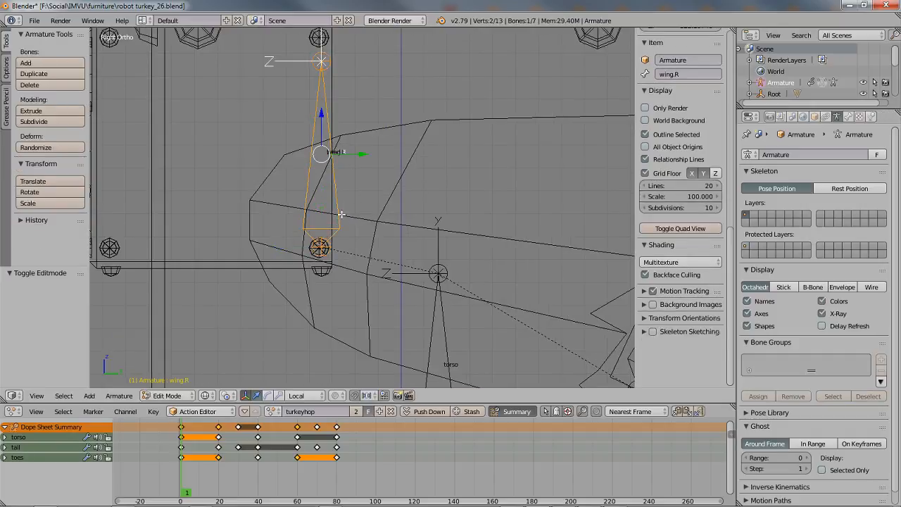
{"action": "scroll", "coordinate": [341, 213], "scroll_direction": "up", "scroll_amount": 1}
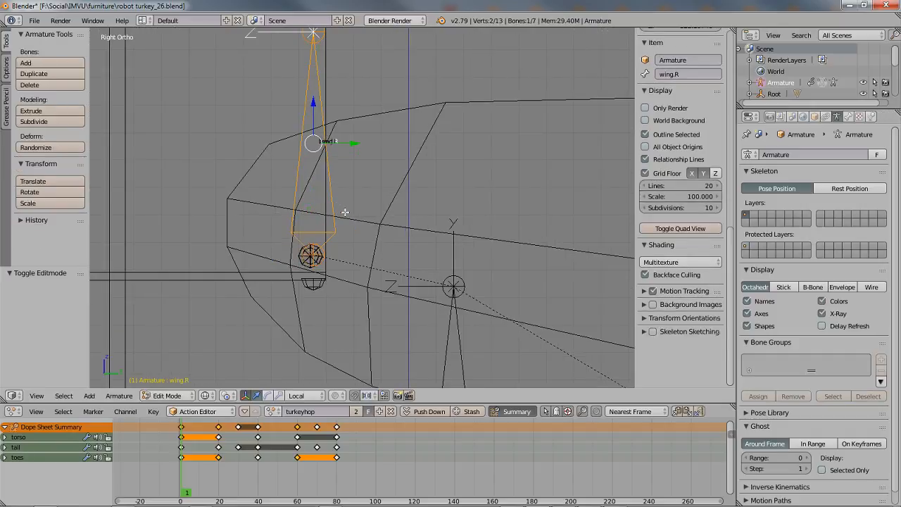
{"action": "key", "text": "KP_5"}
{"action": "middle_click_drag", "start_coordinate": [345, 212], "coordinate": [263, 180]}
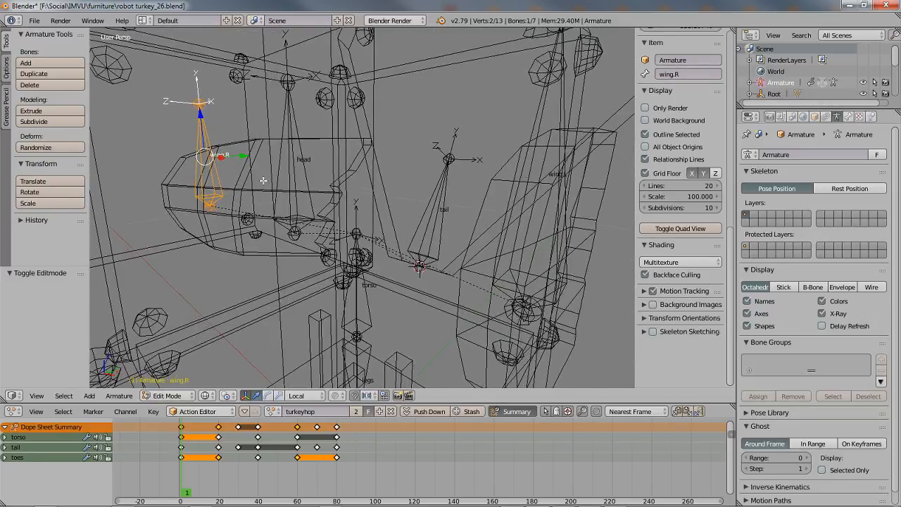
{"action": "middle_click_drag", "start_coordinate": [346, 190], "coordinate": [413, 192]}
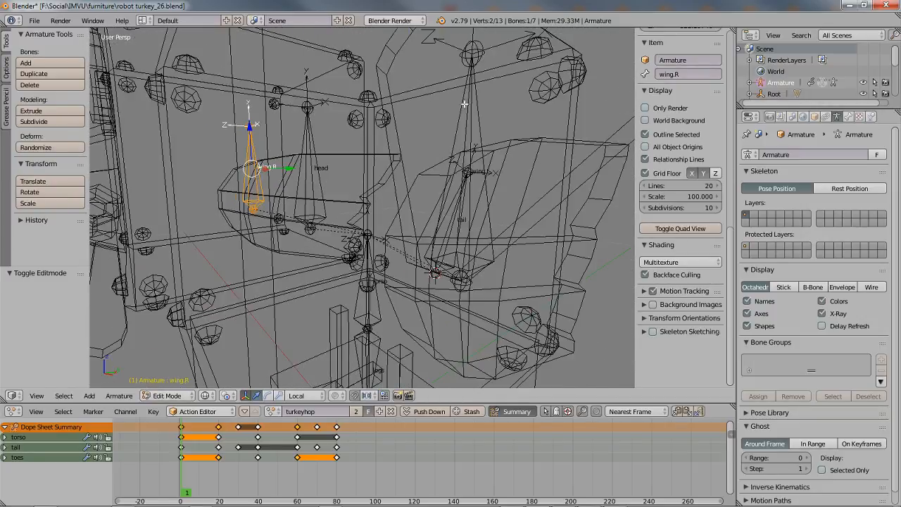
{"action": "right_click", "coordinate": [464, 102], "text": "shift"}
{"action": "key", "text": "KP_5"}
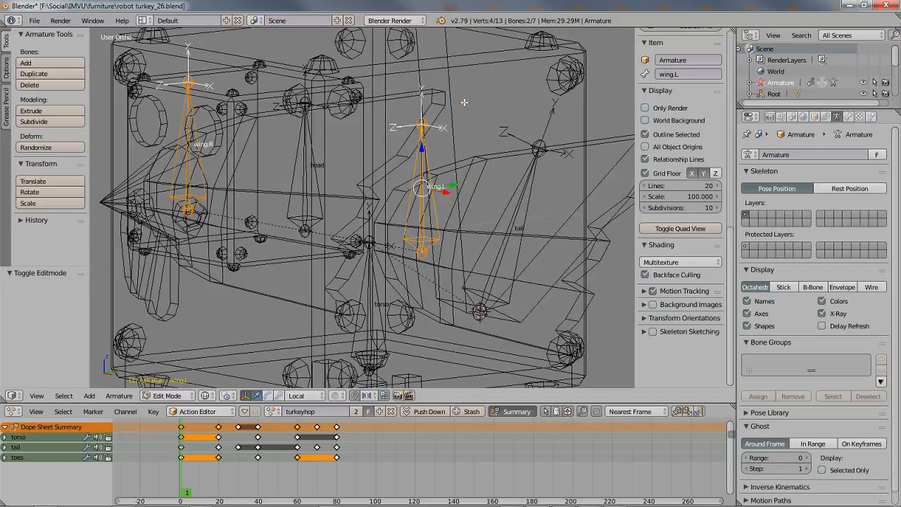
{"action": "key", "text": "KP_3"}
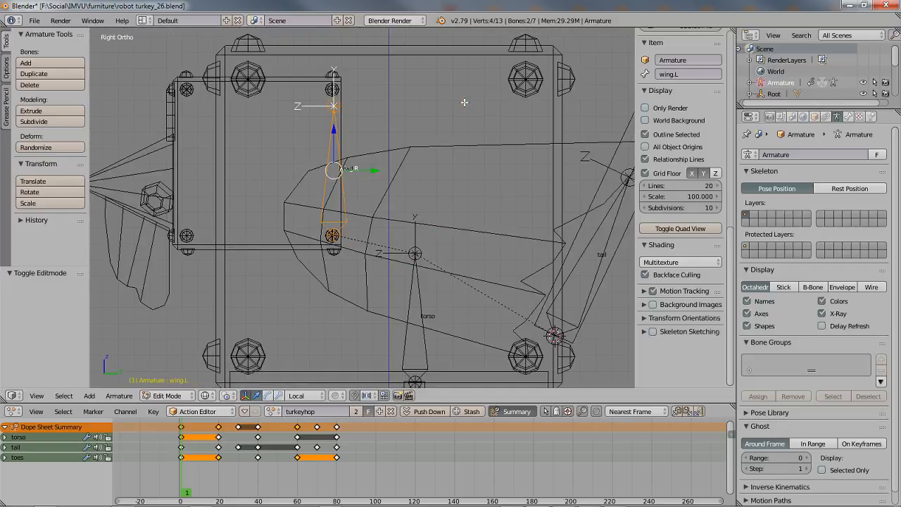
{"action": "left_click", "coordinate": [36, 396]}
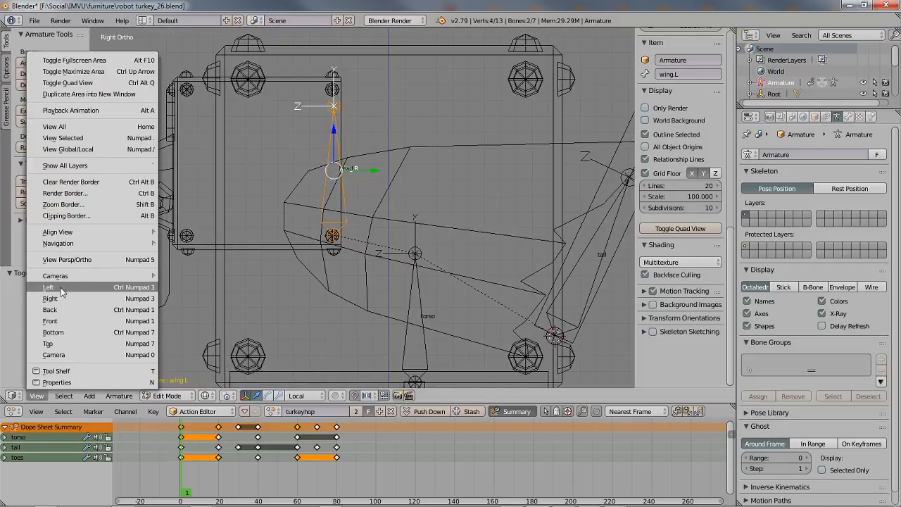
{"action": "mouse_move", "coordinate": [60, 279]}
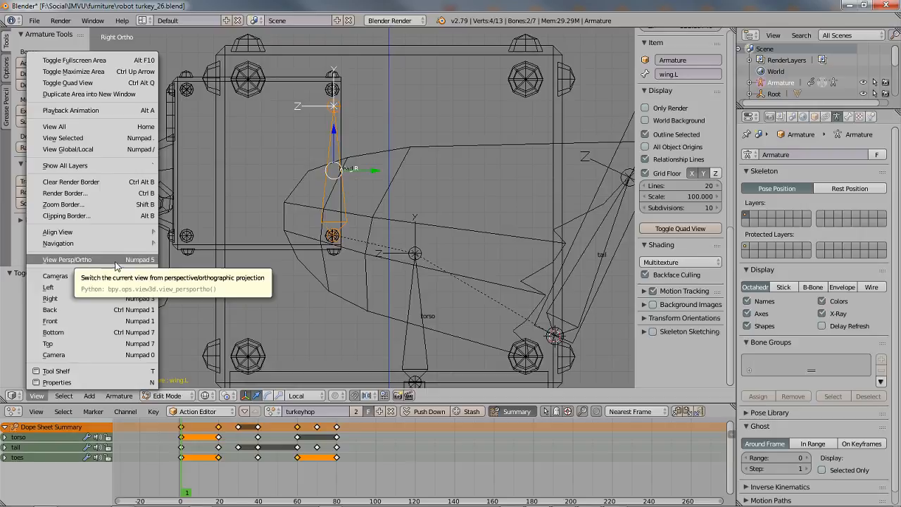
{"action": "key", "text": "KP_5"}
{"action": "key", "text": "KP_5"}
{"action": "key", "text": "KP_5"}
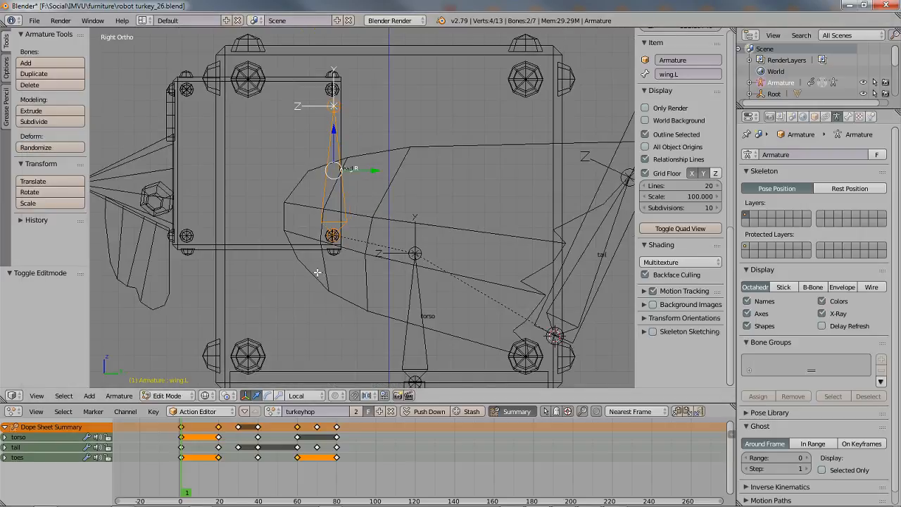
{"action": "key", "text": "KP_5"}
Move both wing bones along Y to the front end of the wings, raise them 17.194 along Z, and lower them by 1.719
{"action": "scroll", "coordinate": [294, 222], "scroll_direction": "up", "scroll_amount": 2}
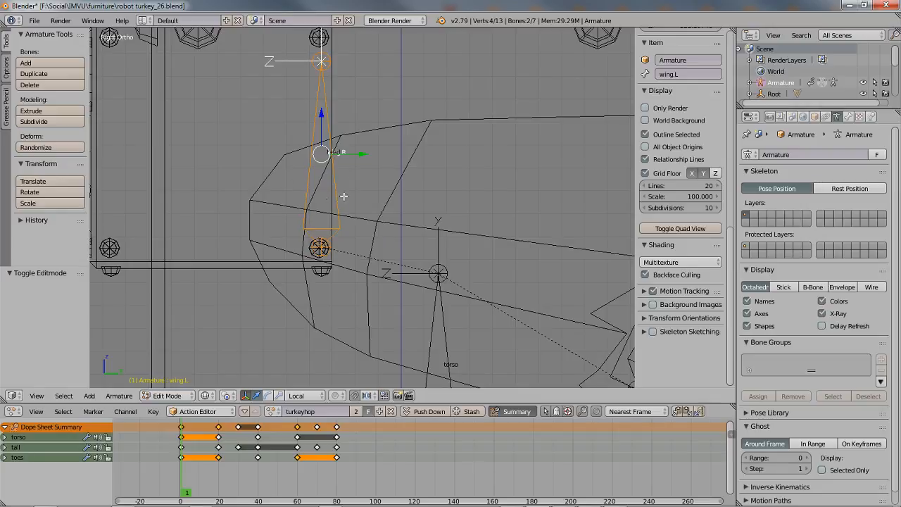
{"action": "left_click_drag", "start_coordinate": [361, 155], "coordinate": [302, 152]}
{"action": "left_click_drag", "start_coordinate": [261, 127], "coordinate": [259, 88]}
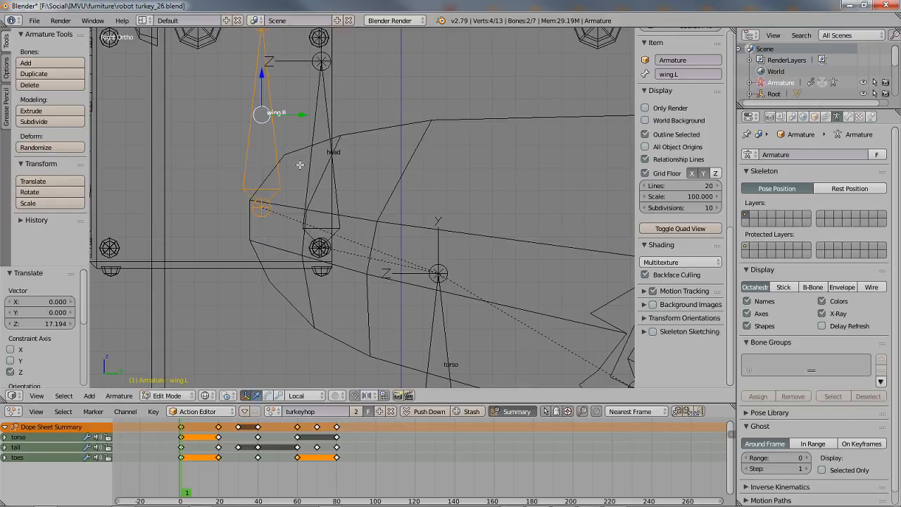
{"action": "key", "text": "g"}
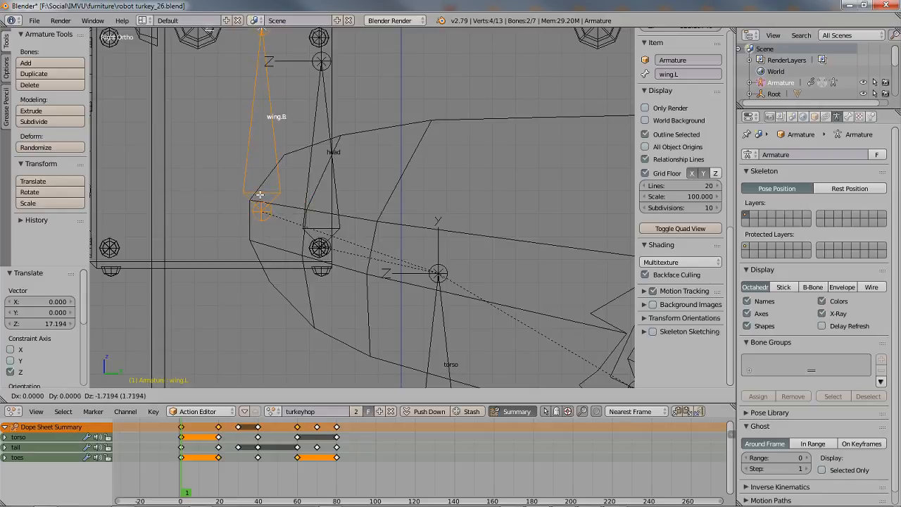
{"action": "left_click", "coordinate": [259, 200]}
{"action": "scroll", "coordinate": [264, 198], "scroll_direction": "down", "scroll_amount": 1}
{"action": "middle_click_drag", "start_coordinate": [287, 118], "coordinate": [276, 158], "text": "shift"}
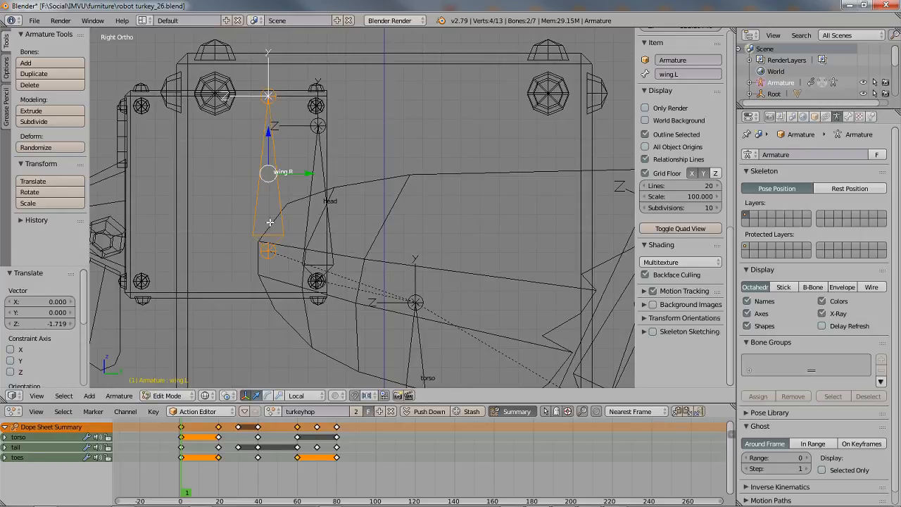
{"action": "scroll", "coordinate": [394, 268], "scroll_direction": "down", "scroll_amount": 1}
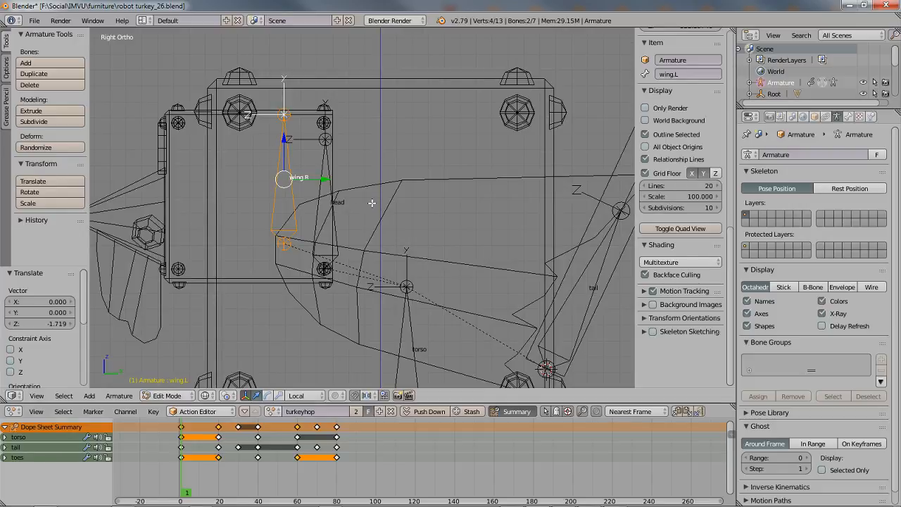
Select the base joint of the wing bones at the wing's front end in right view and snap the 3D cursor to it
{"action": "middle_click_drag", "start_coordinate": [371, 203], "coordinate": [401, 204]}
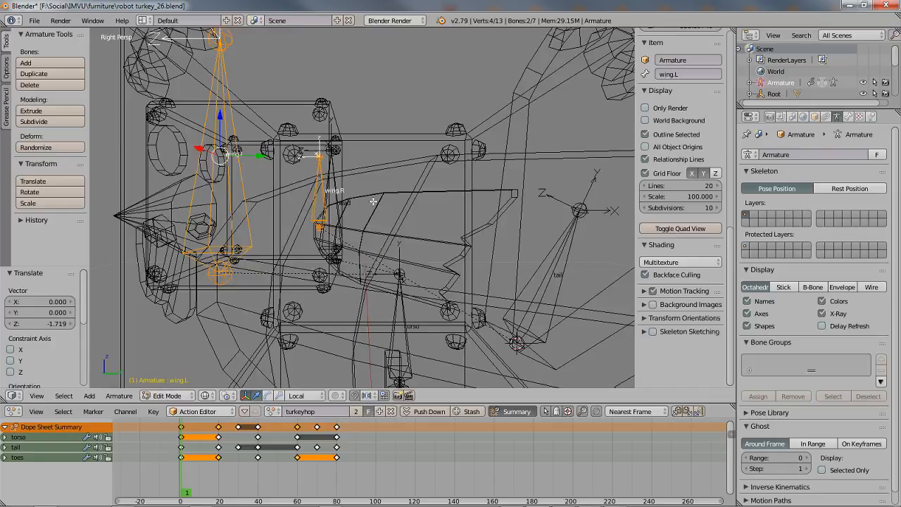
{"action": "key", "text": "KP_3"}
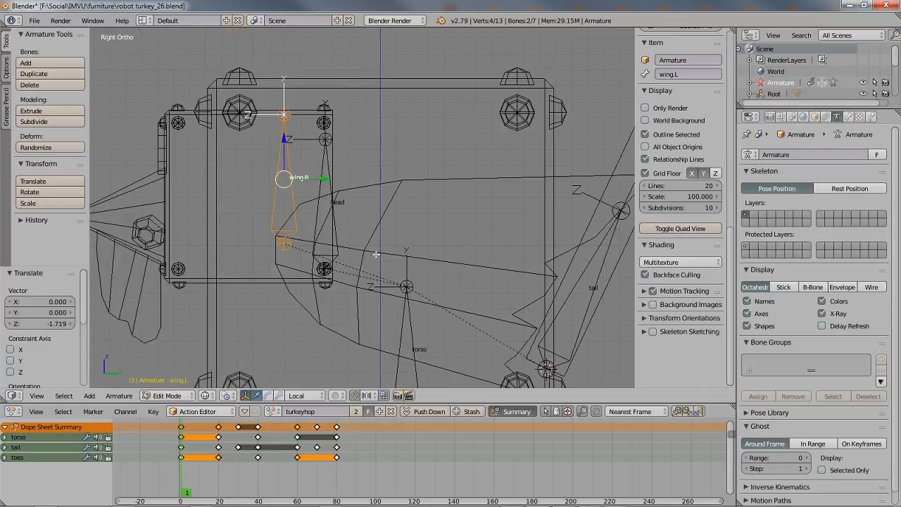
{"action": "scroll", "coordinate": [320, 271], "scroll_direction": "up", "scroll_amount": 3}
{"action": "right_click", "coordinate": [247, 267]}
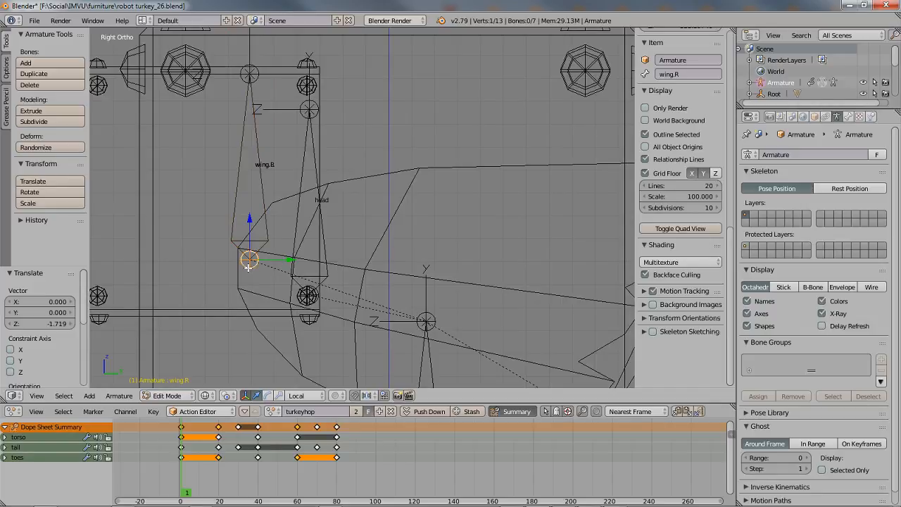
{"action": "left_click", "coordinate": [119, 395]}
{"action": "mouse_move", "coordinate": [147, 360]}
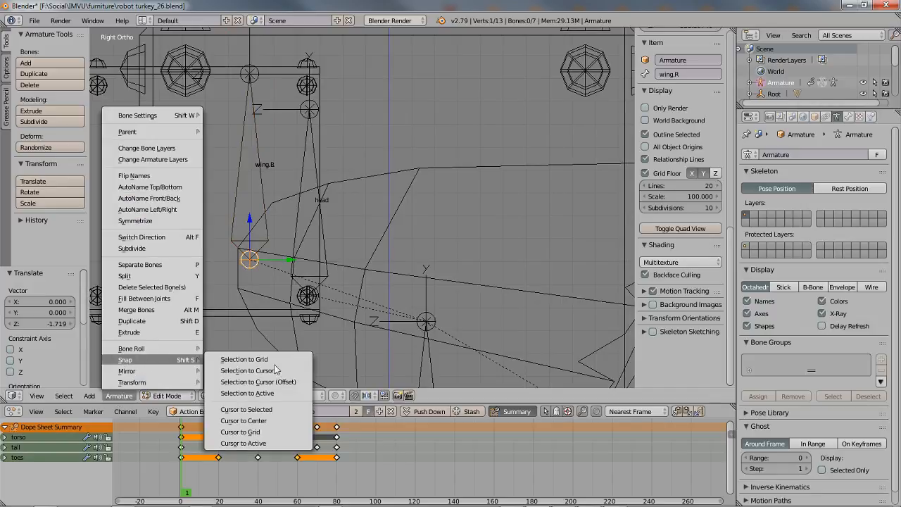
{"action": "left_click", "coordinate": [246, 410]}
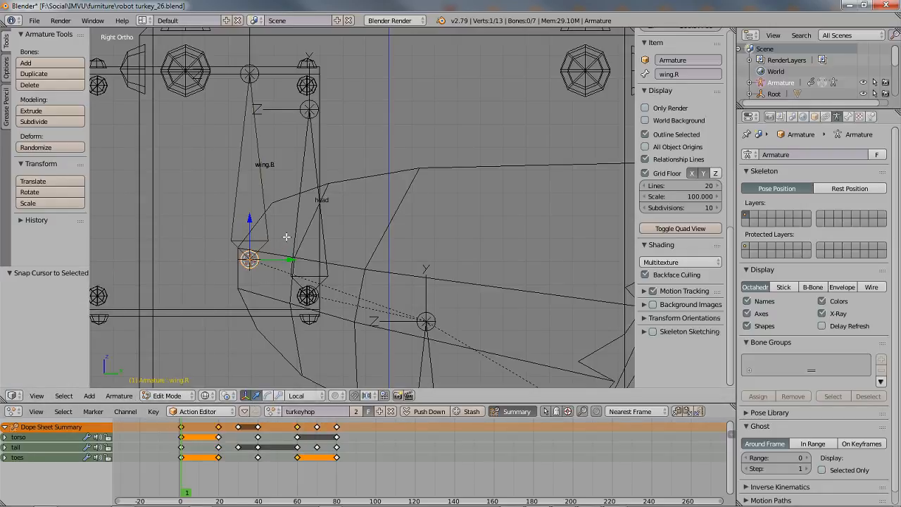
Select both wing bones, set the pivot point to 3D Cursor and rotate them 100° so they run along the wings
{"action": "right_click", "coordinate": [239, 176]}
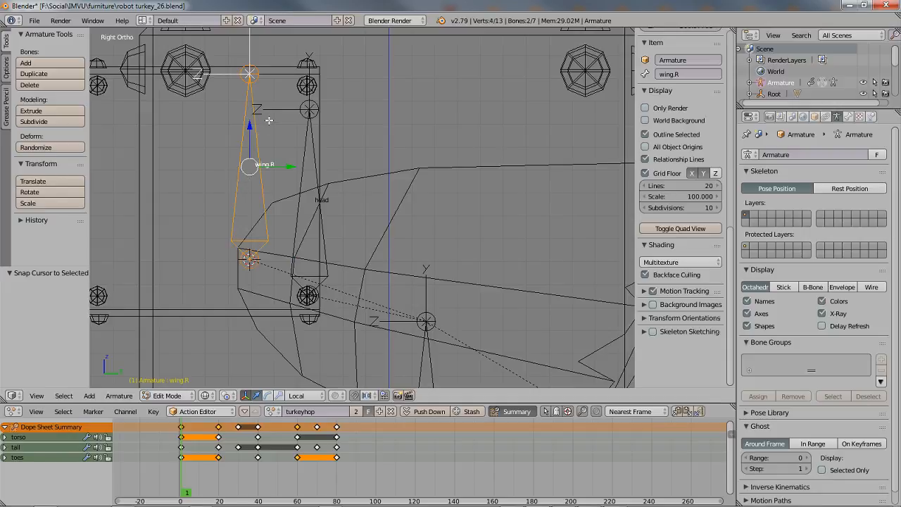
{"action": "left_click", "coordinate": [208, 396]}
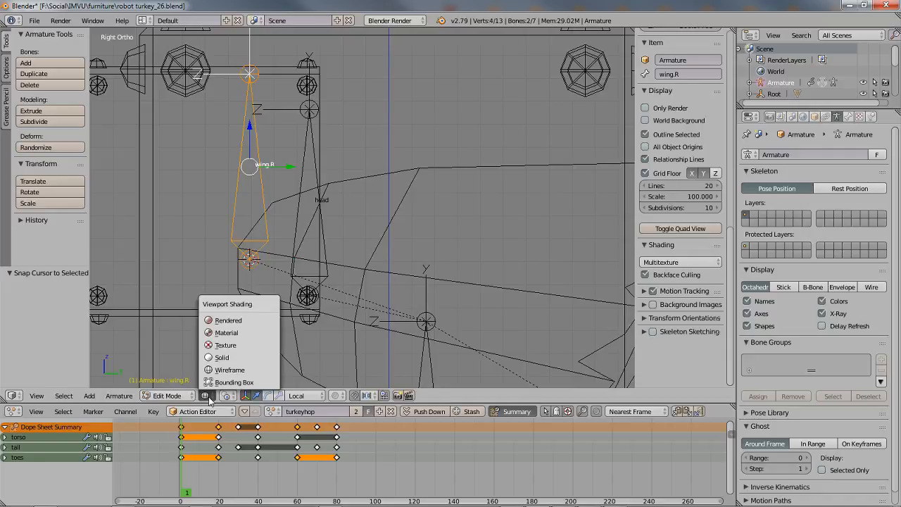
{"action": "left_click", "coordinate": [226, 396]}
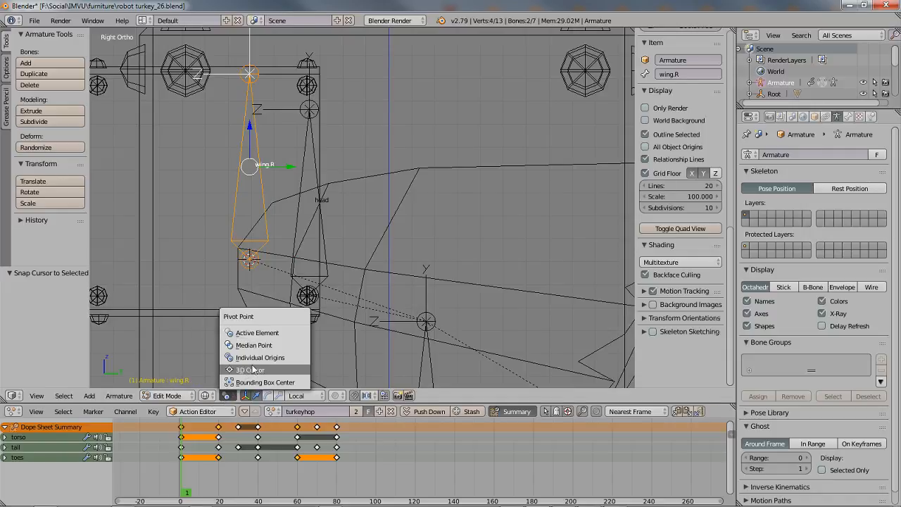
{"action": "left_click", "coordinate": [247, 370]}
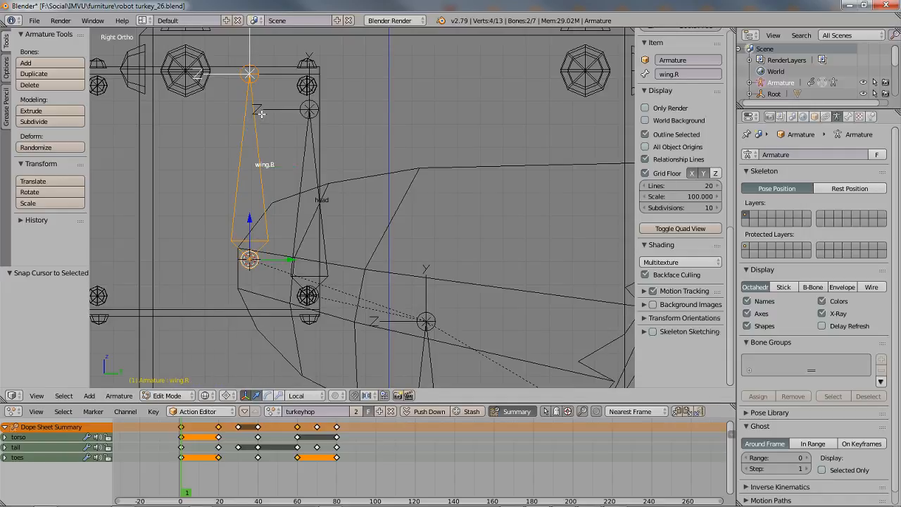
{"action": "key", "text": "r"}
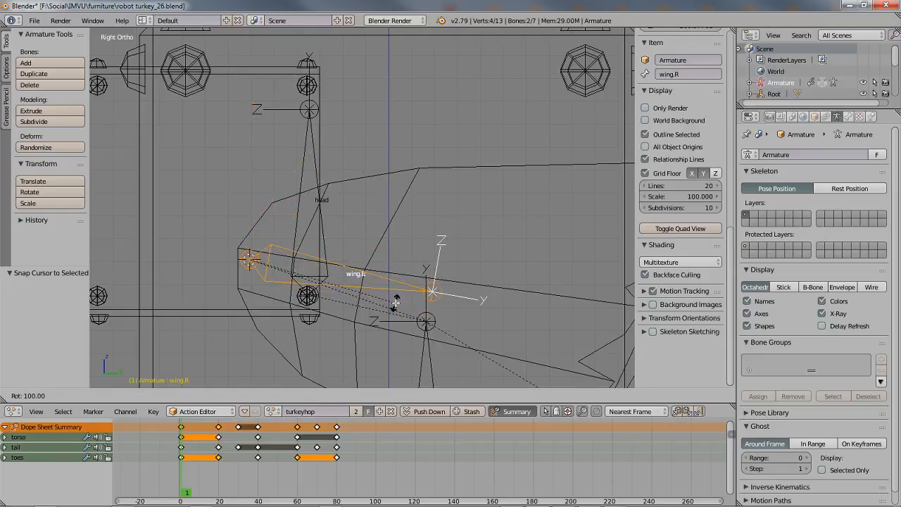
{"action": "left_click", "coordinate": [397, 303]}
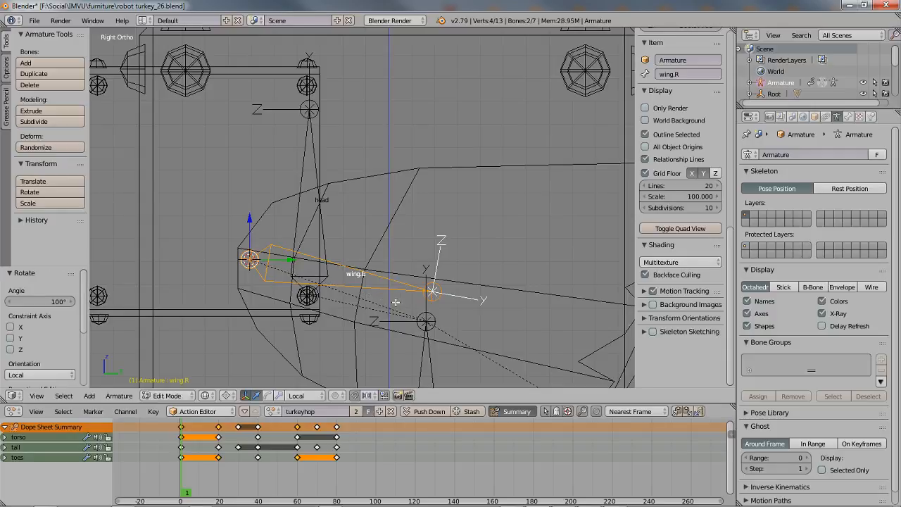
Switch the armature to Pose Mode in perspective view and test-rotate the wing.L bone without keeping the rotation
{"action": "scroll", "coordinate": [399, 262], "scroll_direction": "down", "scroll_amount": 2}
{"action": "middle_click_drag", "start_coordinate": [398, 262], "coordinate": [345, 233], "text": "shift"}
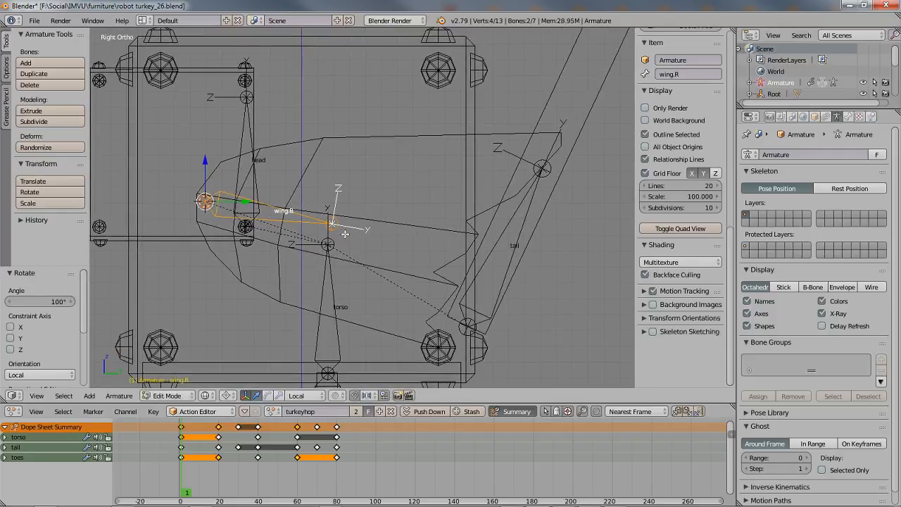
{"action": "key", "text": "ctrl+Tab"}
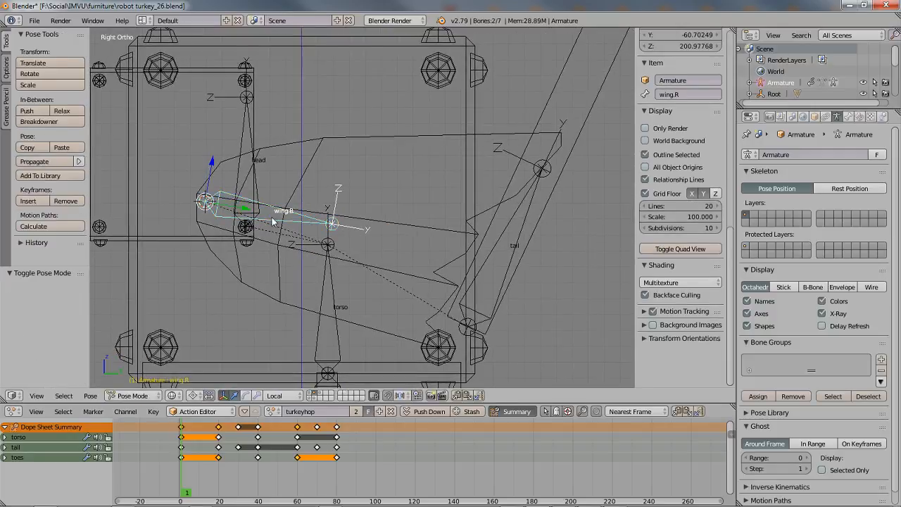
{"action": "key", "text": "KP_5"}
{"action": "middle_click_drag", "start_coordinate": [276, 229], "coordinate": [343, 243]}
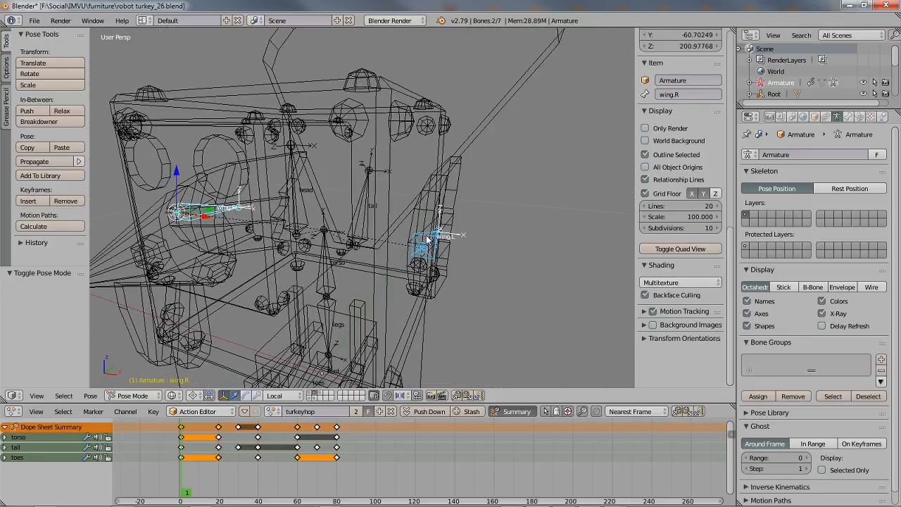
{"action": "right_click", "coordinate": [427, 240]}
{"action": "key", "text": "r"}
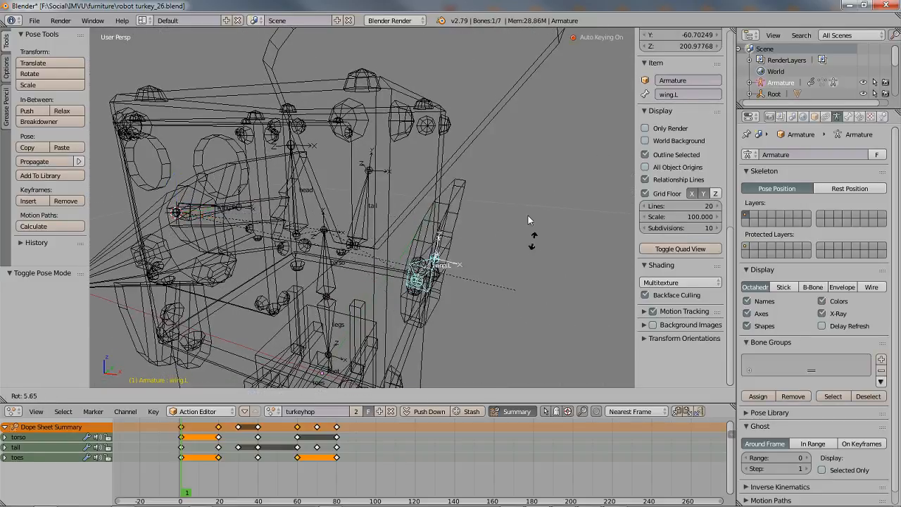
{"action": "left_click", "coordinate": [507, 237]}
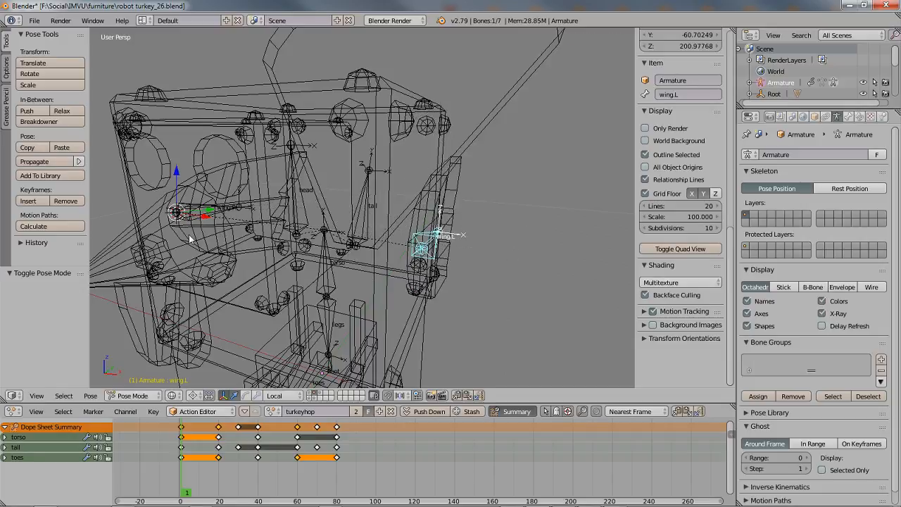
Change the pivot point to Active Element and test-move the wing.L and wing.R bones without keeping the moves
{"action": "left_click", "coordinate": [192, 395]}
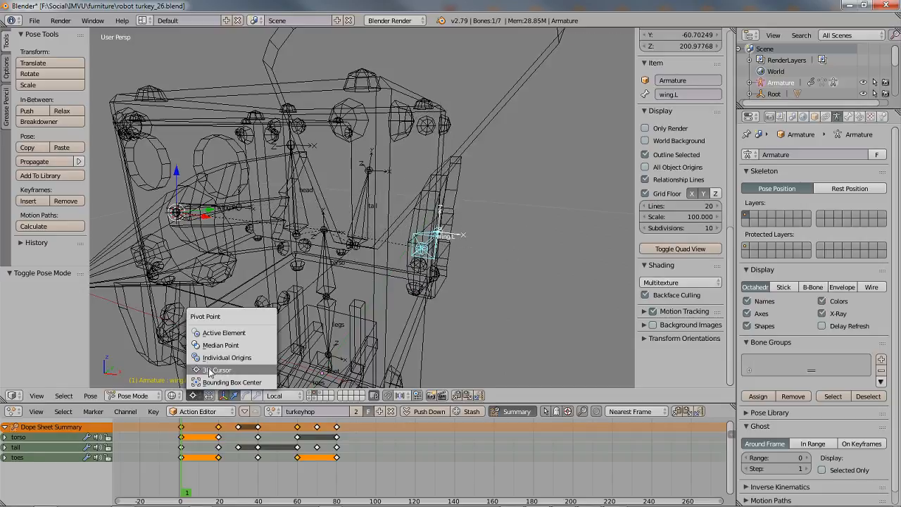
{"action": "left_click", "coordinate": [222, 334]}
{"action": "key", "text": "g"}
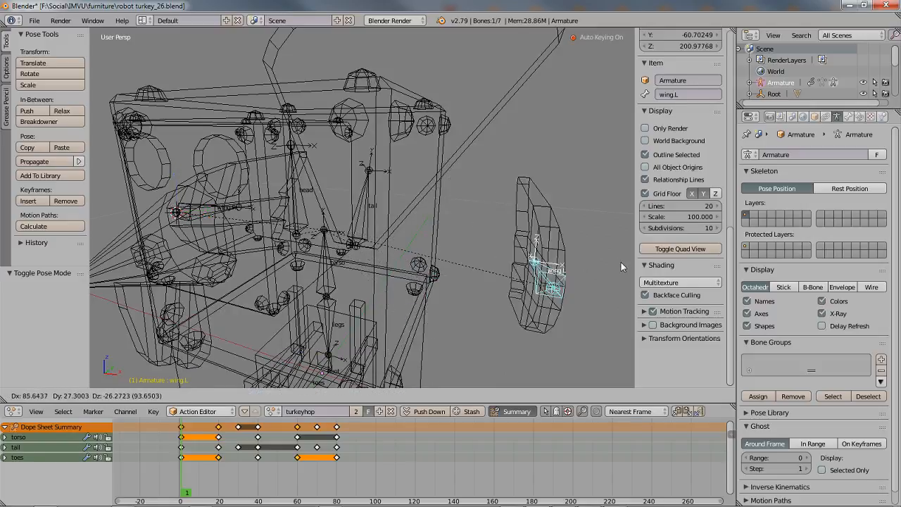
{"action": "right_click", "coordinate": [534, 259]}
{"action": "right_click", "coordinate": [198, 211]}
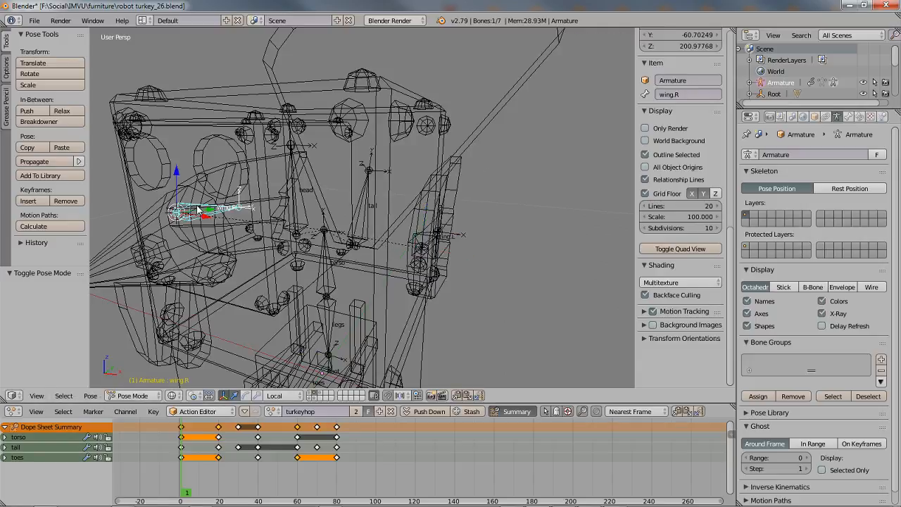
{"action": "key", "text": "g"}
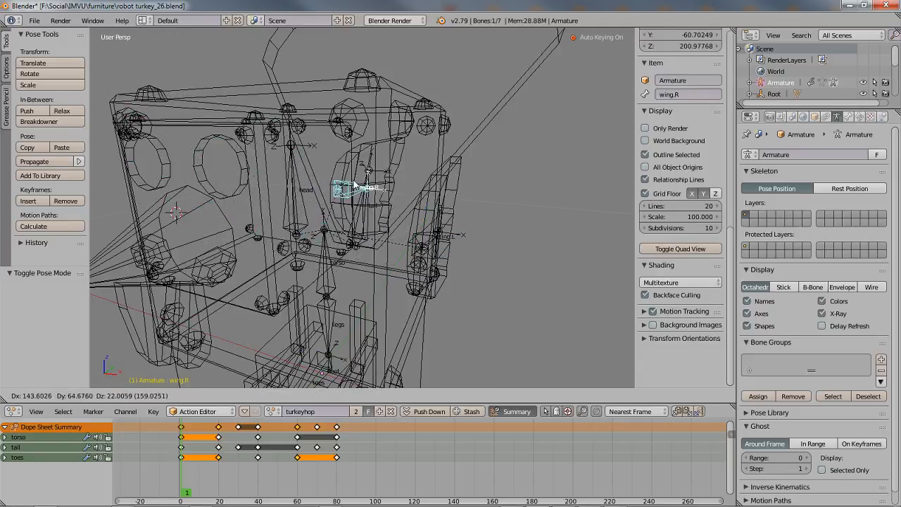
{"action": "right_click", "coordinate": [435, 208]}
Display the turkey in textured shading and return the armature to Object Mode
{"action": "mouse_move", "coordinate": [436, 207]}
{"action": "middle_mouse_down"}
{"action": "mouse_move", "coordinate": [377, 192]}
{"action": "mouse_move", "coordinate": [388, 207]}
{"action": "middle_mouse_up"}
{"action": "key", "text": "z"}
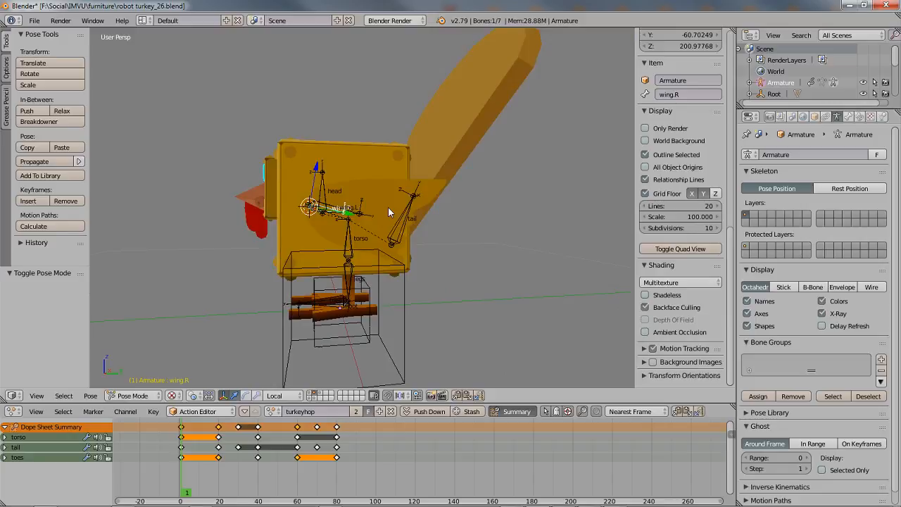
{"action": "middle_click_drag", "start_coordinate": [388, 207], "coordinate": [336, 219]}
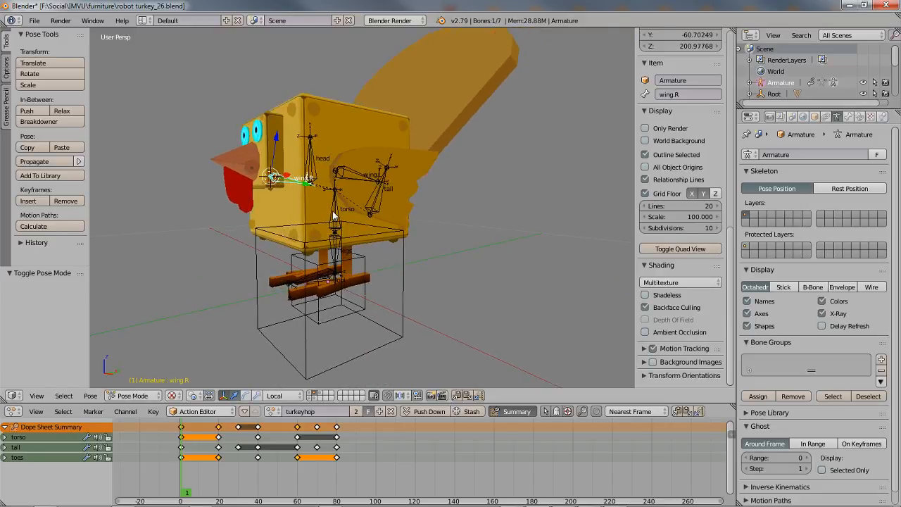
{"action": "key", "text": "ctrl+Tab"}
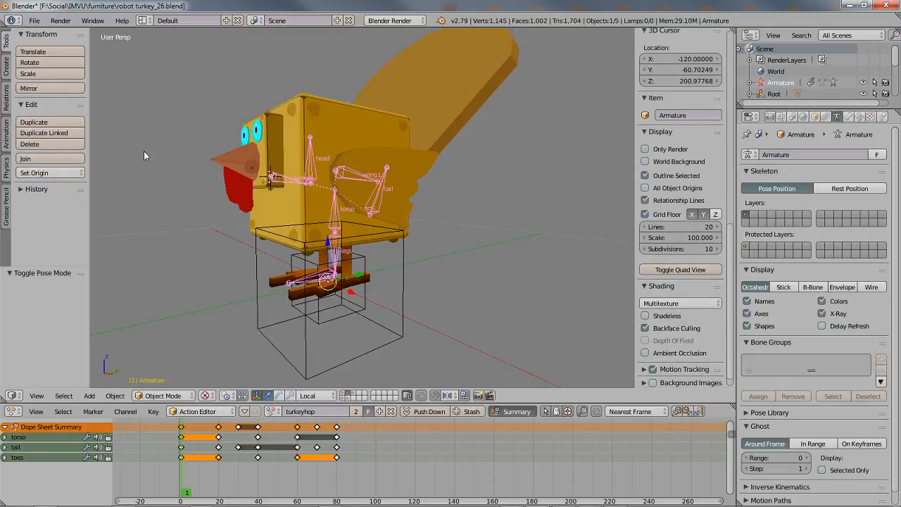
Save the scene as a new file named robot turkey_27.blend
{"action": "left_click", "coordinate": [33, 21]}
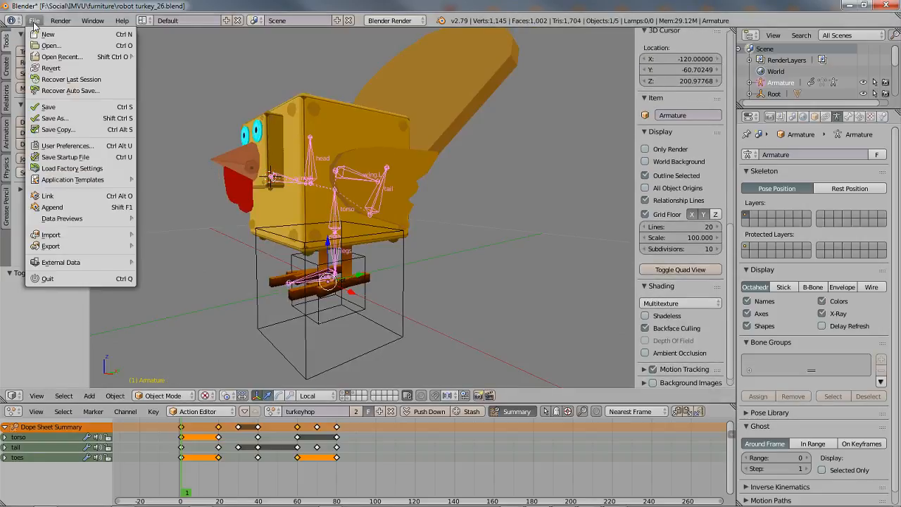
{"action": "left_click", "coordinate": [53, 120]}
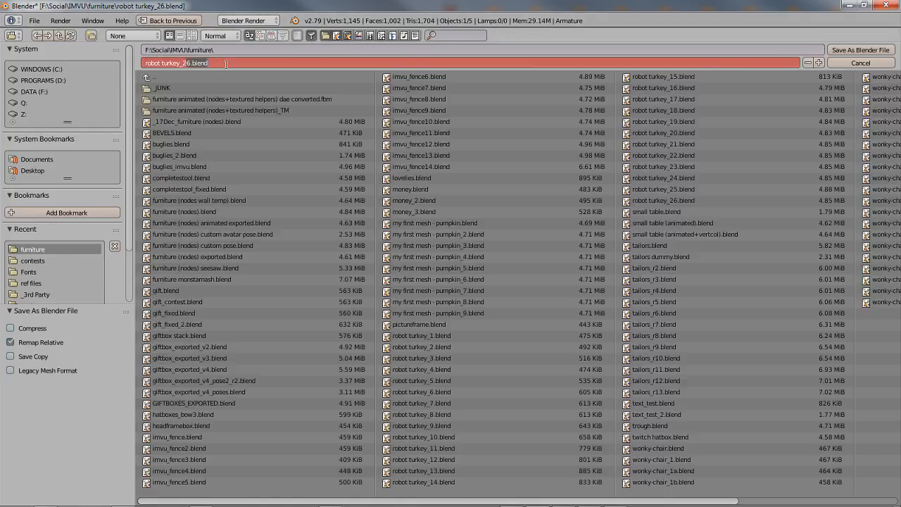
{"action": "type", "text": "7"}
{"action": "key", "text": "Return"}
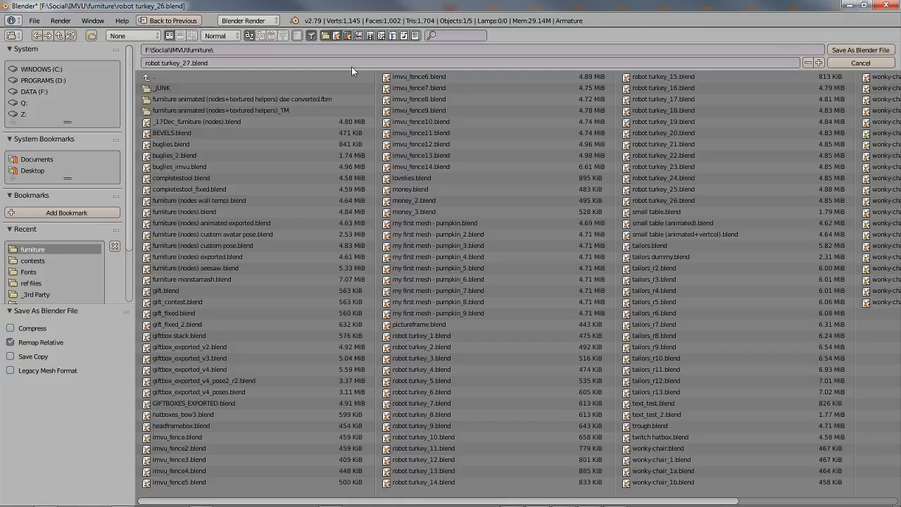
{"action": "left_click", "coordinate": [857, 48]}
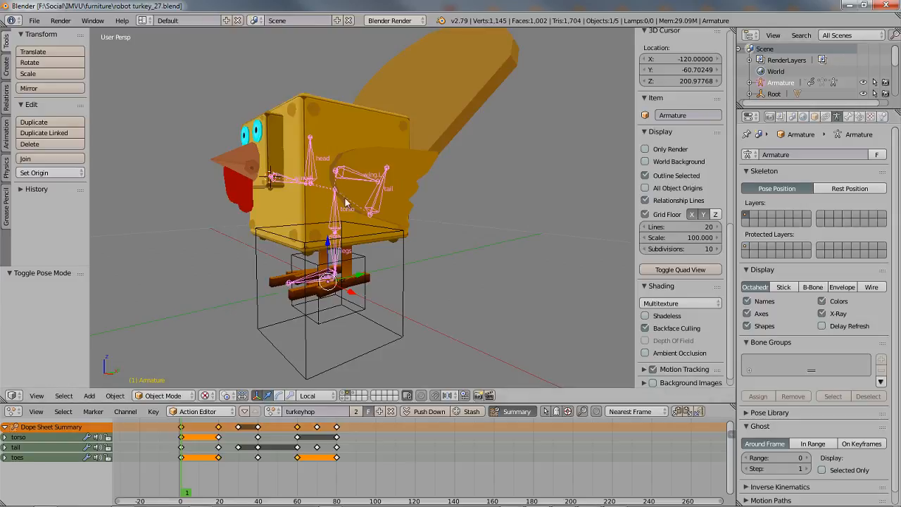
Hide everything except the armature by inverting the selection, and examine how the wing, head and tail bones are arranged around the torso
{"action": "middle_click_drag", "start_coordinate": [283, 232], "coordinate": [338, 226]}
{"action": "scroll", "coordinate": [338, 225], "scroll_direction": "up", "scroll_amount": 2}
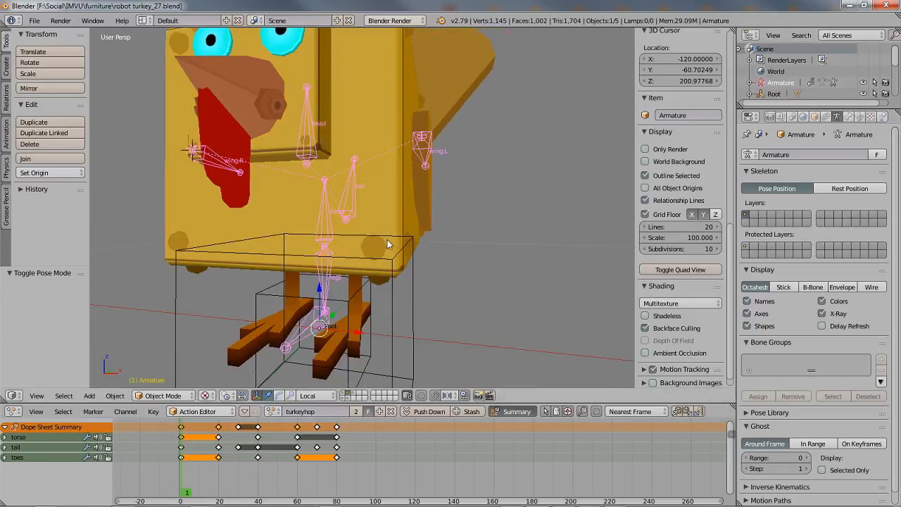
{"action": "middle_click_drag", "start_coordinate": [387, 238], "coordinate": [381, 243]}
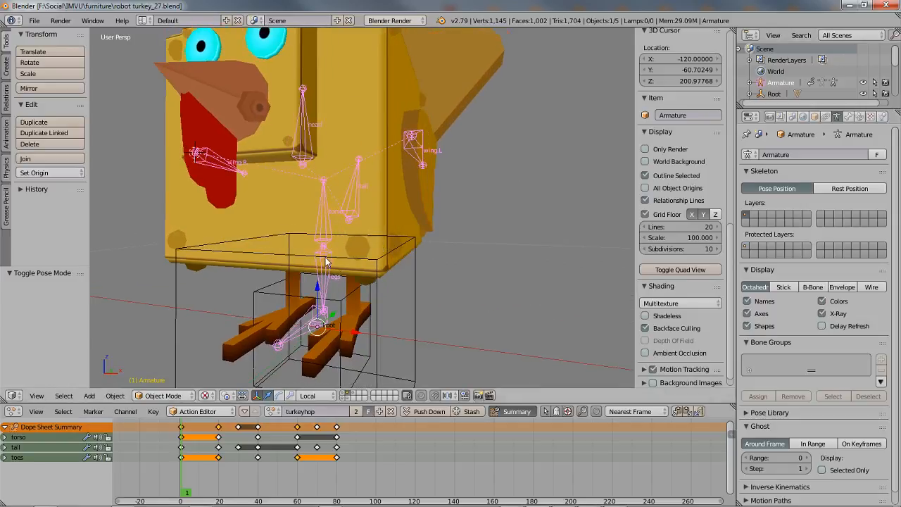
{"action": "key", "text": "alt+i"}
{"action": "key", "text": "ctrl+i"}
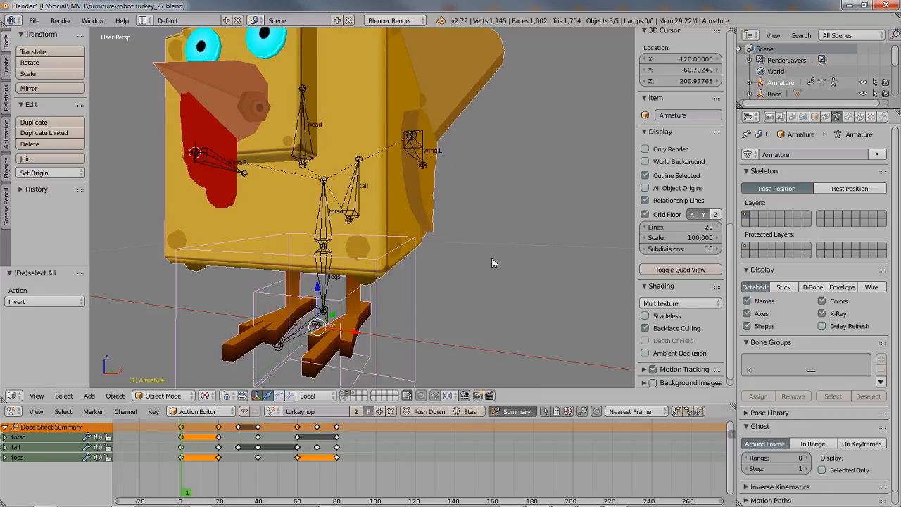
{"action": "key", "text": "h"}
{"action": "right_click", "coordinate": [326, 222]}
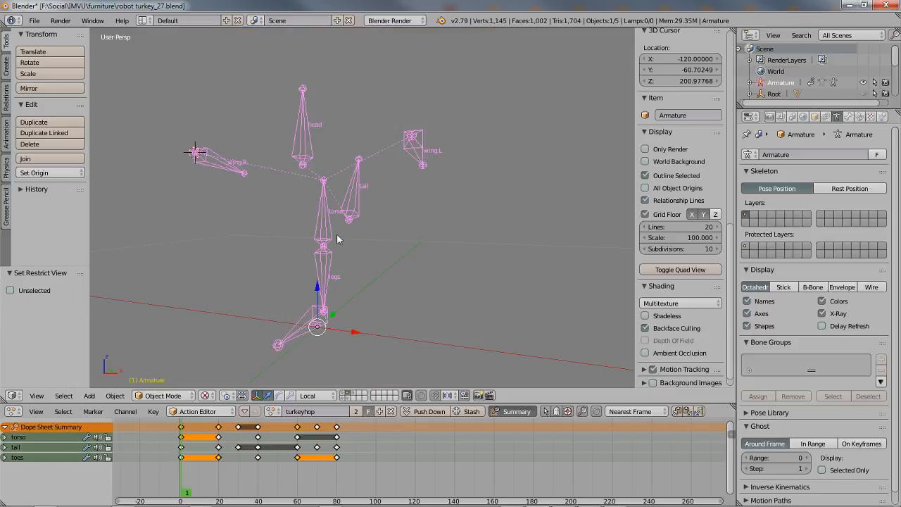
{"action": "middle_click_drag", "start_coordinate": [330, 232], "coordinate": [367, 283]}
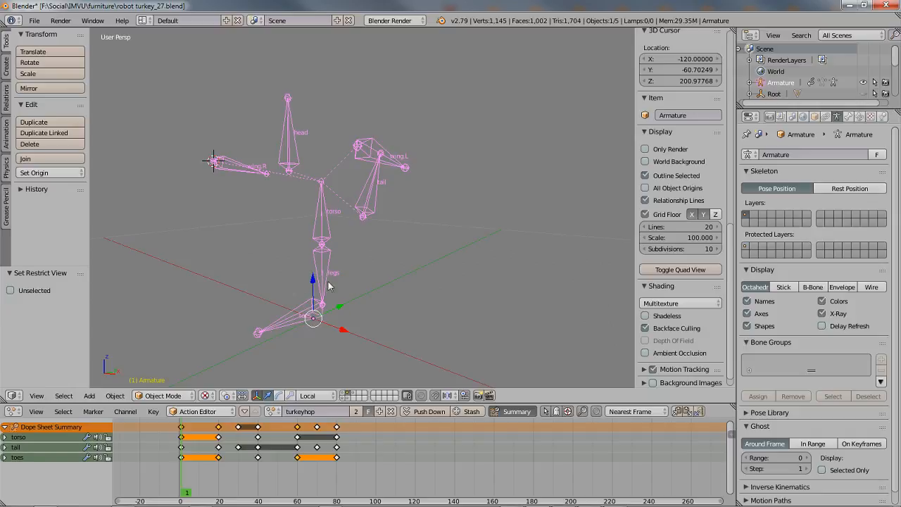
{"action": "mouse_move", "coordinate": [312, 279]}
{"action": "middle_mouse_down"}
{"action": "mouse_move", "coordinate": [364, 259]}
{"action": "mouse_move", "coordinate": [444, 259]}
{"action": "mouse_move", "coordinate": [320, 255]}
{"action": "mouse_move", "coordinate": [329, 278]}
{"action": "middle_mouse_up"}
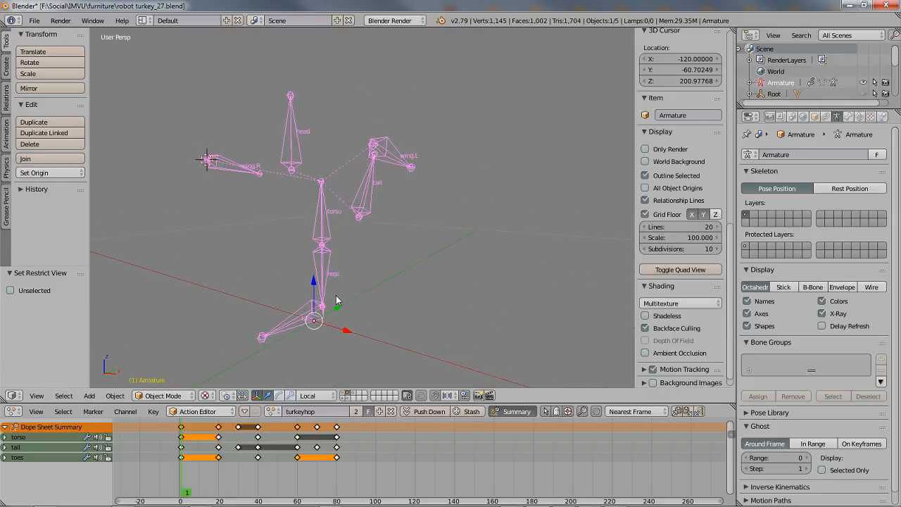
Unhide all objects and move the blockFLOOR.MESH block to layer 10
{"action": "key", "text": "alt+h"}
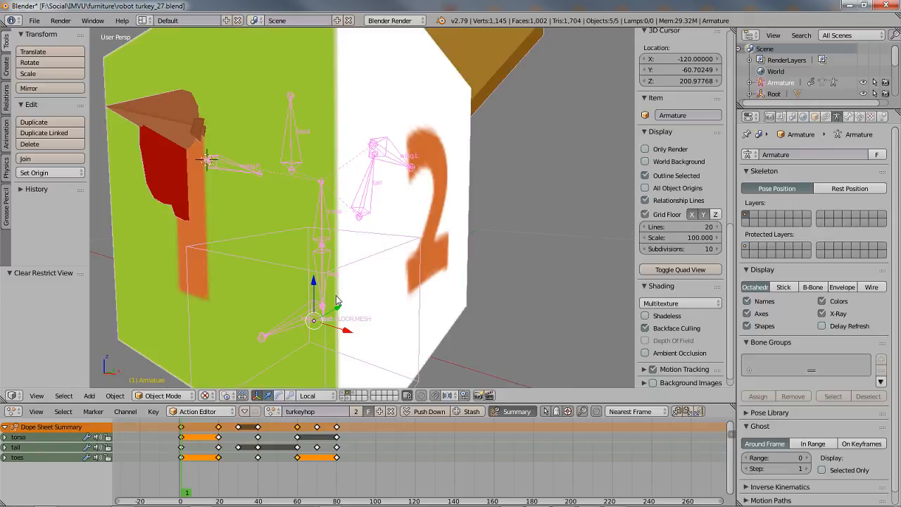
{"action": "middle_click_drag", "start_coordinate": [336, 299], "coordinate": [313, 275]}
{"action": "right_click", "coordinate": [178, 263]}
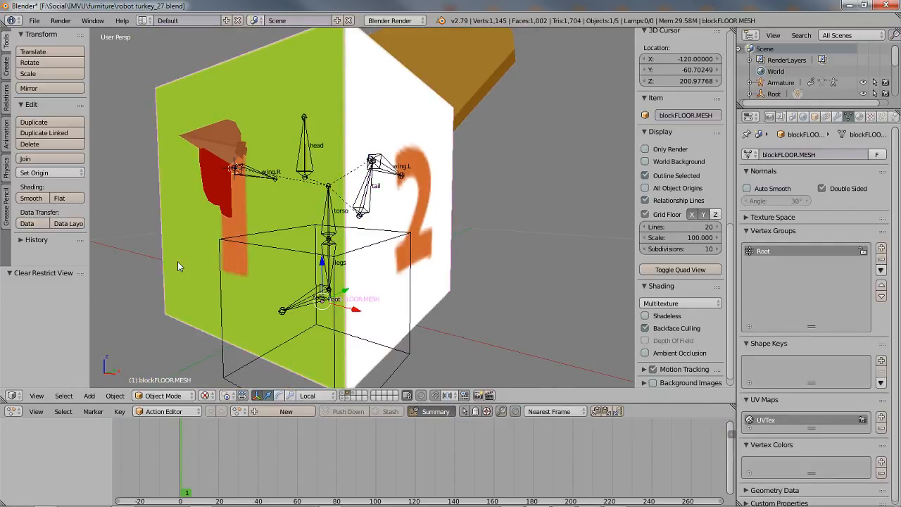
{"action": "key", "text": "m"}
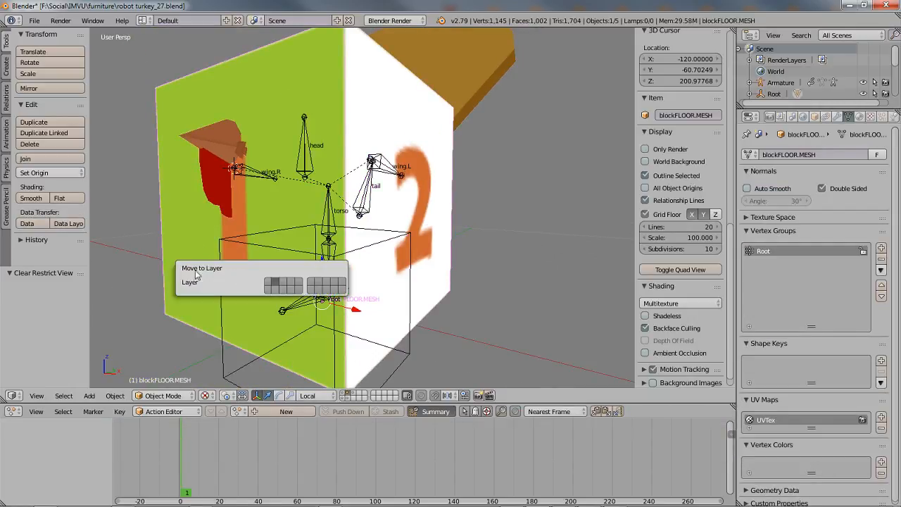
{"action": "left_click", "coordinate": [343, 283]}
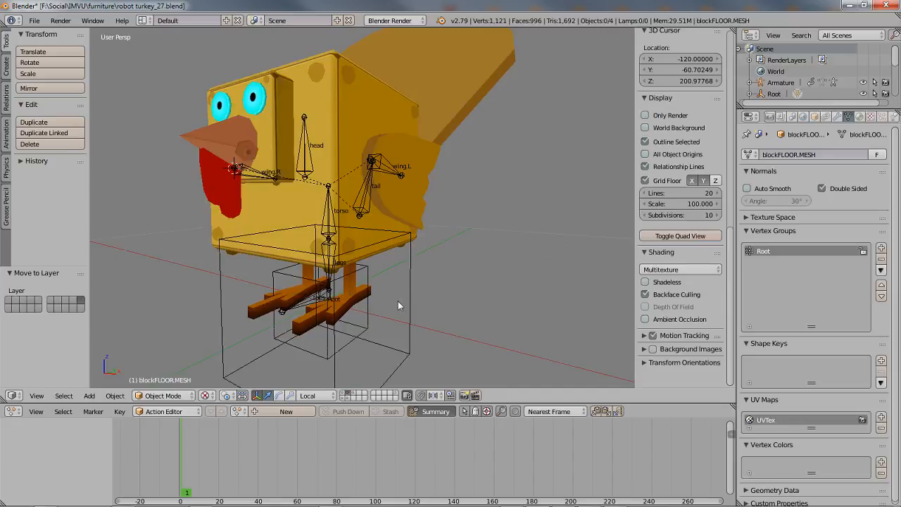
Hide turkey.MESH so only the armature and the two cube empties remain in view
{"action": "right_click", "coordinate": [411, 299]}
{"action": "middle_click_drag", "start_coordinate": [382, 306], "coordinate": [378, 280], "text": "shift"}
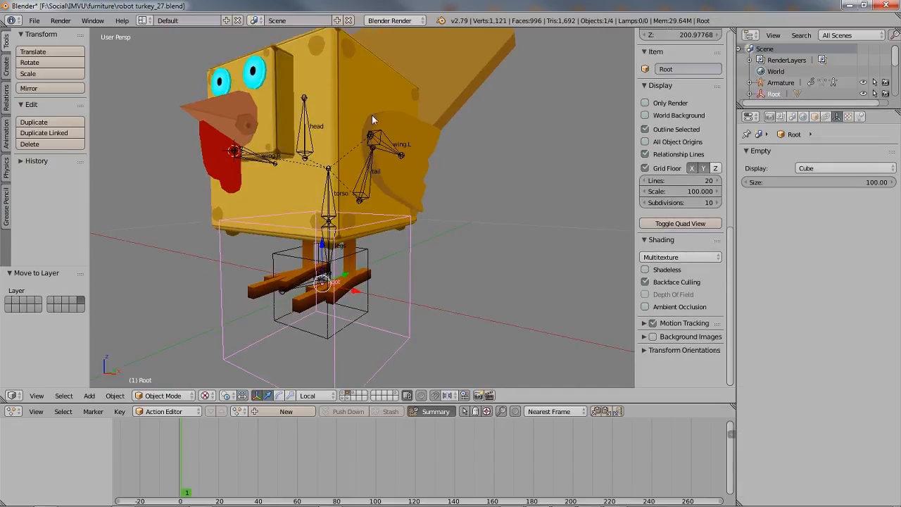
{"action": "right_click", "coordinate": [423, 189]}
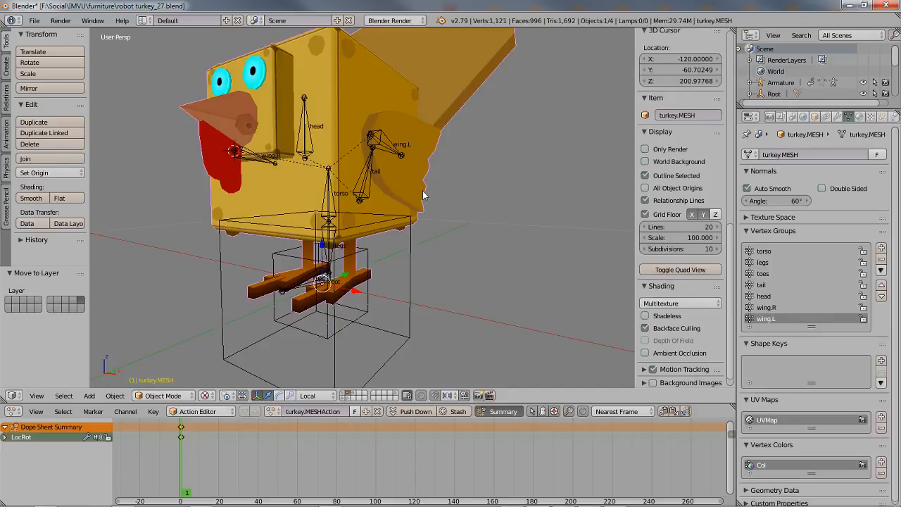
{"action": "key", "text": "h"}
{"action": "scroll", "coordinate": [374, 225], "scroll_direction": "up", "scroll_amount": 1}
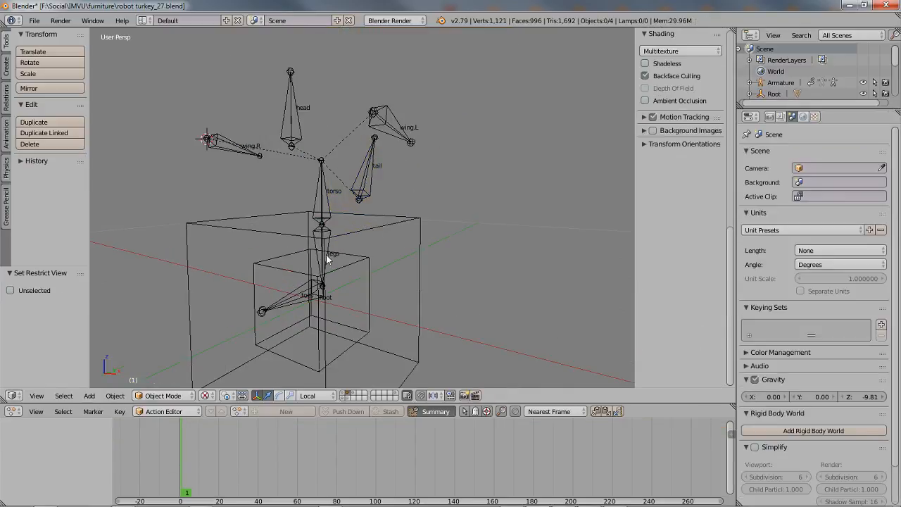
{"action": "scroll", "coordinate": [352, 252], "scroll_direction": "up", "scroll_amount": 1}
{"action": "scroll", "coordinate": [372, 298], "scroll_direction": "down", "scroll_amount": 1}
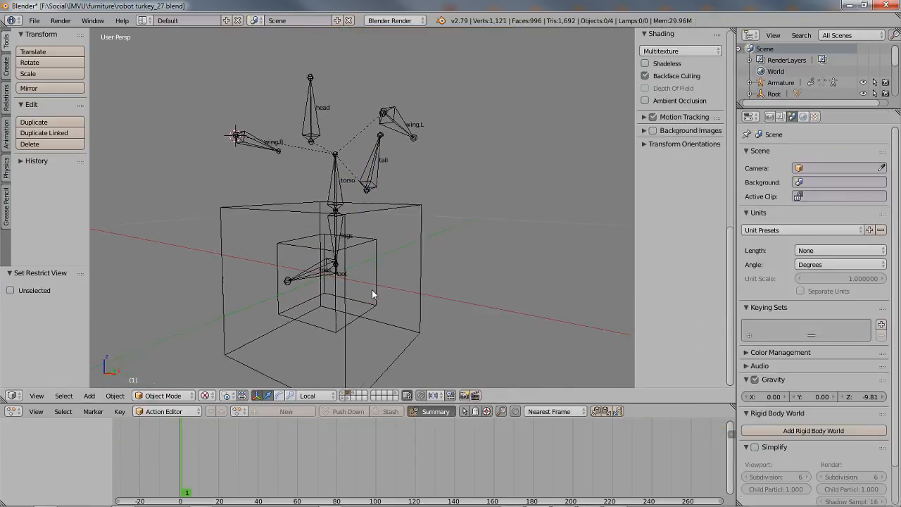
Inspect the Root empty, then the keyframes of turkeyroot's turkeyhopping action and the armature's turkeyhop action
{"action": "right_click", "coordinate": [418, 301]}
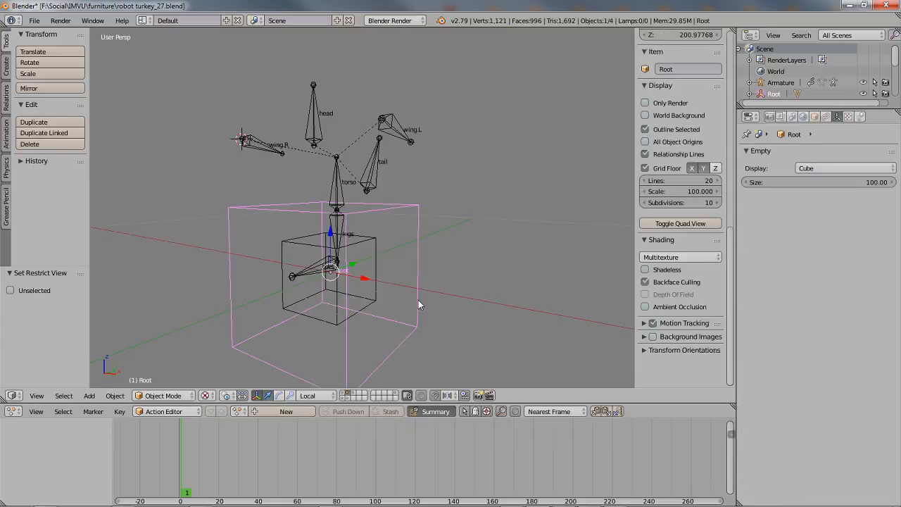
{"action": "right_click", "coordinate": [376, 300]}
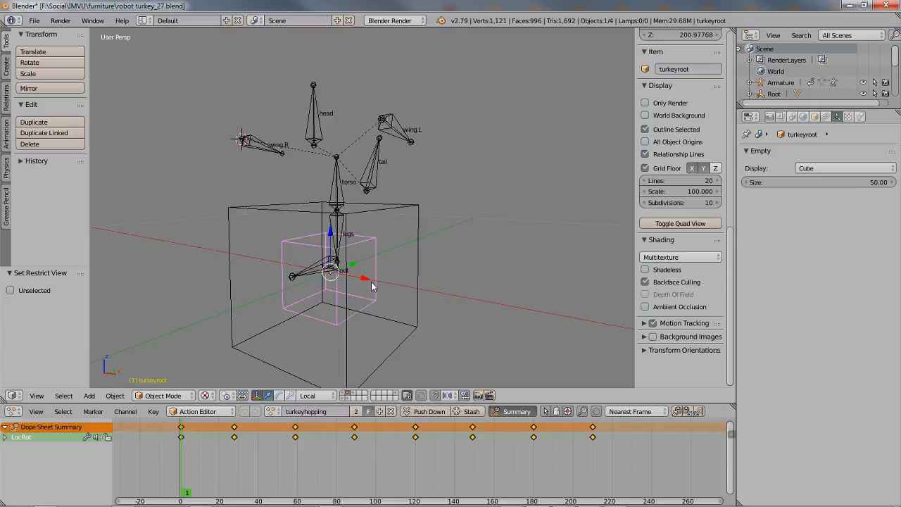
{"action": "mouse_move", "coordinate": [189, 478]}
{"action": "left_mouse_down"}
{"action": "mouse_move", "coordinate": [542, 487]}
{"action": "mouse_move", "coordinate": [182, 475]}
{"action": "left_mouse_up"}
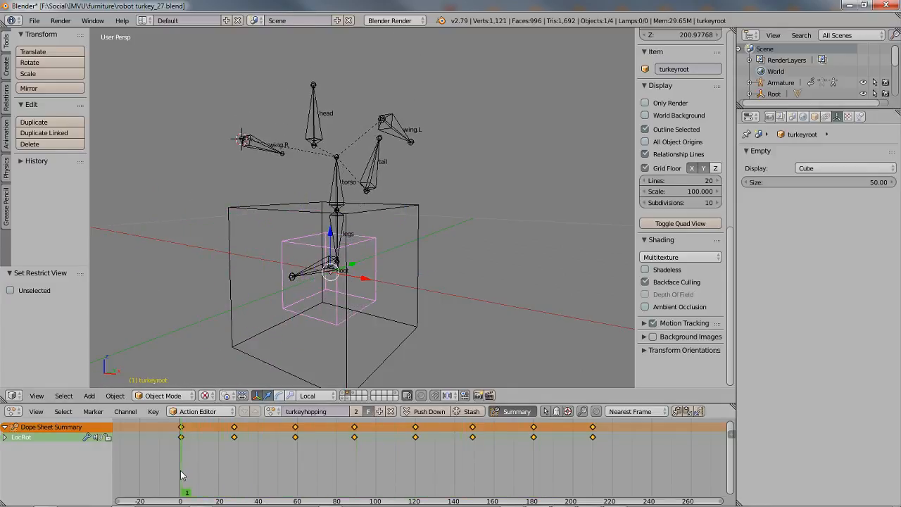
{"action": "right_click", "coordinate": [335, 181]}
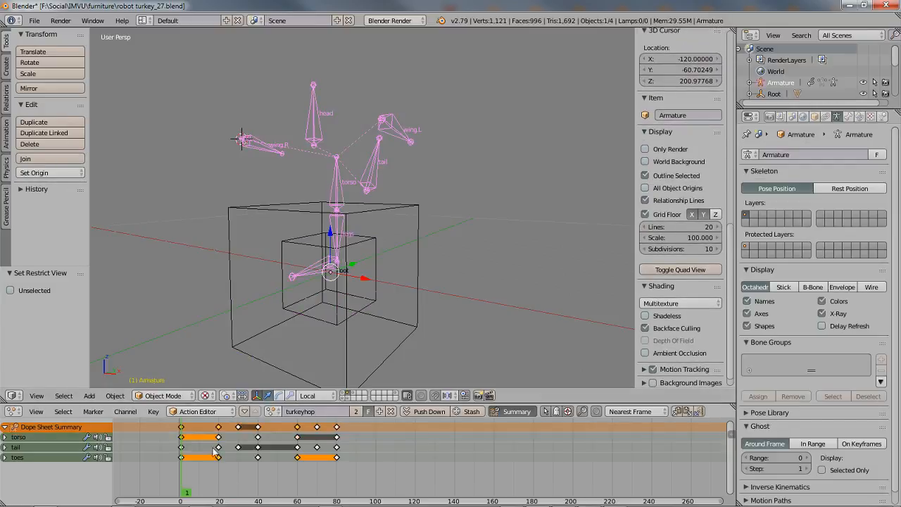
{"action": "mouse_move", "coordinate": [188, 493]}
{"action": "left_mouse_down"}
{"action": "mouse_move", "coordinate": [394, 486]}
{"action": "mouse_move", "coordinate": [181, 470]}
{"action": "mouse_move", "coordinate": [342, 466]}
{"action": "mouse_move", "coordinate": [181, 459]}
{"action": "left_mouse_up"}
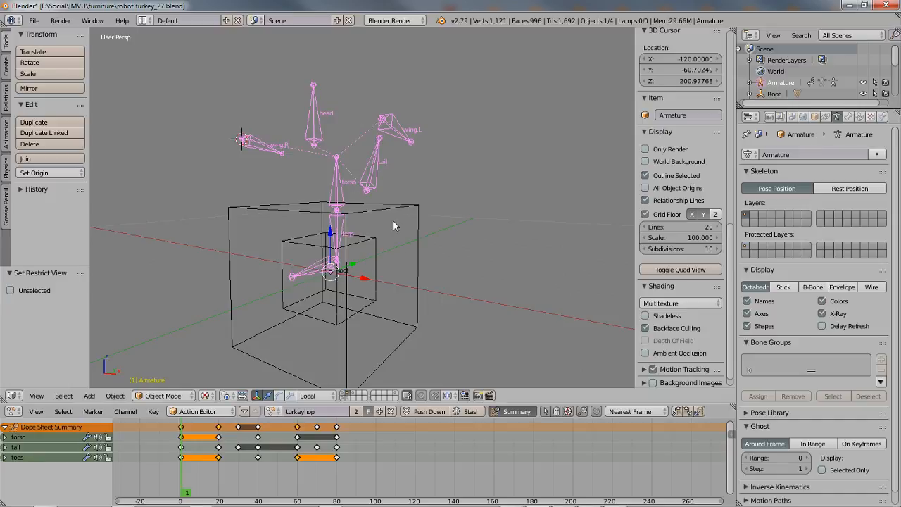
Examine the armature's wing, head, tail and torso bones in perspective and from the top, right and front, ending in front orthographic view
{"action": "middle_click_drag", "start_coordinate": [393, 221], "coordinate": [415, 288]}
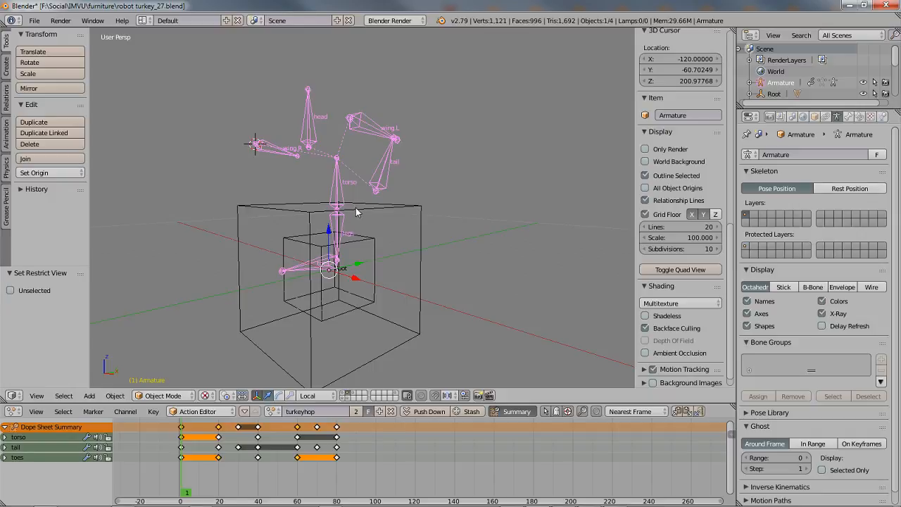
{"action": "middle_click_drag", "start_coordinate": [397, 183], "coordinate": [439, 192]}
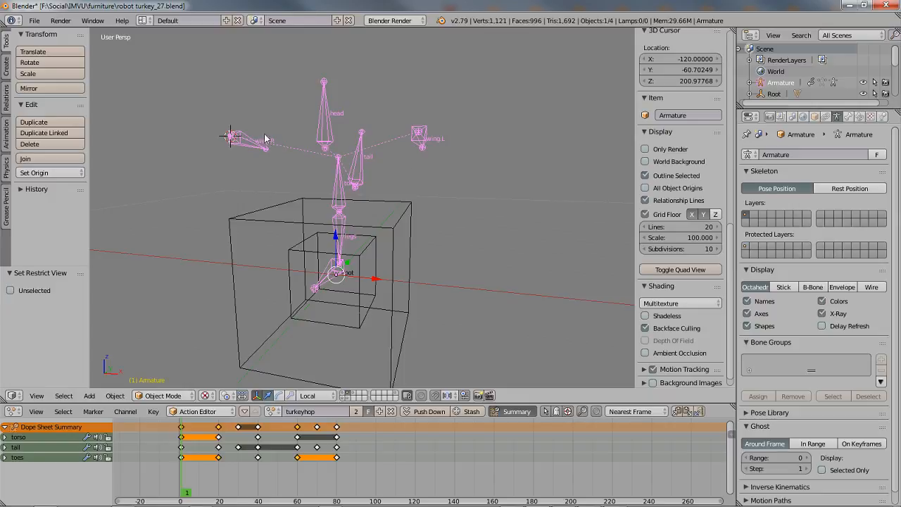
{"action": "mouse_move", "coordinate": [473, 232]}
{"action": "middle_mouse_down"}
{"action": "mouse_move", "coordinate": [457, 245]}
{"action": "mouse_move", "coordinate": [480, 241]}
{"action": "middle_mouse_up"}
{"action": "middle_click_drag", "start_coordinate": [304, 139], "coordinate": [311, 185], "text": "shift"}
{"action": "scroll", "coordinate": [312, 185], "scroll_direction": "up", "scroll_amount": 2}
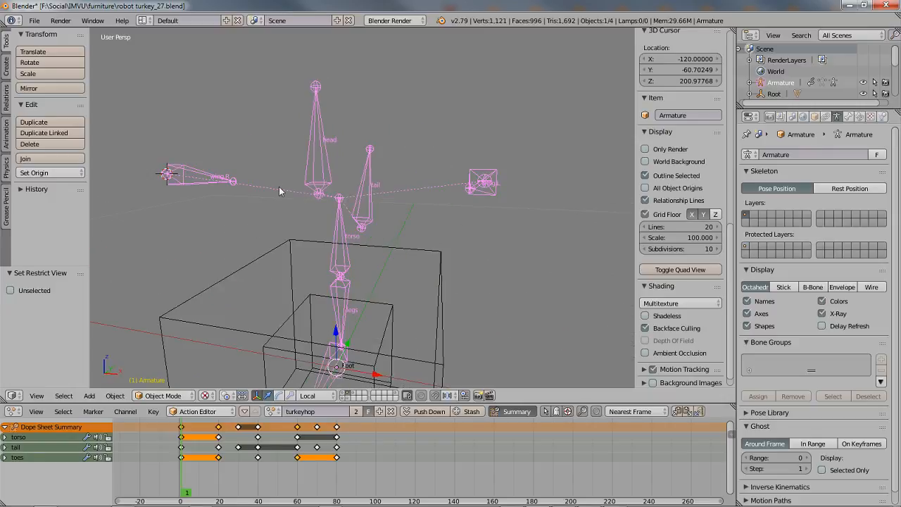
{"action": "scroll", "coordinate": [240, 193], "scroll_direction": "up", "scroll_amount": 1}
{"action": "middle_click_drag", "start_coordinate": [267, 207], "coordinate": [231, 181]}
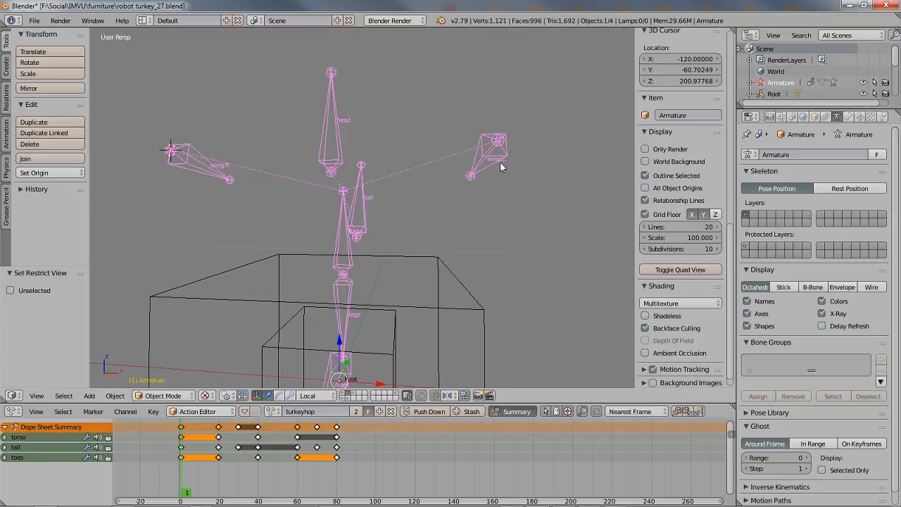
{"action": "key", "text": "KP_7"}
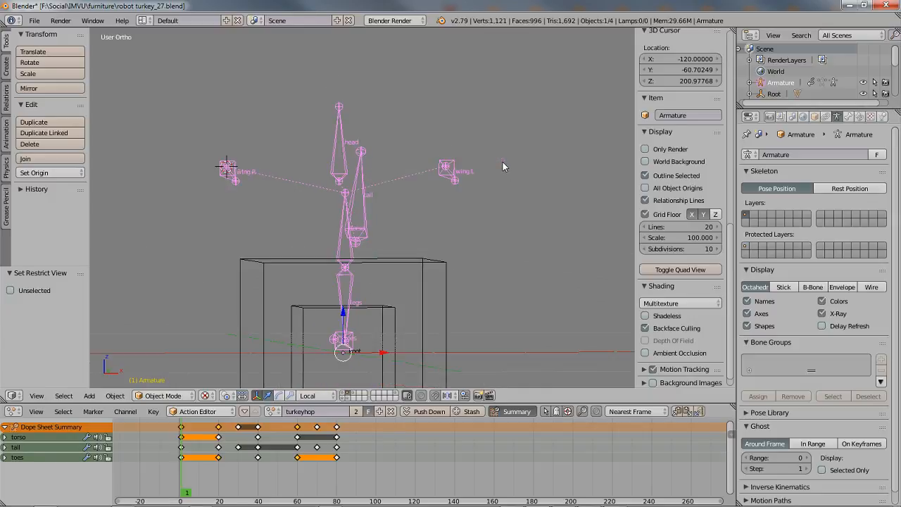
{"action": "middle_click_drag", "start_coordinate": [396, 288], "coordinate": [392, 230], "text": "shift"}
{"action": "scroll", "coordinate": [387, 230], "scroll_direction": "up", "scroll_amount": 2}
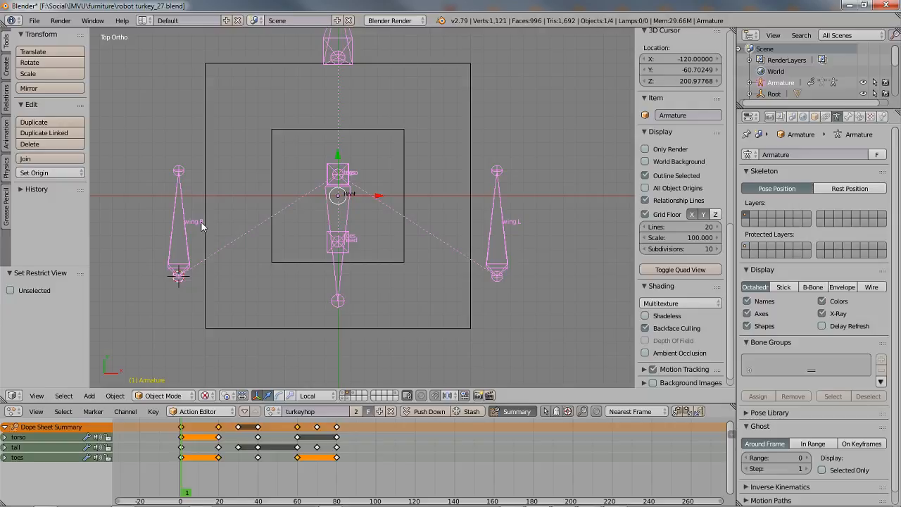
{"action": "key", "text": "KP_5"}
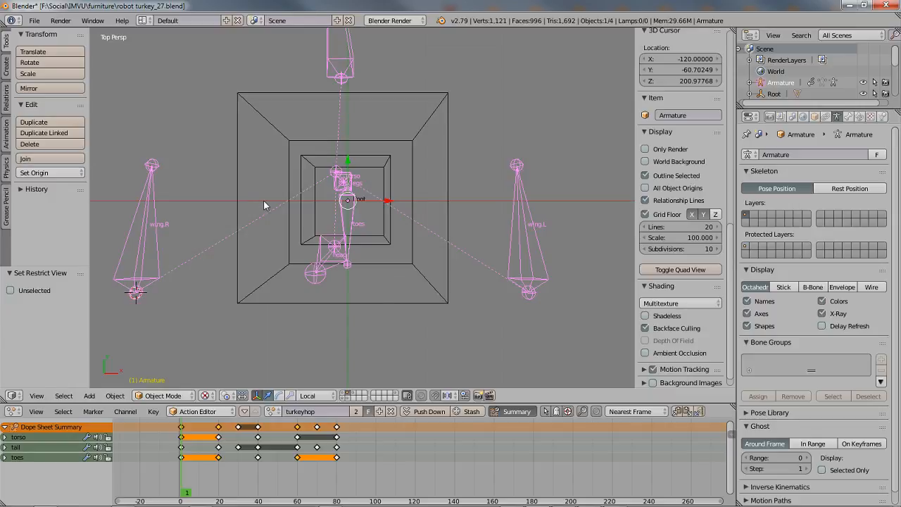
{"action": "key", "text": "KP_3"}
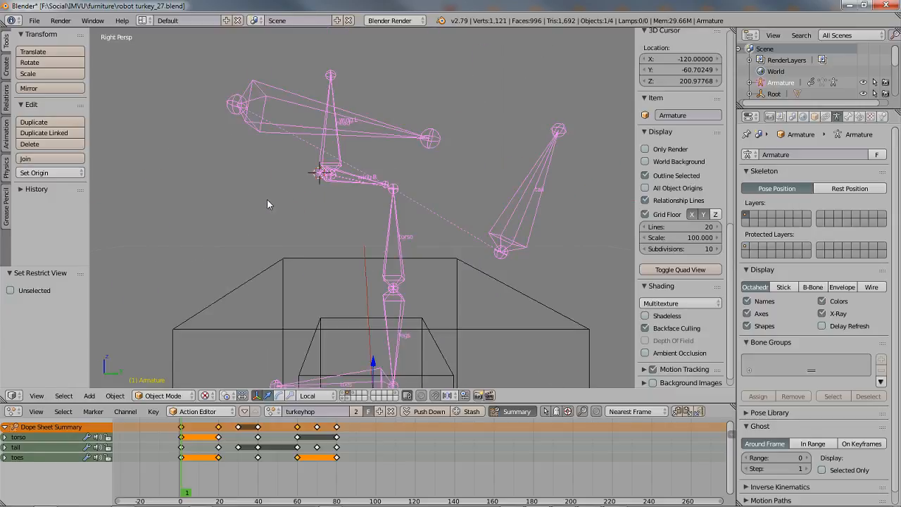
{"action": "key", "text": "KP_1"}
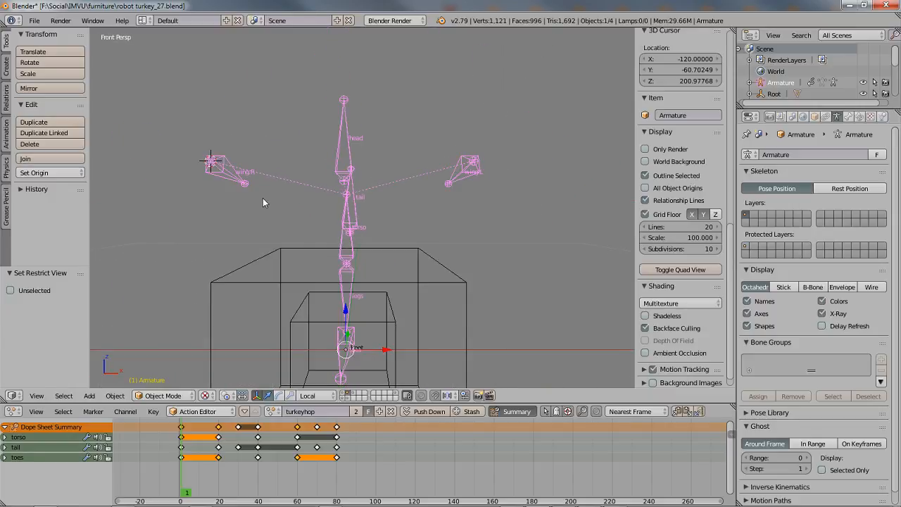
{"action": "key", "text": "KP_5"}
{"action": "middle_click_drag", "start_coordinate": [315, 249], "coordinate": [303, 224], "text": "shift"}
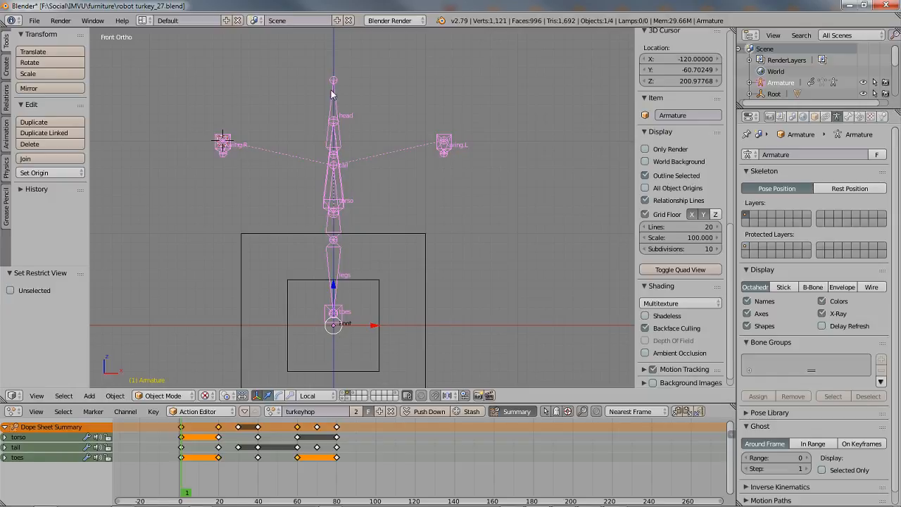
Switch the armature to Pose Mode and test-move the wing.R and wing.L bones without keeping the moves
{"action": "key", "text": "ctrl+Tab"}
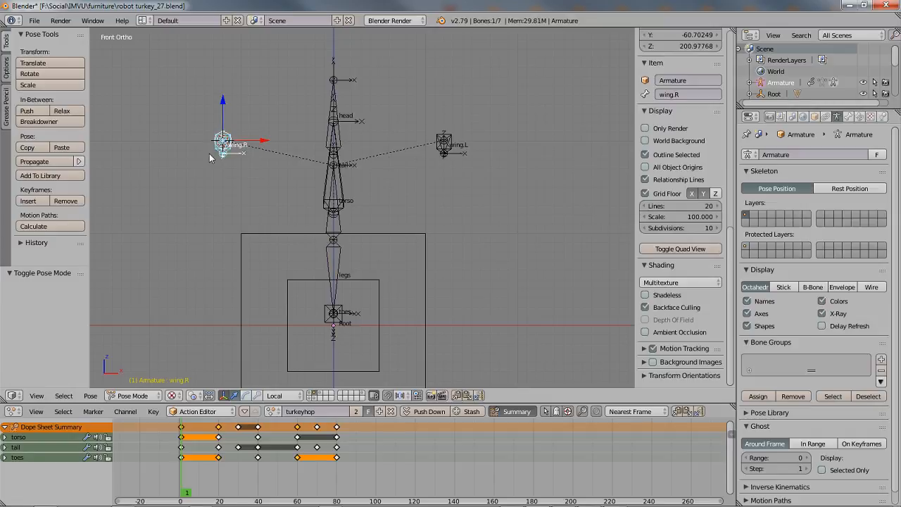
{"action": "key", "text": "g"}
{"action": "key", "text": "Escape"}
{"action": "right_click", "coordinate": [447, 152]}
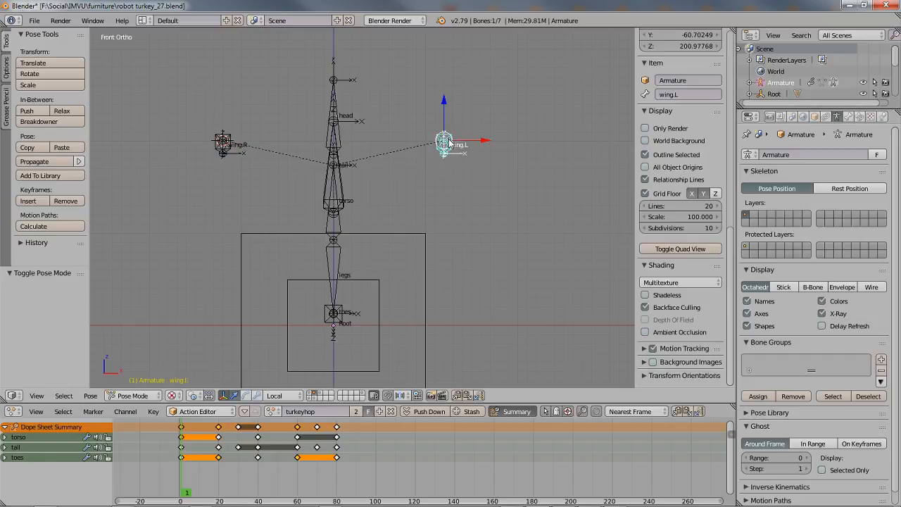
{"action": "key", "text": "g"}
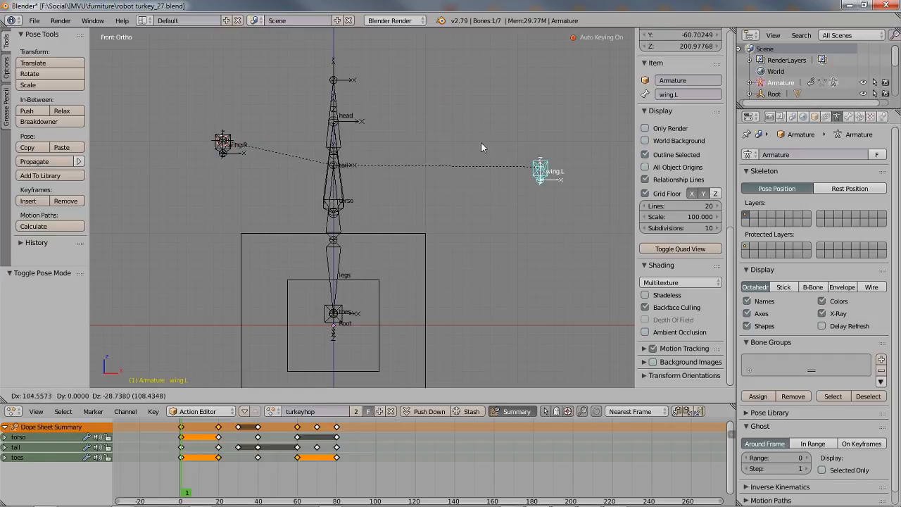
{"action": "key", "text": "Escape"}
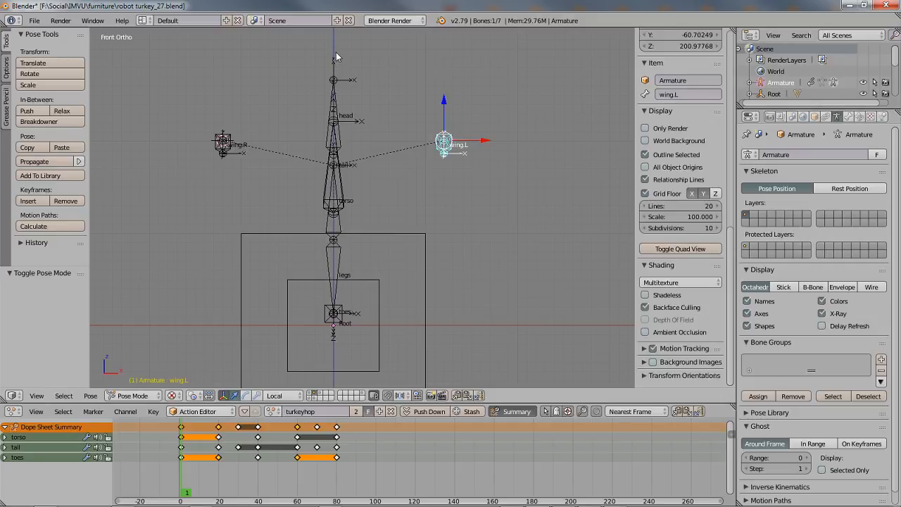
Check the head, wing.L and wing.R bones by selecting them individually and the wings together, leaving wing.L selected
{"action": "right_click", "coordinate": [338, 123]}
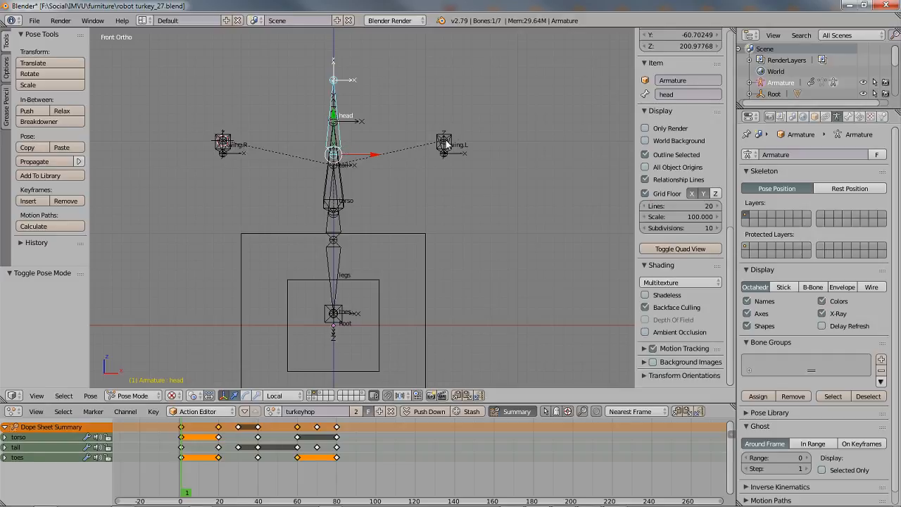
{"action": "right_click", "coordinate": [449, 144]}
{"action": "right_click", "coordinate": [222, 144], "text": "shift"}
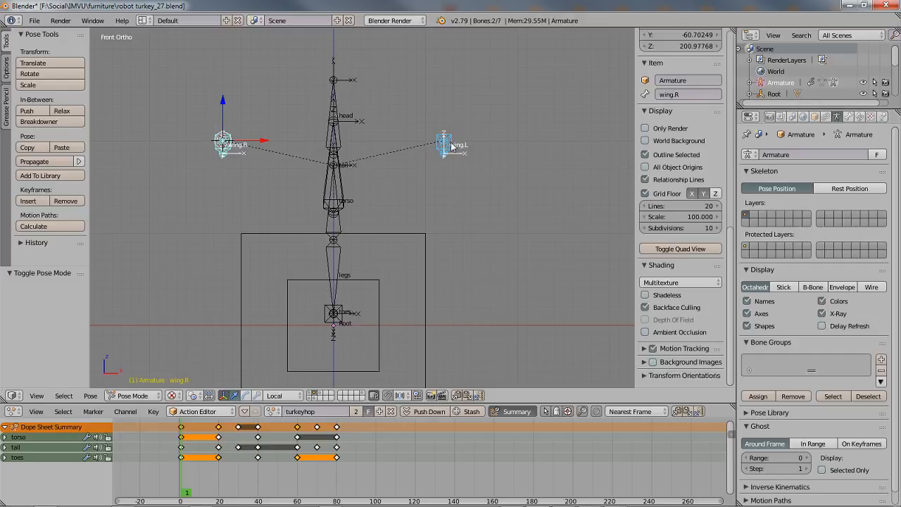
{"action": "right_click", "coordinate": [449, 145]}
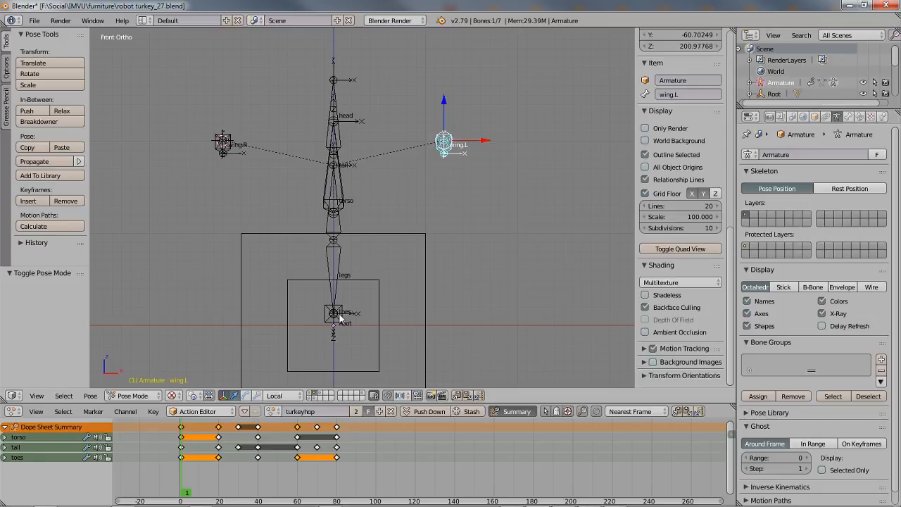
{"action": "scroll", "coordinate": [340, 323], "scroll_direction": "down", "scroll_amount": 1}
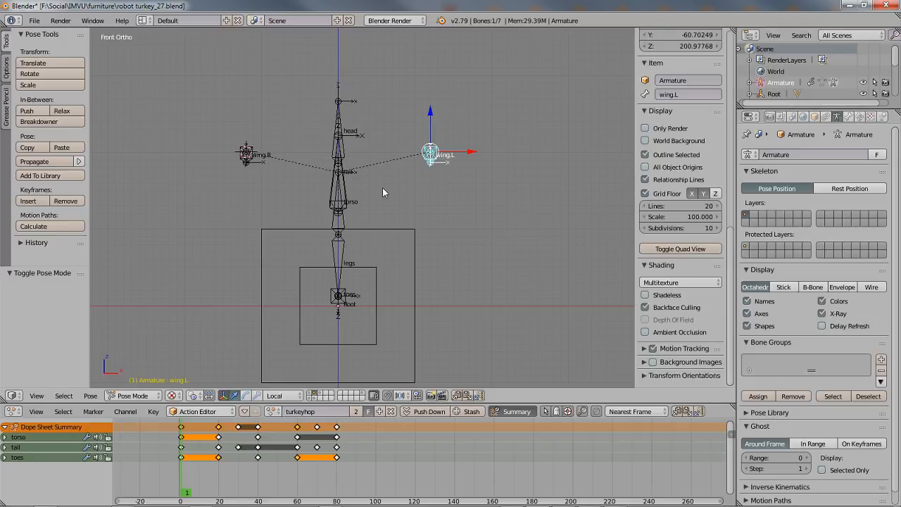
Switch the armature to Edit Mode and hide the wing.R bone
{"action": "left_click", "coordinate": [90, 395]}
{"action": "key", "text": "ctrl+Tab"}
{"action": "key", "text": "Tab"}
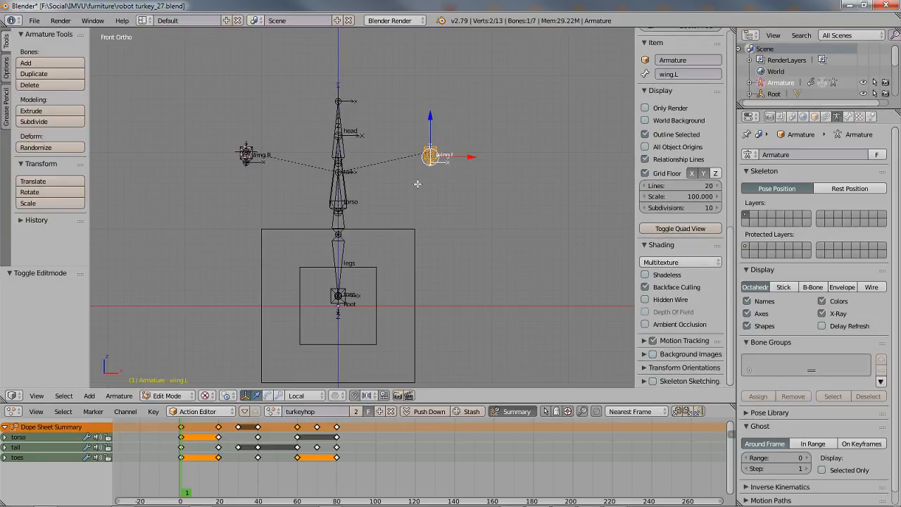
{"action": "left_click", "coordinate": [431, 150]}
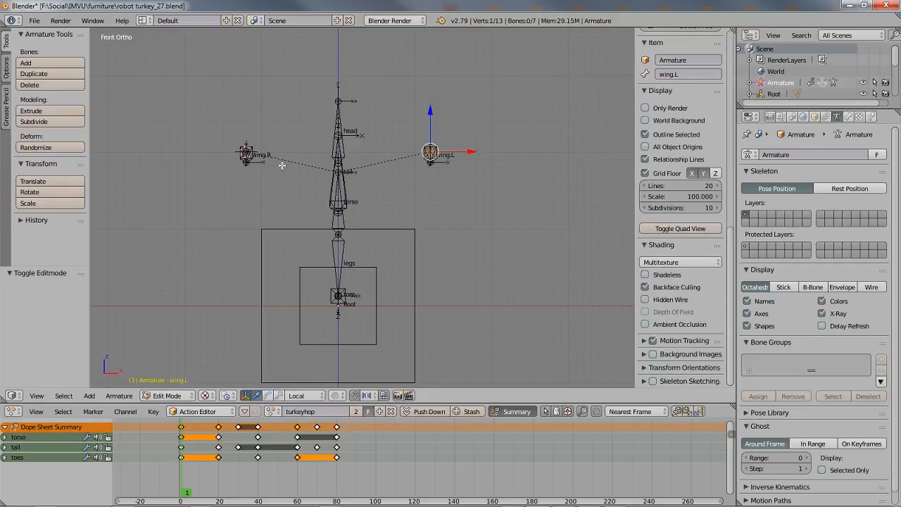
{"action": "left_click", "coordinate": [251, 160]}
{"action": "left_click", "coordinate": [118, 396]}
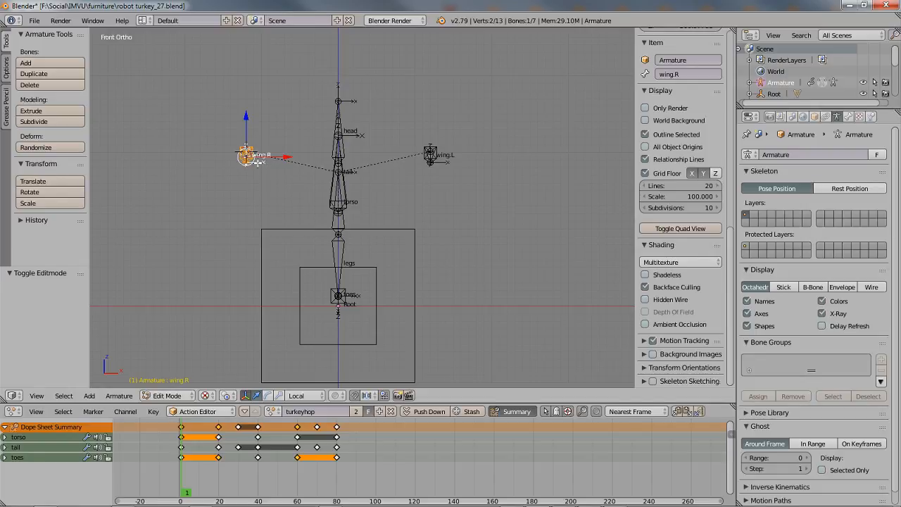
{"action": "key", "text": "h"}
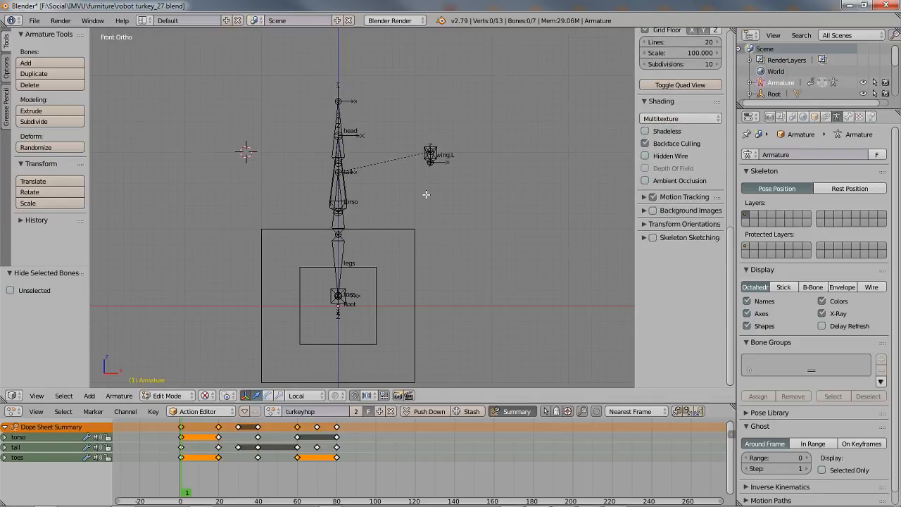
Unhide the wing.R bone and switch the armature to Pose Mode
{"action": "scroll", "coordinate": [427, 195], "scroll_direction": "up", "scroll_amount": 2}
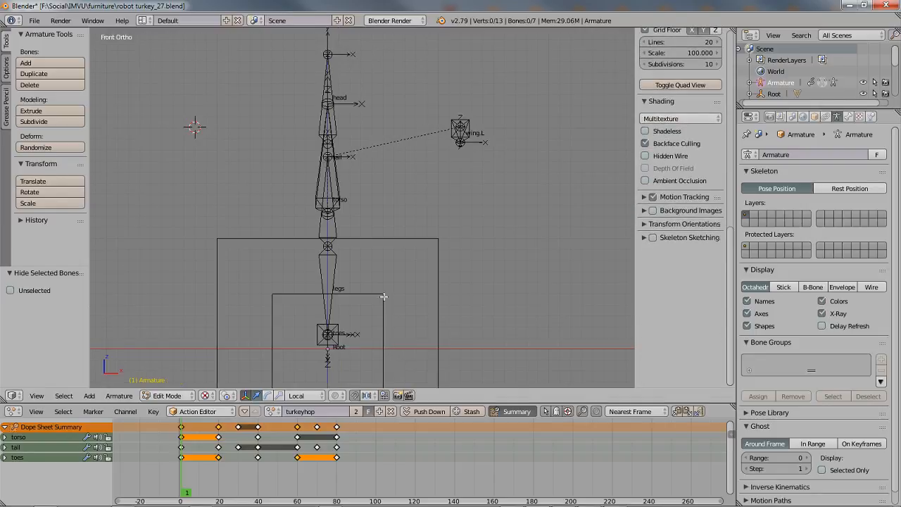
{"action": "key", "text": "alt+h"}
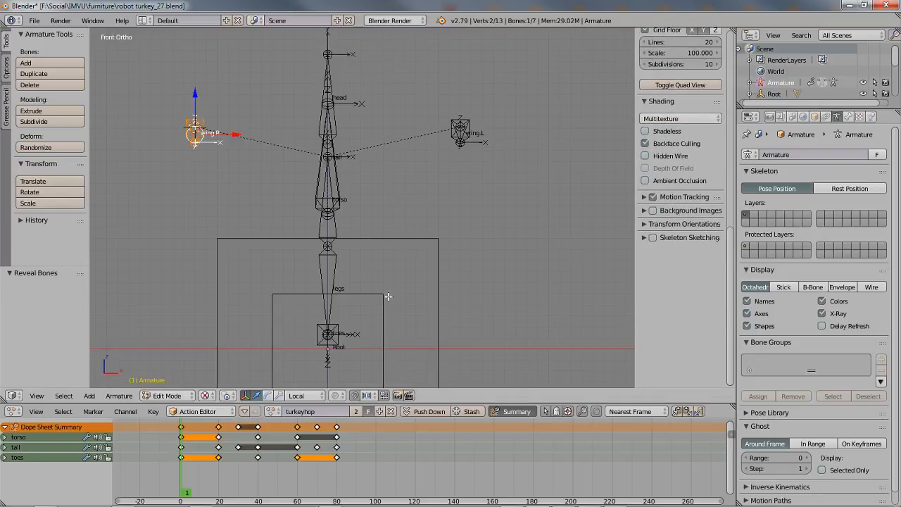
{"action": "key", "text": "ctrl+Tab"}
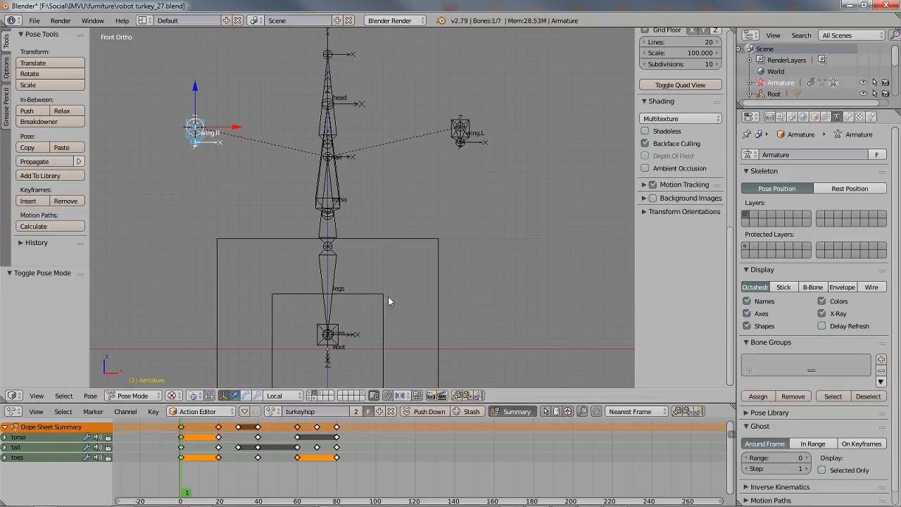
{"action": "key", "text": "alt+i"}
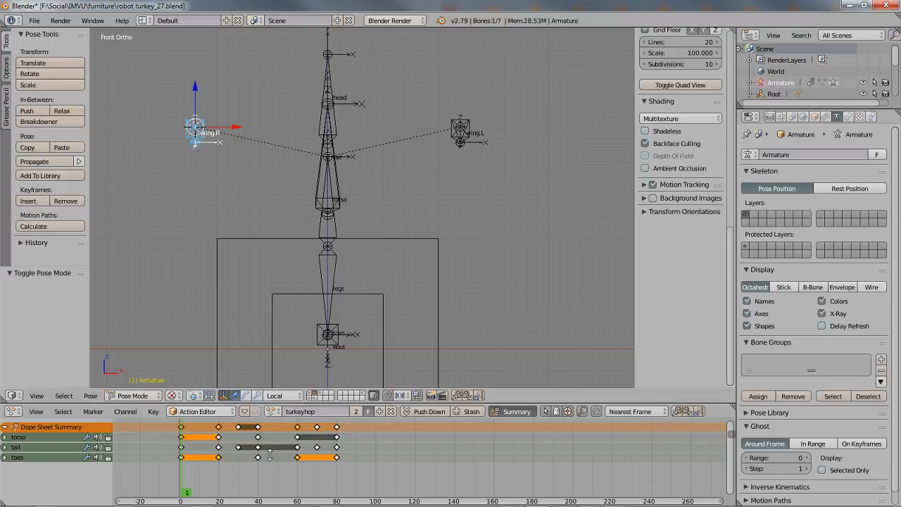
{"action": "key", "text": "alt+h"}
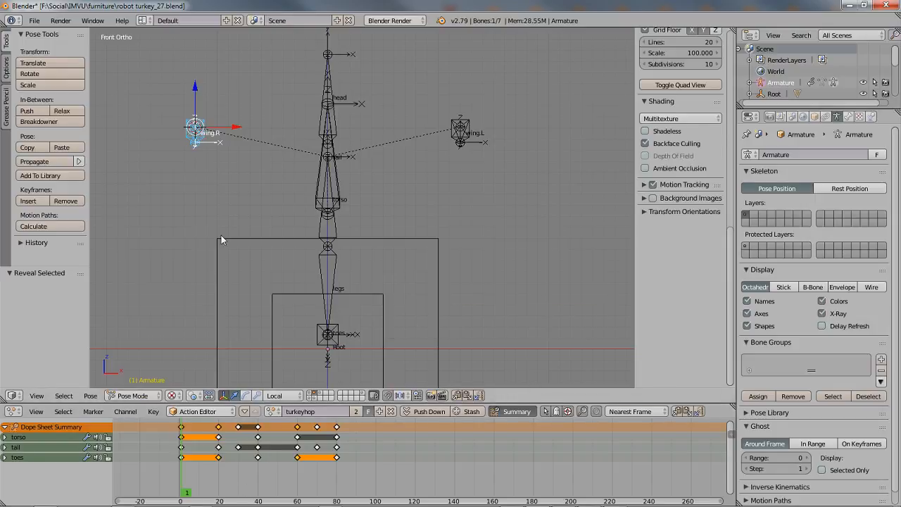
Return the armature to Object Mode and unhide the turkey mesh
{"action": "key", "text": "ctrl+Tab"}
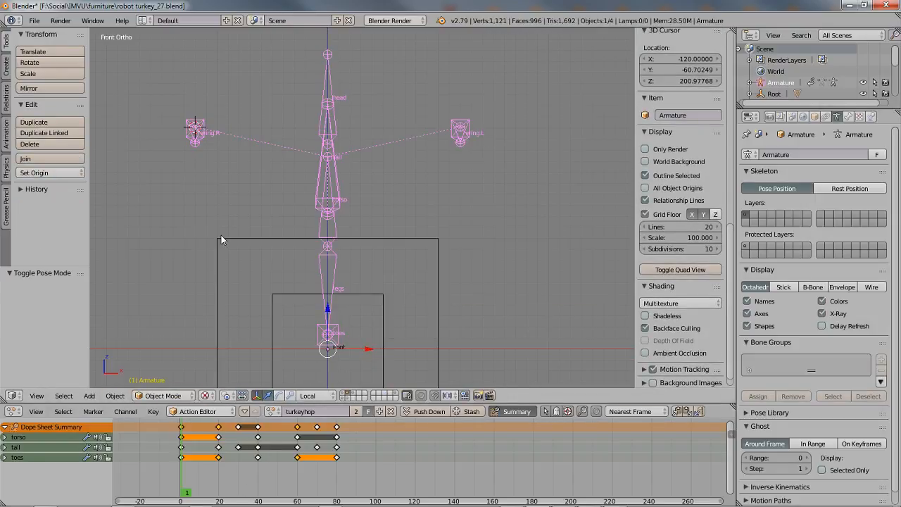
{"action": "key", "text": "alt+h"}
{"action": "scroll", "coordinate": [240, 179], "scroll_direction": "down", "scroll_amount": 1}
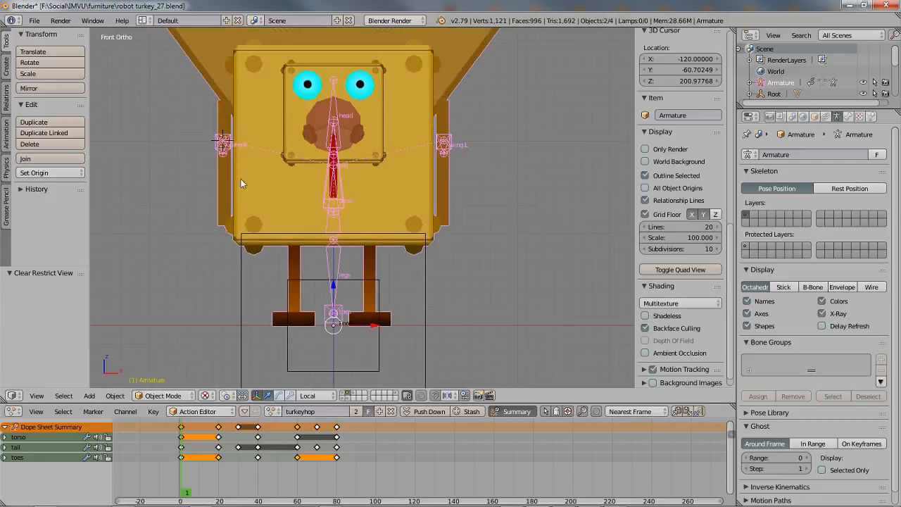
{"action": "middle_click_drag", "start_coordinate": [240, 123], "coordinate": [242, 183], "text": "shift"}
{"action": "scroll", "coordinate": [241, 182], "scroll_direction": "down", "scroll_amount": 2}
{"action": "middle_click_drag", "start_coordinate": [273, 123], "coordinate": [260, 163], "text": "shift"}
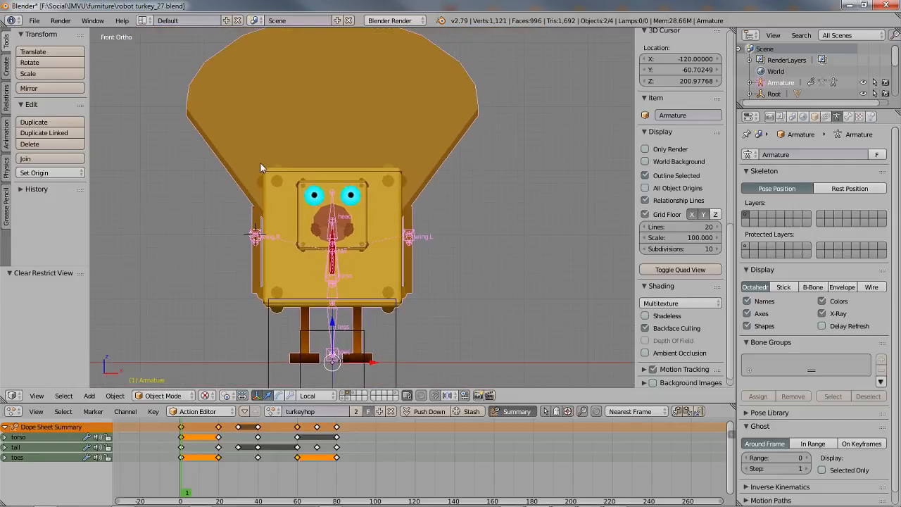
{"action": "scroll", "coordinate": [262, 171], "scroll_direction": "down", "scroll_amount": 1}
{"action": "middle_click_drag", "start_coordinate": [322, 92], "coordinate": [307, 120], "text": "shift"}
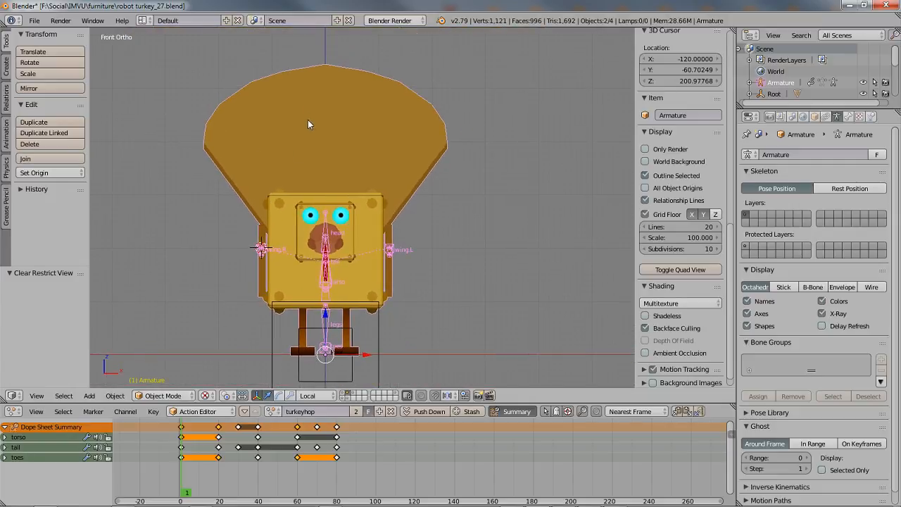
Inspect the turkey mesh in Edit Mode with wireframe and textured shading, and return it to Object Mode
{"action": "right_click", "coordinate": [303, 156]}
{"action": "key", "text": "Tab"}
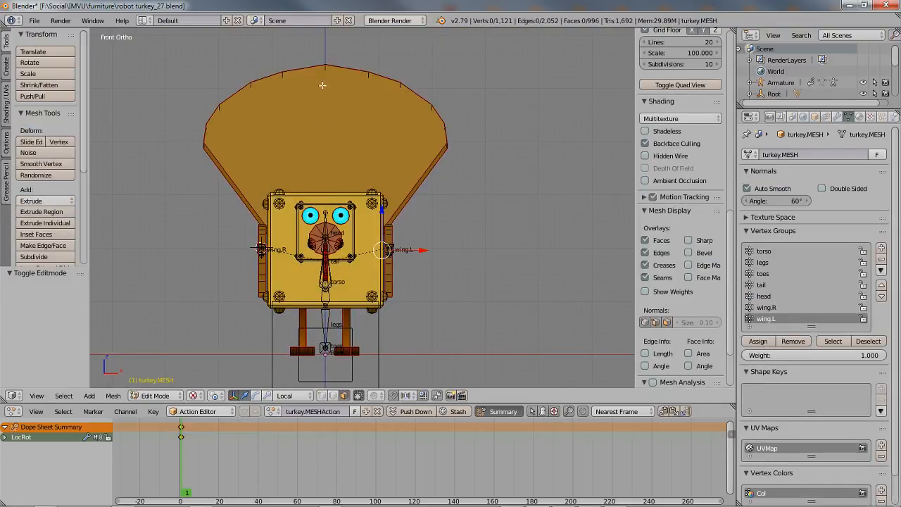
{"action": "key", "text": "z"}
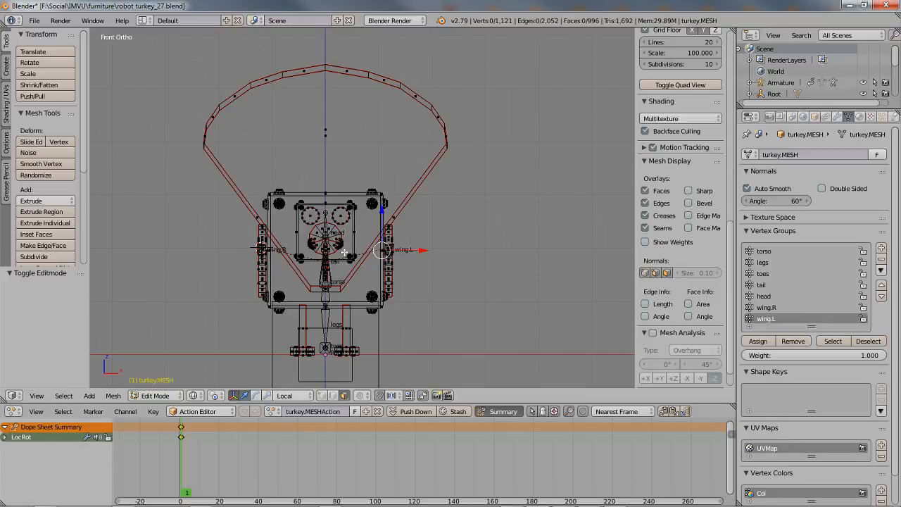
{"action": "key", "text": "alt+z"}
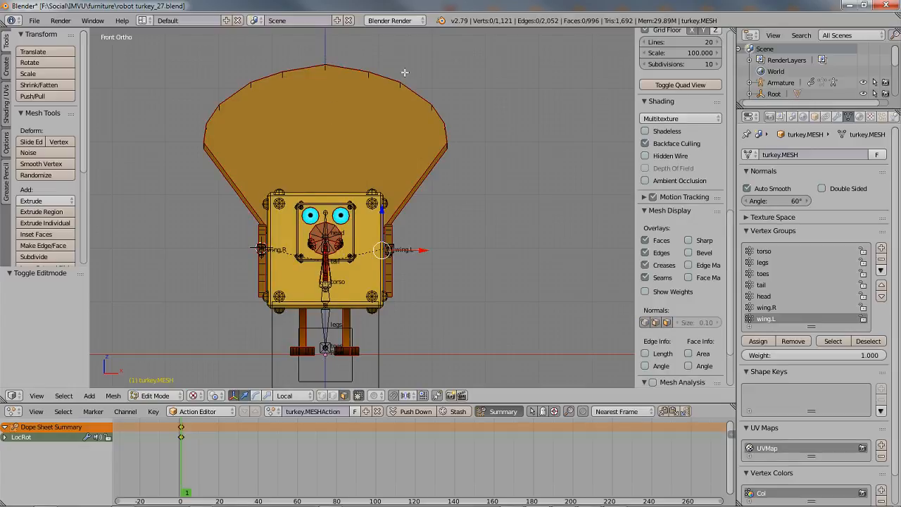
{"action": "key", "text": "Tab"}
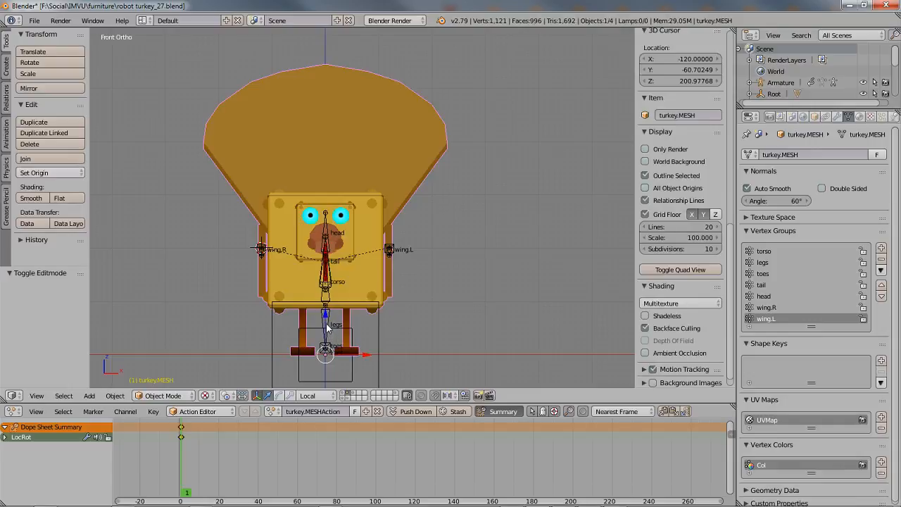
Hide the turkey mesh again, and hide the wing.R bone in the armature's Edit Mode
{"action": "key", "text": "h"}
{"action": "scroll", "coordinate": [324, 300], "scroll_direction": "up", "scroll_amount": 3}
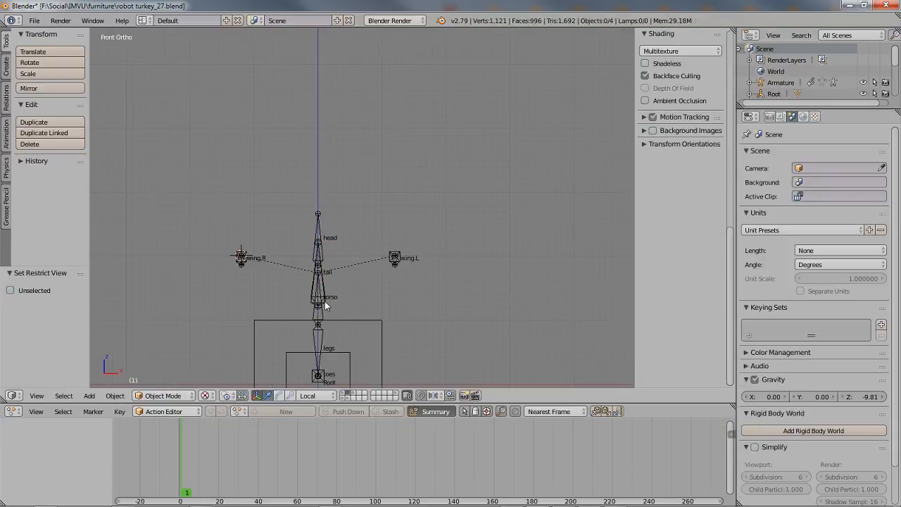
{"action": "scroll", "coordinate": [320, 202], "scroll_direction": "up", "scroll_amount": 1}
{"action": "right_click", "coordinate": [309, 197]}
{"action": "key", "text": "Tab"}
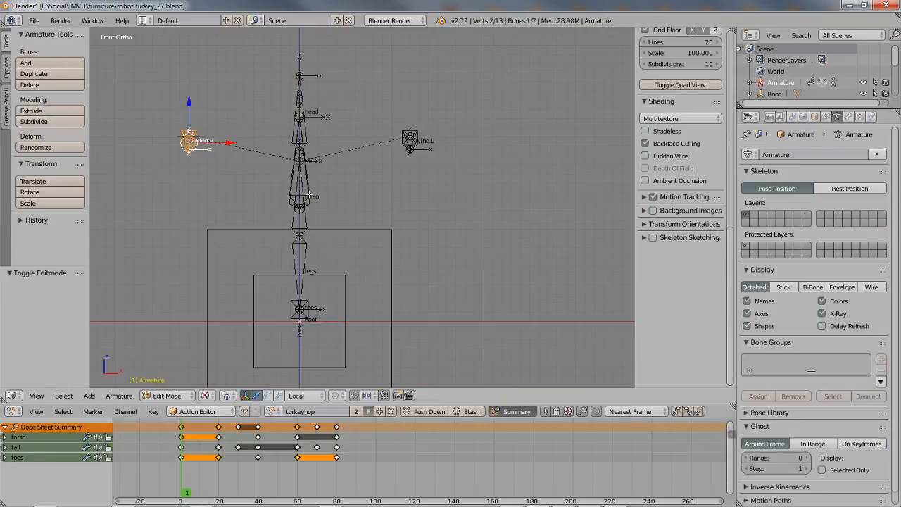
{"action": "key", "text": "h"}
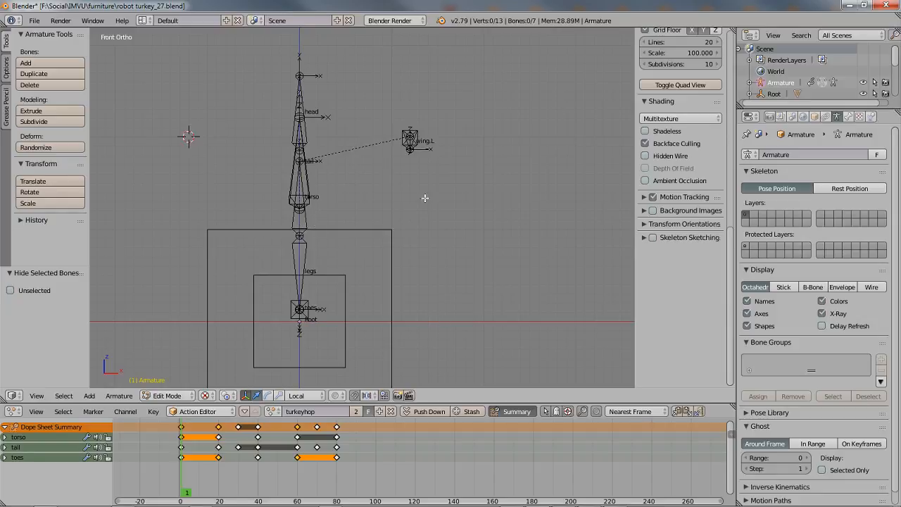
Check wing.L's upper and lower joints individually, cancelling a test move, and lasso-select the whole bone
{"action": "right_click", "coordinate": [413, 145]}
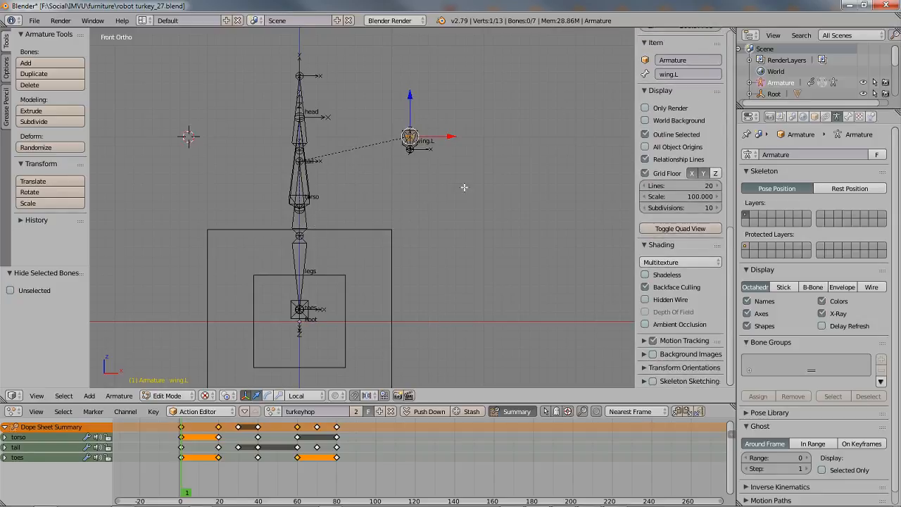
{"action": "right_click", "coordinate": [415, 149]}
{"action": "key", "text": "g"}
{"action": "right_click", "coordinate": [453, 117]}
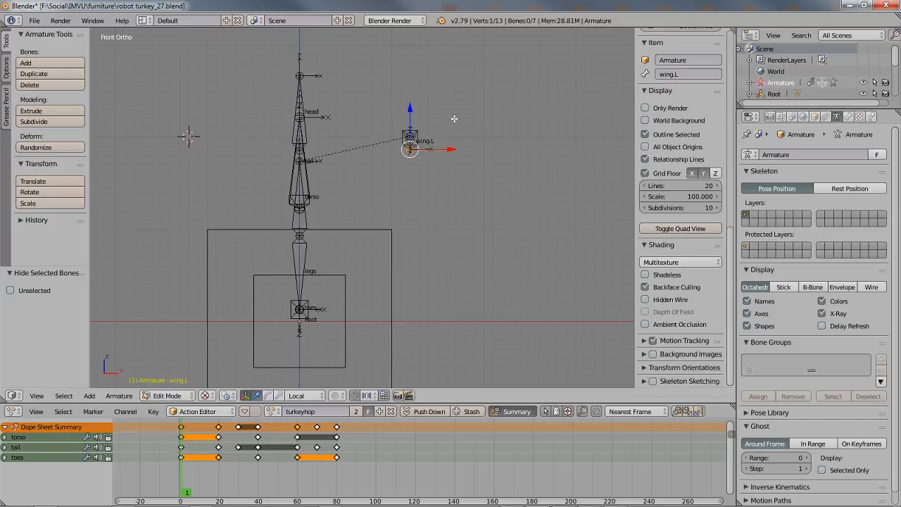
{"action": "mouse_move", "coordinate": [397, 106]}
{"action": "left_mouse_down", "text": "ctrl"}
{"action": "mouse_move", "coordinate": [439, 196]}
{"action": "mouse_move", "coordinate": [418, 95]}
{"action": "mouse_move", "coordinate": [399, 104]}
{"action": "left_mouse_up", "text": "ctrl"}
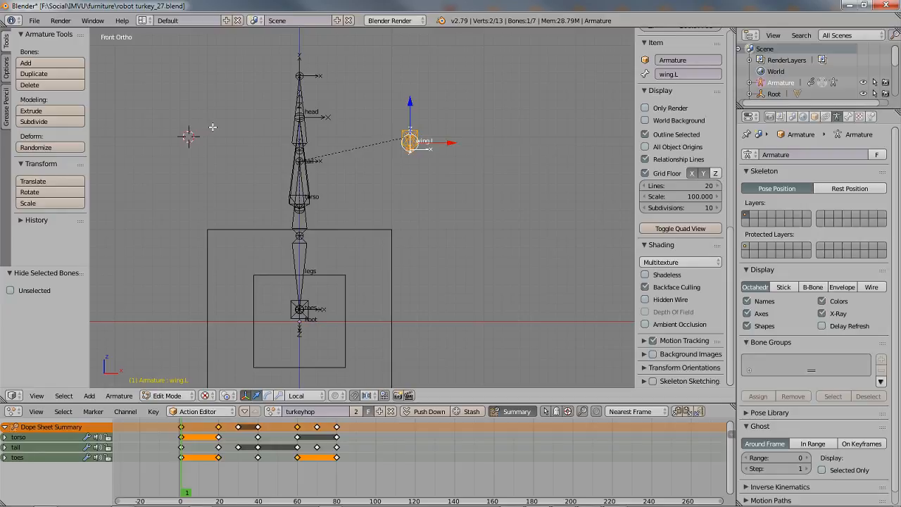
Unhide the wing.R bone and lasso-select only that bone
{"action": "left_click", "coordinate": [121, 396]}
{"action": "key", "text": "alt+h"}
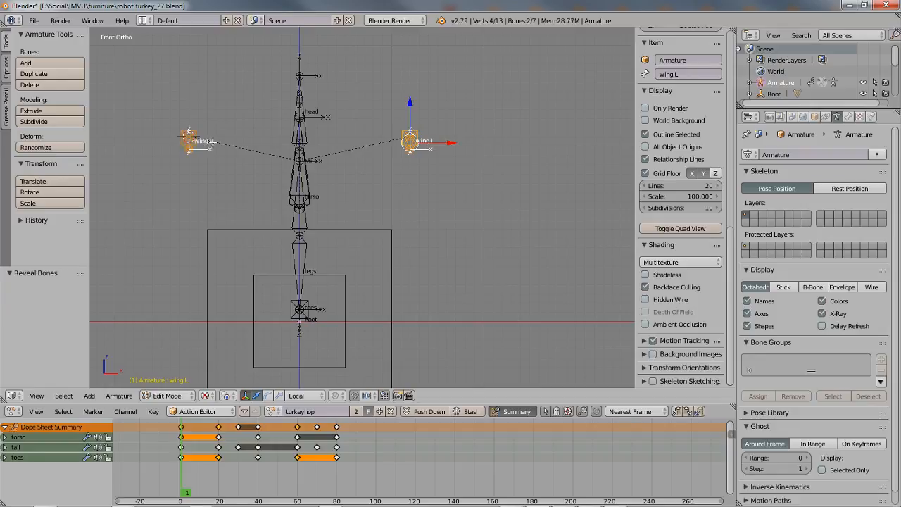
{"action": "right_click", "coordinate": [190, 141]}
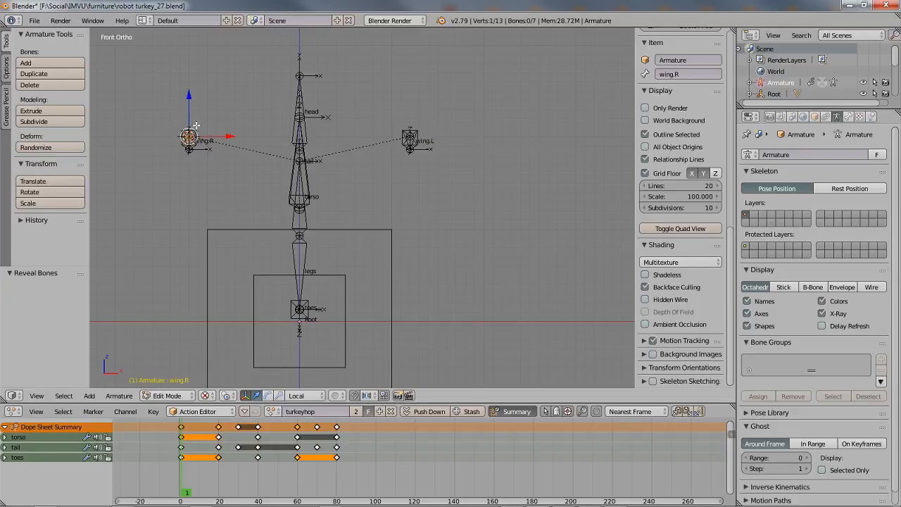
{"action": "mouse_move", "coordinate": [178, 114]}
{"action": "left_mouse_down", "text": "ctrl"}
{"action": "mouse_move", "coordinate": [184, 175]}
{"action": "mouse_move", "coordinate": [205, 98]}
{"action": "mouse_move", "coordinate": [189, 103]}
{"action": "left_mouse_up", "text": "ctrl"}
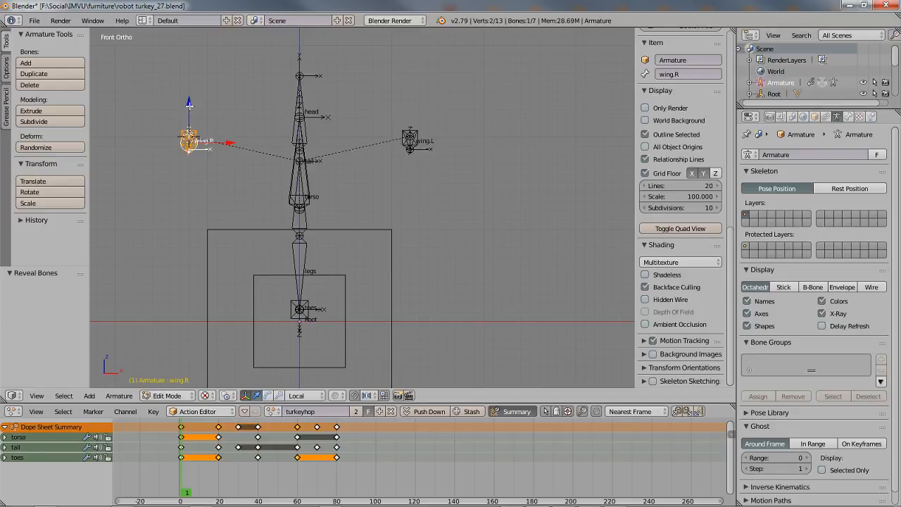
{"action": "left_click", "coordinate": [119, 395]}
Return the armature to Object Mode and unhide the turkey mesh, showing the whole model in perspective
{"action": "key", "text": "KP_5"}
{"action": "mouse_move", "coordinate": [357, 210]}
{"action": "middle_mouse_down"}
{"action": "mouse_move", "coordinate": [373, 201]}
{"action": "mouse_move", "coordinate": [350, 209]}
{"action": "middle_mouse_up"}
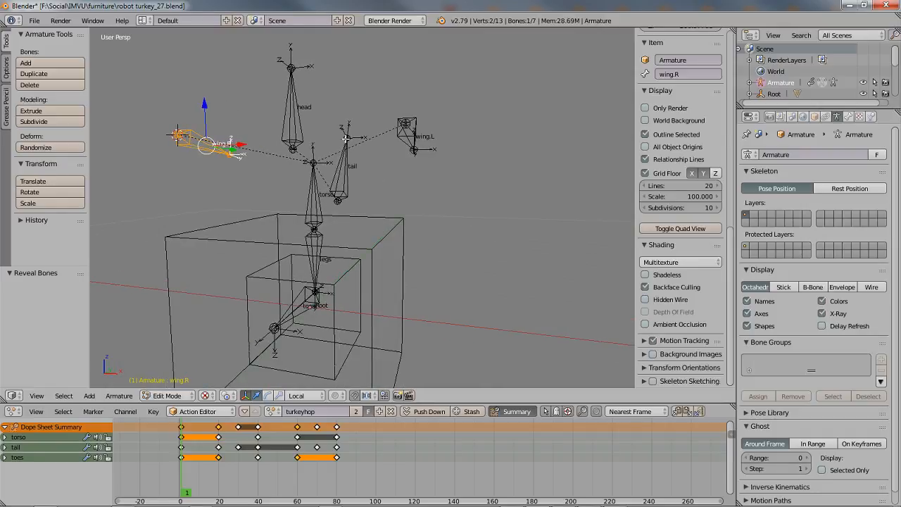
{"action": "key", "text": "ctrl+Tab"}
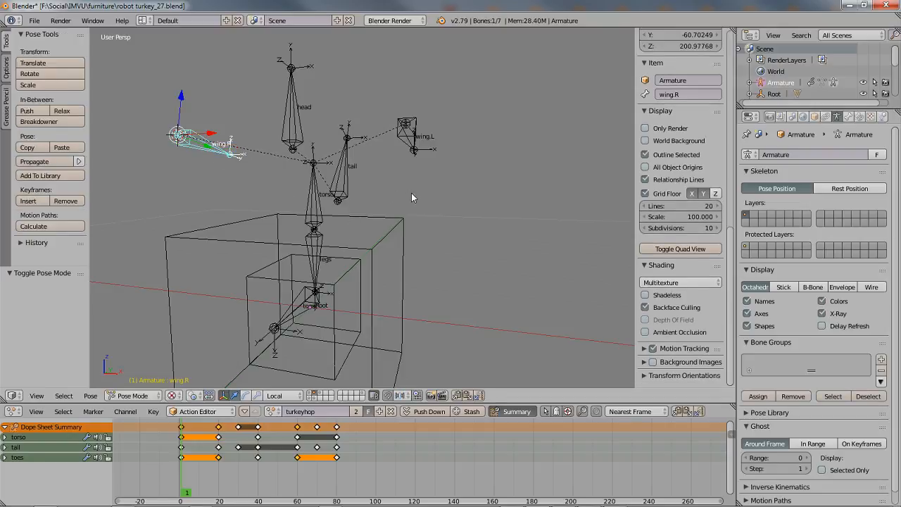
{"action": "key", "text": "ctrl+Tab"}
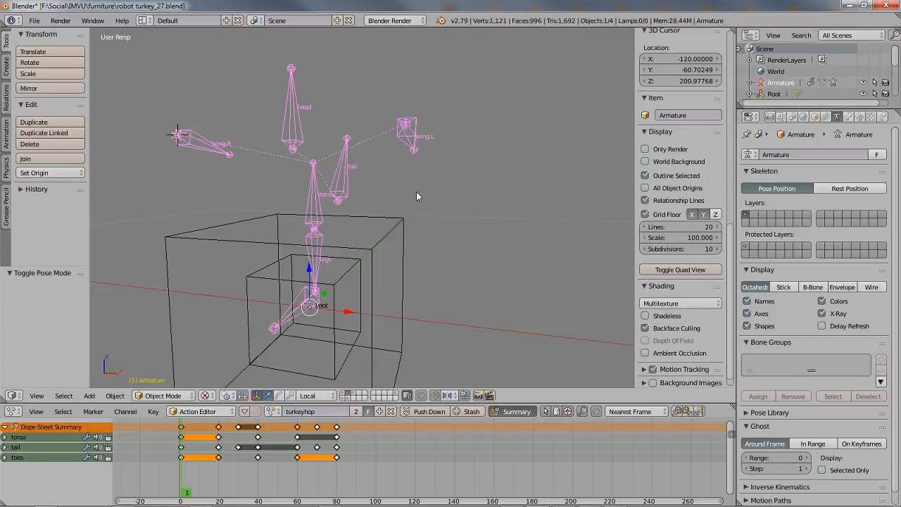
{"action": "key", "text": "alt+h"}
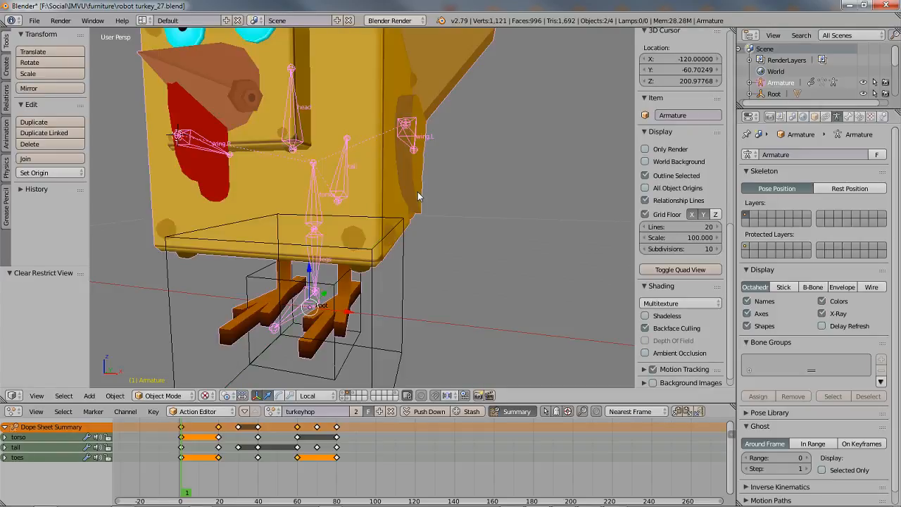
{"action": "scroll", "coordinate": [401, 225], "scroll_direction": "down", "scroll_amount": 4}
{"action": "mouse_move", "coordinate": [381, 248]}
{"action": "middle_mouse_down"}
{"action": "mouse_move", "coordinate": [356, 199]}
{"action": "mouse_move", "coordinate": [372, 270]}
{"action": "mouse_move", "coordinate": [396, 248]}
{"action": "mouse_move", "coordinate": [505, 251]}
{"action": "mouse_move", "coordinate": [371, 258]}
{"action": "middle_mouse_up"}
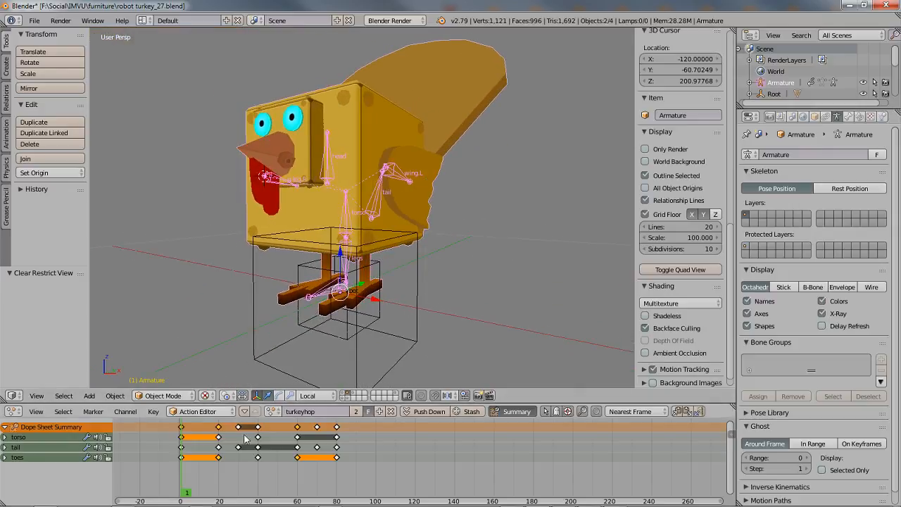
Scrub the turkeyhop action from frame 1 to 2 and back to frame 1
{"action": "left_click", "coordinate": [190, 491]}
{"action": "left_click_drag", "start_coordinate": [190, 491], "coordinate": [184, 466]}
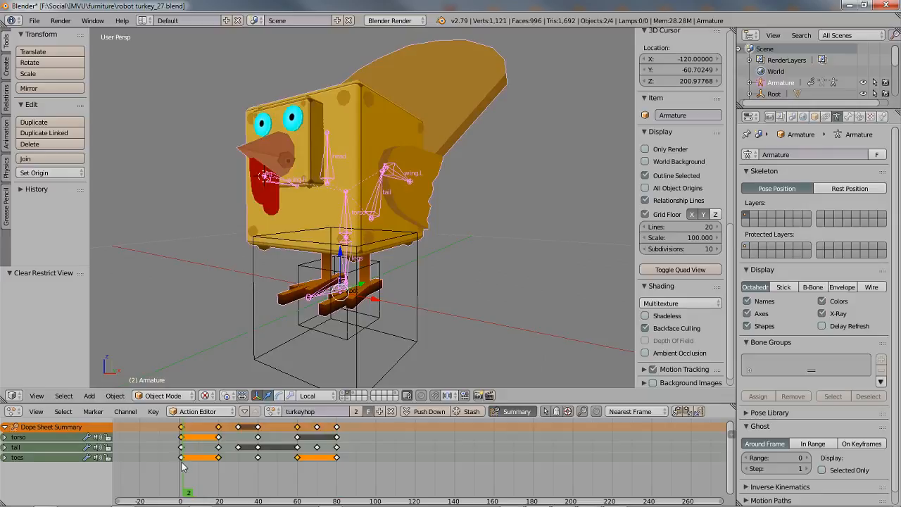
{"action": "left_click", "coordinate": [182, 465]}
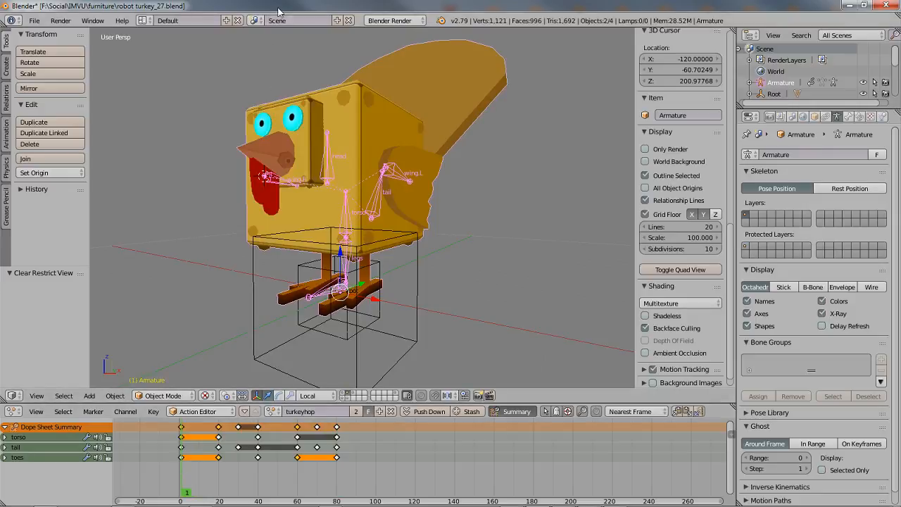
{"action": "middle_click_drag", "start_coordinate": [361, 173], "coordinate": [352, 187]}
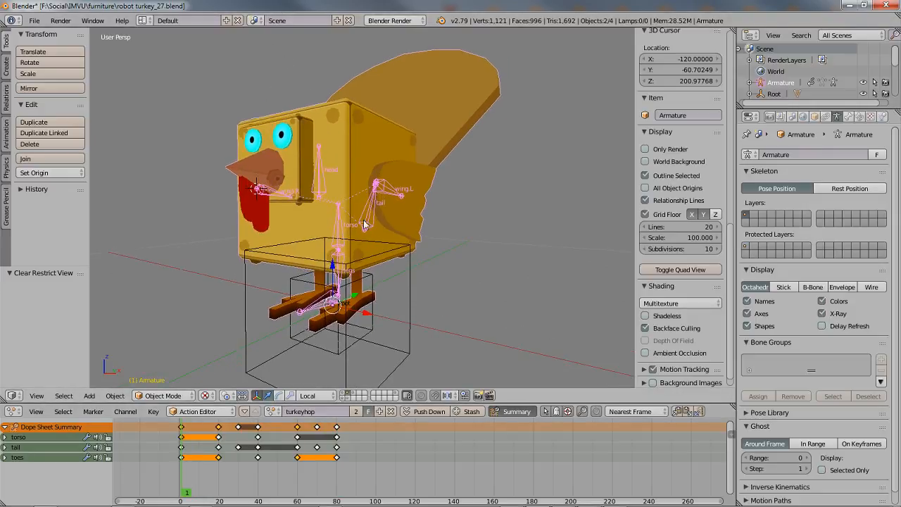
Save the project as a new file named robot turkey_28.blend
{"action": "left_click", "coordinate": [34, 20]}
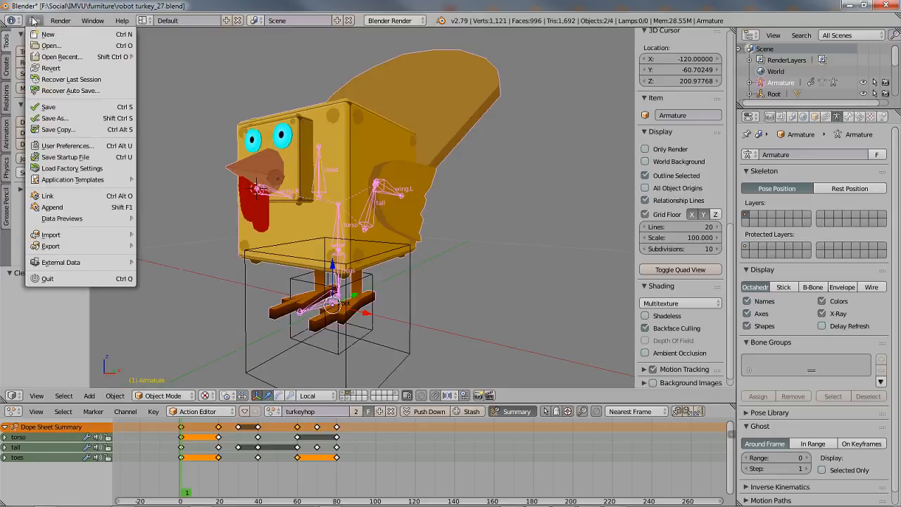
{"action": "left_click", "coordinate": [69, 117]}
{"action": "left_click", "coordinate": [185, 63]}
{"action": "left_click", "coordinate": [185, 63]}
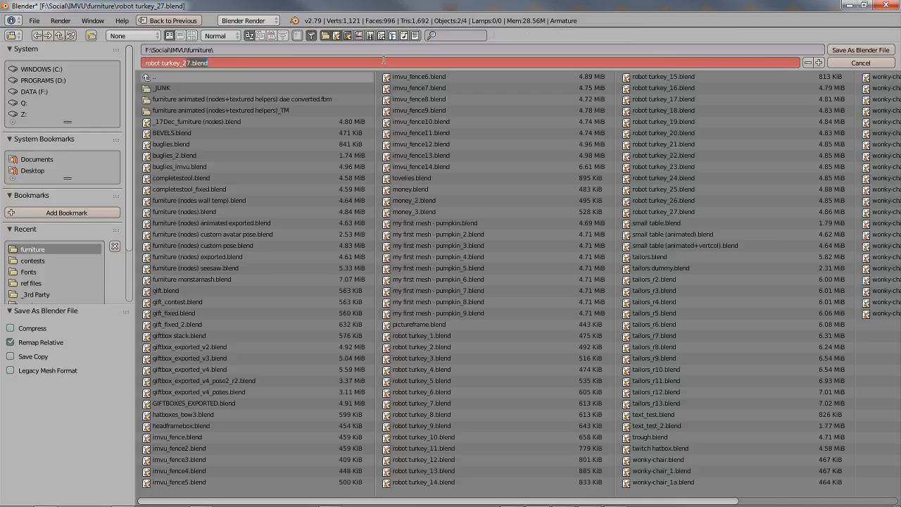
{"action": "type", "text": "8"}
{"action": "key", "text": "Return"}
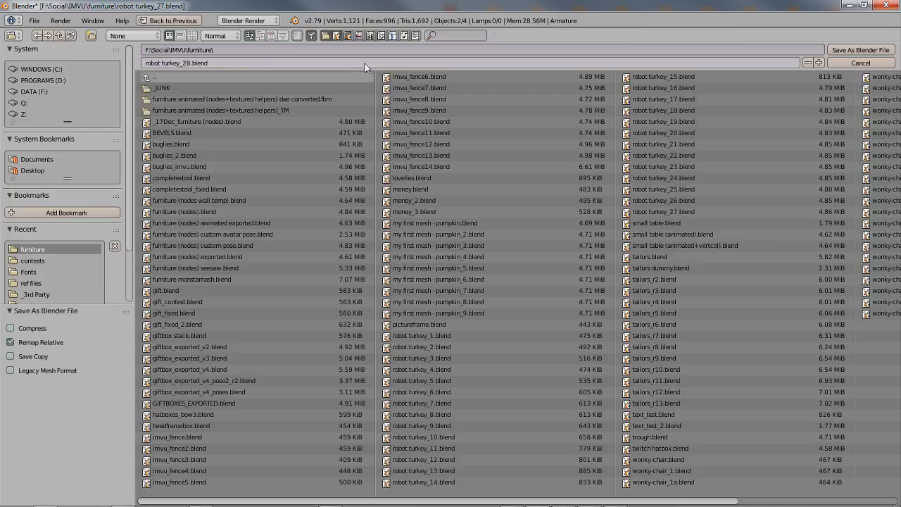
{"action": "left_click", "coordinate": [858, 49]}
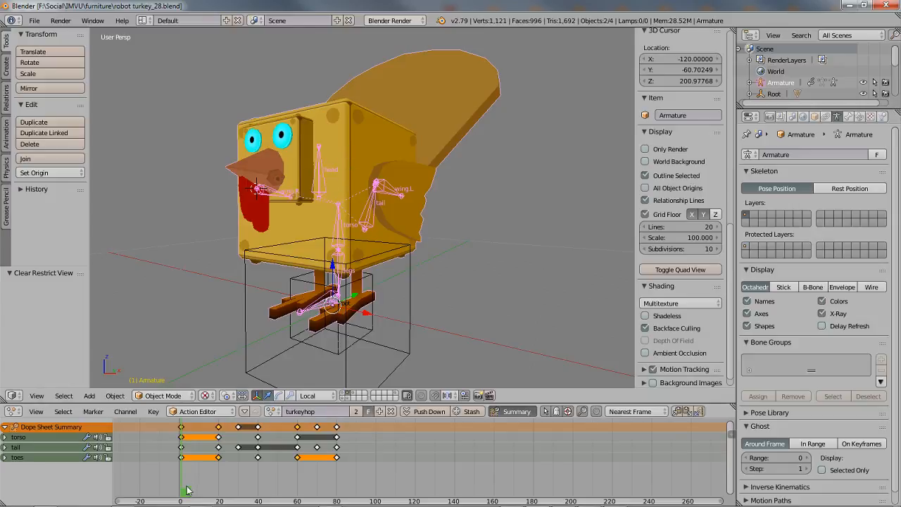
Scrub the turkeyhop animation back to frame 1 and select the turkeyroot cube to check its turkeyhopping action
{"action": "left_click", "coordinate": [245, 491]}
{"action": "left_click_drag", "start_coordinate": [275, 490], "coordinate": [185, 460]}
{"action": "right_click", "coordinate": [318, 350]}
{"action": "left_click", "coordinate": [188, 491]}
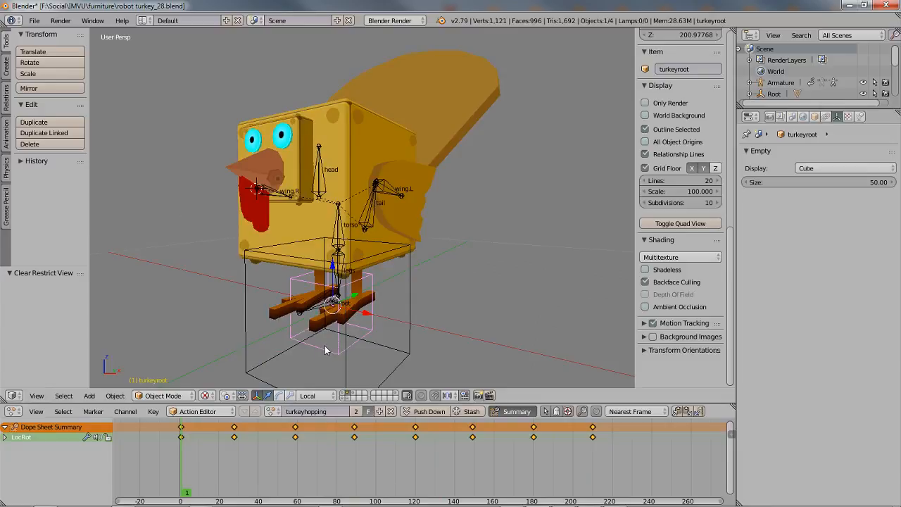
Scrub the turkeyhopping action through to its last keyframe at frame 210 to review the turkeyroot cube's path
{"action": "middle_click_drag", "start_coordinate": [327, 356], "coordinate": [356, 299]}
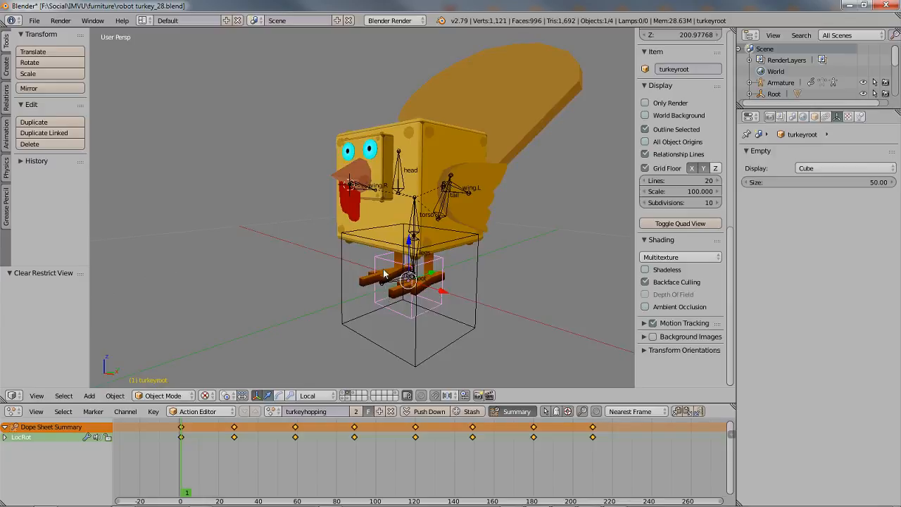
{"action": "scroll", "coordinate": [337, 282], "scroll_direction": "down", "scroll_amount": 2}
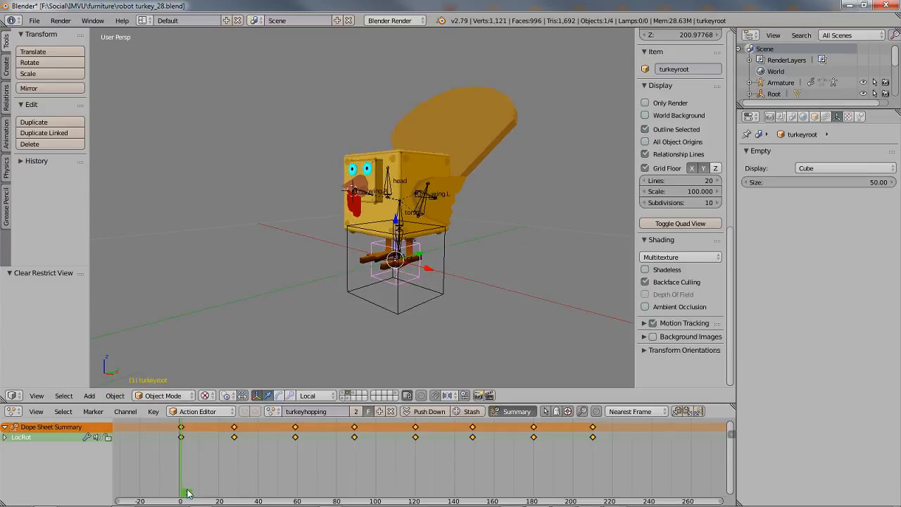
{"action": "left_click_drag", "start_coordinate": [187, 489], "coordinate": [597, 475]}
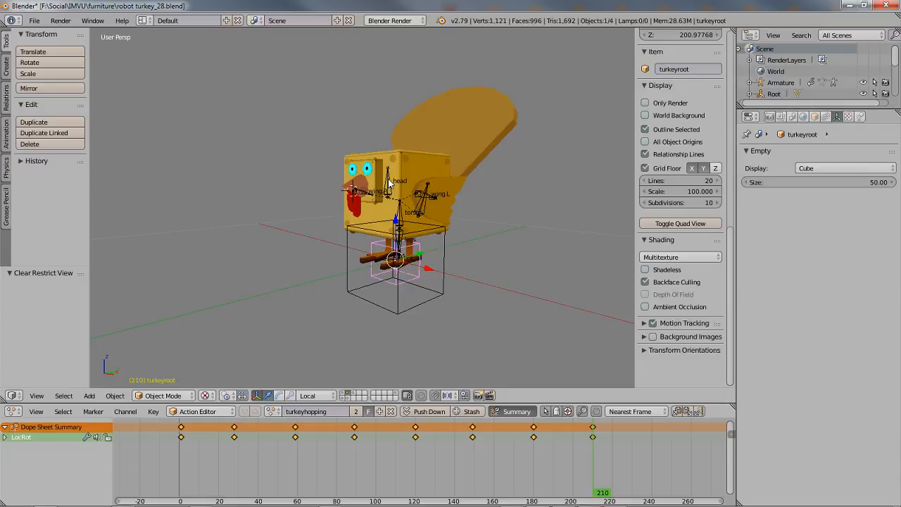
{"action": "left_click", "coordinate": [190, 453]}
{"action": "left_click_drag", "start_coordinate": [204, 458], "coordinate": [354, 461]}
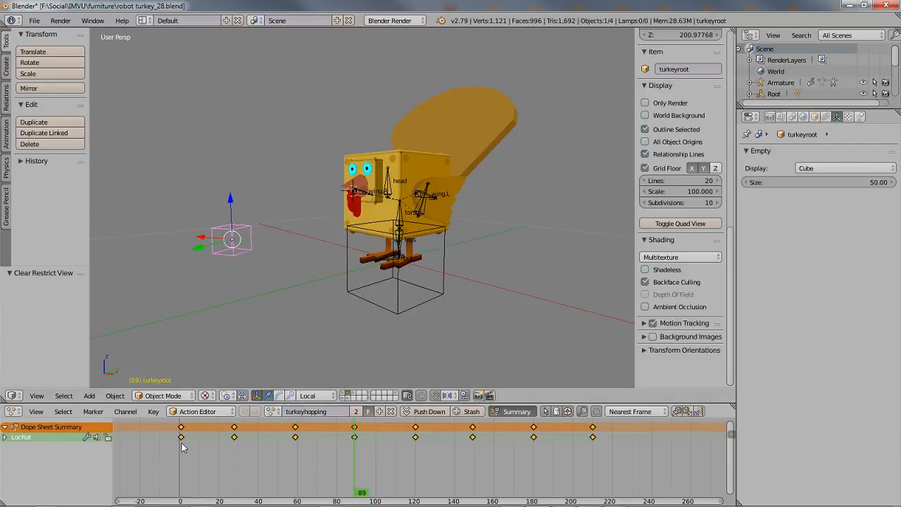
{"action": "left_click_drag", "start_coordinate": [182, 442], "coordinate": [461, 458]}
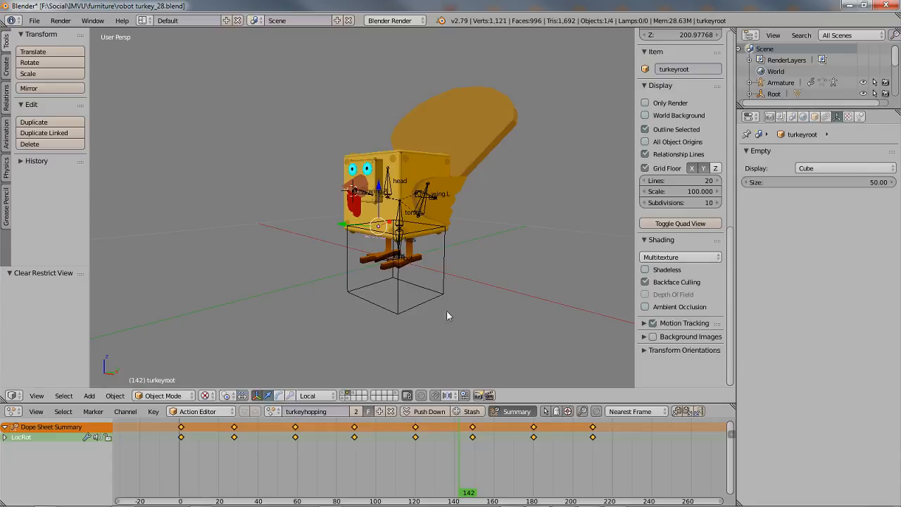
{"action": "left_click", "coordinate": [593, 442]}
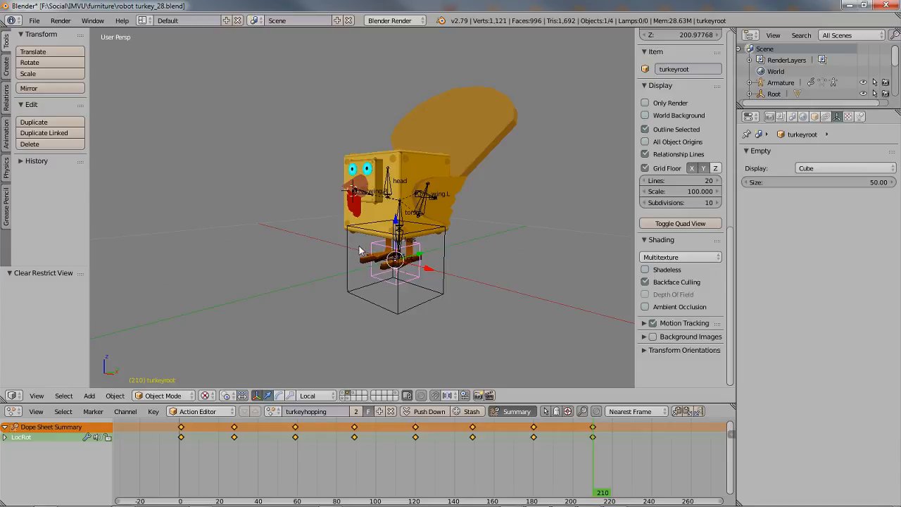
Select every turkeyhopping keyframe from frame 28 onward and shift them 42 frames forward so the group starts at frame 70
{"action": "right_click", "coordinate": [234, 437]}
{"action": "left_click_drag", "start_coordinate": [182, 439], "coordinate": [316, 454]}
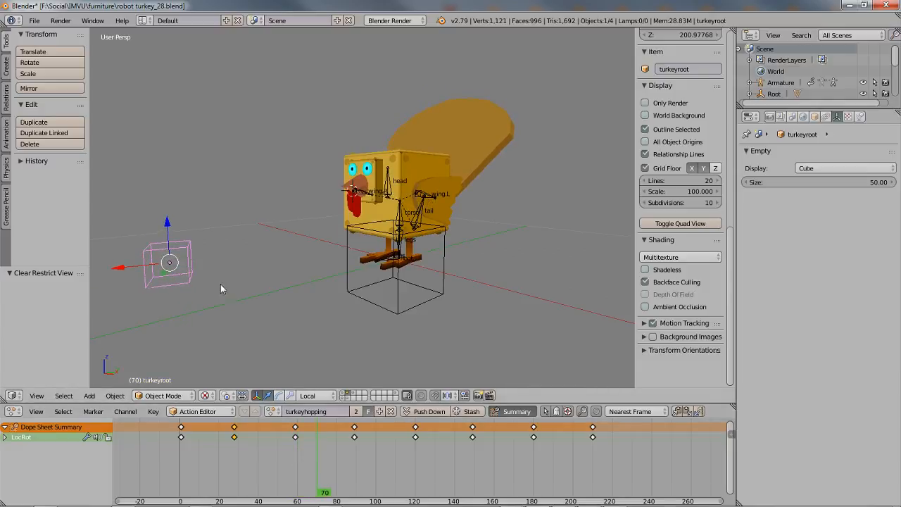
{"action": "middle_click_drag", "start_coordinate": [240, 303], "coordinate": [267, 280]}
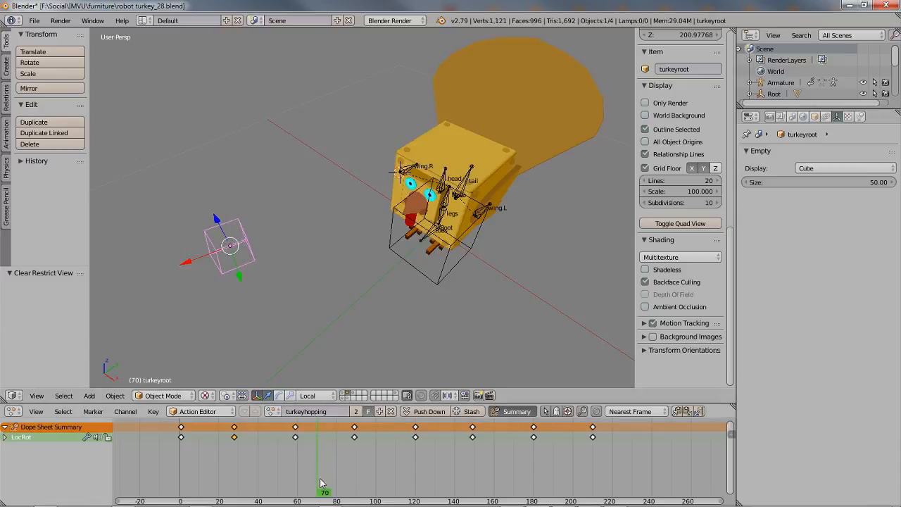
{"action": "left_click_drag", "start_coordinate": [324, 491], "coordinate": [233, 484]}
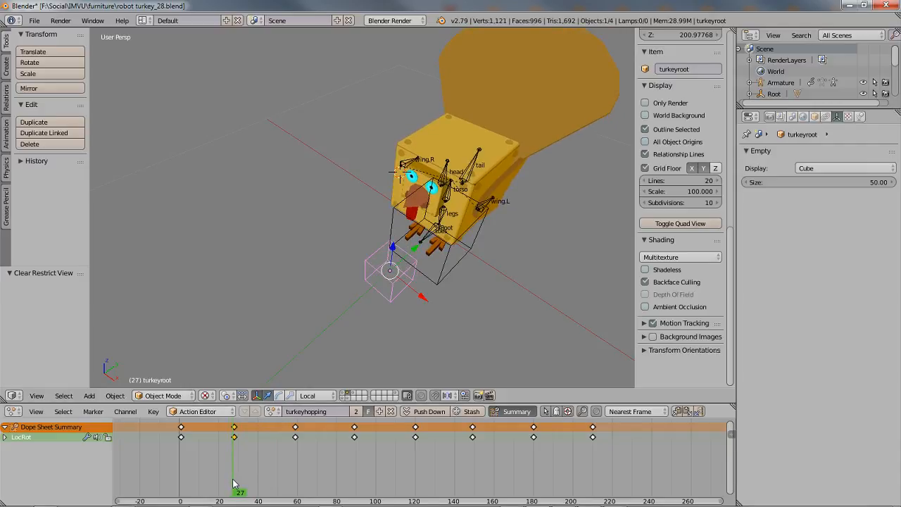
{"action": "left_click_drag", "start_coordinate": [233, 485], "coordinate": [235, 484]}
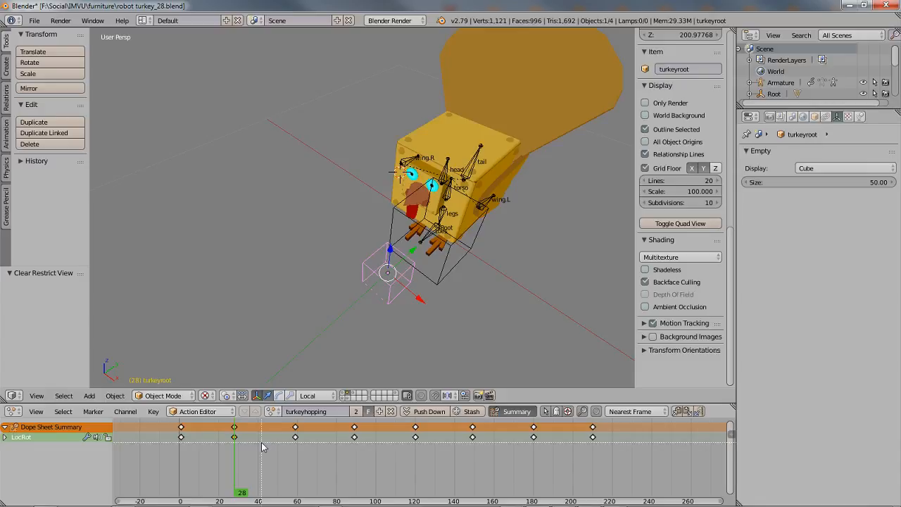
{"action": "left_click_drag", "start_coordinate": [221, 456], "coordinate": [659, 425]}
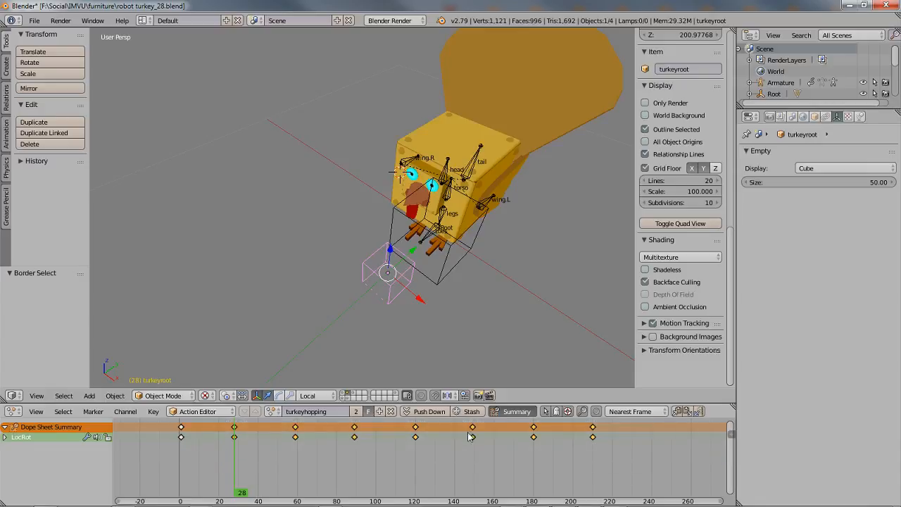
{"action": "key", "text": "g"}
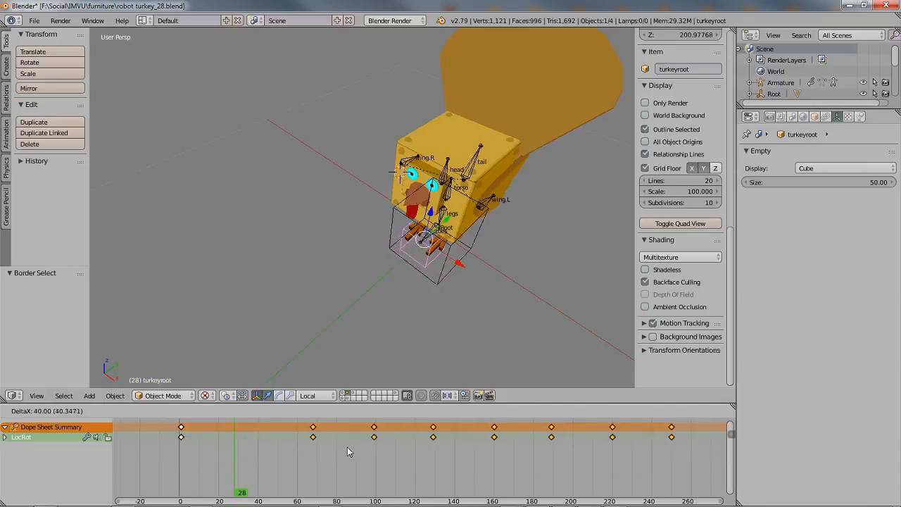
{"action": "left_click", "coordinate": [351, 446]}
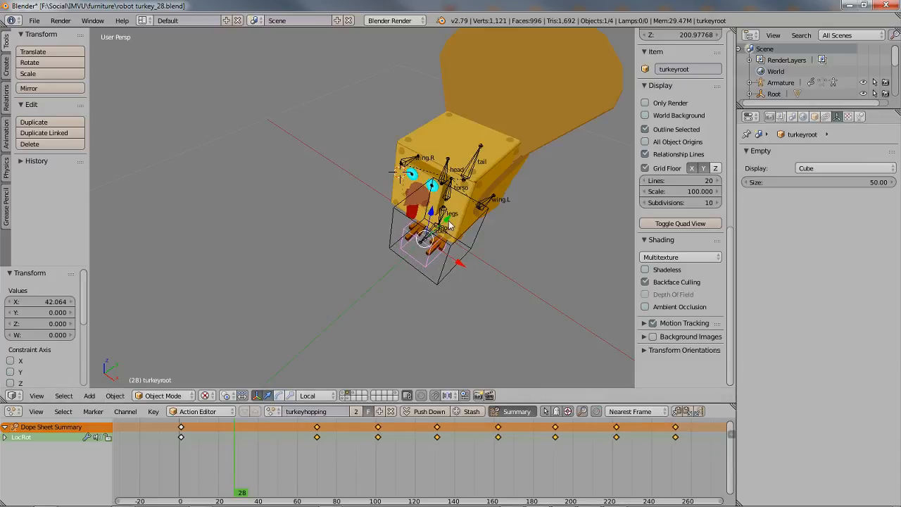
{"action": "key", "text": "g"}
{"action": "key", "text": "y"}
{"action": "key", "text": "y"}
{"action": "left_click_drag", "start_coordinate": [399, 247], "coordinate": [382, 260]}
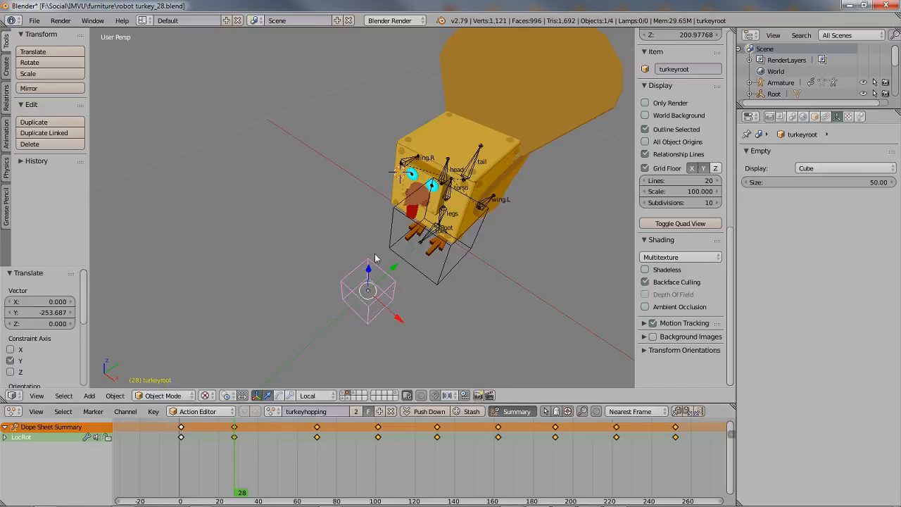
{"action": "key", "text": "ctrl+z"}
Go to frame 70 and move the turkeyroot cube about -142.92 along its local Y axis
{"action": "left_click_drag", "start_coordinate": [243, 491], "coordinate": [318, 491]}
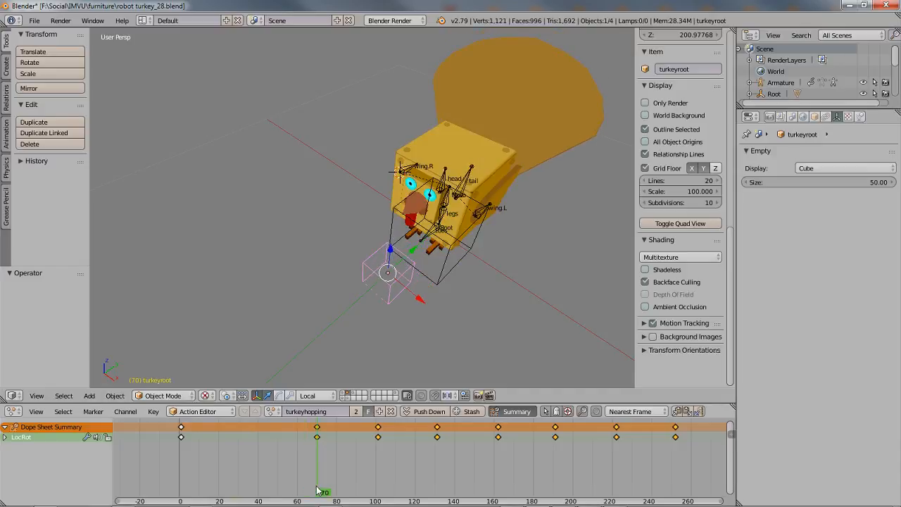
{"action": "key", "text": "g"}
{"action": "key", "text": "y"}
{"action": "key", "text": "y"}
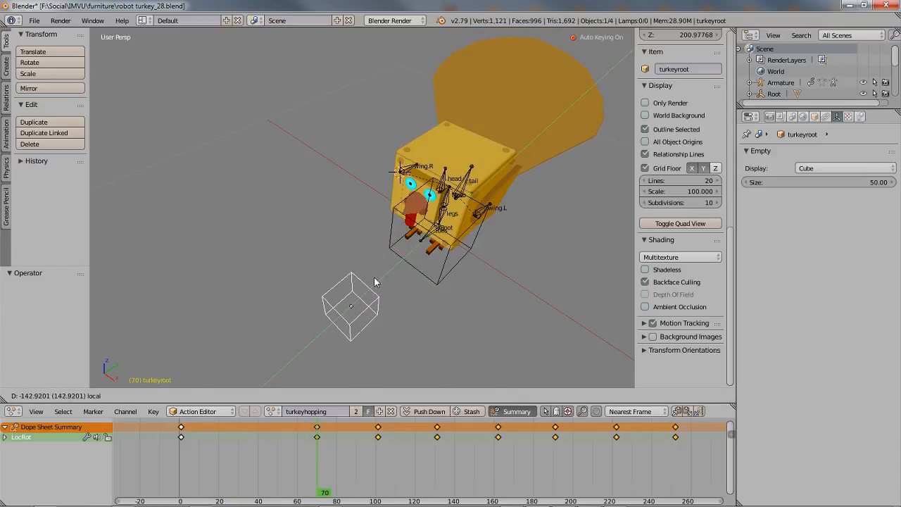
{"action": "left_click", "coordinate": [374, 282]}
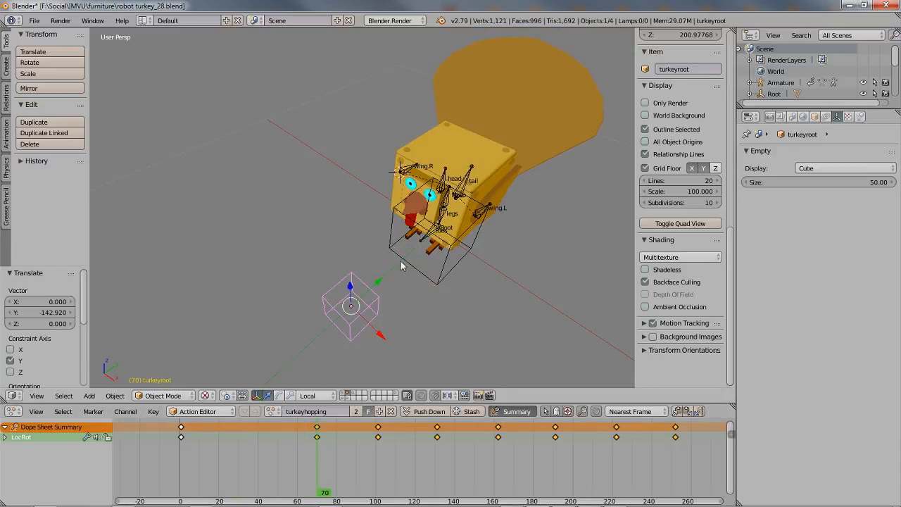
Select all turkeyhopping keyframes after frame 70 and shift them 39 frames forward so the group starts at frame 140
{"action": "middle_click_drag", "start_coordinate": [420, 298], "coordinate": [396, 254]}
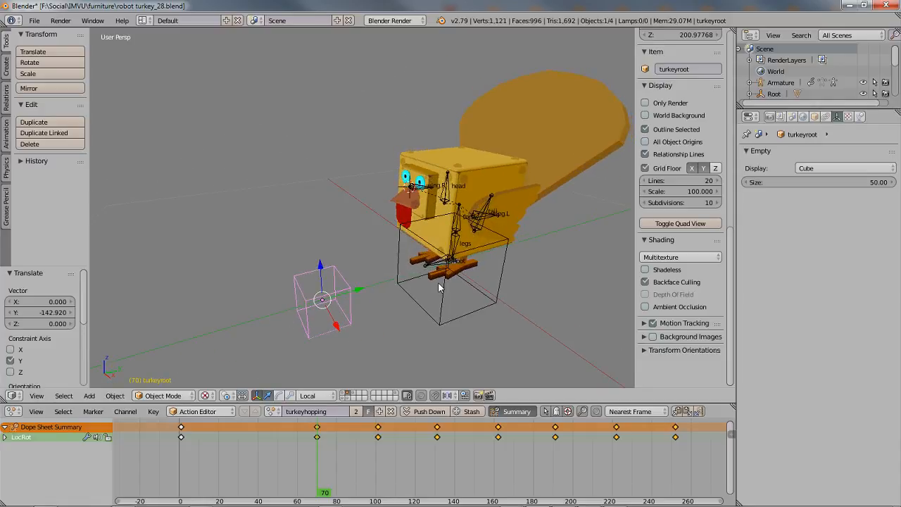
{"action": "mouse_move", "coordinate": [322, 492]}
{"action": "left_mouse_down"}
{"action": "mouse_move", "coordinate": [183, 490]}
{"action": "mouse_move", "coordinate": [319, 490]}
{"action": "left_mouse_up"}
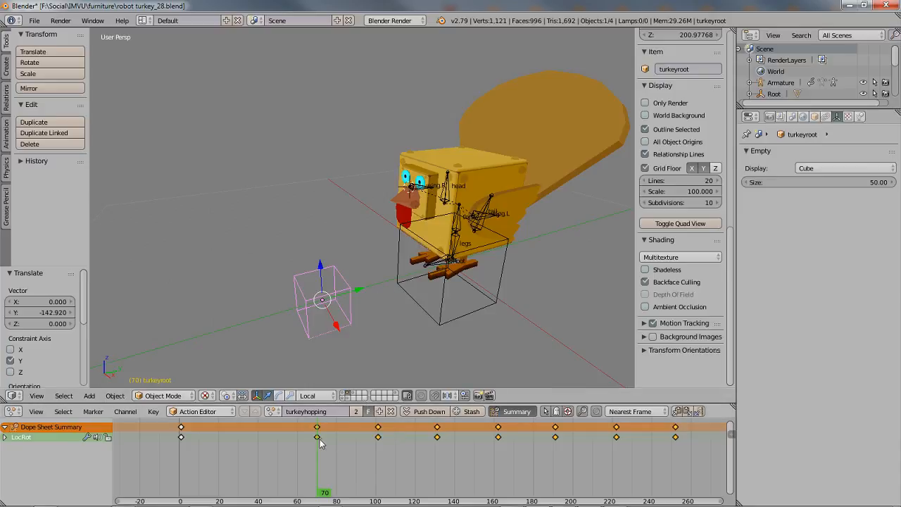
{"action": "mouse_move", "coordinate": [330, 325]}
{"action": "middle_mouse_down"}
{"action": "mouse_move", "coordinate": [345, 309]}
{"action": "mouse_move", "coordinate": [328, 332]}
{"action": "middle_mouse_up"}
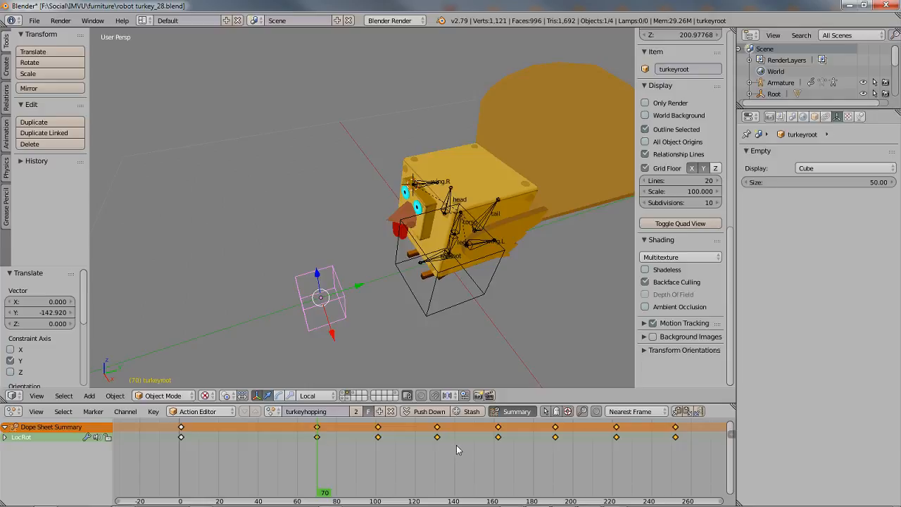
{"action": "key", "text": "a"}
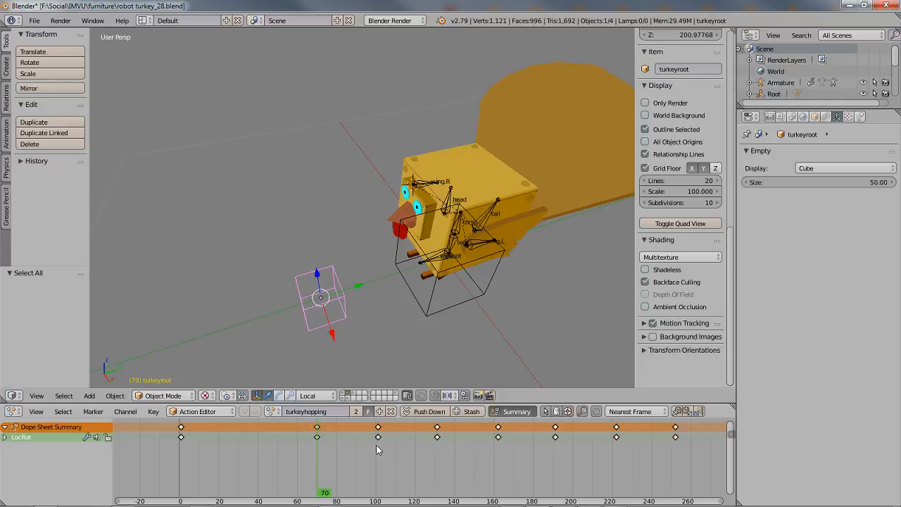
{"action": "left_click_drag", "start_coordinate": [360, 450], "coordinate": [677, 425]}
{"action": "scroll", "coordinate": [447, 441], "scroll_direction": "down", "scroll_amount": 2}
{"action": "middle_click_drag", "start_coordinate": [447, 485], "coordinate": [382, 454]}
{"action": "scroll", "coordinate": [290, 438], "scroll_direction": "up", "scroll_amount": 1}
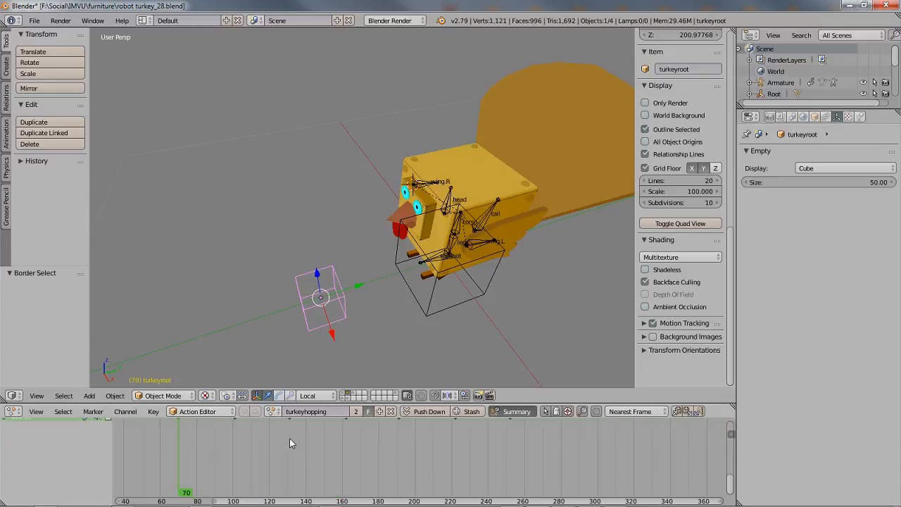
{"action": "middle_click_drag", "start_coordinate": [306, 432], "coordinate": [307, 464]}
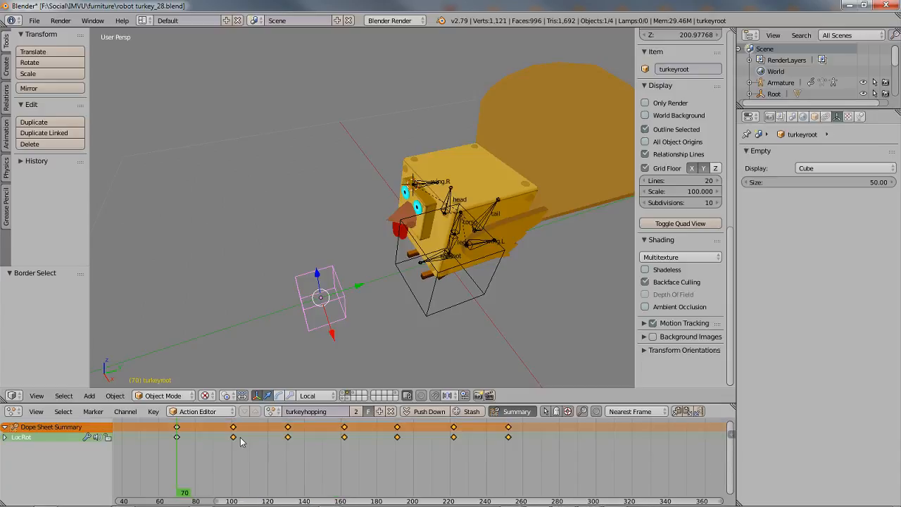
{"action": "key", "text": "g"}
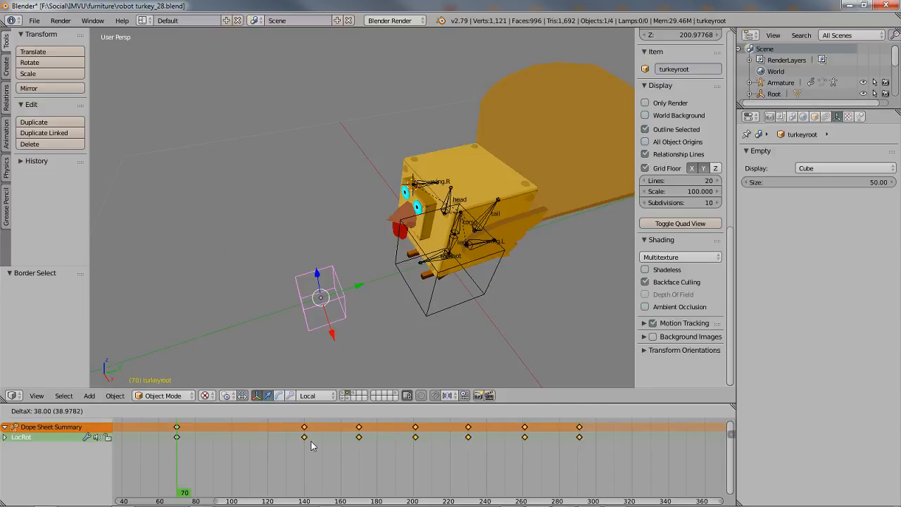
{"action": "left_click", "coordinate": [311, 441]}
Check the turkeyroot cube's position at the frame 140 keyframe, then return to the frame 70 keyframe
{"action": "middle_click_drag", "start_coordinate": [295, 345], "coordinate": [284, 335]}
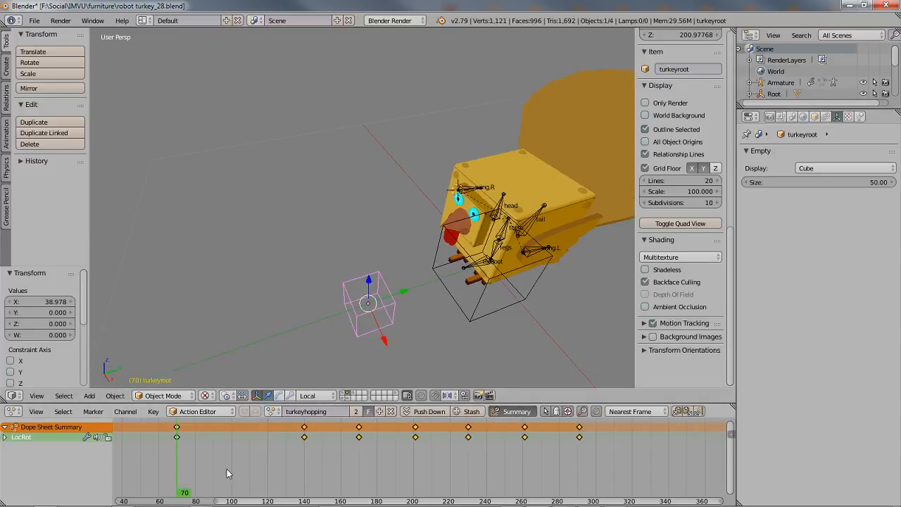
{"action": "left_click_drag", "start_coordinate": [184, 486], "coordinate": [304, 492]}
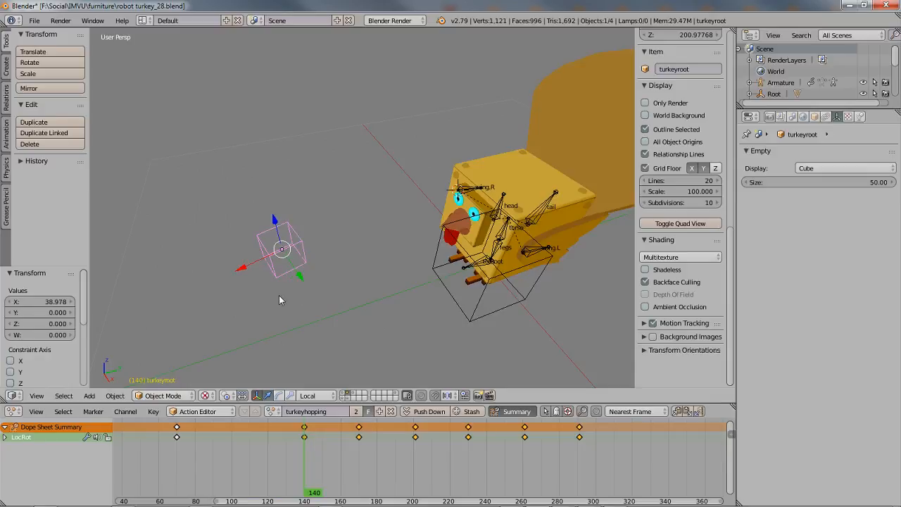
{"action": "mouse_move", "coordinate": [494, 234]}
{"action": "middle_mouse_down"}
{"action": "mouse_move", "coordinate": [429, 284]}
{"action": "mouse_move", "coordinate": [451, 253]}
{"action": "mouse_move", "coordinate": [495, 243]}
{"action": "middle_mouse_up"}
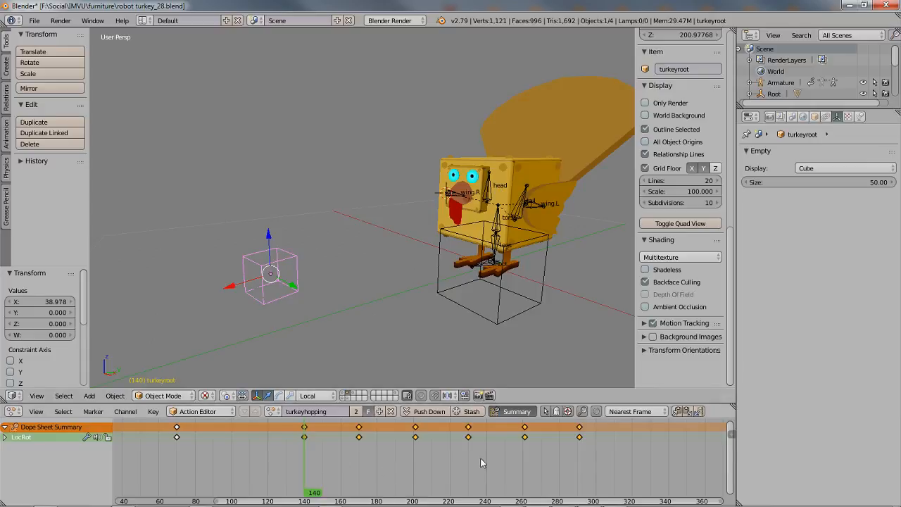
{"action": "scroll", "coordinate": [371, 450], "scroll_direction": "down", "scroll_amount": 1}
{"action": "scroll", "coordinate": [369, 447], "scroll_direction": "down", "scroll_amount": 2}
{"action": "middle_click_drag", "start_coordinate": [209, 442], "coordinate": [241, 456]}
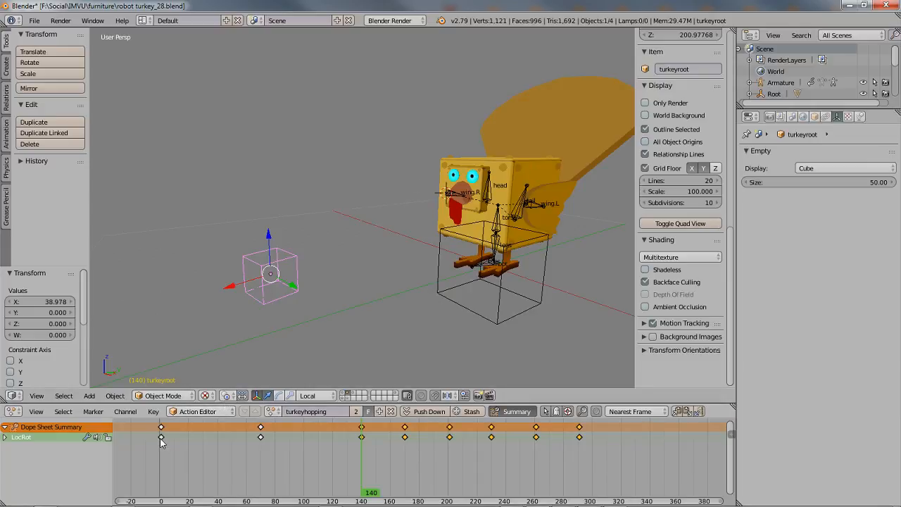
{"action": "left_click", "coordinate": [261, 438]}
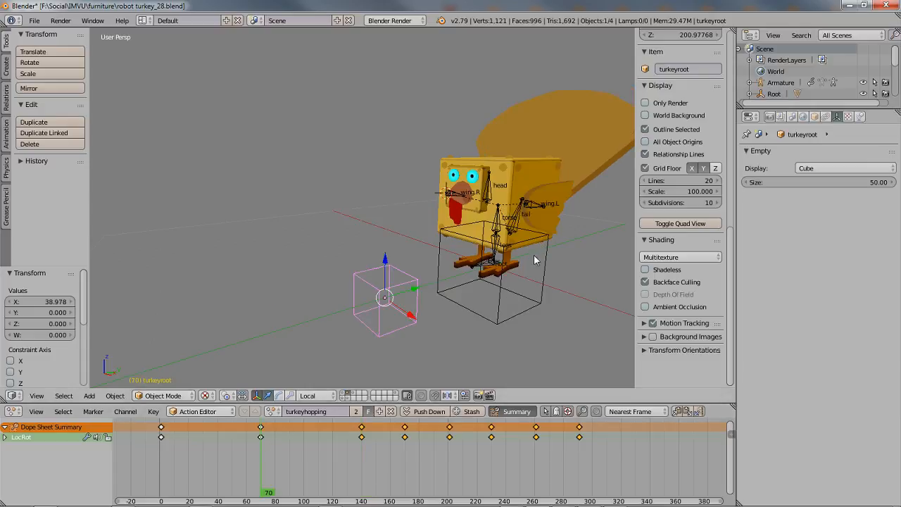
Select the armature to compare its turkeyhop keyframes with the turkeyhopping timing, then reselect the turkeyroot cube
{"action": "right_click", "coordinate": [494, 231]}
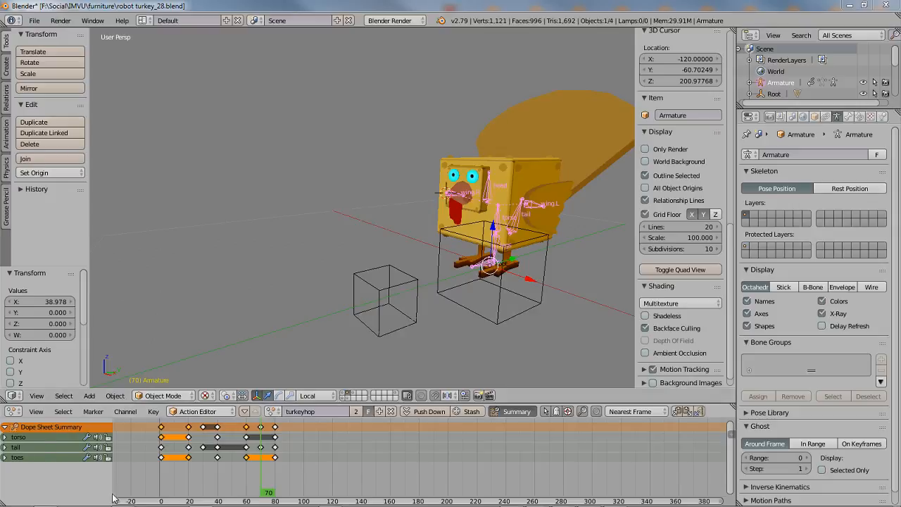
{"action": "middle_click_drag", "start_coordinate": [236, 442], "coordinate": [317, 470]}
{"action": "scroll", "coordinate": [317, 470], "scroll_direction": "up", "scroll_amount": 2}
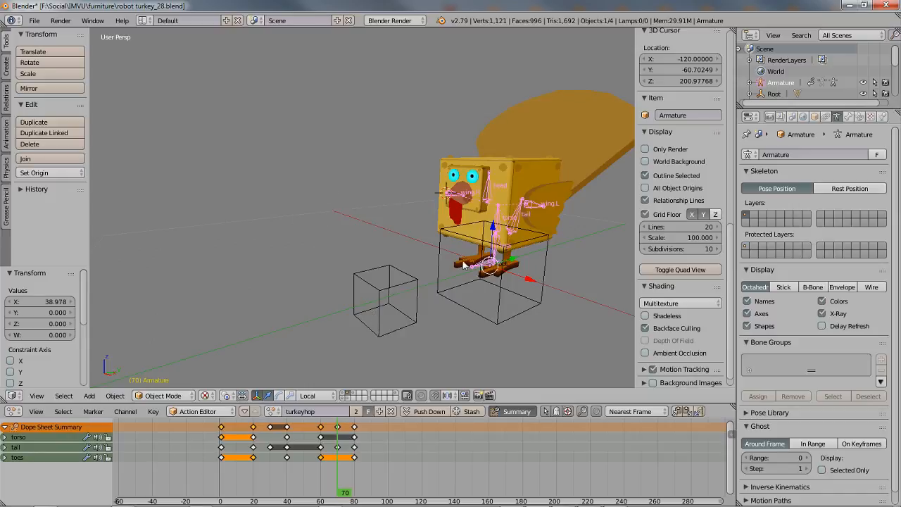
{"action": "right_click", "coordinate": [381, 292]}
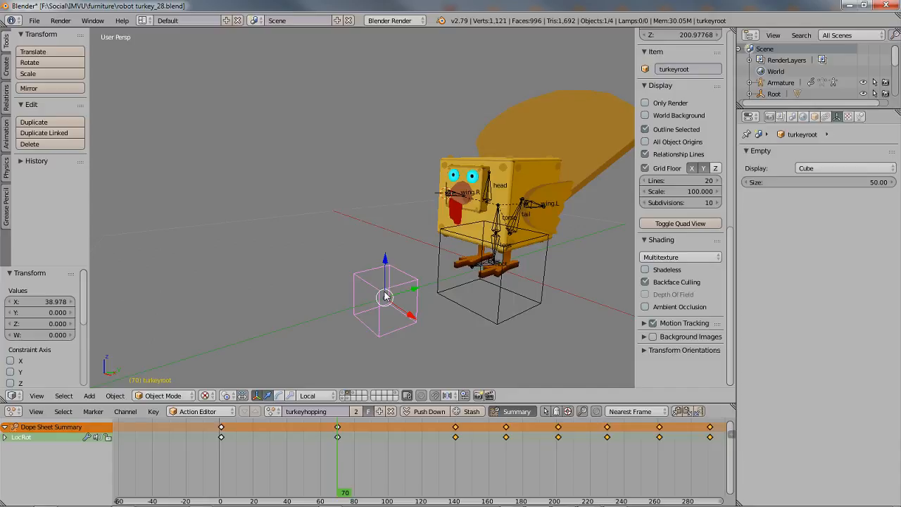
{"action": "mouse_move", "coordinate": [333, 302]}
{"action": "middle_mouse_down"}
{"action": "mouse_move", "coordinate": [404, 299]}
{"action": "mouse_move", "coordinate": [326, 293]}
{"action": "middle_mouse_up"}
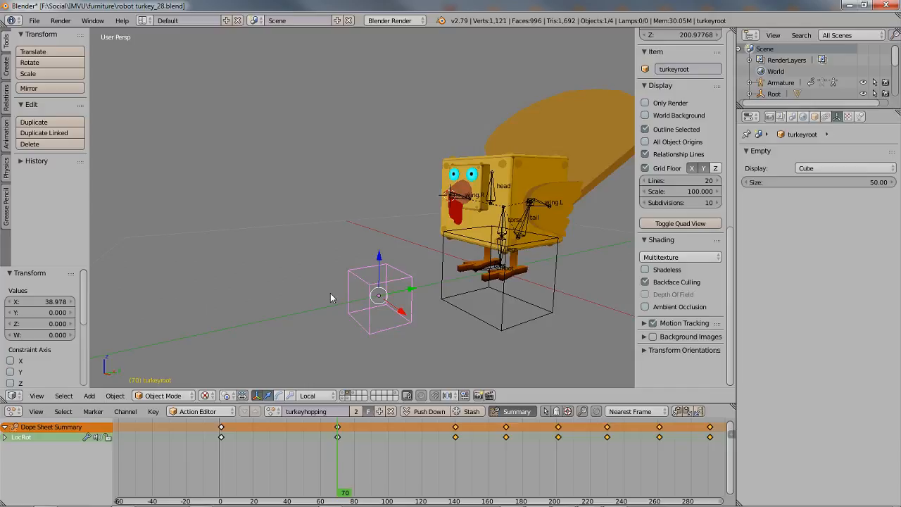
Scrub the retimed turkeyhopping action through to frame 281 to review the turkeyroot cube's path
{"action": "left_click", "coordinate": [286, 445]}
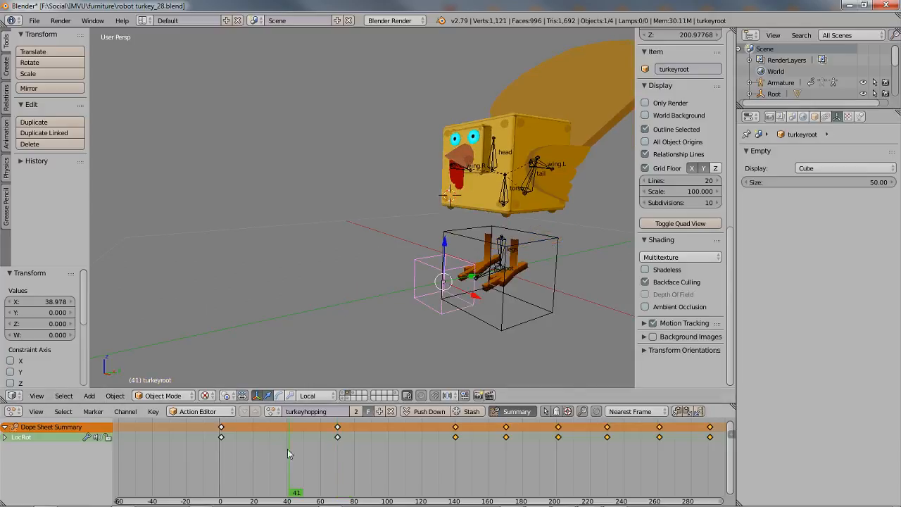
{"action": "left_click", "coordinate": [257, 486]}
{"action": "left_click_drag", "start_coordinate": [257, 485], "coordinate": [690, 491]}
{"action": "middle_click_drag", "start_coordinate": [662, 463], "coordinate": [602, 487]}
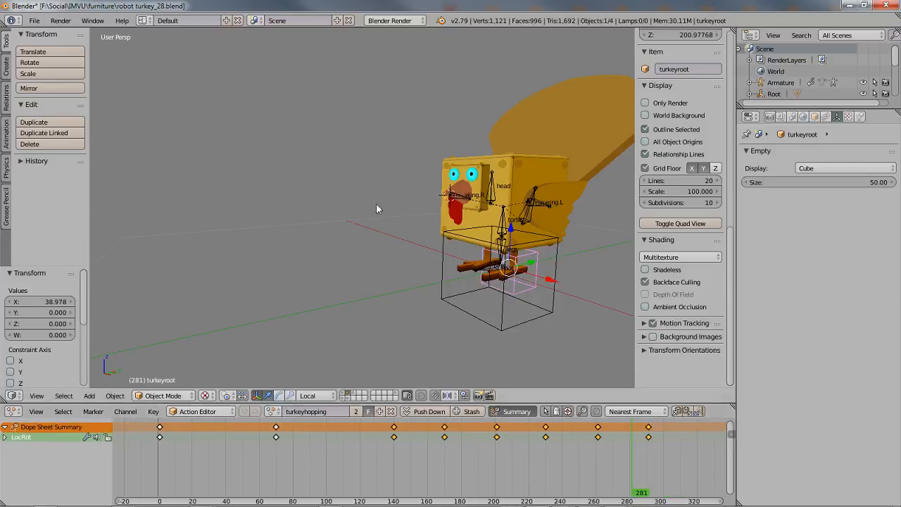
Reopen robot turkey_28.blend from the recent files without saving the current changes
{"action": "middle_click_drag", "start_coordinate": [376, 203], "coordinate": [387, 243]}
{"action": "left_click", "coordinate": [34, 21]}
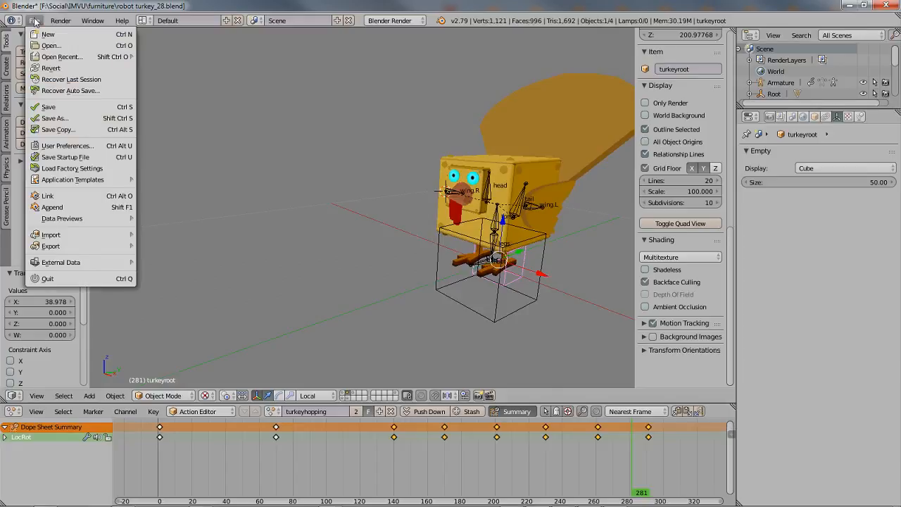
{"action": "mouse_move", "coordinate": [54, 56]}
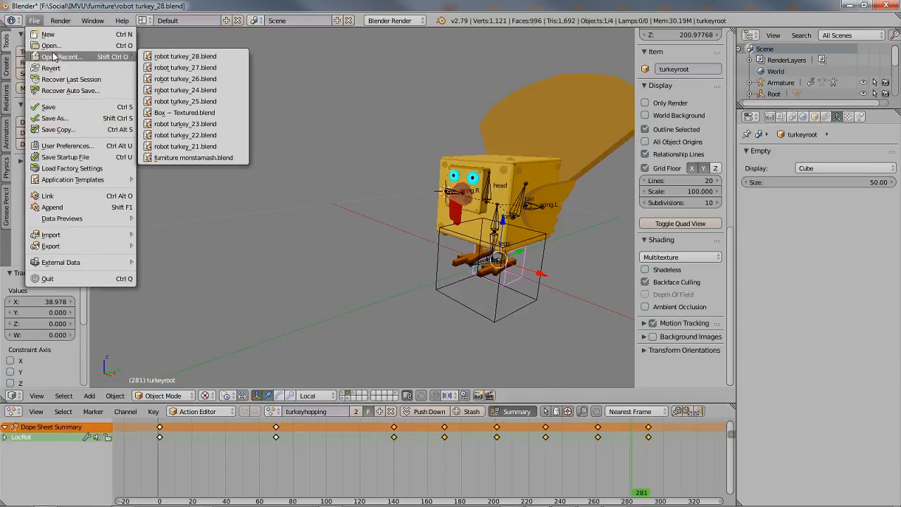
{"action": "left_click", "coordinate": [213, 56]}
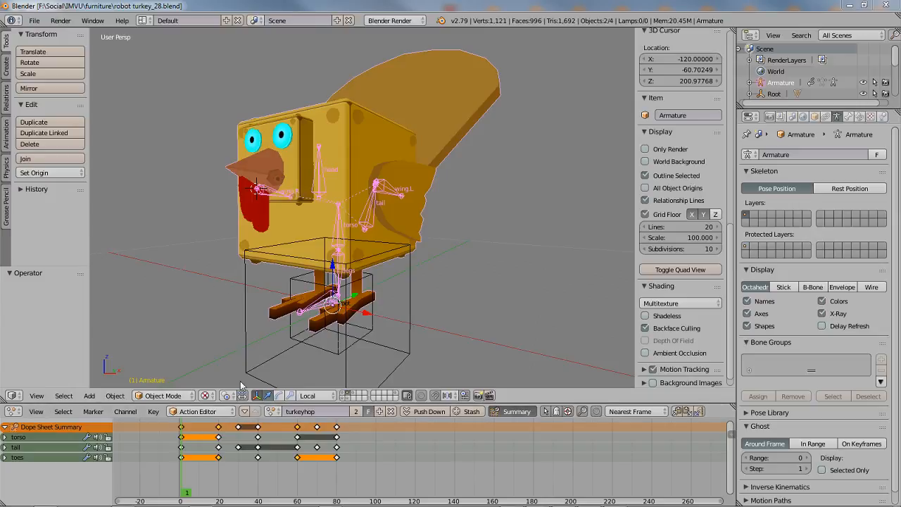
Switch to the UV Editing screen layout and display the turkey model with textured shading
{"action": "left_click", "coordinate": [144, 21]}
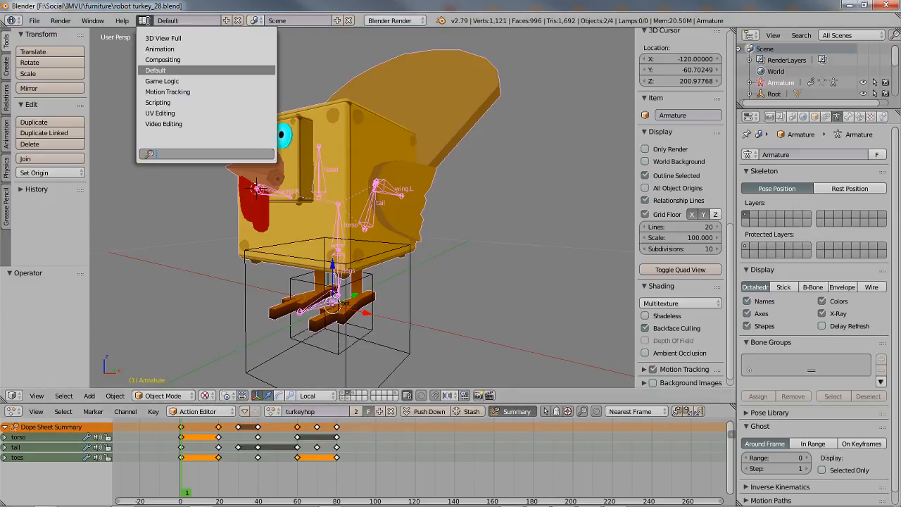
{"action": "left_click", "coordinate": [160, 113]}
{"action": "scroll", "coordinate": [681, 199], "scroll_direction": "down", "scroll_amount": 6}
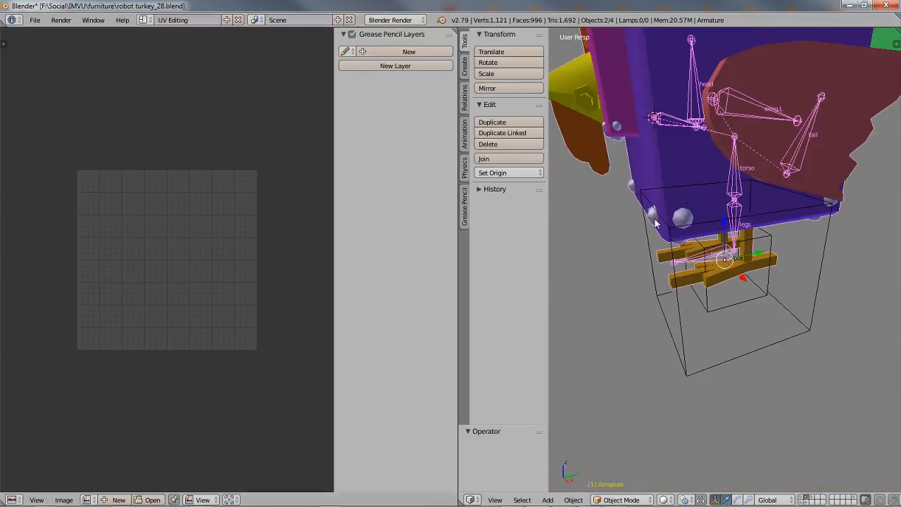
{"action": "mouse_move", "coordinate": [676, 192]}
{"action": "middle_mouse_down"}
{"action": "mouse_move", "coordinate": [661, 280]}
{"action": "mouse_move", "coordinate": [664, 268]}
{"action": "middle_mouse_up"}
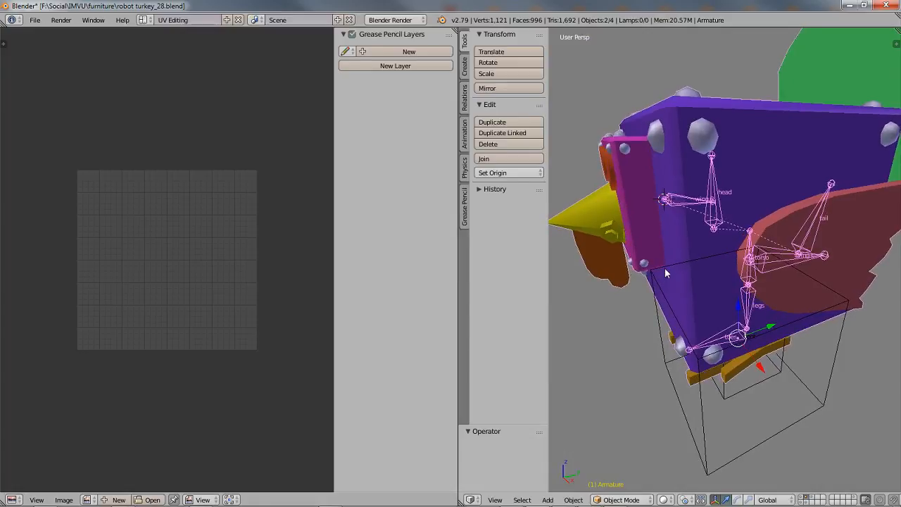
{"action": "key", "text": "alt+z"}
Edit turkey.MESH with selection limited to visible geometry and select the large side face of the body
{"action": "right_click", "coordinate": [731, 137]}
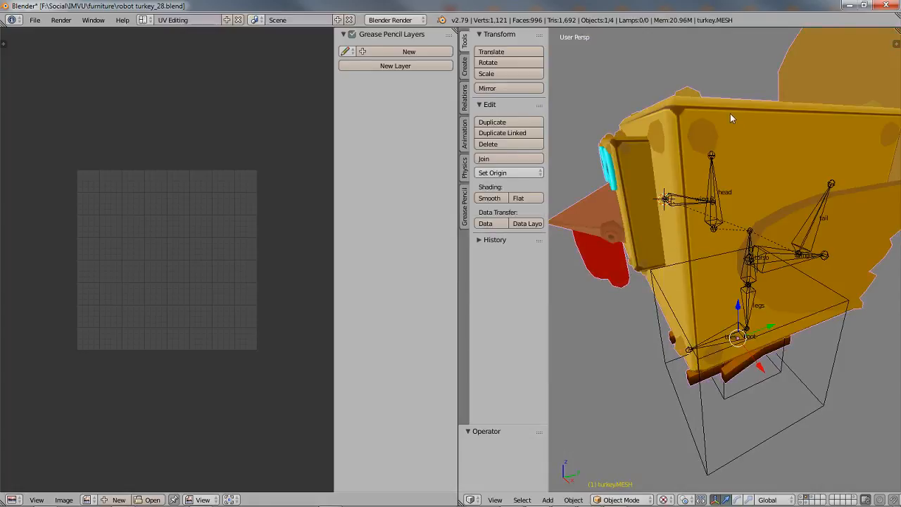
{"action": "key", "text": "Tab"}
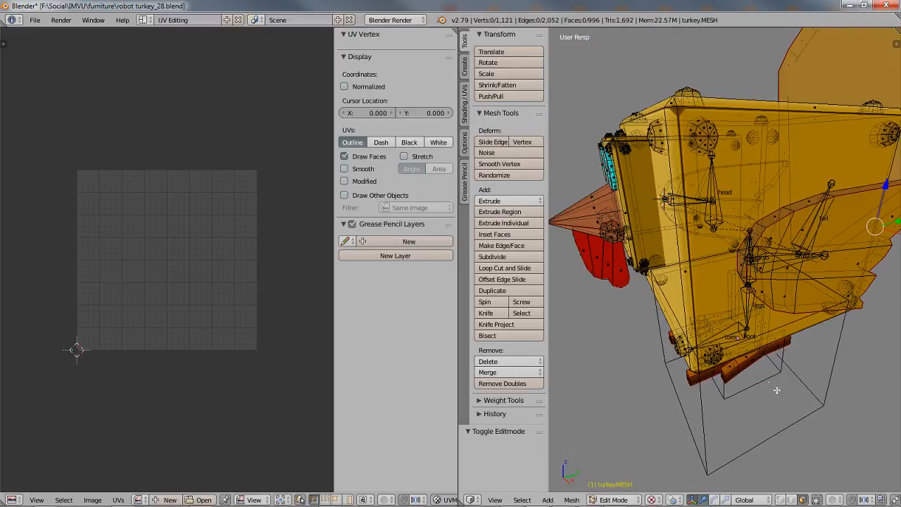
{"action": "left_click", "coordinate": [817, 498]}
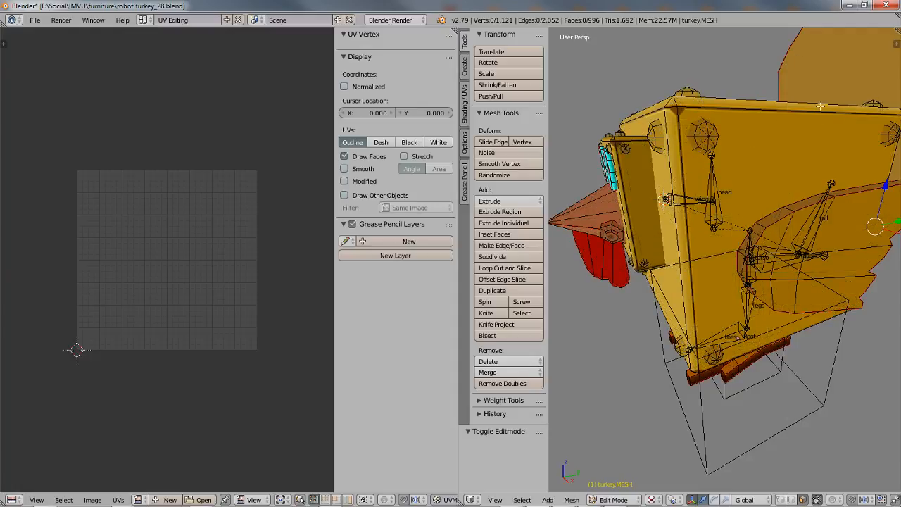
{"action": "right_click", "coordinate": [788, 146]}
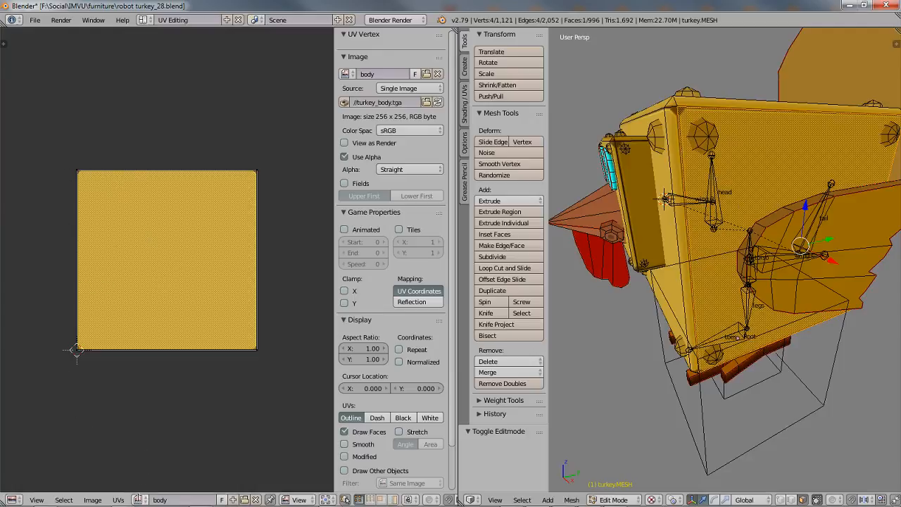
Examine the full list of images stored in the file, from beak through wings, looking for textures the turkey does not use
{"action": "left_click", "coordinate": [138, 499]}
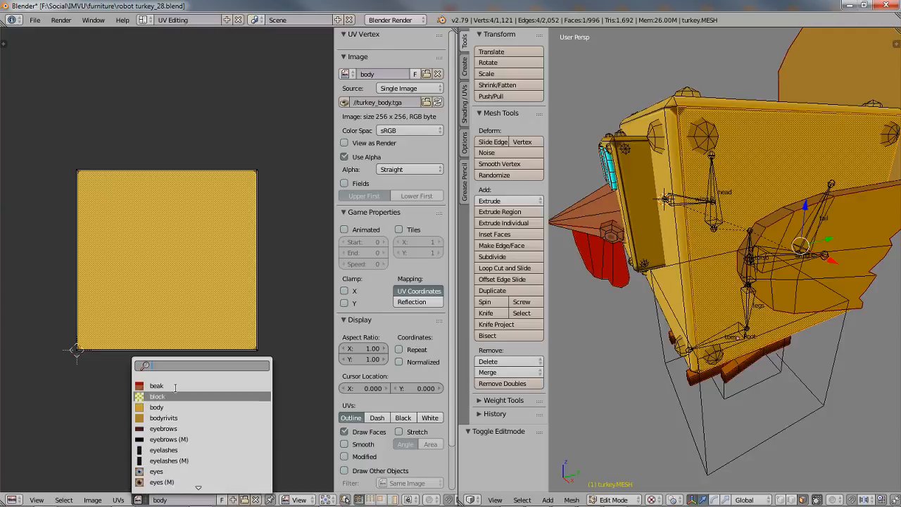
{"action": "scroll", "coordinate": [195, 436], "scroll_direction": "down", "scroll_amount": 5}
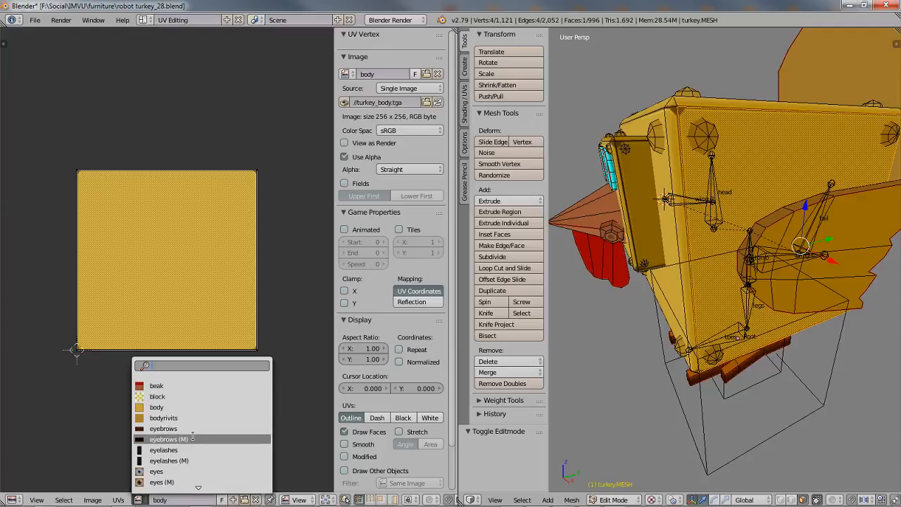
{"action": "scroll", "coordinate": [195, 435], "scroll_direction": "down", "scroll_amount": 4}
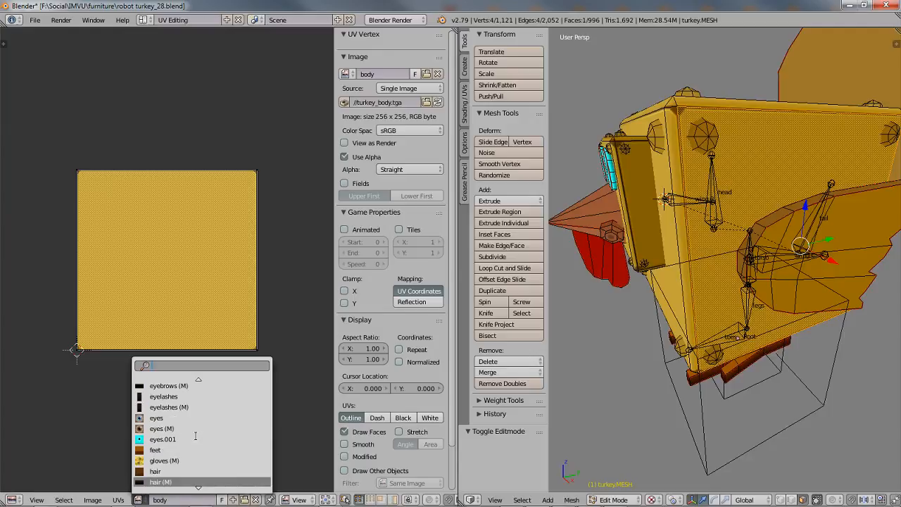
{"action": "scroll", "coordinate": [194, 436], "scroll_direction": "down", "scroll_amount": 7}
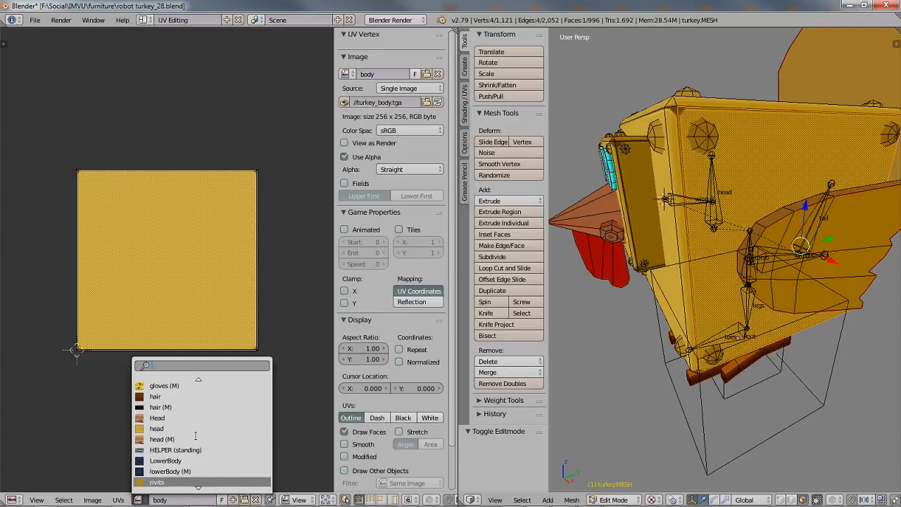
{"action": "scroll", "coordinate": [195, 435], "scroll_direction": "down", "scroll_amount": 7}
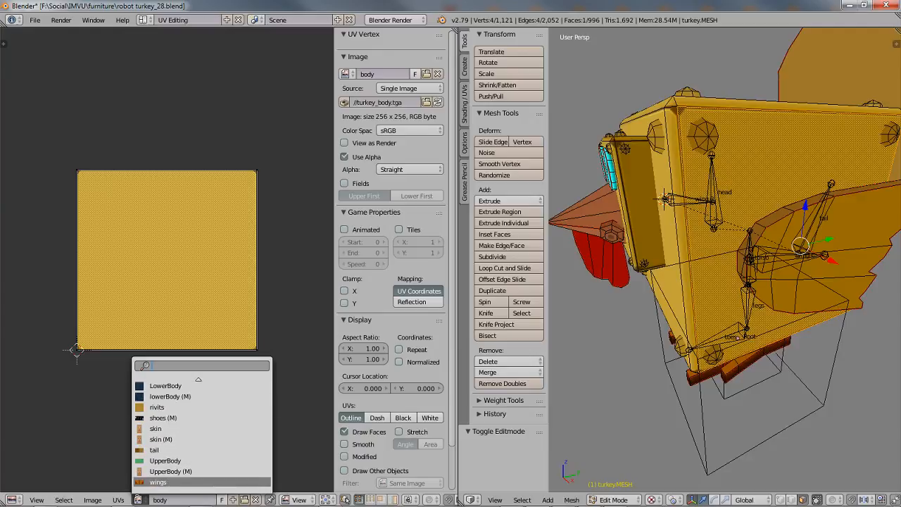
{"action": "left_click", "coordinate": [140, 499]}
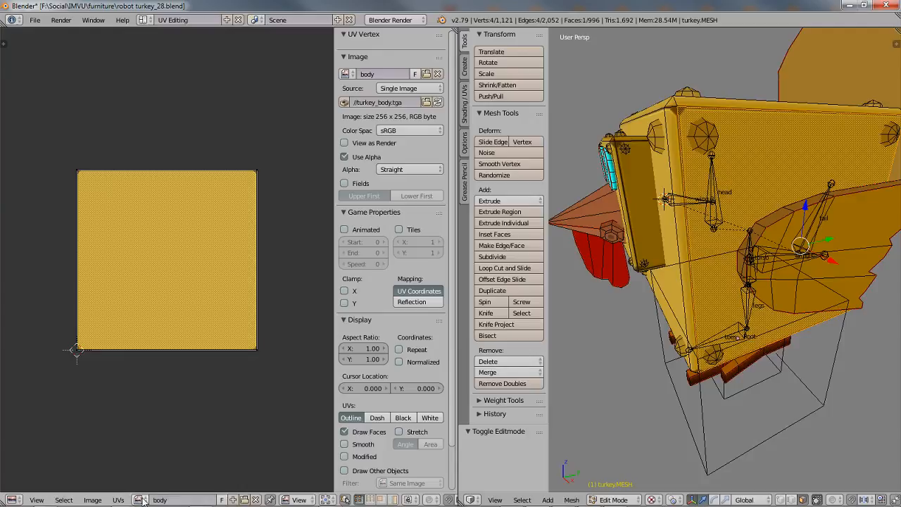
{"action": "left_click", "coordinate": [140, 500]}
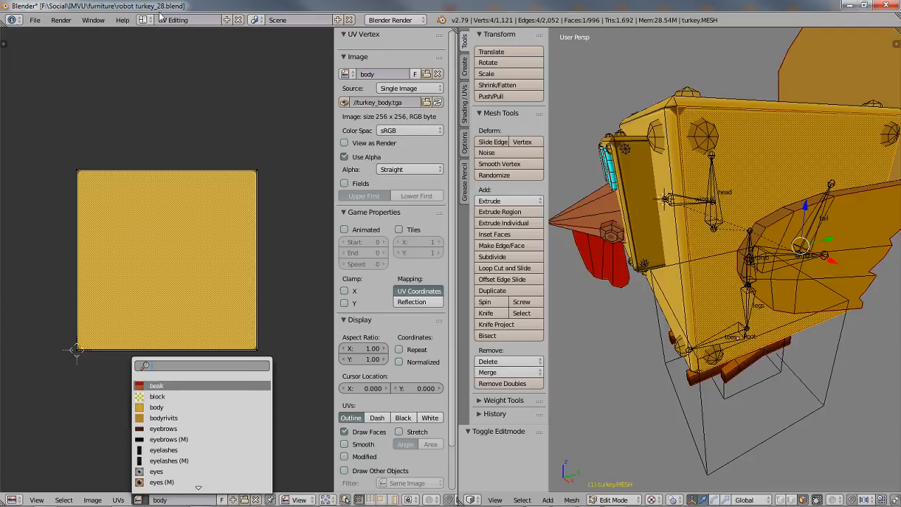
{"action": "left_click", "coordinate": [33, 19]}
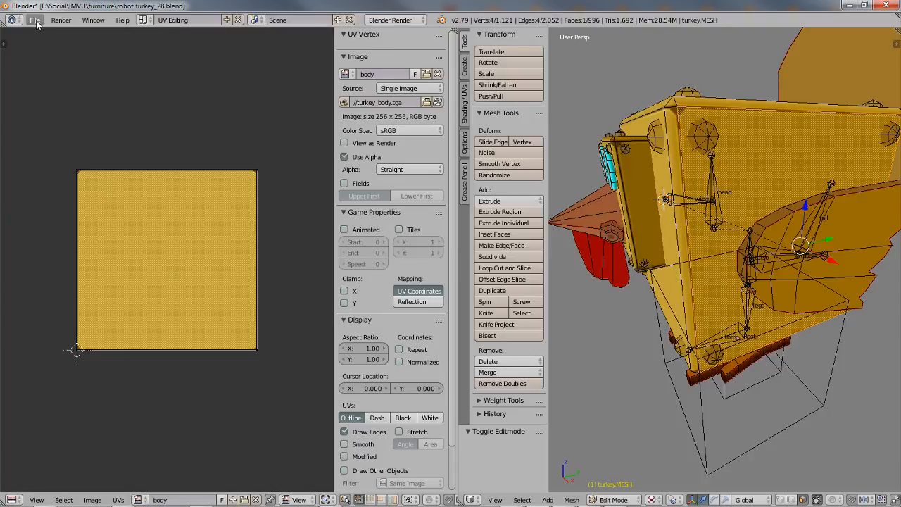
{"action": "left_click", "coordinate": [35, 21]}
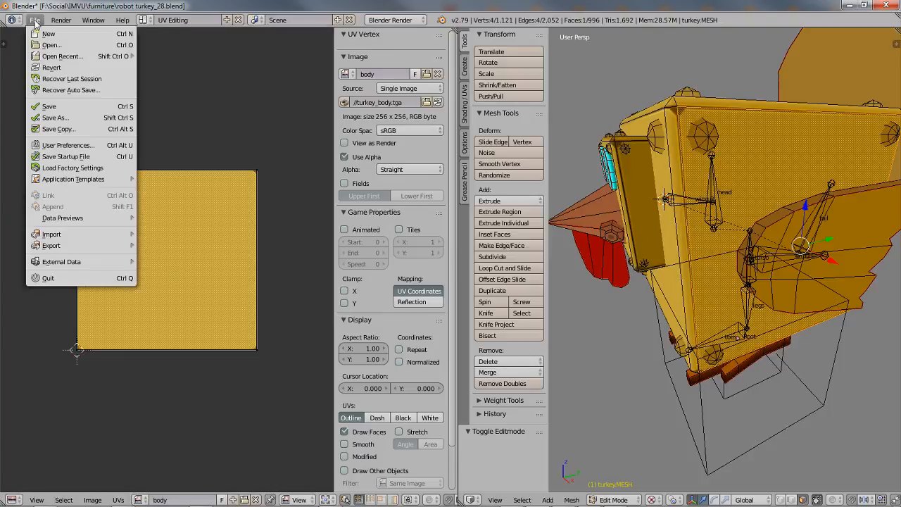
{"action": "mouse_move", "coordinate": [130, 56]}
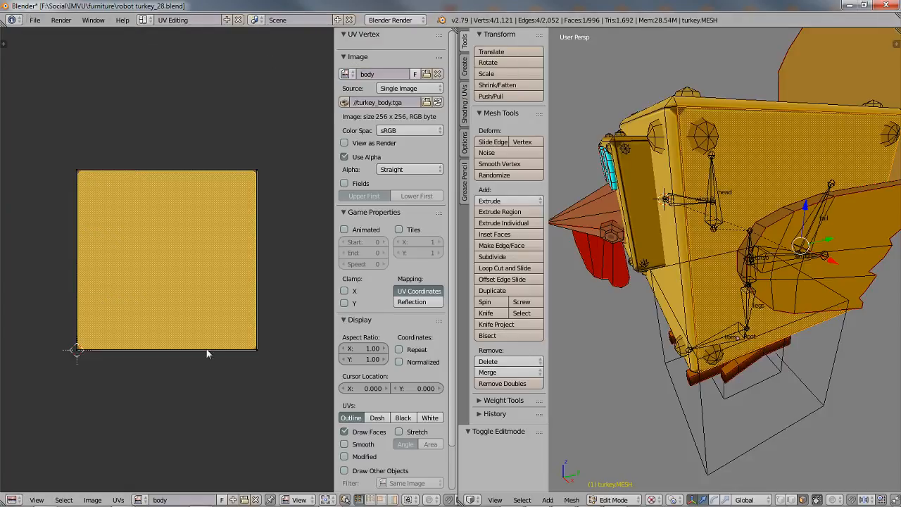
{"action": "left_click", "coordinate": [140, 500]}
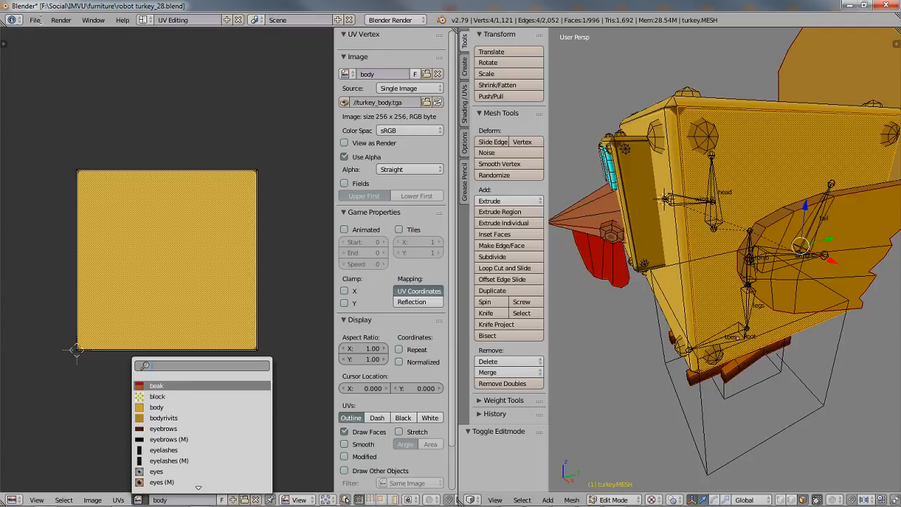
Return to the Default screen layout, enlarge the outliner and set its display mode to Blender File
{"action": "left_click", "coordinate": [149, 21]}
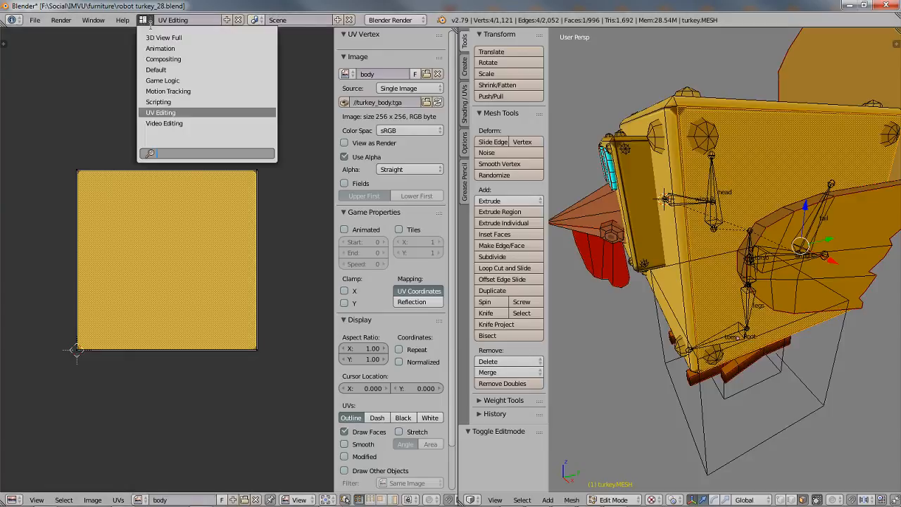
{"action": "left_click", "coordinate": [166, 70]}
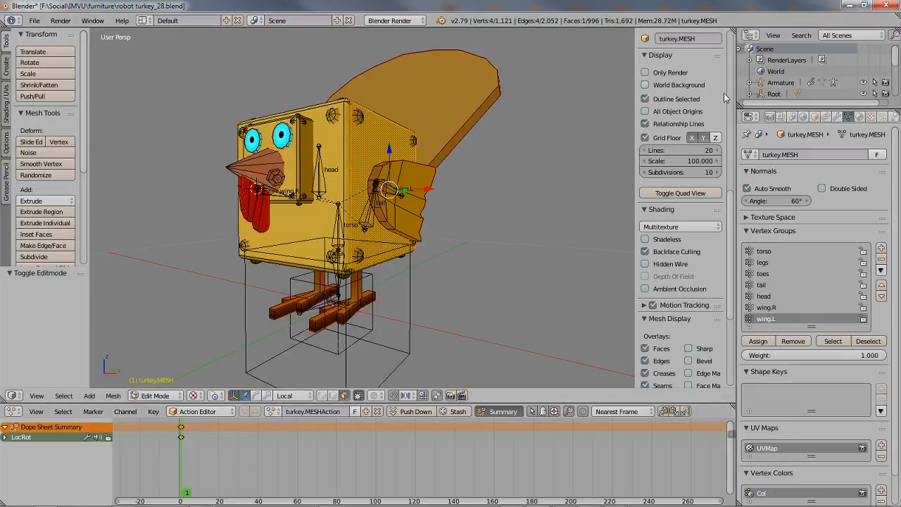
{"action": "left_click_drag", "start_coordinate": [802, 107], "coordinate": [802, 113]}
{"action": "left_click_drag", "start_coordinate": [798, 149], "coordinate": [803, 289]}
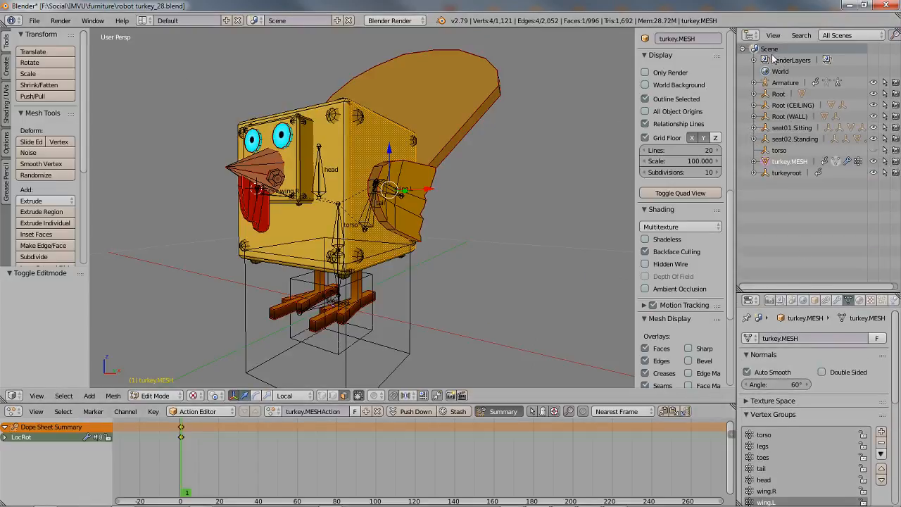
{"action": "left_click", "coordinate": [843, 37]}
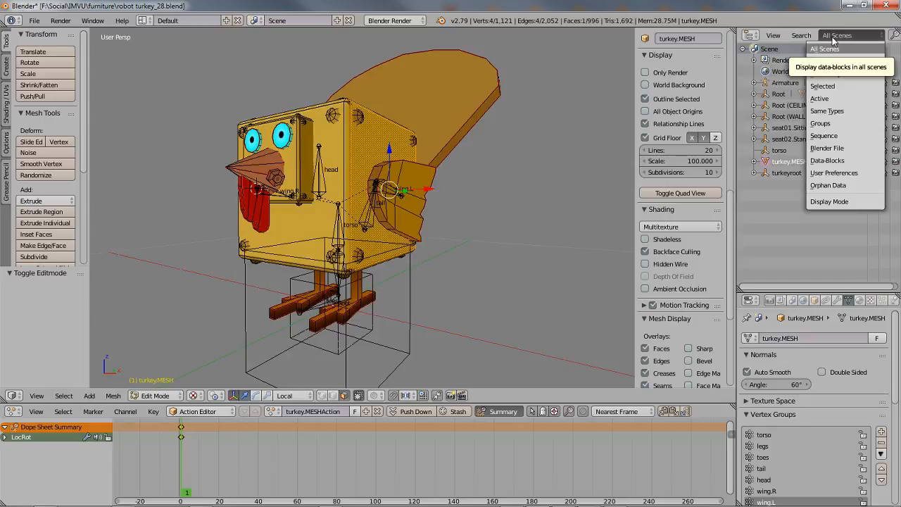
{"action": "left_click", "coordinate": [821, 149]}
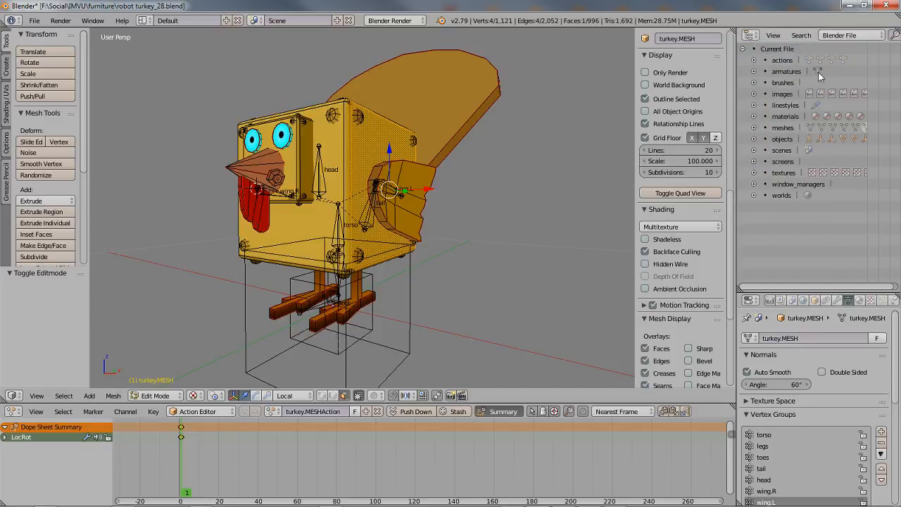
Examine the images and textures data-blocks listed in the outliner, including the block entries
{"action": "left_click", "coordinate": [754, 94]}
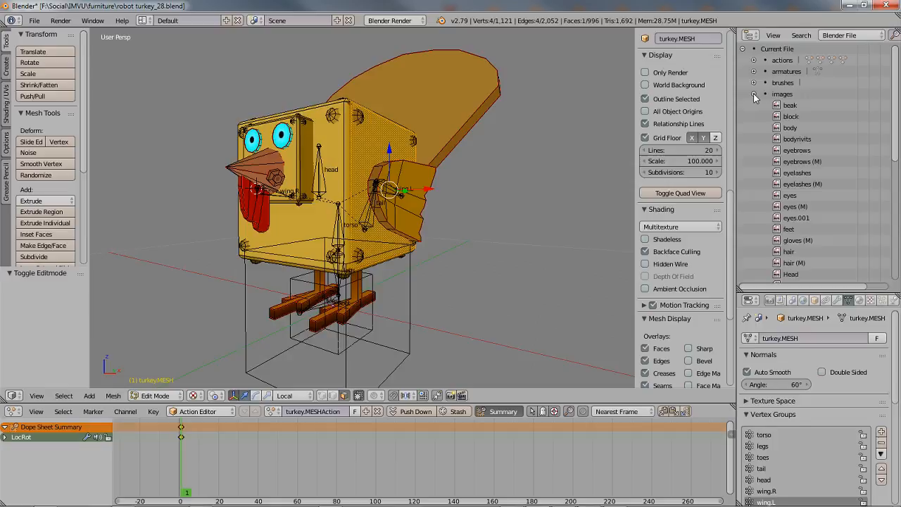
{"action": "right_click", "coordinate": [782, 119]}
{"action": "left_click", "coordinate": [754, 94]}
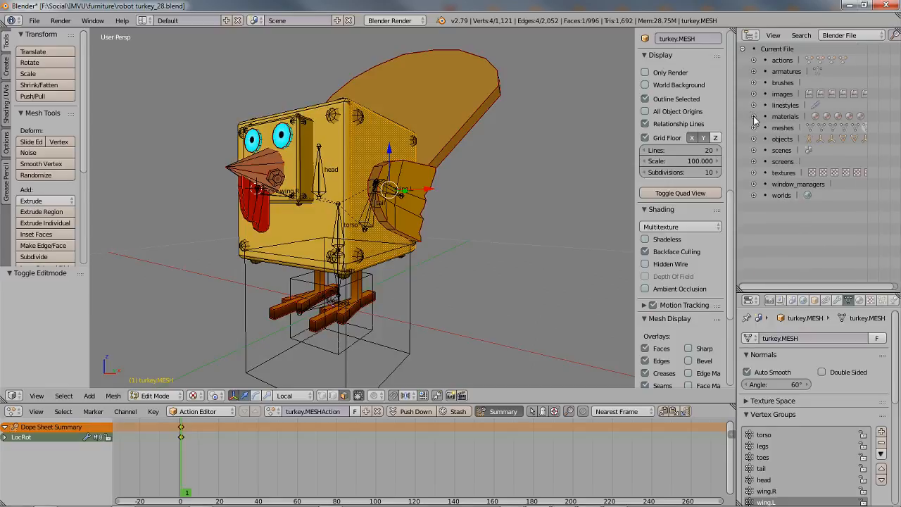
{"action": "left_click", "coordinate": [754, 173]}
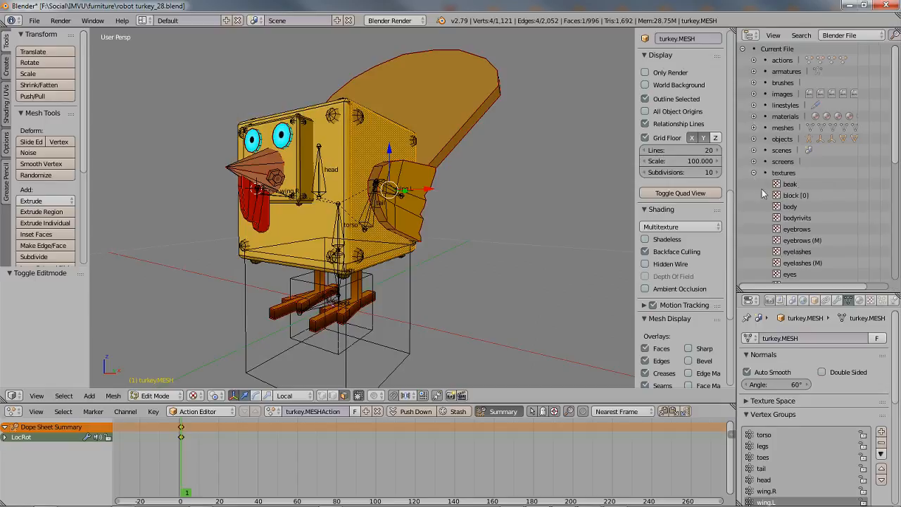
{"action": "right_click", "coordinate": [776, 200]}
Try to delete the eyes (M) image from the outliner's list of images
{"action": "left_click", "coordinate": [754, 94]}
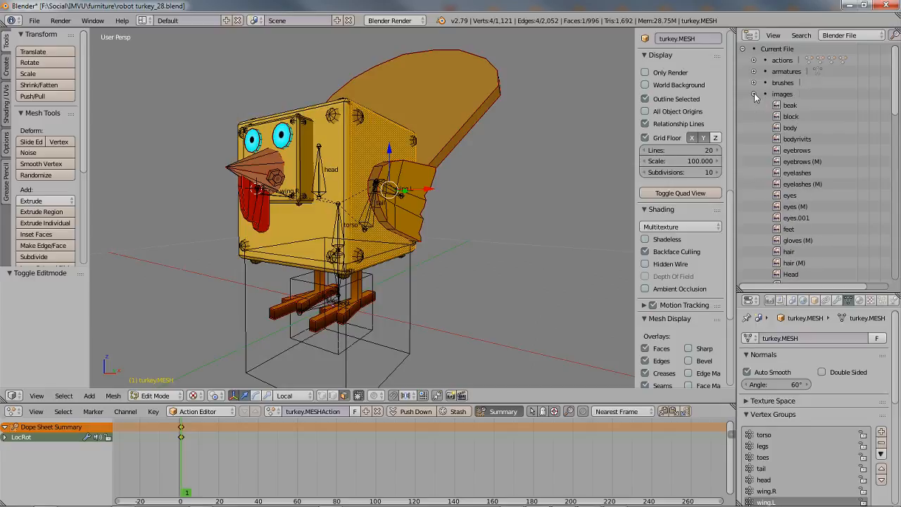
{"action": "right_click", "coordinate": [789, 118]}
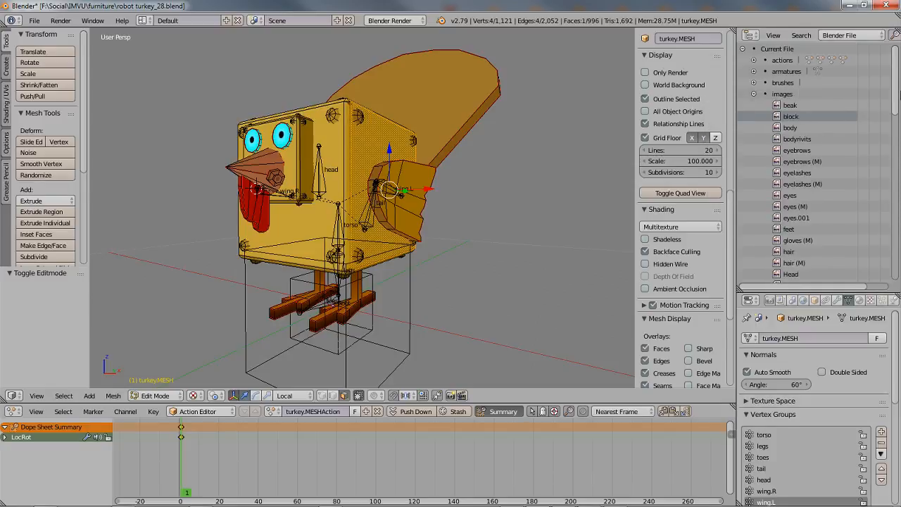
{"action": "right_click", "coordinate": [796, 117]}
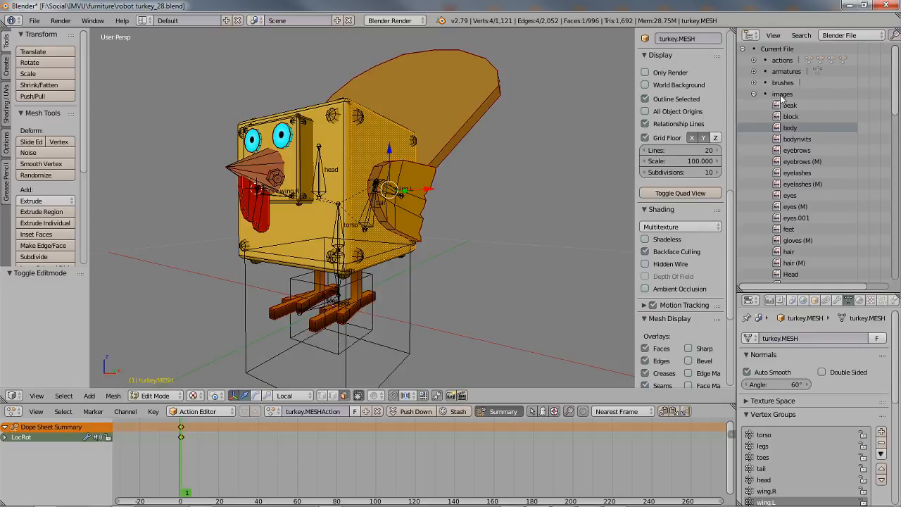
{"action": "right_click", "coordinate": [779, 186]}
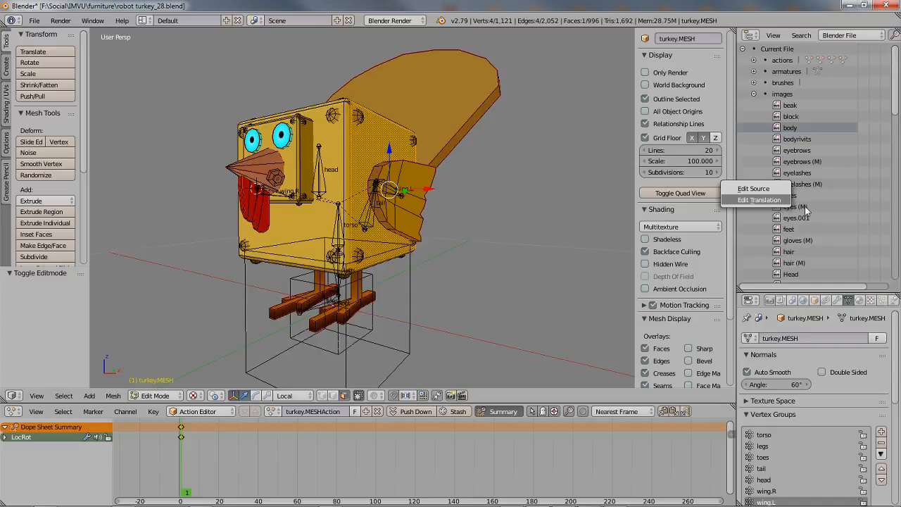
{"action": "right_click", "coordinate": [802, 206]}
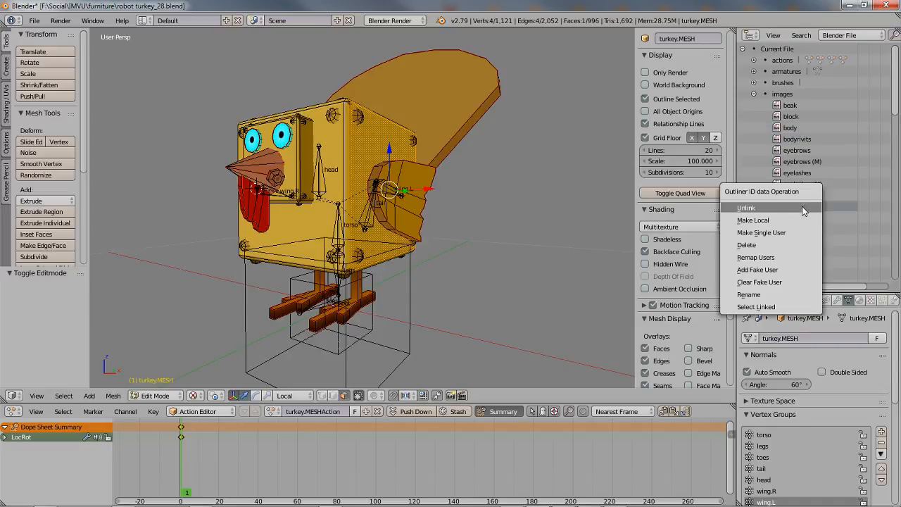
{"action": "left_click", "coordinate": [758, 245]}
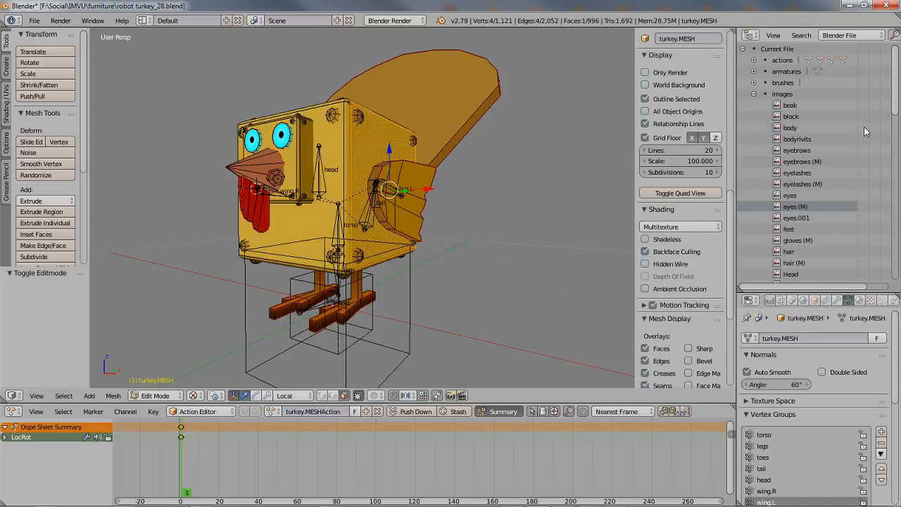
Examine the data operations available for the eyebrows (M) image in the outliner's list of images
{"action": "right_click", "coordinate": [821, 162]}
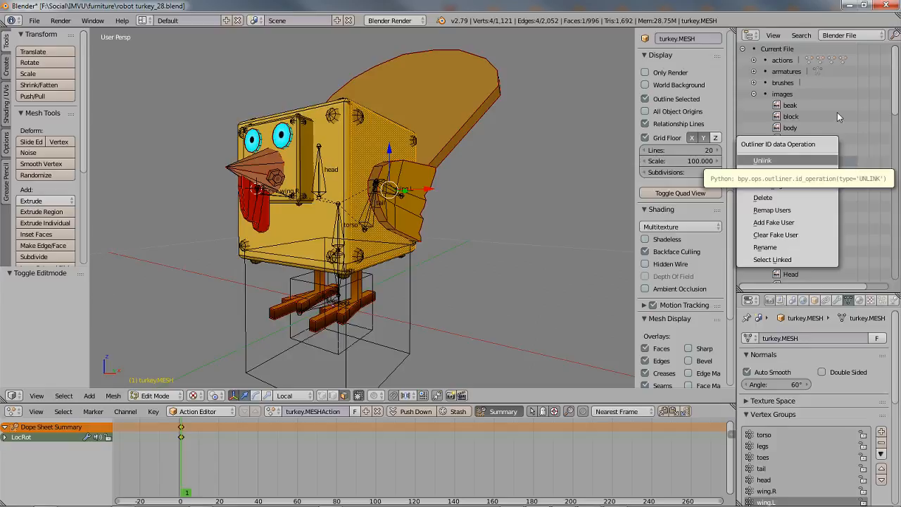
{"action": "left_click", "coordinate": [773, 121]}
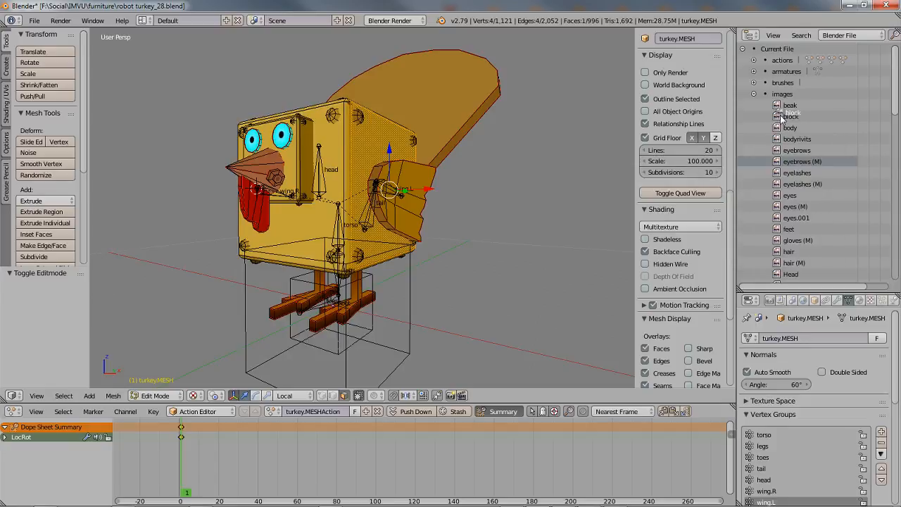
{"action": "right_click", "coordinate": [781, 120]}
{"action": "mouse_move", "coordinate": [782, 119]}
{"action": "left_mouse_down"}
{"action": "mouse_move", "coordinate": [807, 123]}
{"action": "mouse_move", "coordinate": [787, 130]}
{"action": "left_mouse_up"}
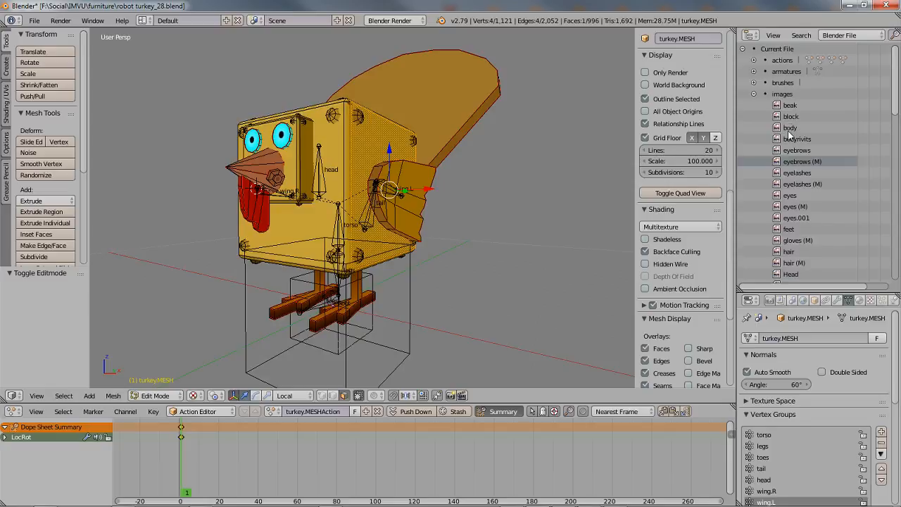
{"action": "right_click", "coordinate": [815, 160]}
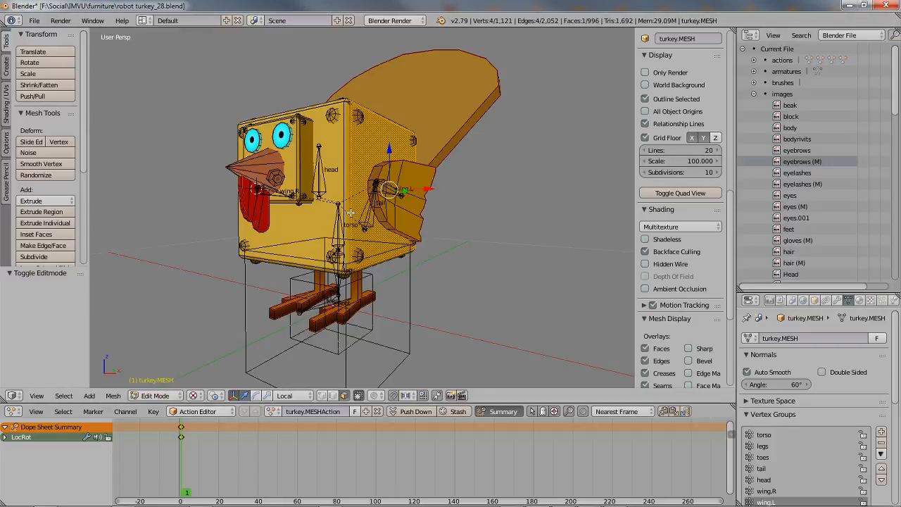
Exit Edit Mode on the turkey mesh and inspect the whole model in Object Mode
{"action": "key", "text": "Tab"}
{"action": "middle_click_drag", "start_coordinate": [367, 249], "coordinate": [348, 230]}
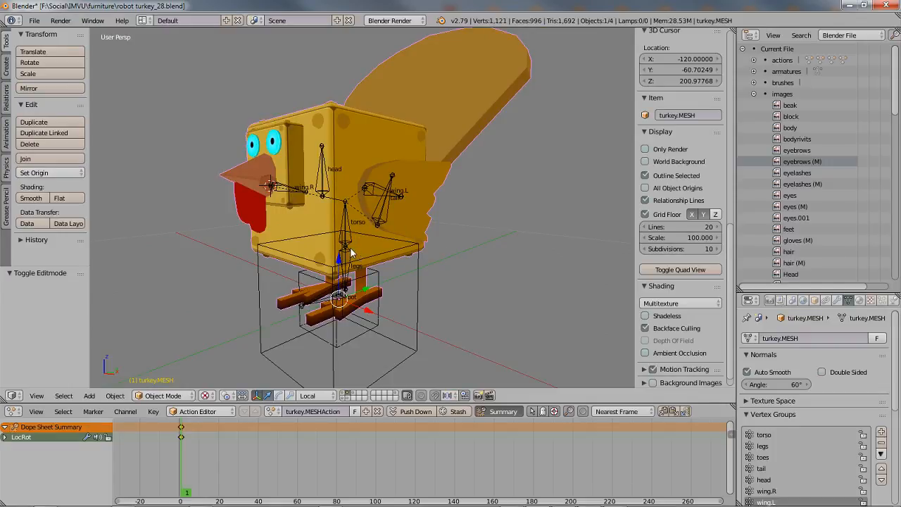
{"action": "mouse_move", "coordinate": [290, 248]}
{"action": "middle_mouse_down"}
{"action": "mouse_move", "coordinate": [437, 249]}
{"action": "mouse_move", "coordinate": [298, 248]}
{"action": "middle_mouse_up"}
{"action": "middle_click_drag", "start_coordinate": [420, 181], "coordinate": [451, 235]}
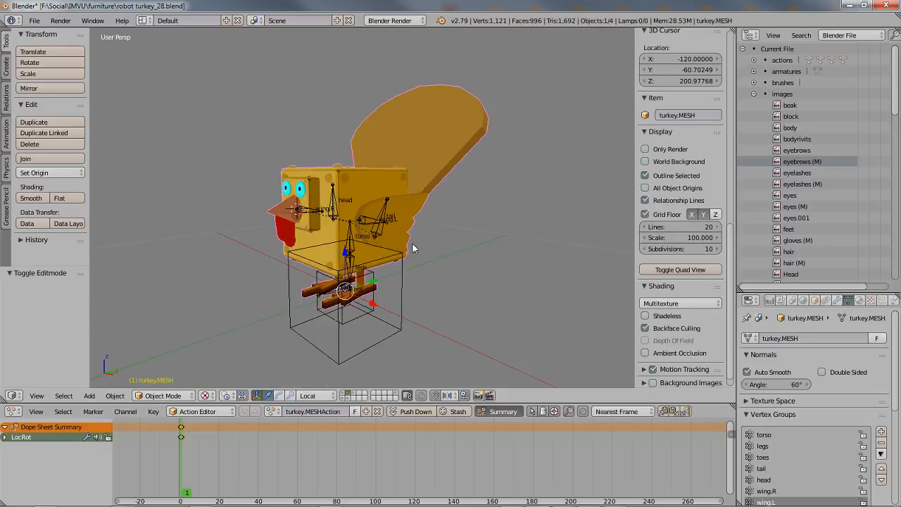
{"action": "left_click", "coordinate": [34, 20]}
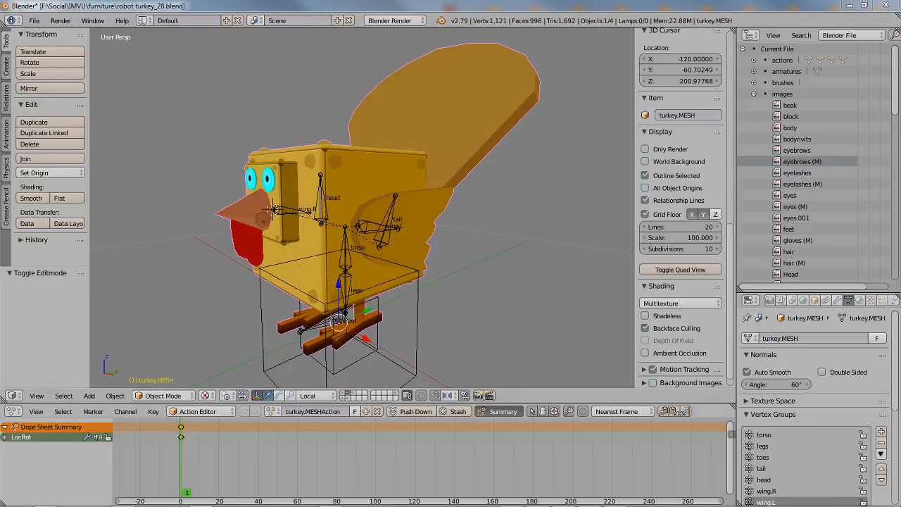
Switch to the browser to view the YouTube page "Organising Scenes in Blender using Parent and Group", and return to Blender
{"action": "mouse_move", "coordinate": [125, 501]}
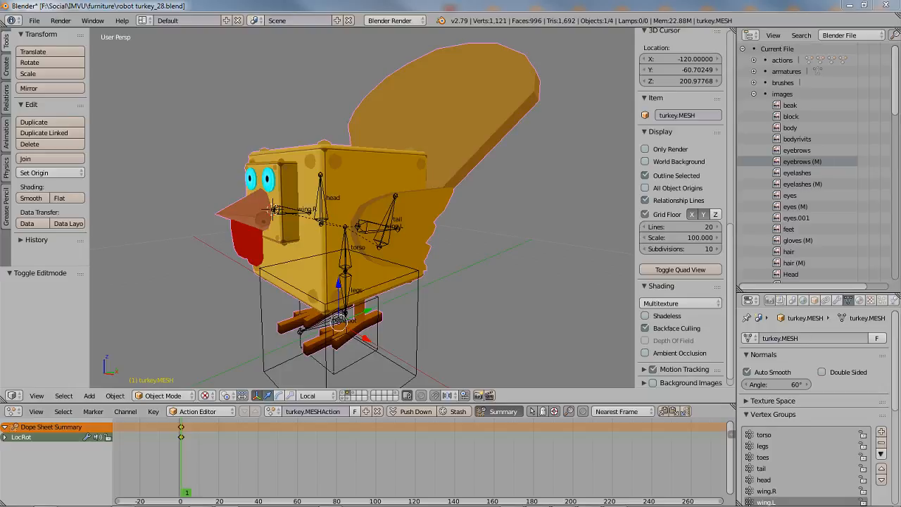
{"action": "left_click_drag", "start_coordinate": [0, 5], "coordinate": [325, 1]}
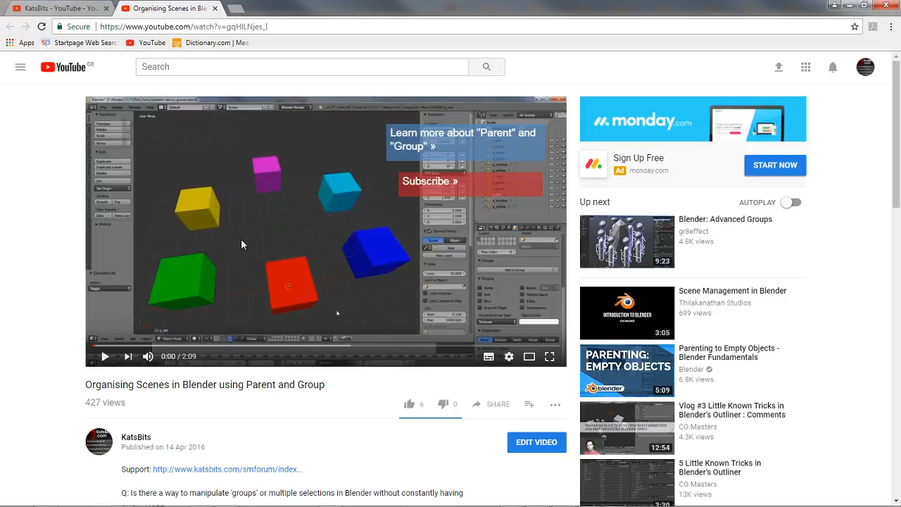
{"action": "left_click_drag", "start_coordinate": [643, 4], "coordinate": [0, 14]}
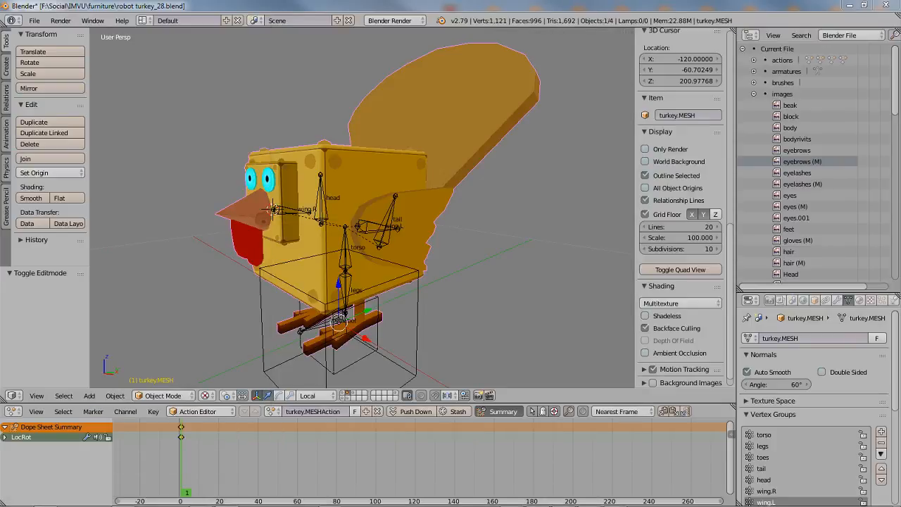